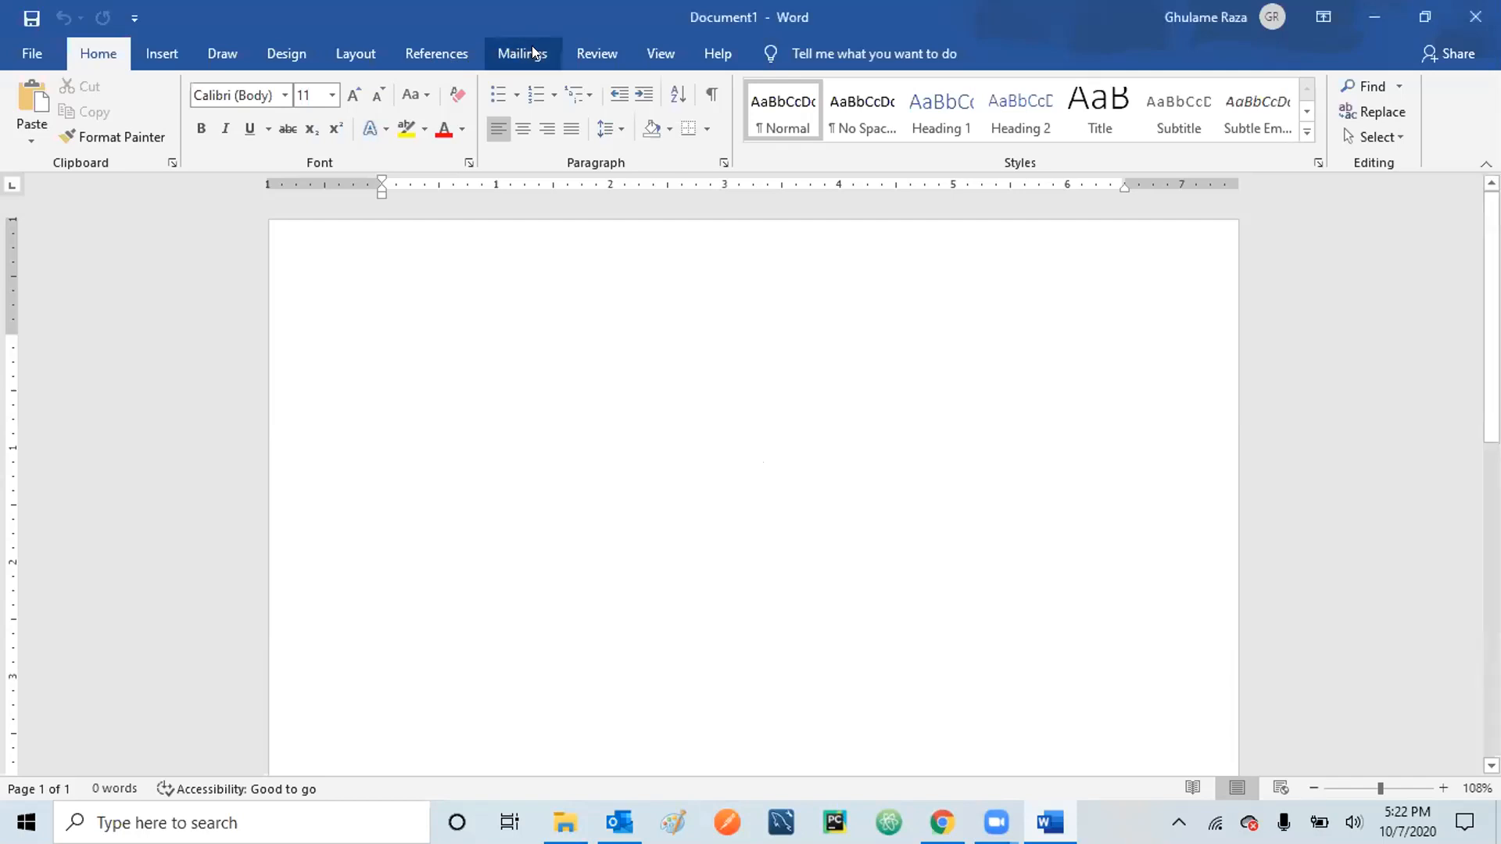
- Switch to the Mailings ribbon tab to show the mail-merge commands for Document1
left_click(532, 50)
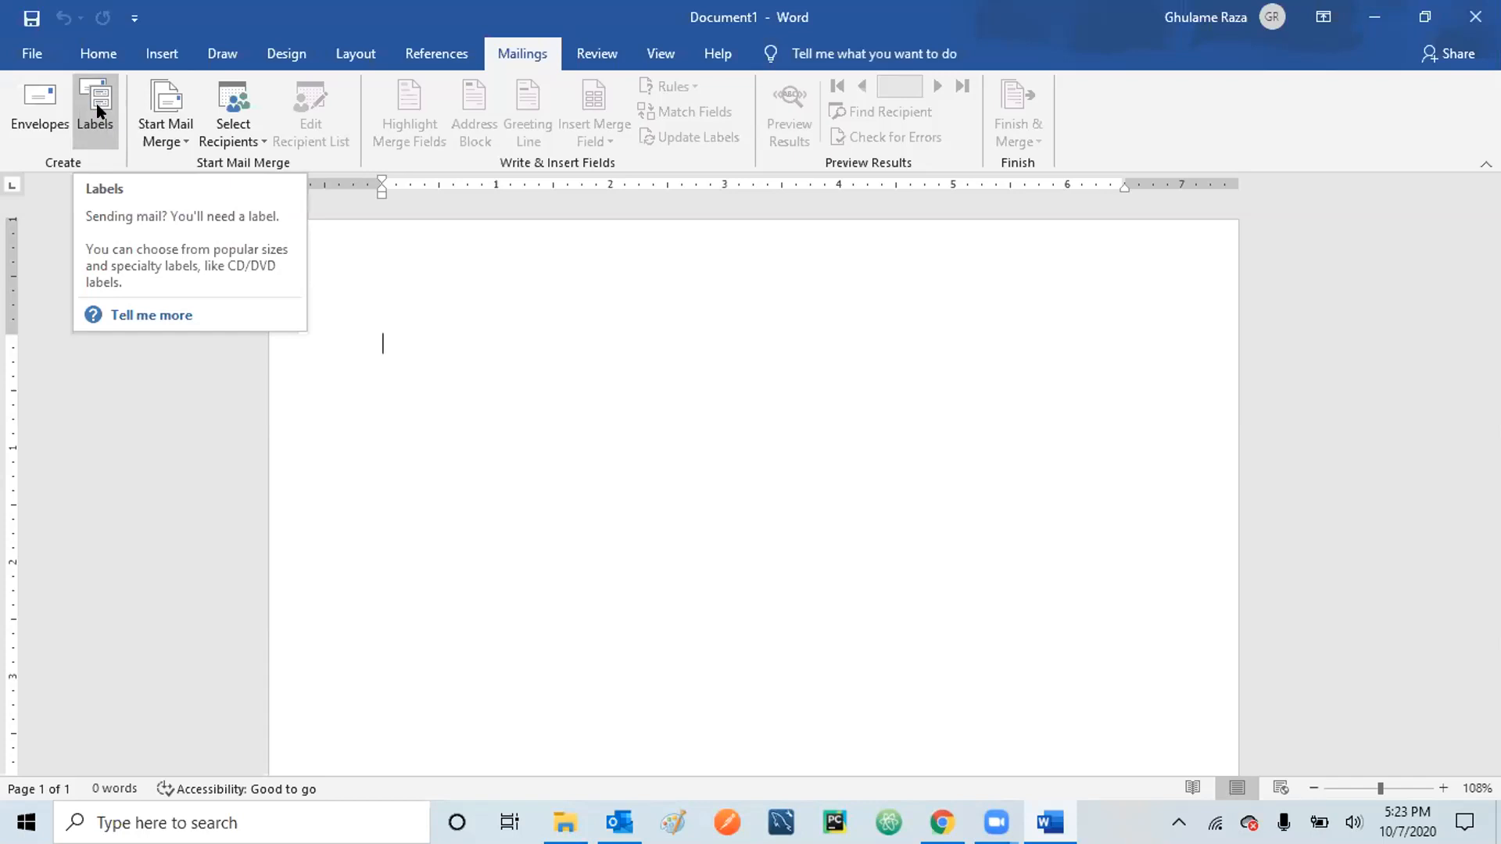
- Open the Envelopes and Labels dialog on its Envelopes tab
left_click(14, 89)
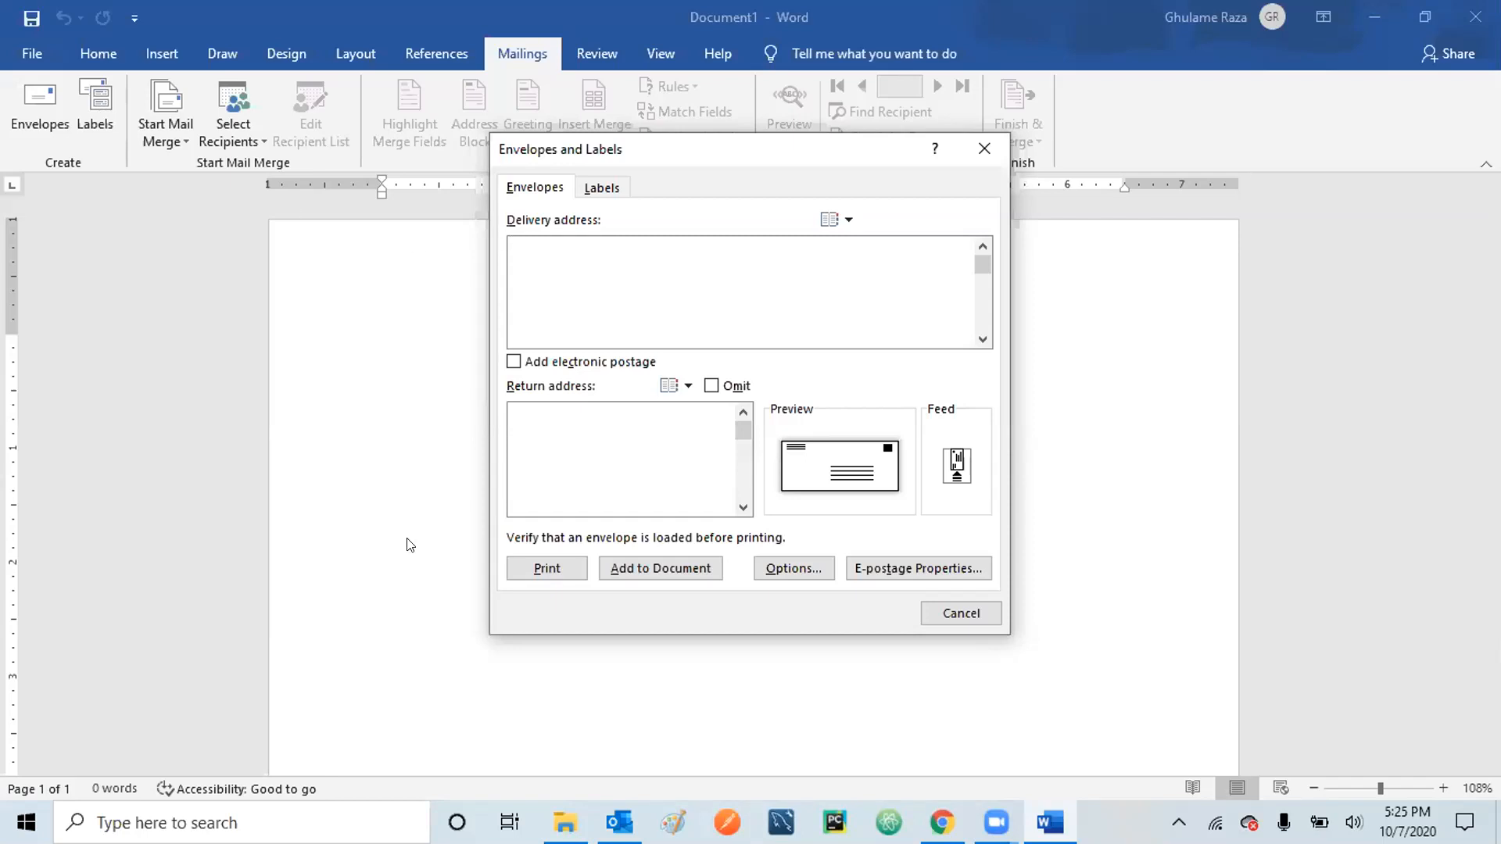
- Cancel the Envelopes and Labels dialog without changes, returning to the blank Document1
left_click(935, 611)
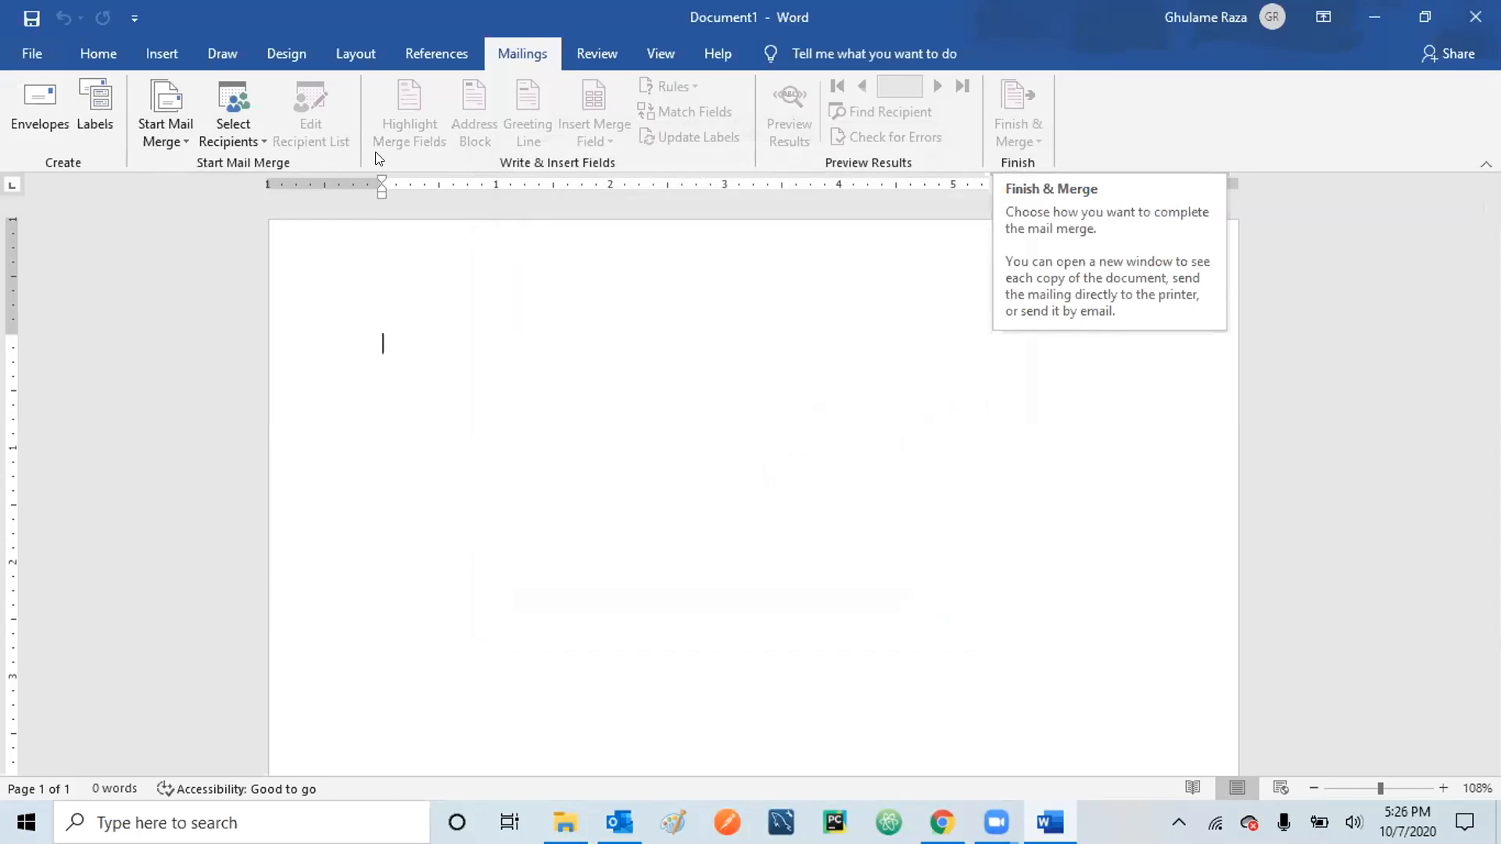
- Show the Start Mail Merge list of letters, e-mail, envelopes, labels, directory and the wizard
left_click(181, 133)
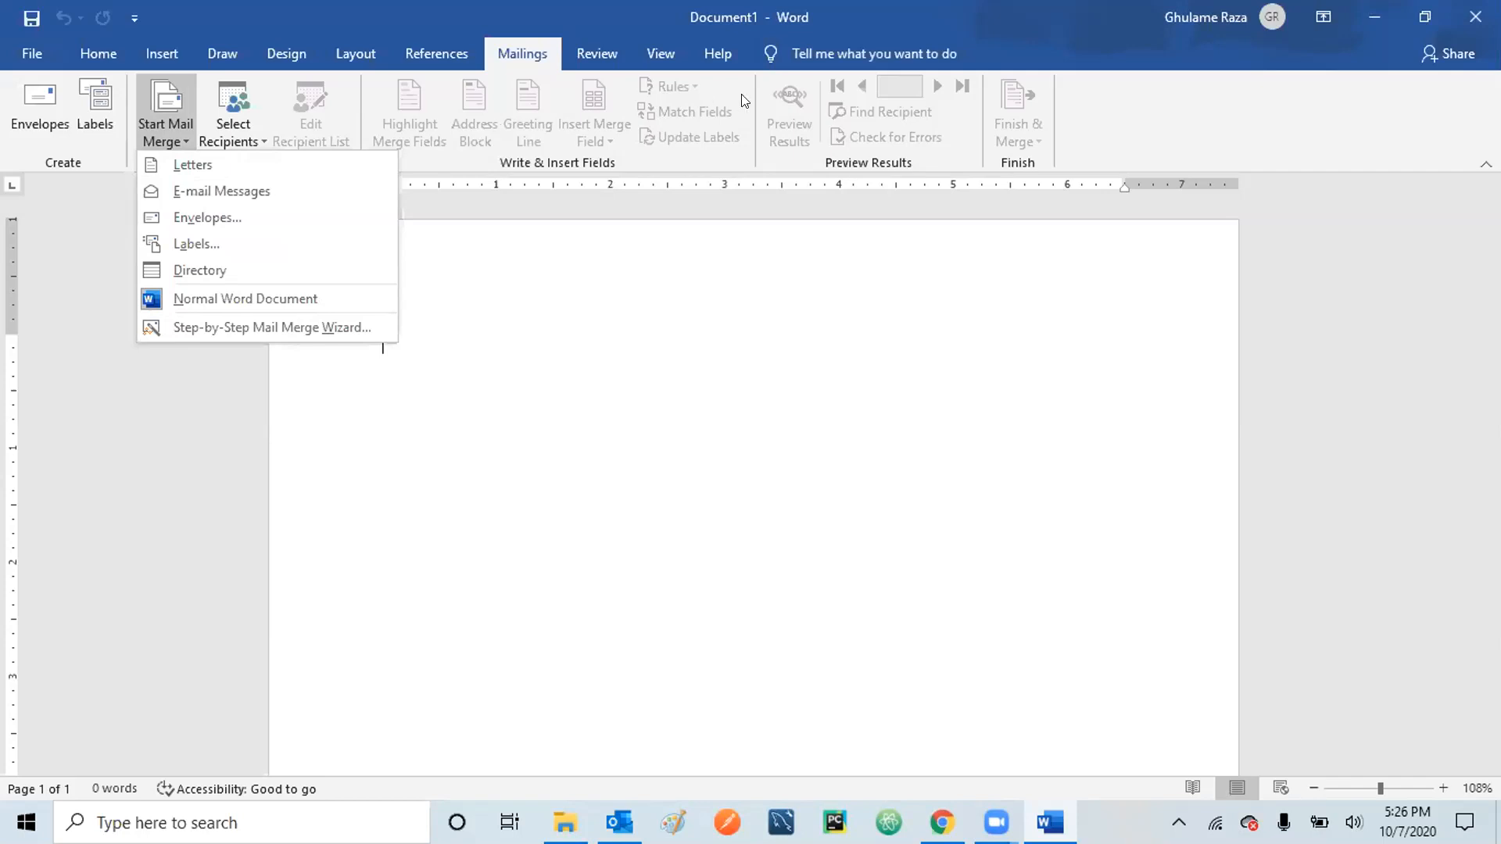
- Run the Step-by-Step Mail Merge Wizard with Letters and the current document through to Step 3
left_click(264, 324)
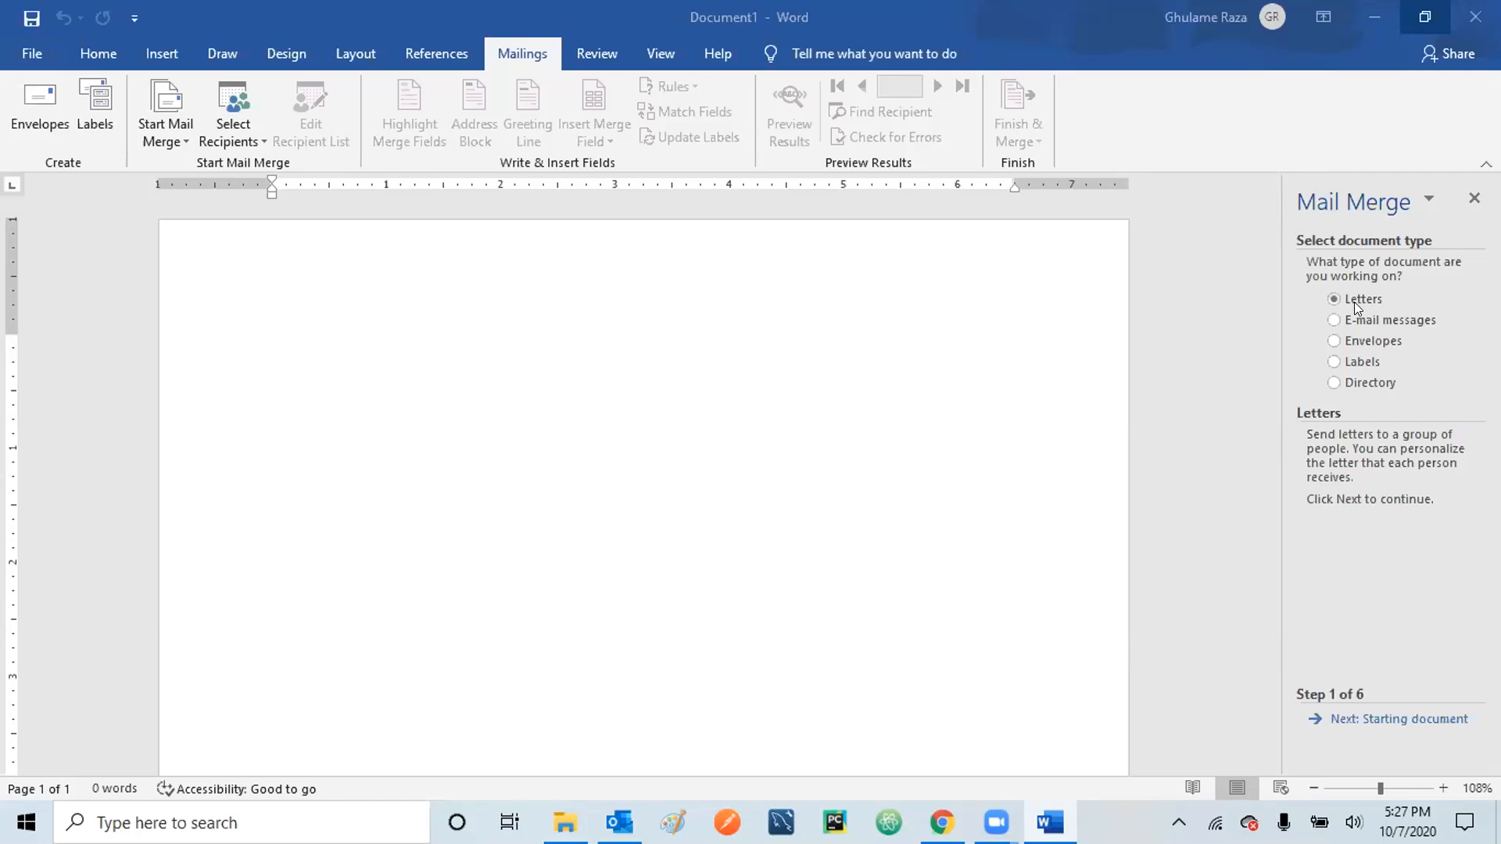
left_click(1402, 719)
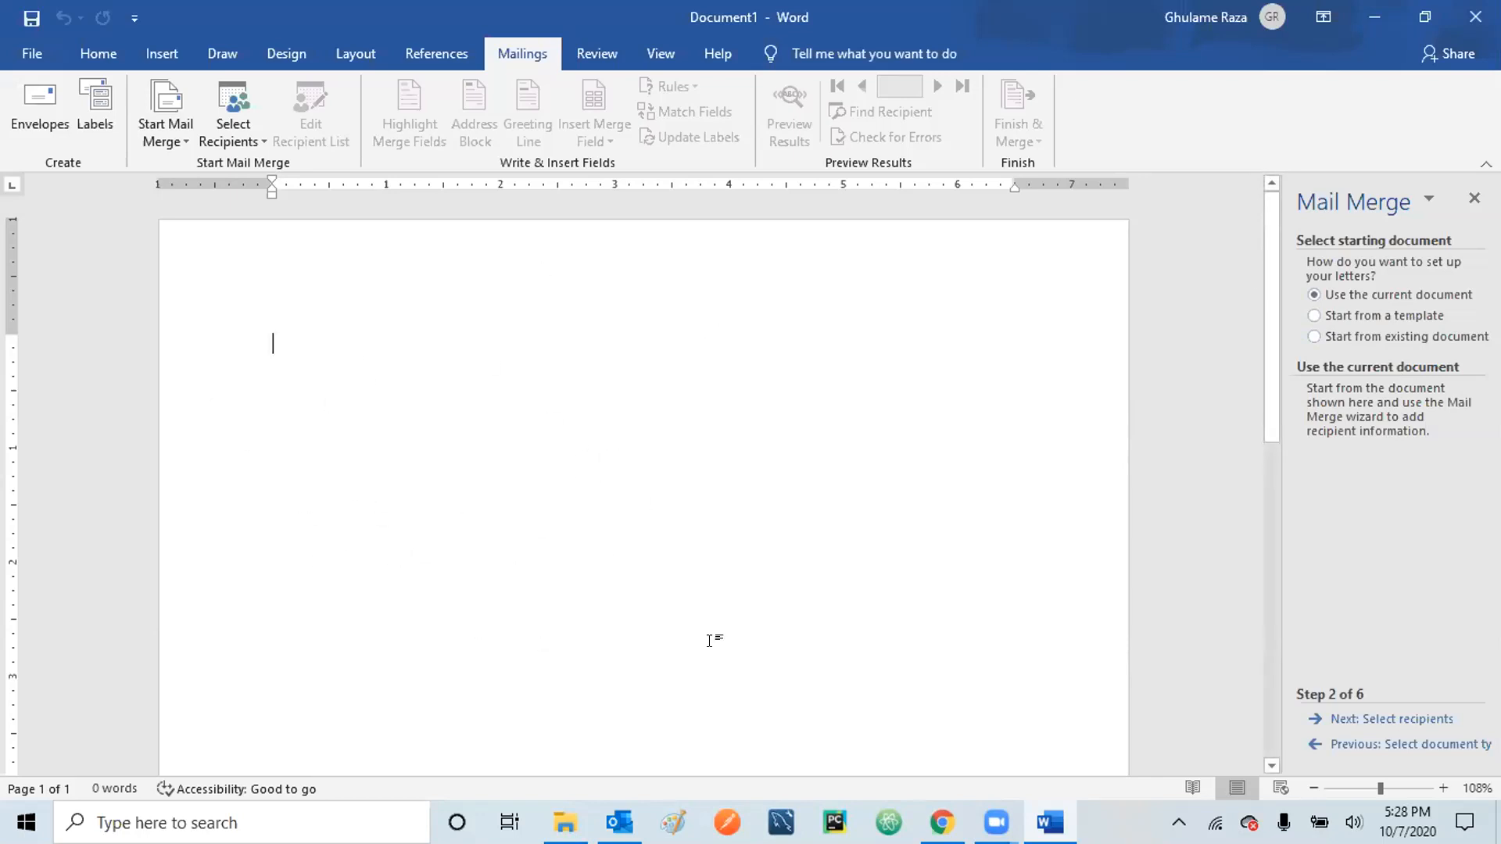
left_click(1393, 745)
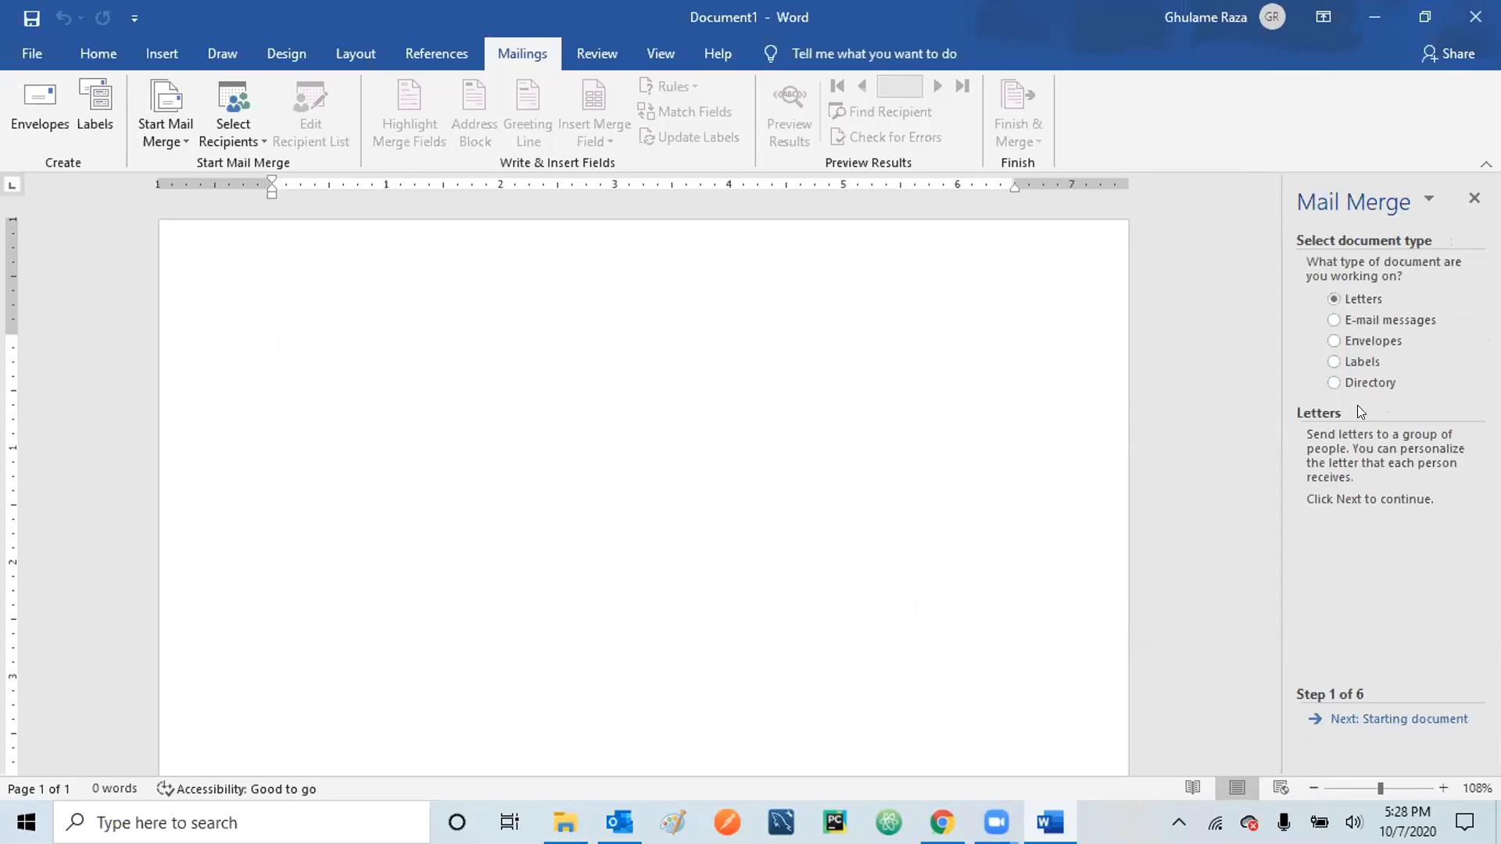
left_click(1373, 719)
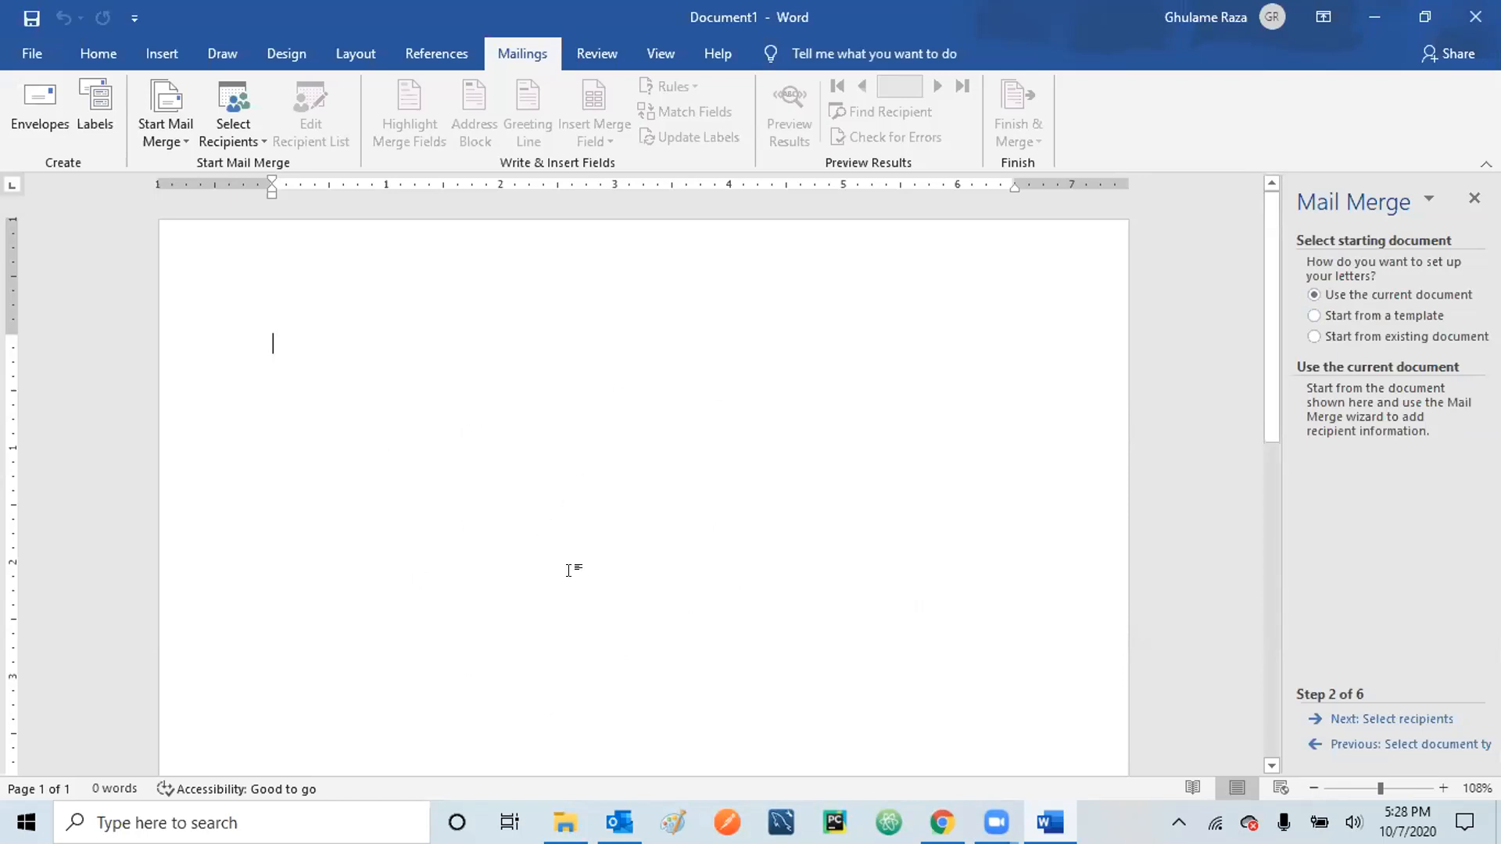
left_click(1382, 720)
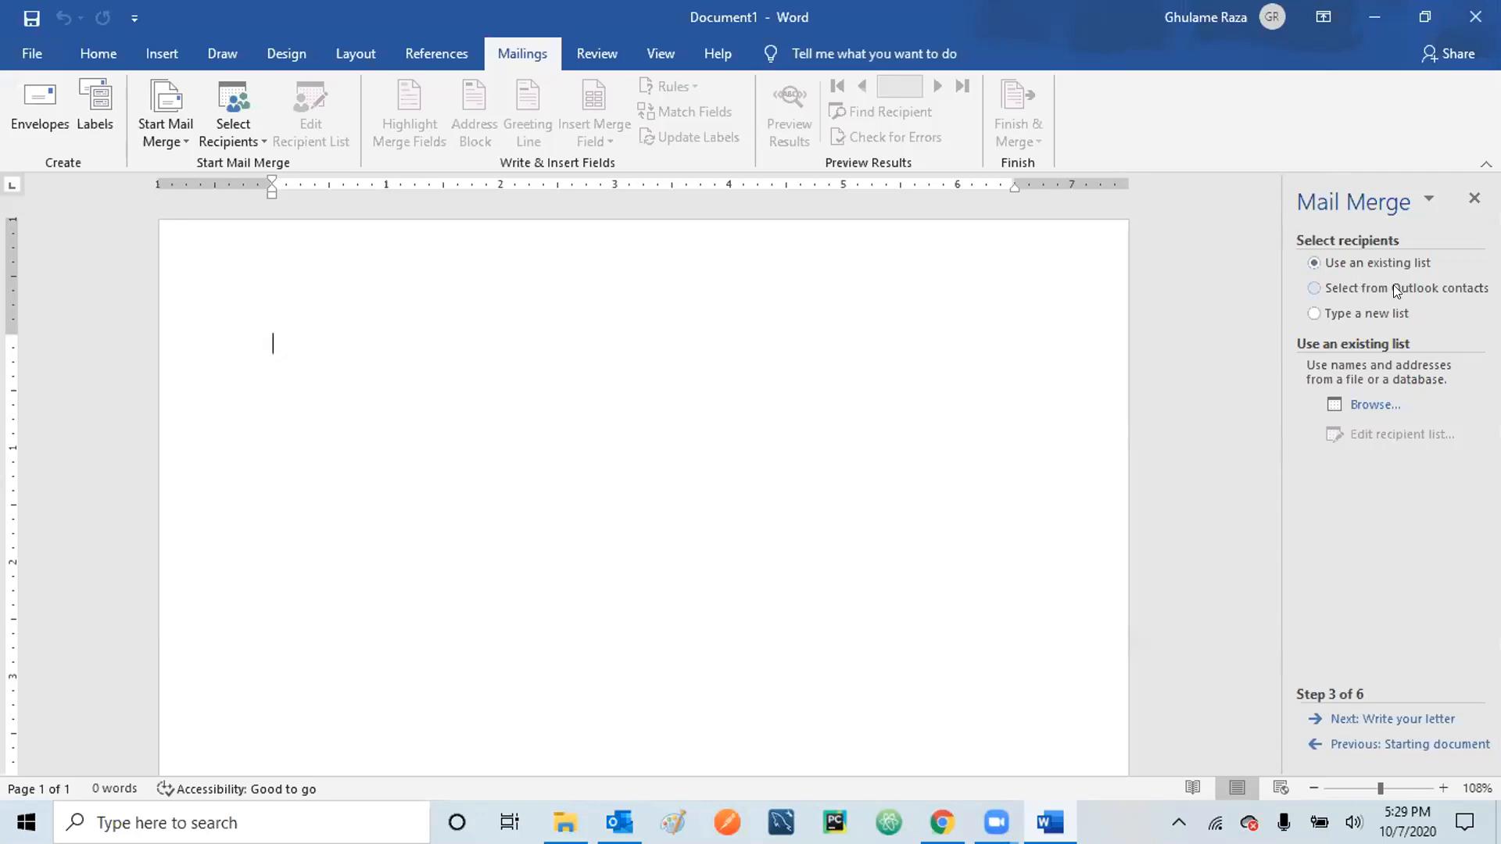
left_click(1312, 289)
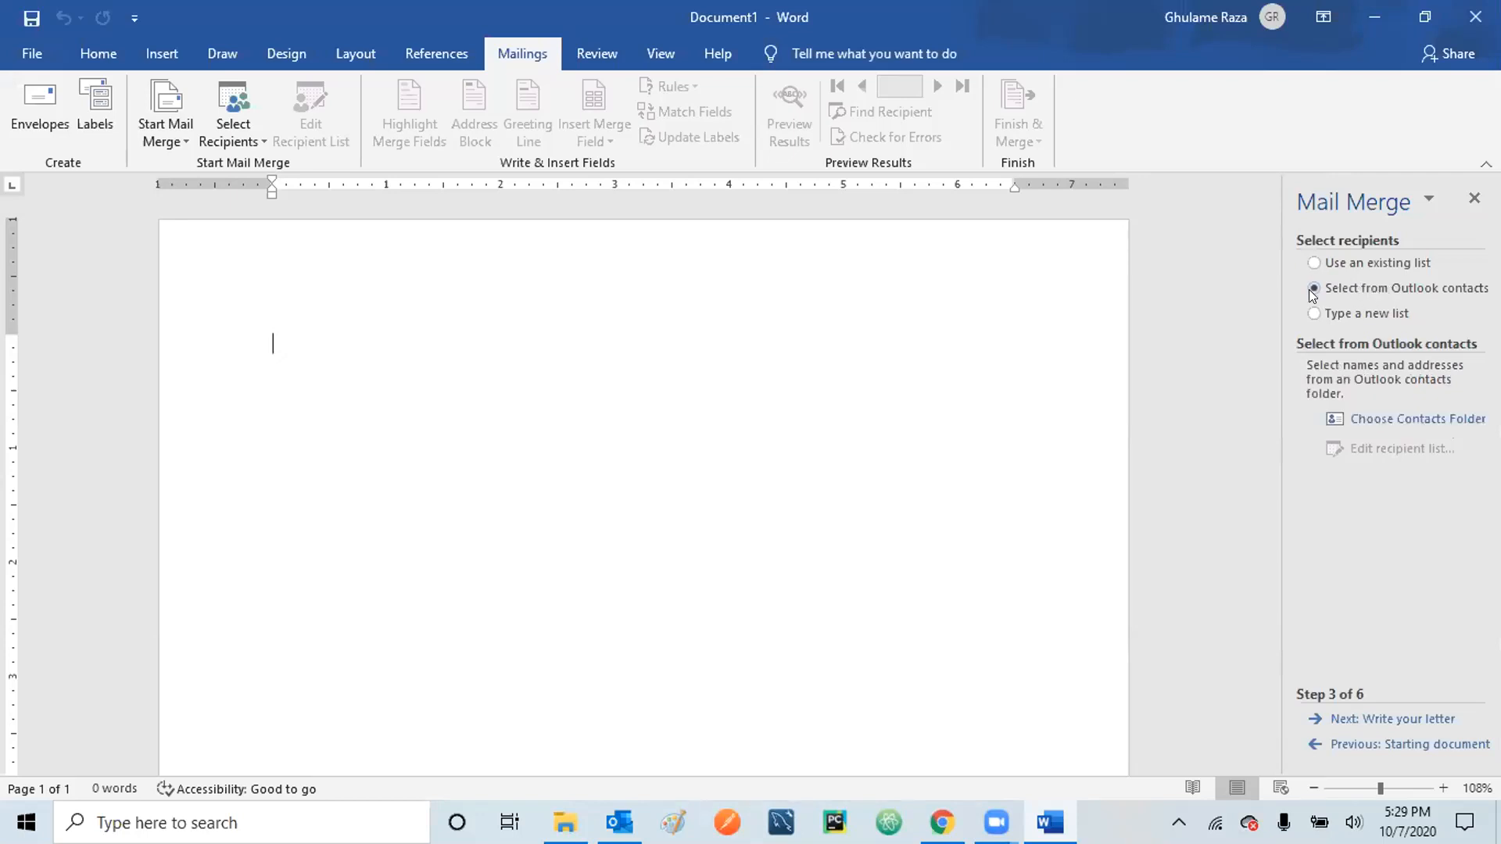
left_click(1423, 418)
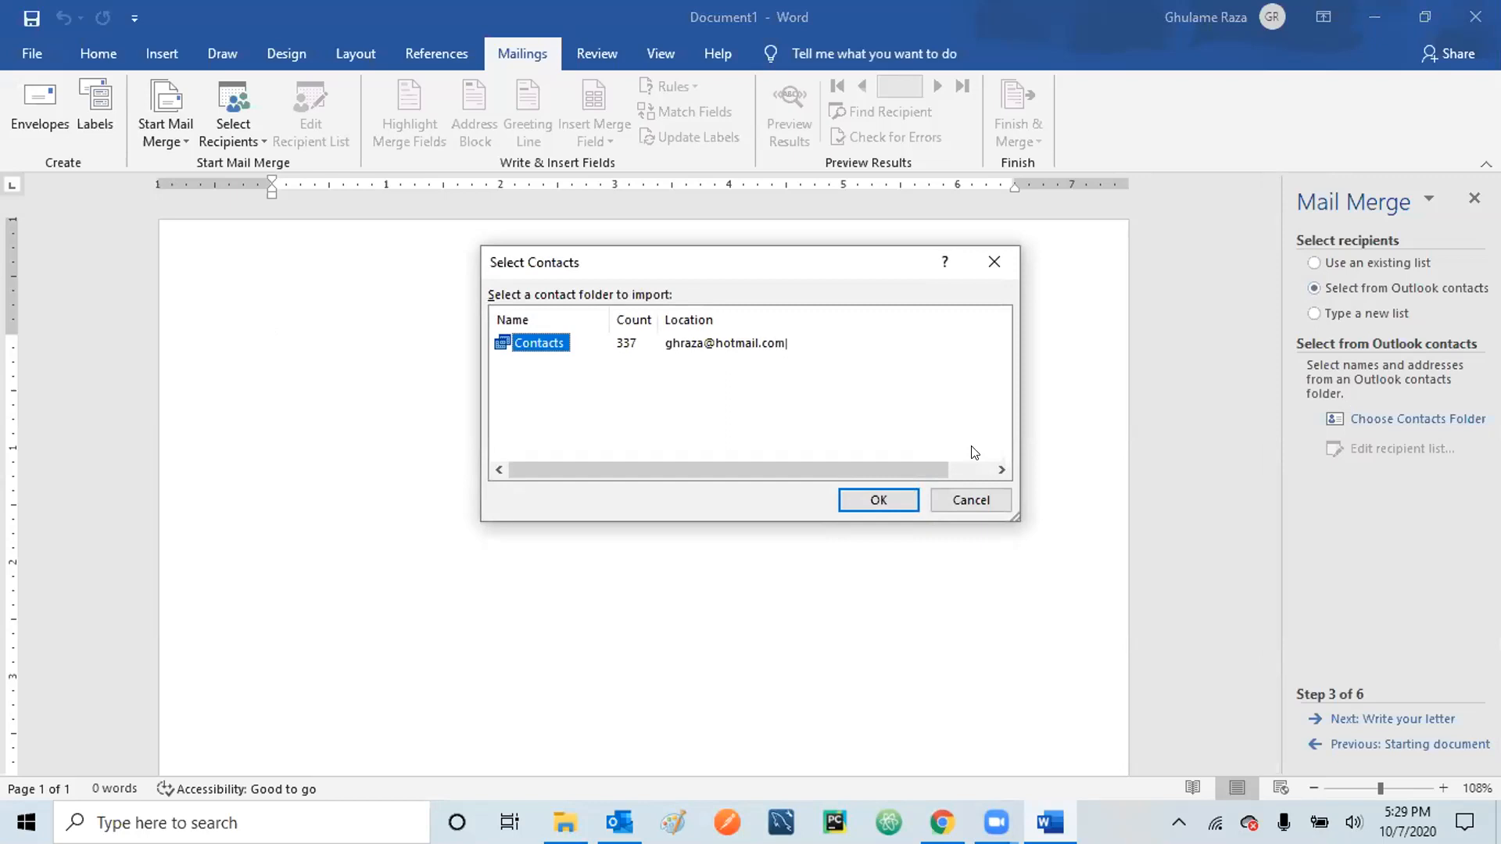
left_click(969, 501)
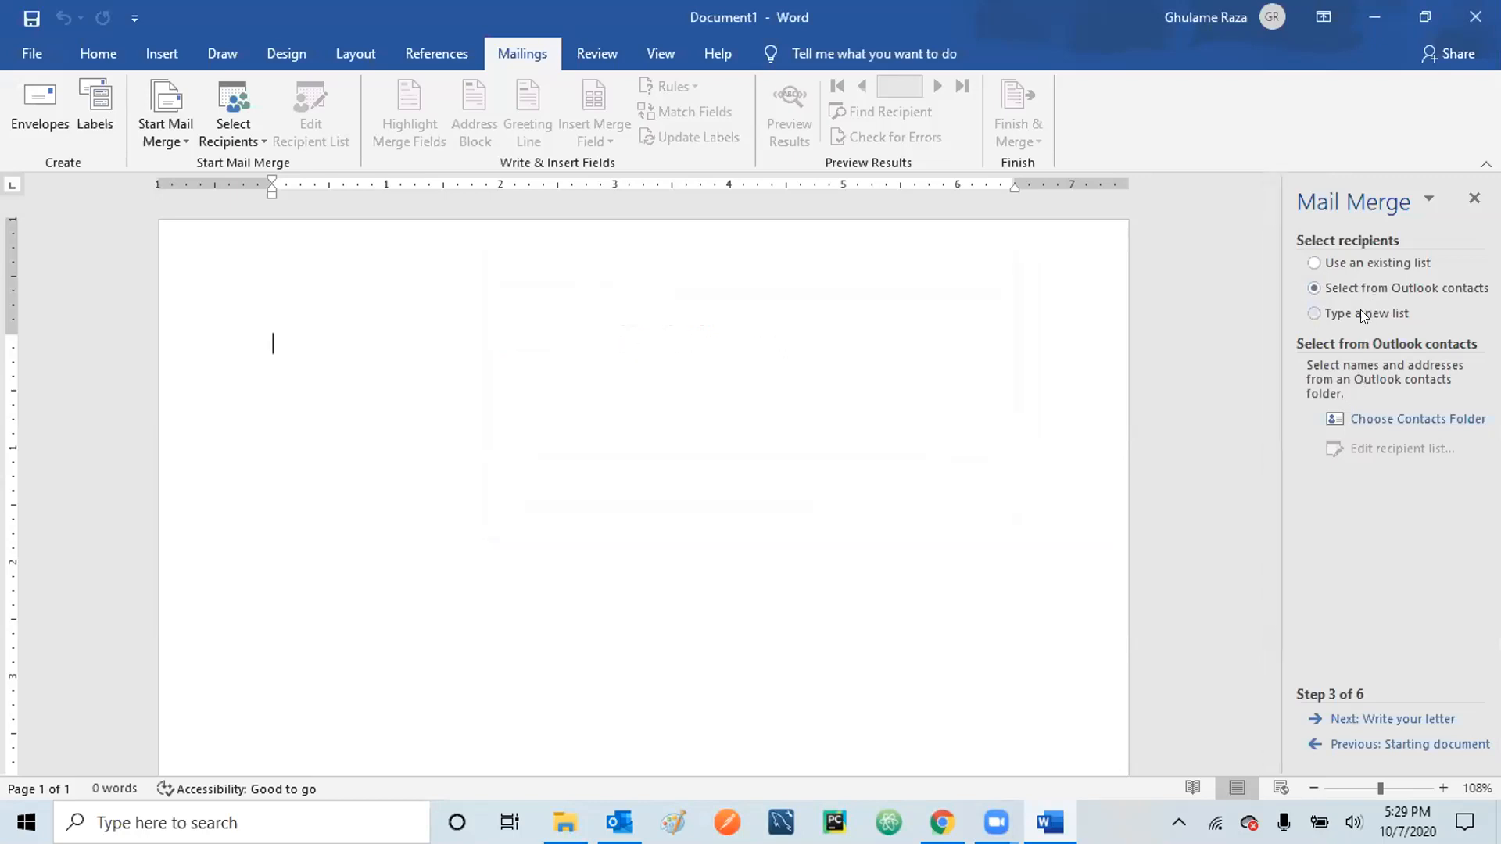
left_click(1358, 264)
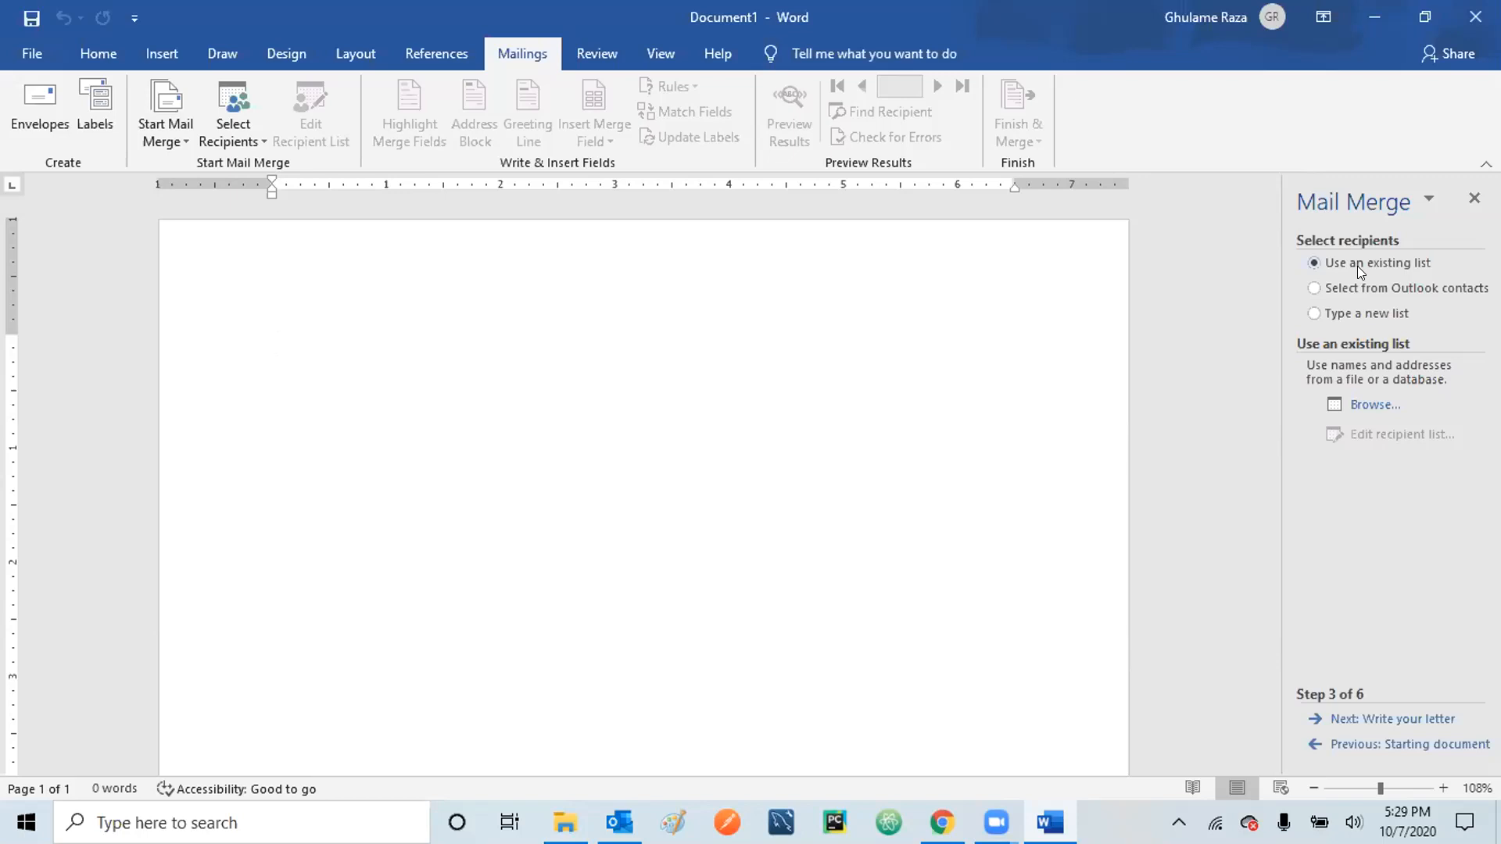
- Load Vendors Gift Items.mdb from My Data Sources and accept its three recipients
left_click(1365, 404)
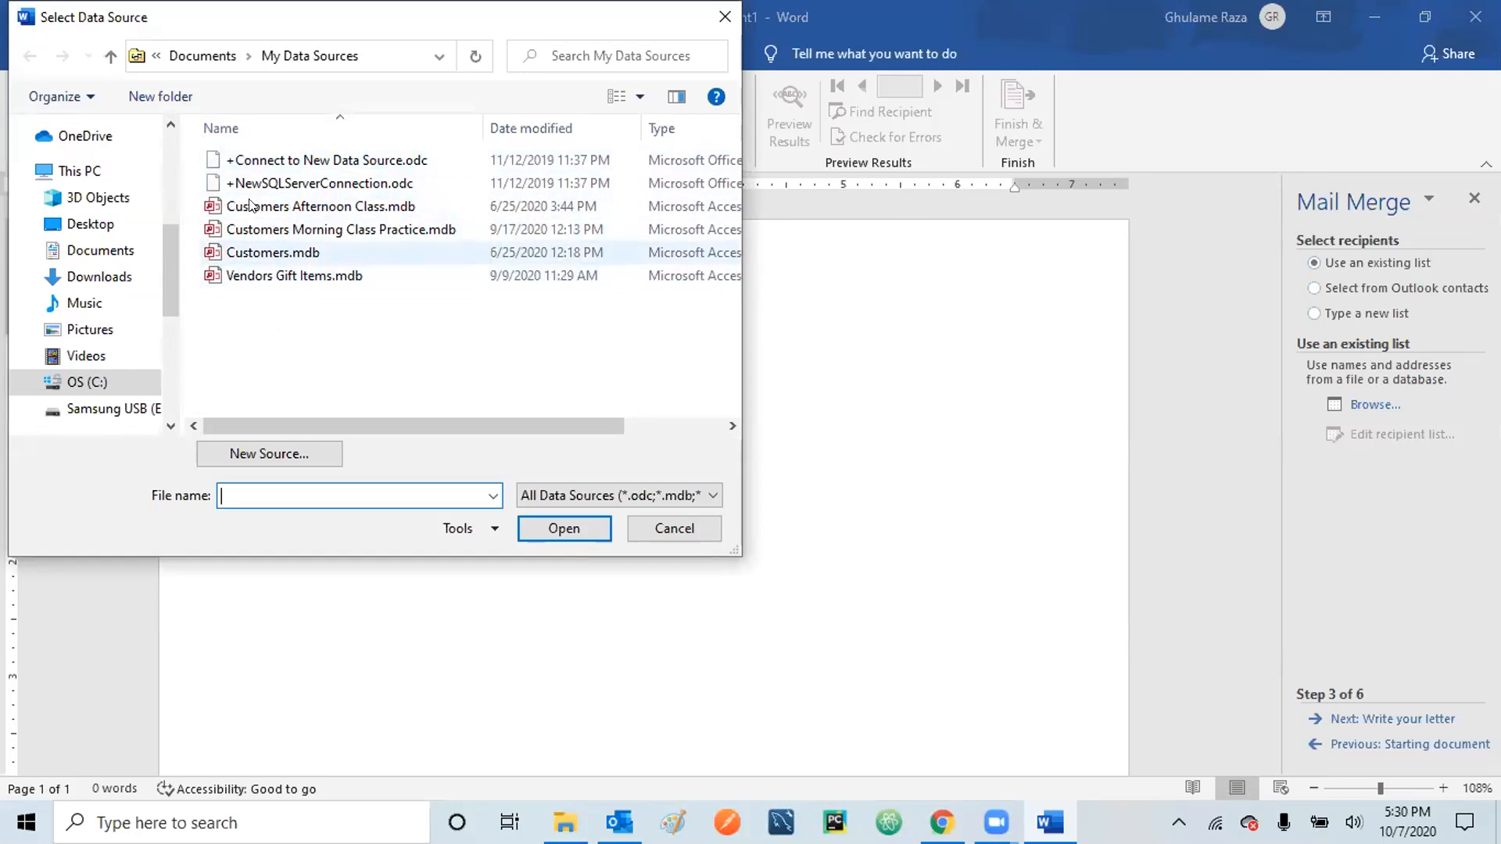
double_click(283, 276)
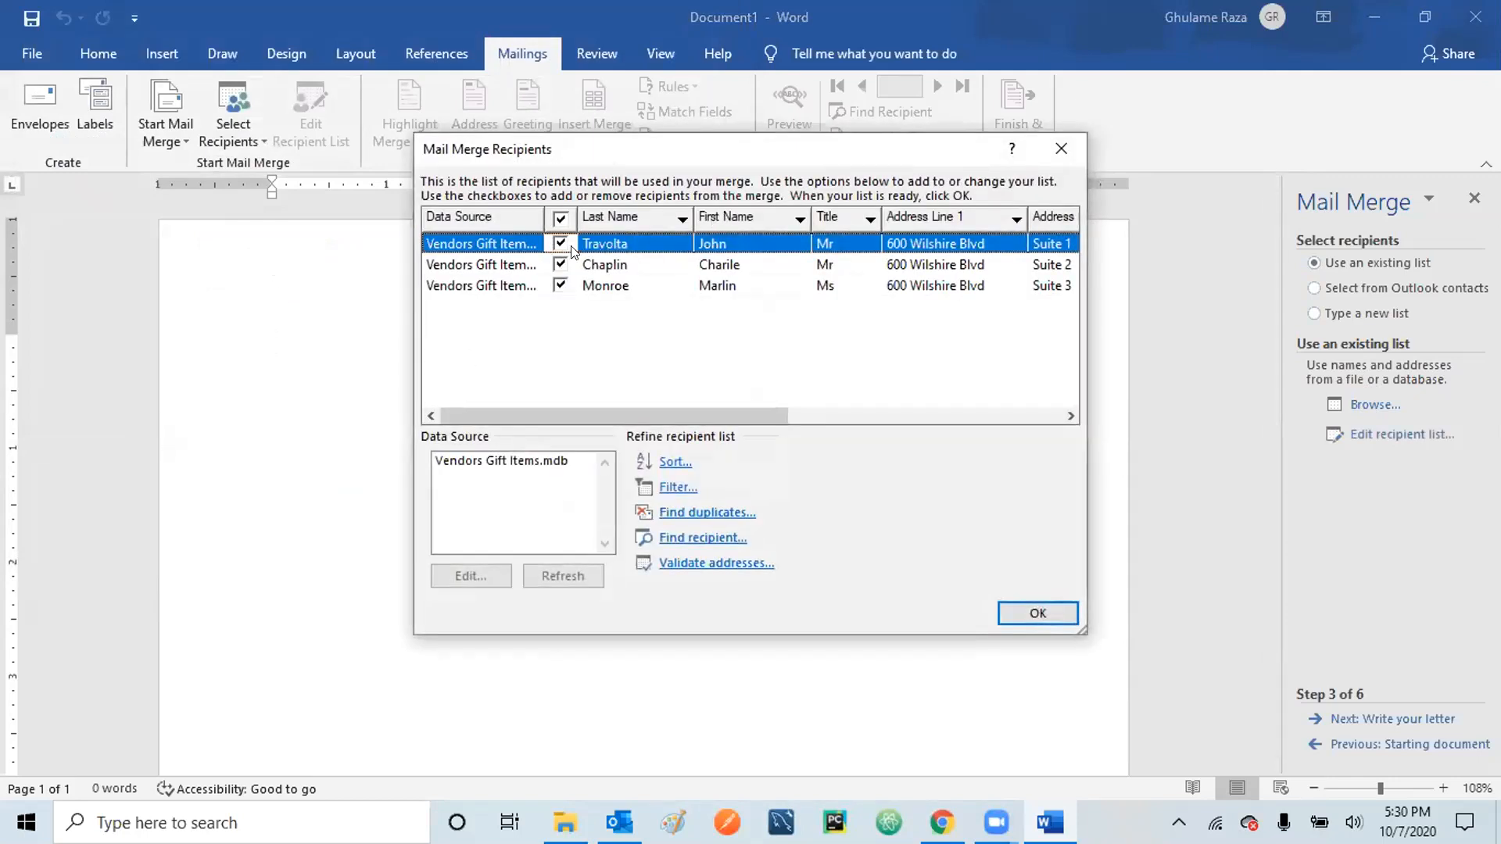
left_click(1048, 148)
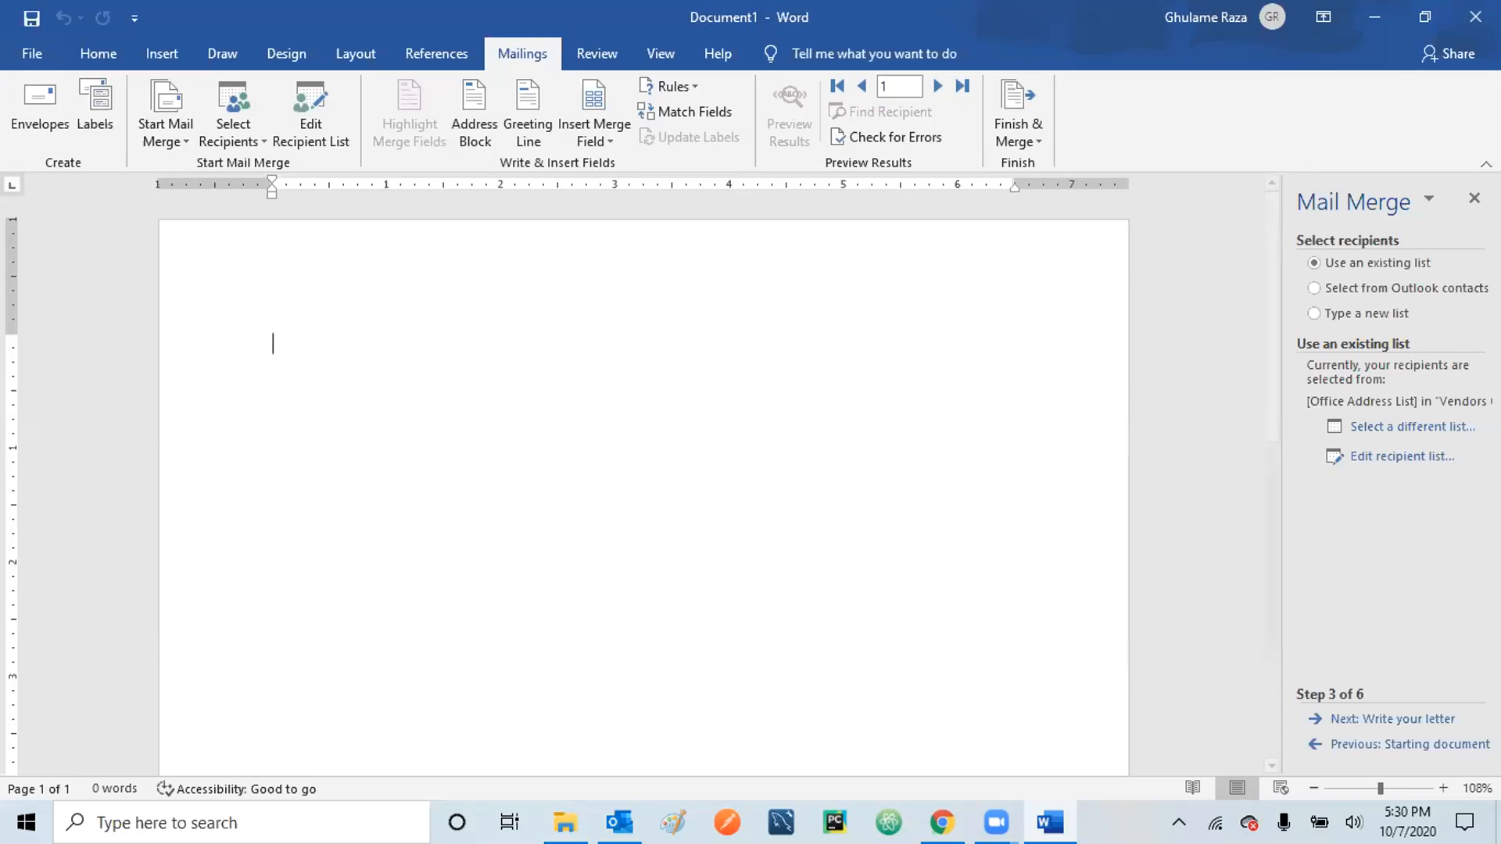
- Choose 'Type a new list' and open a blank New Address List dialog
left_click(1316, 314)
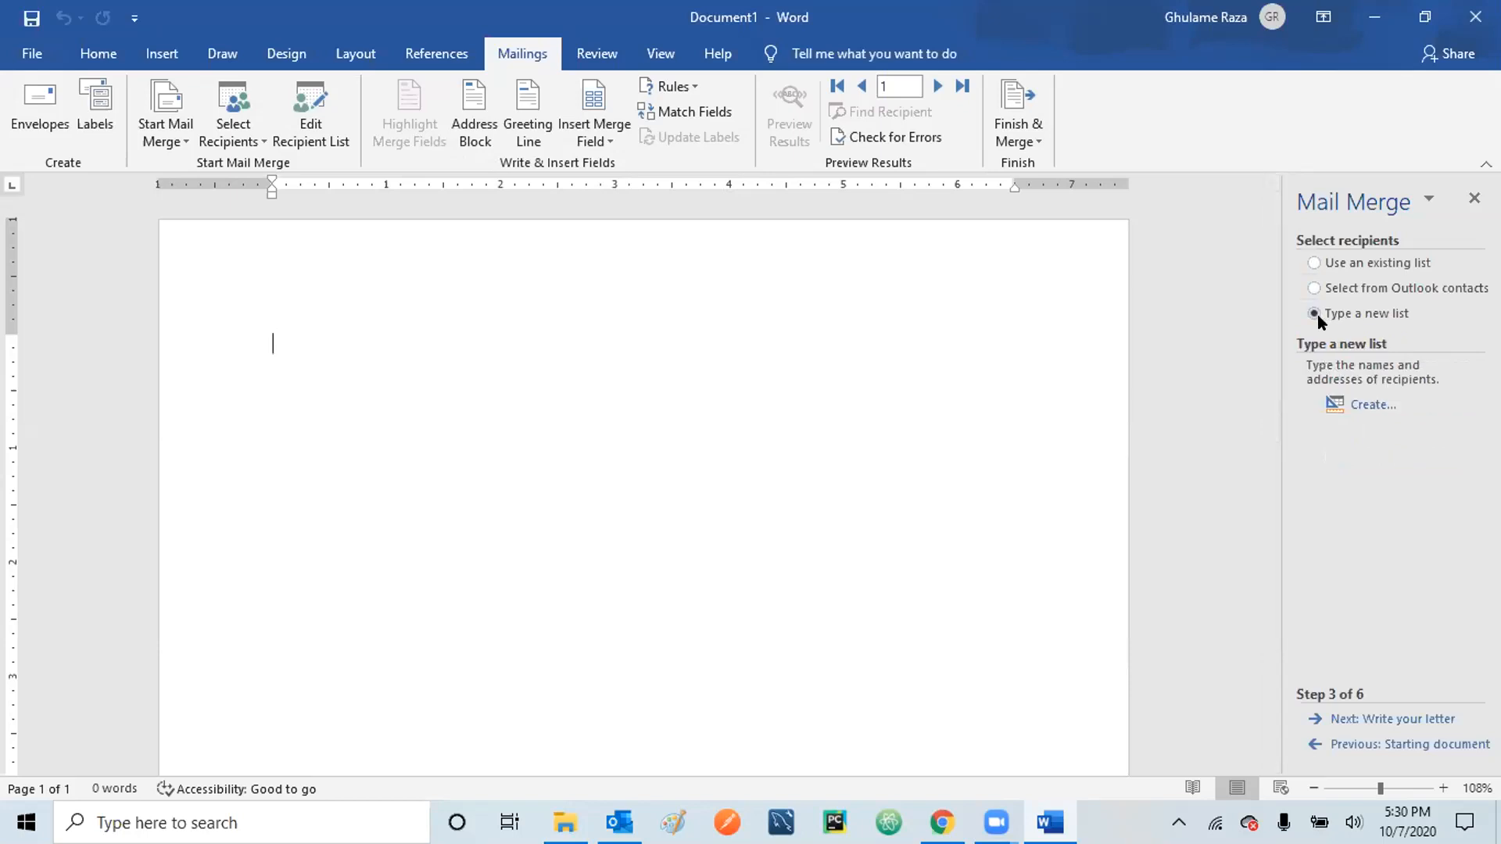
left_click(1369, 403)
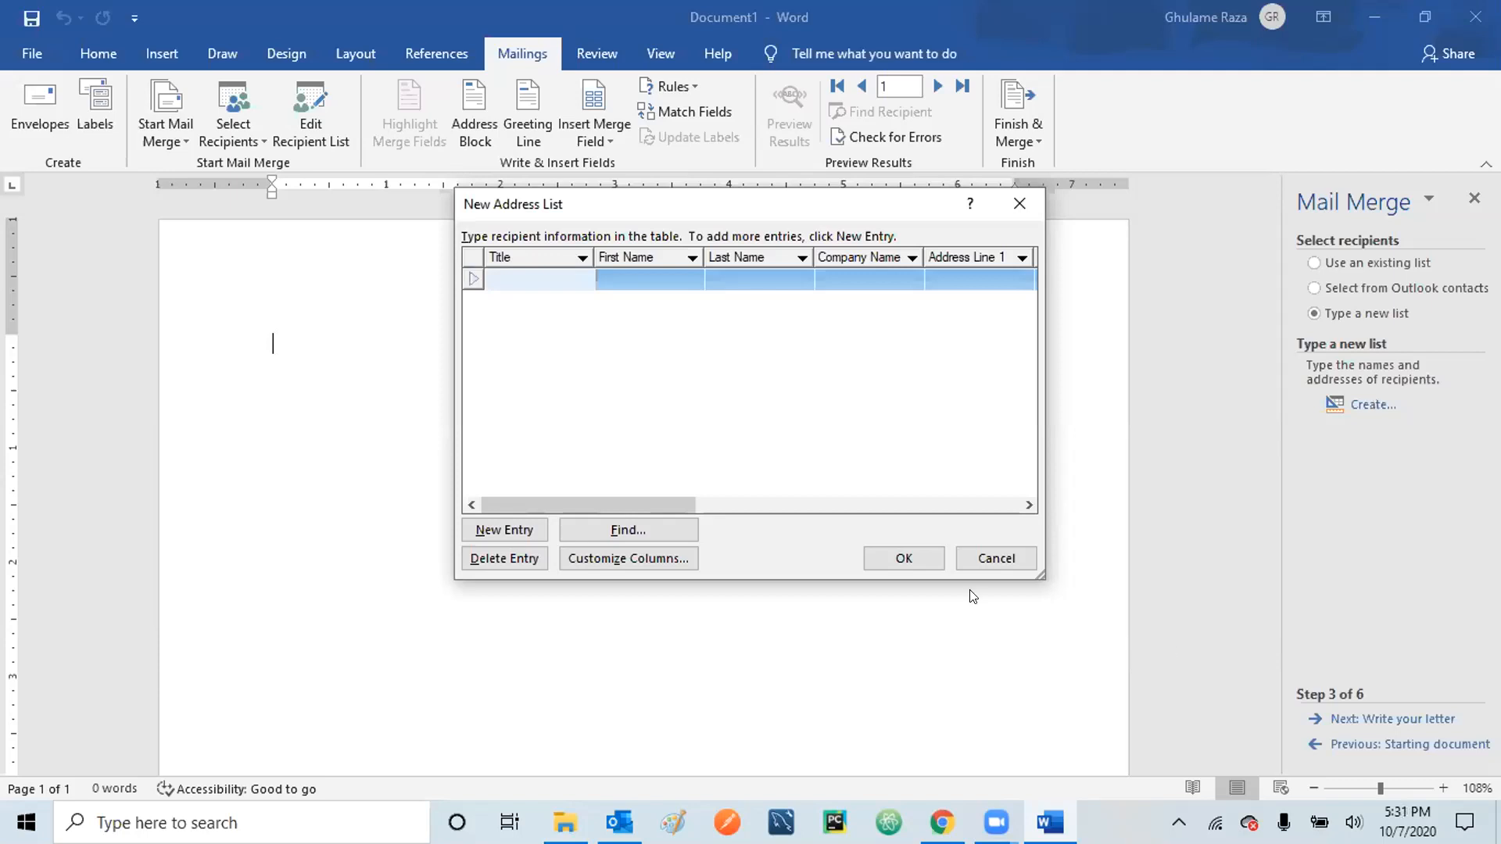
left_click(990, 549)
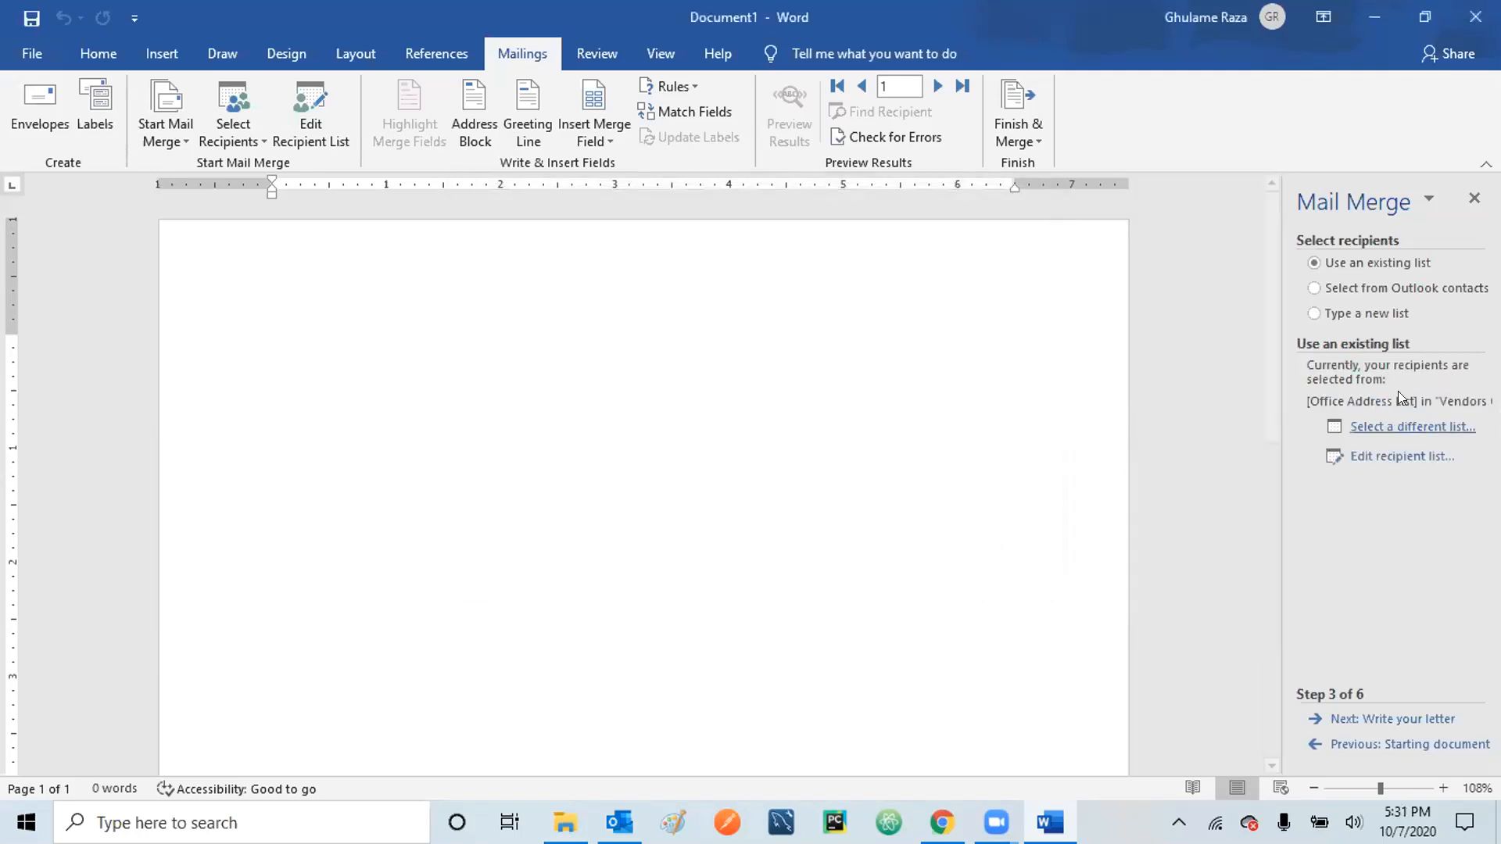
left_click(1319, 313)
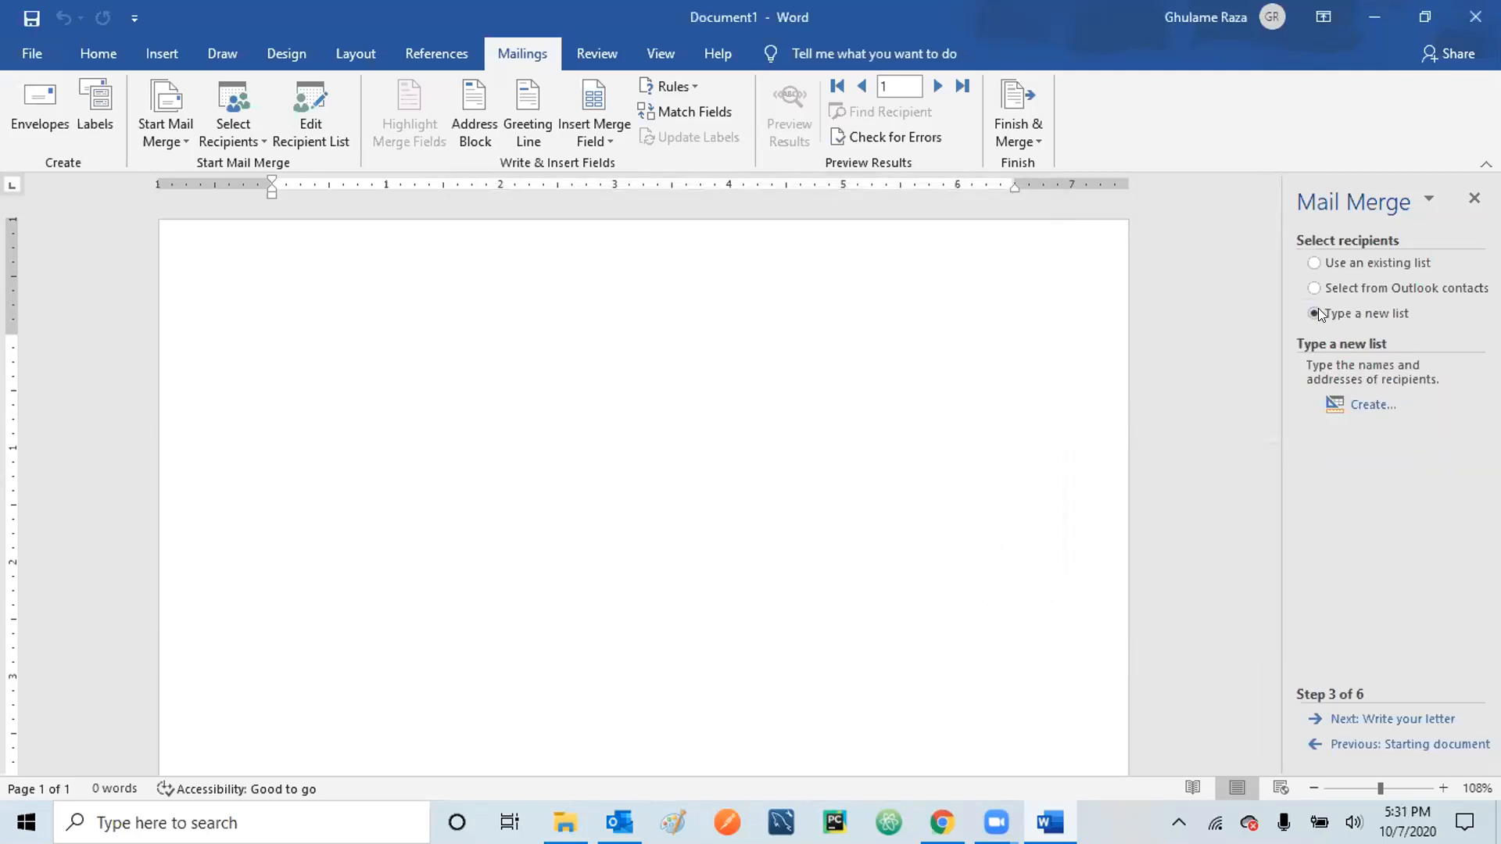
left_click(1364, 406)
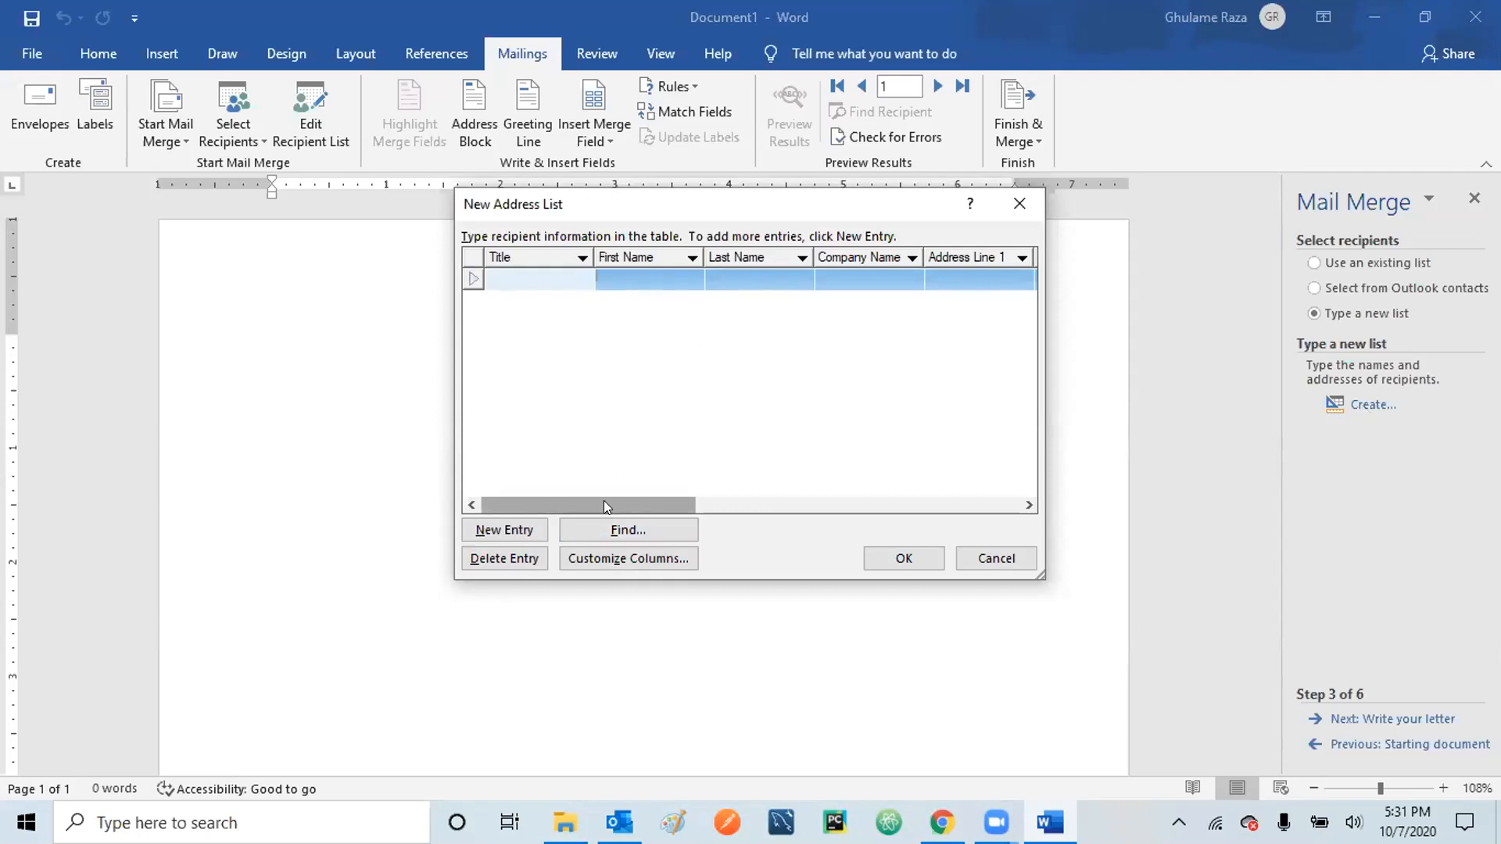
- Adjust the New Address List columns, then open Customize Address List showing the default field names
left_click_drag(604, 500, 547, 486)
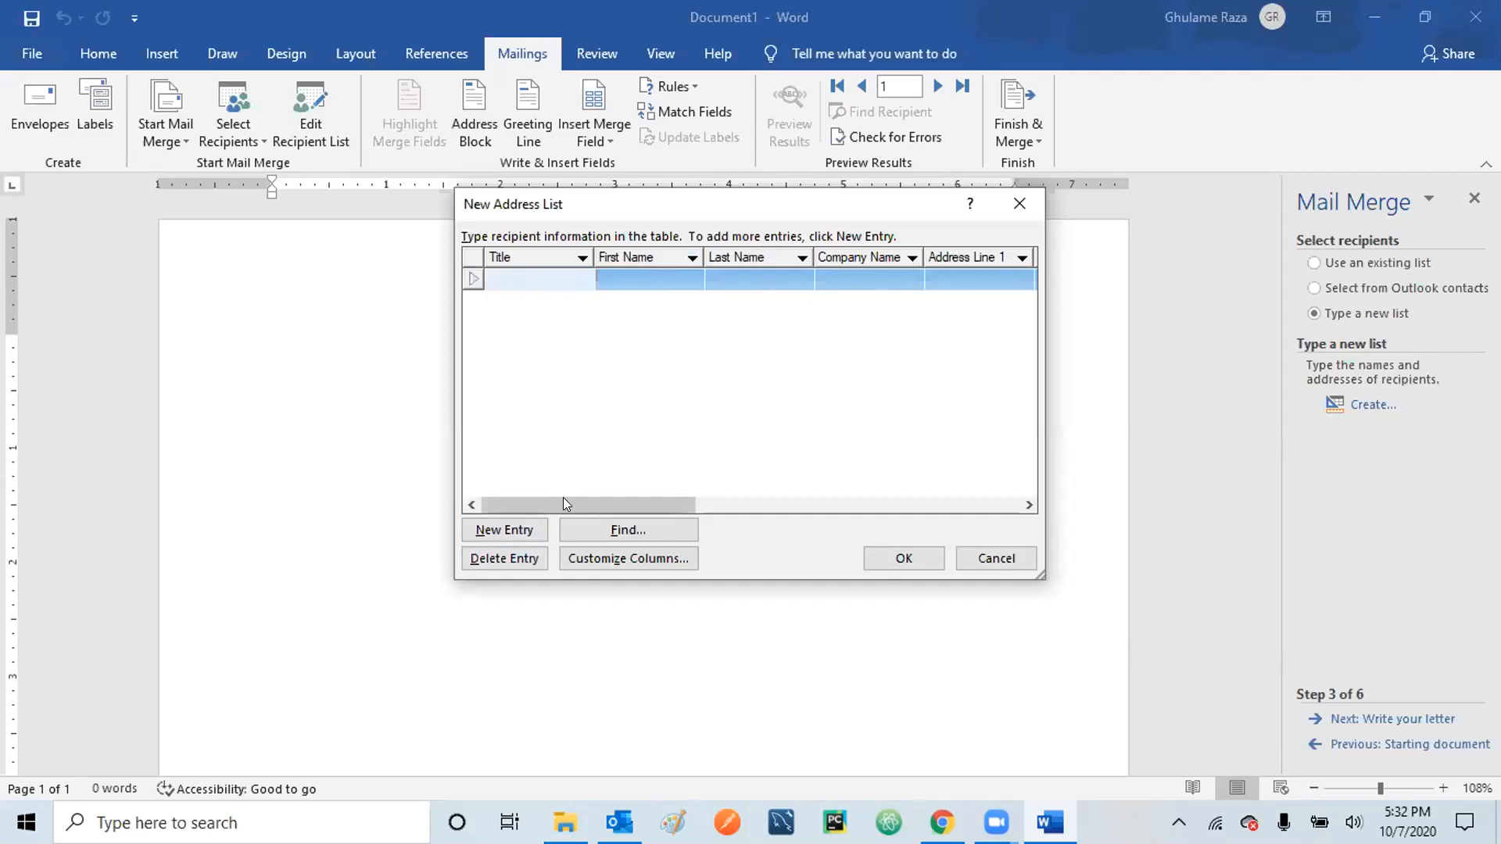
left_click_drag(571, 497, 763, 498)
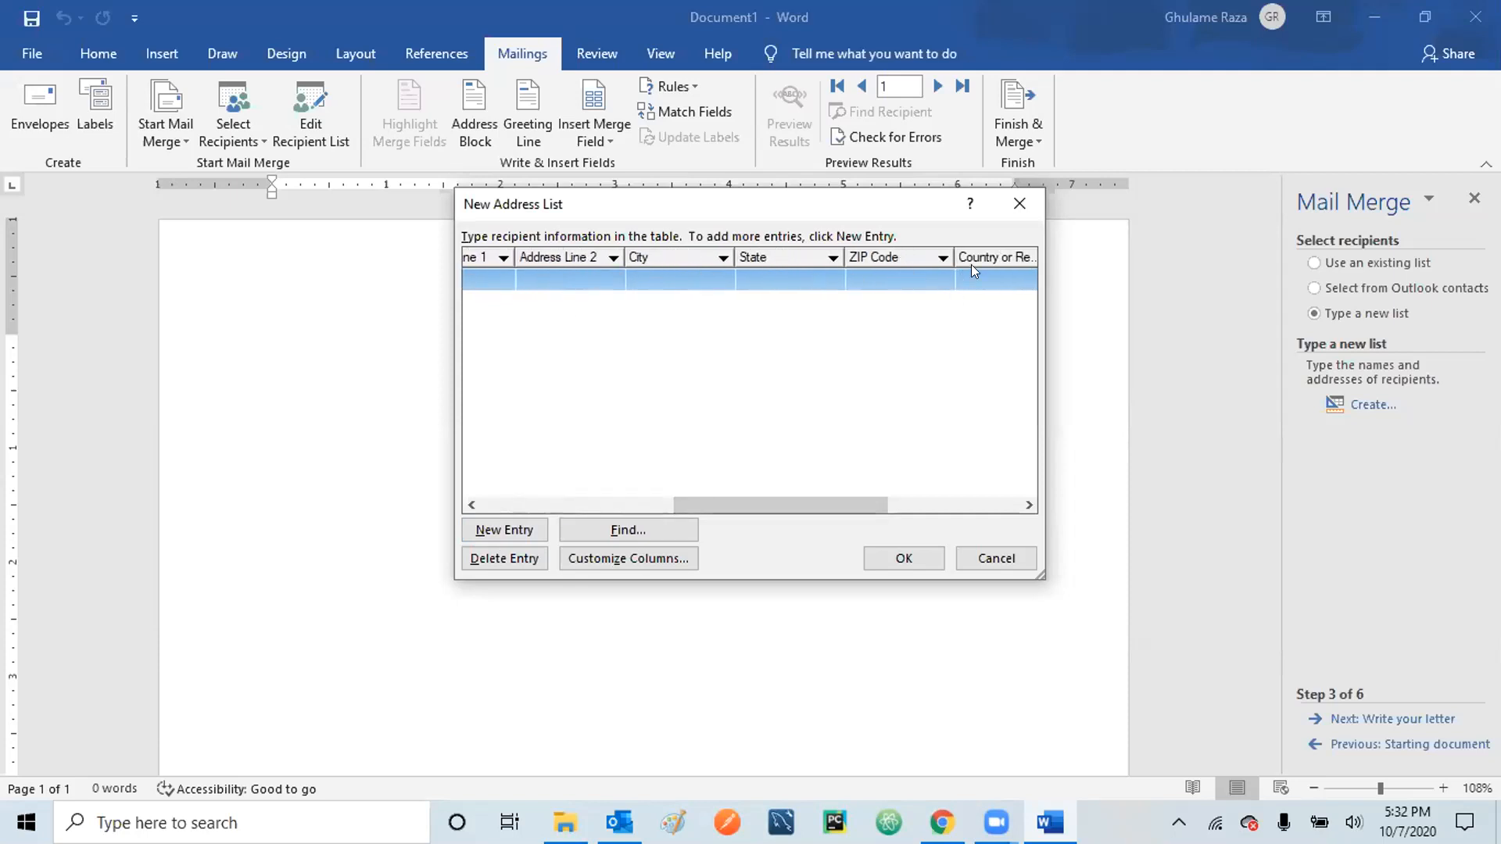
left_click_drag(811, 497, 949, 484)
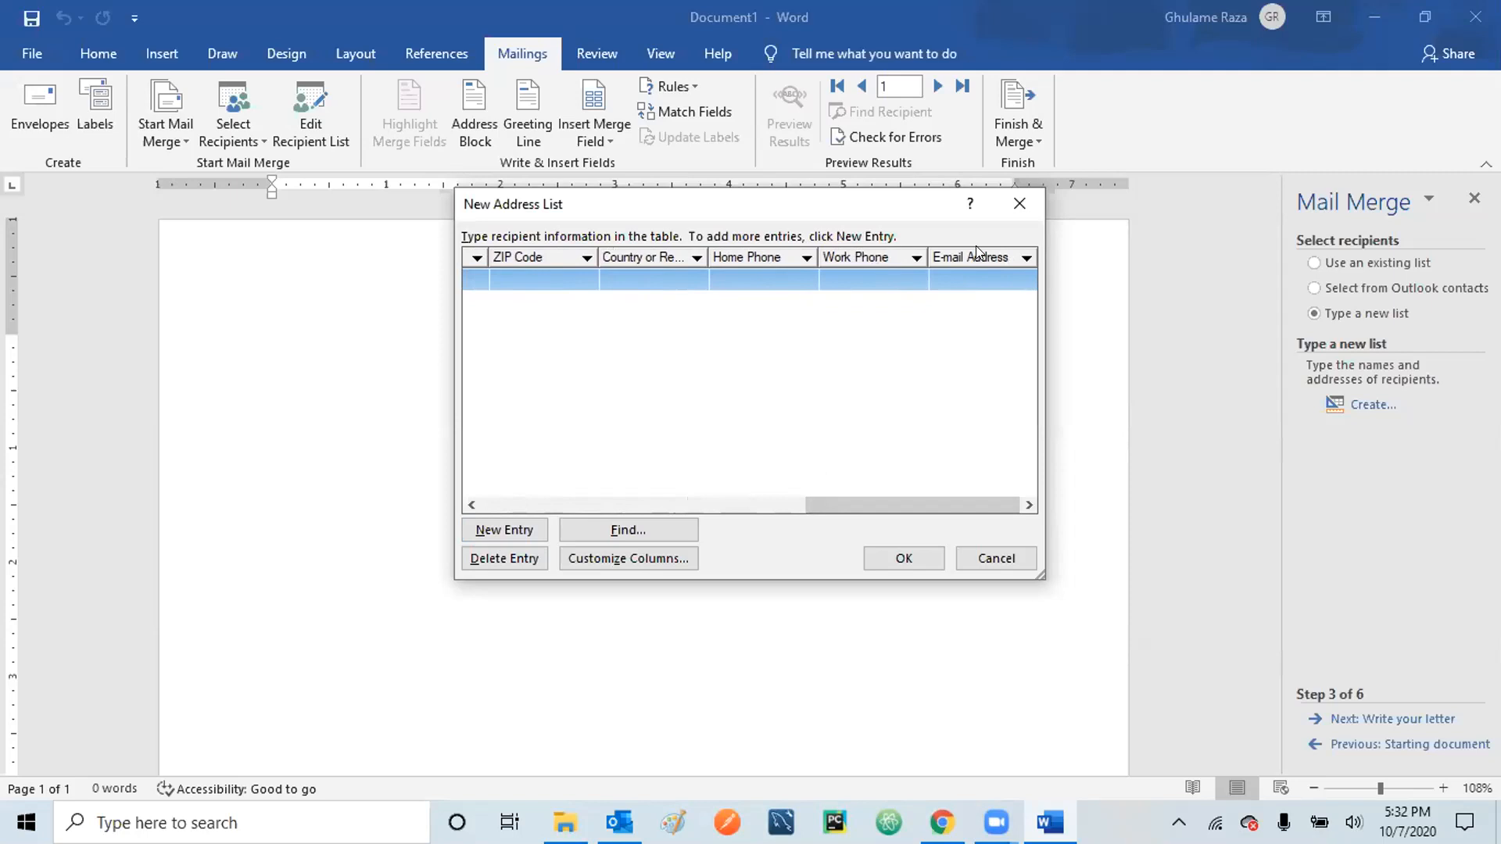
left_click(629, 559)
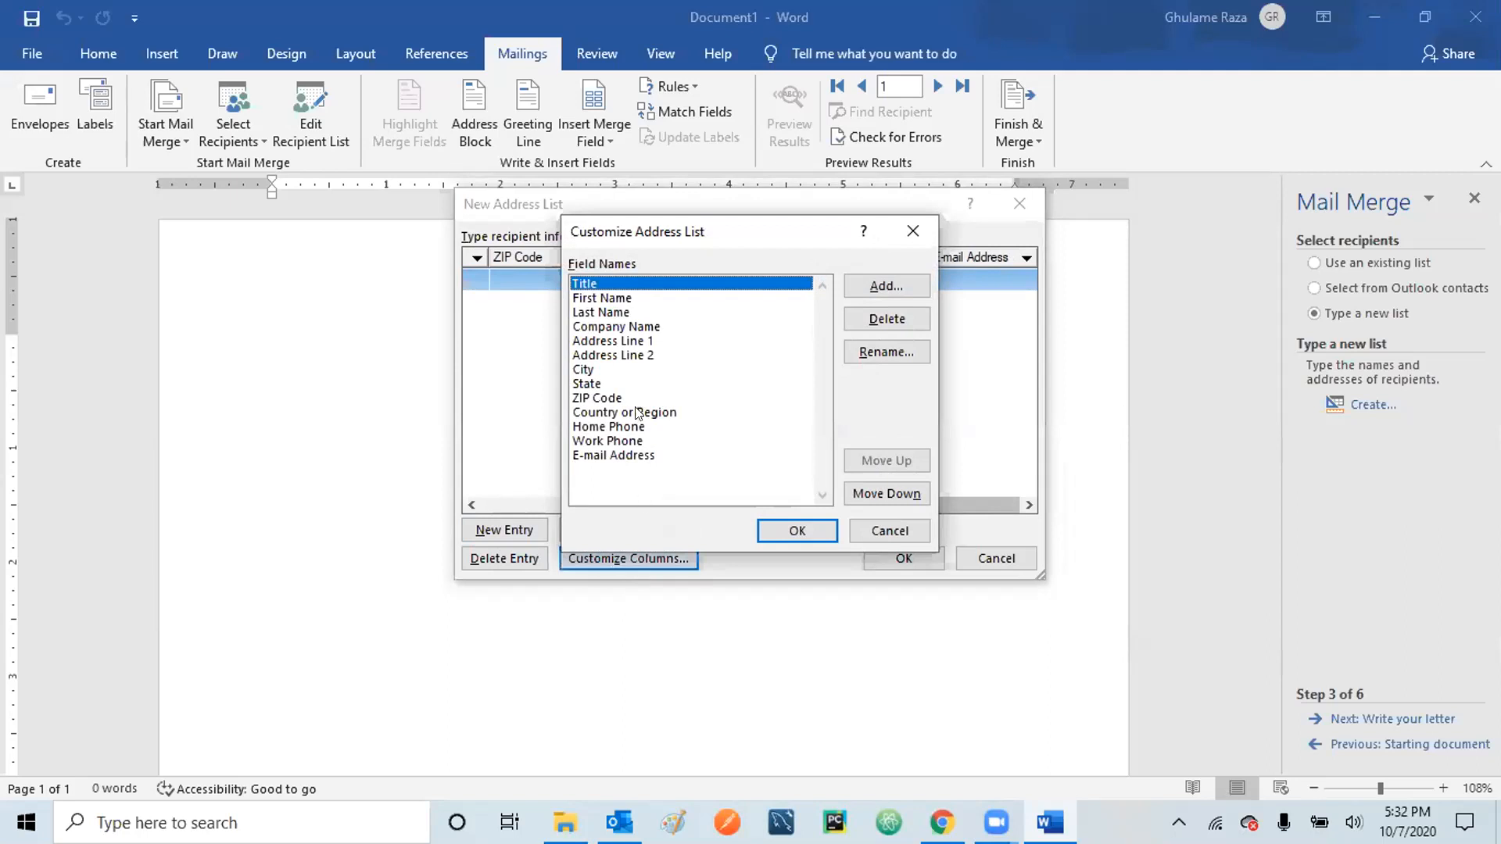
- Delete the Address Line 2 field from the address list and confirm with Yes
left_click(609, 326)
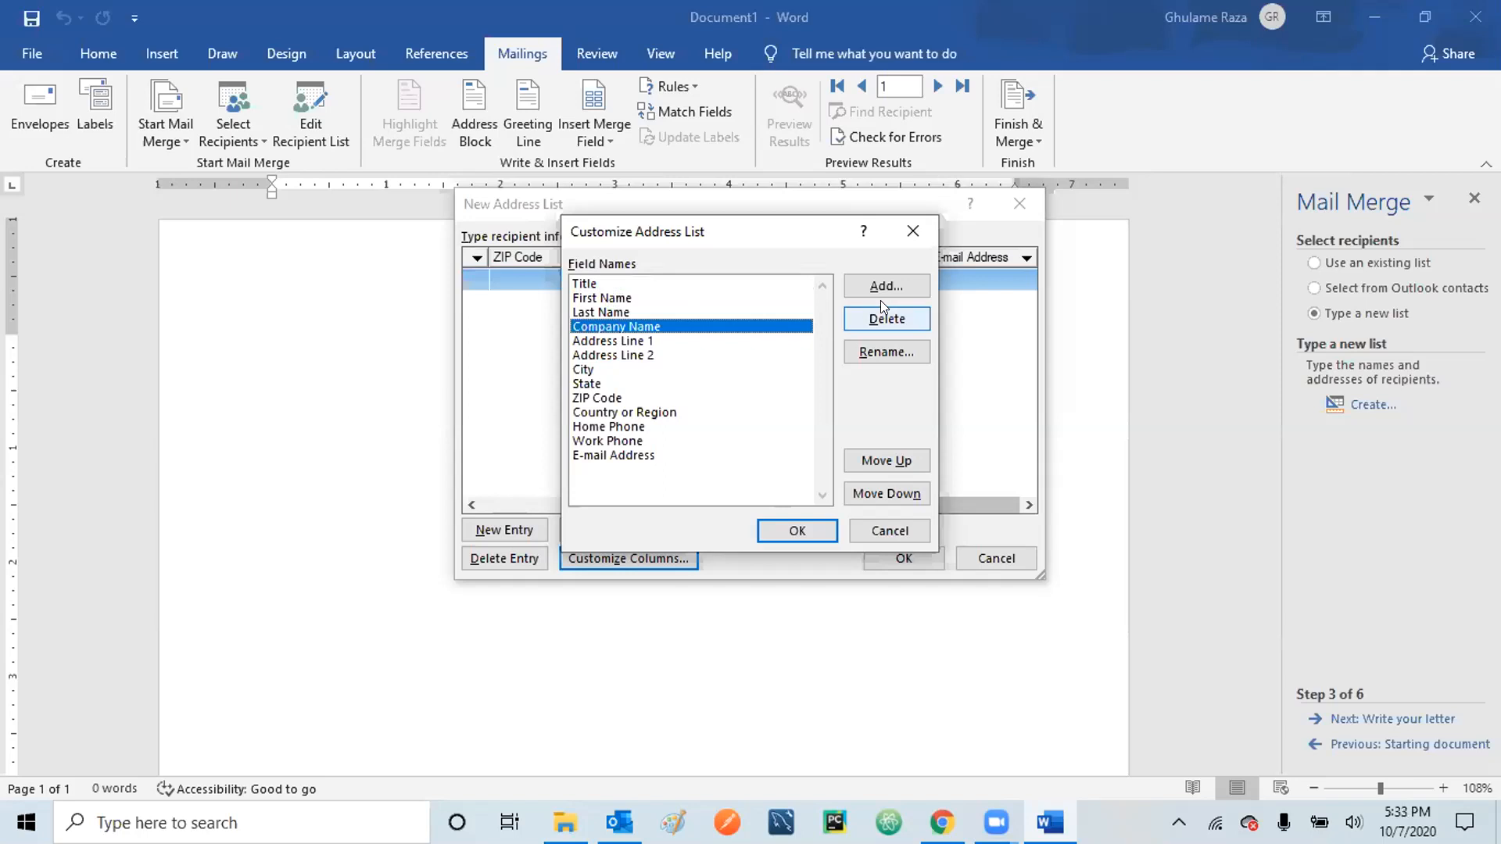
left_click(585, 342)
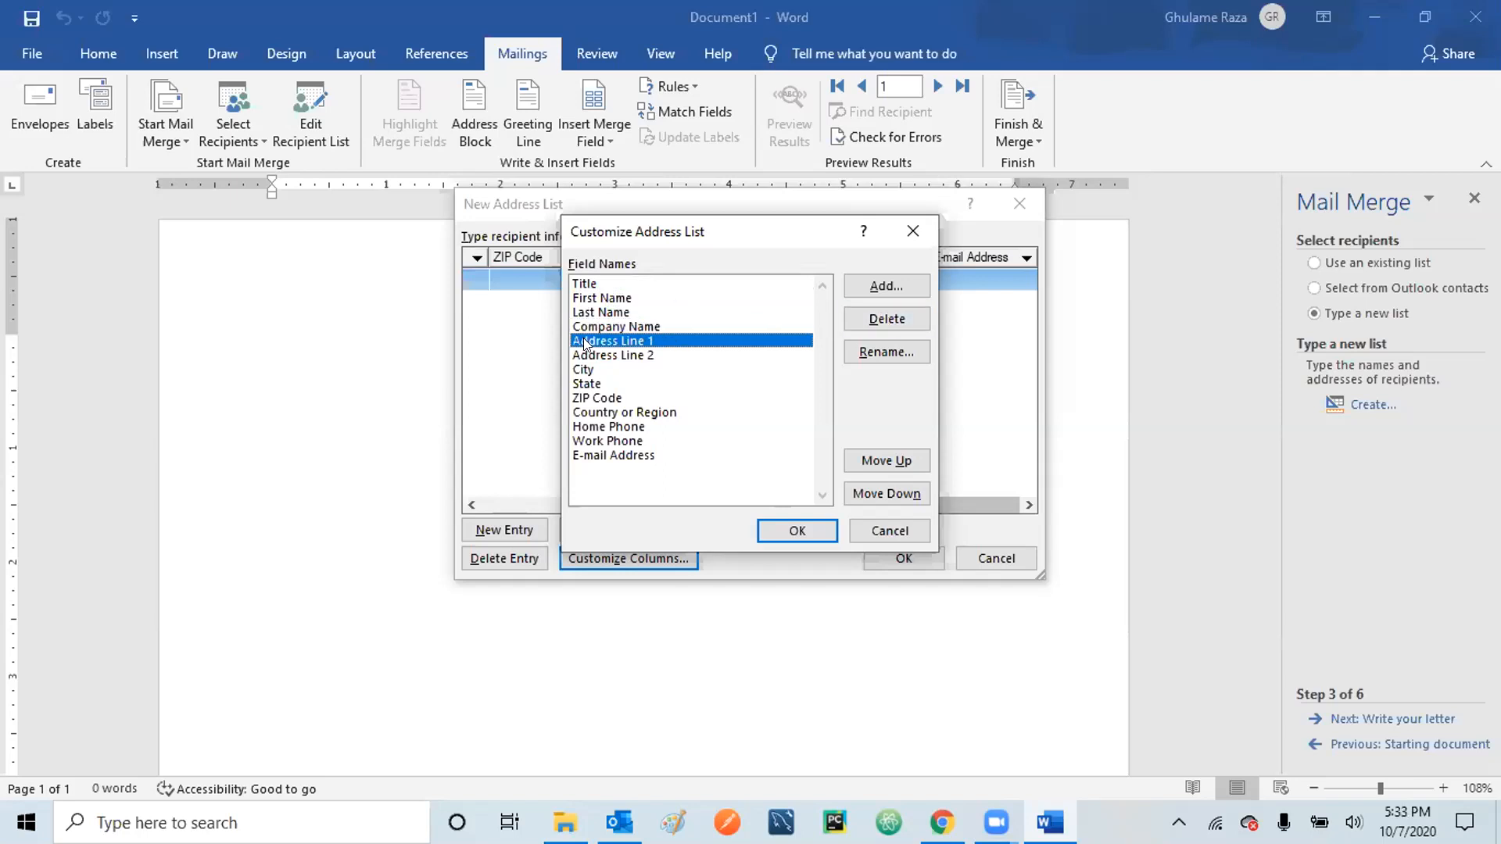
left_click(600, 357)
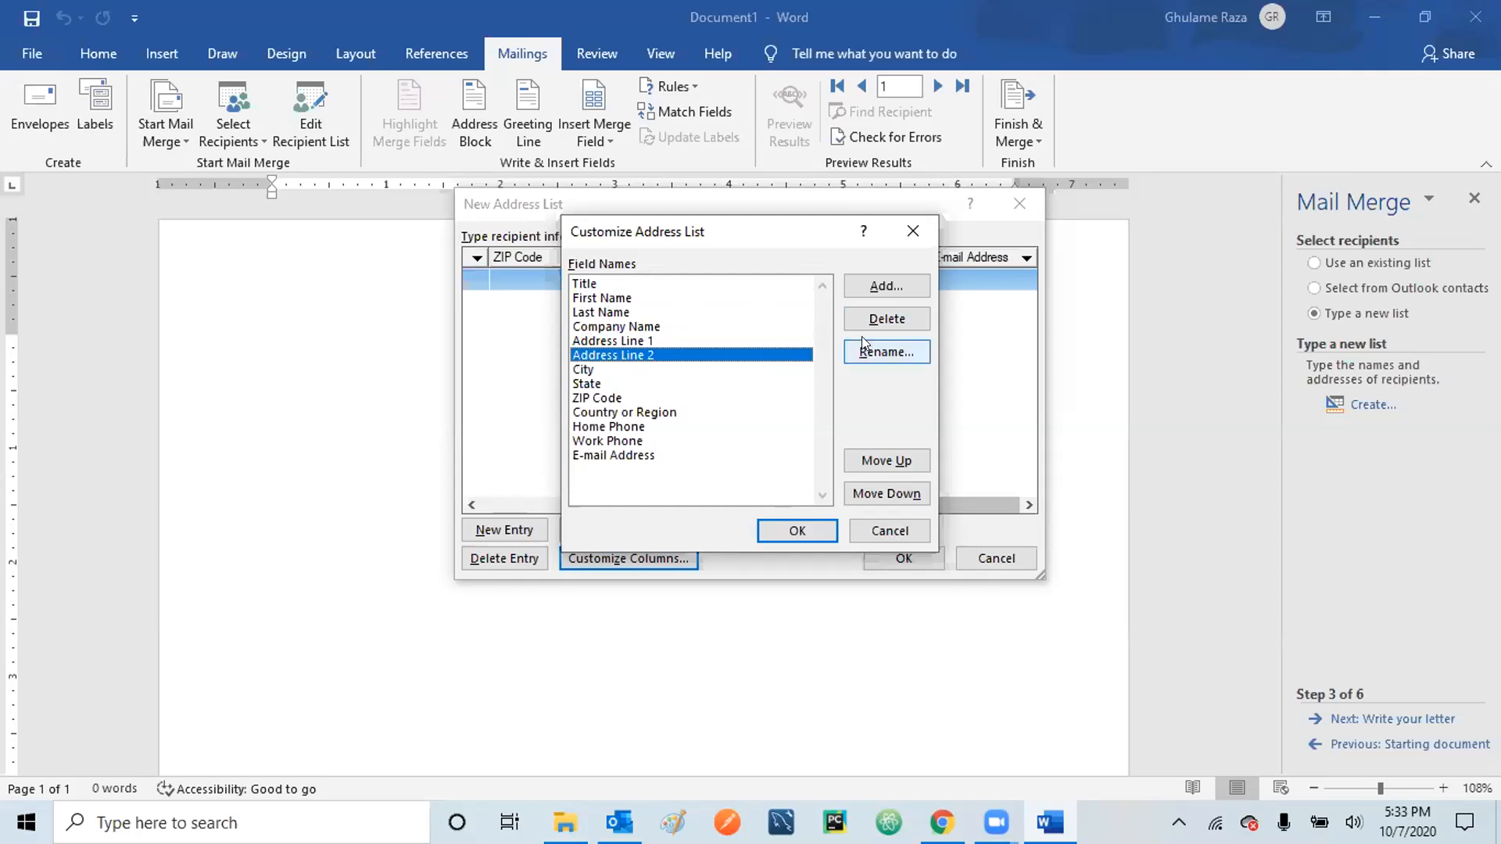
left_click(895, 316)
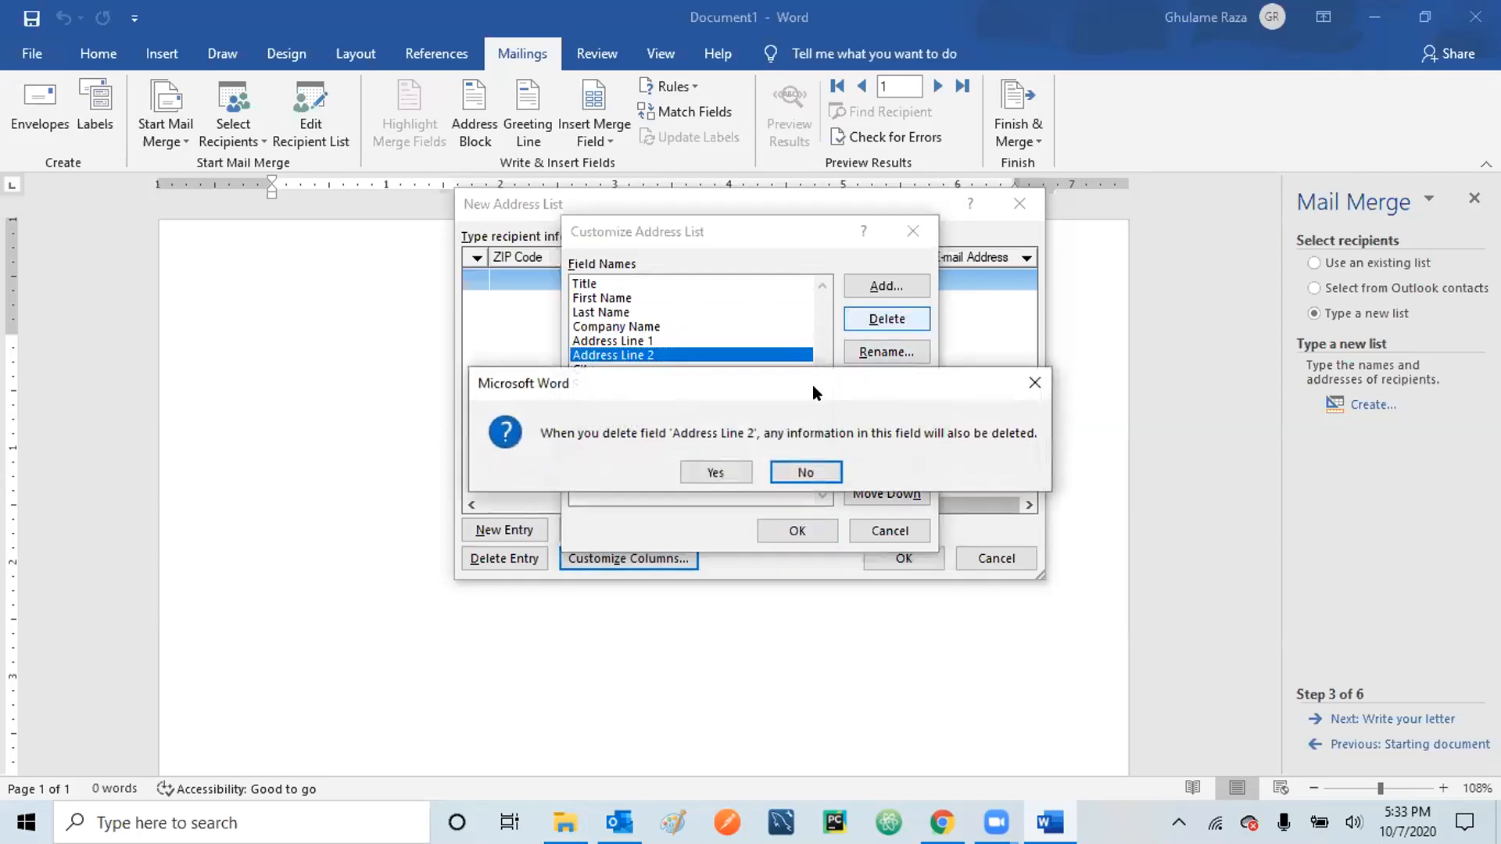
left_click(713, 469)
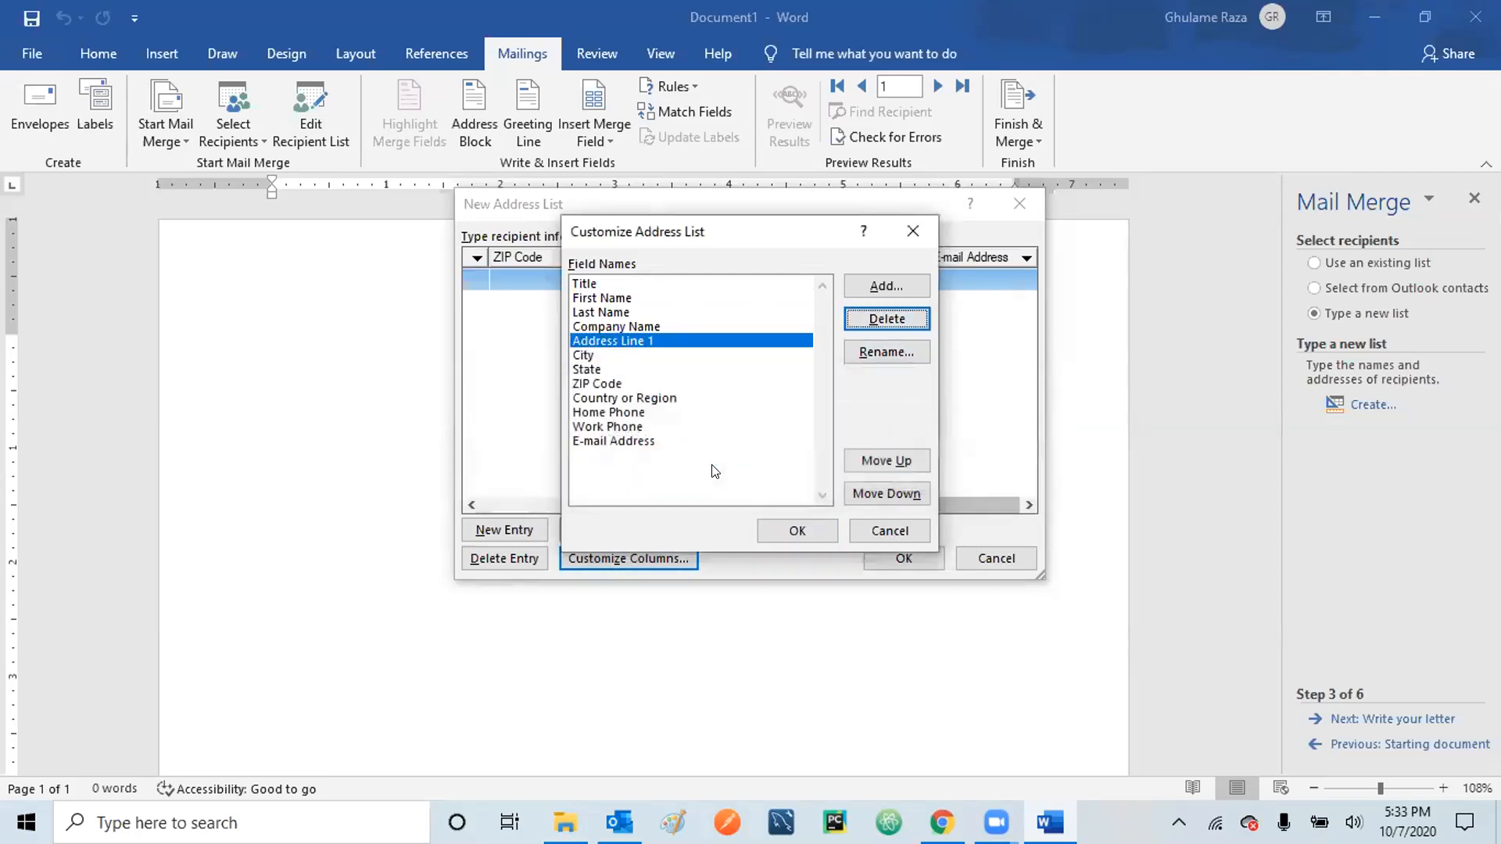
- Step through the City, State, ZIP Code and Country or Region fields and select Home Phone
left_click(583, 356)
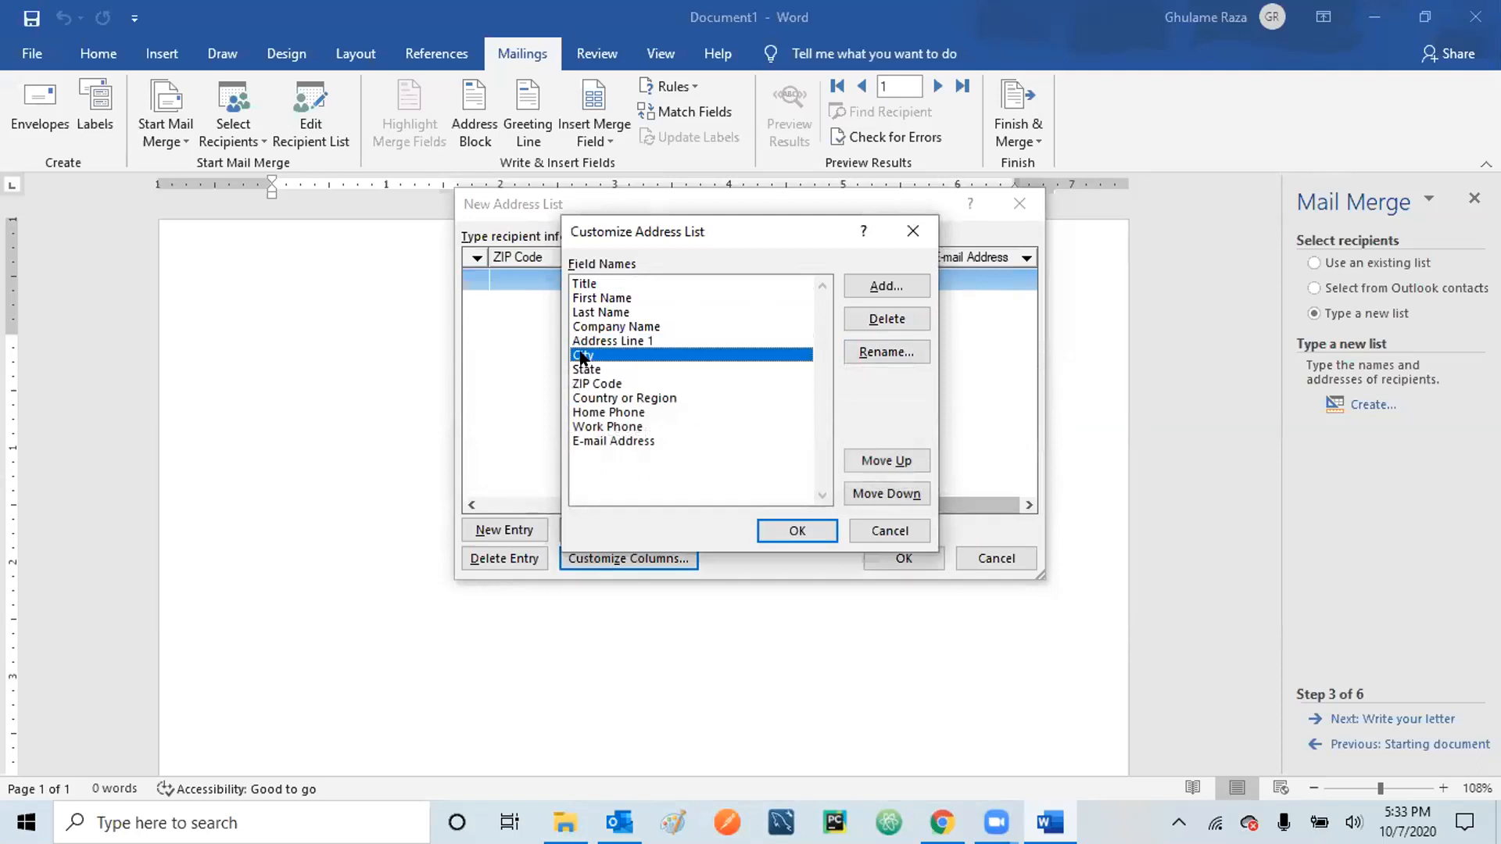
left_click(588, 372)
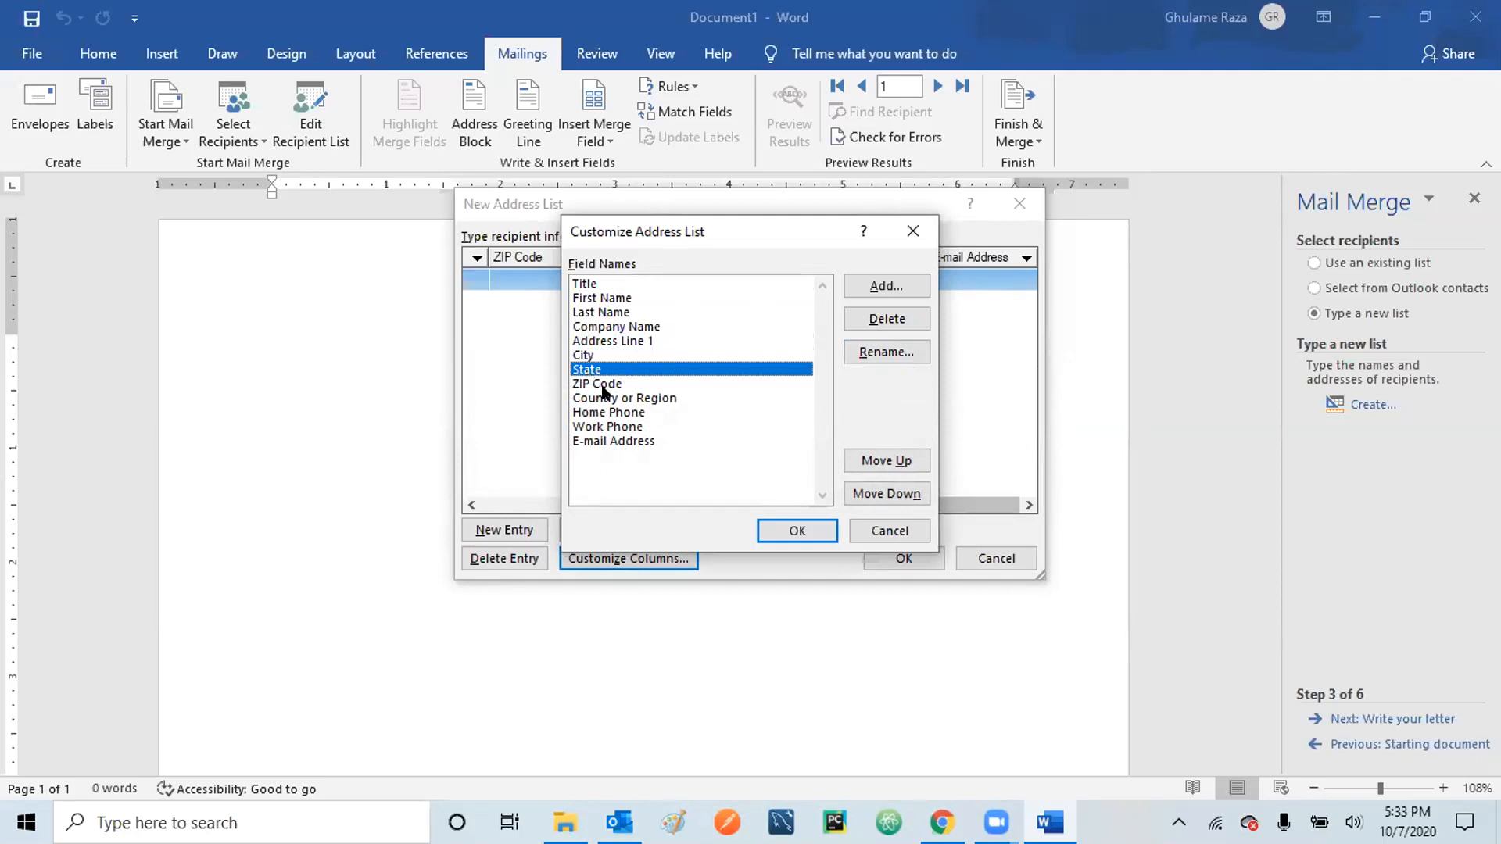
left_click(608, 385)
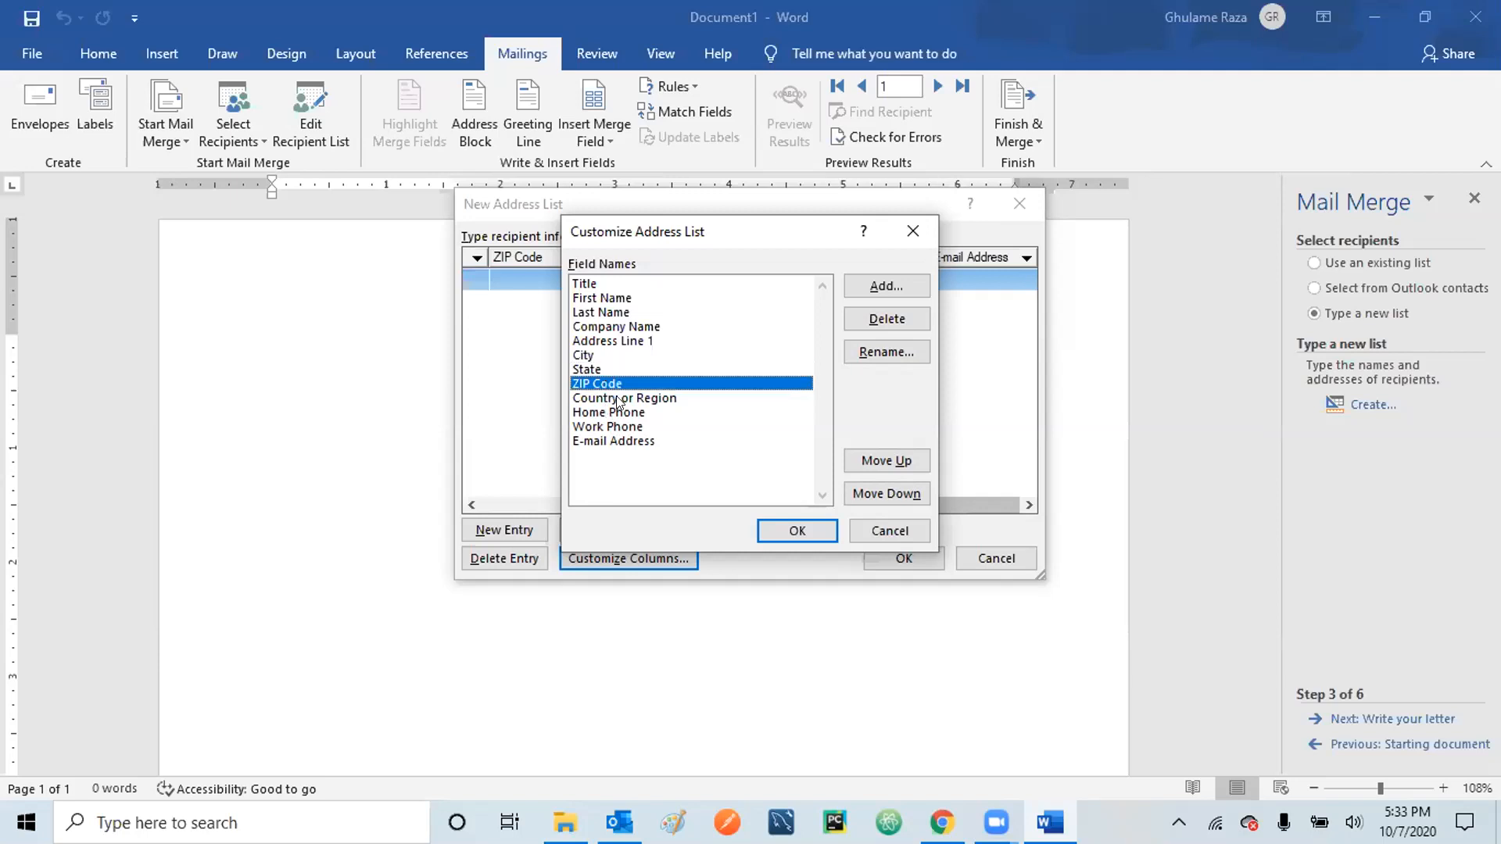
left_click(616, 397)
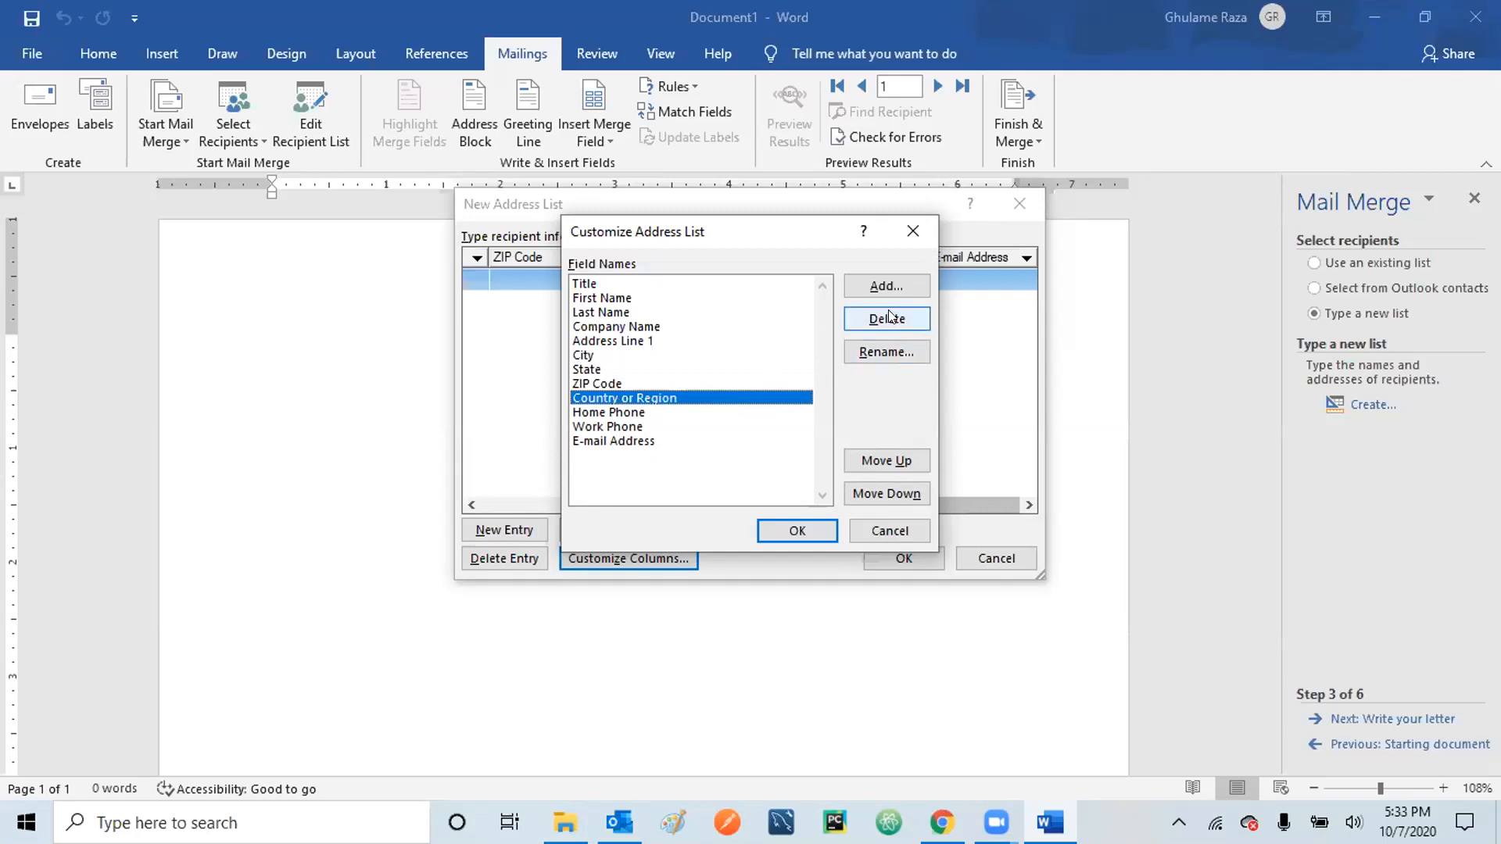
left_click(617, 412)
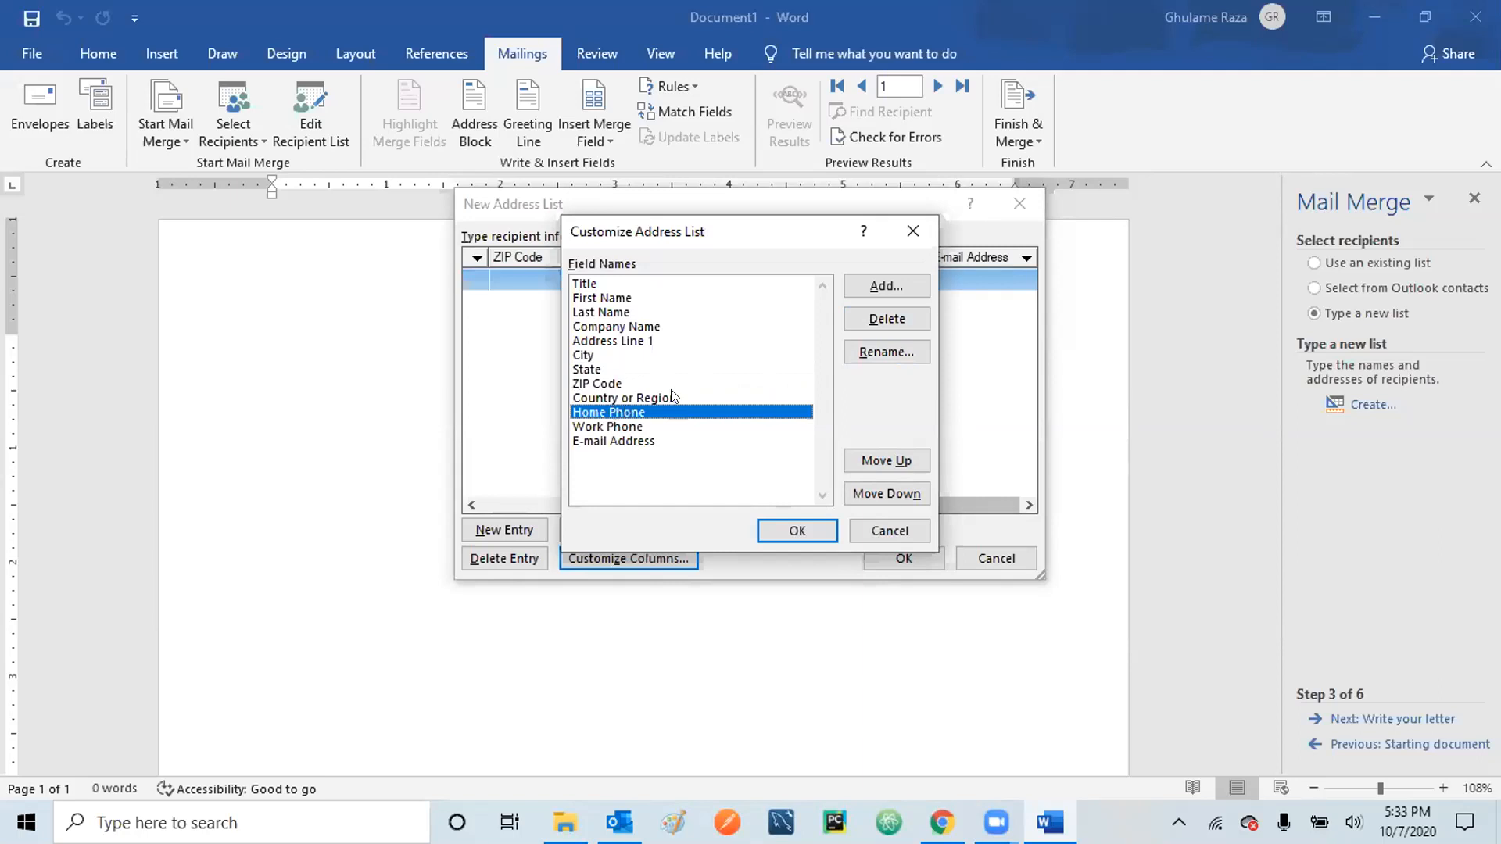
- Delete the Home Phone field, then review Work Phone, Address Line 1 and E-mail Address
left_click(869, 320)
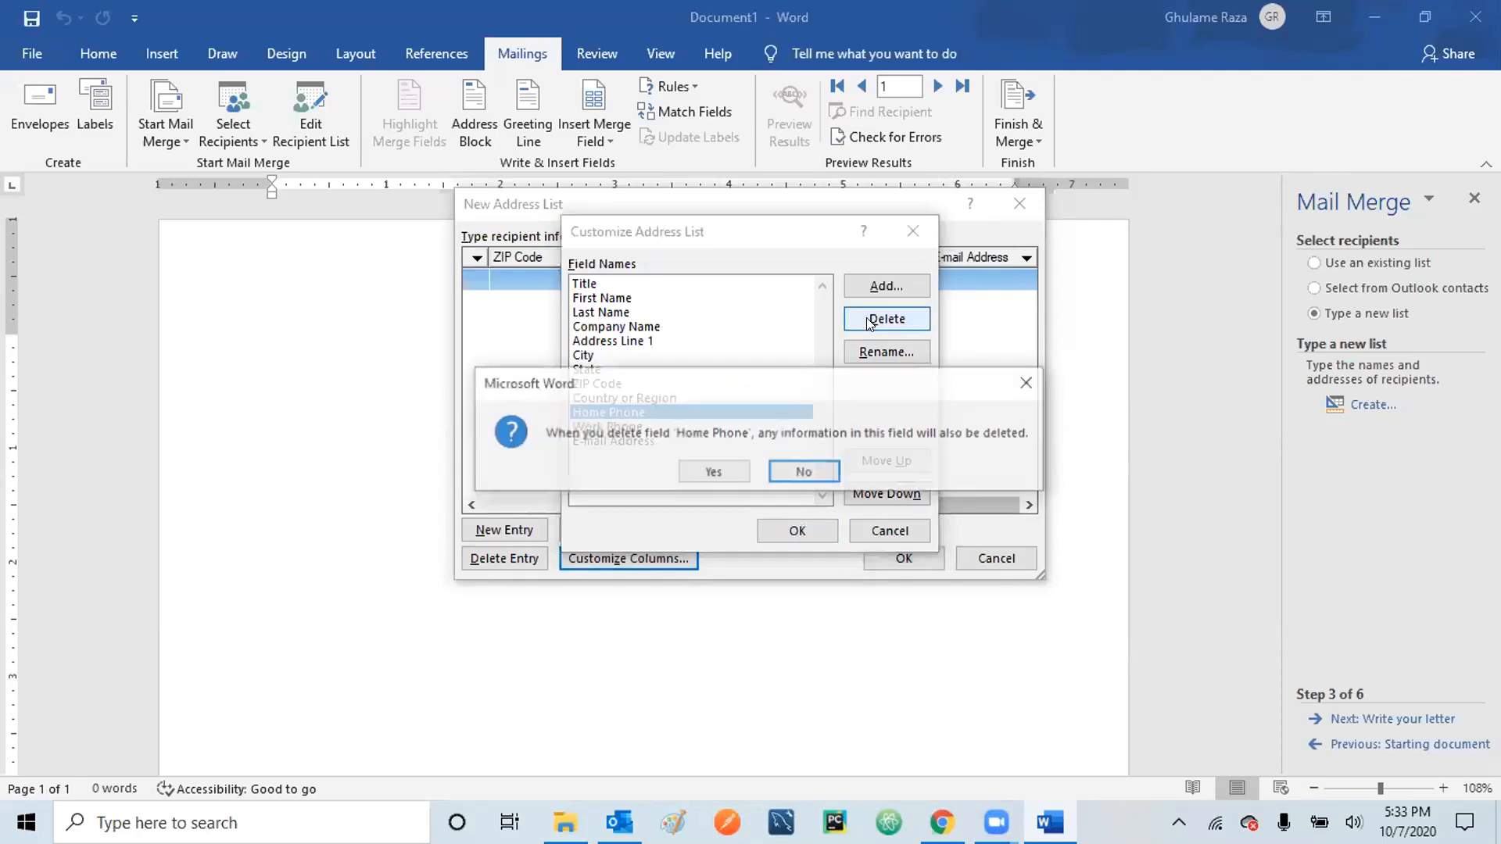
left_click(708, 471)
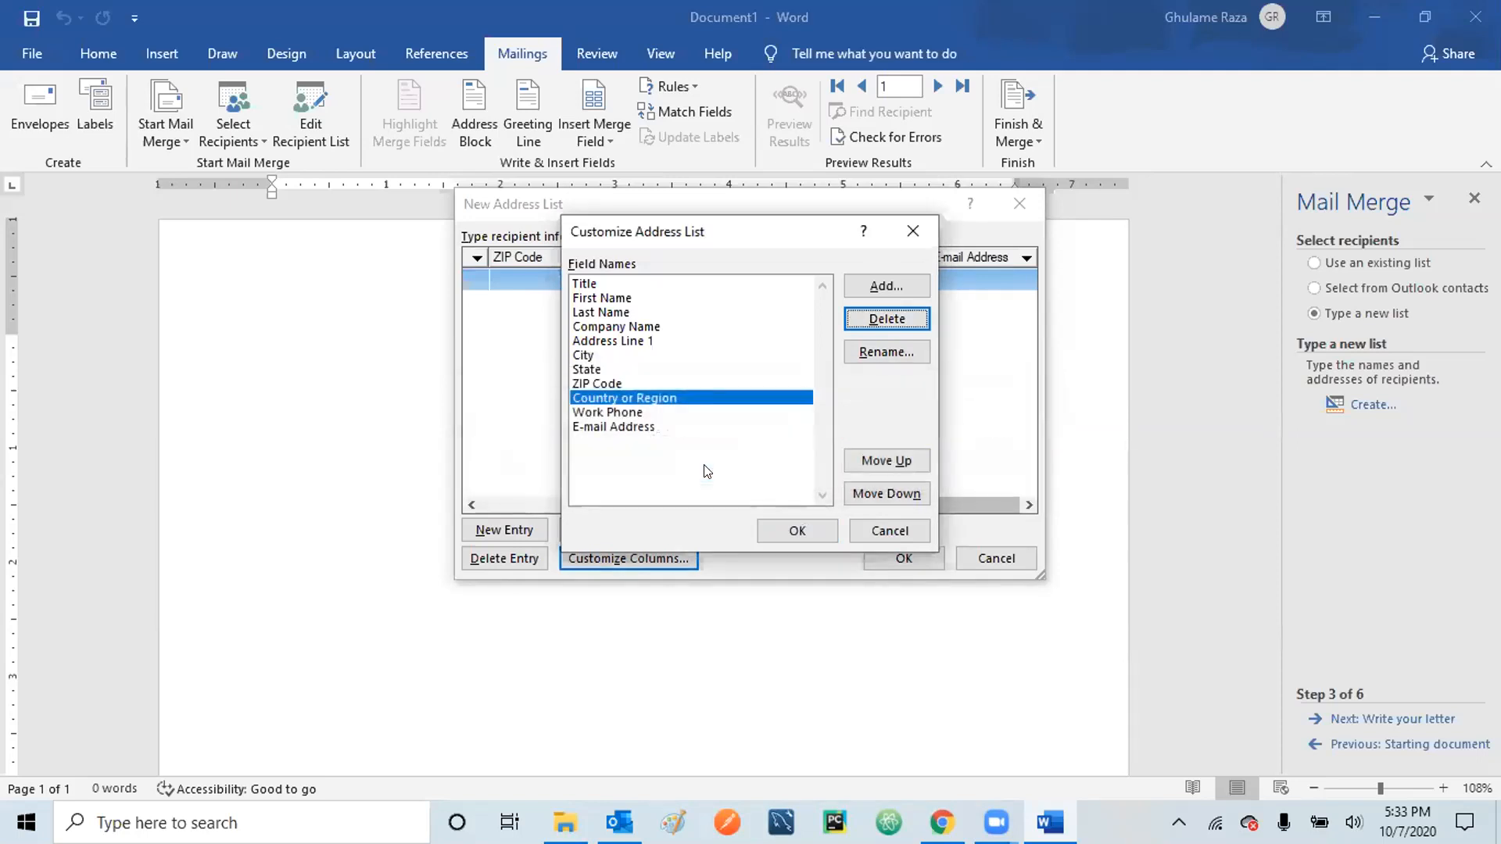
left_click(607, 410)
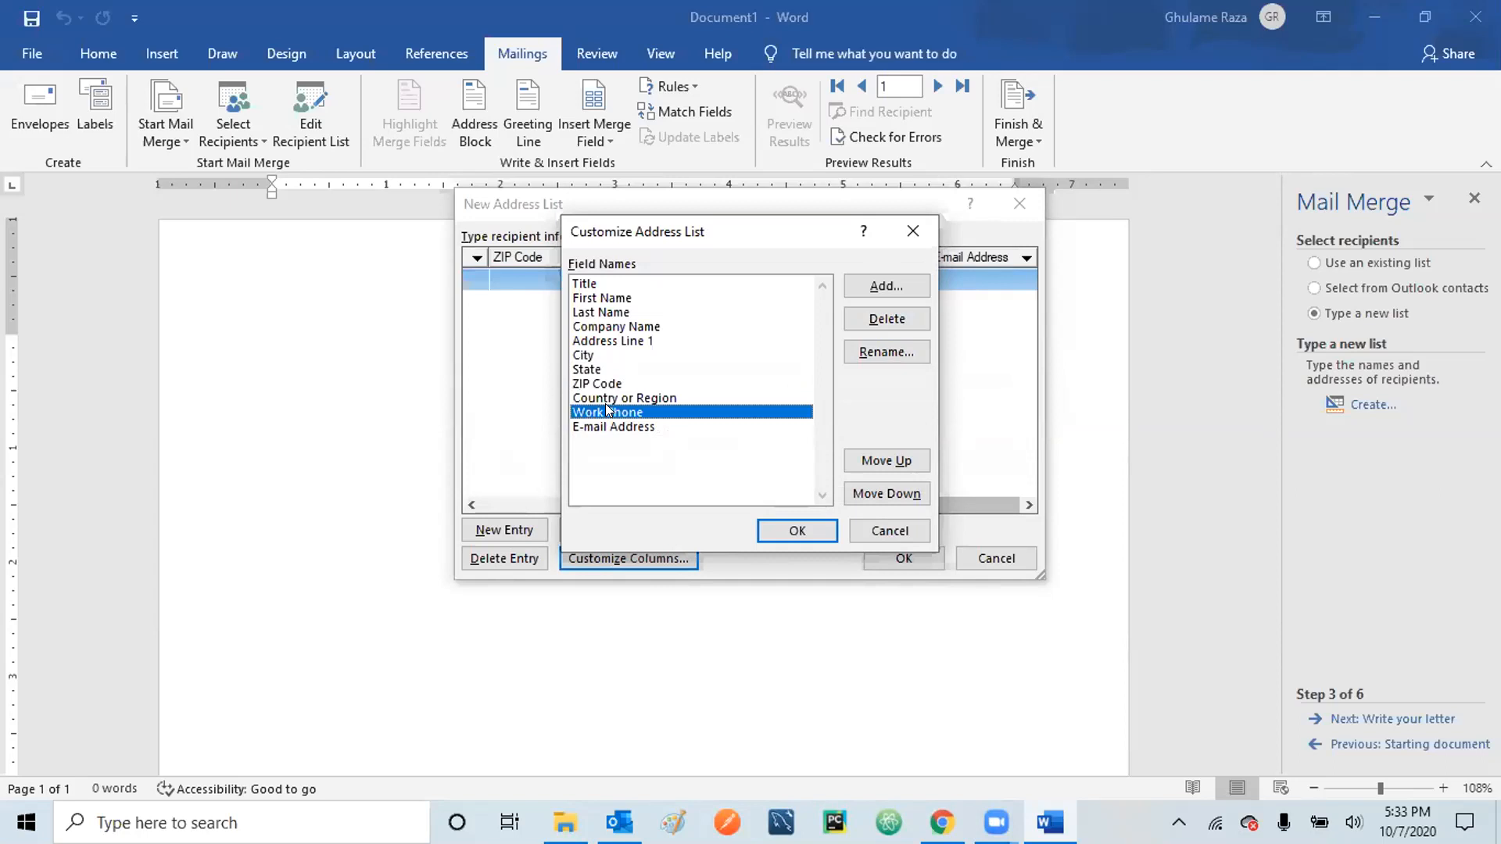
left_click(602, 427)
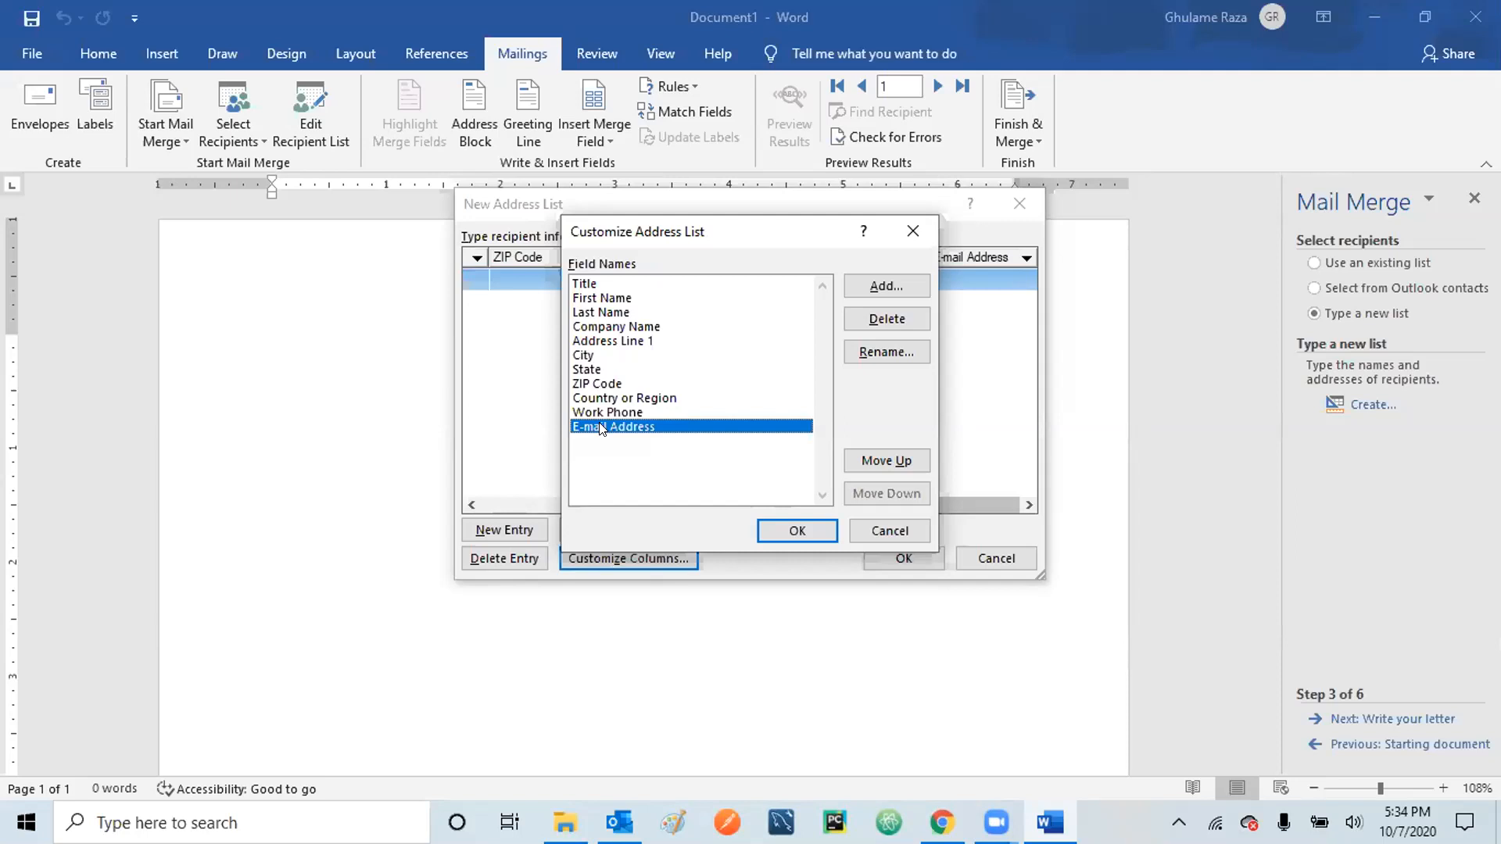
left_click(623, 342)
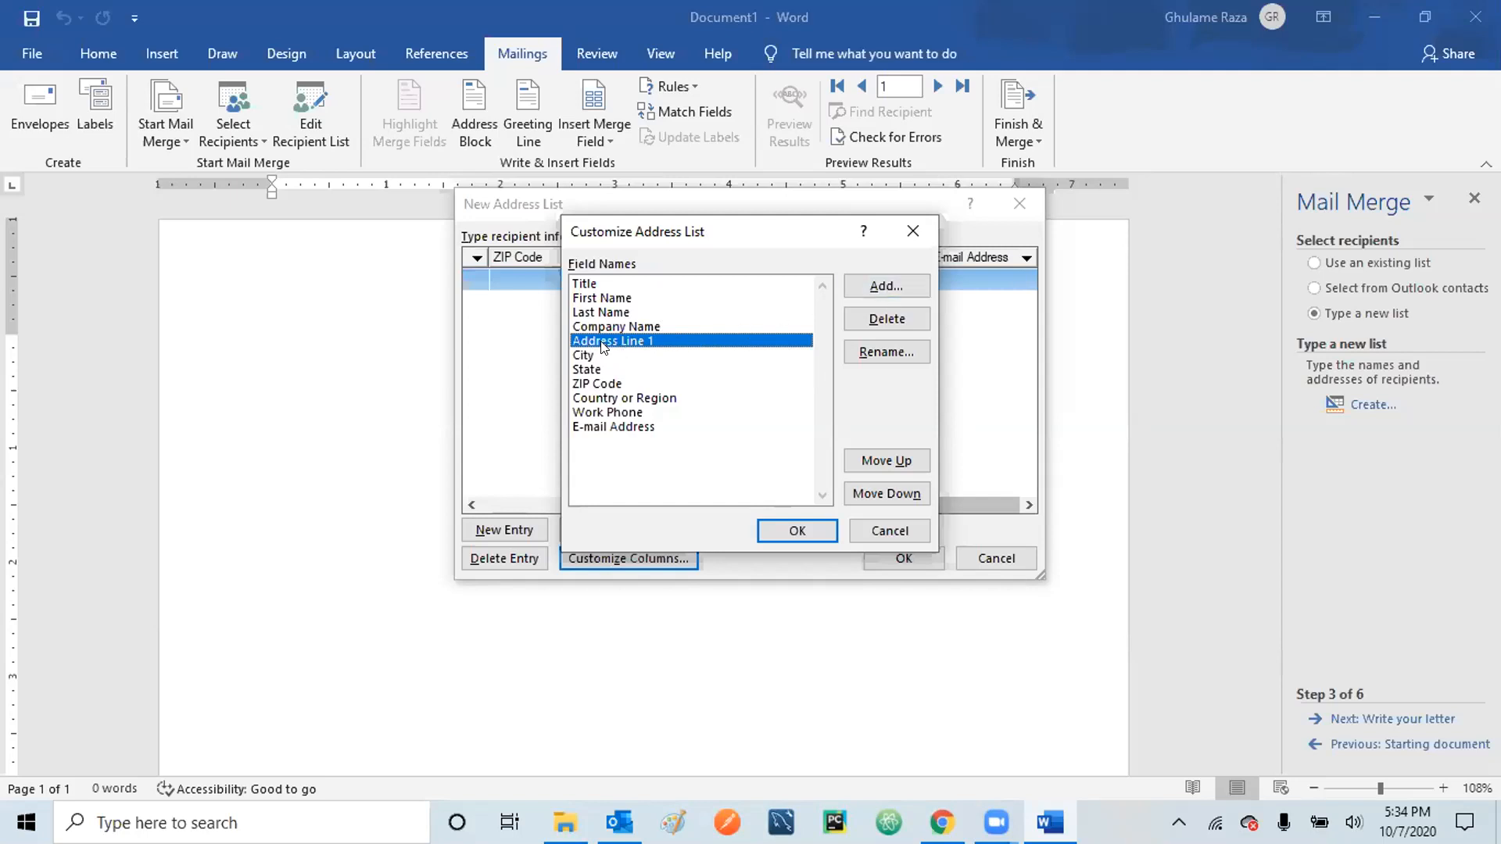
left_click(639, 430)
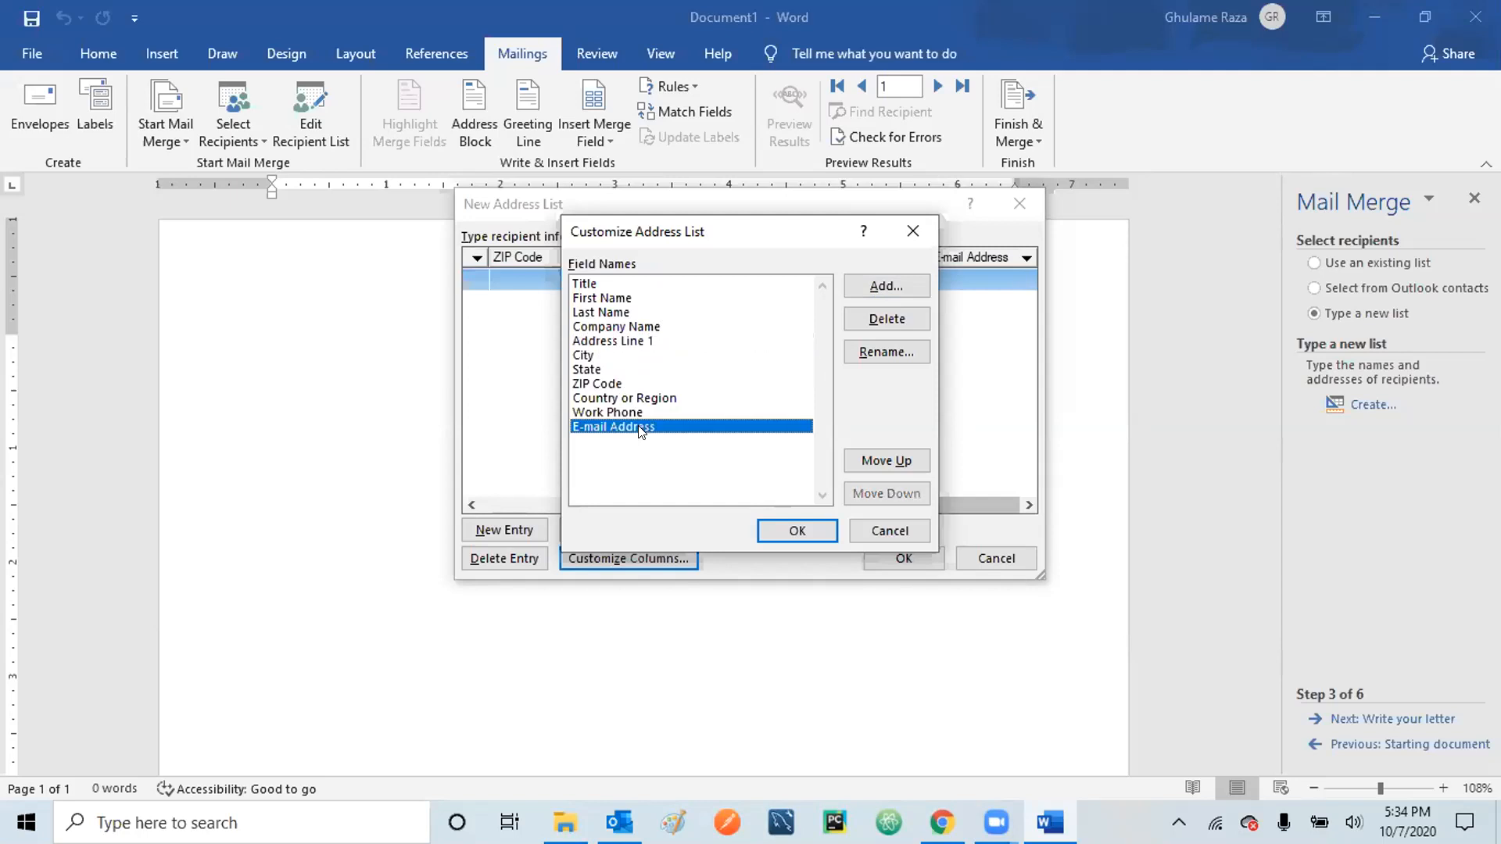
- Create a new recipient field named 'Address Line 2' in the address list
left_click(873, 288)
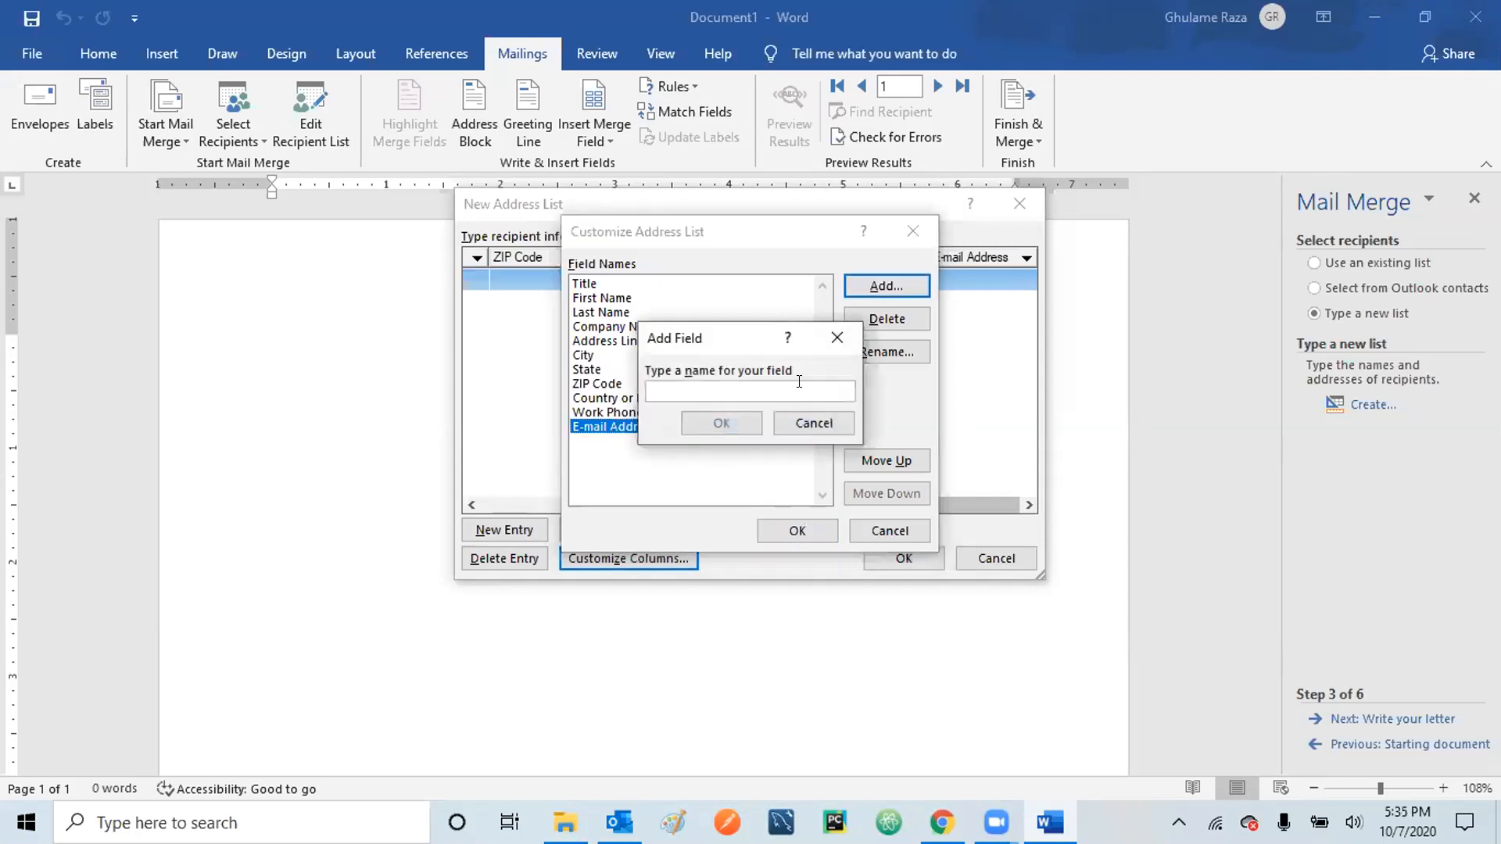
type("Ad")
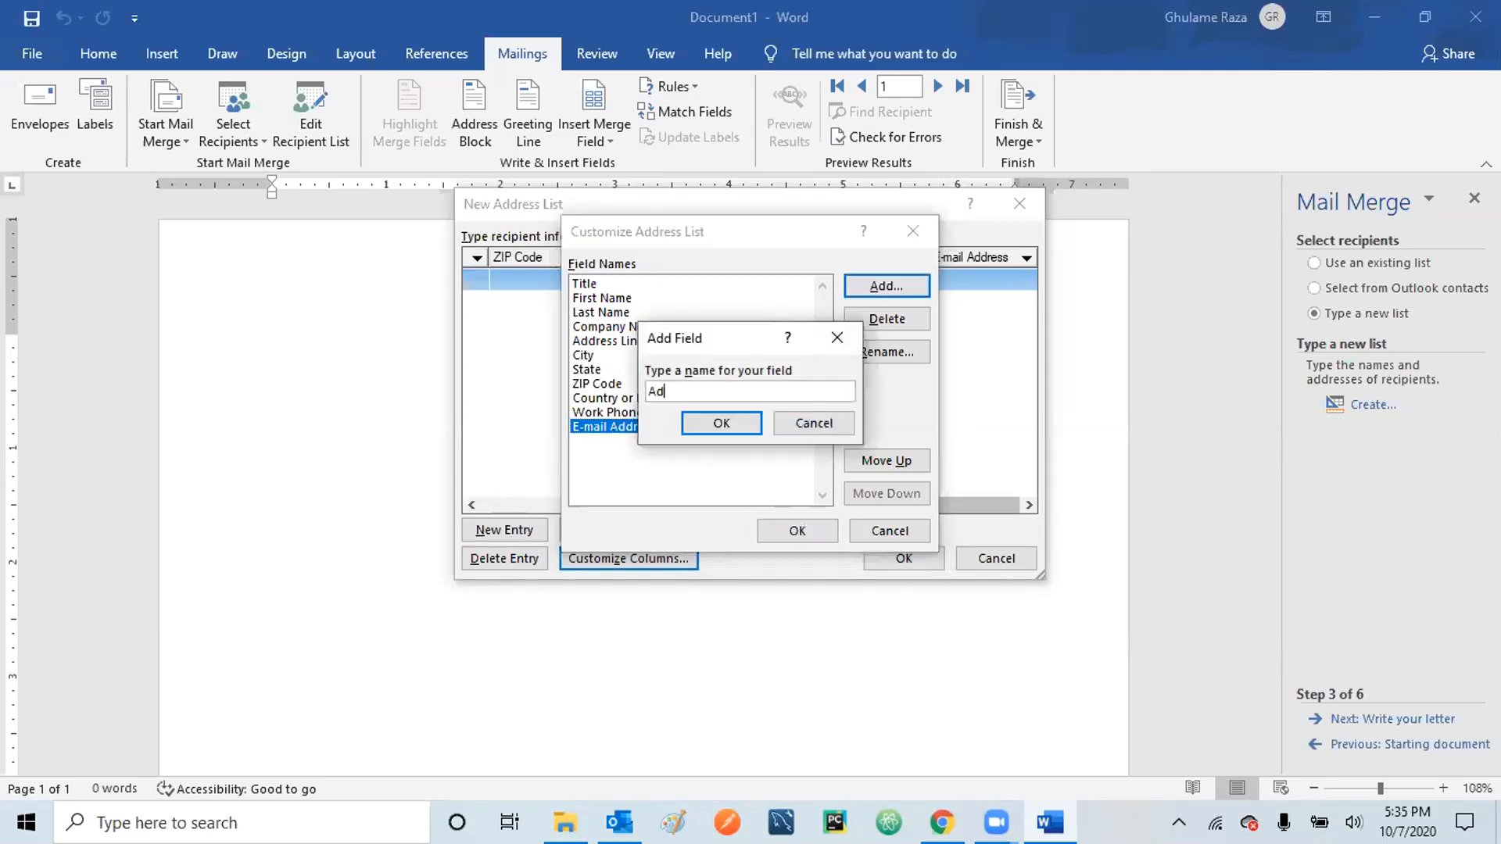
type("dress Line 2")
left_click(725, 423)
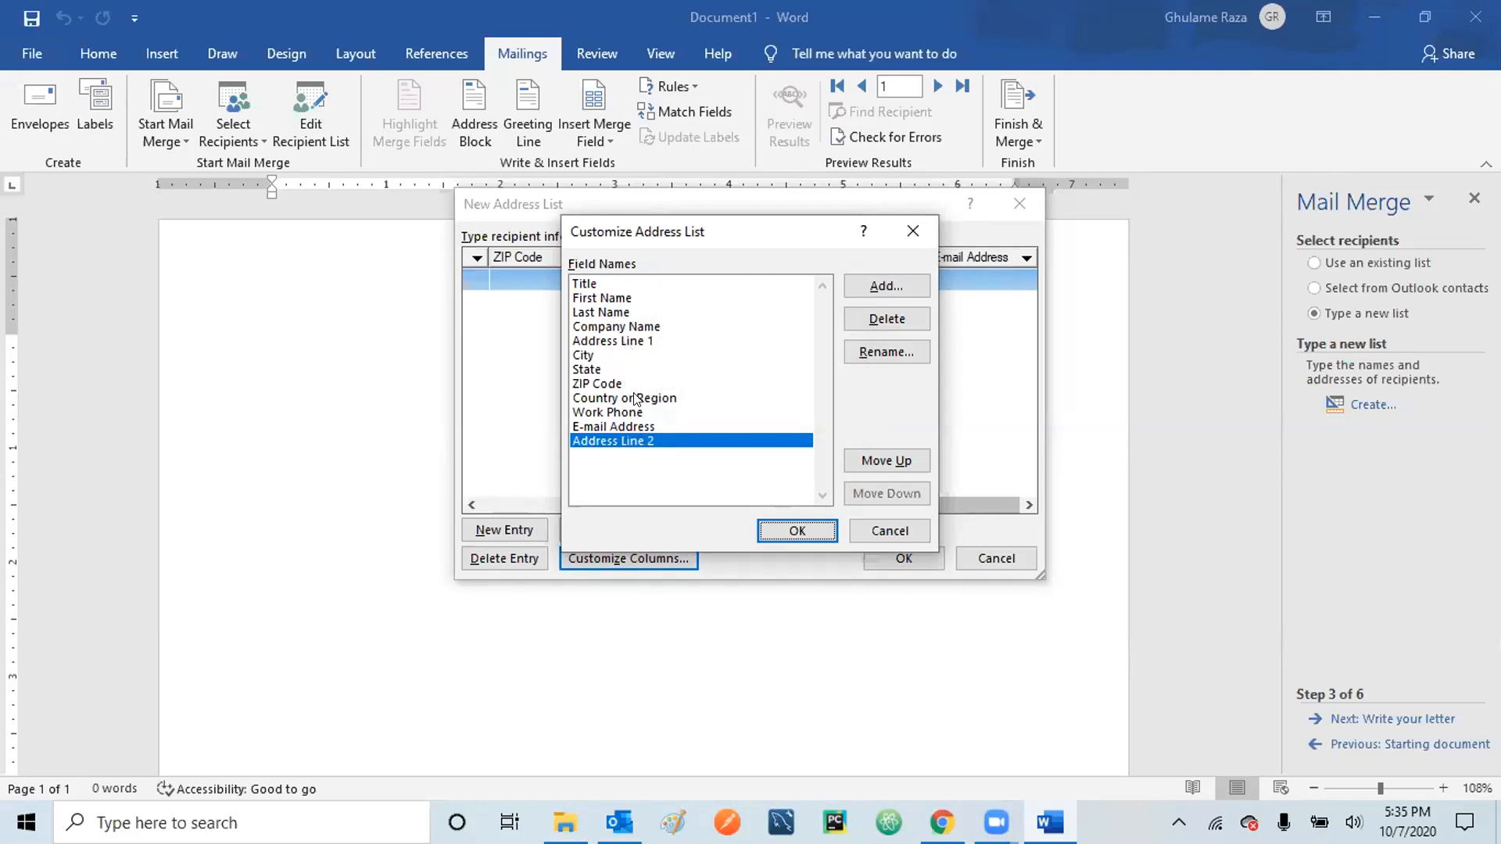
- Position Address Line 2 directly below Address Line 1 and accept the customized field list
left_click(891, 465)
left_click(891, 464)
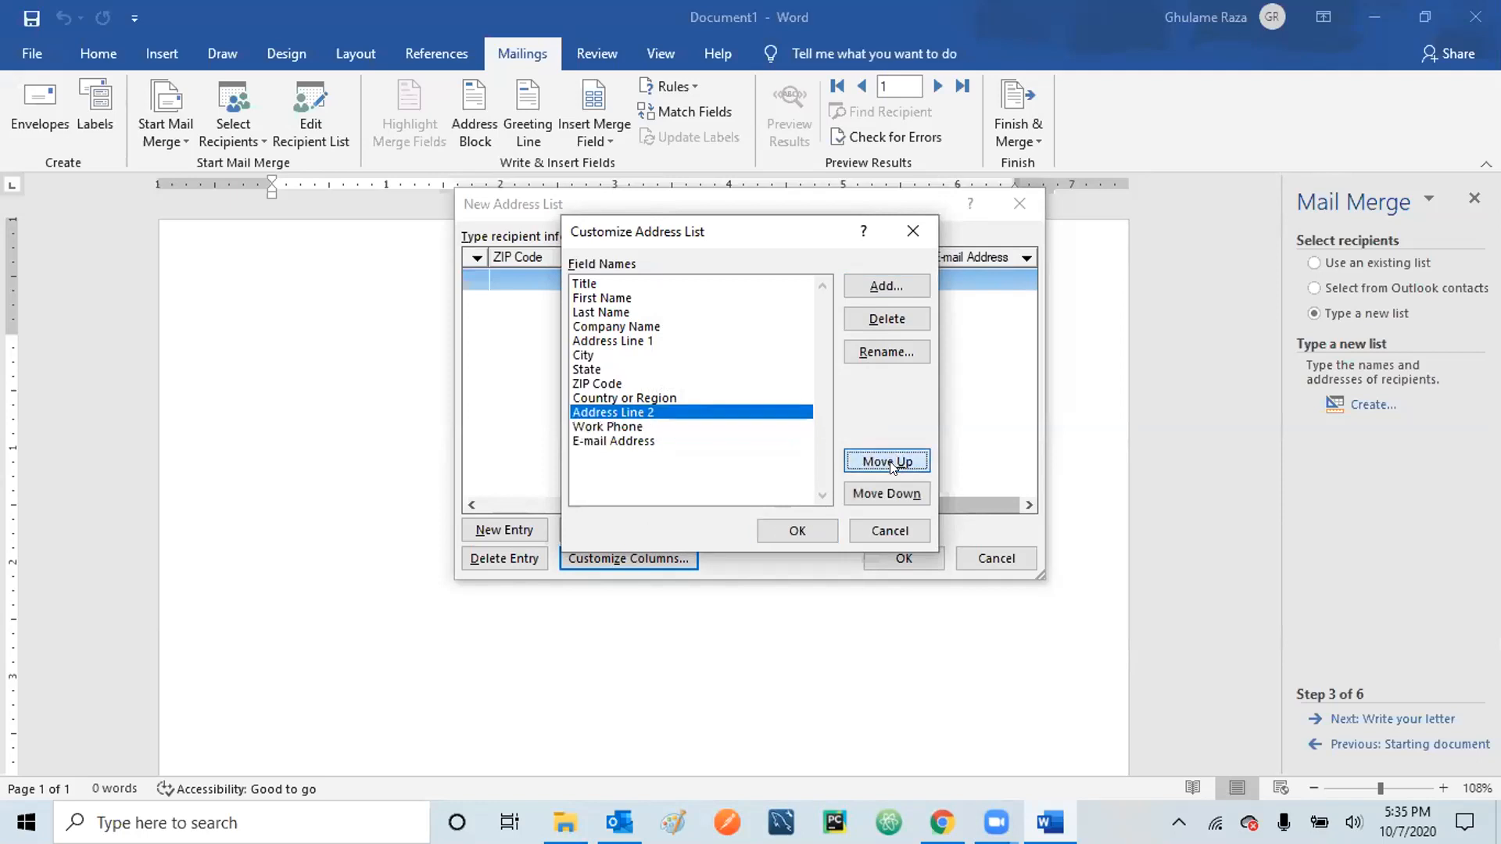
left_click(892, 462)
left_click(891, 462)
left_click(891, 462)
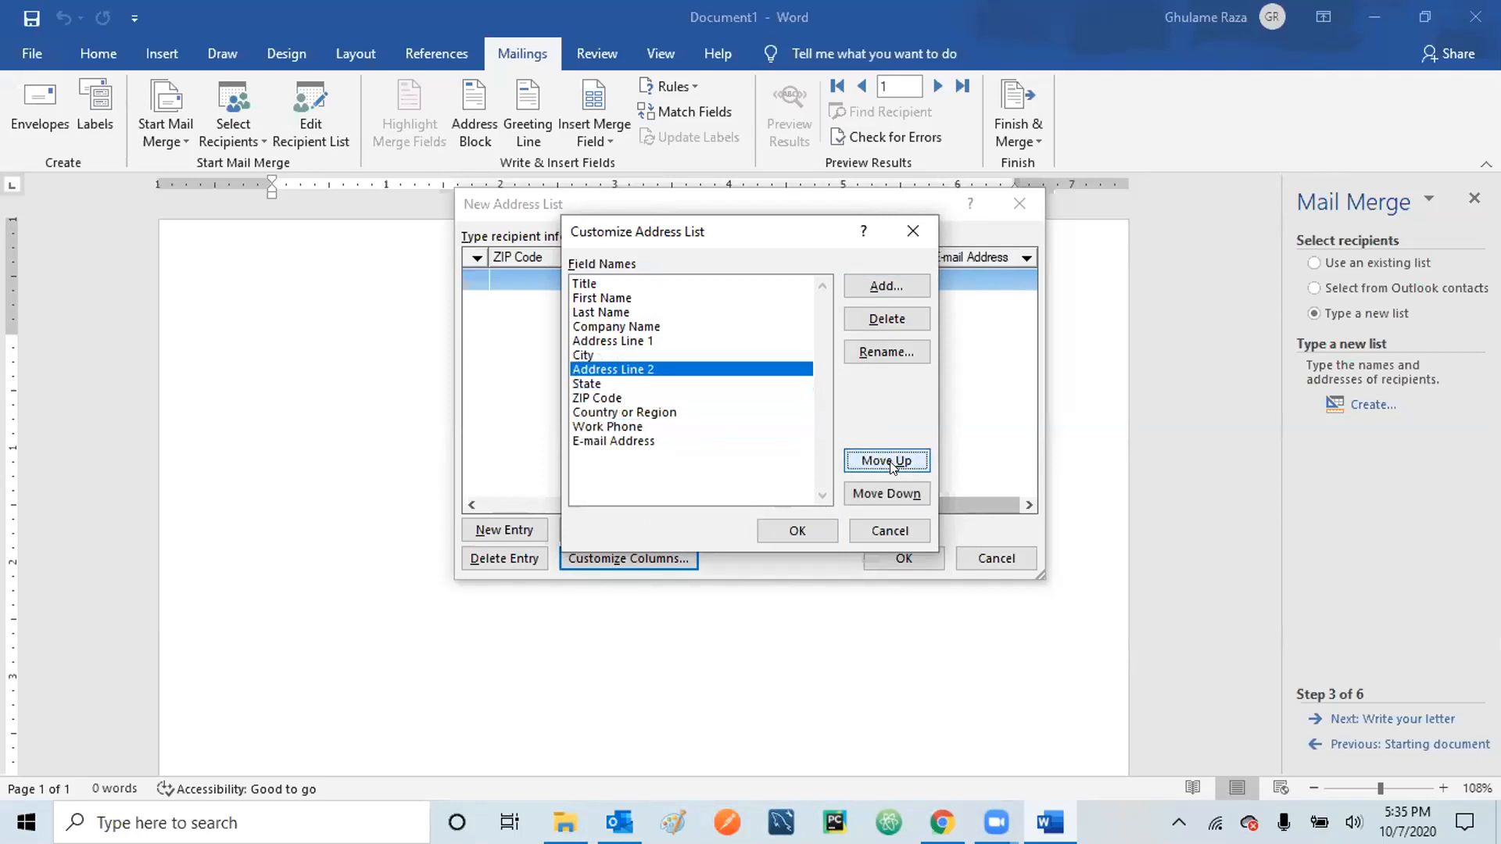
left_click(891, 465)
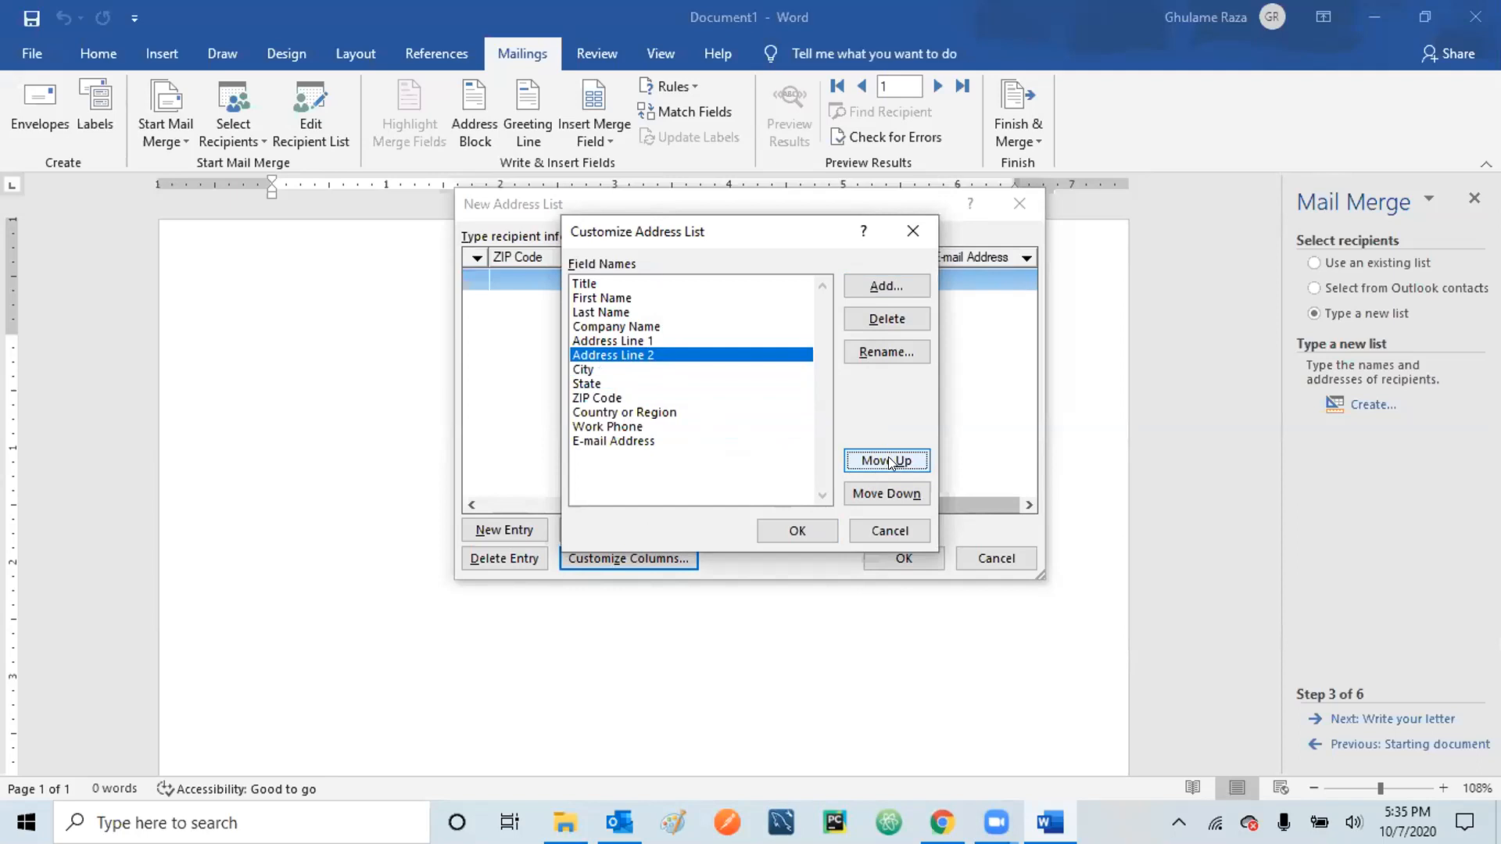
left_click(889, 463)
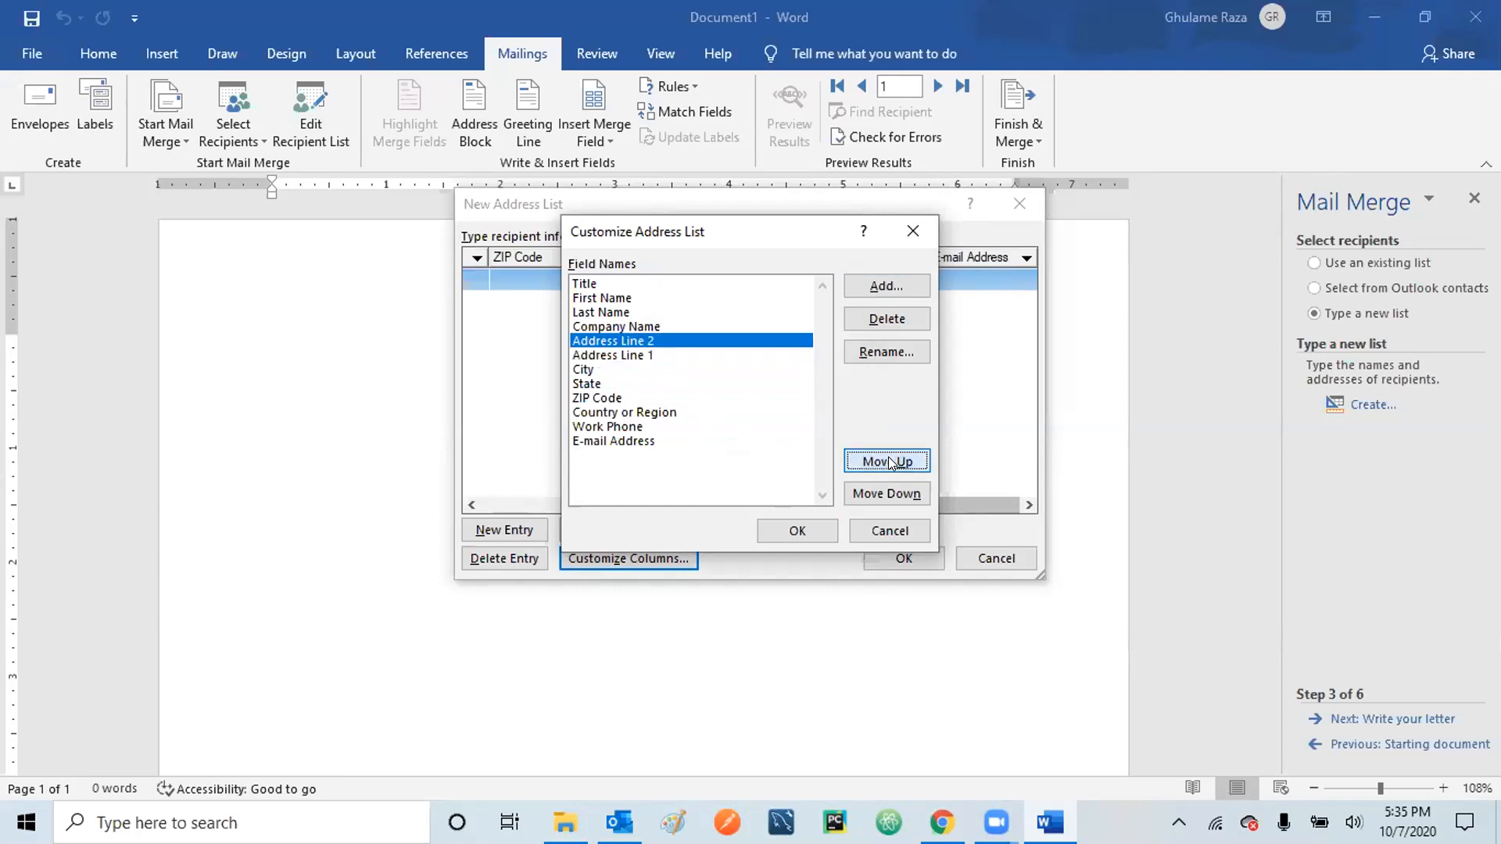
left_click(890, 462)
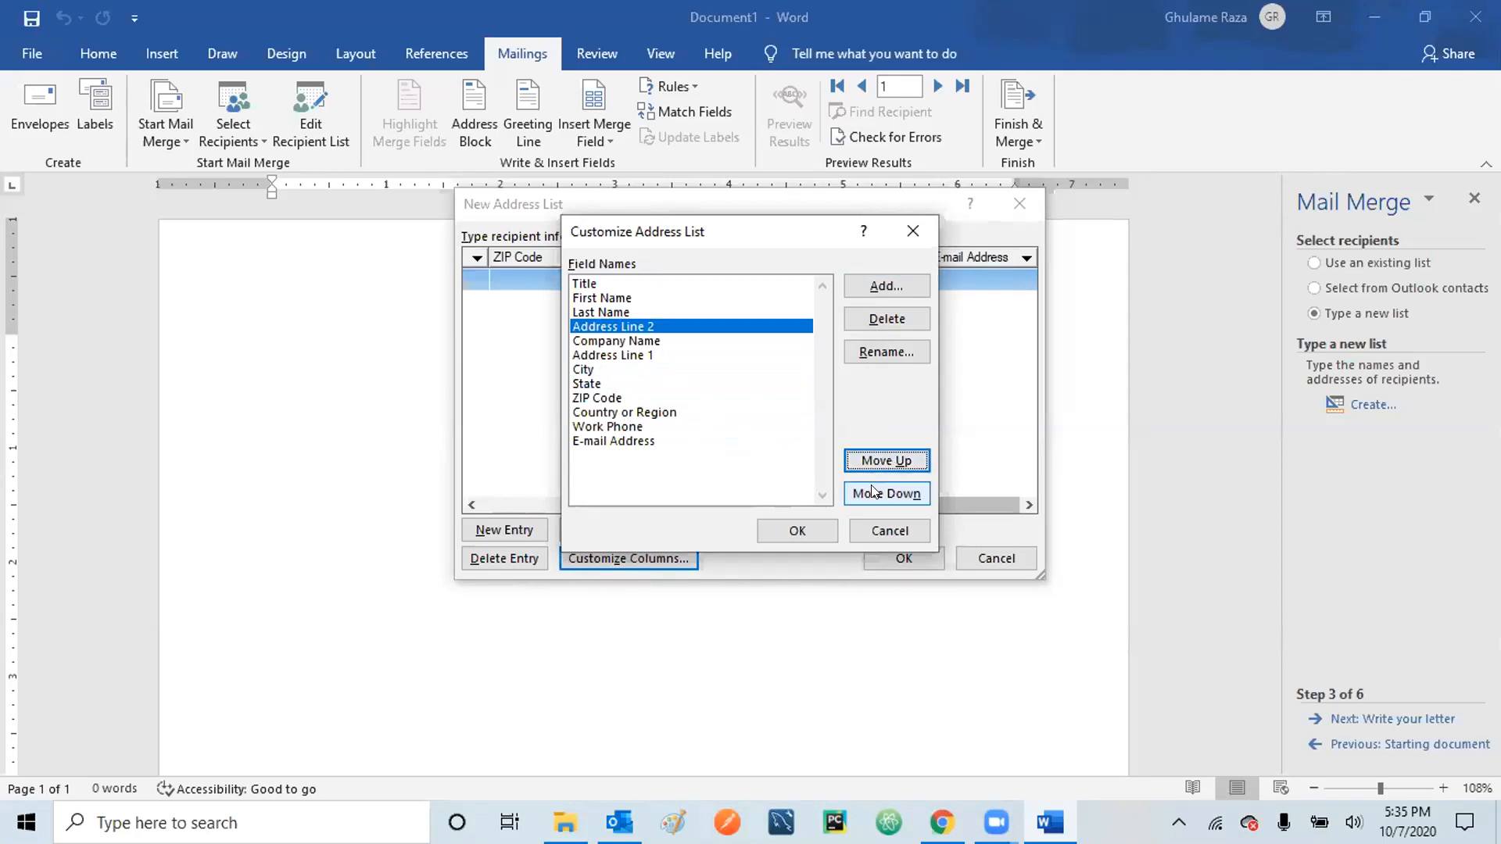
left_click(889, 492)
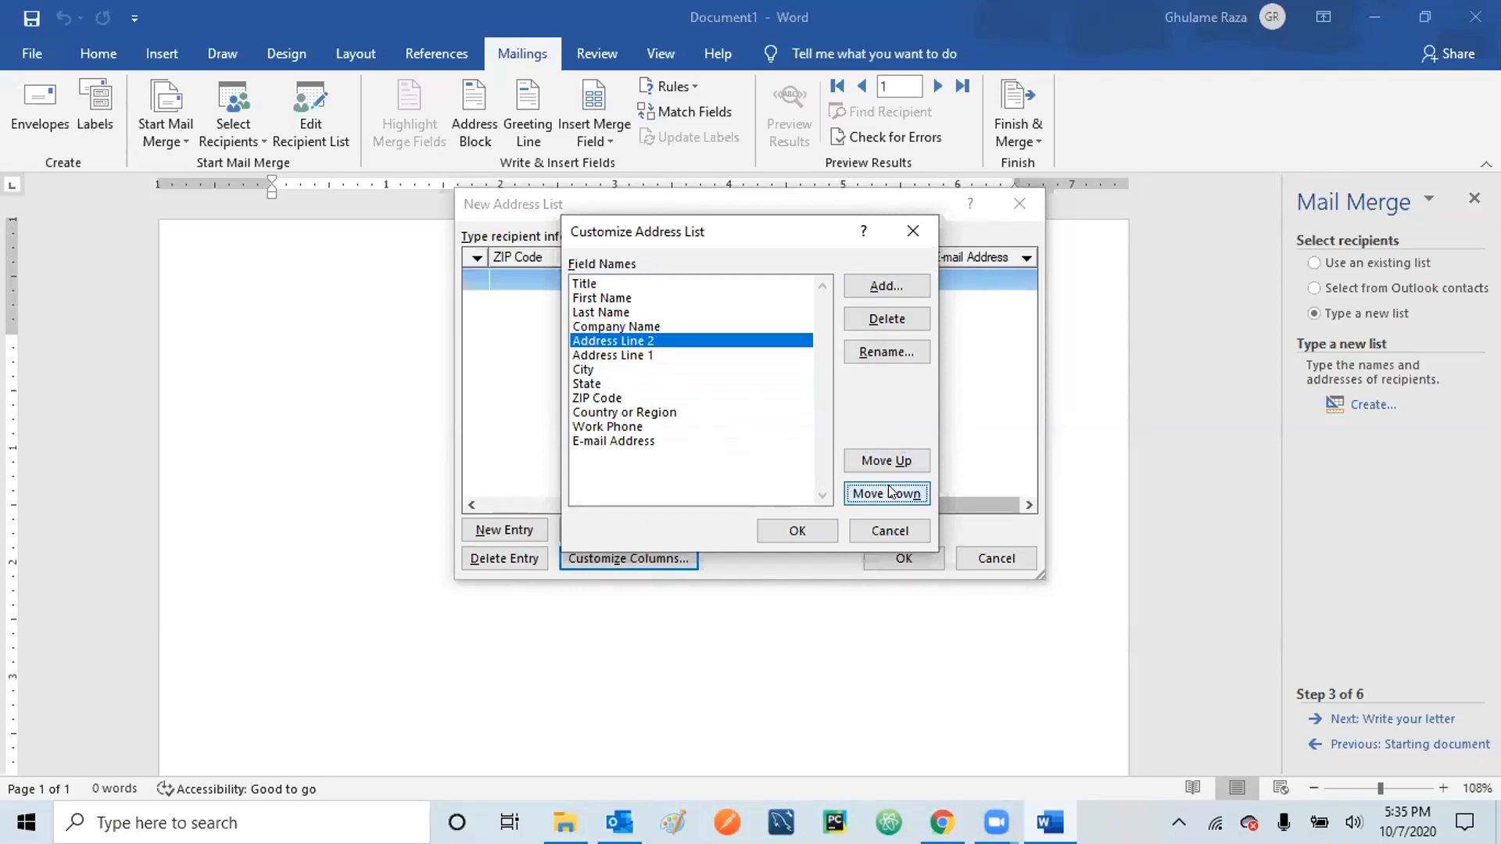
left_click(889, 492)
left_click(888, 493)
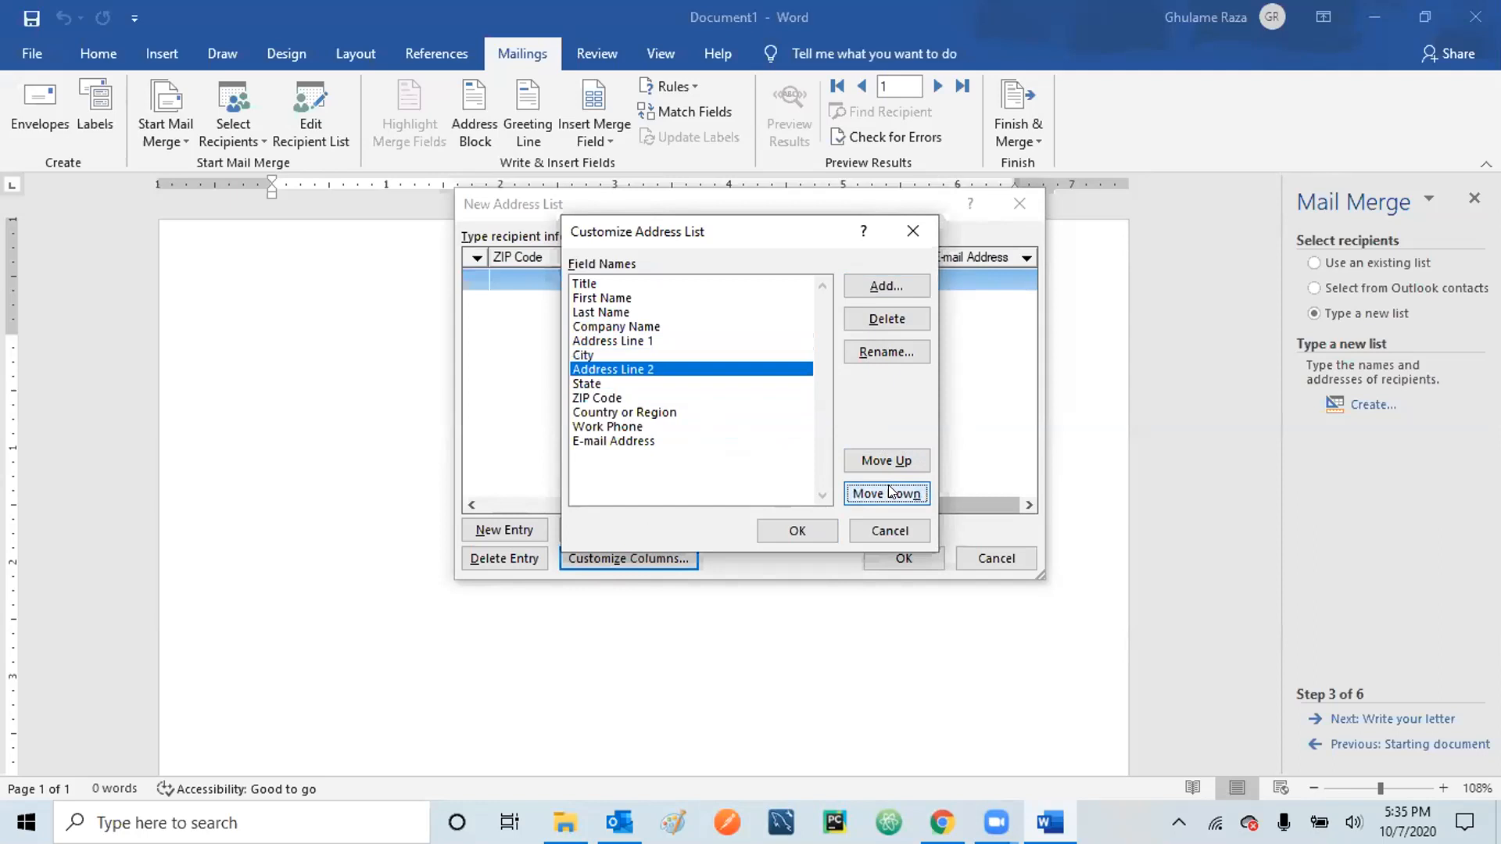
left_click(889, 493)
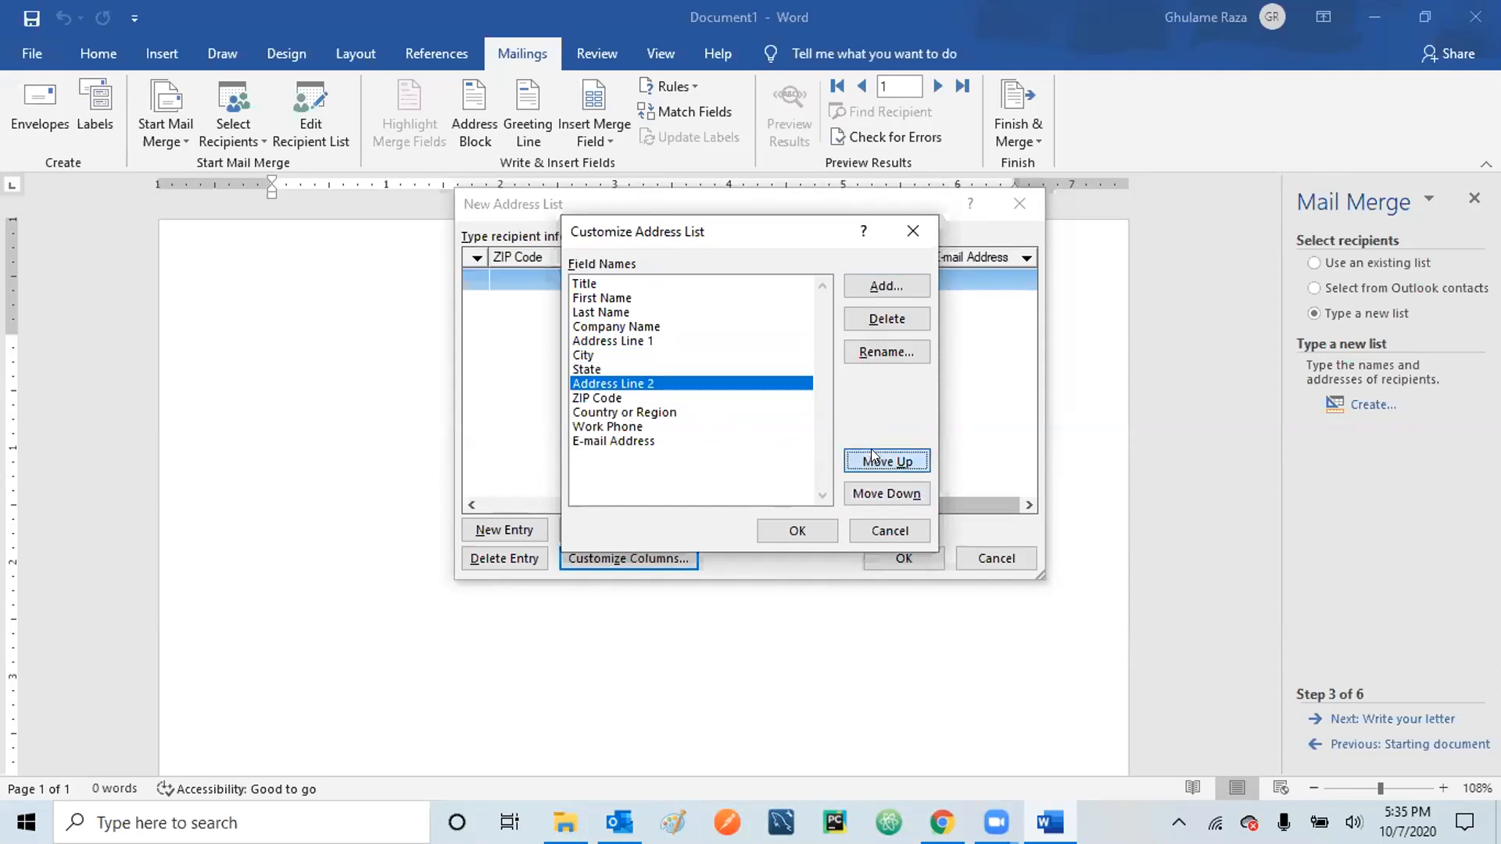
left_click(871, 452)
left_click(872, 452)
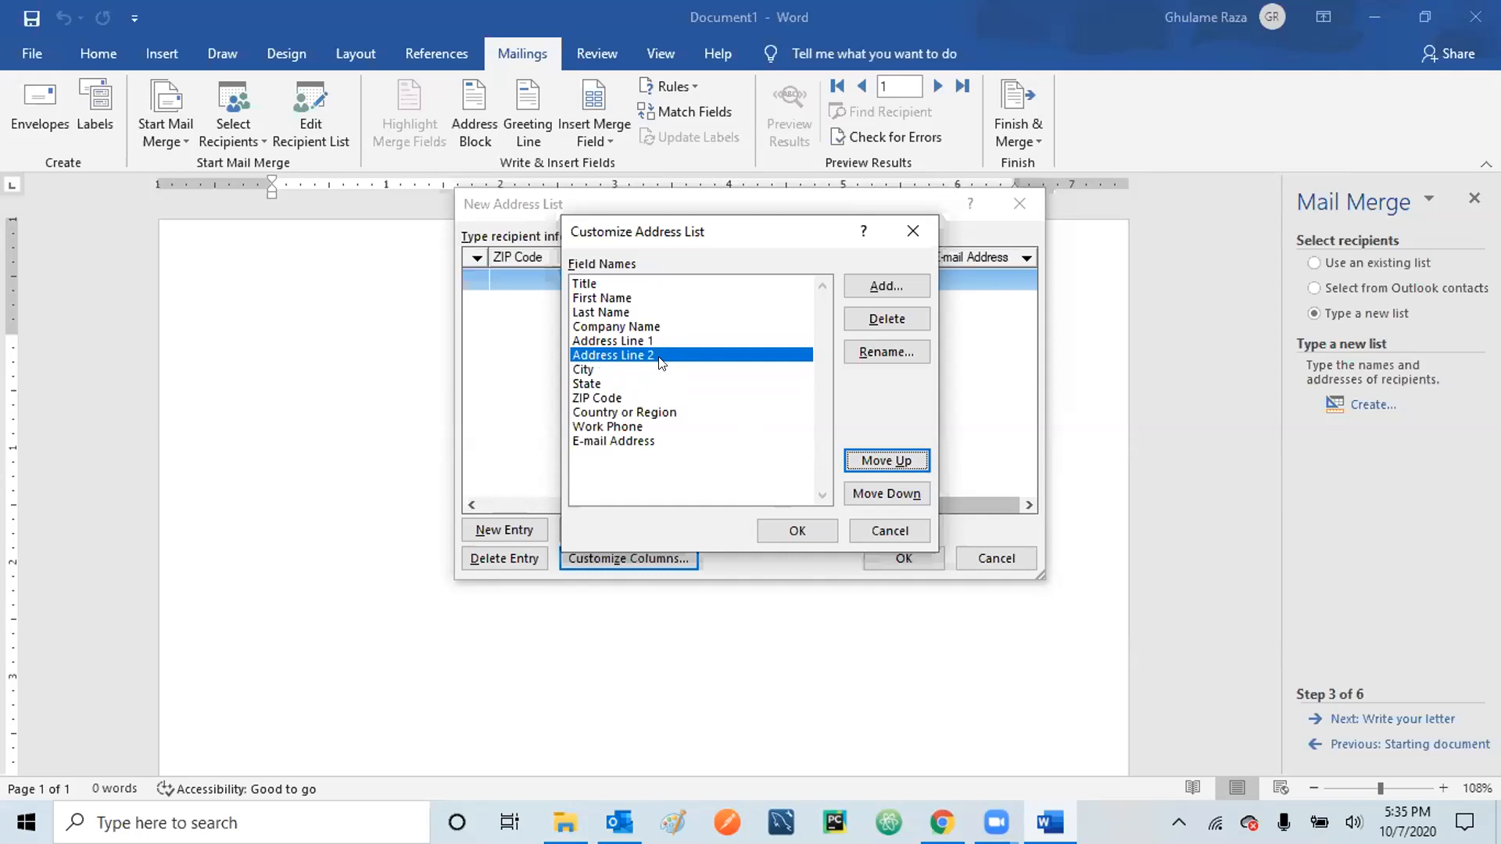
left_click(782, 528)
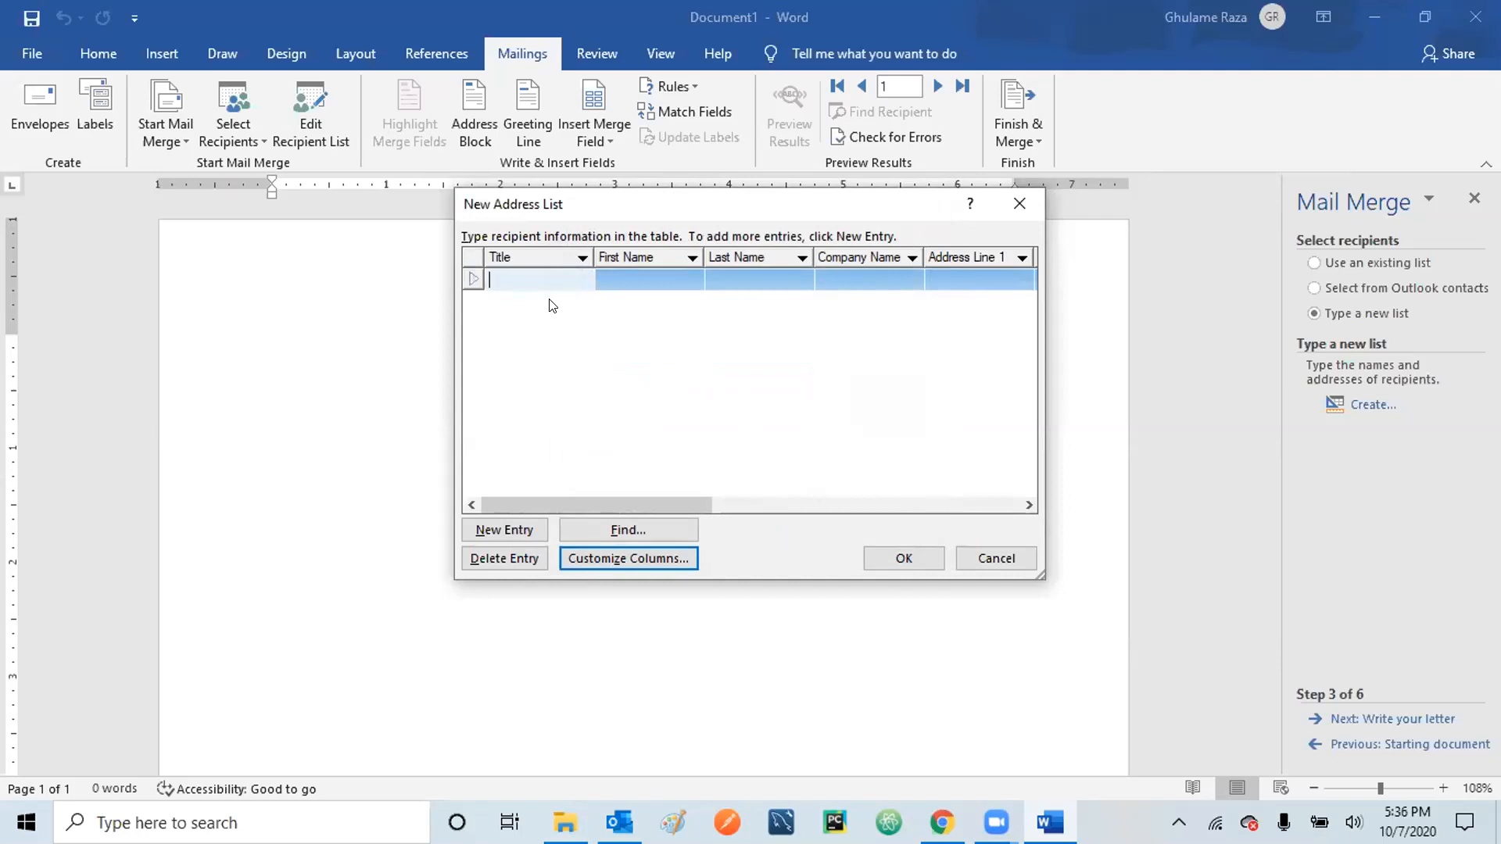
- Enter the first recipient's title 'Mr', first name and last name
type("Mr")
key("Tab")
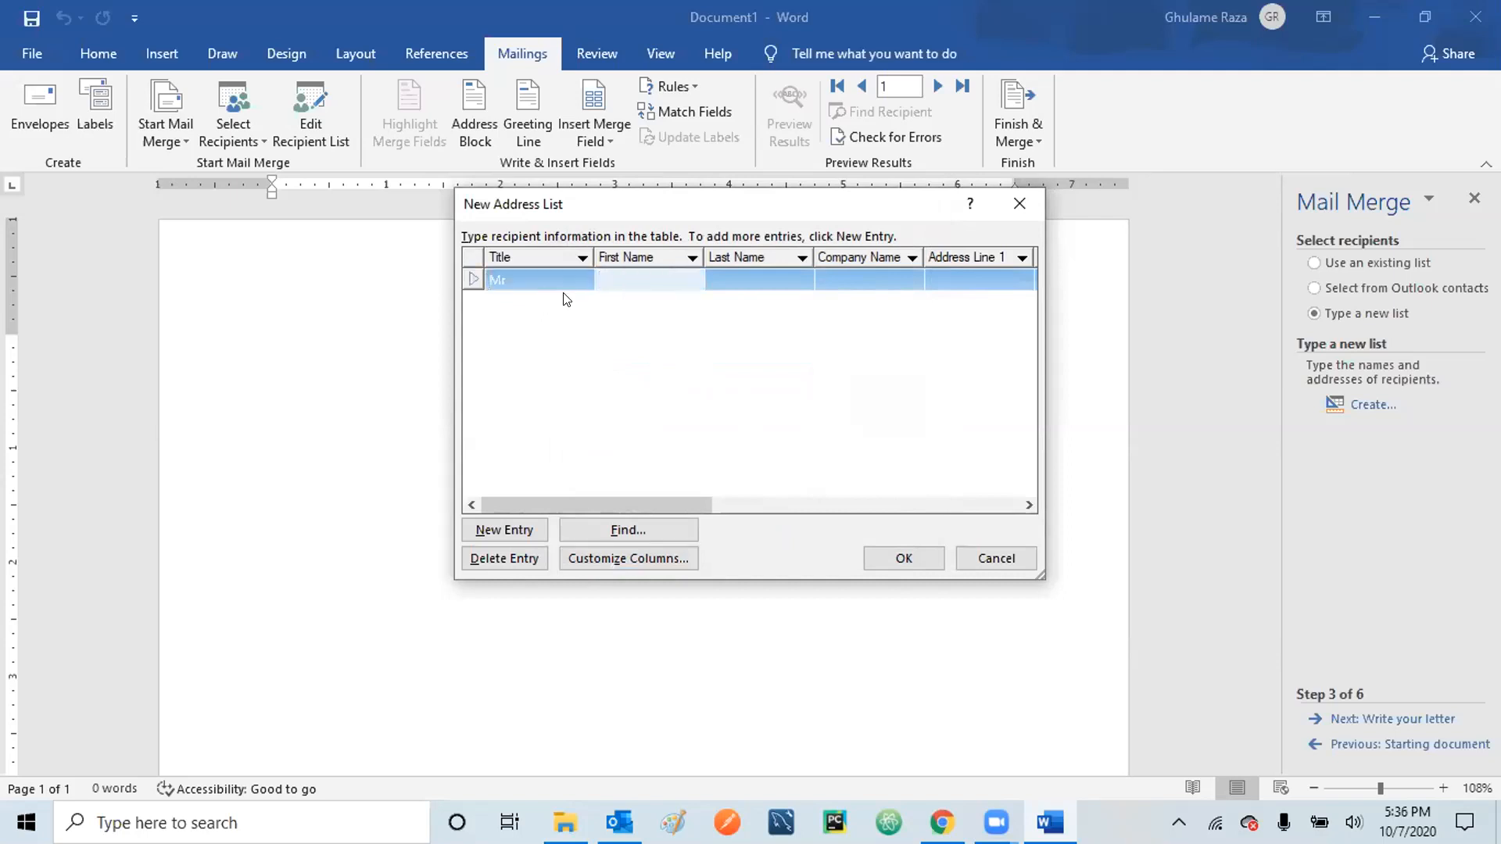
type("Joh")
left_click(566, 298)
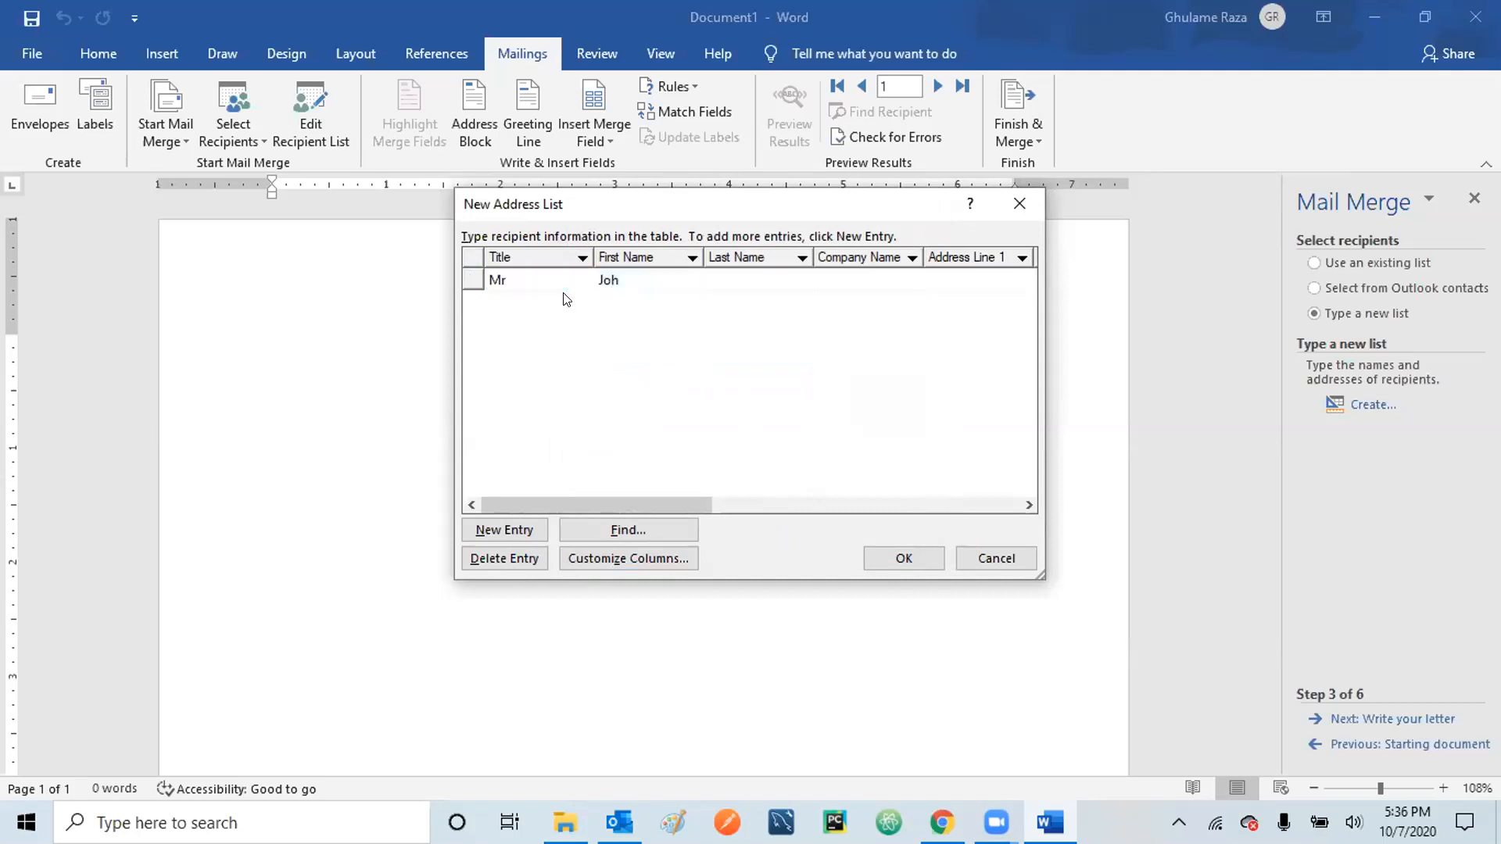
left_click(660, 277)
left_click(660, 278)
type("n")
left_click(737, 272)
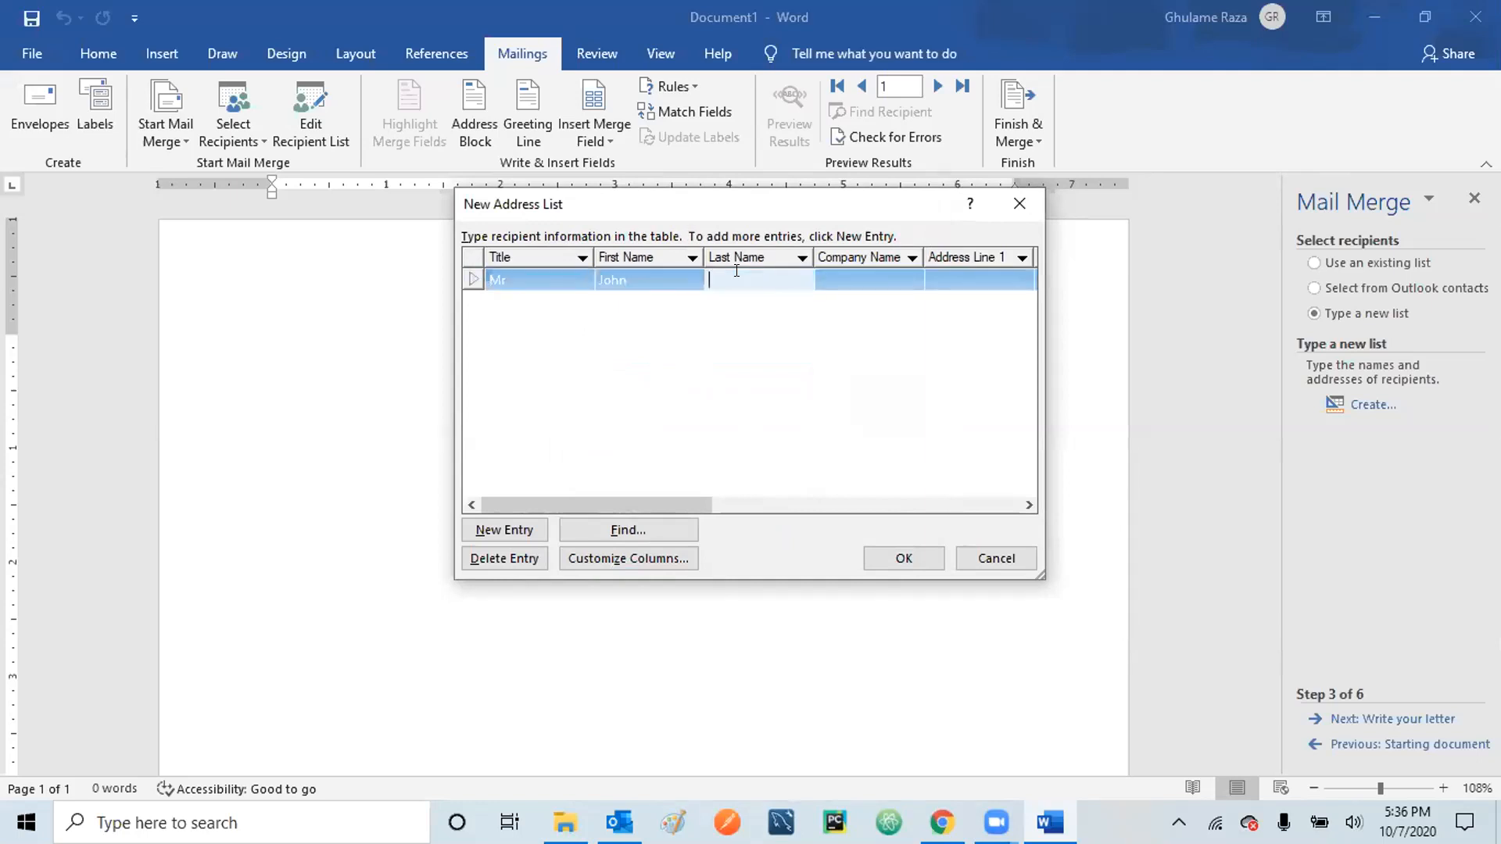
type("Travolta")
- Set the first recipient's company name to 'Hollywood studios'
left_click(888, 273)
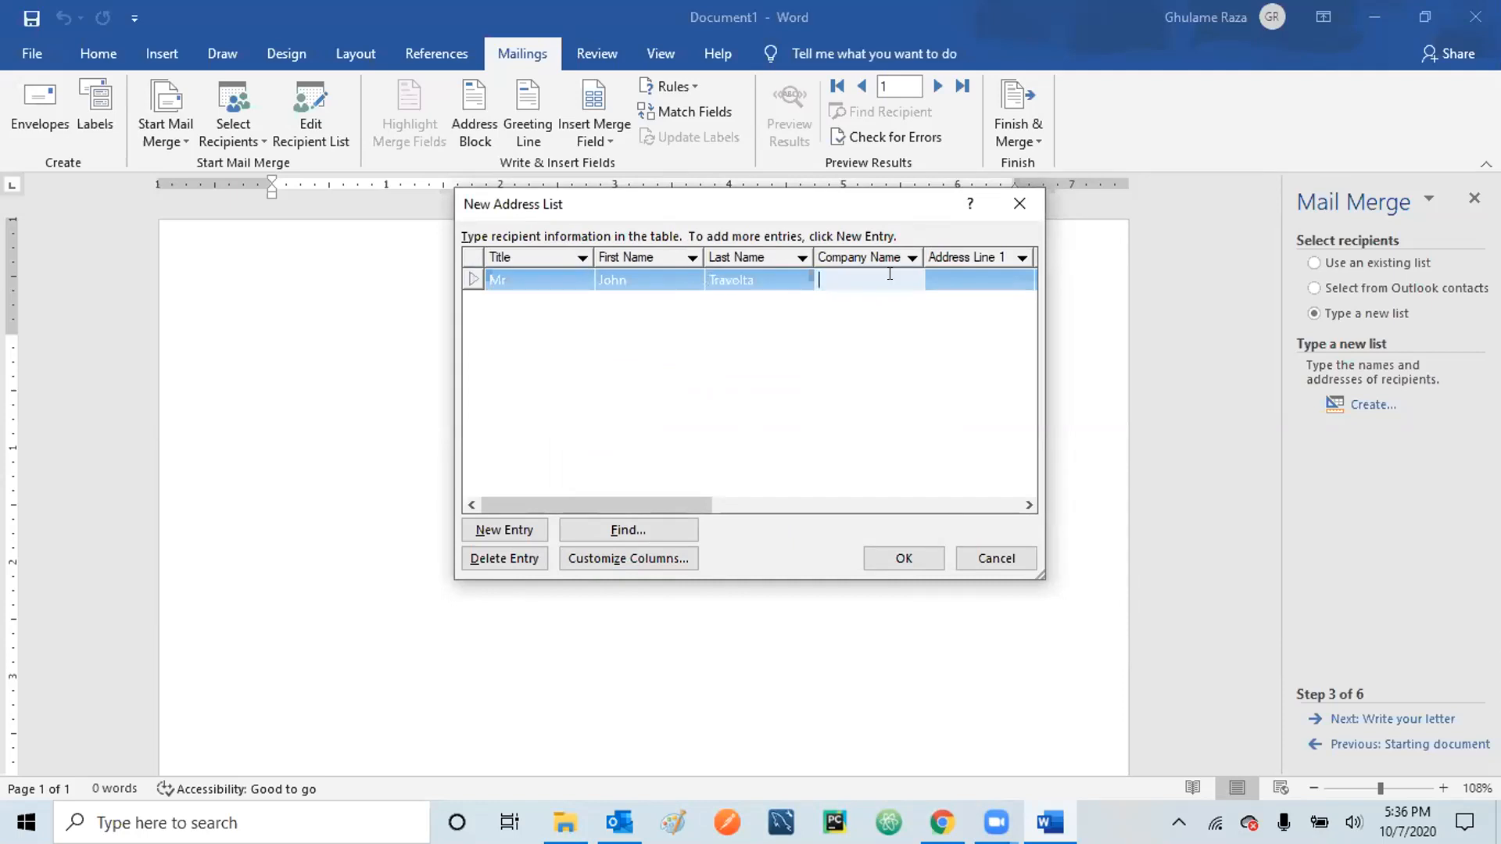
type("Big House")
left_click(1027, 506)
left_click(1027, 506)
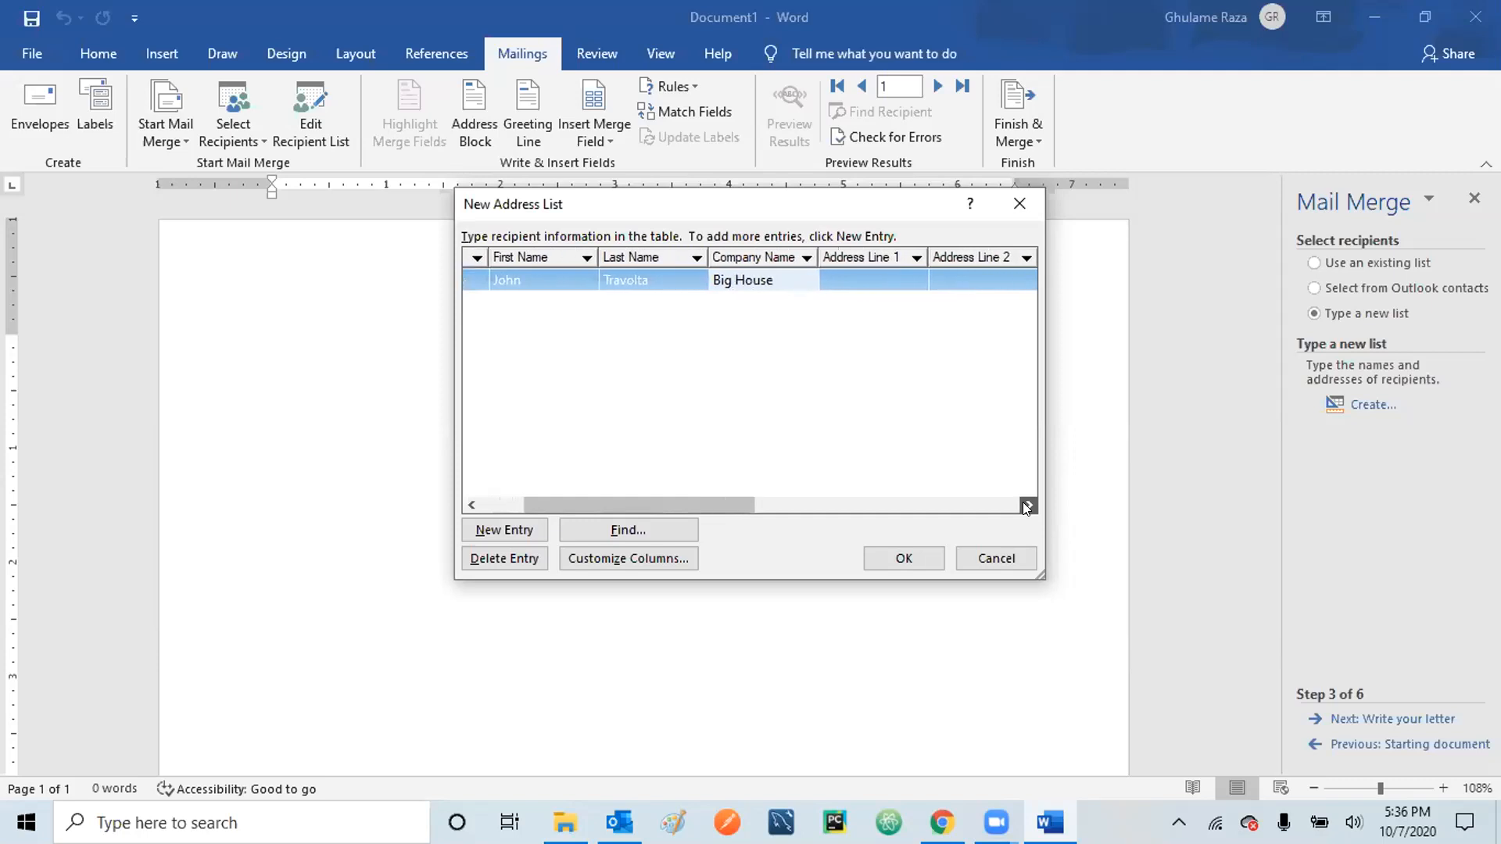
type("P")
key("BackSpace")
key("BackSpace")
key("BackSpace")
key("BackSpace")
key("BackSpace")
key("BackSpace")
key("BackSpace")
key("BackSpace")
key("BackSpace")
key("BackSpace")
key("BackSpace")
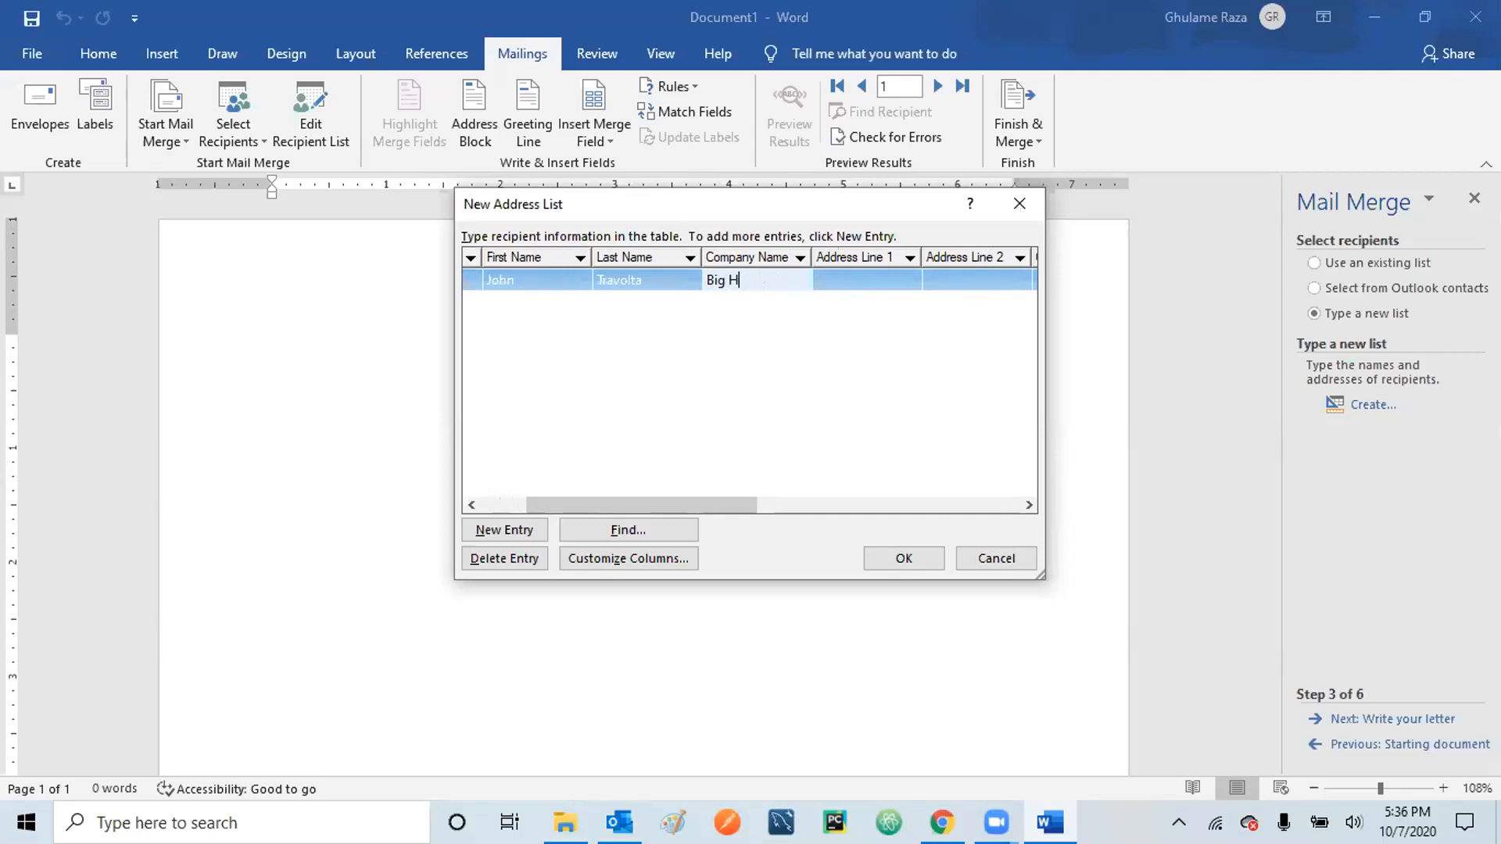
type("Hollywood studios")
- Widen the Company Name column and enter the street and apartment in Address Lines 1 and 2
left_click(860, 273)
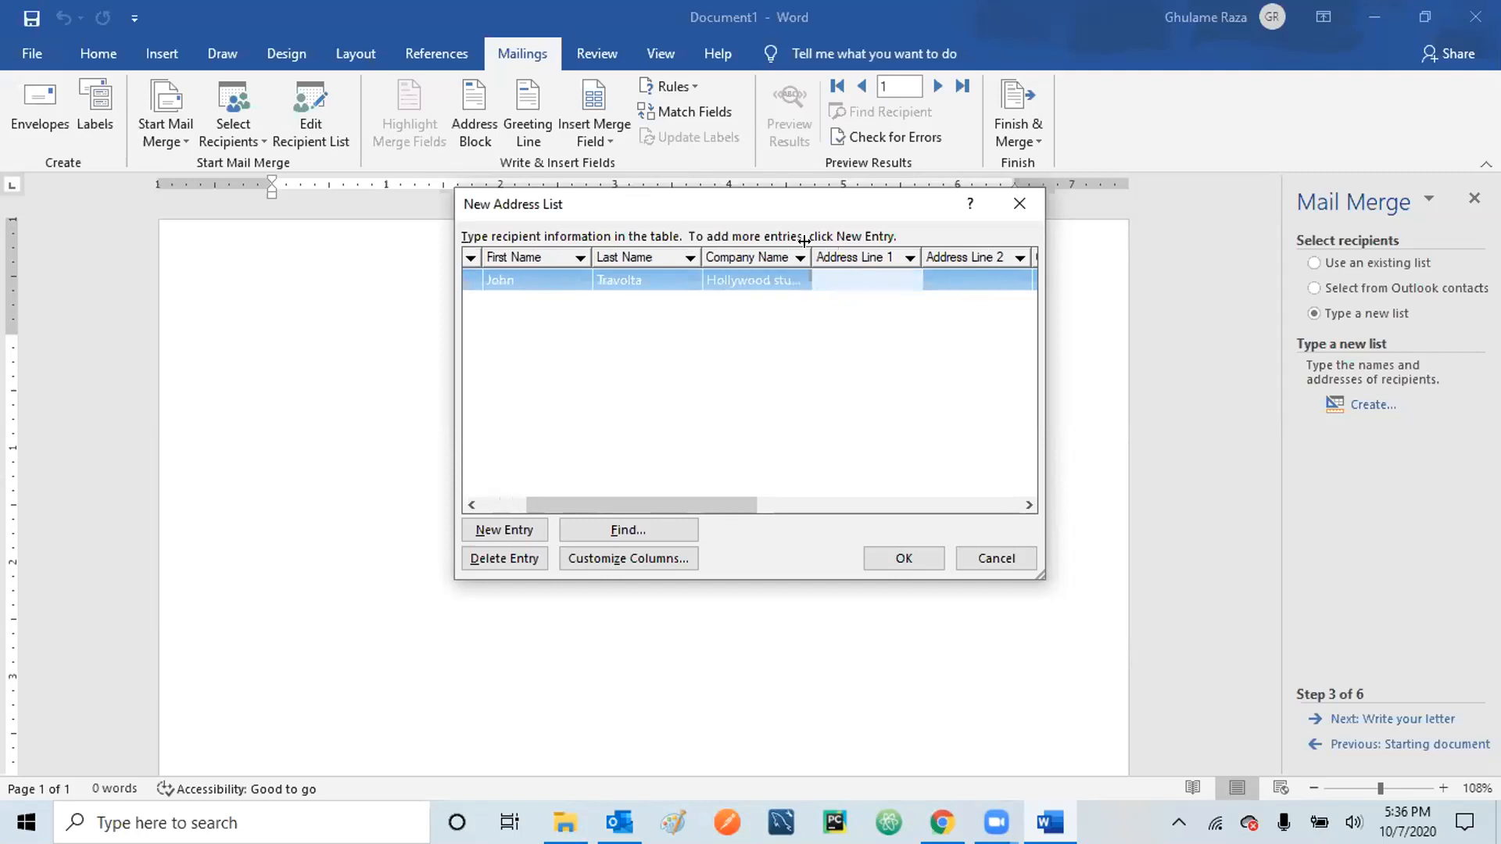
mouse_move(806, 245)
left_mouse_down()
mouse_move(846, 252)
mouse_move(824, 255)
left_mouse_up()
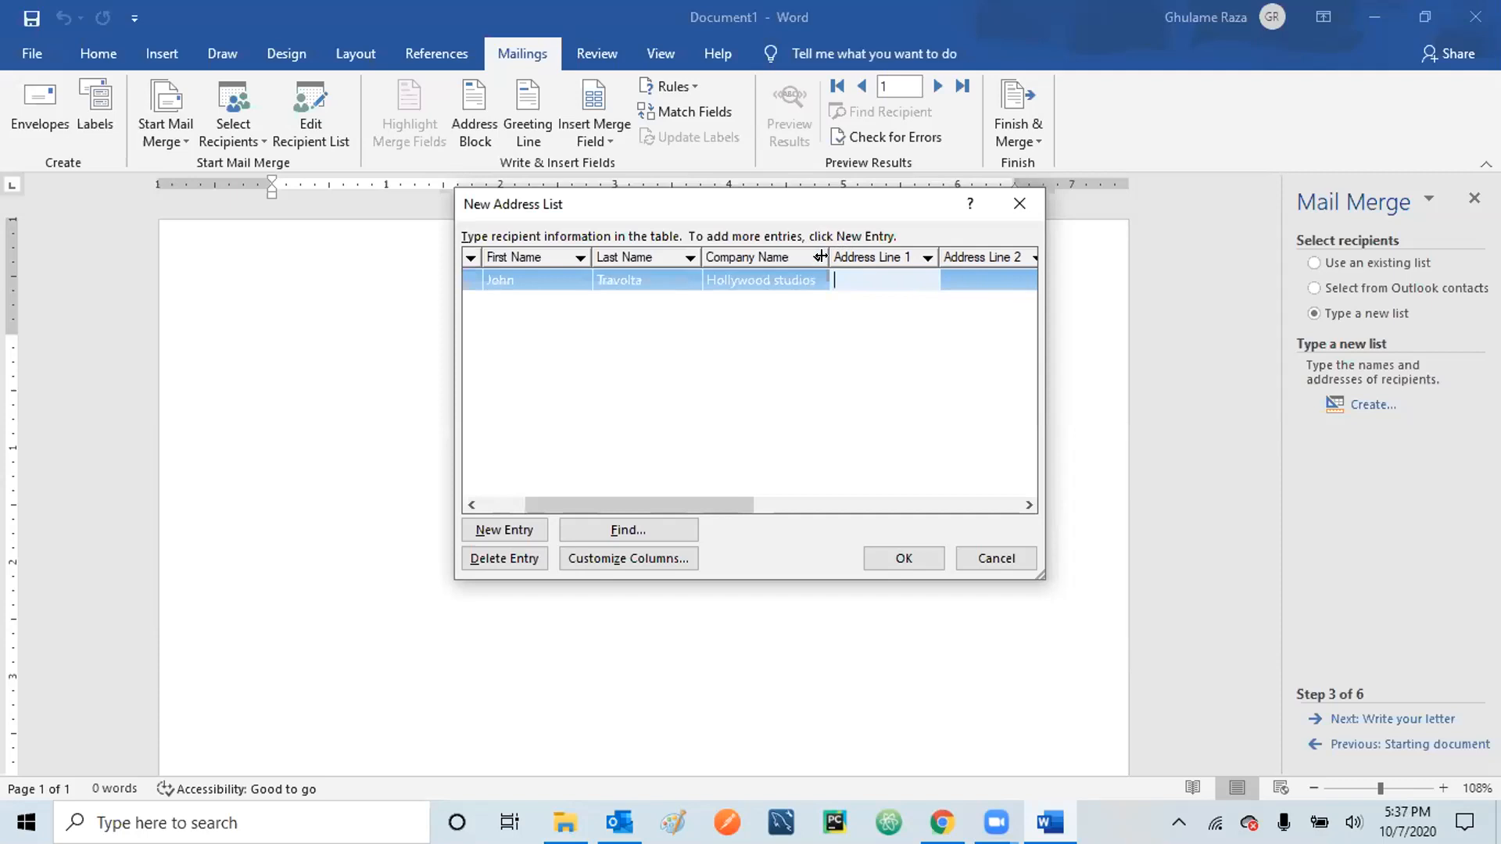
left_click_drag(820, 257, 814, 257)
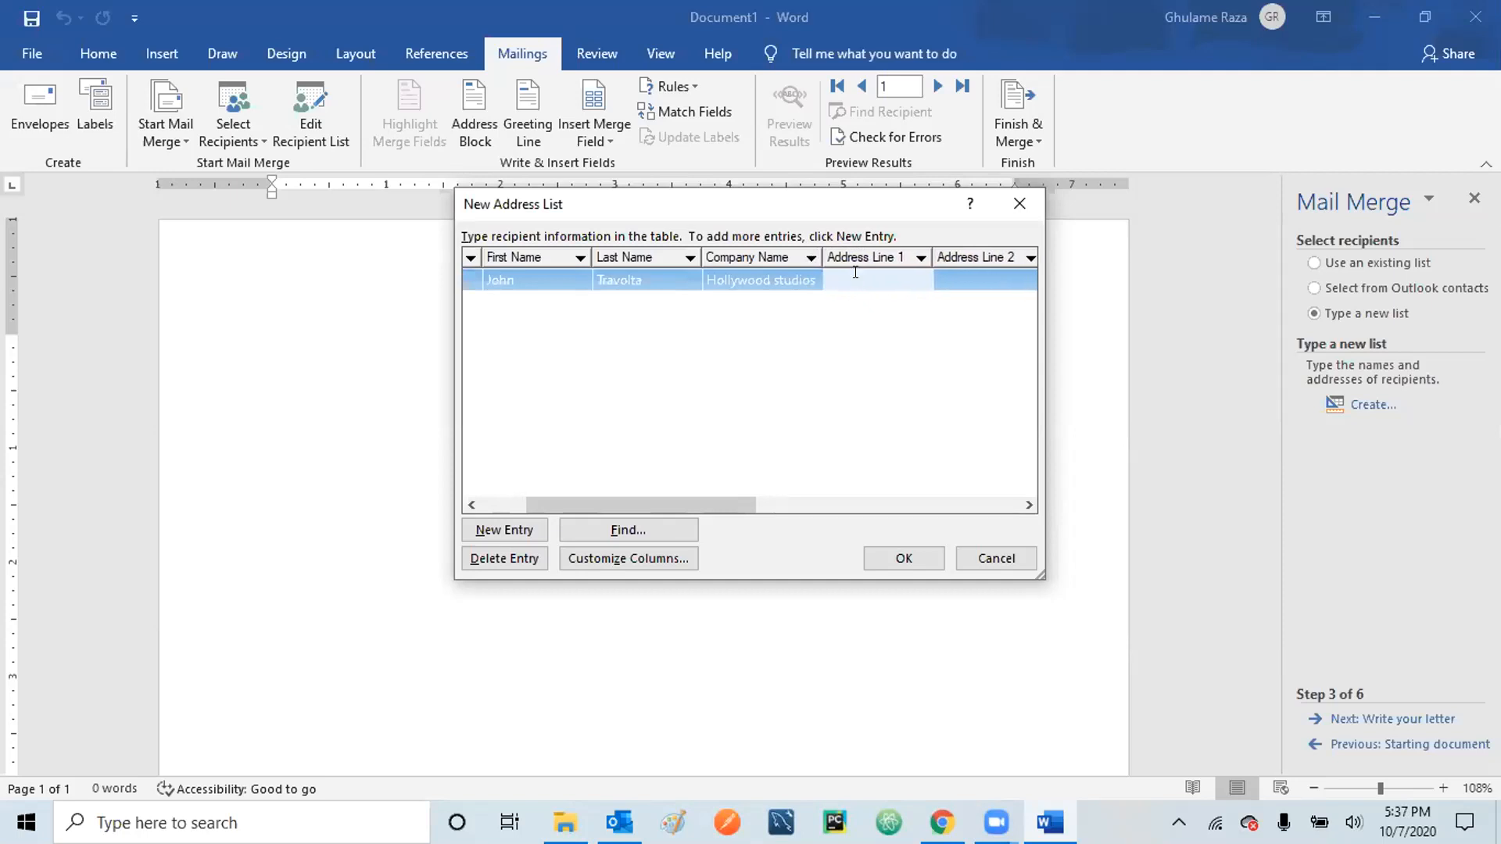
left_click(968, 278)
type("Apt 602")
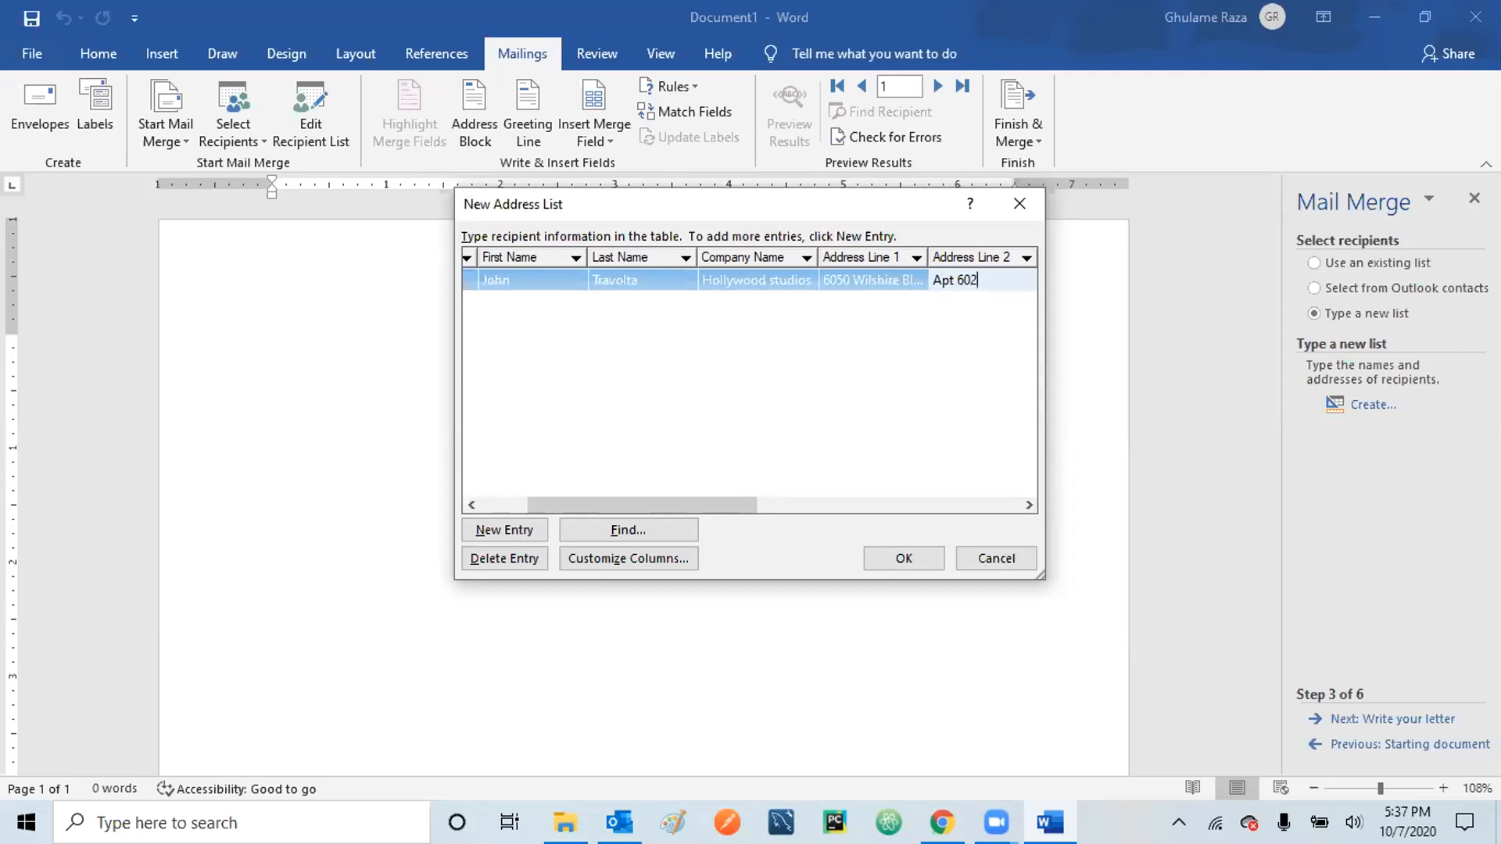
- Enter the first recipient's city, state and ZIP code
left_click_drag(730, 500, 890, 491)
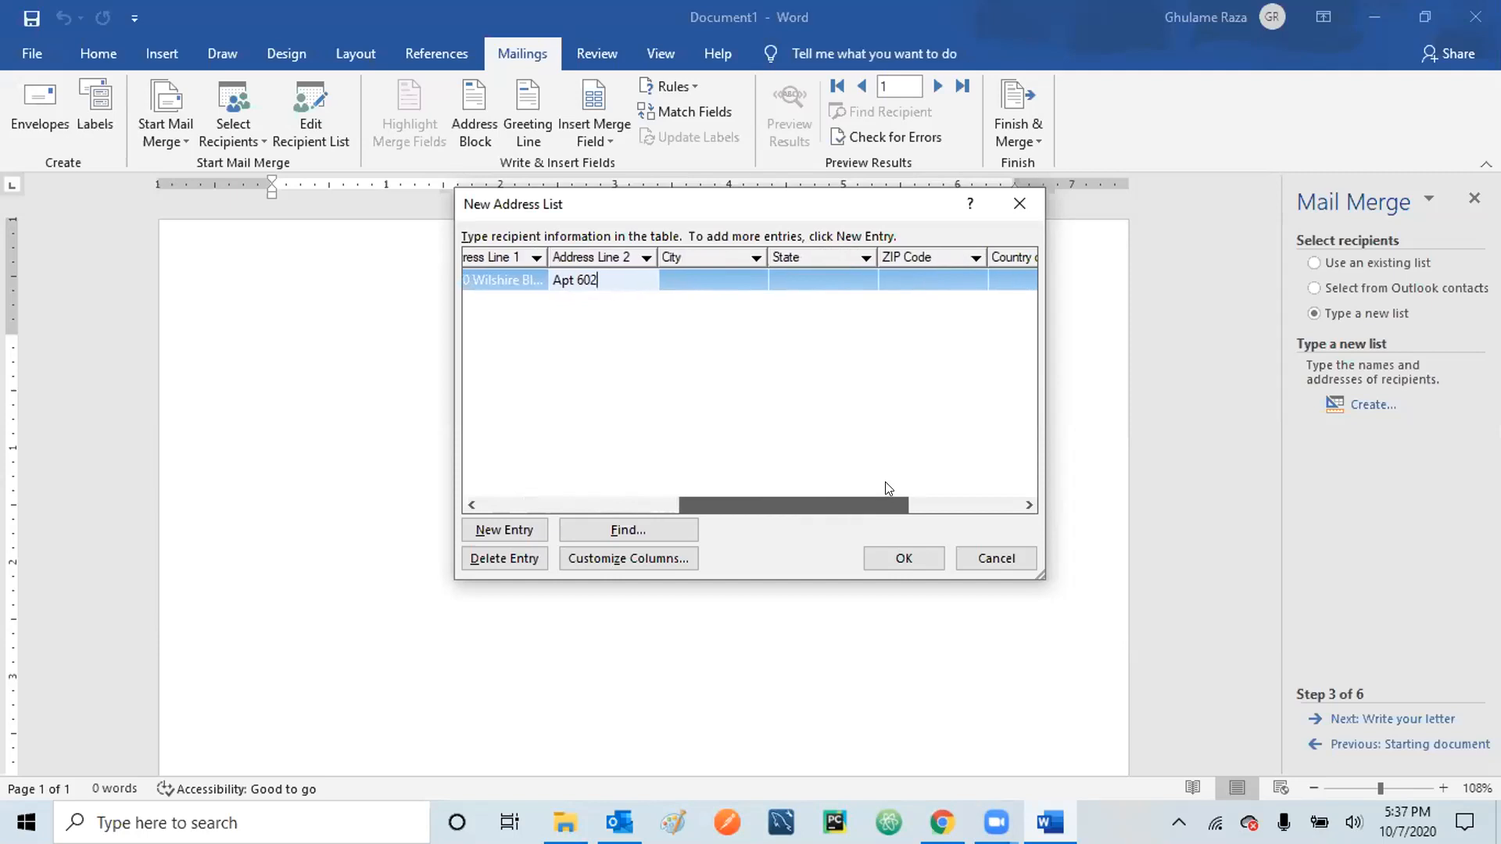
left_click(729, 271)
type("Los Angeles")
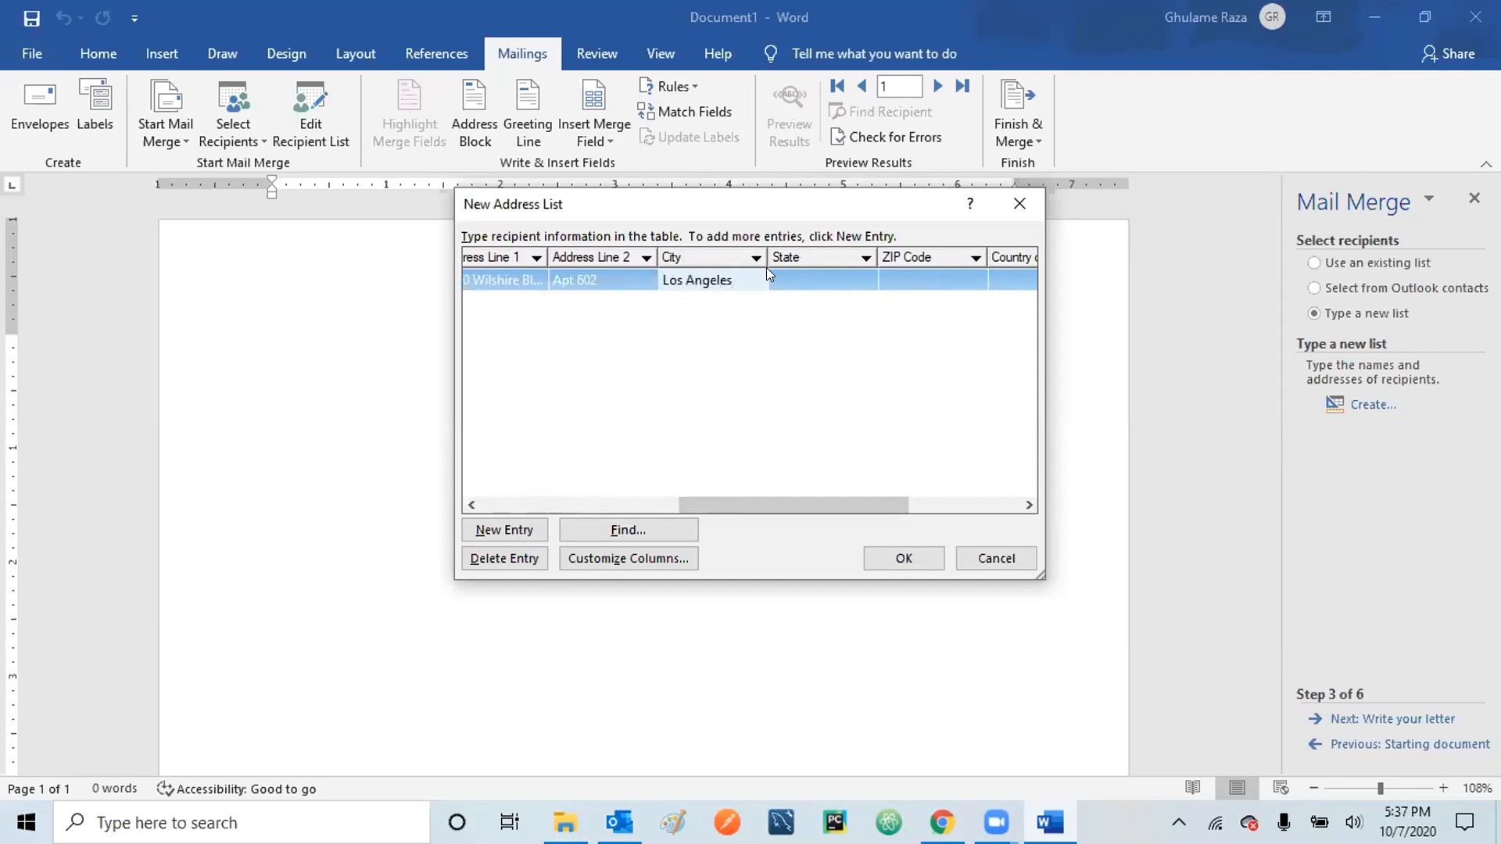
left_click(799, 270)
type("Cali")
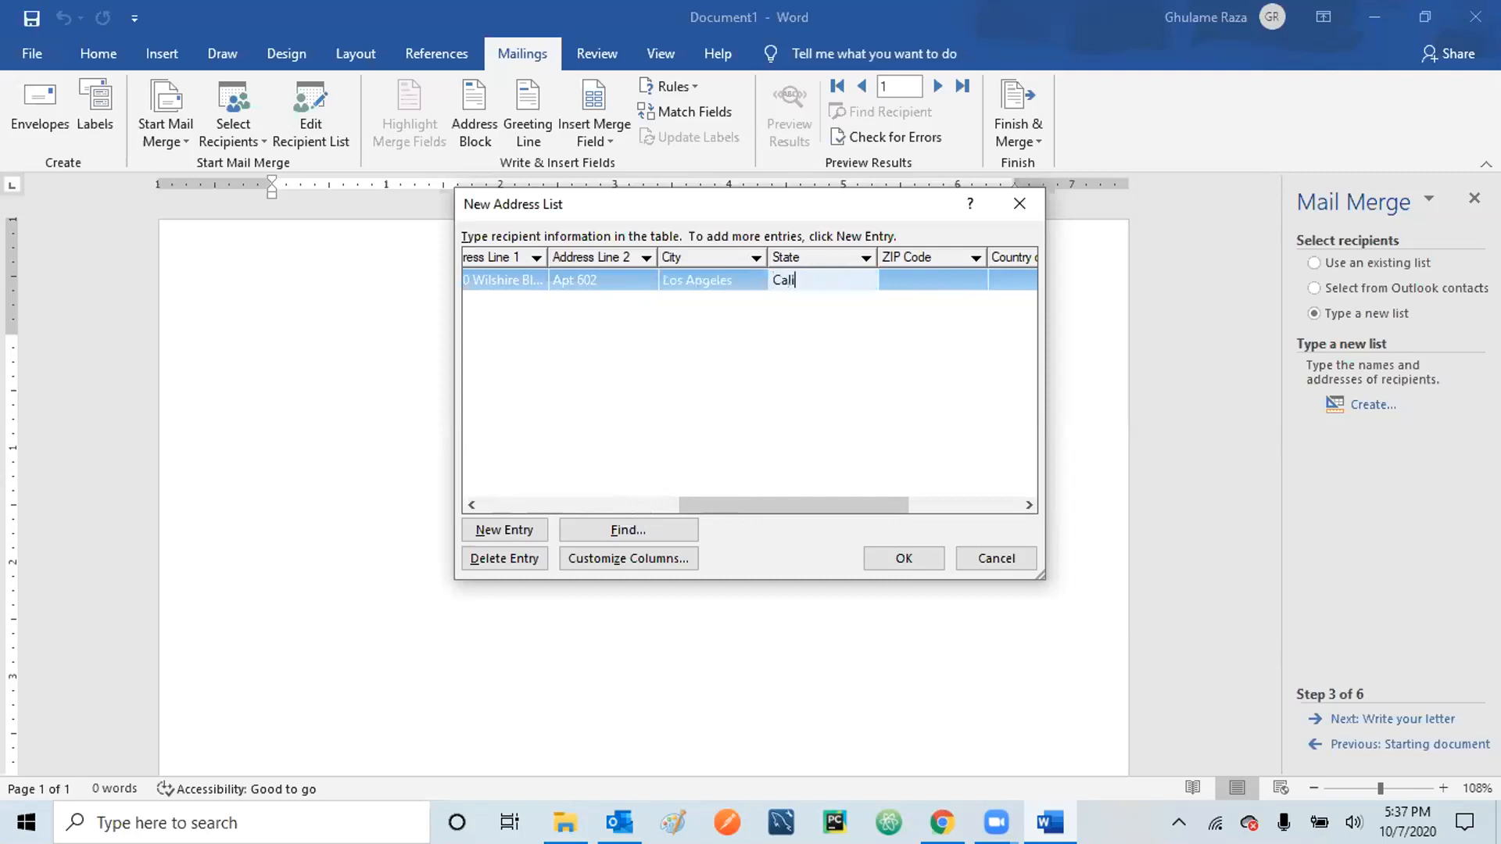
type("fornia")
left_click(918, 268)
type("9")
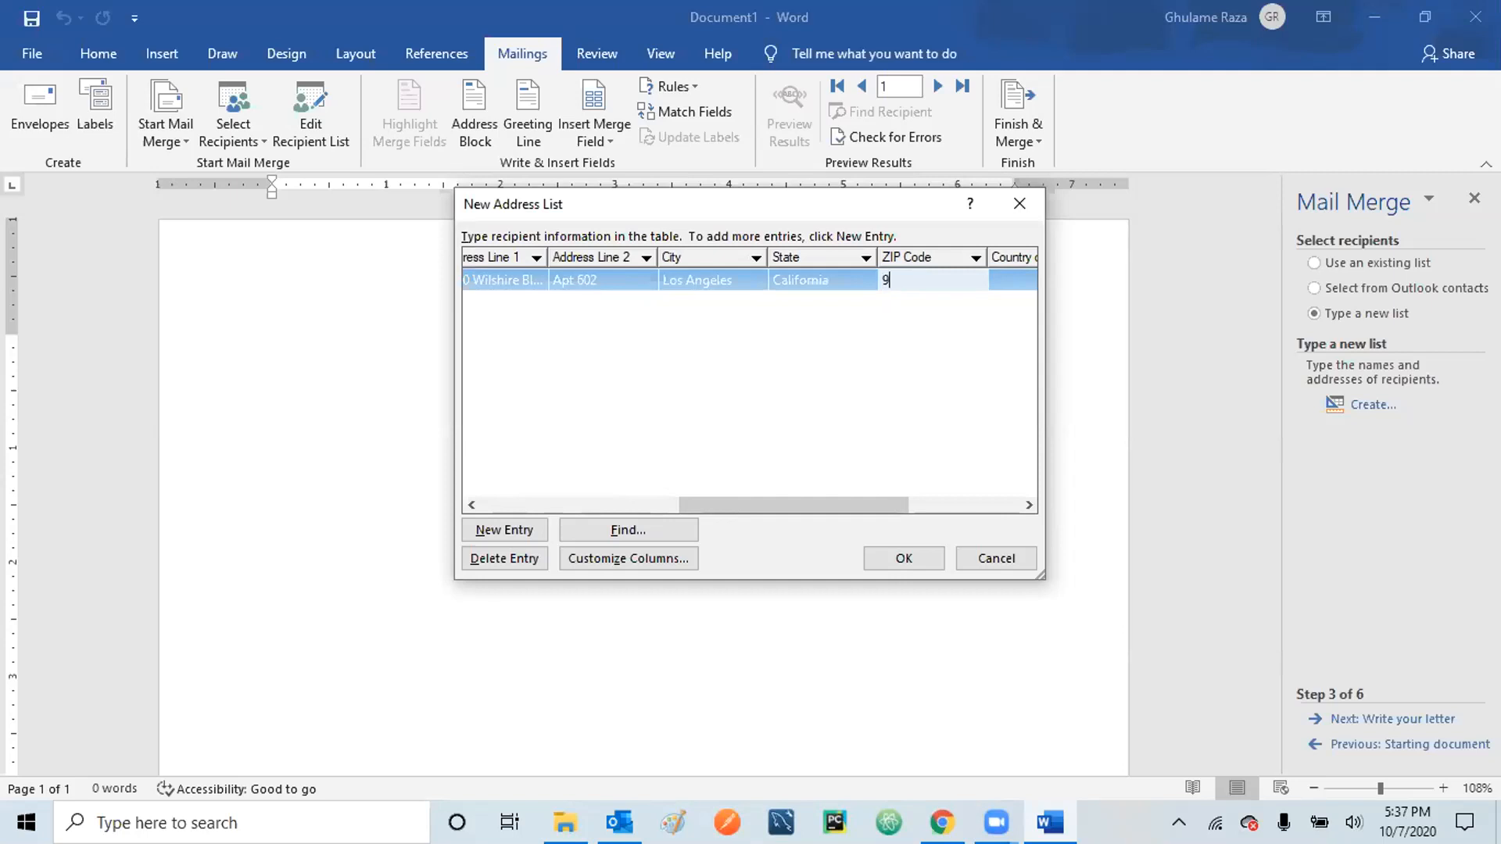
type("0035")
- Add the first recipient's country and work phone number
left_click_drag(844, 501, 963, 500)
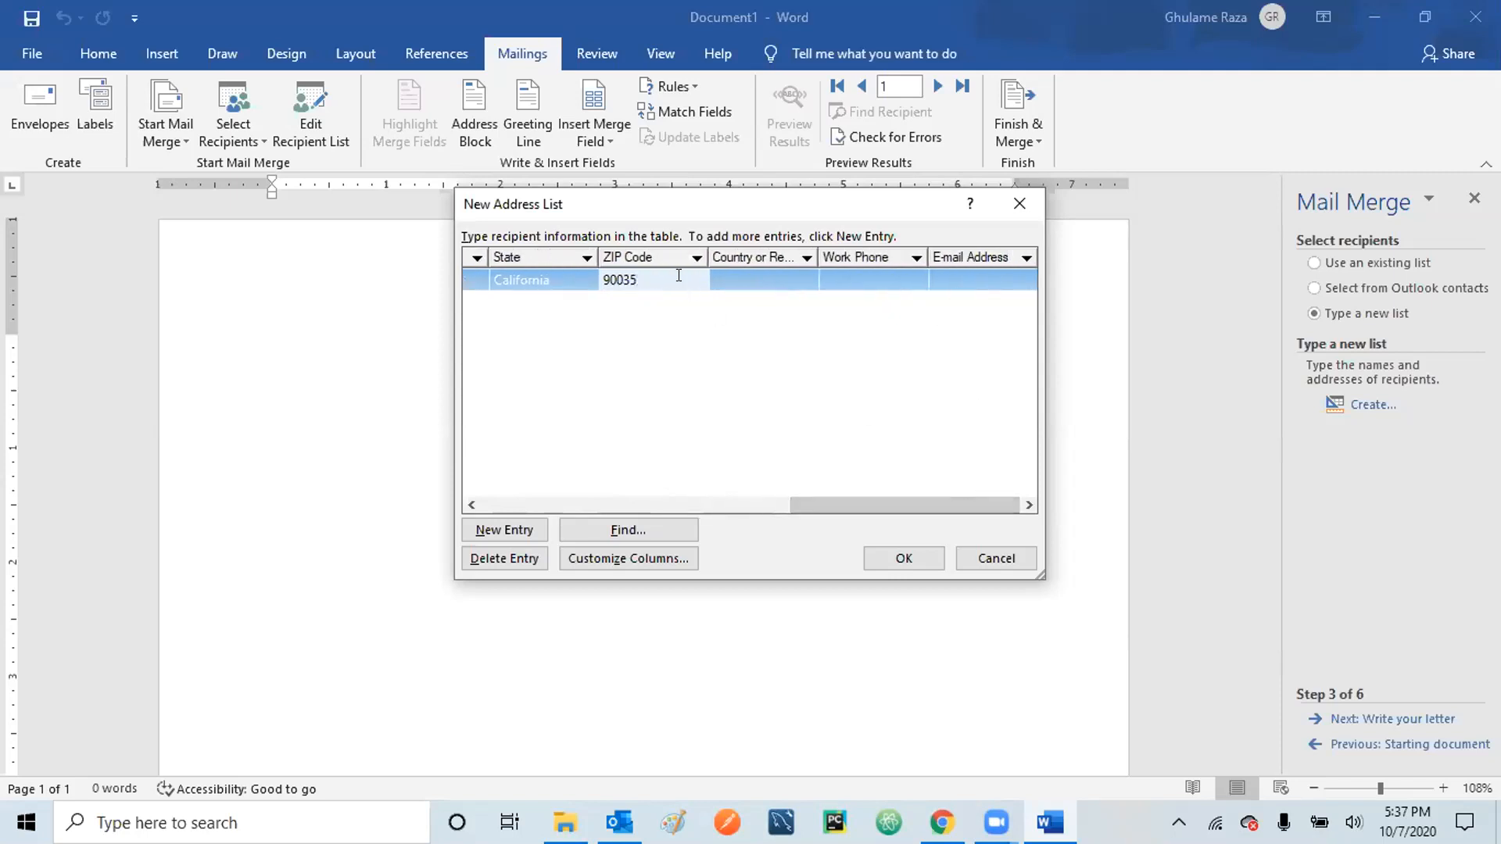
left_click(740, 278)
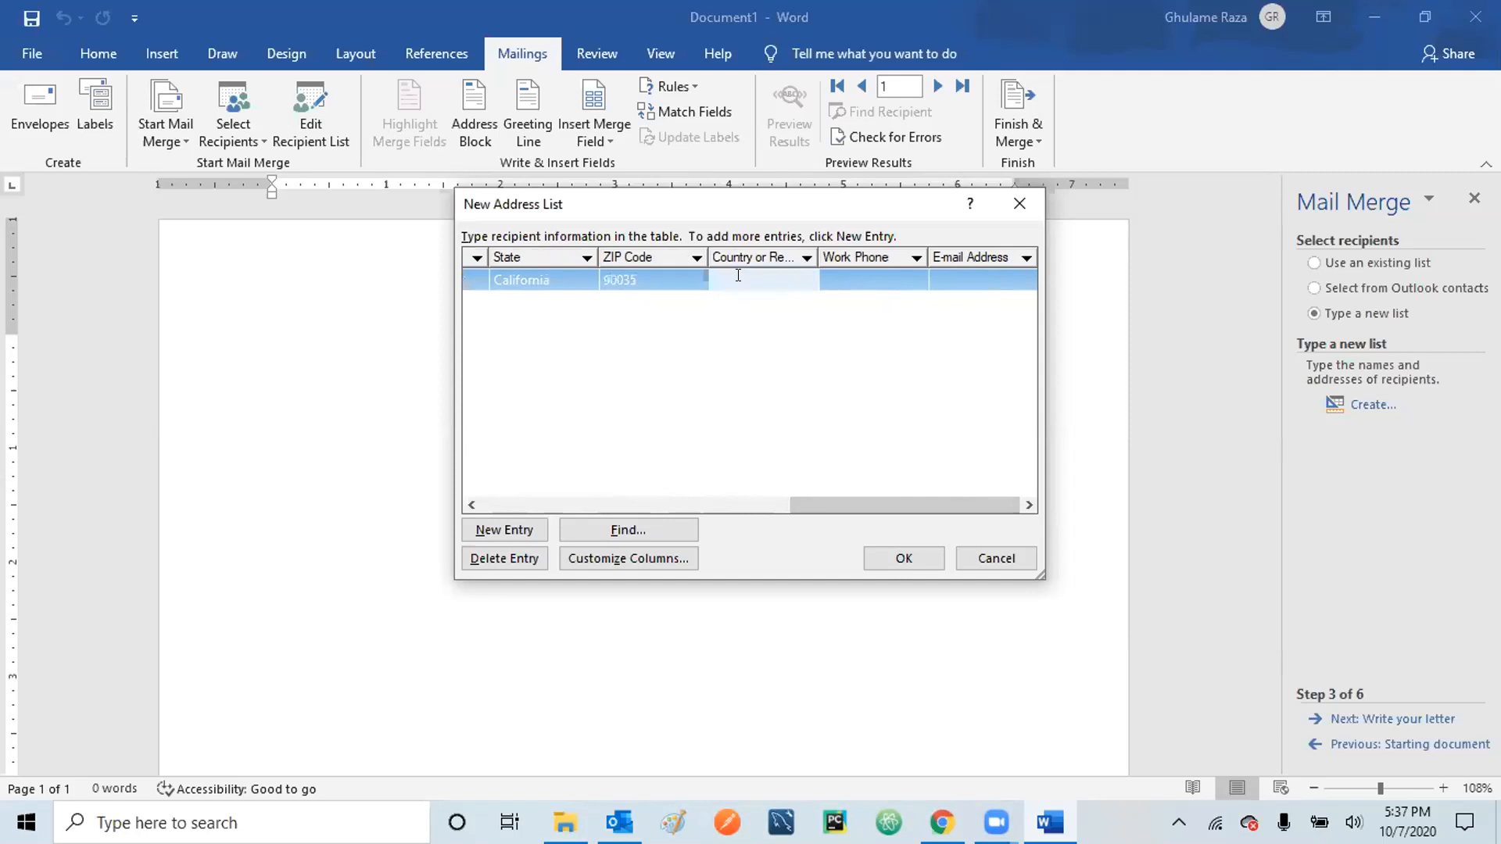
type("USA")
left_click(867, 276)
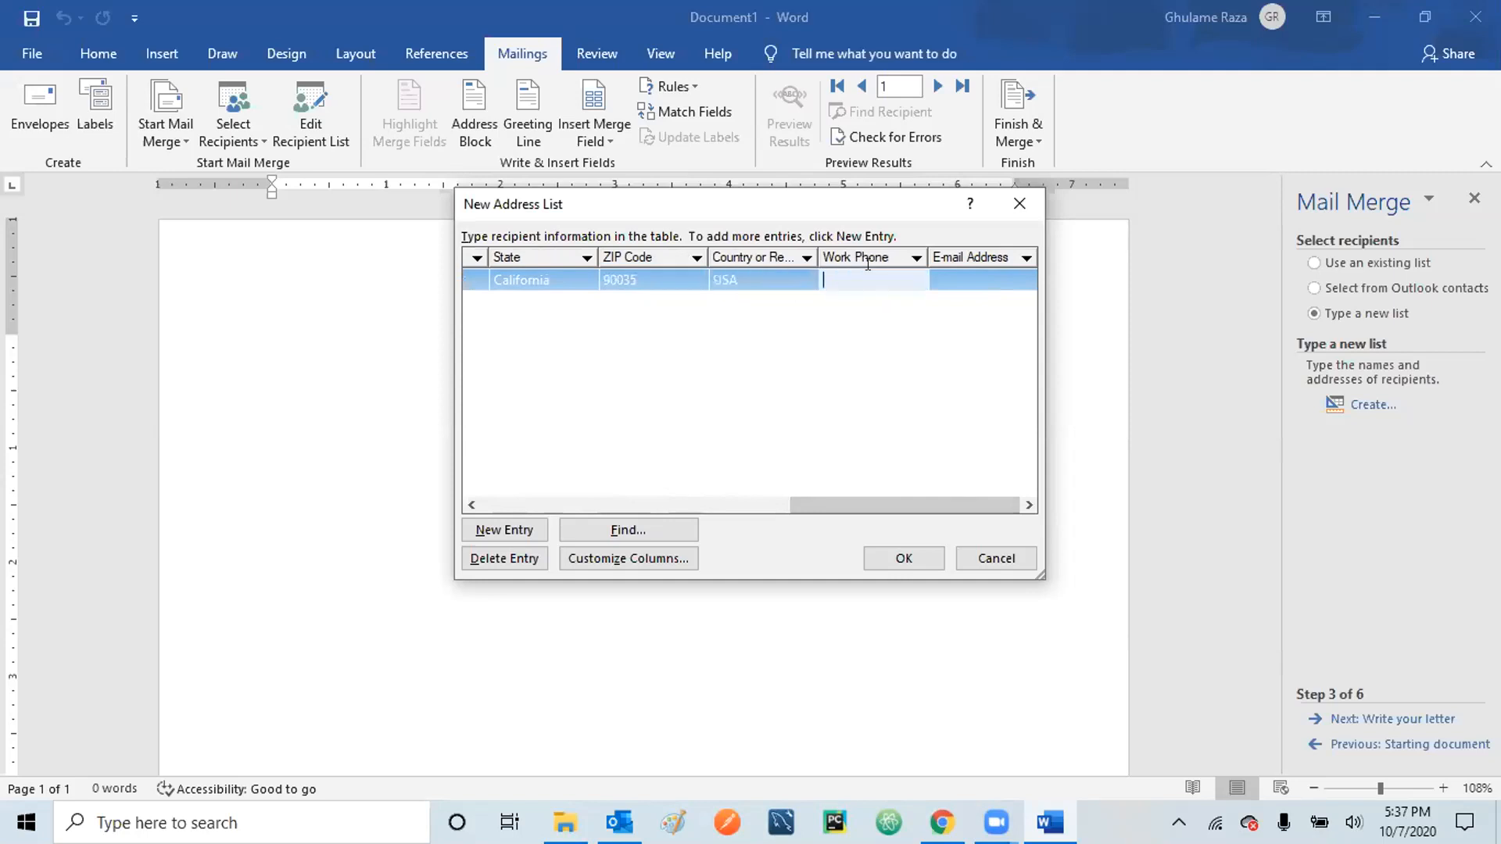
type("1112223334")
- Enter the first recipient's e-mail address and close the new list to save it
key("Tab")
key("Tab")
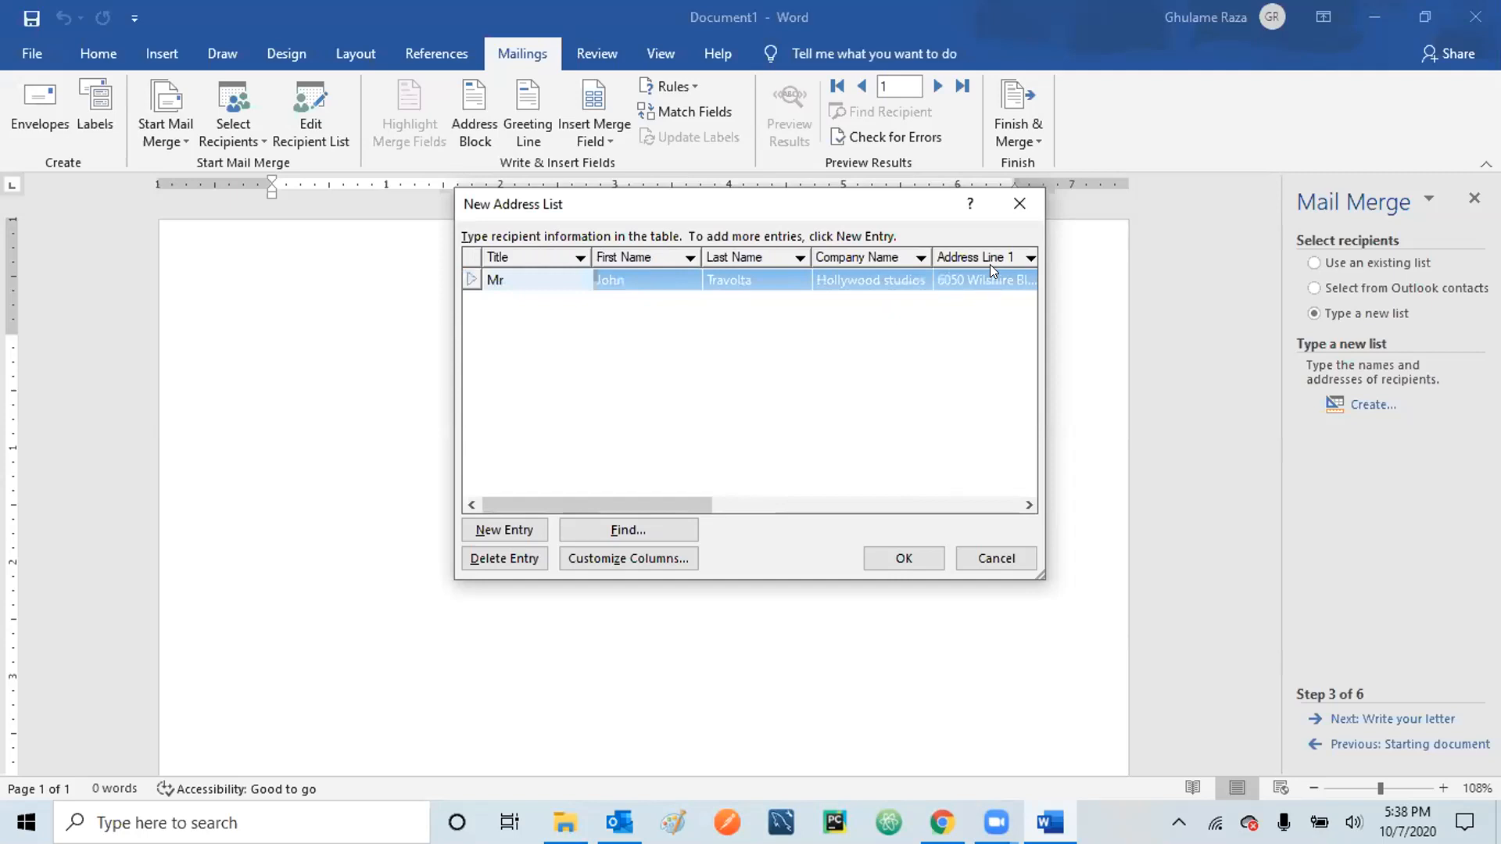
left_click(1029, 505)
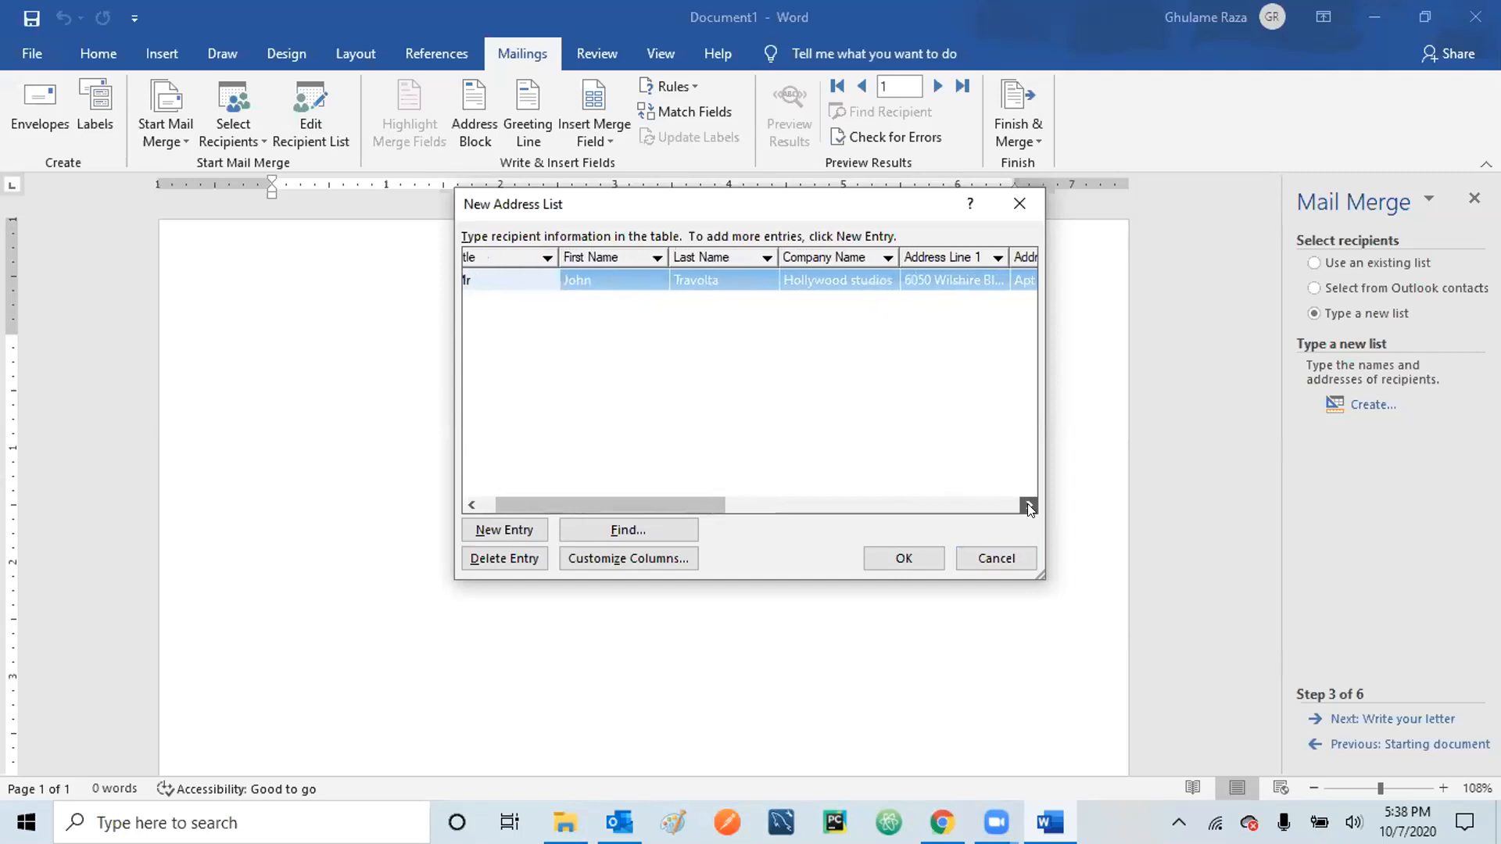
left_click(970, 505)
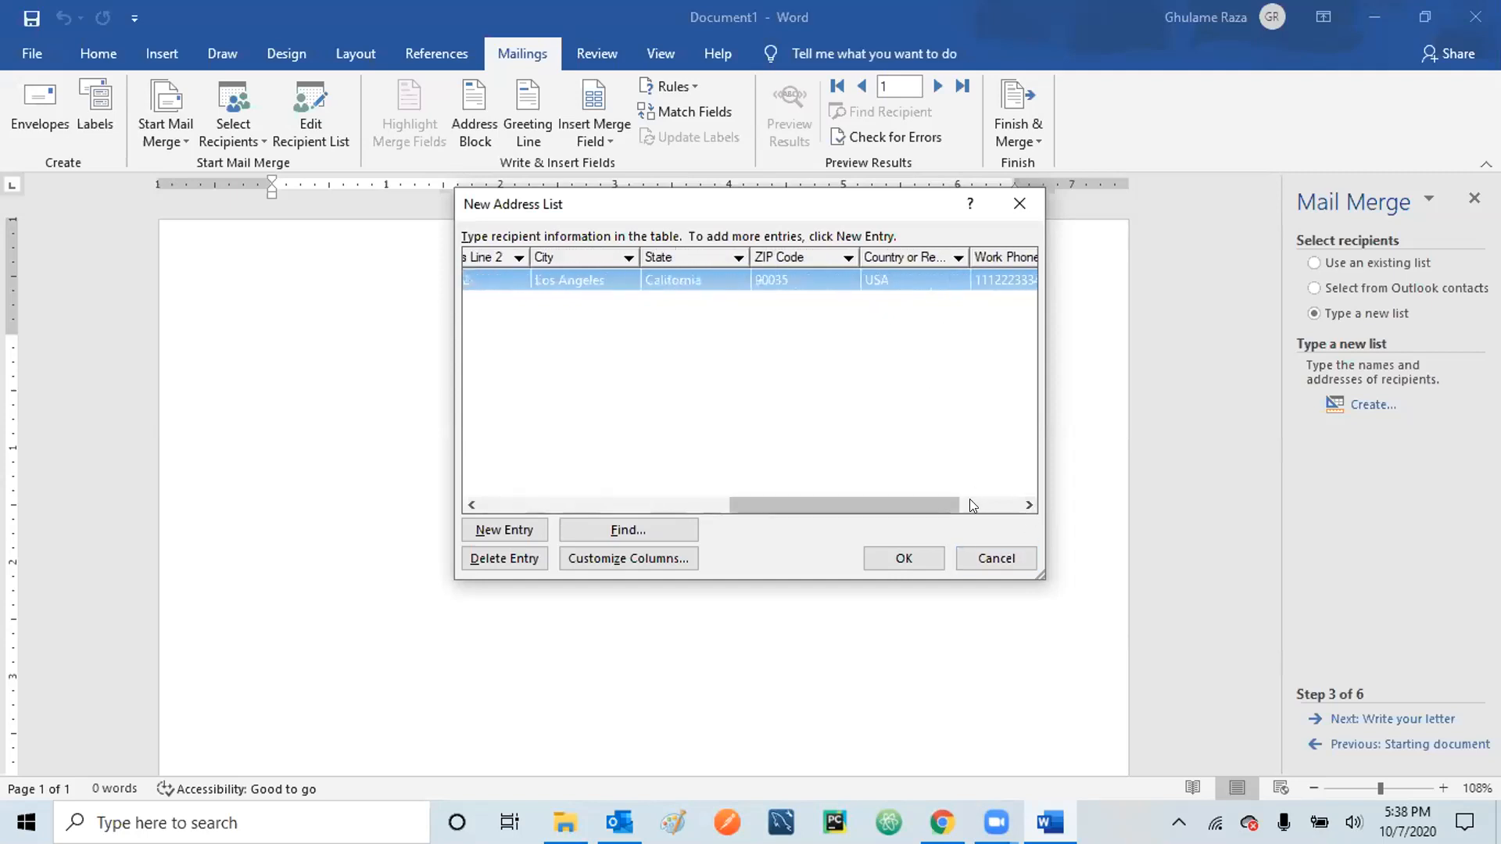
left_click(969, 505)
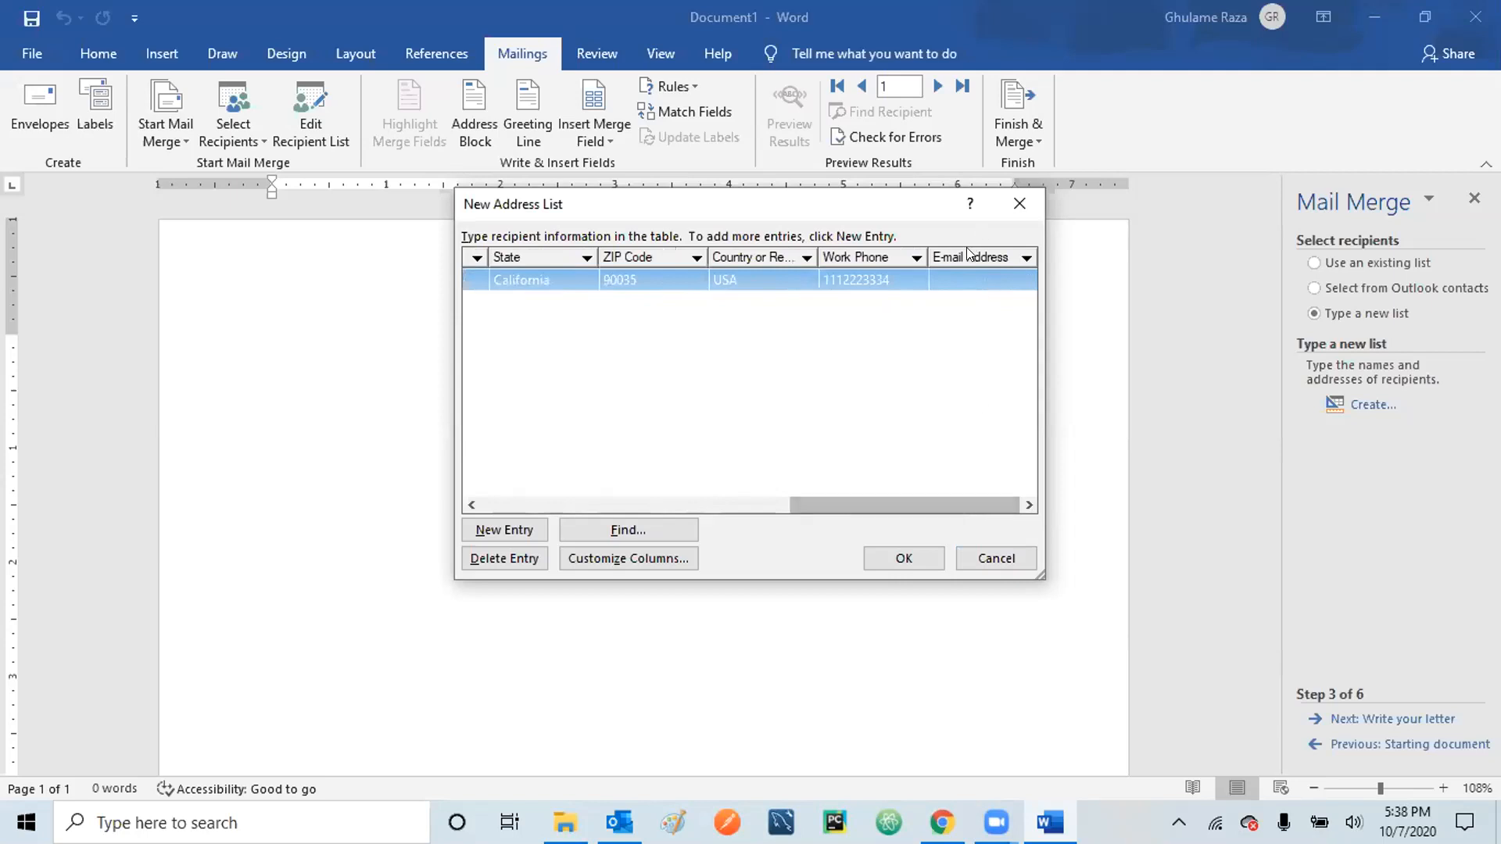
left_click(958, 273)
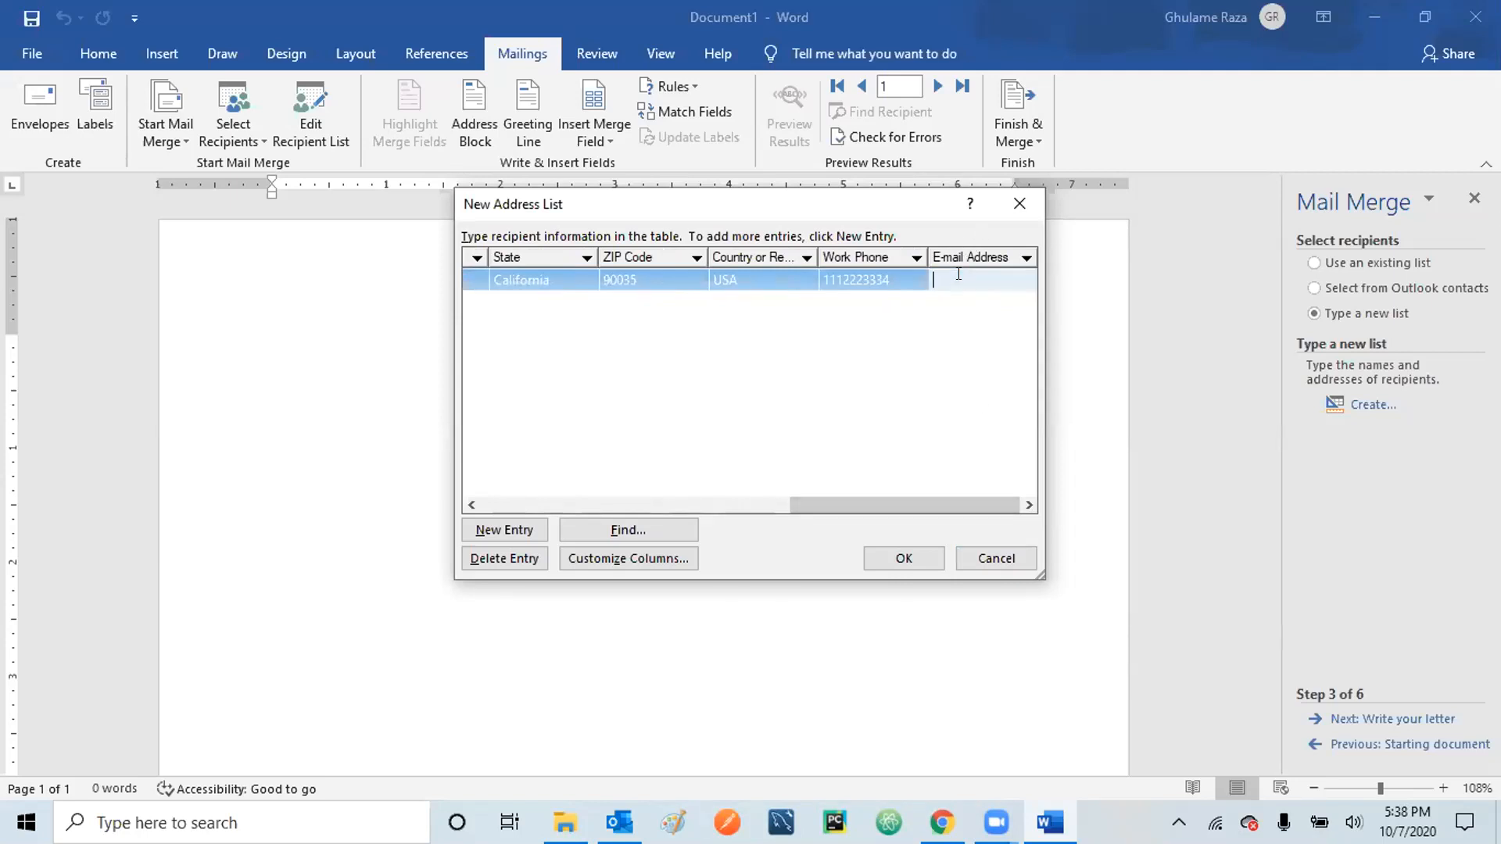
left_click_drag(917, 505, 555, 498)
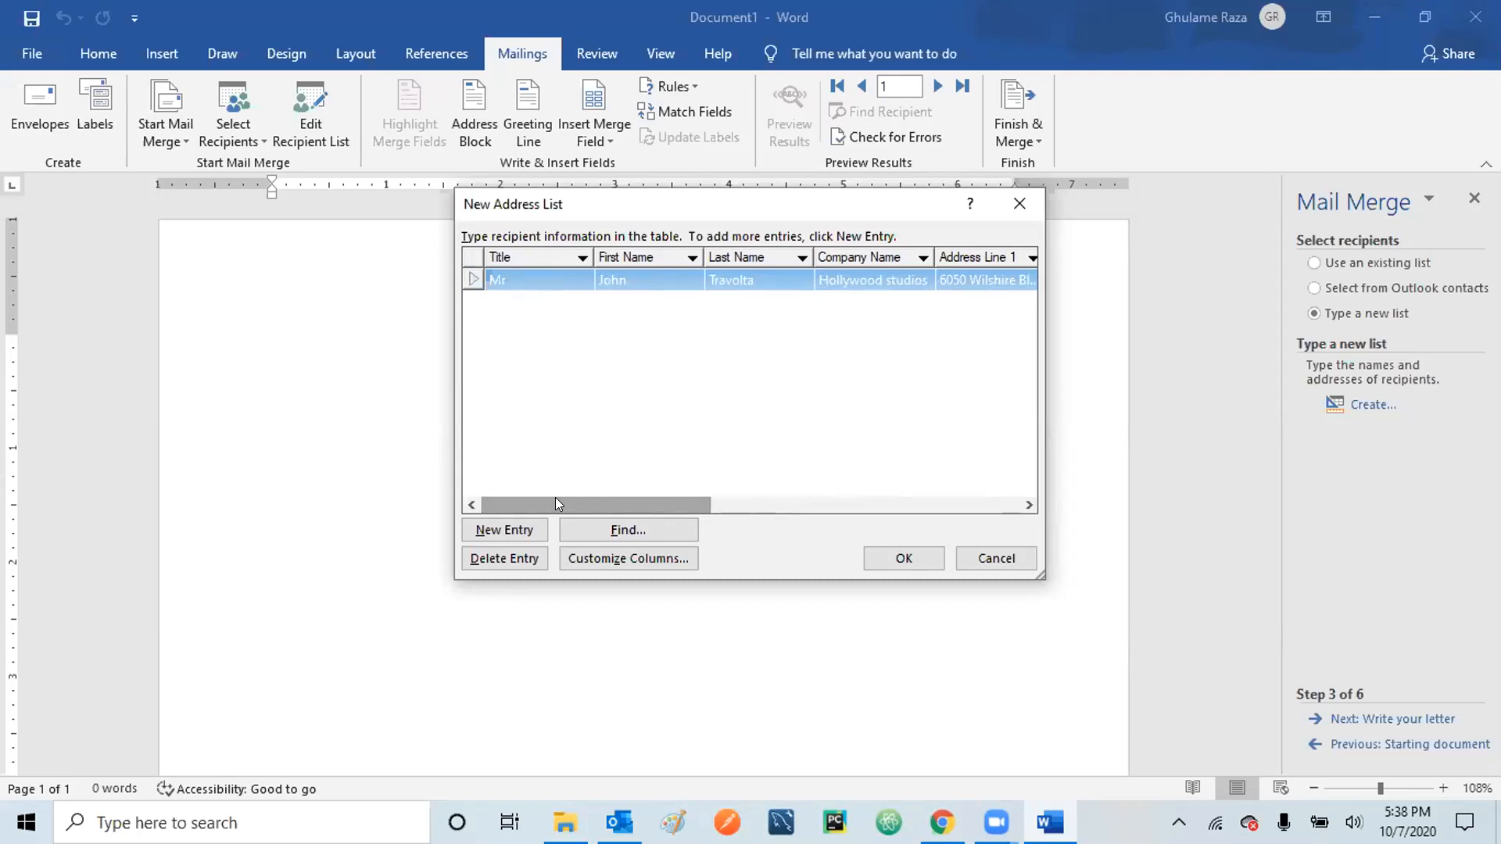
left_click_drag(660, 500, 1027, 476)
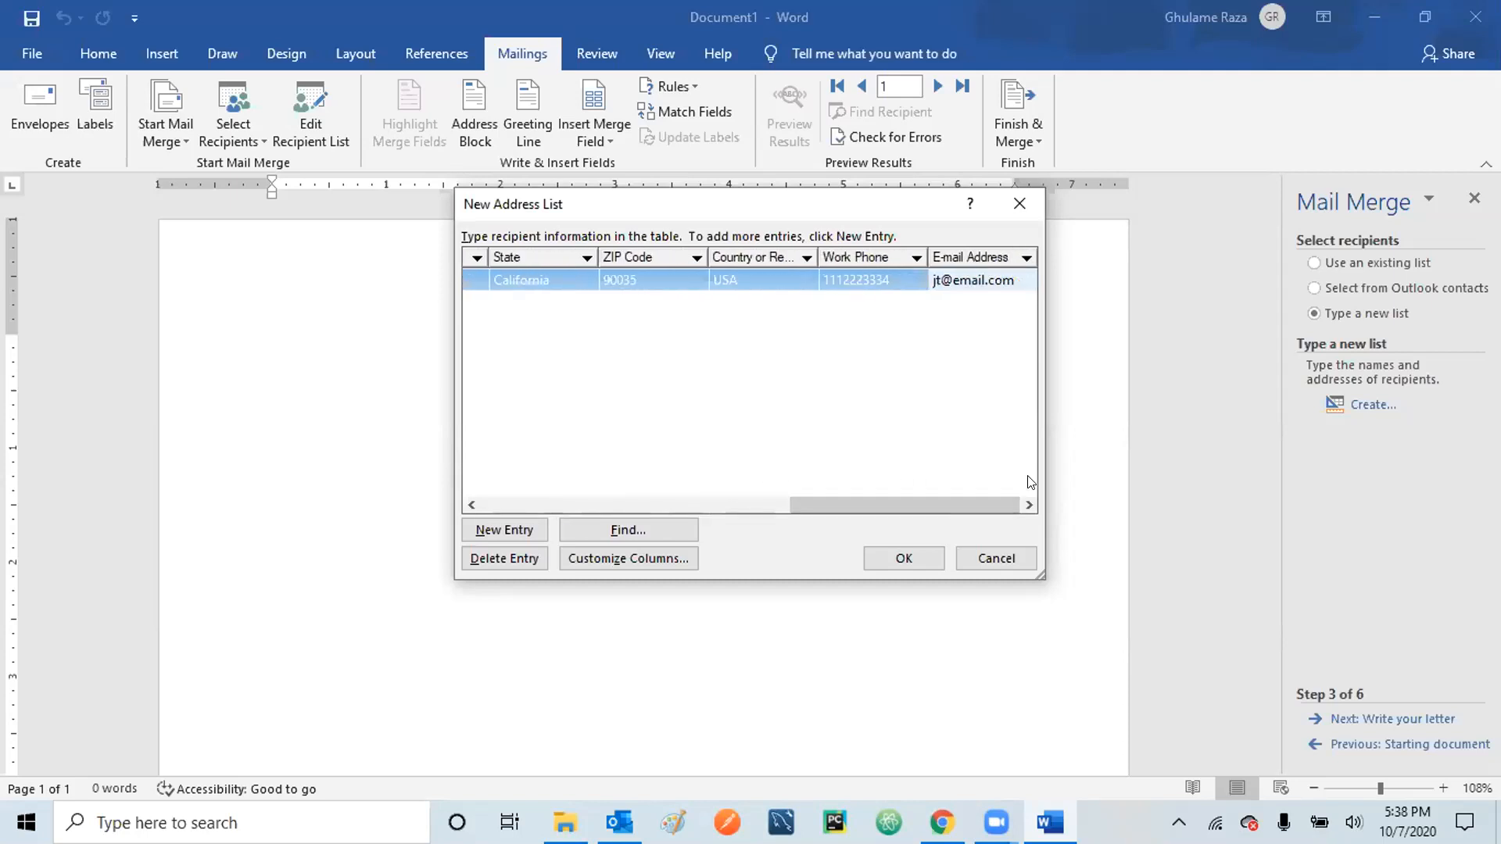
key("Return")
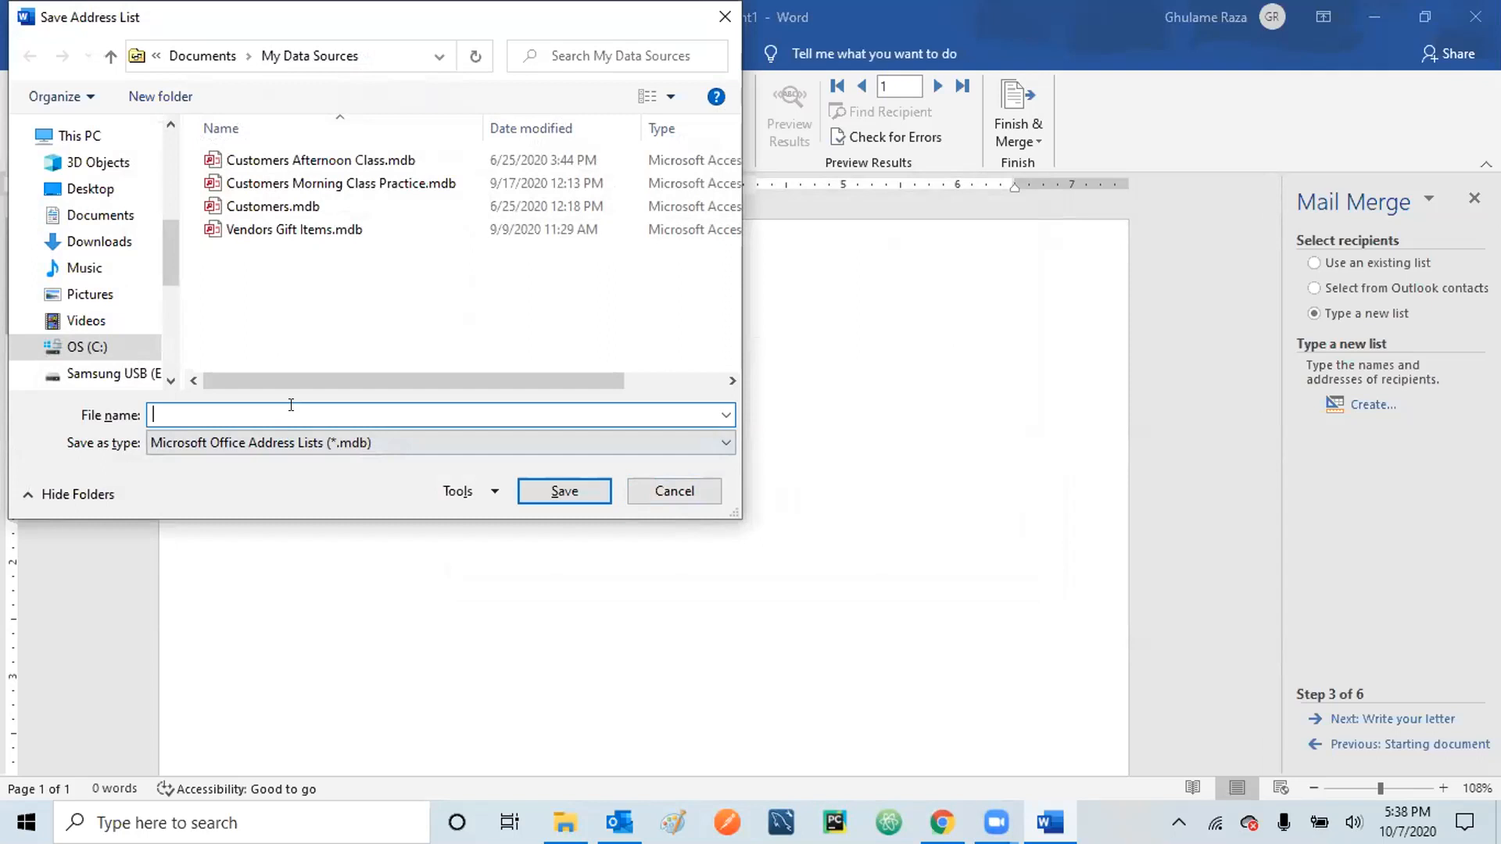
- Save the address list file as 'Practice Mail Merge Evening'
type("Practice Mail Merge Evening")
left_click(565, 490)
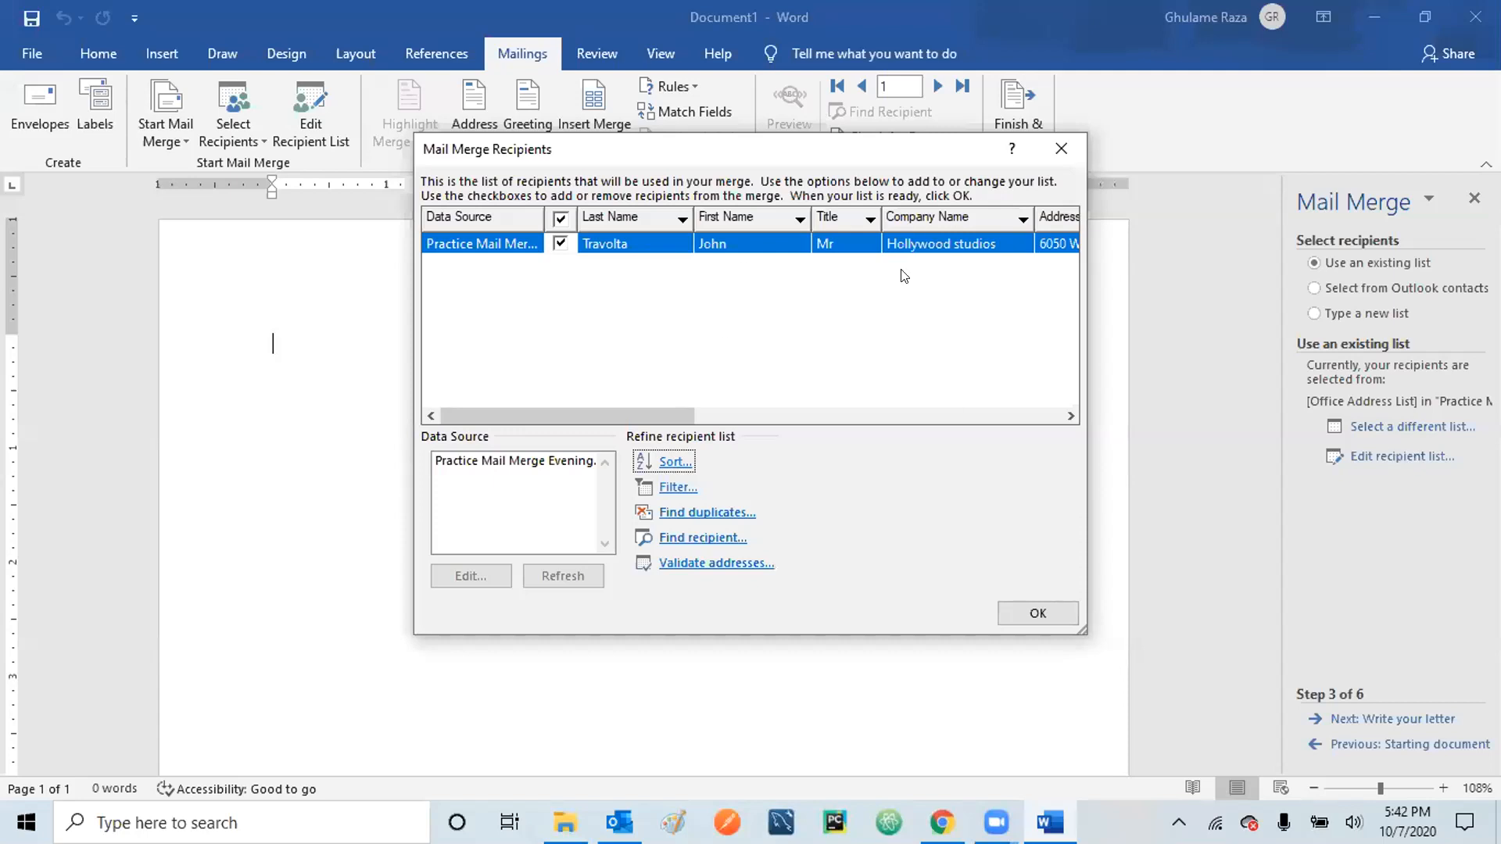
- Add a new entry to the saved list with title 'Mr', first and last name, and company 'Hollywood studios'
left_click(519, 459)
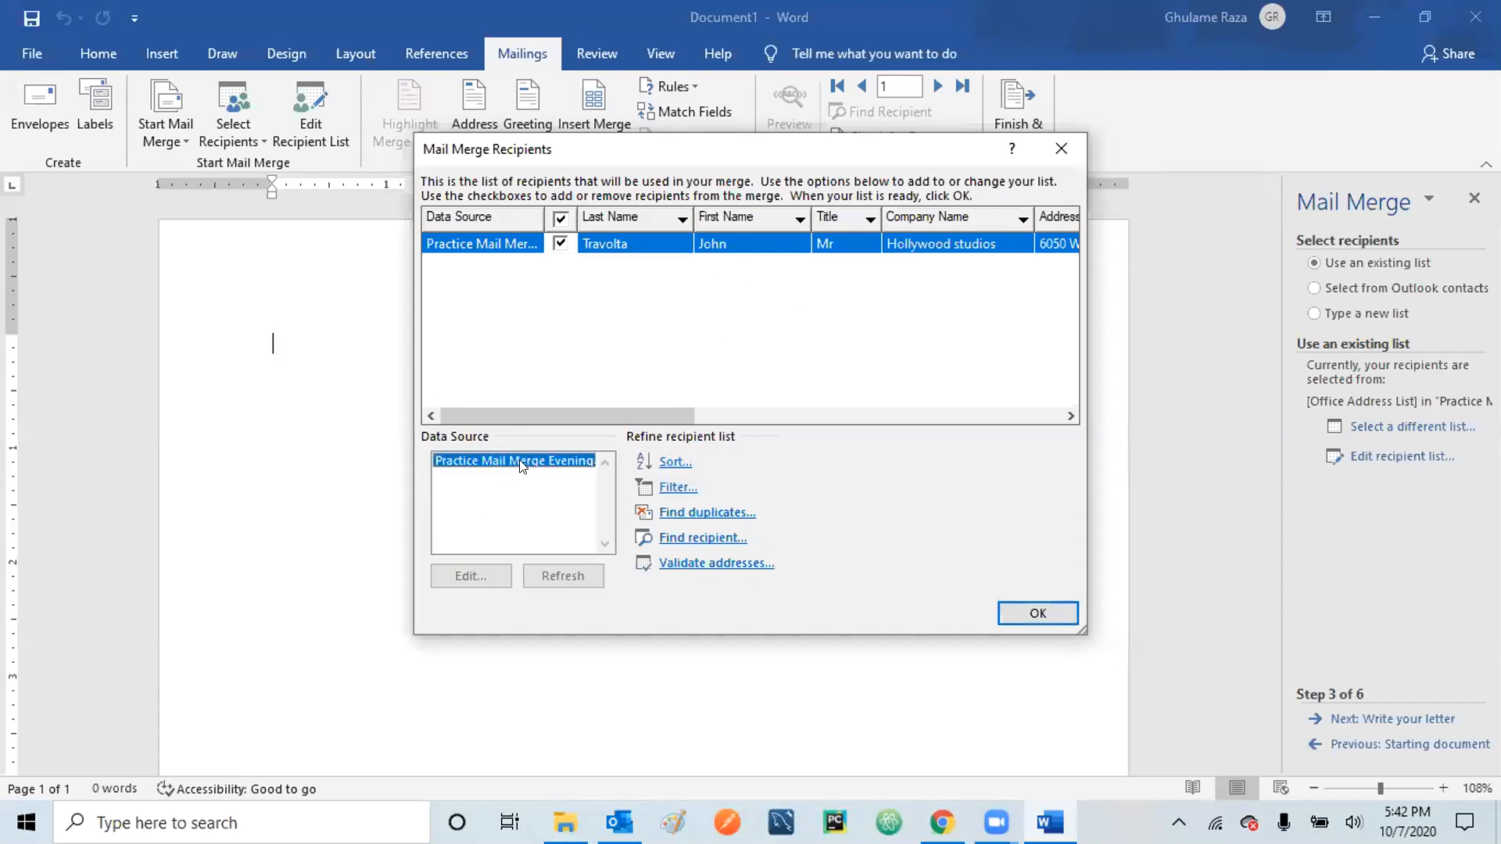
left_click(468, 581)
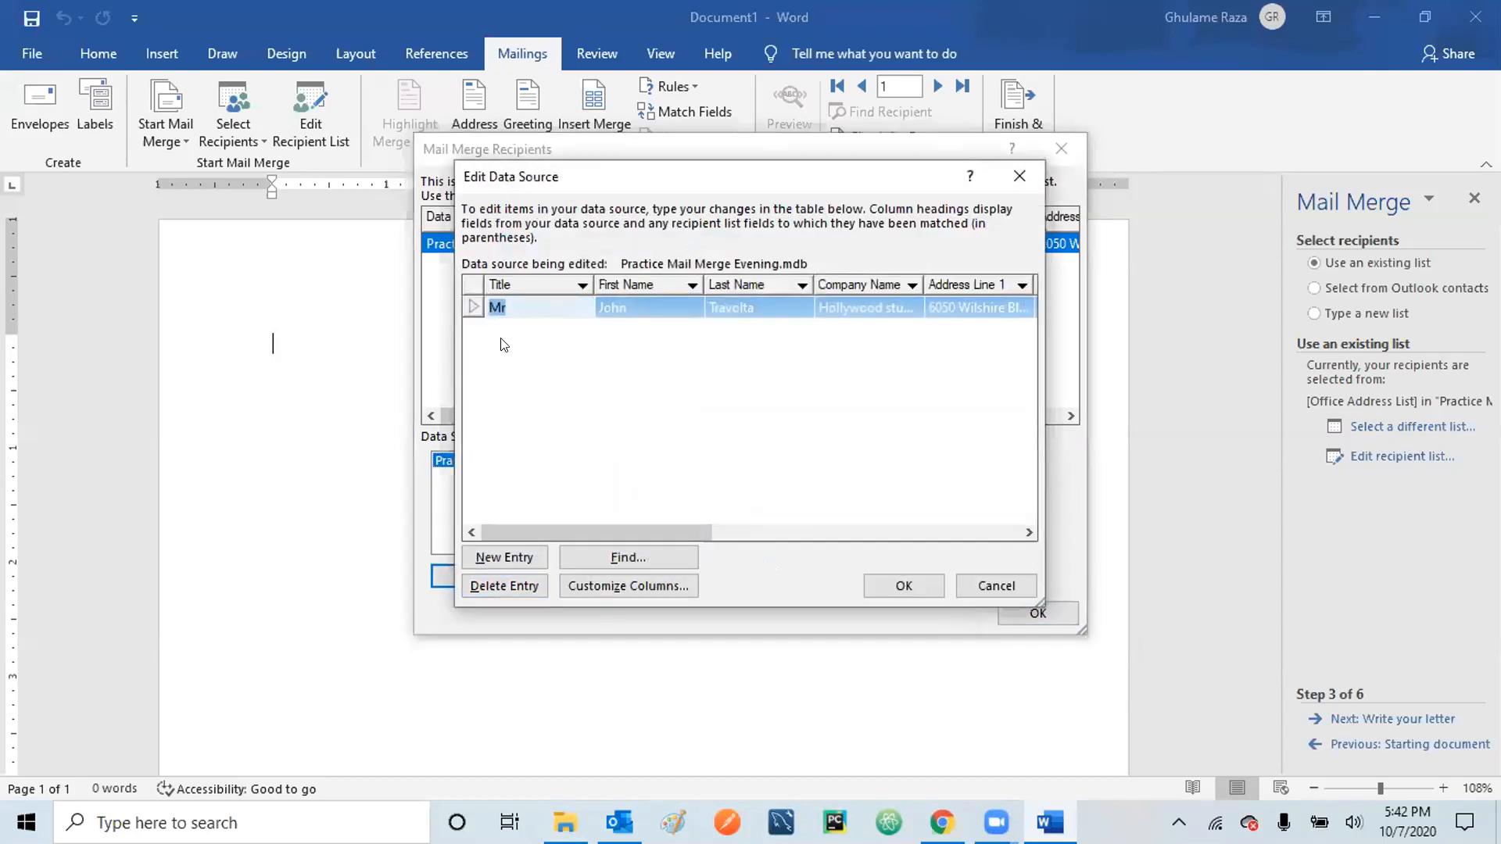
left_click(491, 560)
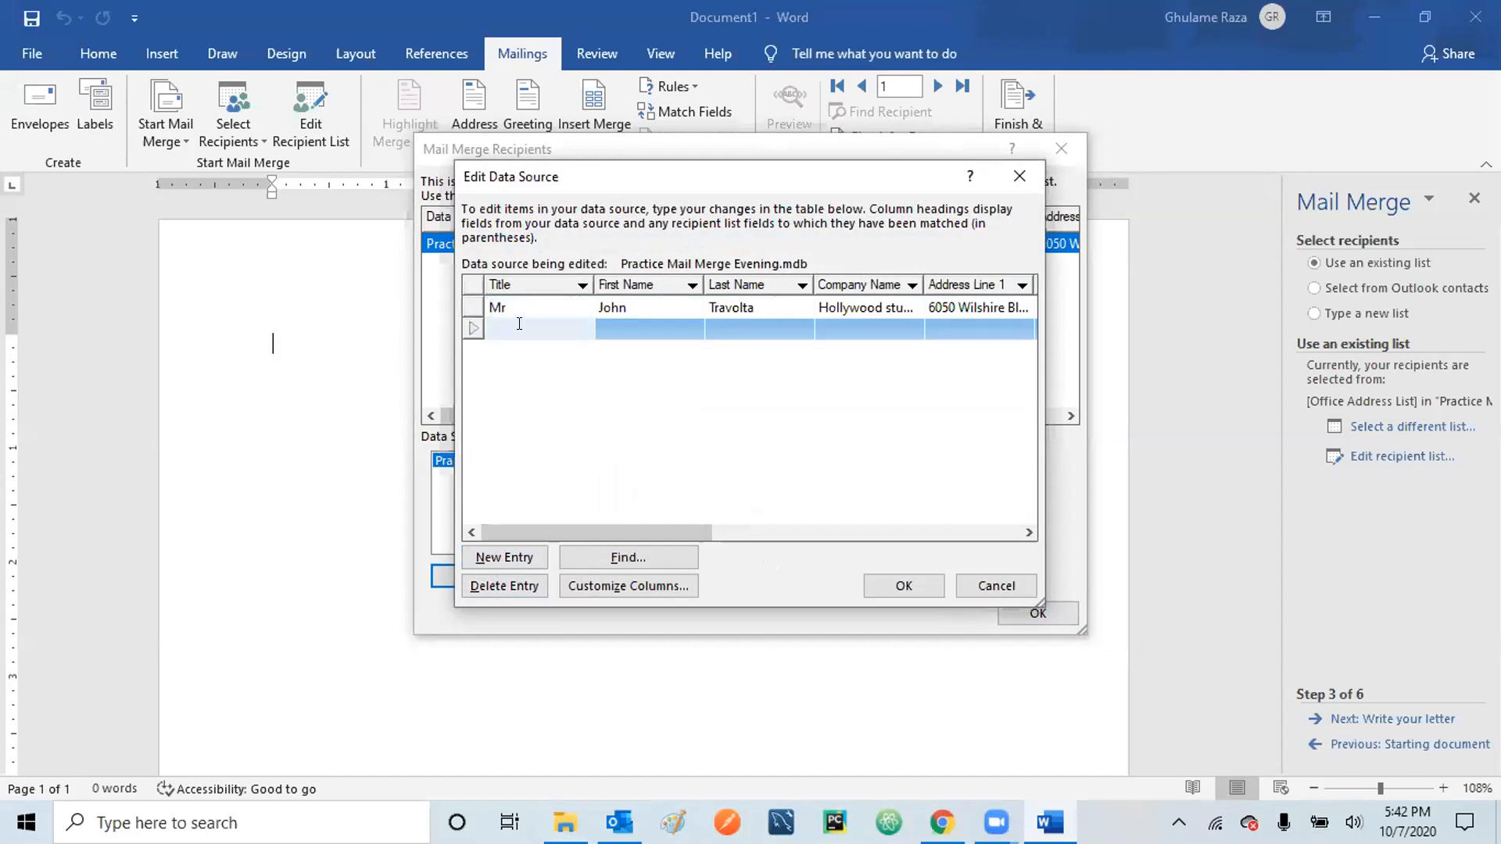
type("Mr")
key("Tab")
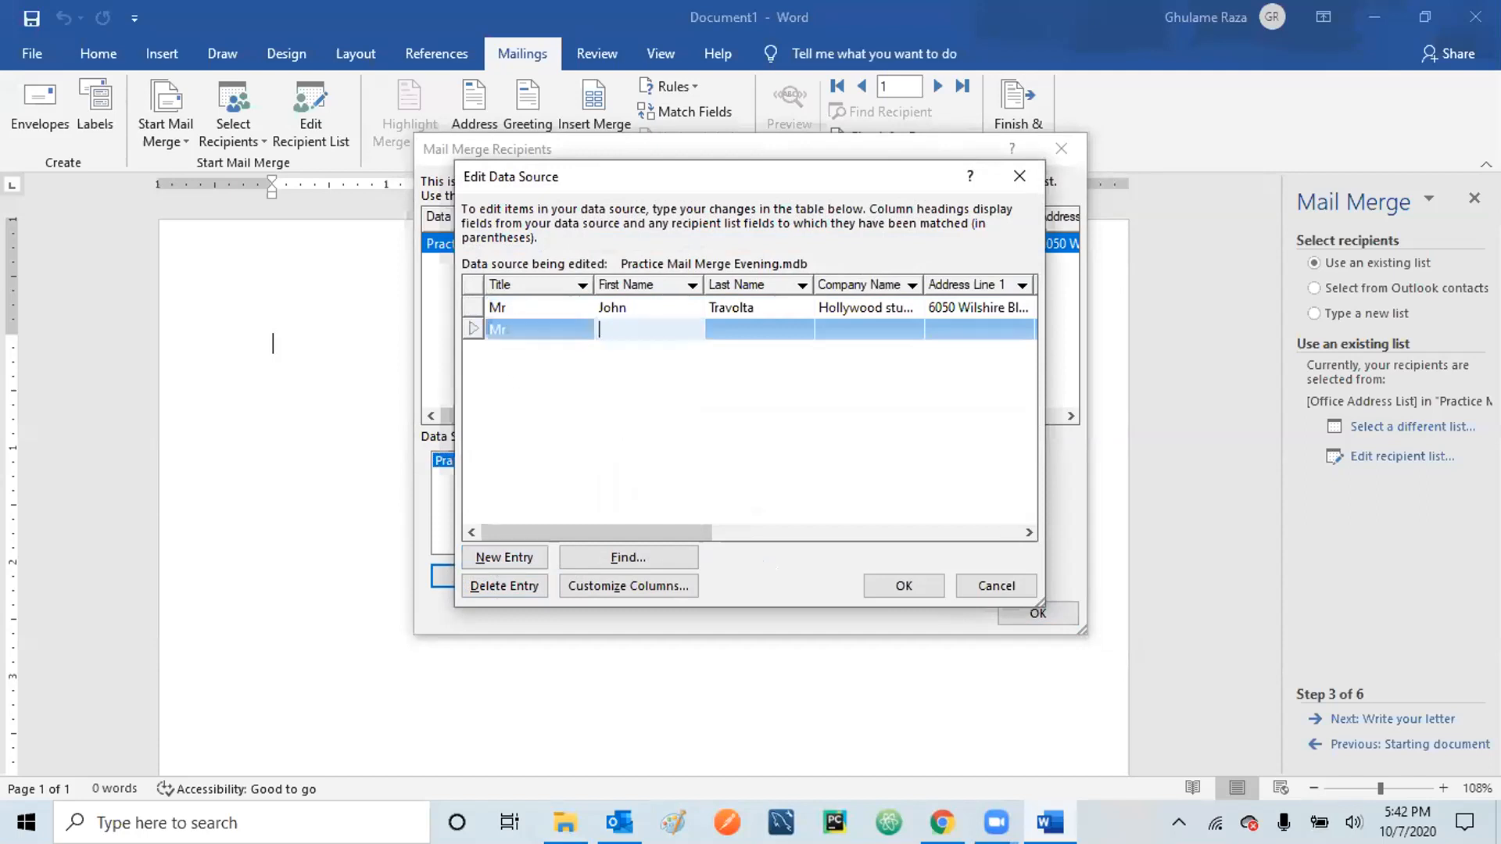
type("Jean")
key("Tab")
type("Vandam")
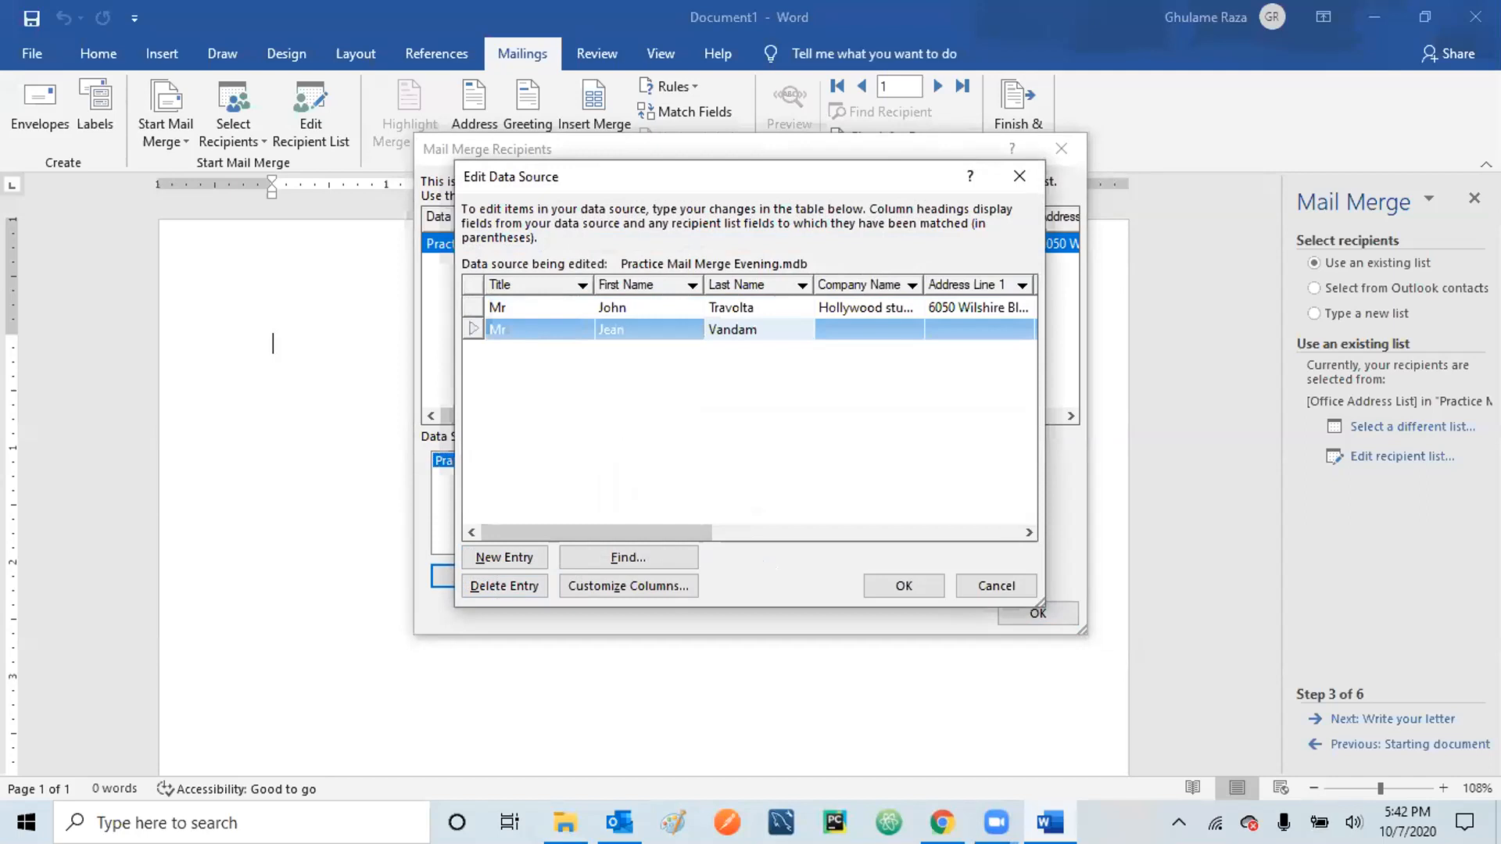
key("Tab")
type("H")
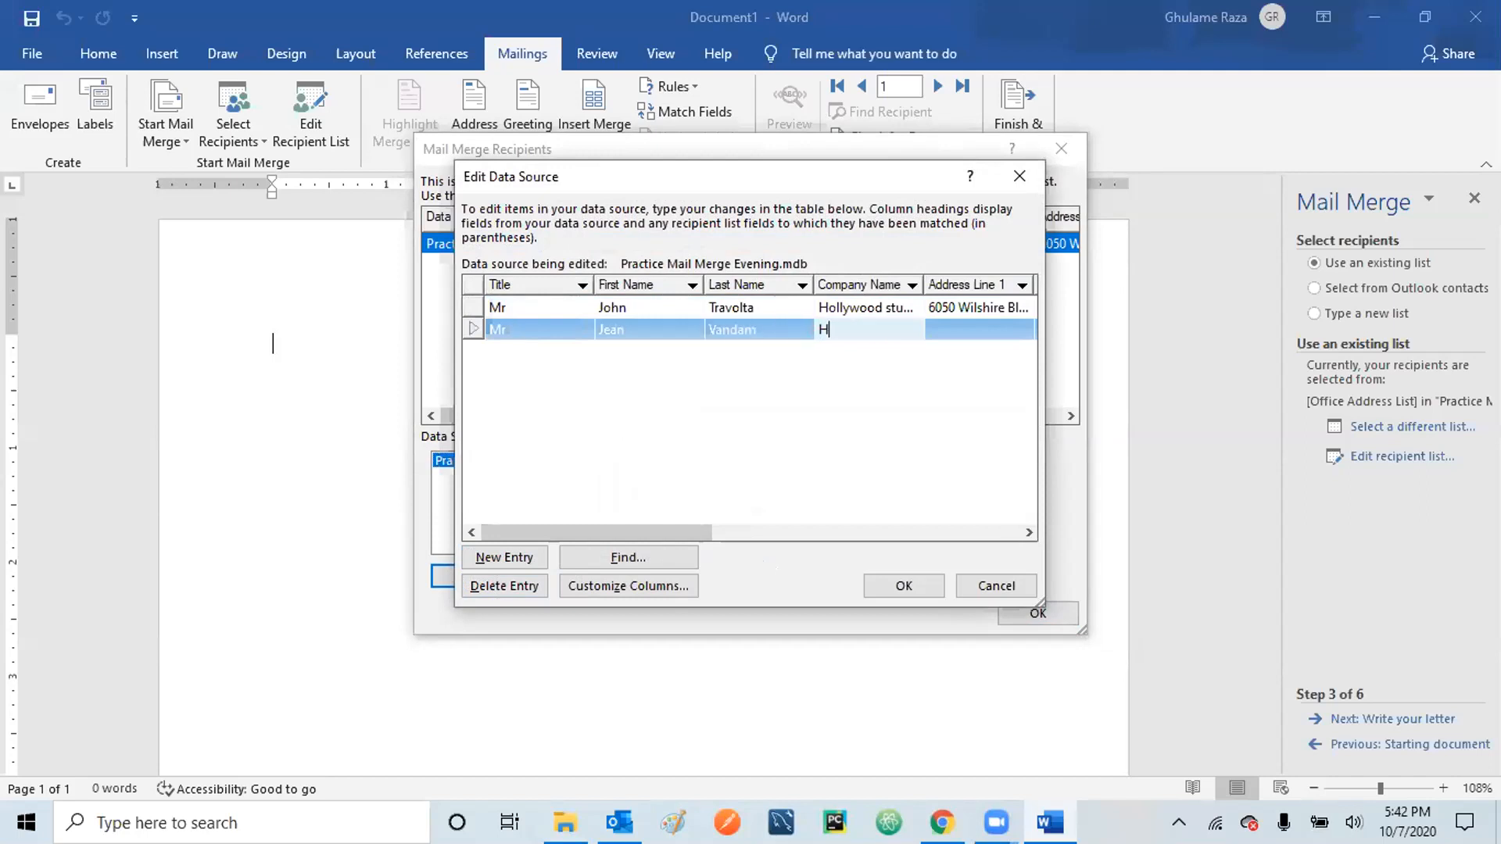
type("ollywo")
type("od studios")
- Fill in the second recipient's street address and apartment number
left_click(1028, 534)
left_click(1028, 534)
left_click(1028, 534)
left_click(1028, 533)
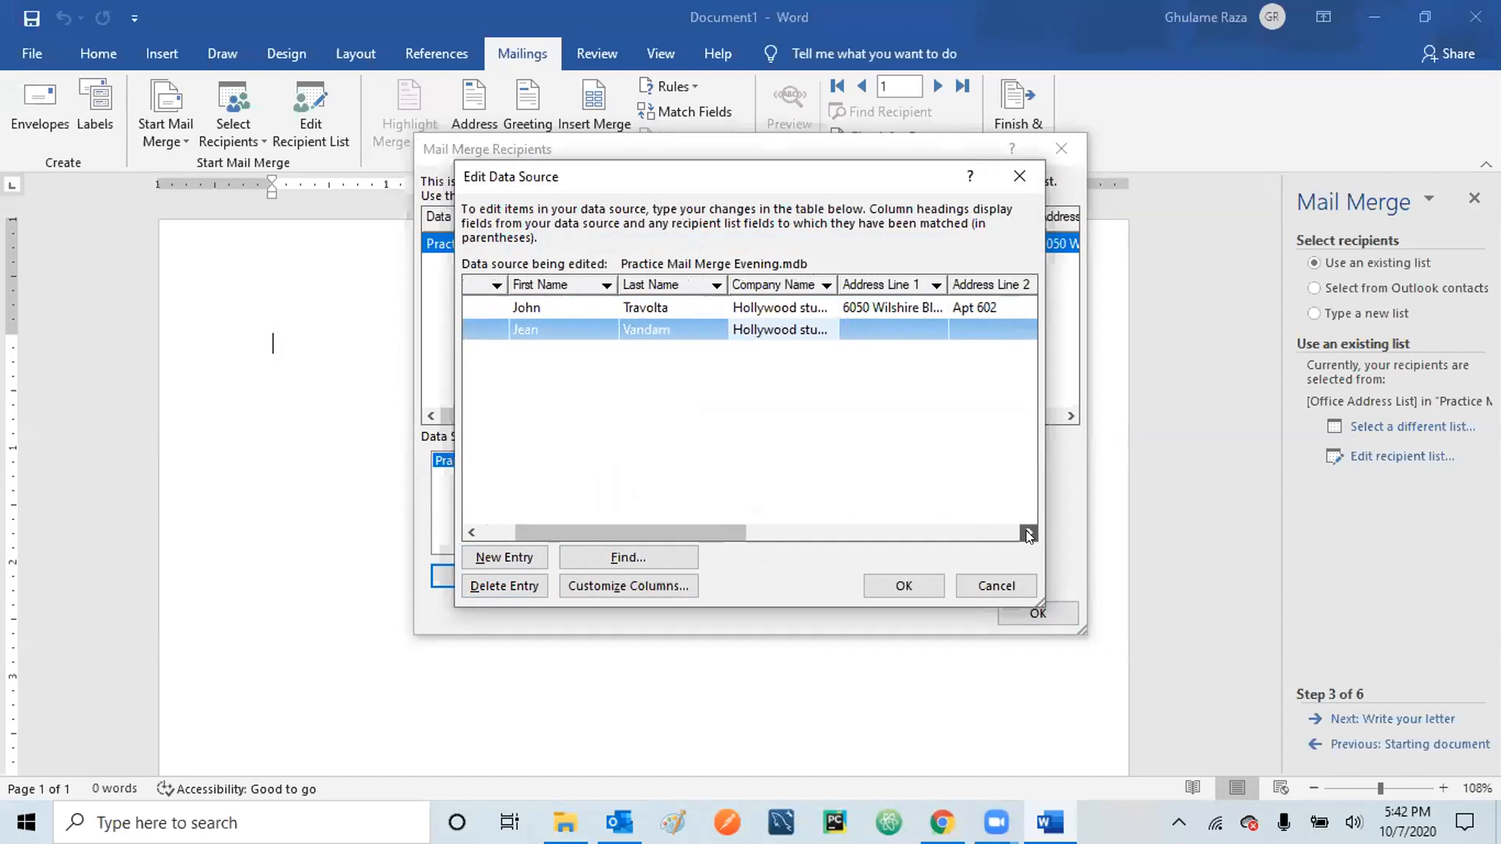
left_click(1028, 534)
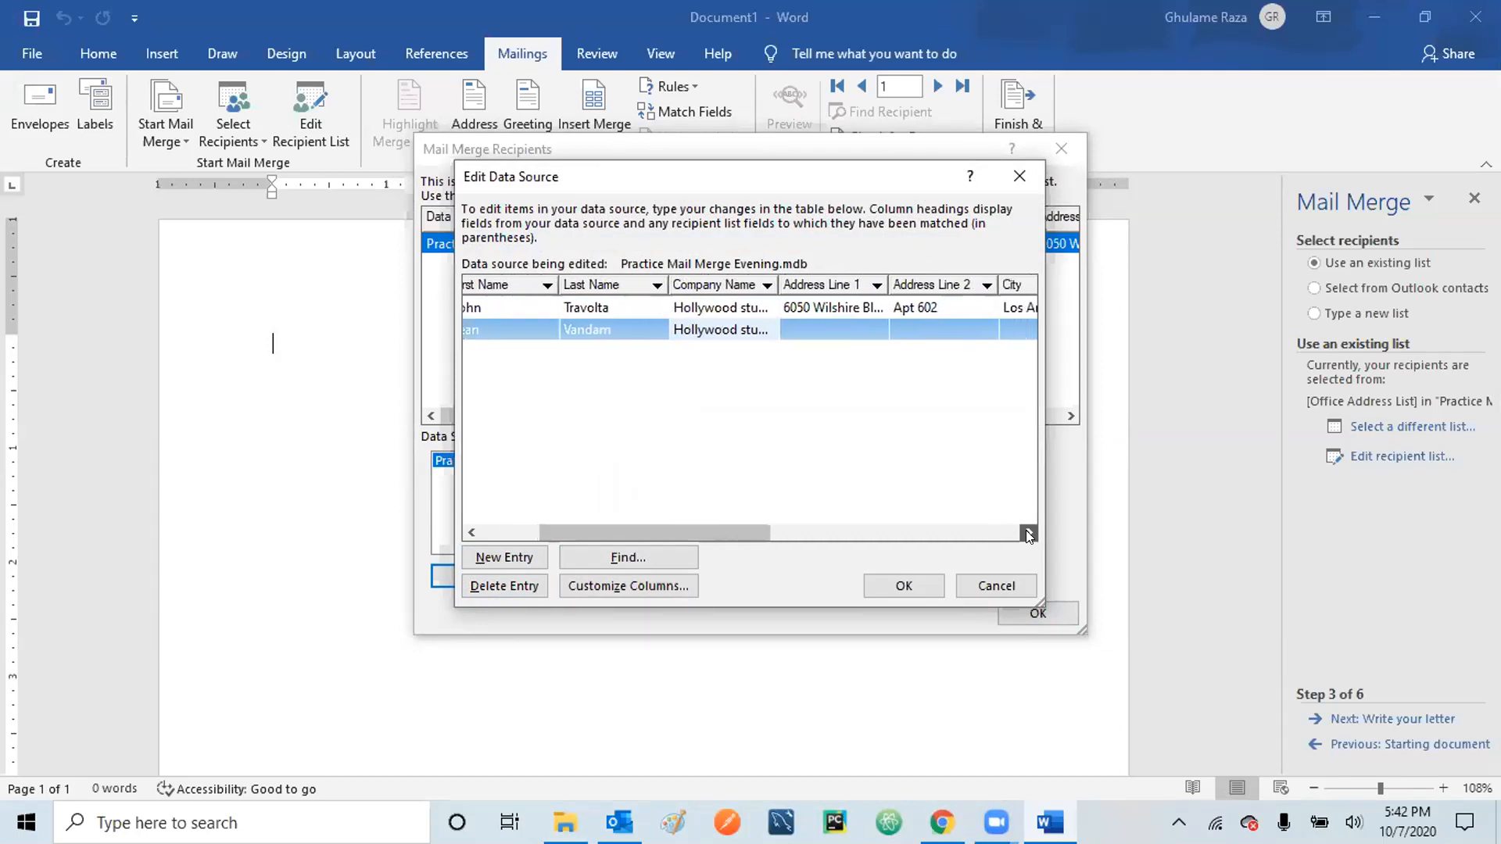
left_click(791, 330)
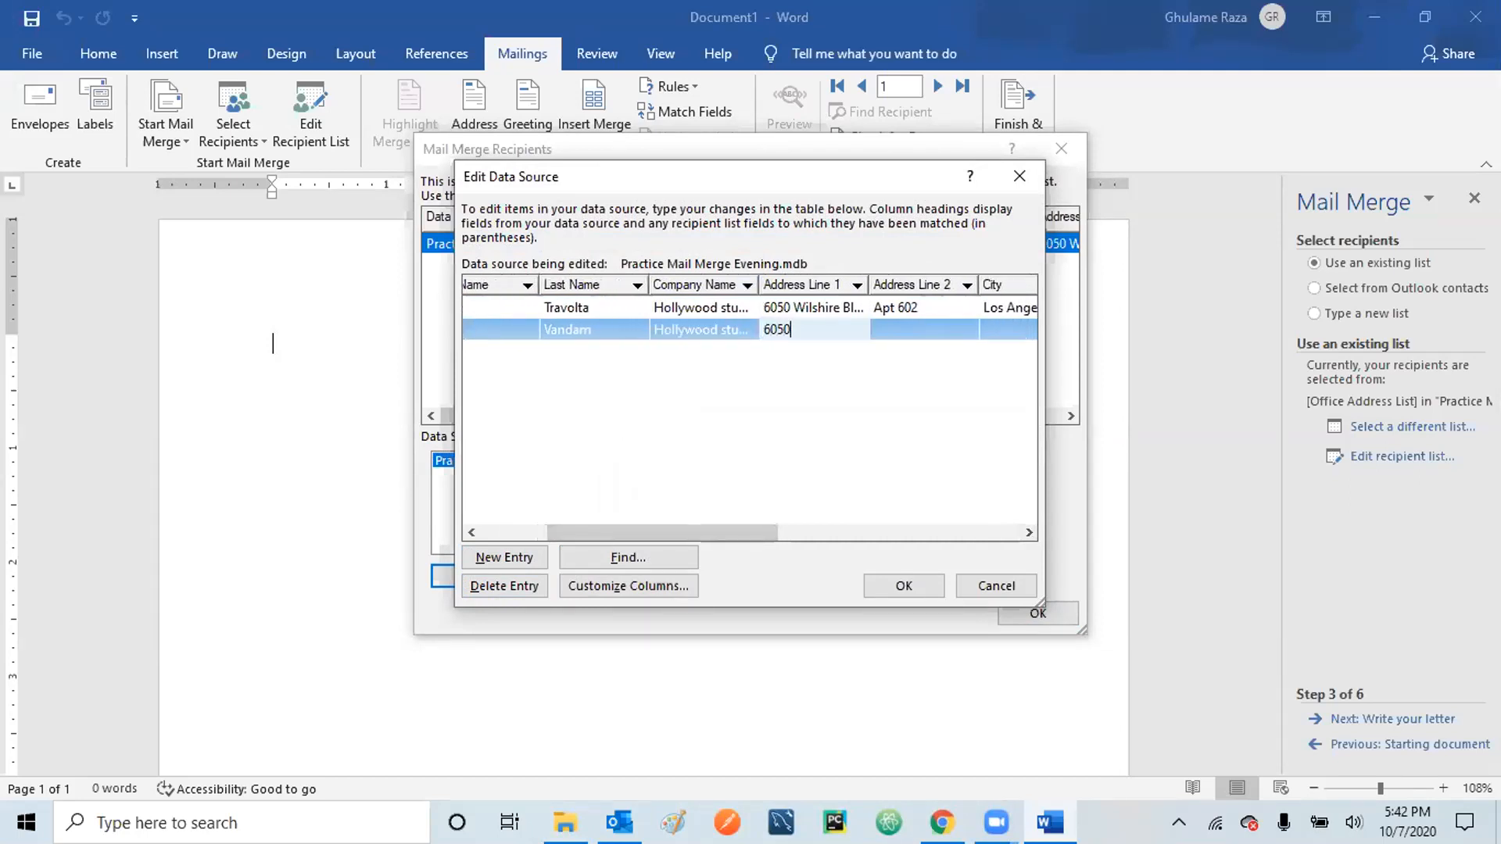
left_click(889, 329)
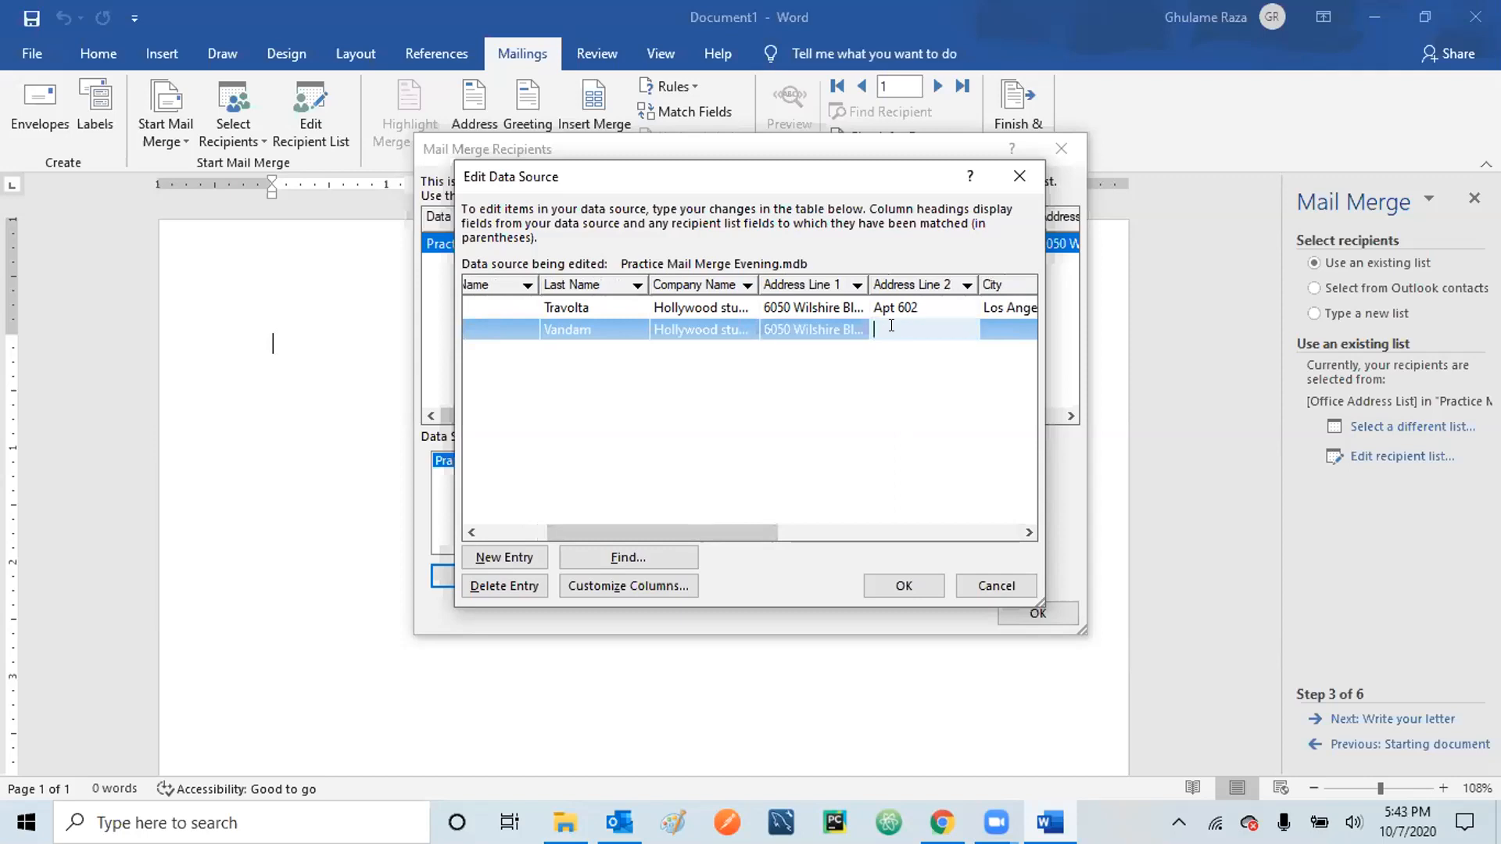
type("Apt 601")
- Complete the second recipient's city, state, ZIP code, country, work phone and e-mail address
key("Tab")
type("Los Angeles")
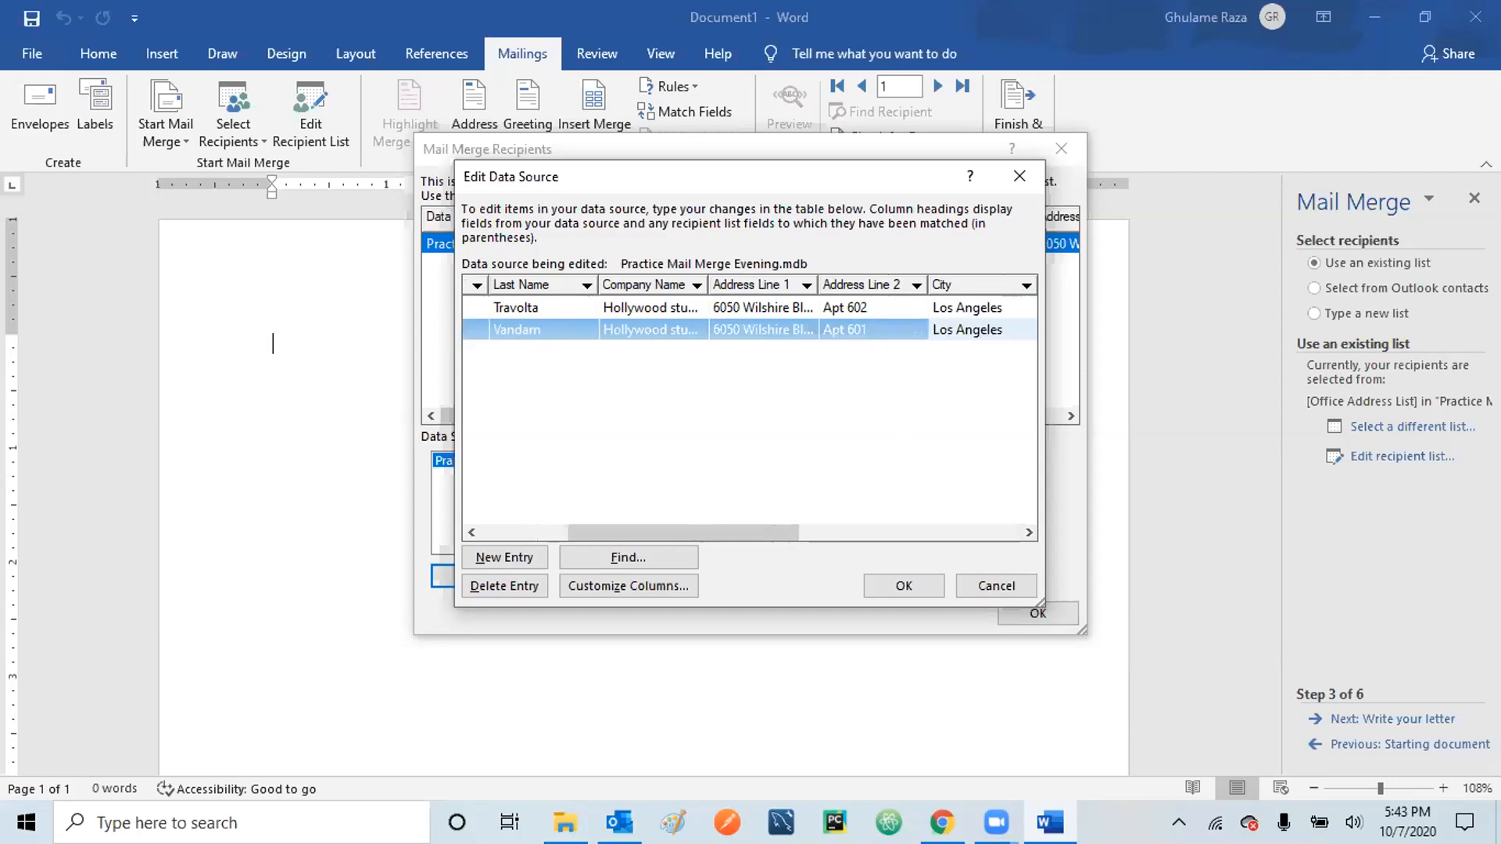
key("Tab")
type("Cal")
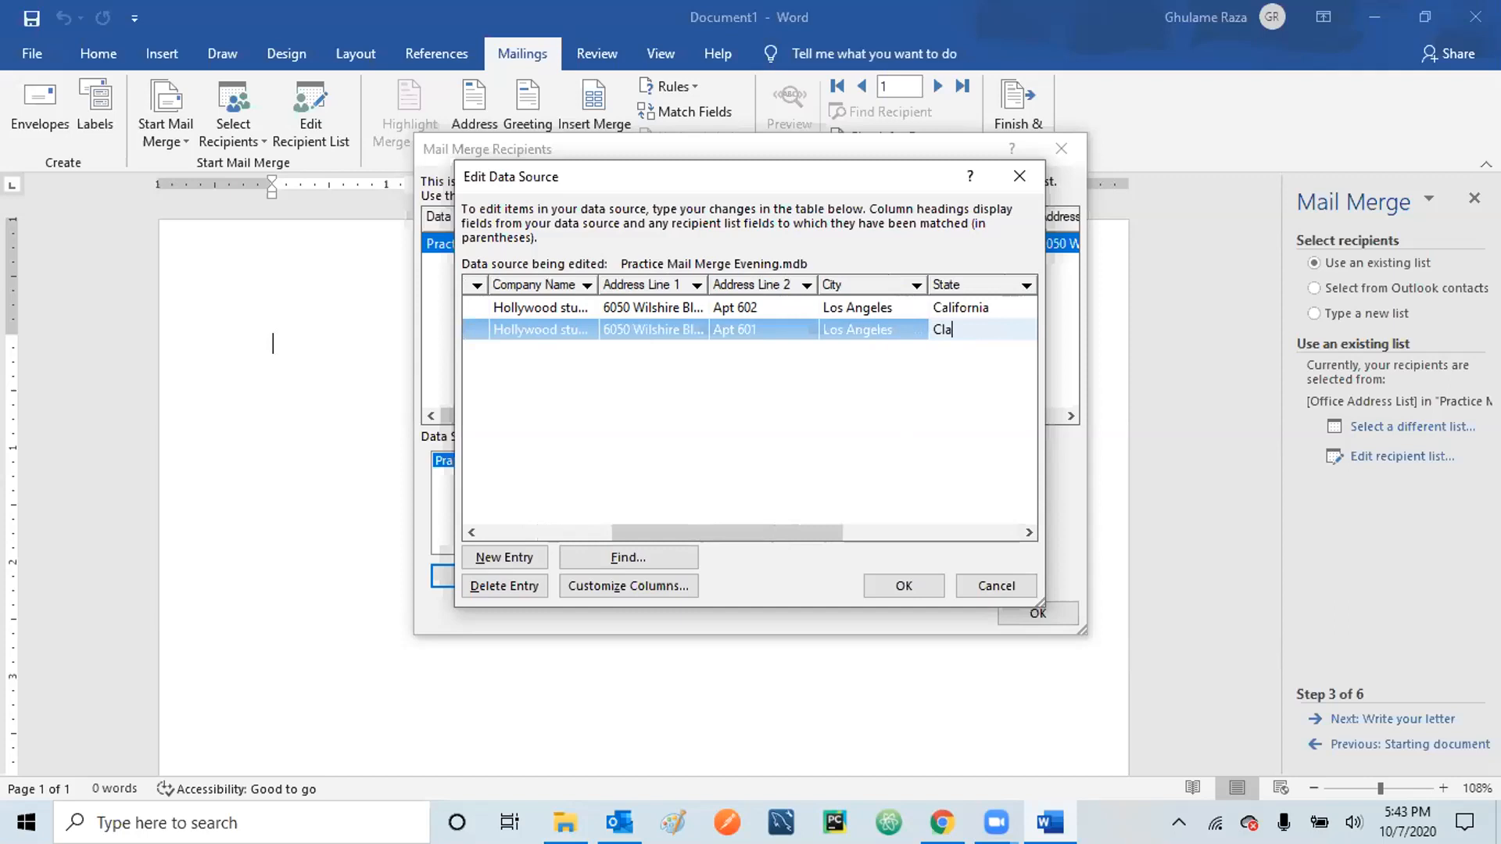
type("ifornia")
key("Tab")
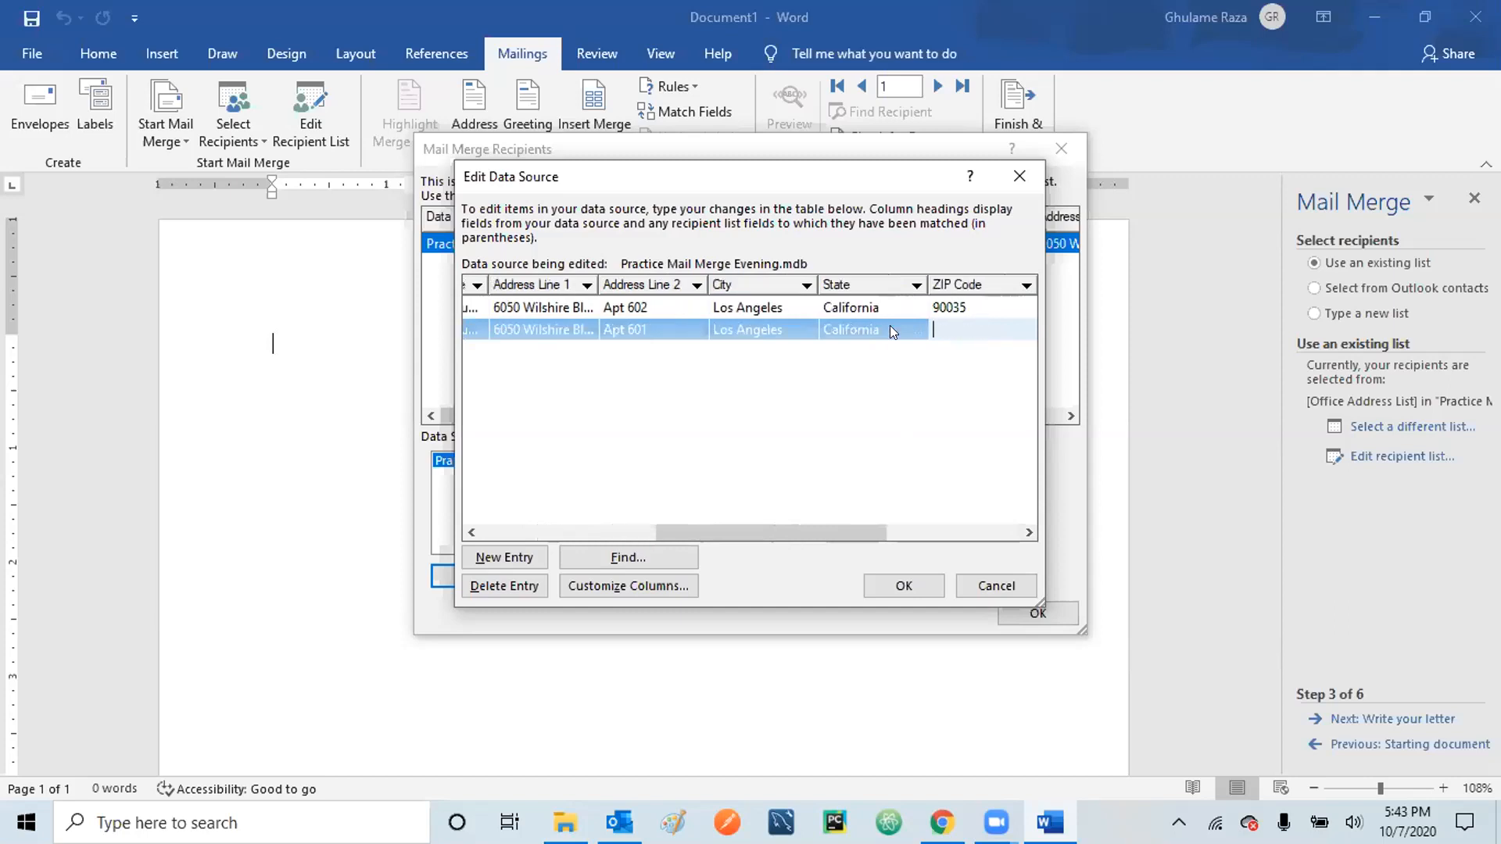
type("90035")
key("Tab")
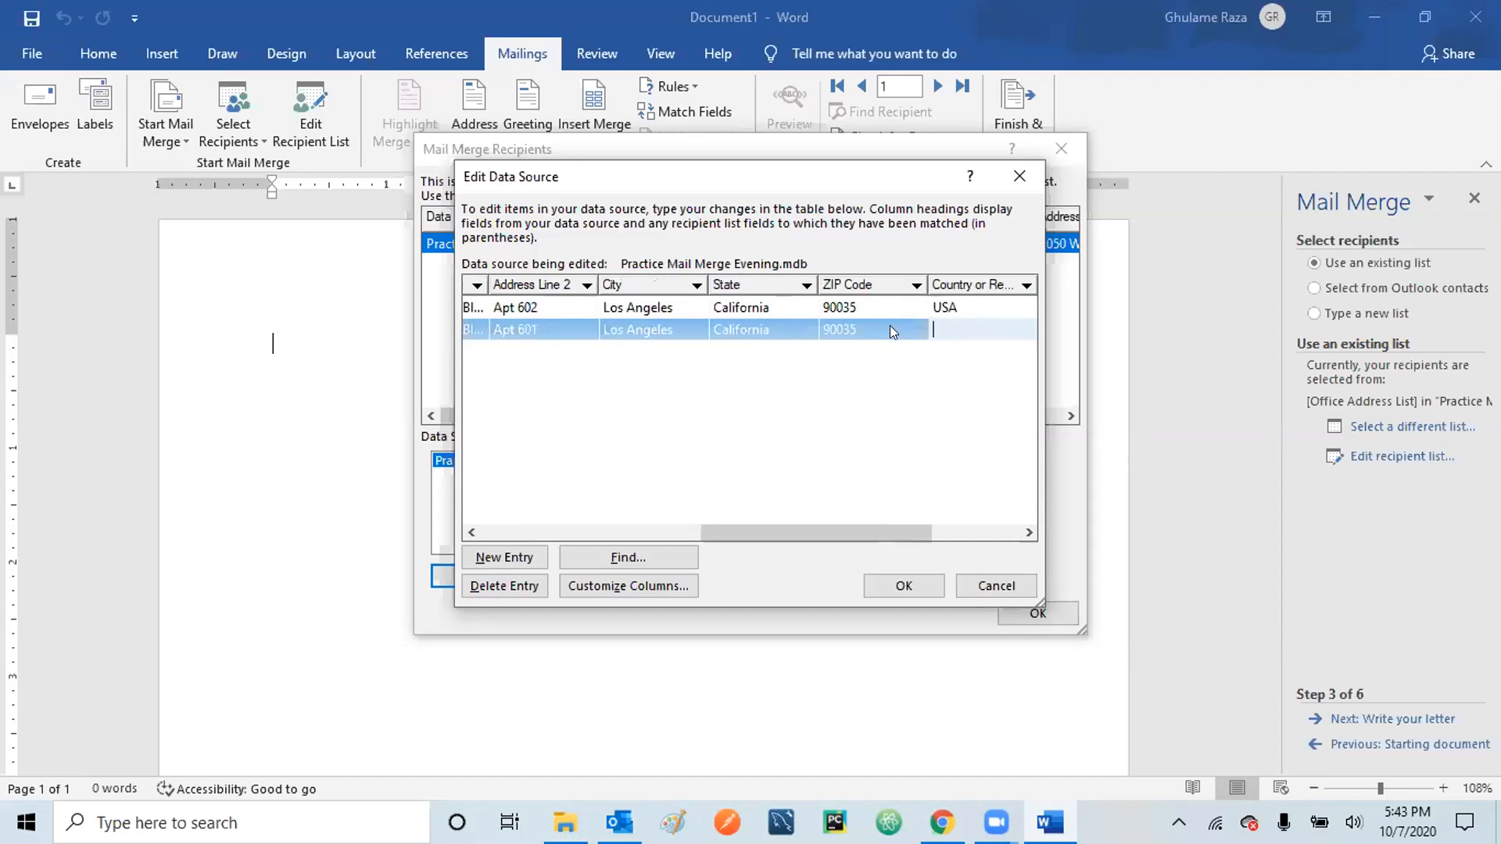
type("USA")
key("Tab")
type("1")
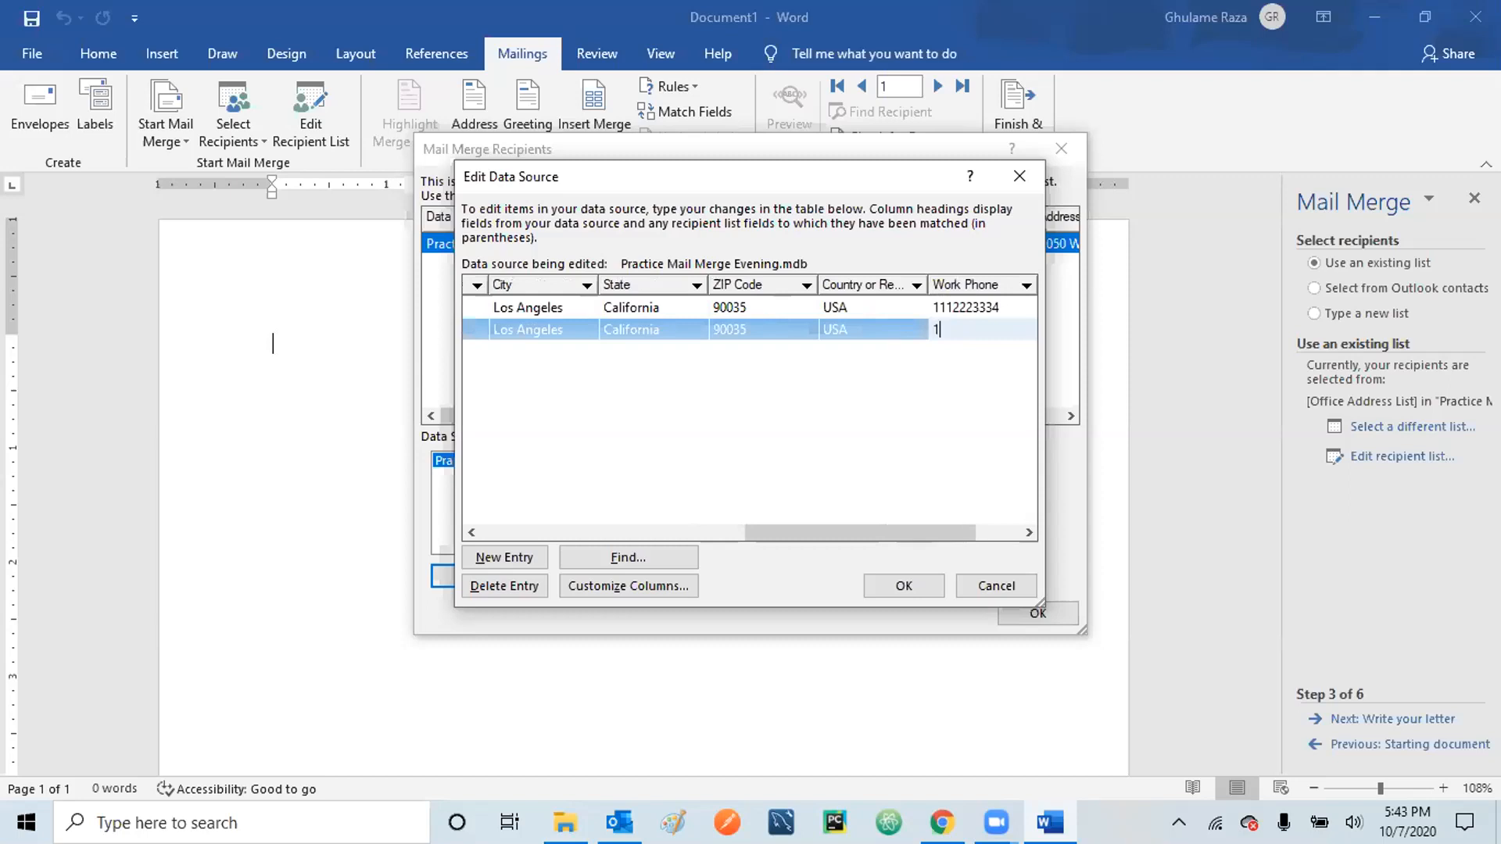
type("112223335")
key("Tab")
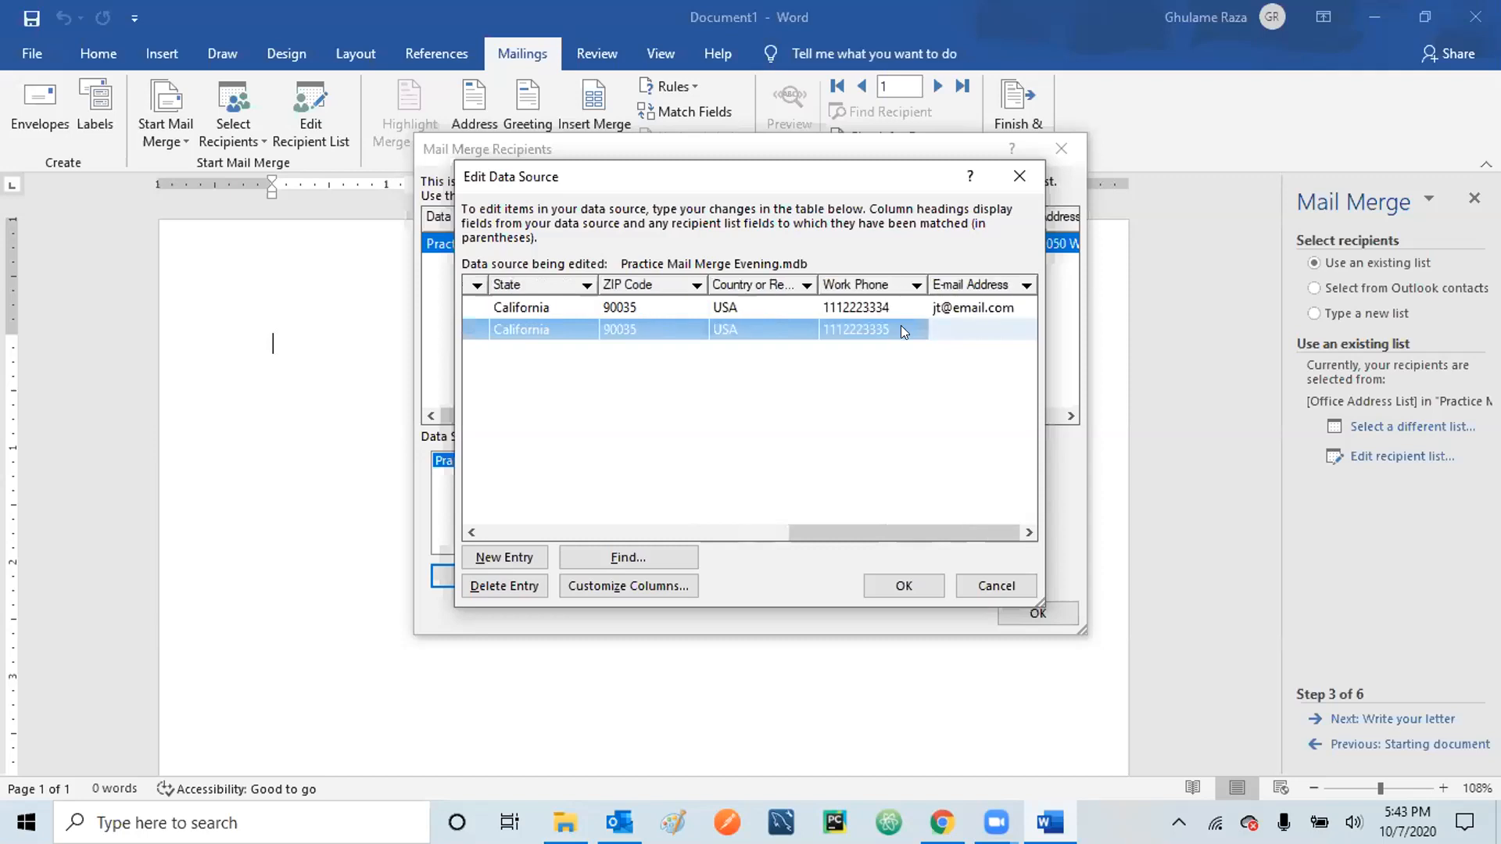
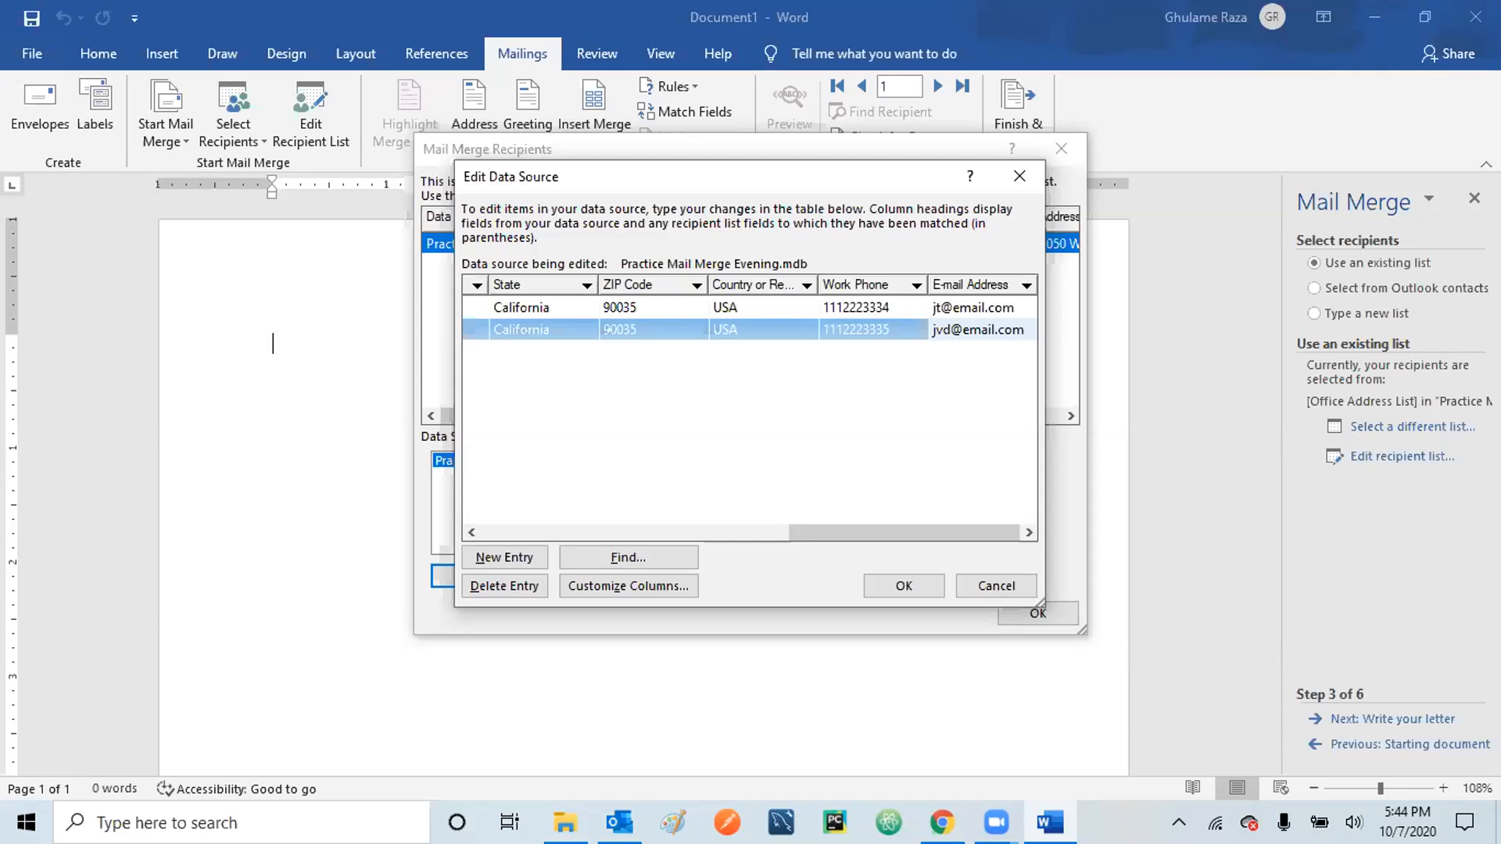
- Start a third recipient row with title Ms, the recipient's full name, company Hollywood studios and street address
key("Tab")
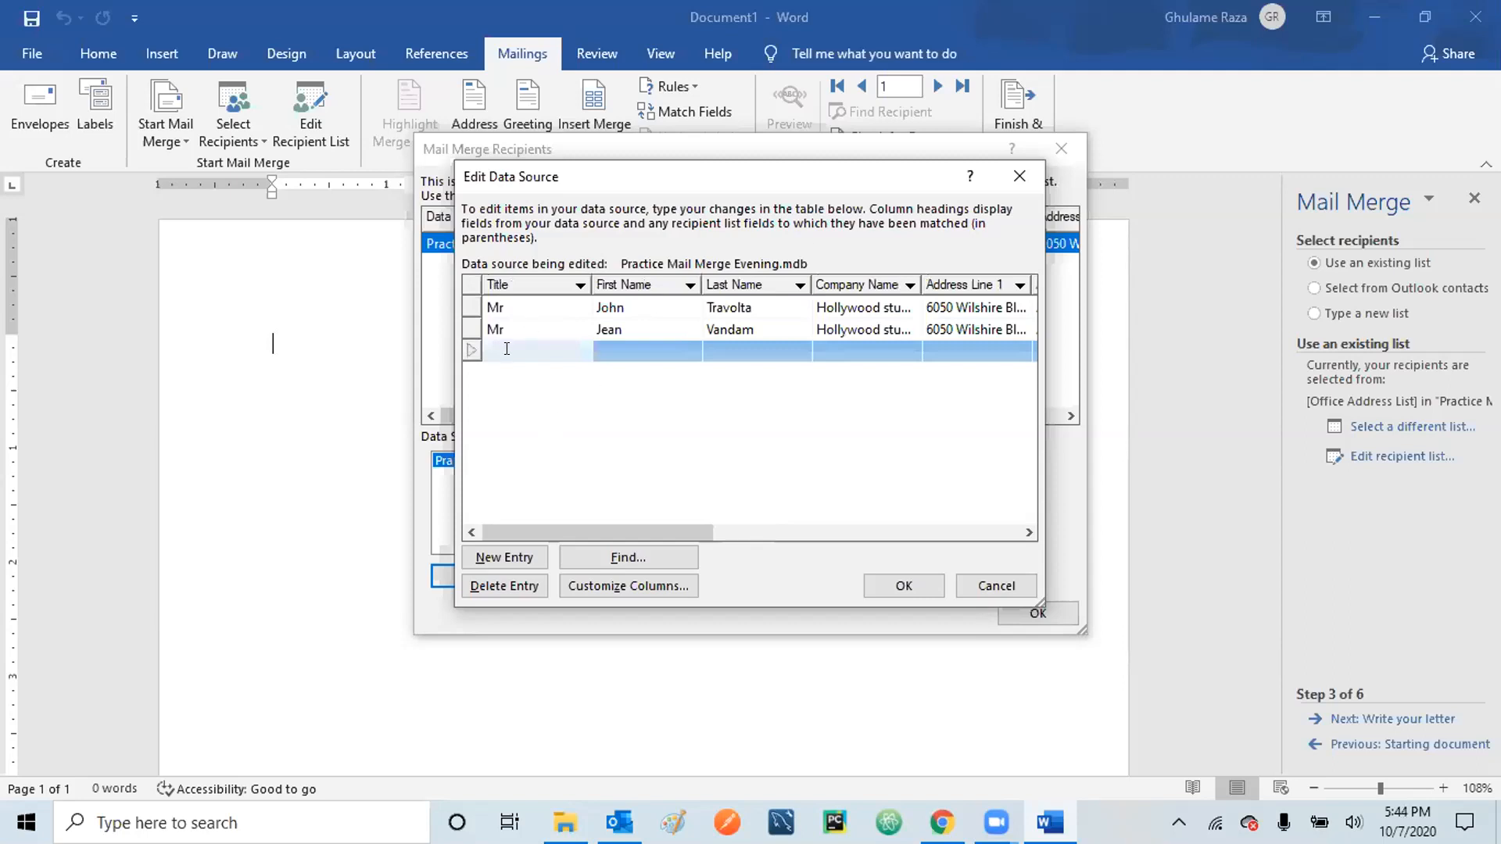
type("Ms")
left_click(625, 351)
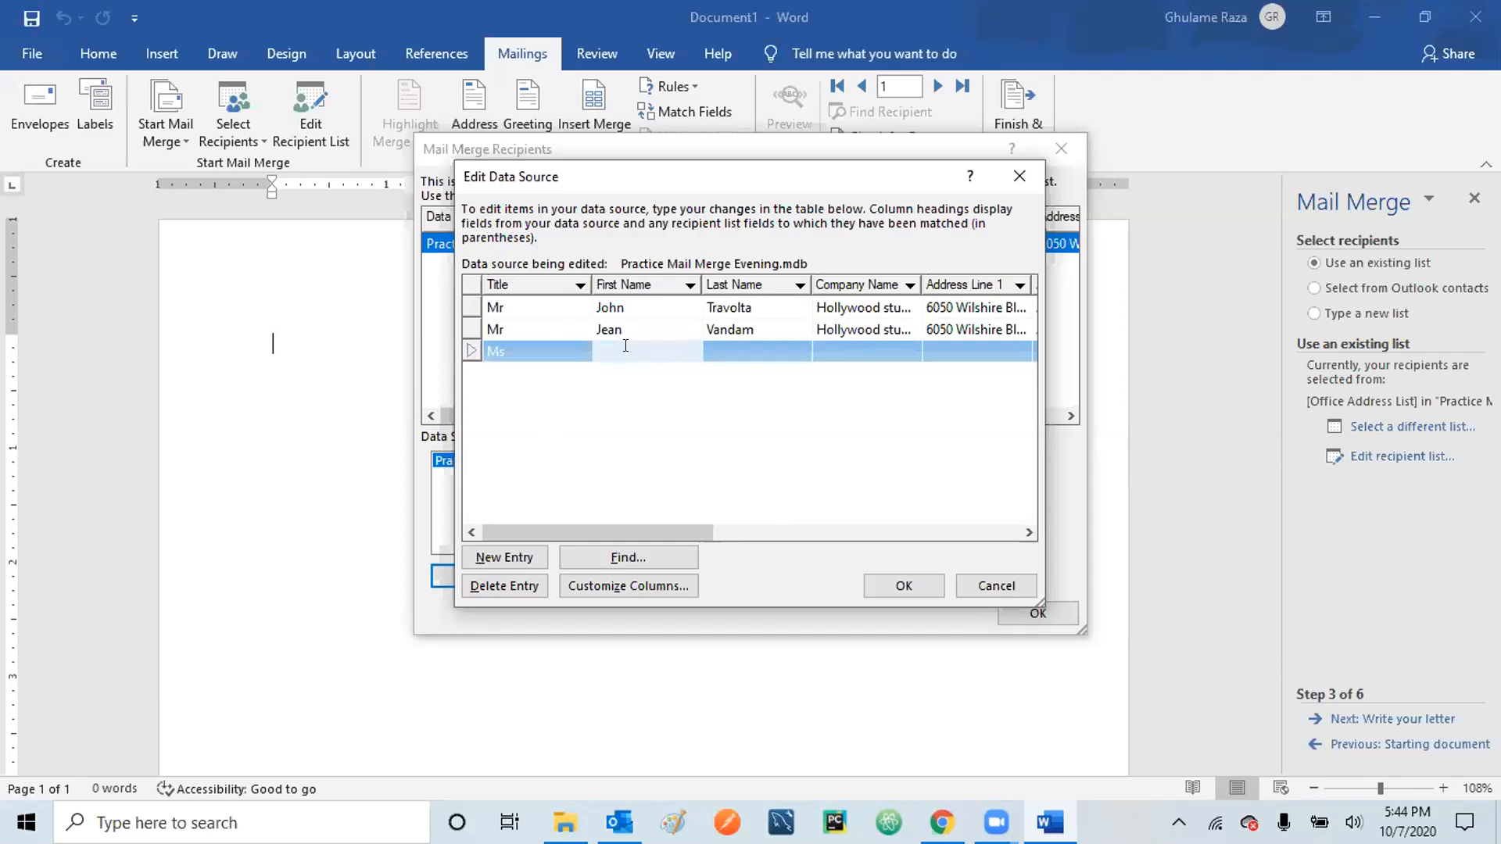
type("Marlin")
key("Tab")
type("Monroe")
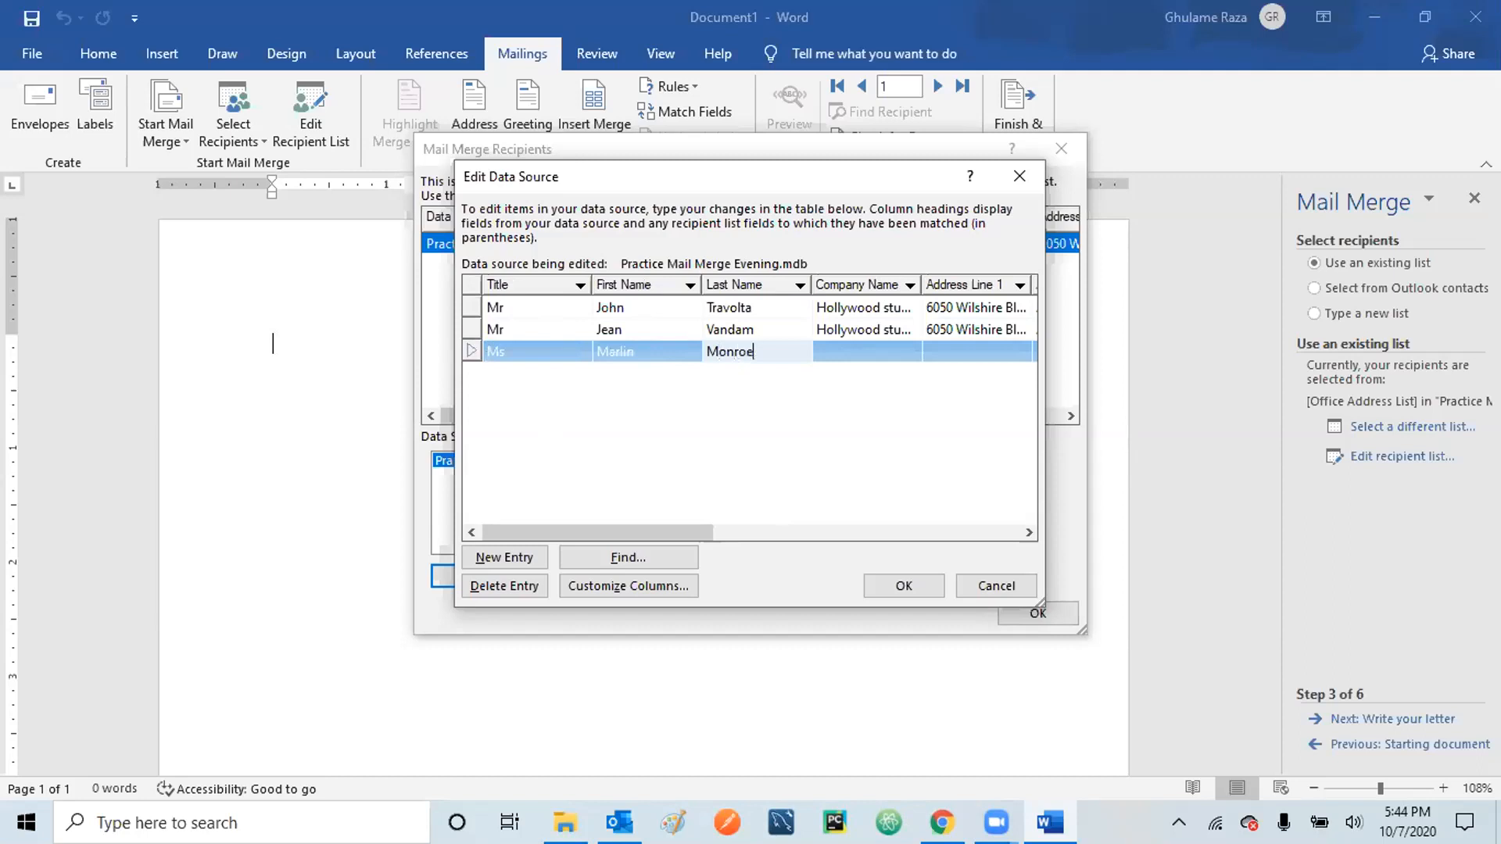
left_click(834, 360)
type("Hol")
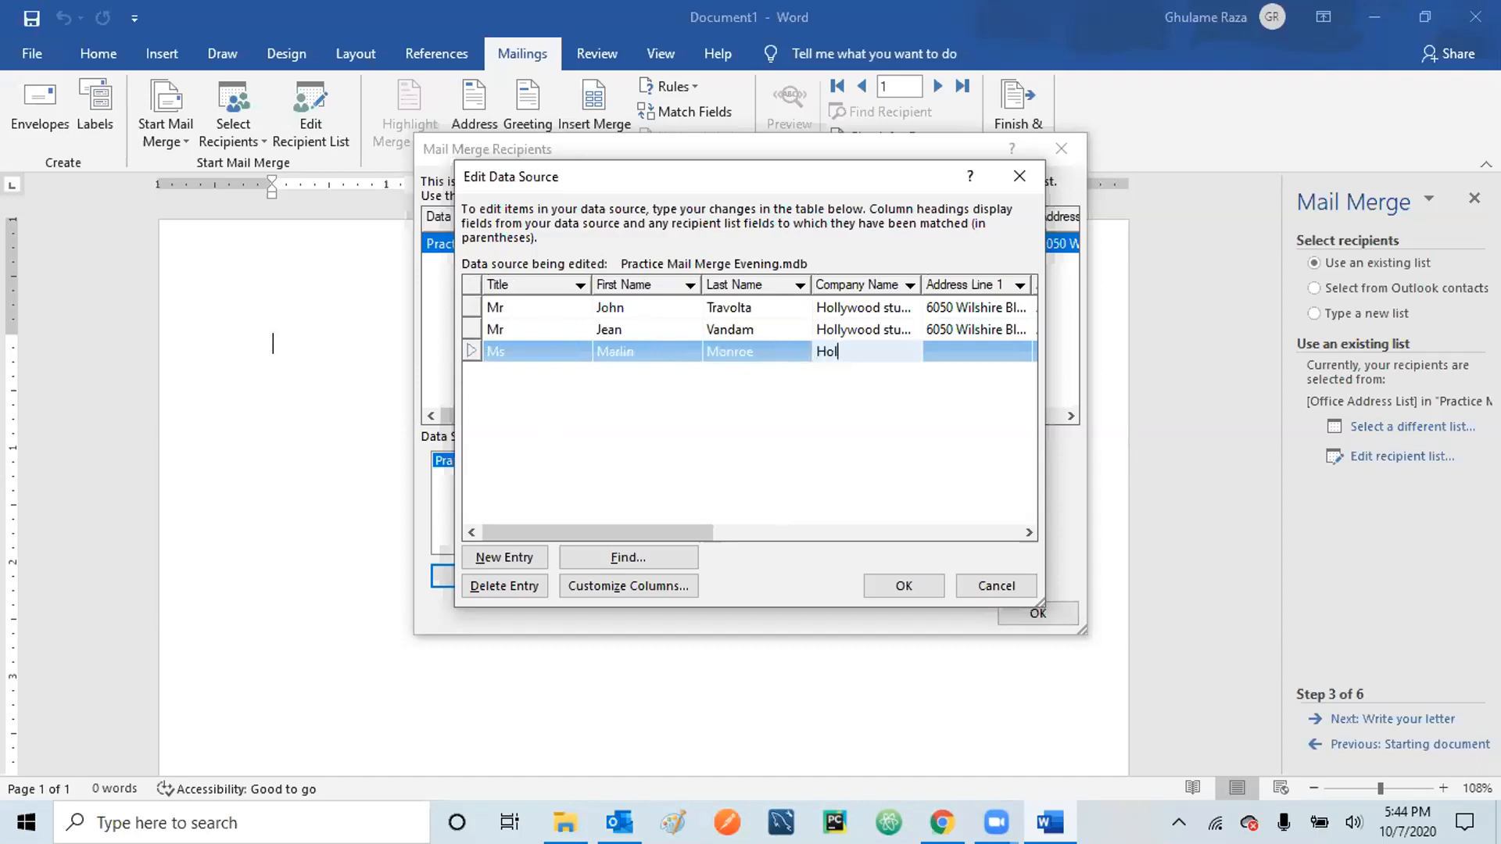
type("lywood studios")
left_click(950, 344)
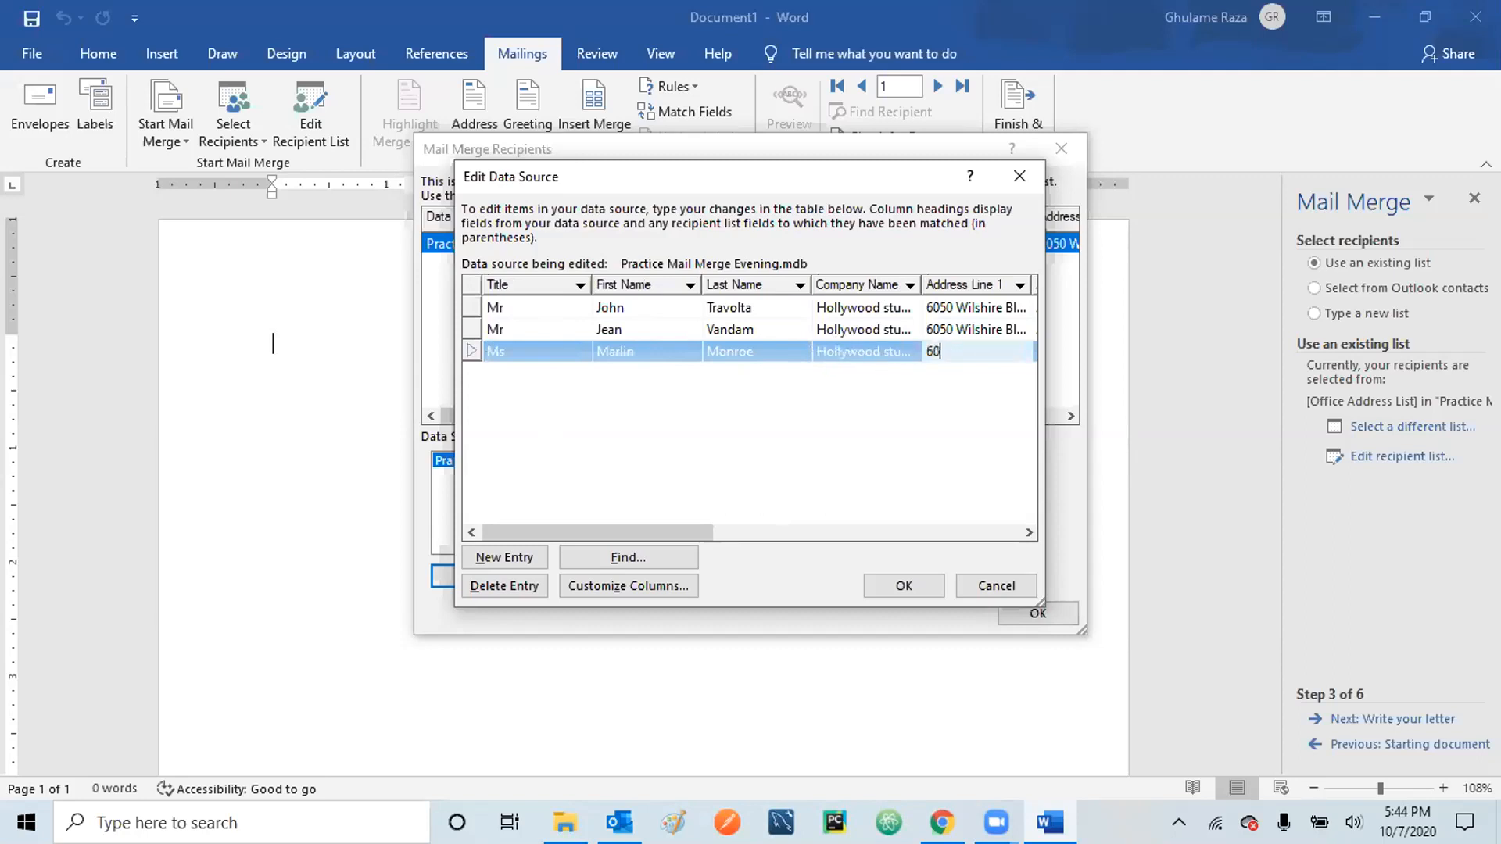
- Fill in the third recipient's second address line and city
left_click(1027, 533)
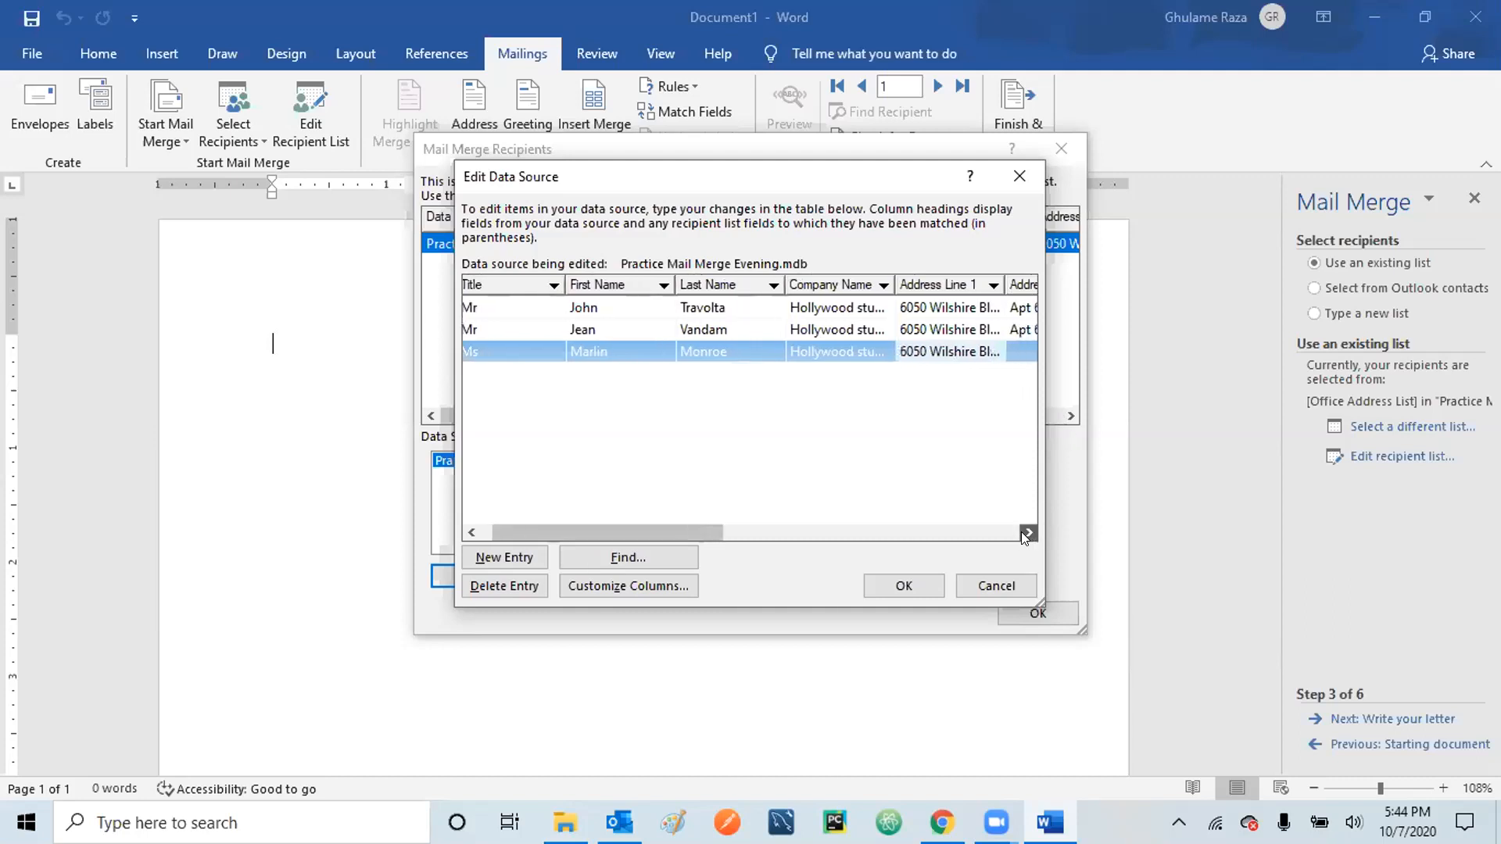
left_click(1027, 533)
left_click(1027, 533)
left_click(1028, 533)
left_click(1027, 533)
left_click(1028, 533)
left_click(1027, 534)
left_click(1027, 533)
left_click(1027, 534)
left_click(1027, 533)
left_click(860, 350)
type("Apt 603")
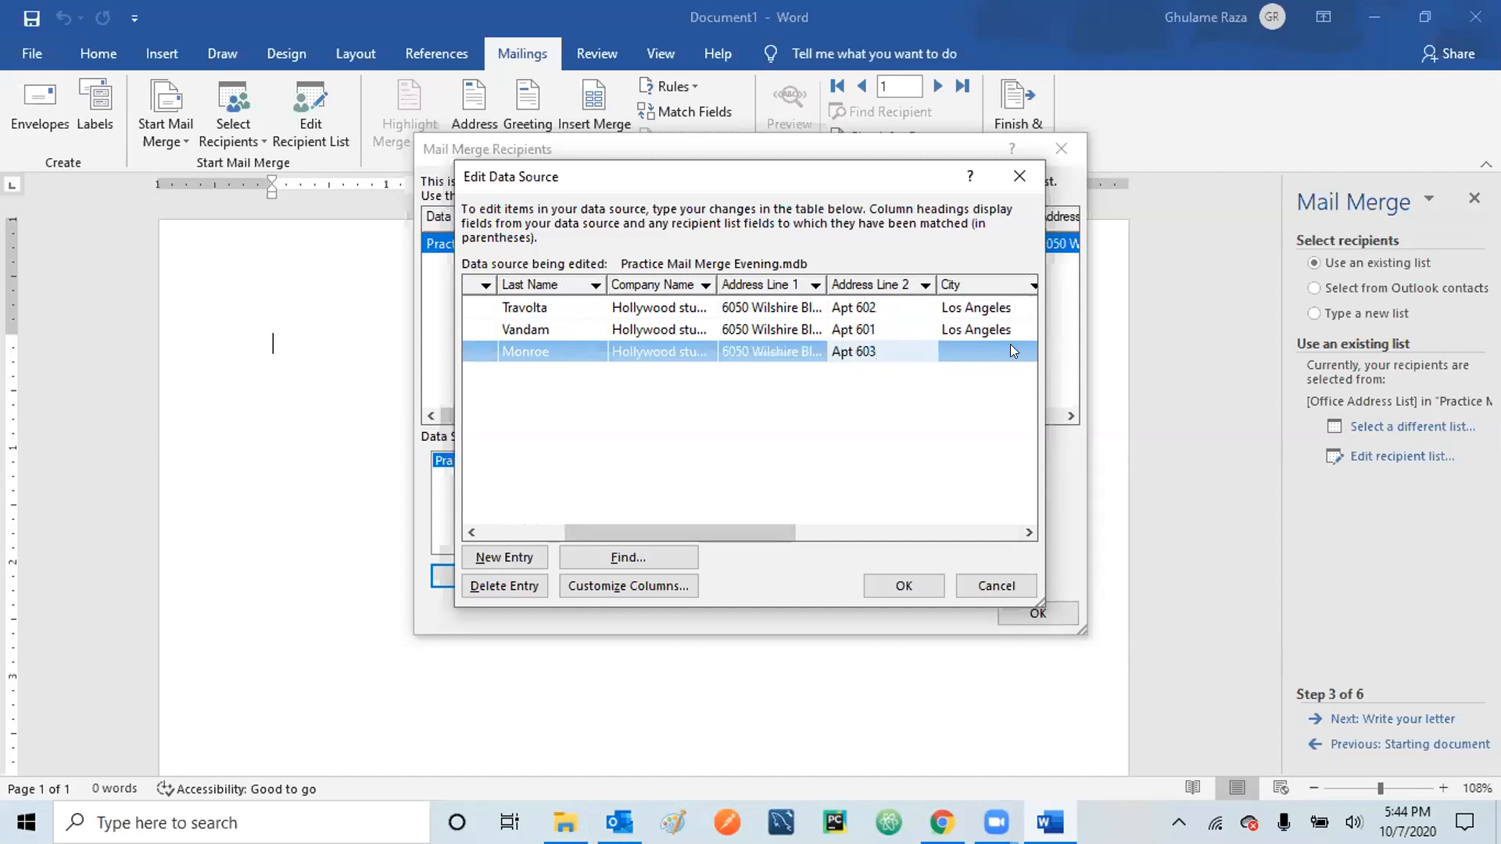
key("Tab")
type("Los ")
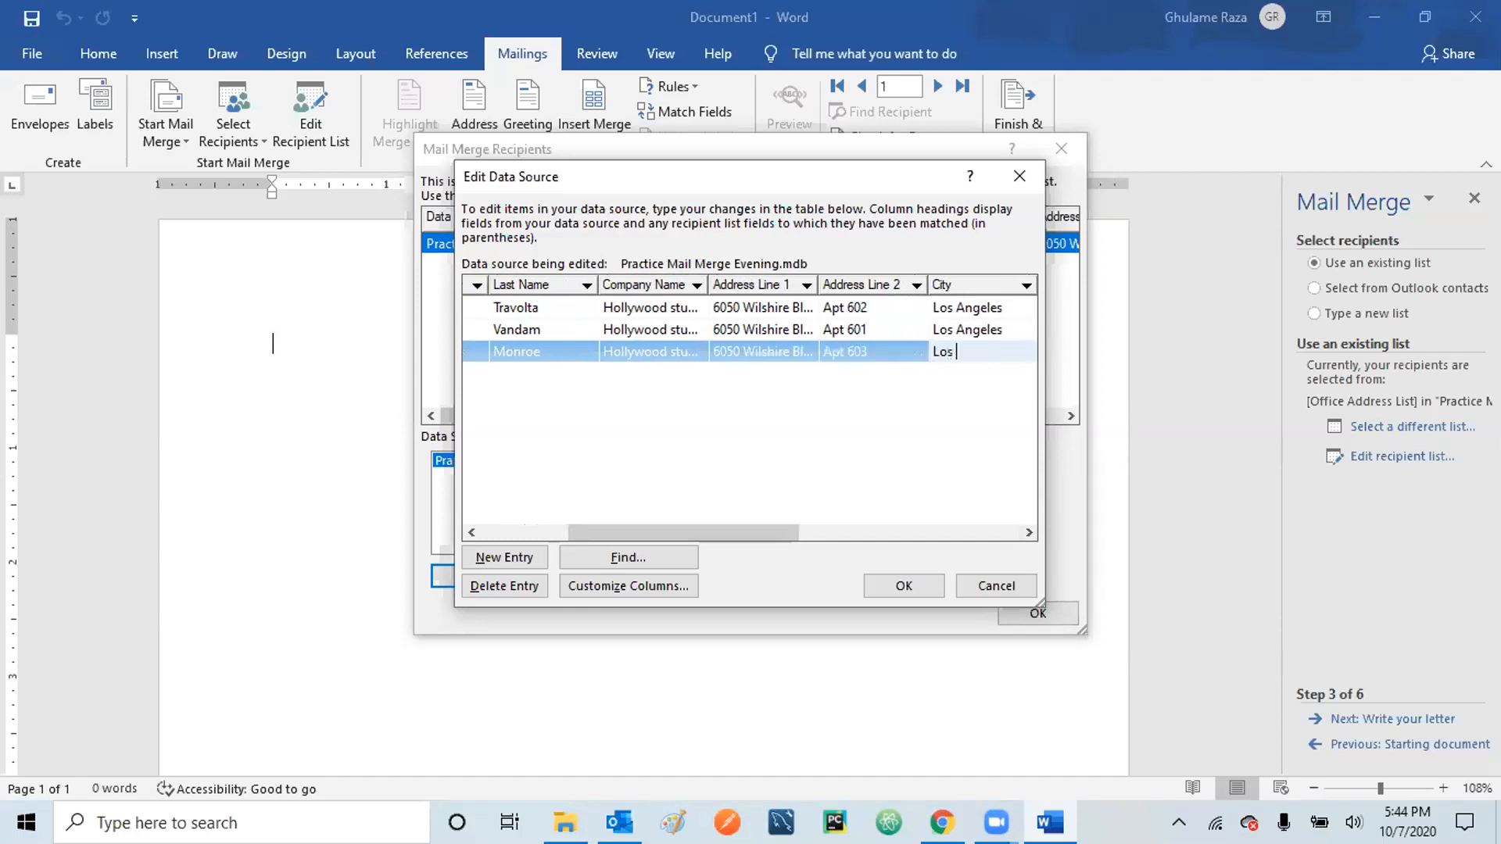
type("Angeles")
- Add the third recipient's state, ZIP code, country USA, work phone number and e-mail address
left_click(1029, 534)
left_click(1029, 533)
left_click(1029, 534)
left_click(1028, 533)
left_click(1028, 533)
left_click(1029, 533)
left_click(1029, 533)
left_click(1028, 533)
left_click(1028, 533)
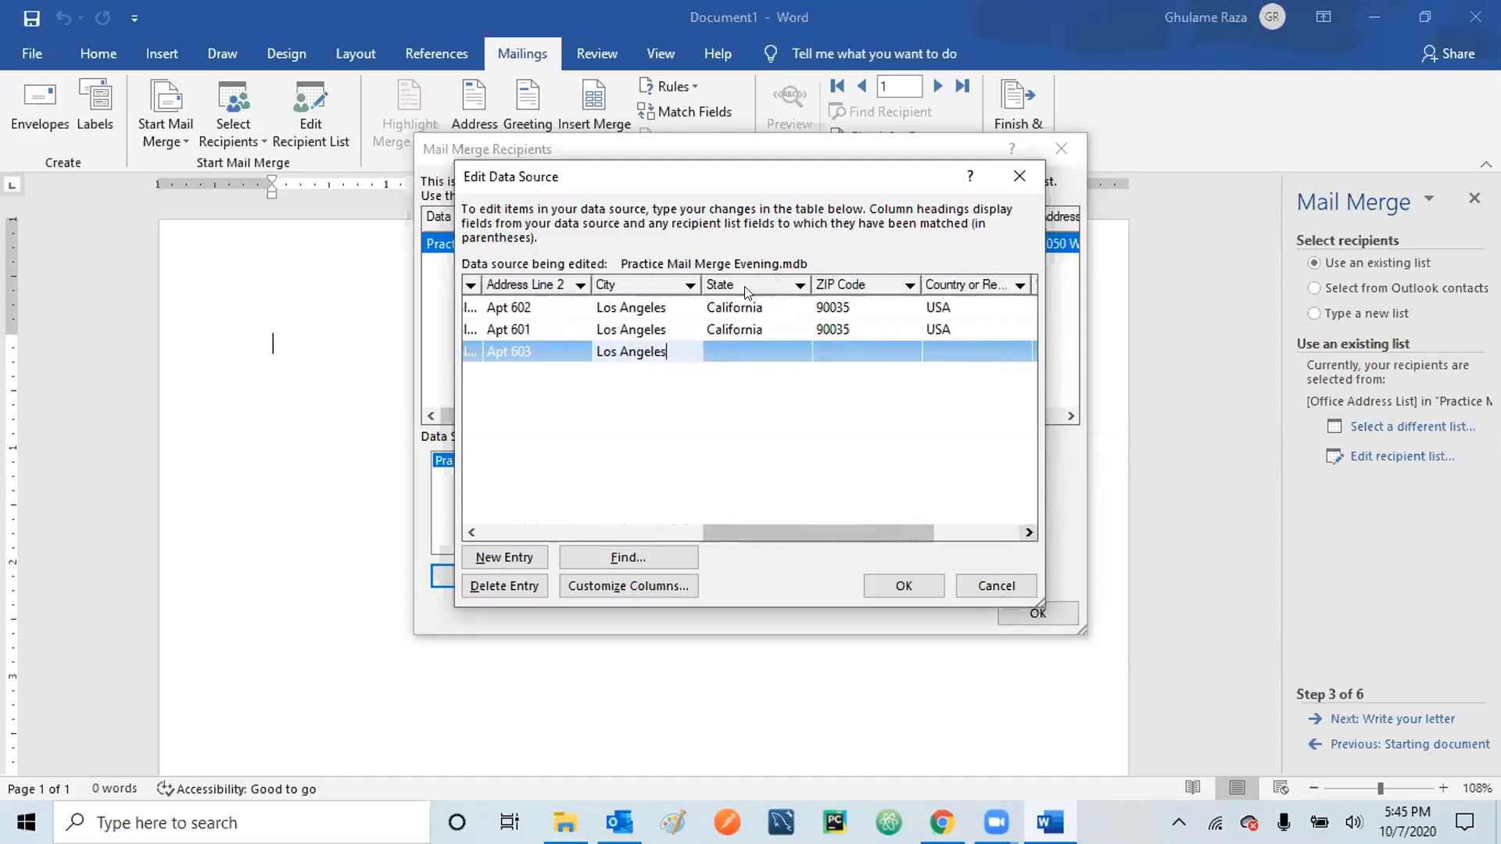
left_click(730, 344)
type("California")
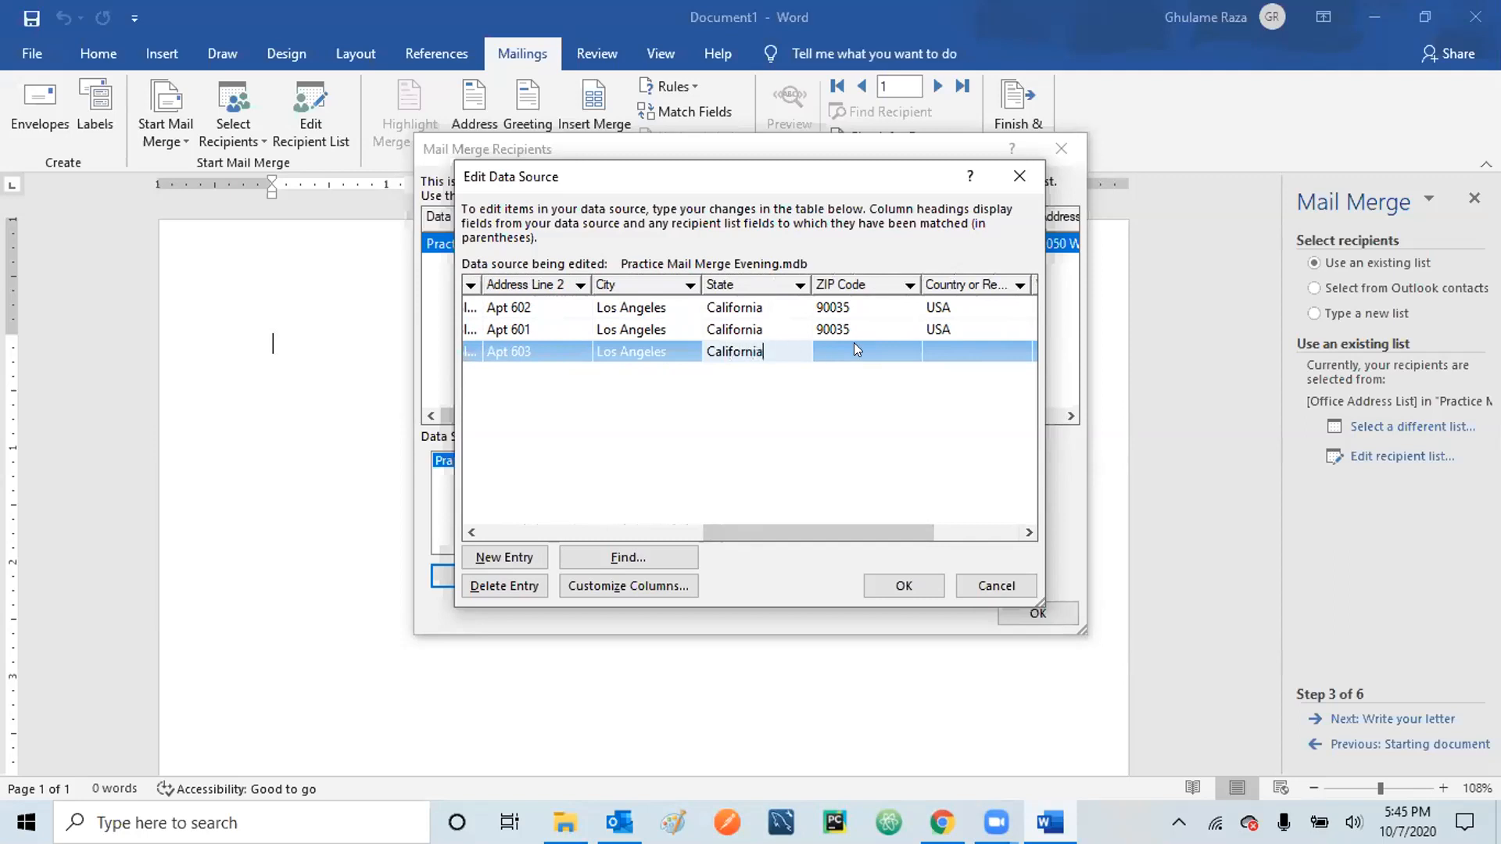
left_click(854, 344)
type("90035")
left_click(984, 348)
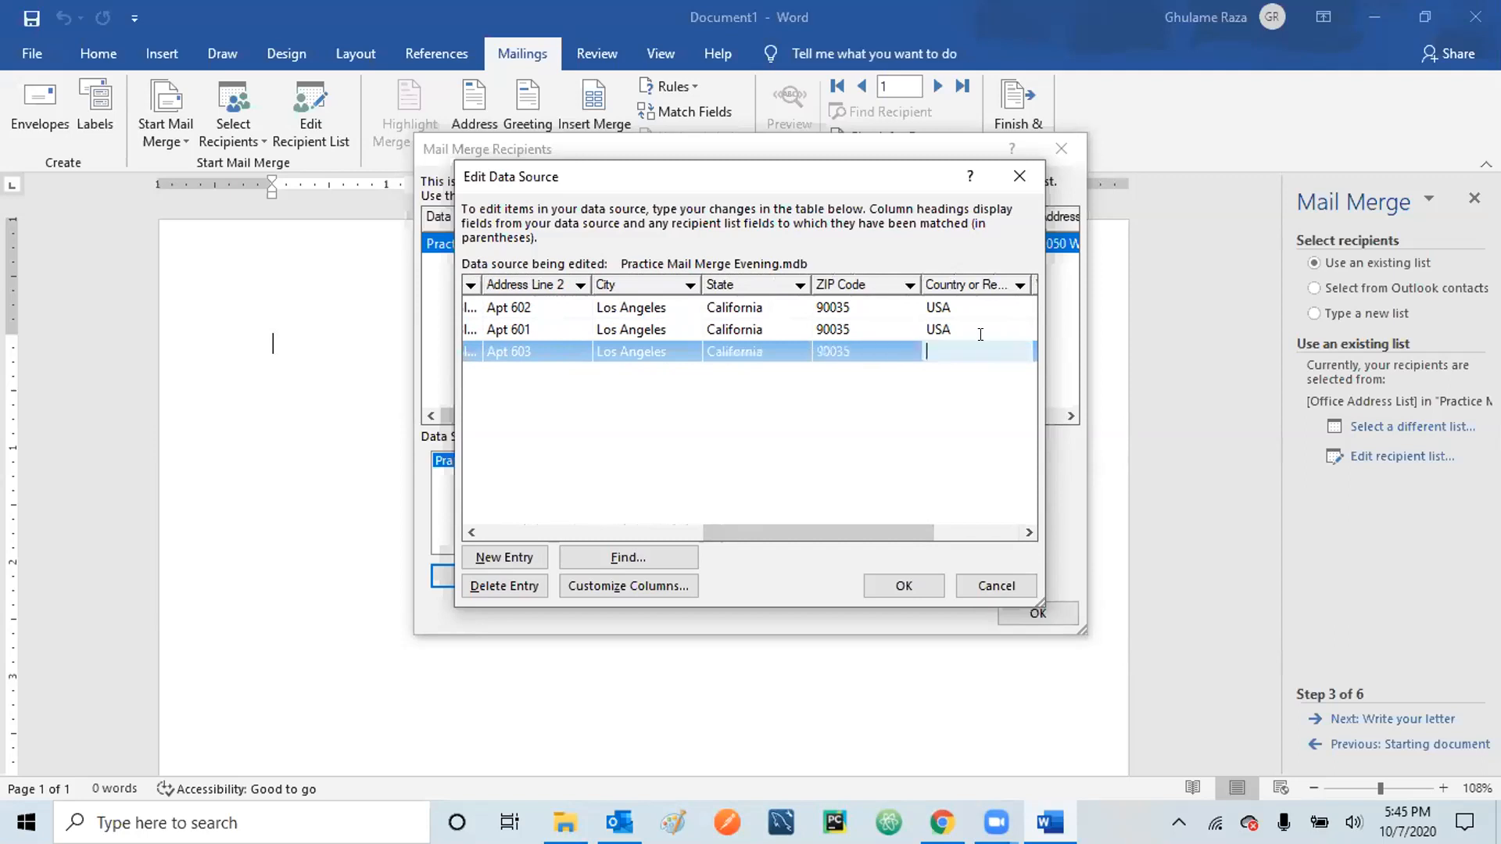
type("USA")
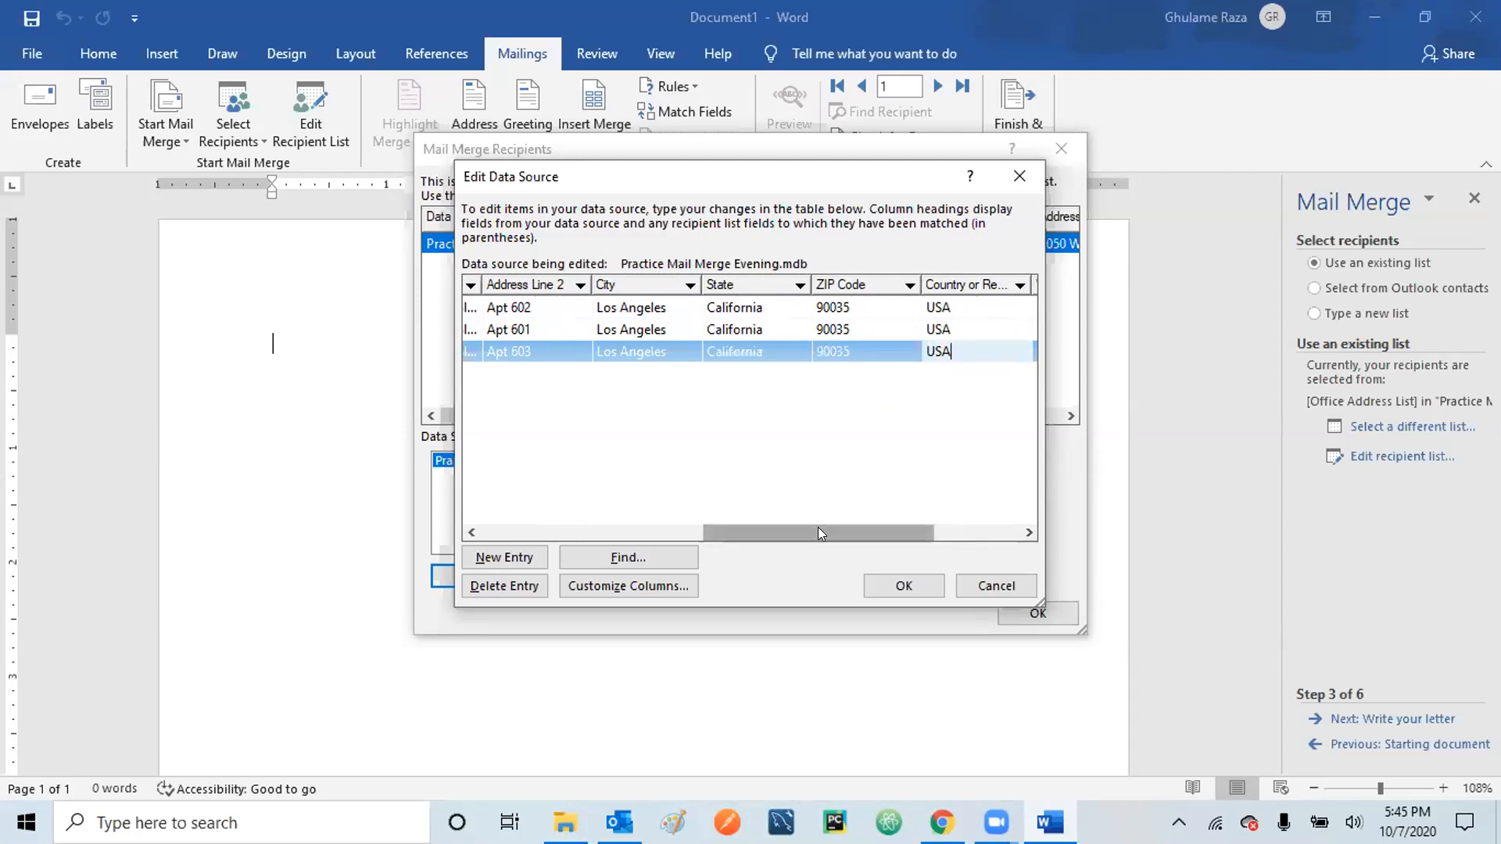
left_click_drag(817, 526, 904, 527)
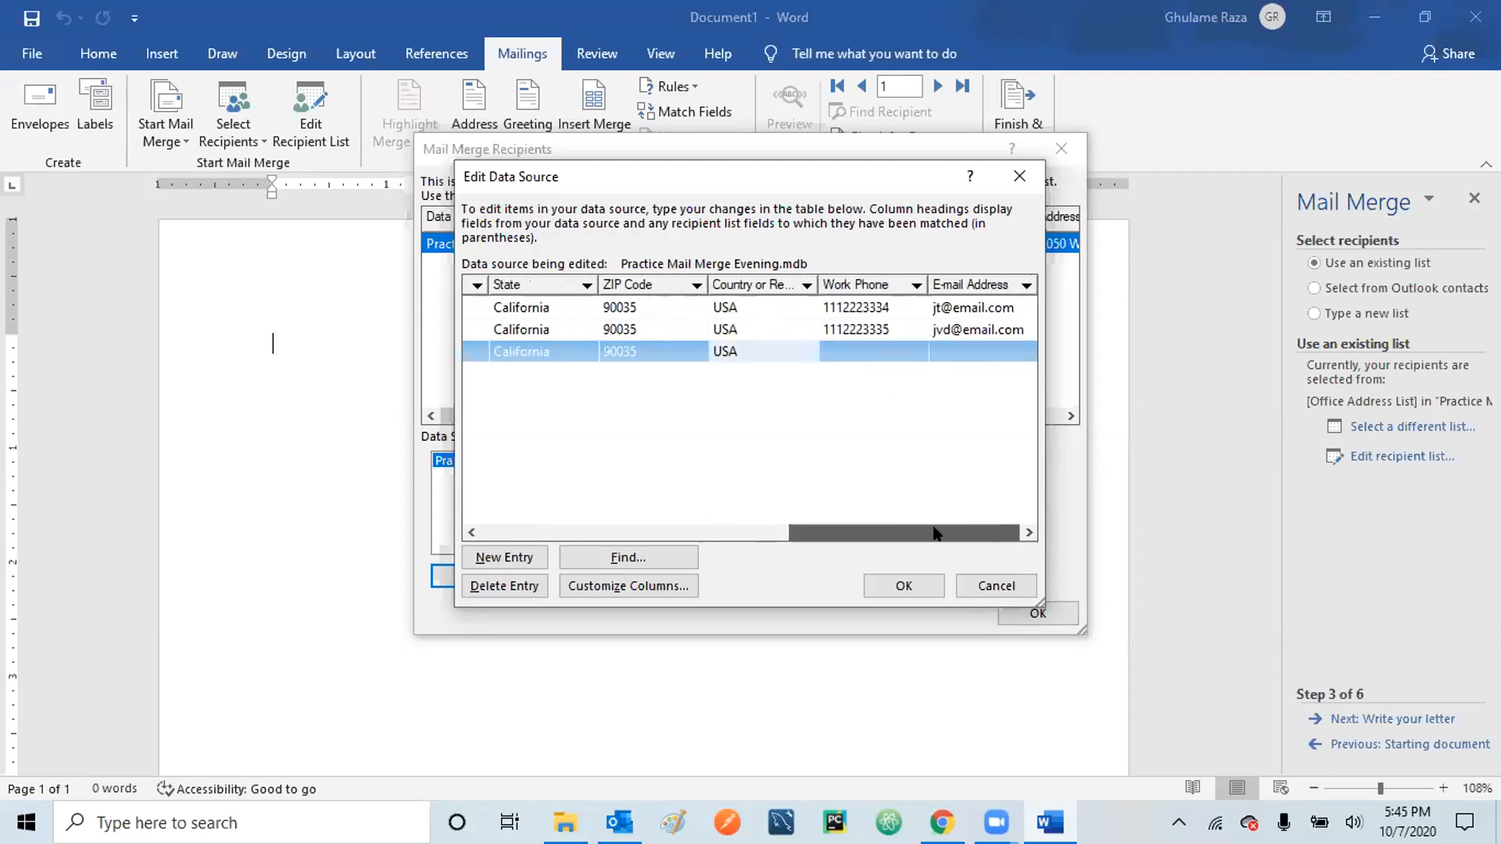
left_click(852, 352)
type("111222")
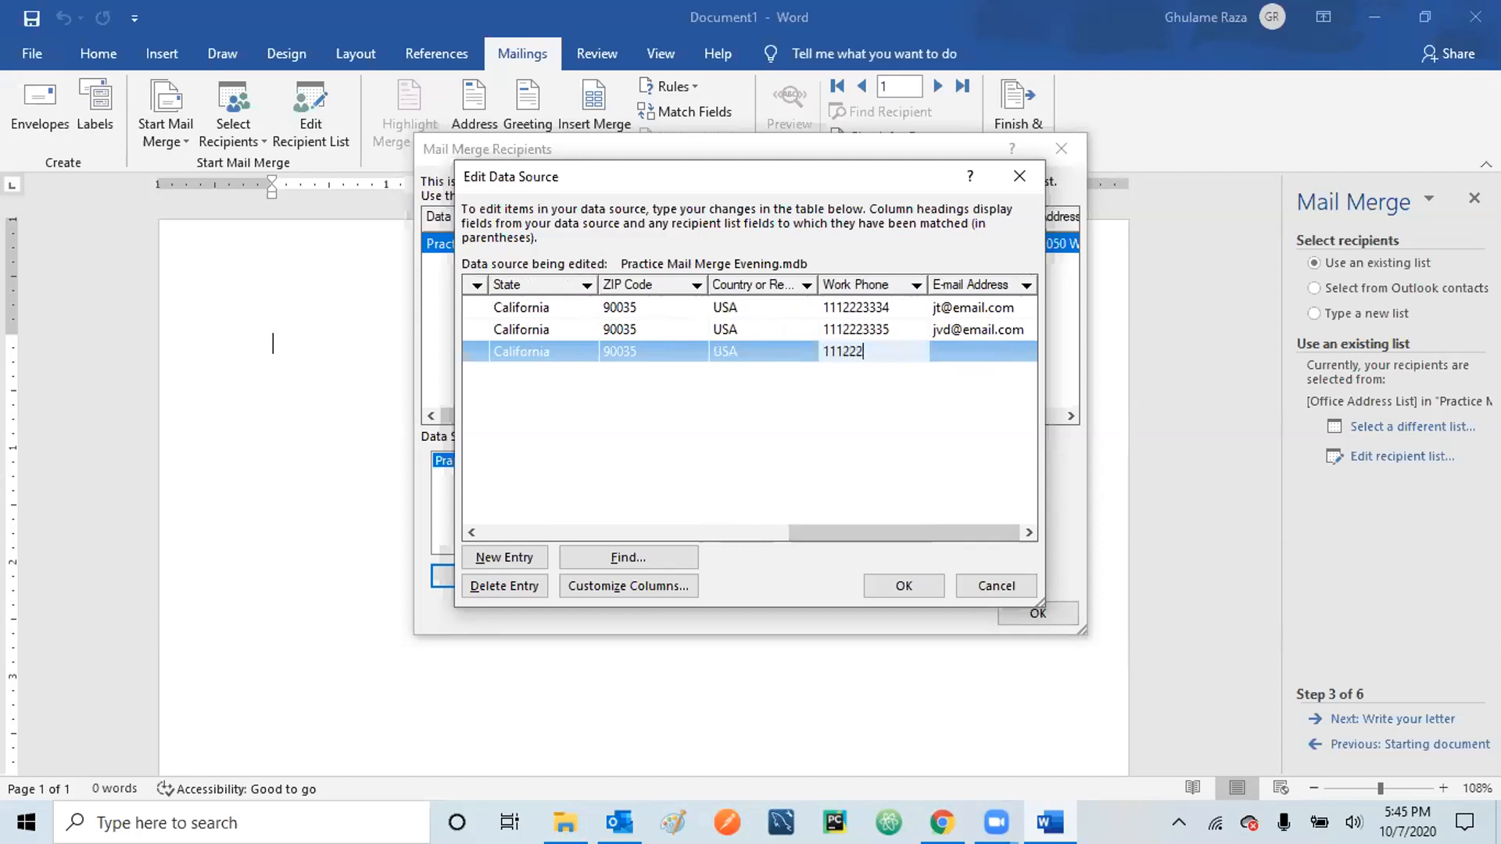
type("3336")
key("Tab")
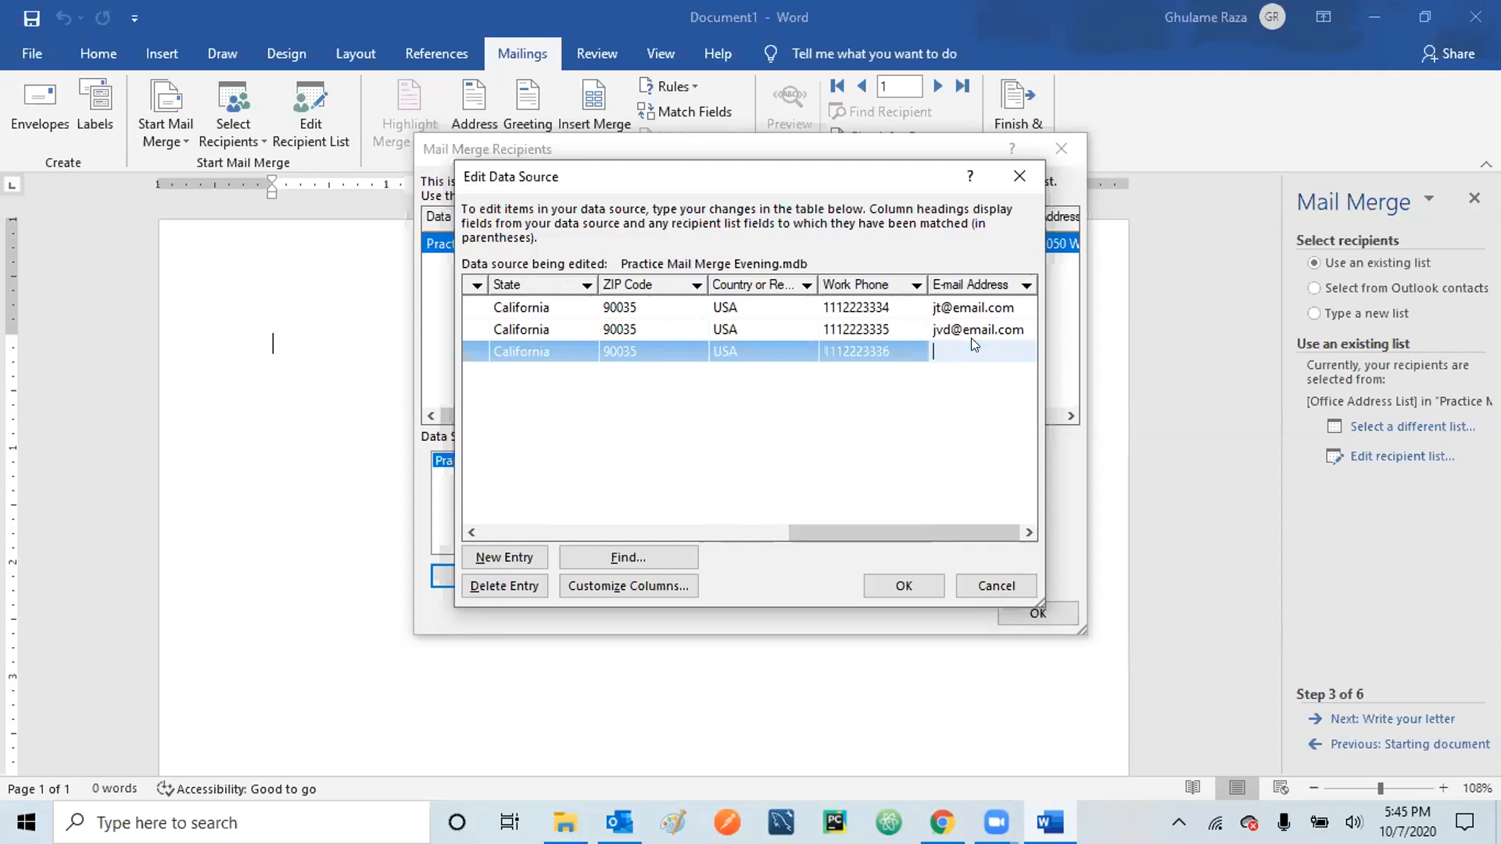
- Commit the third recipient's row, scroll across to check it, then add a blank fourth entry
left_click(585, 396)
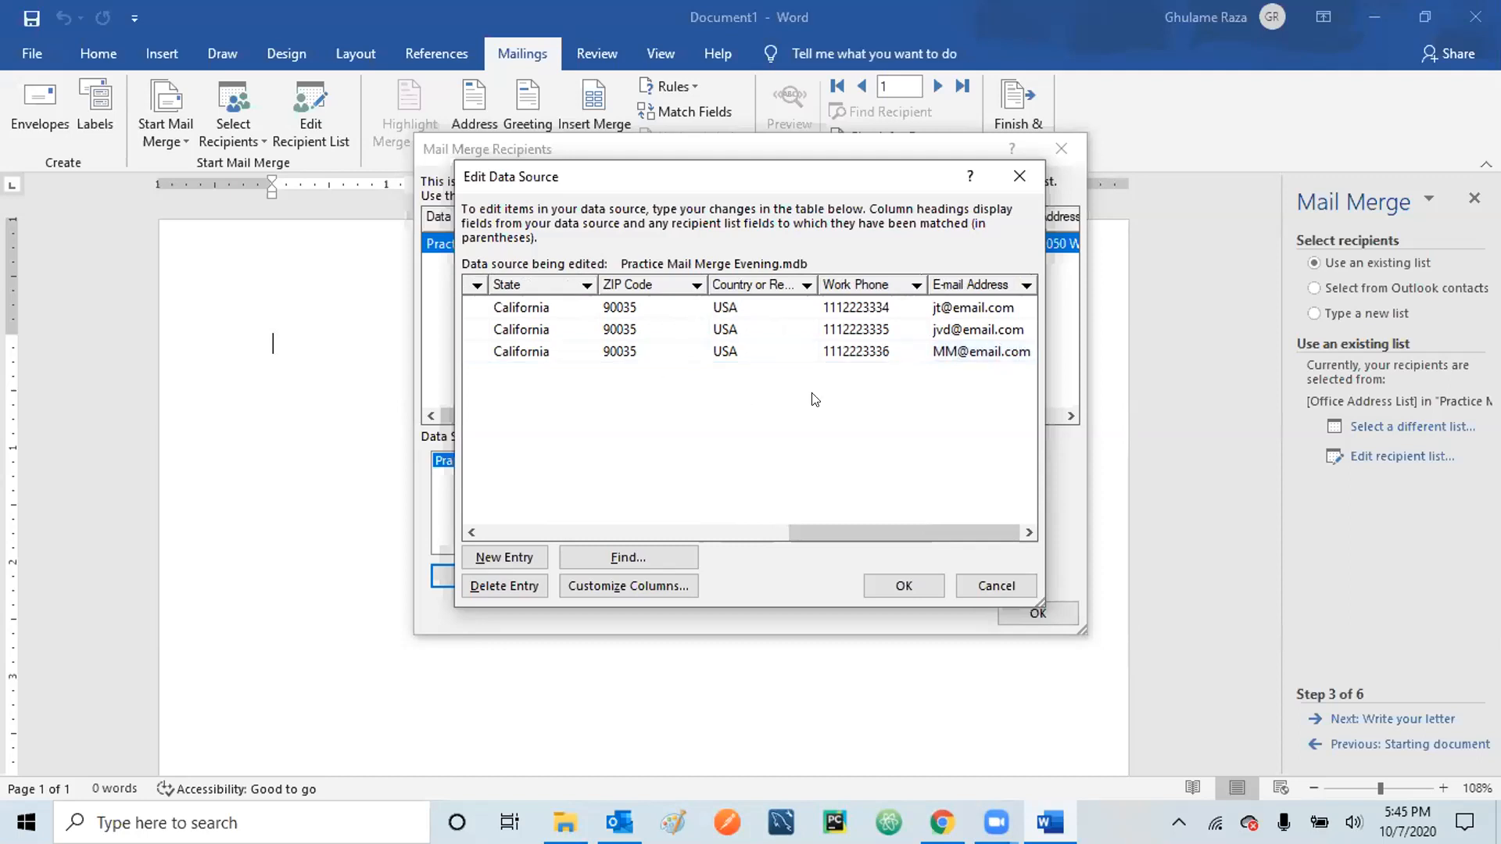
left_click(1009, 345)
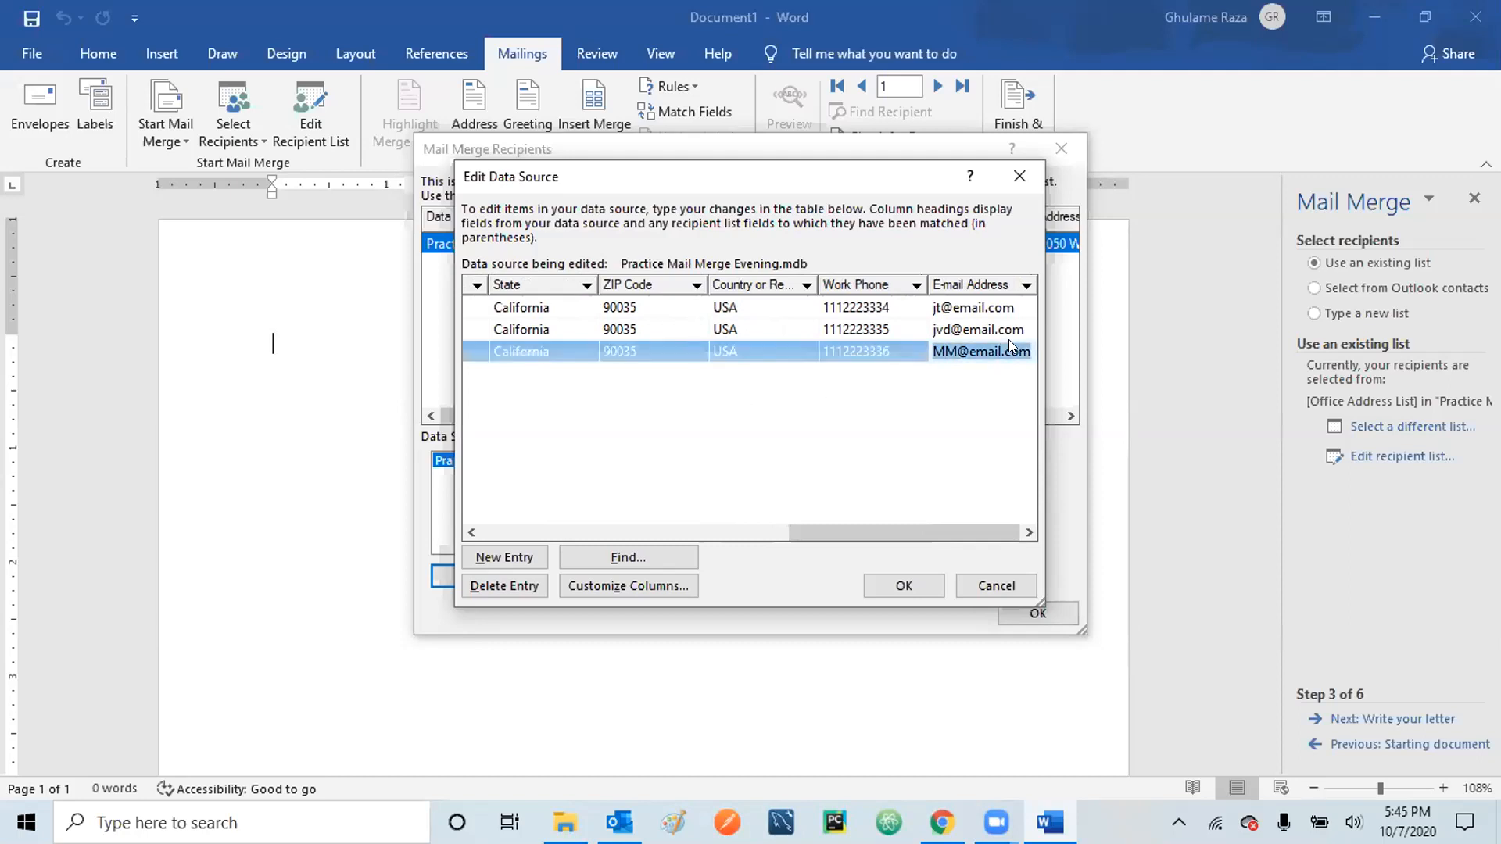
left_click(470, 414)
left_click_drag(798, 532, 466, 516)
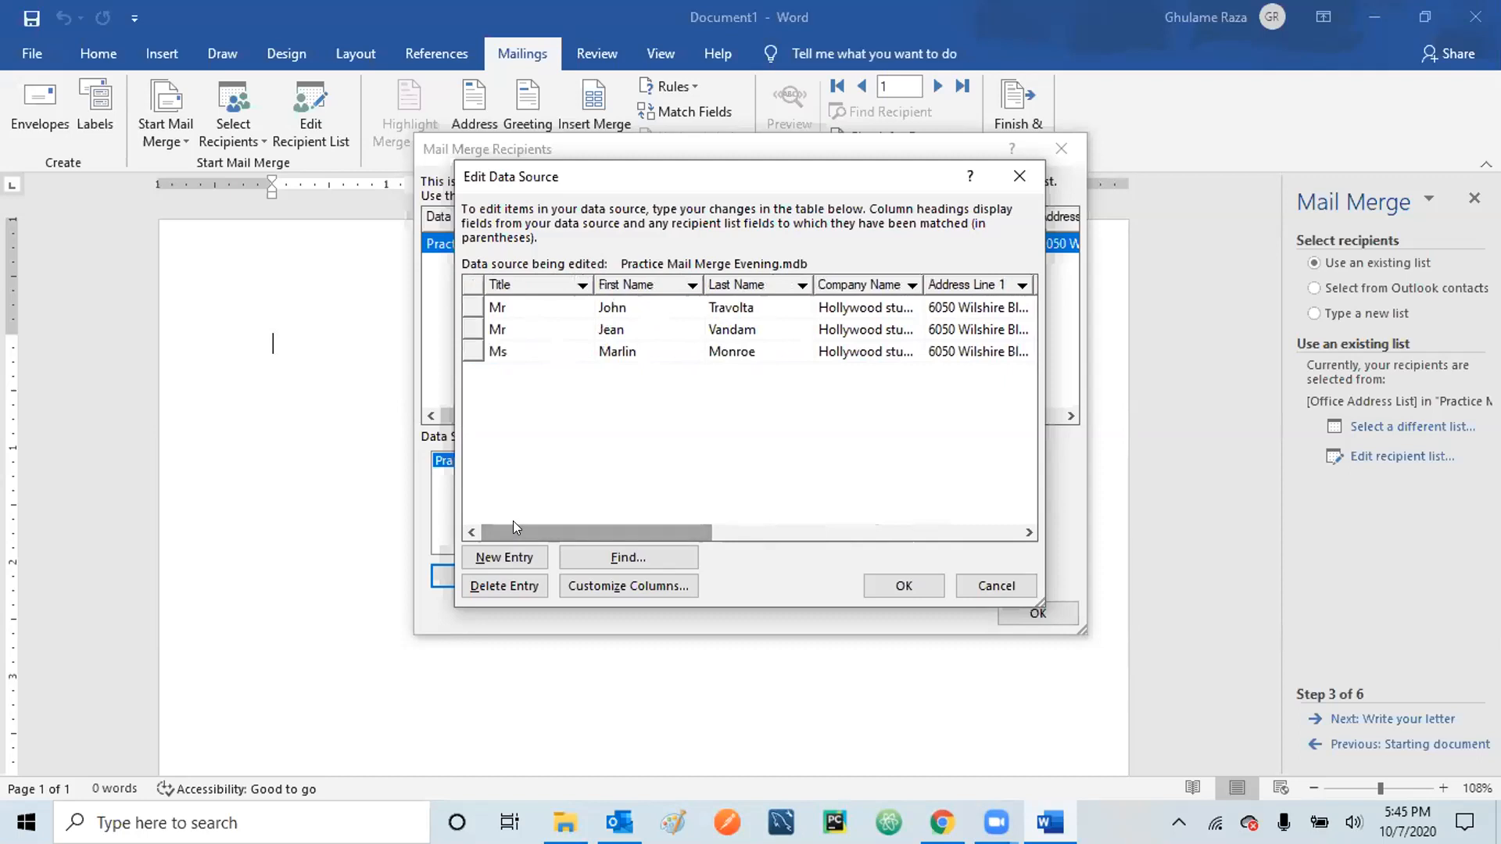
left_click_drag(687, 526, 1009, 316)
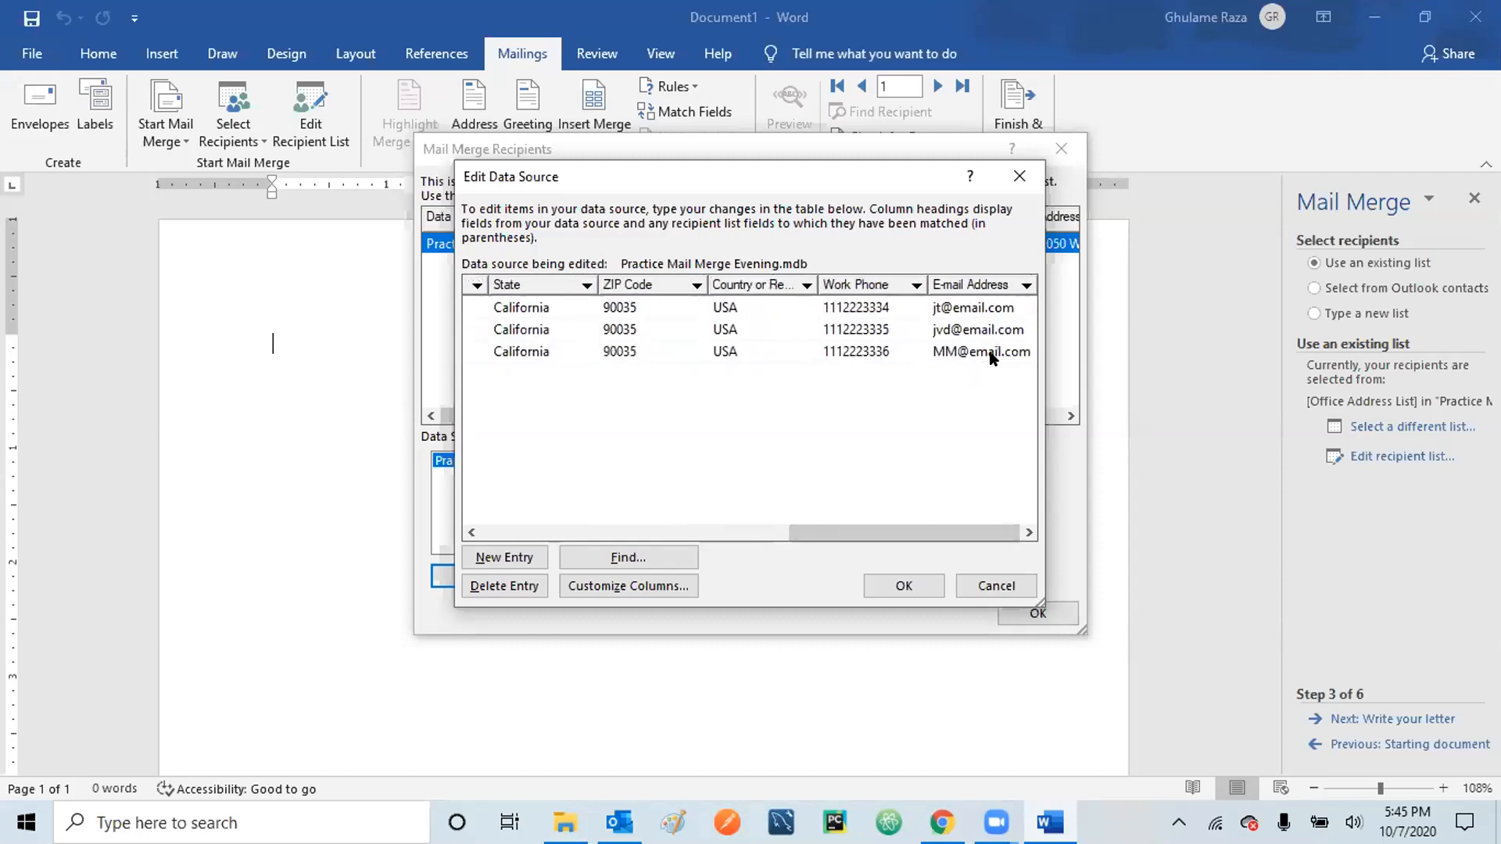
left_click(1004, 344)
left_click(786, 390)
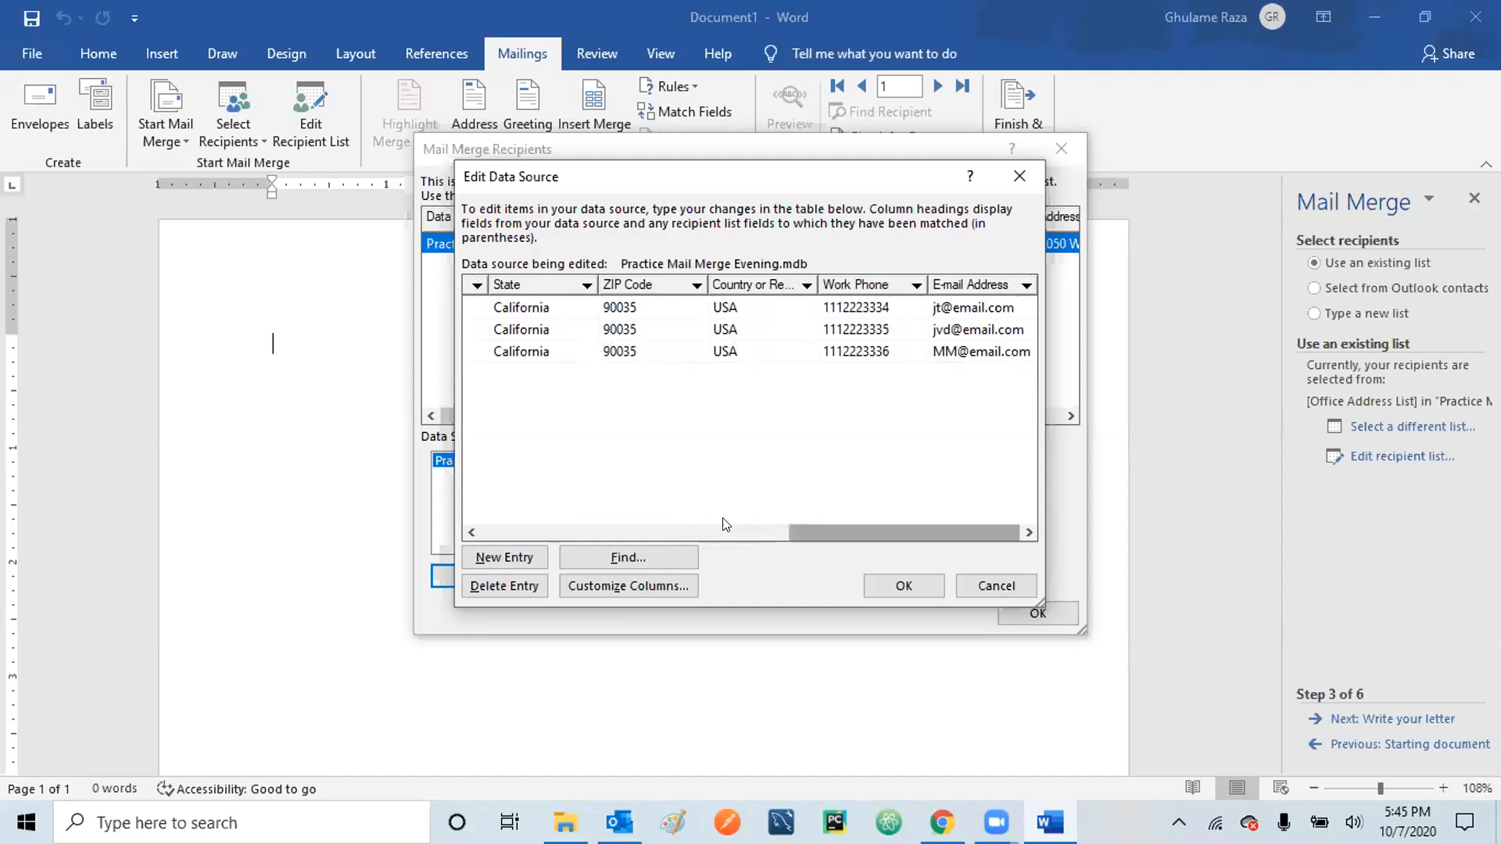
left_click_drag(727, 522, 477, 536)
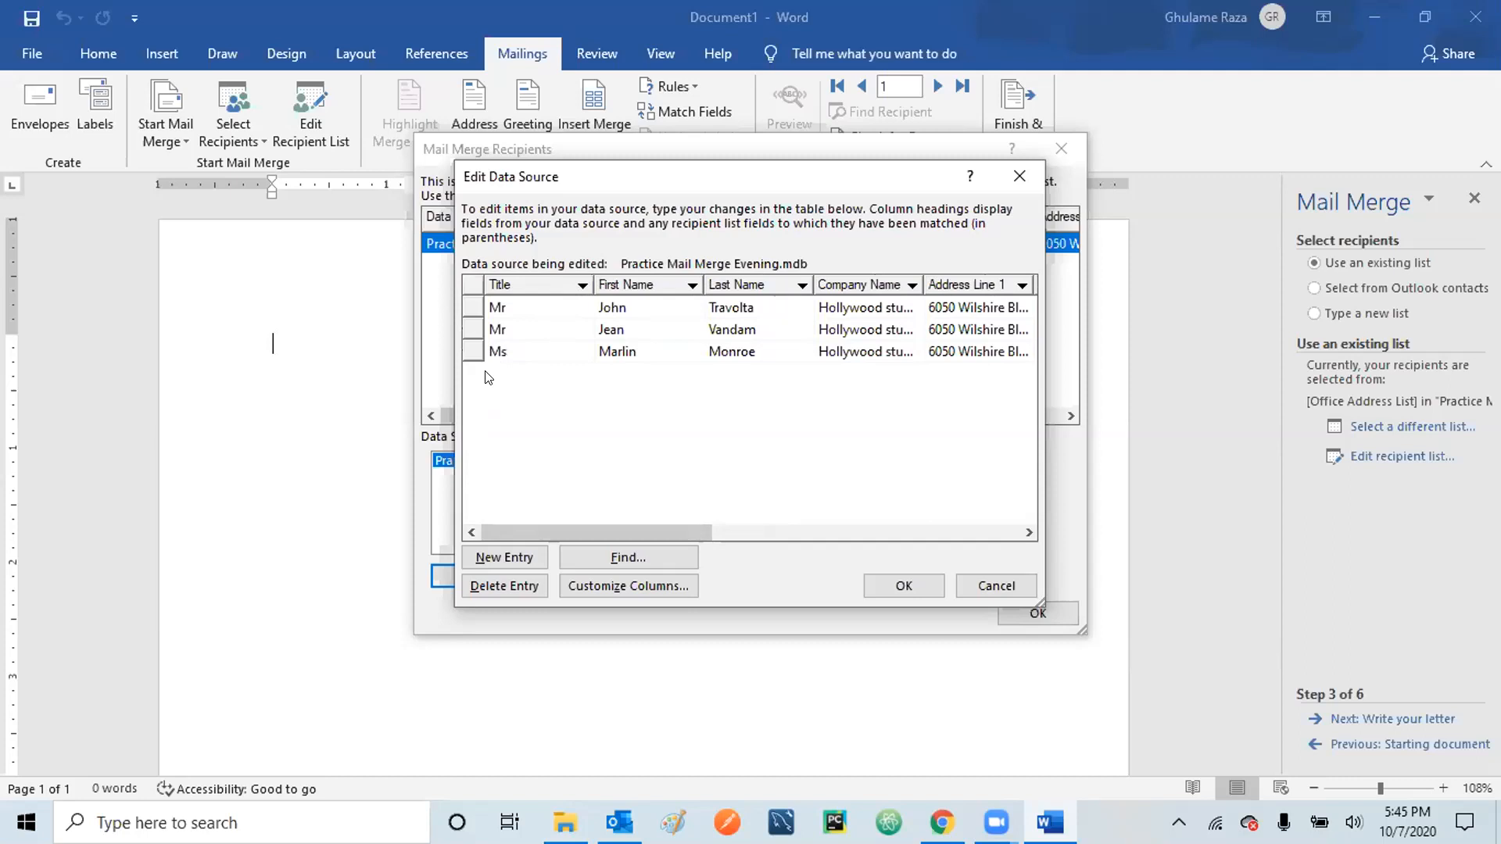
left_click(498, 564)
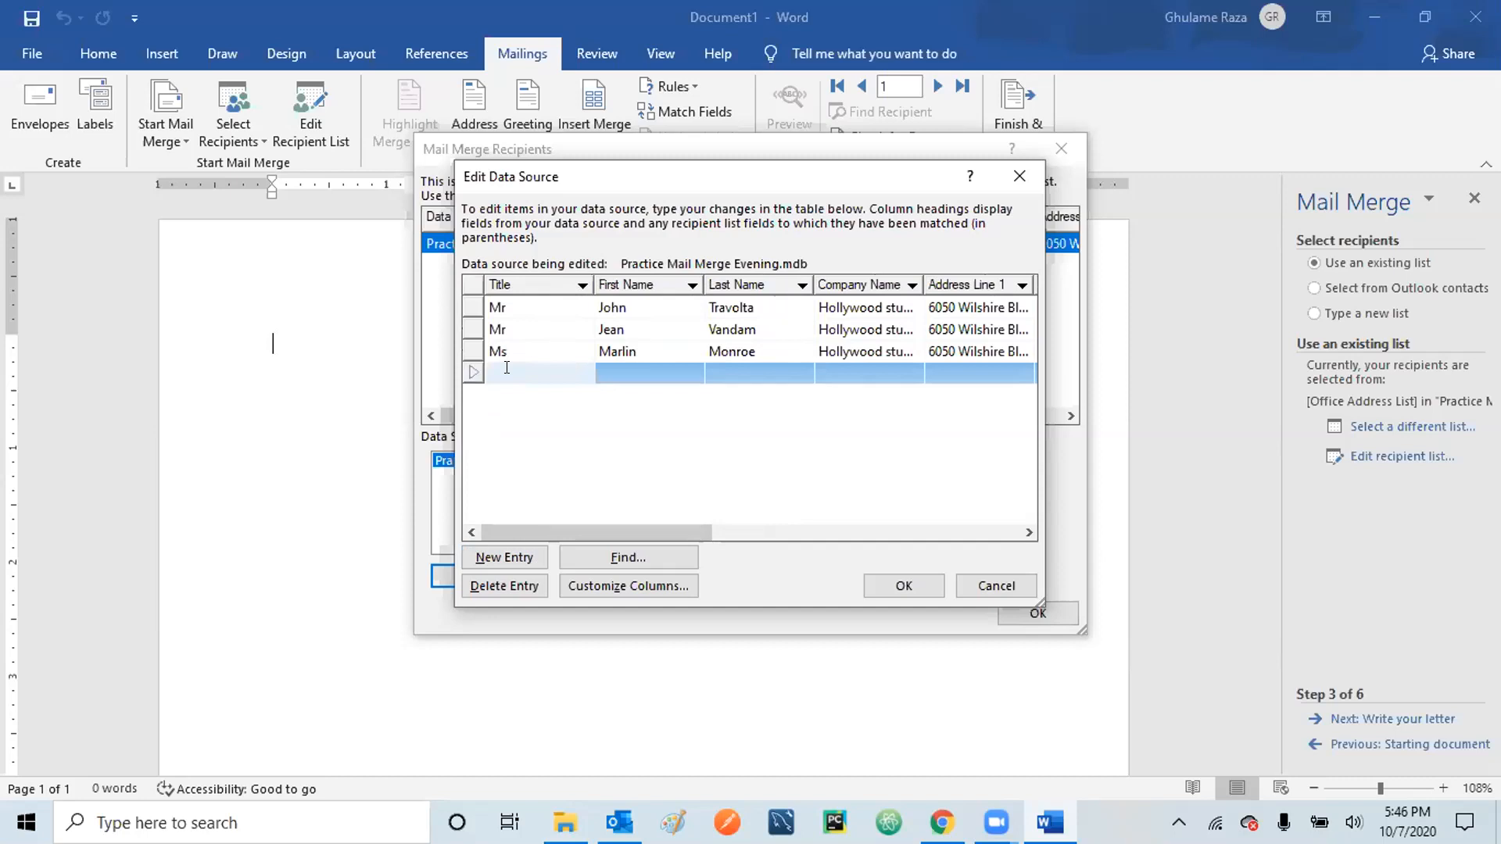
- Enter the fourth recipient's title Ms, first and last name, company Hollywood Studios and street address
type("Ms")
left_click(607, 372)
type("Jennifer")
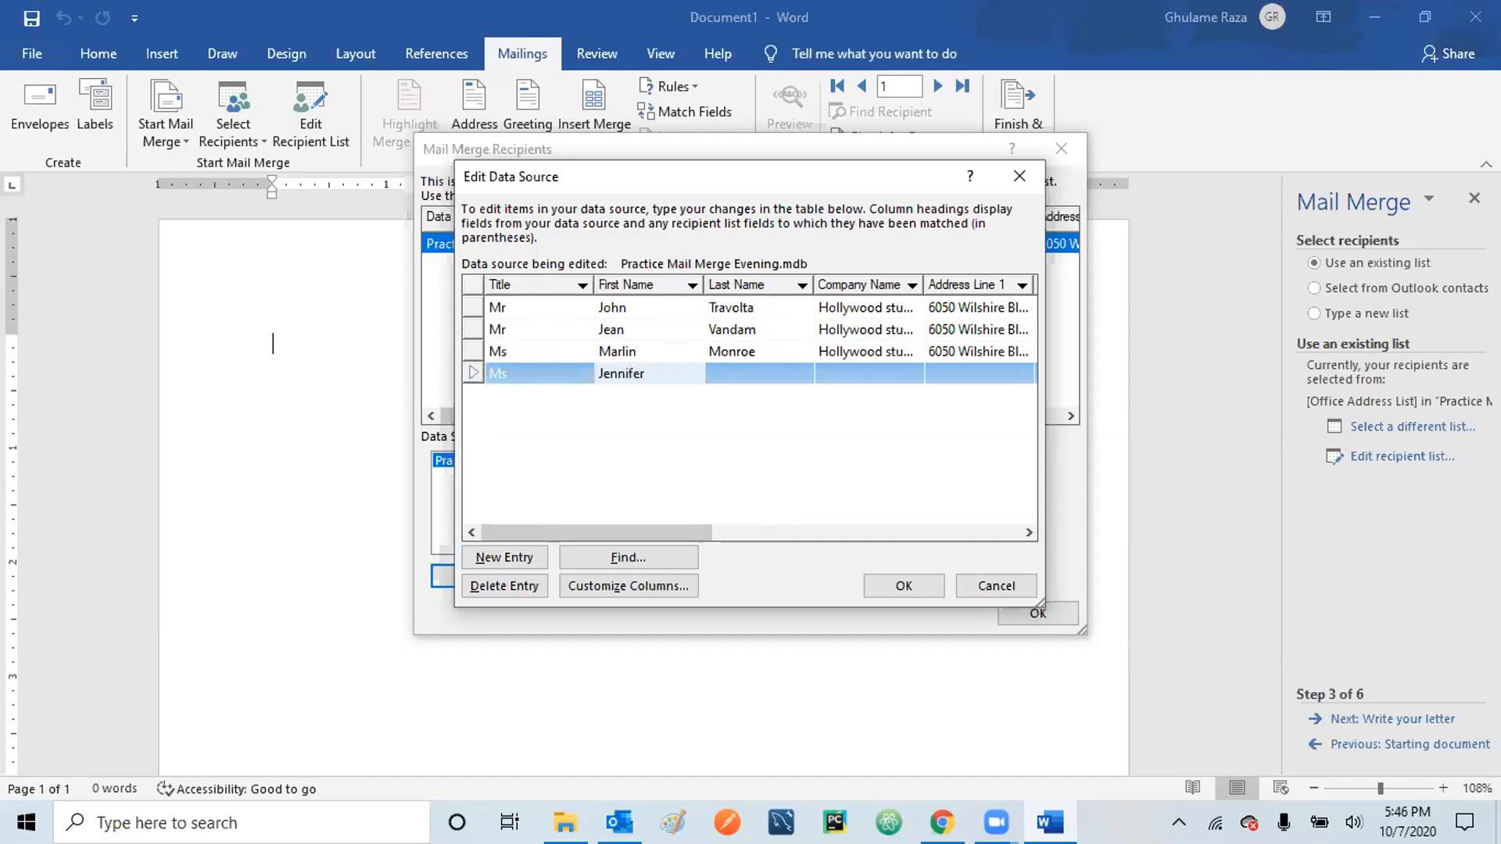
left_click(739, 364)
type("Lopez")
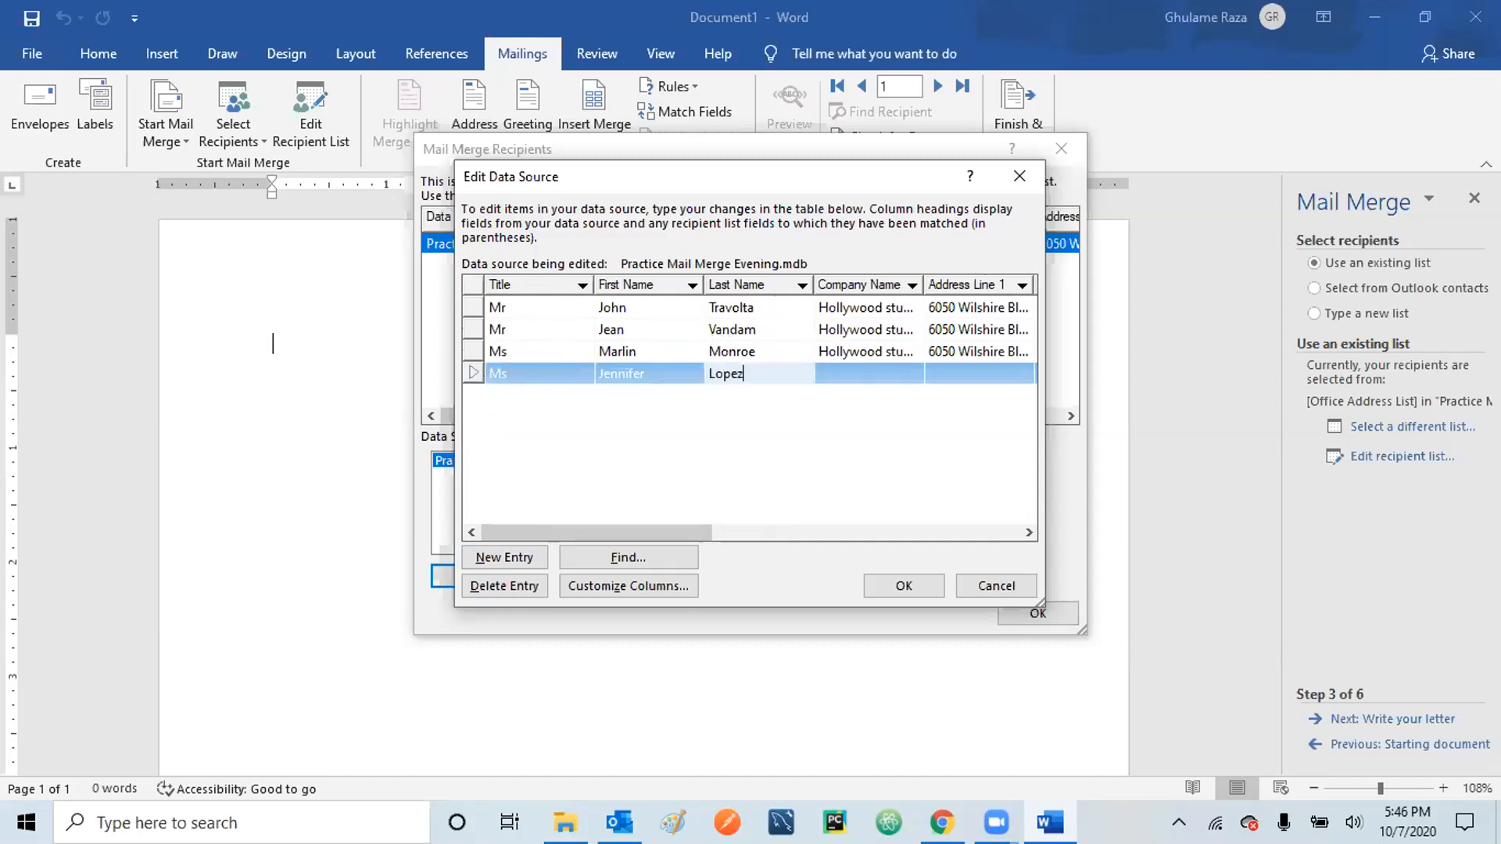
left_click(827, 373)
type("HO")
key("BackSpace")
type("o")
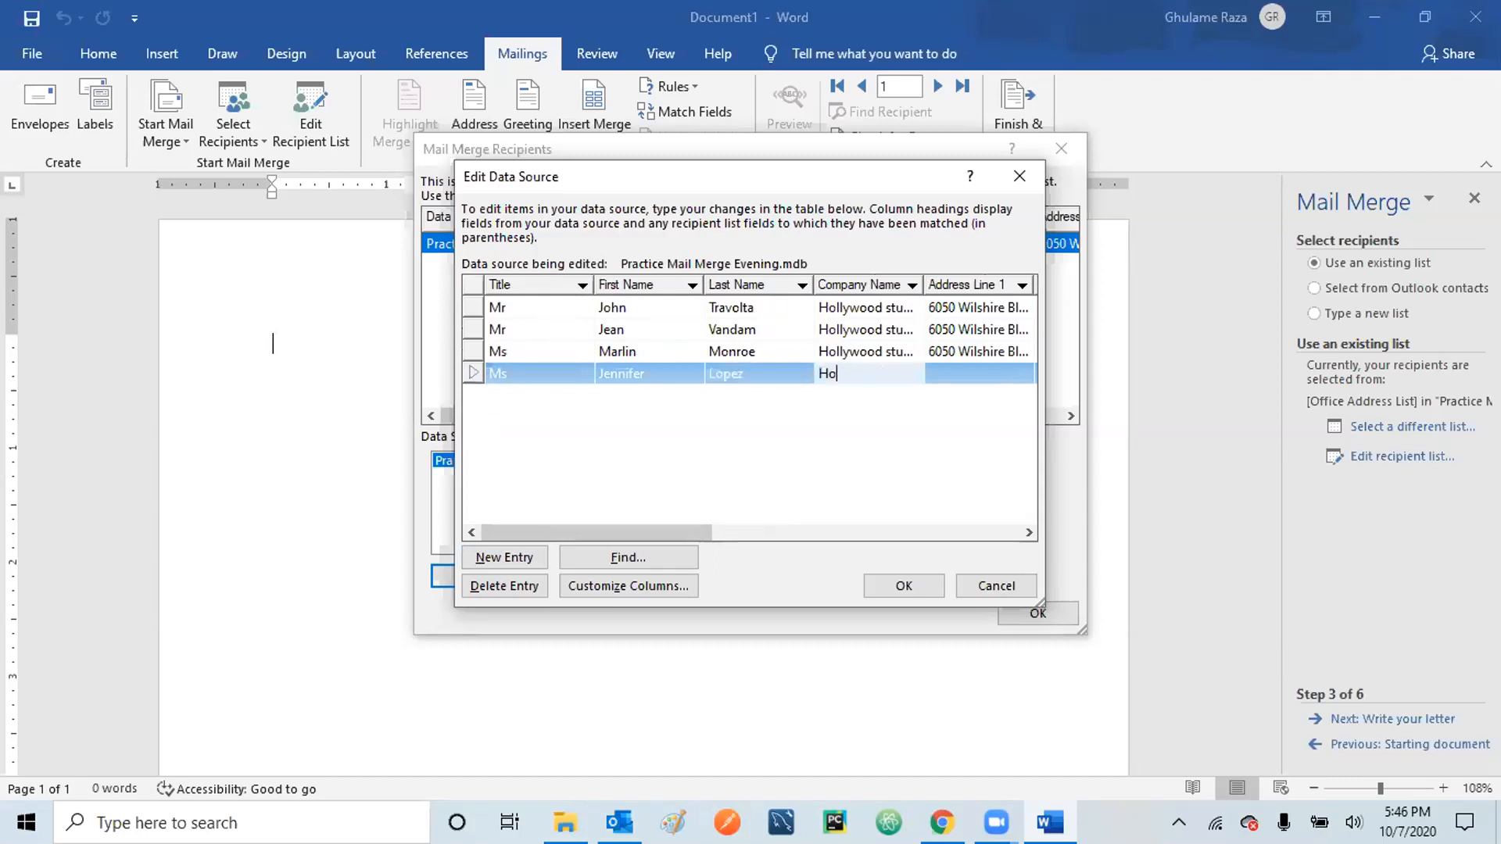
type("llywood Studios")
left_click(970, 368)
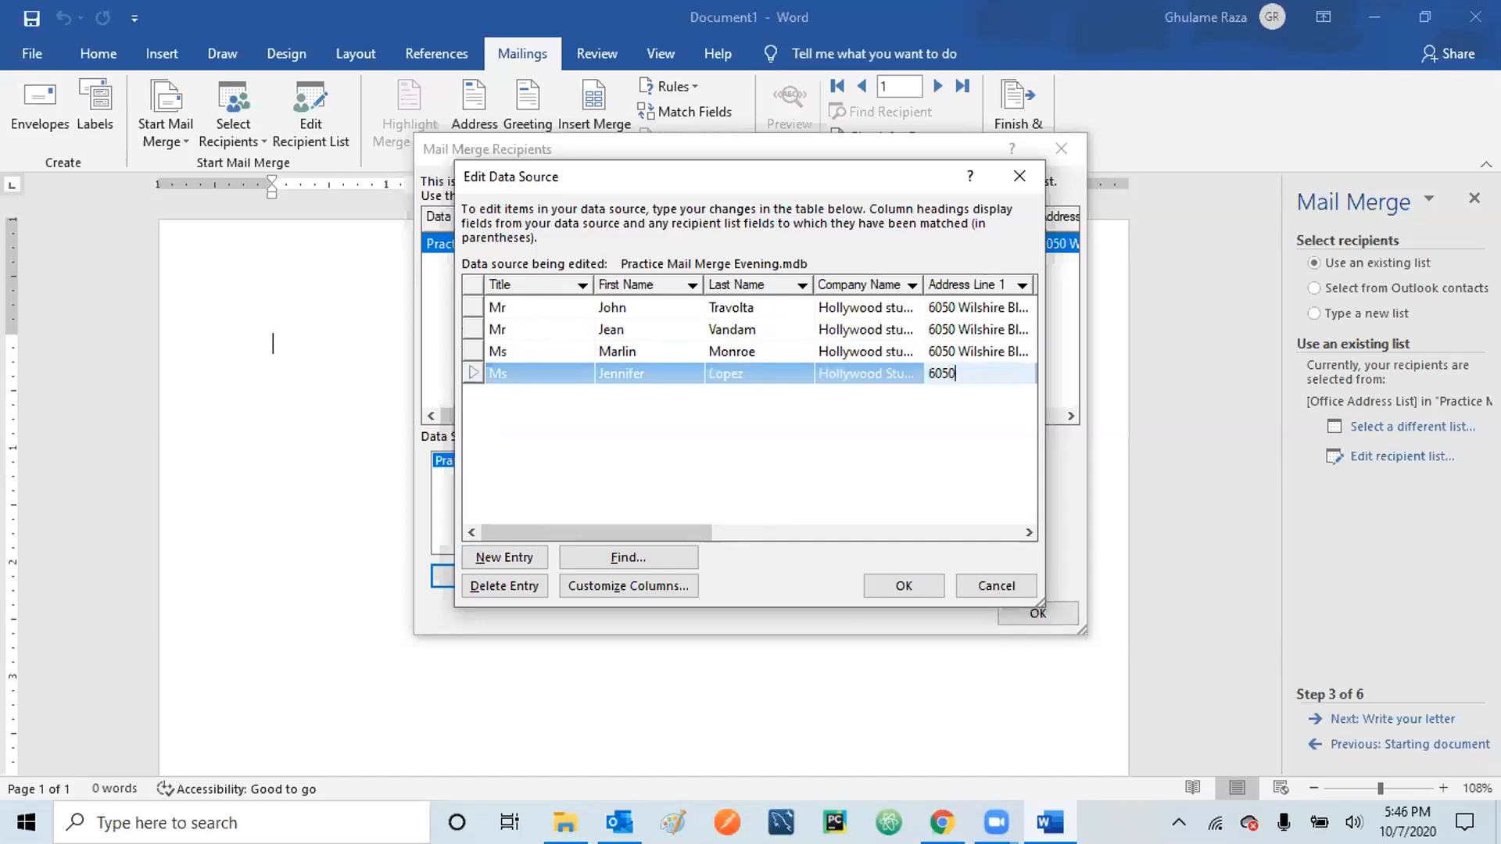
- Fill in the fourth recipient's second address line, city and state cells
left_click(991, 535)
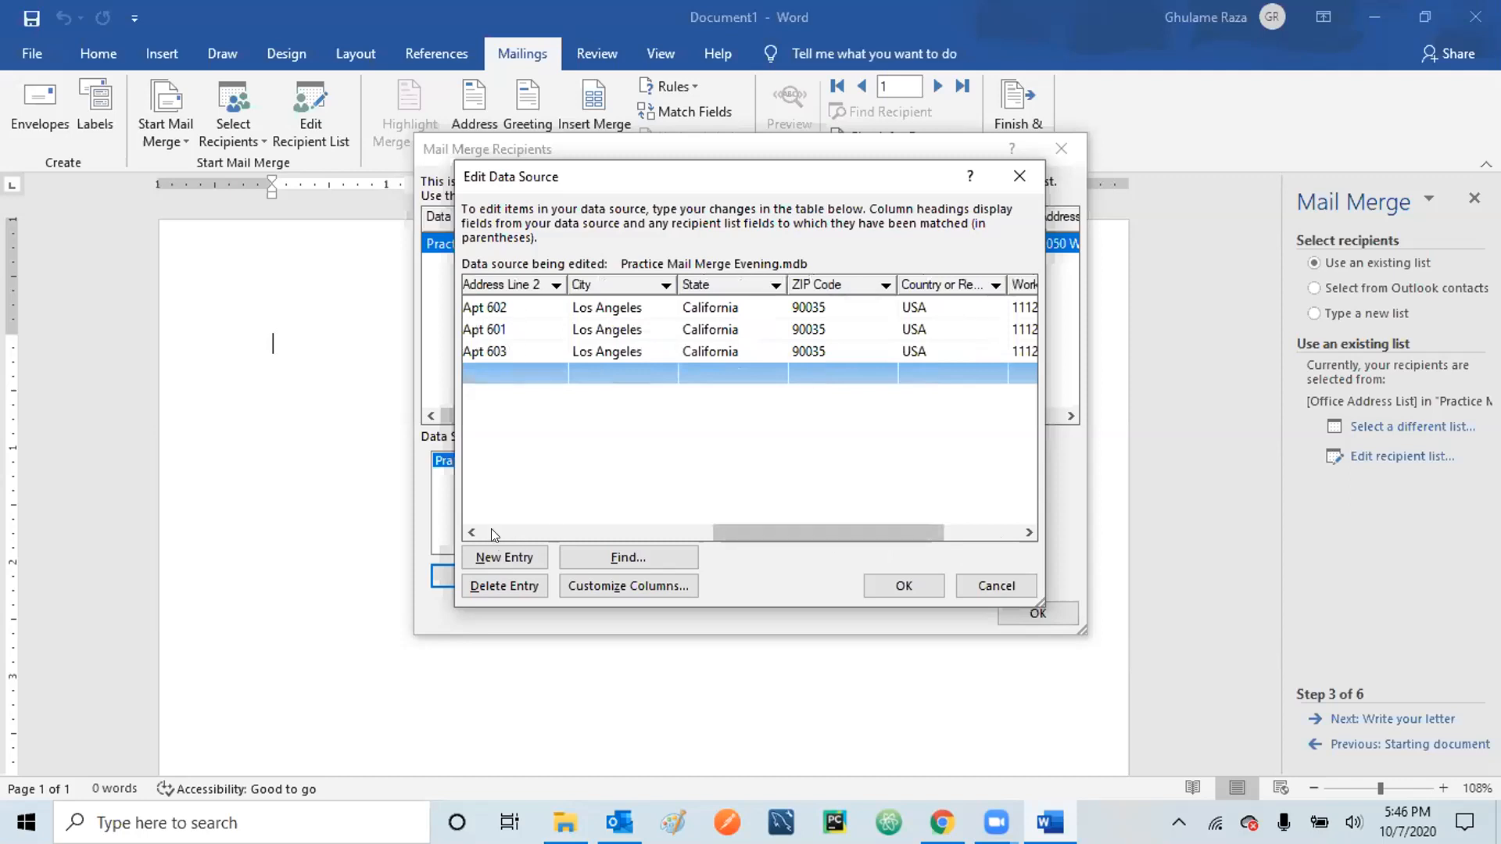
left_click_drag(731, 530, 678, 533)
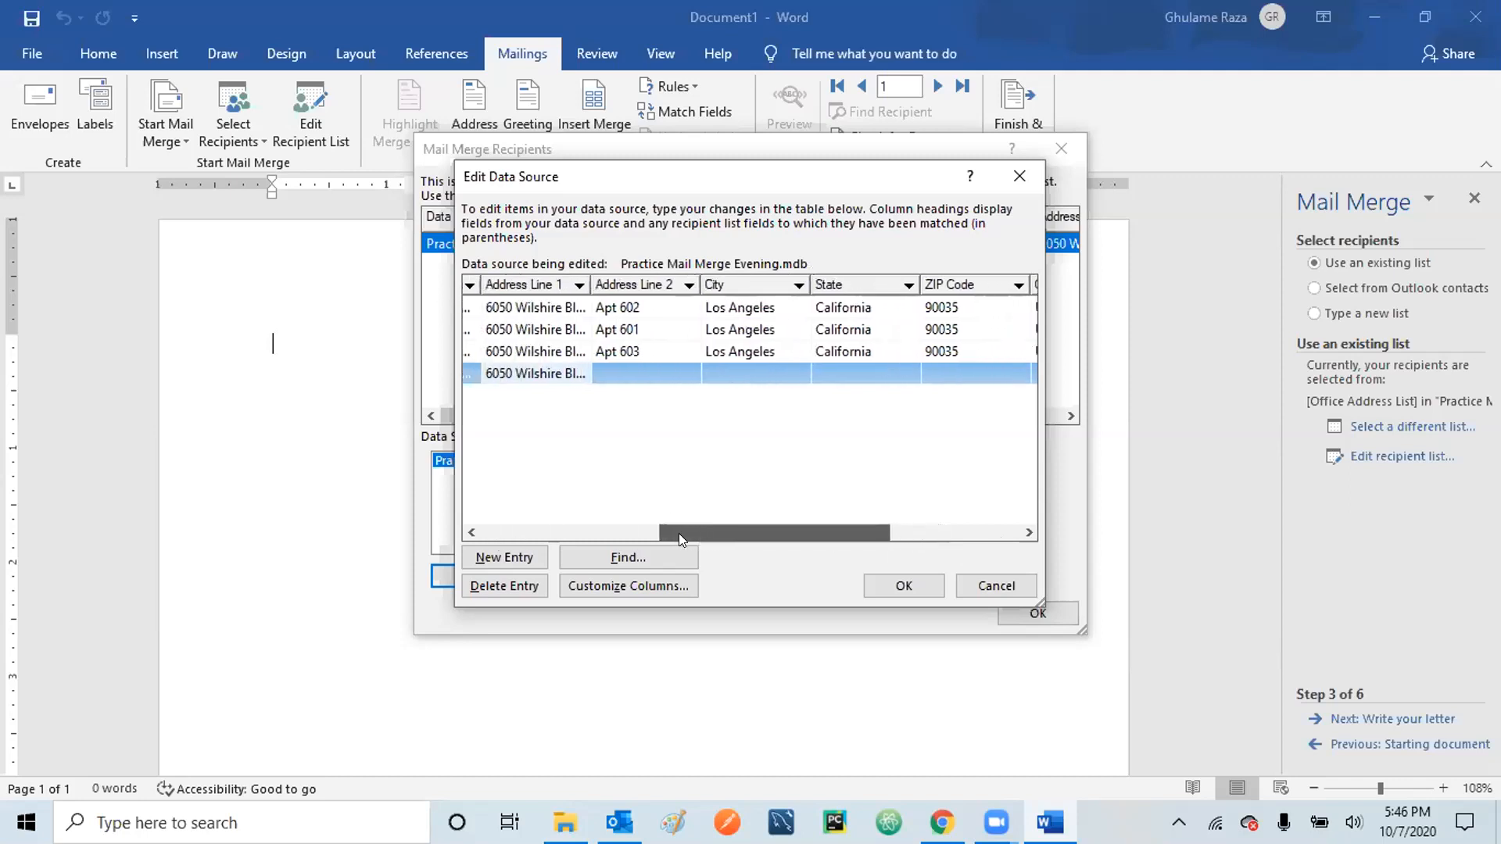
left_click(629, 366)
type("Apt 604")
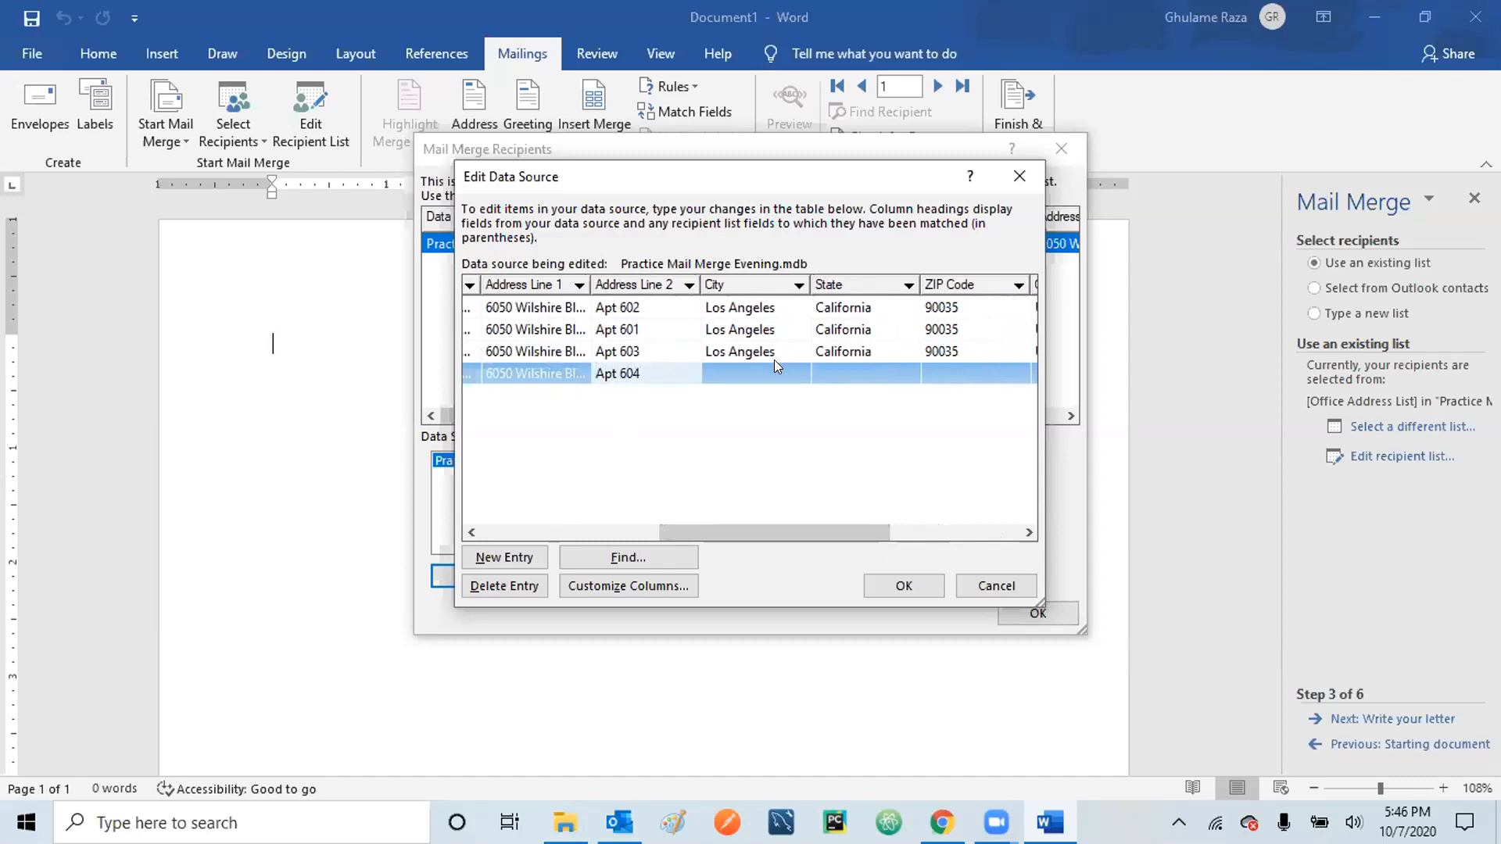
key("Tab")
type("Los Angeles")
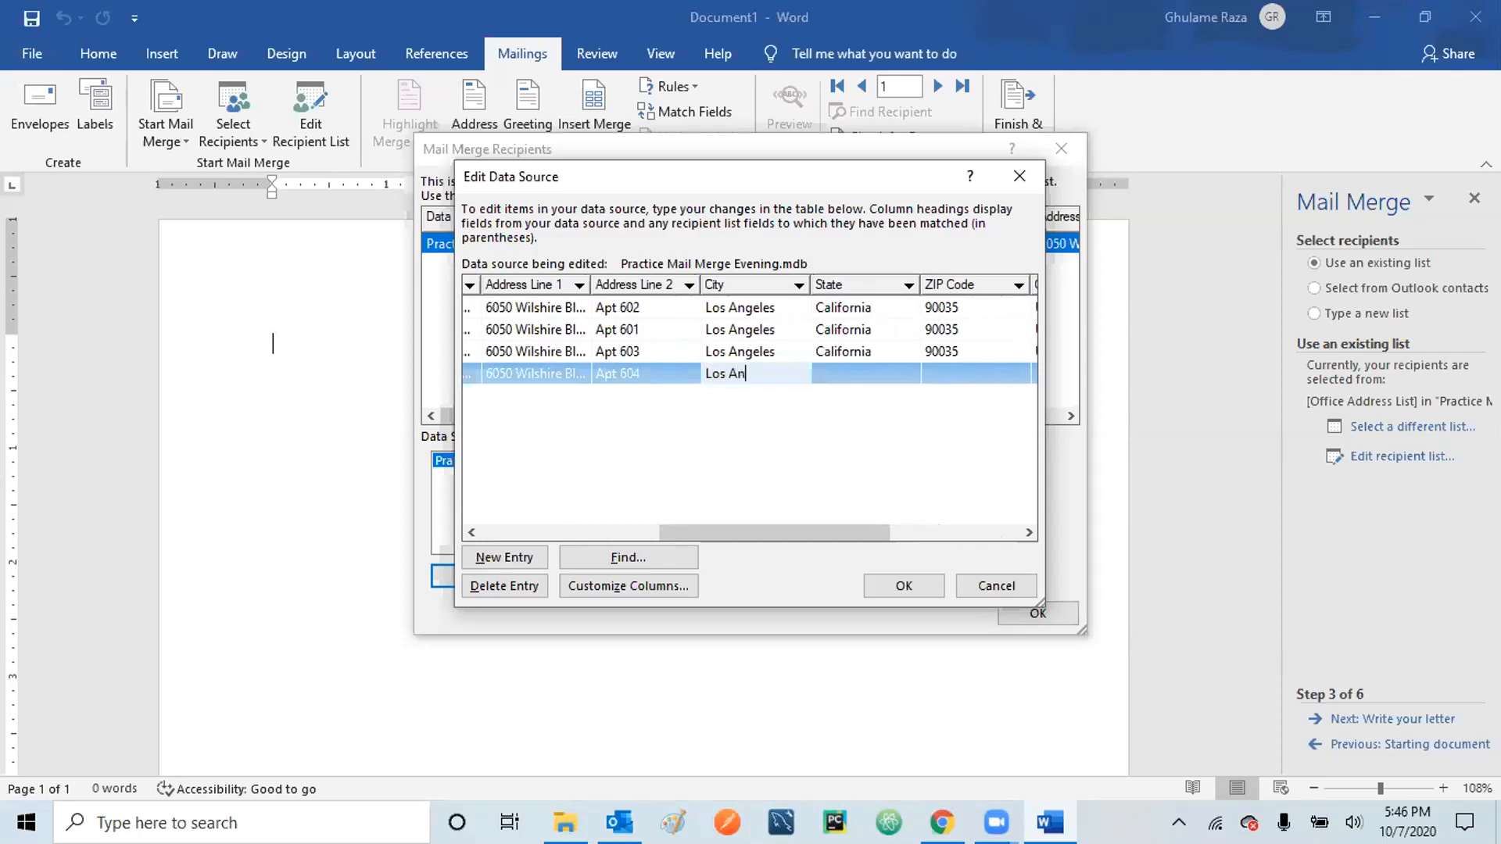
left_click(882, 369)
type("California")
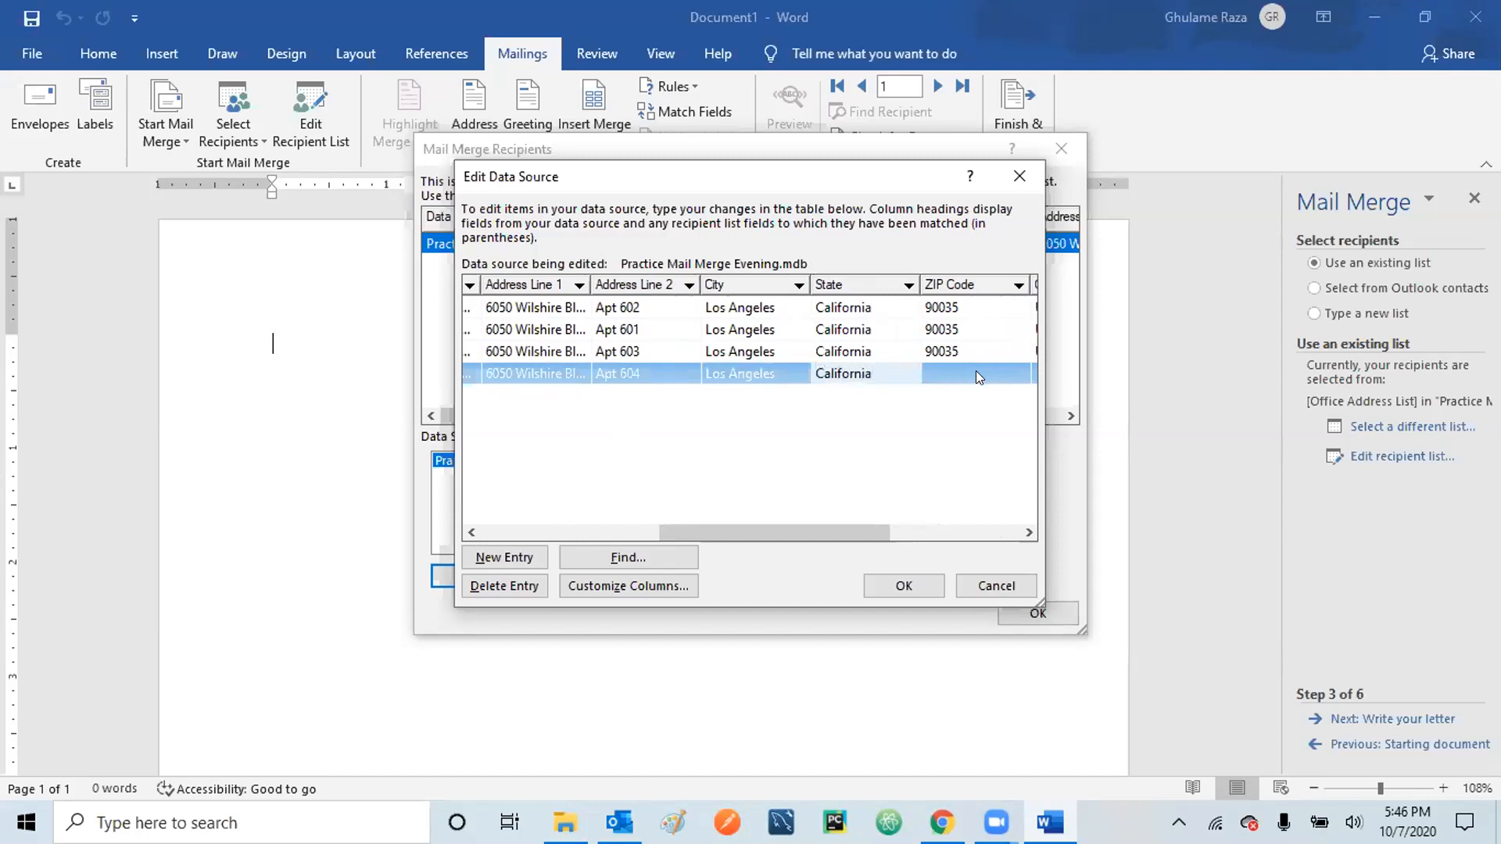
left_click(978, 371)
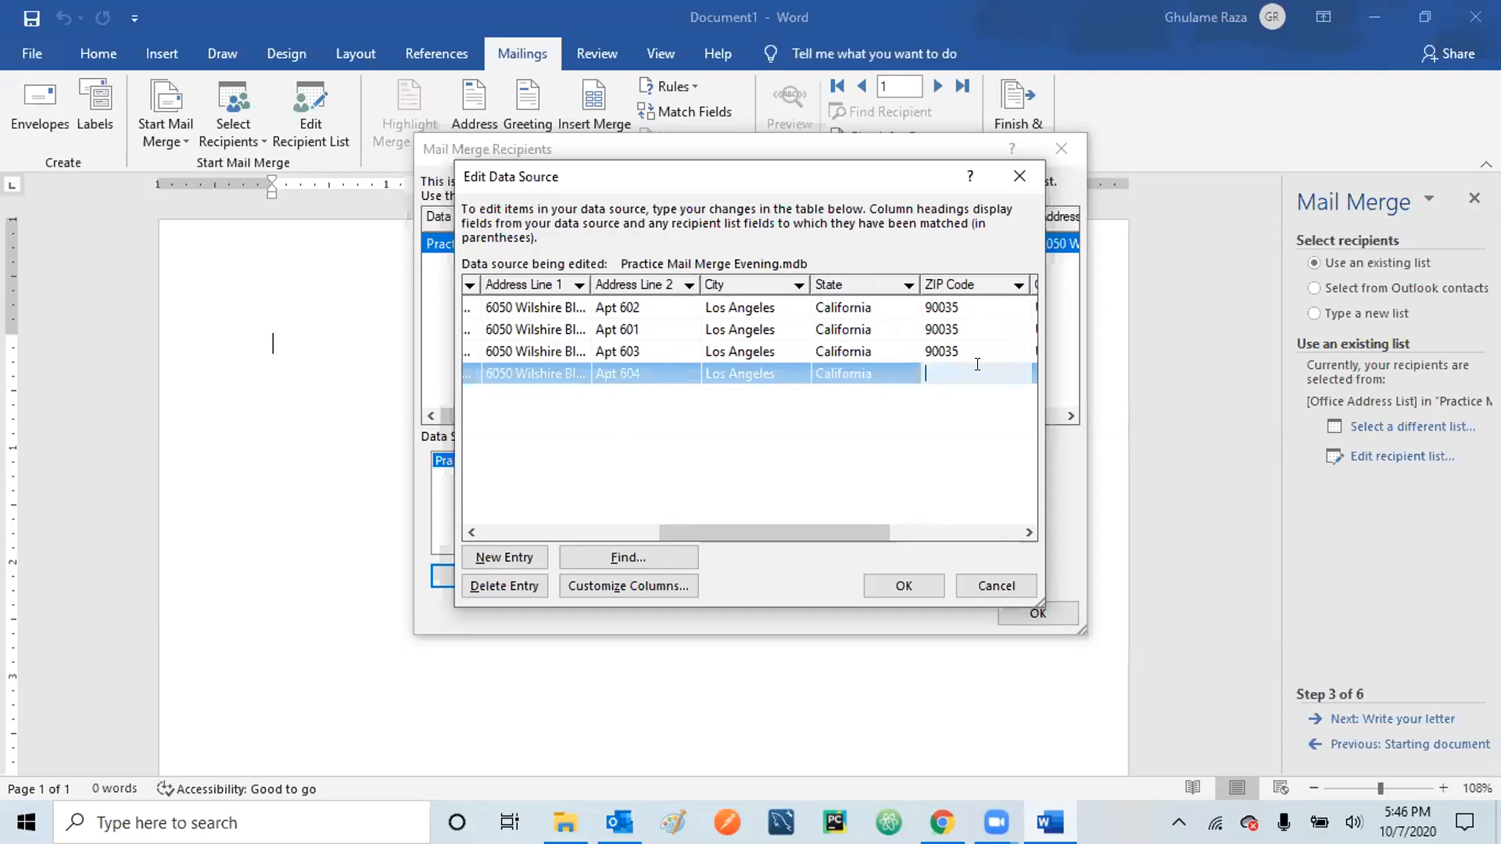
- Enter the fourth recipient's ZIP code, country USA, work phone number and e-mail address
type("90035")
left_click_drag(789, 533, 949, 519)
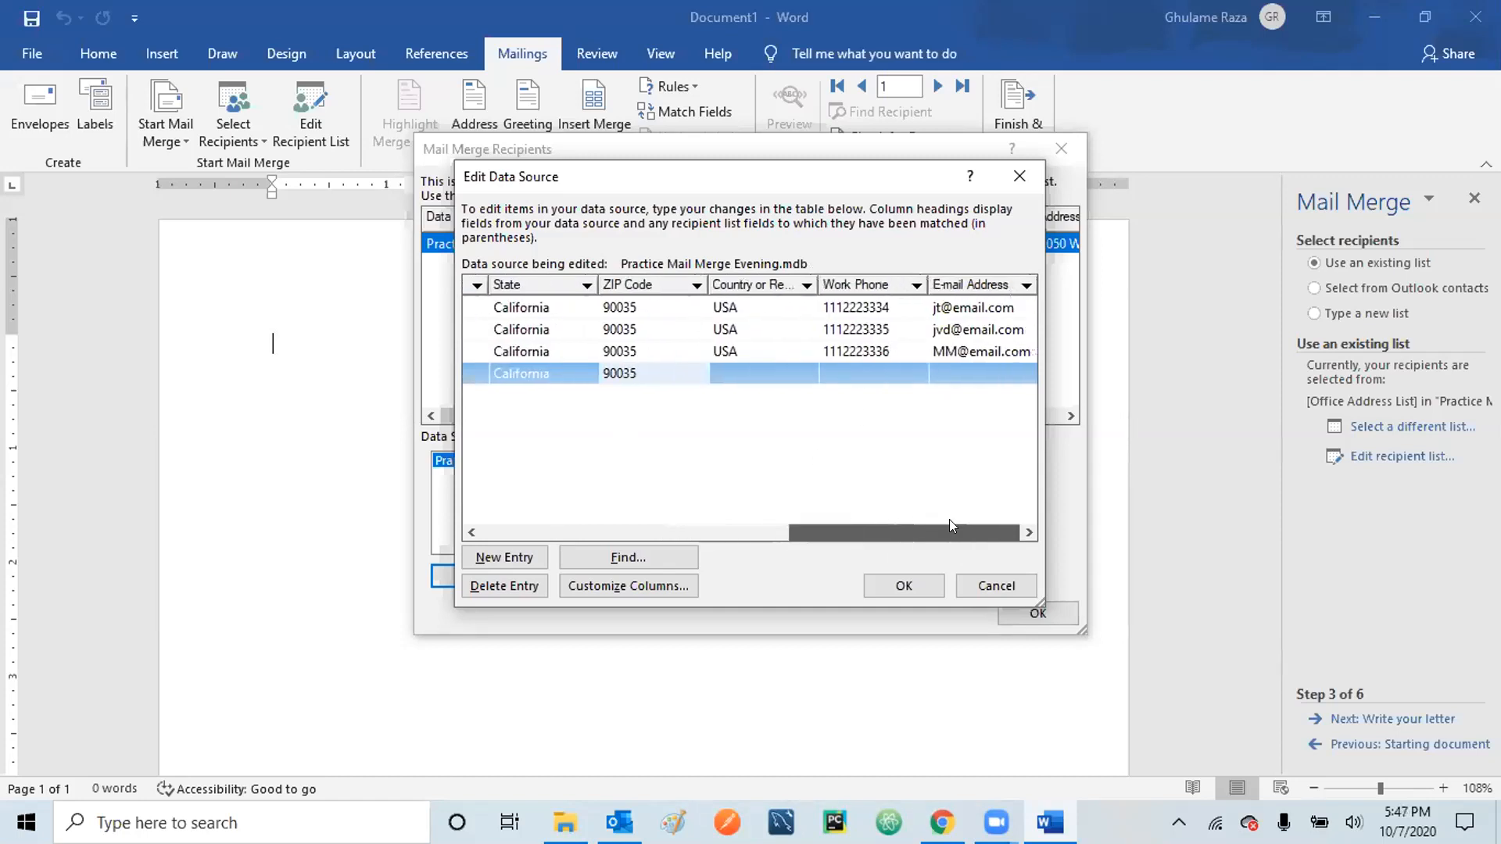
left_click(753, 367)
type("USA")
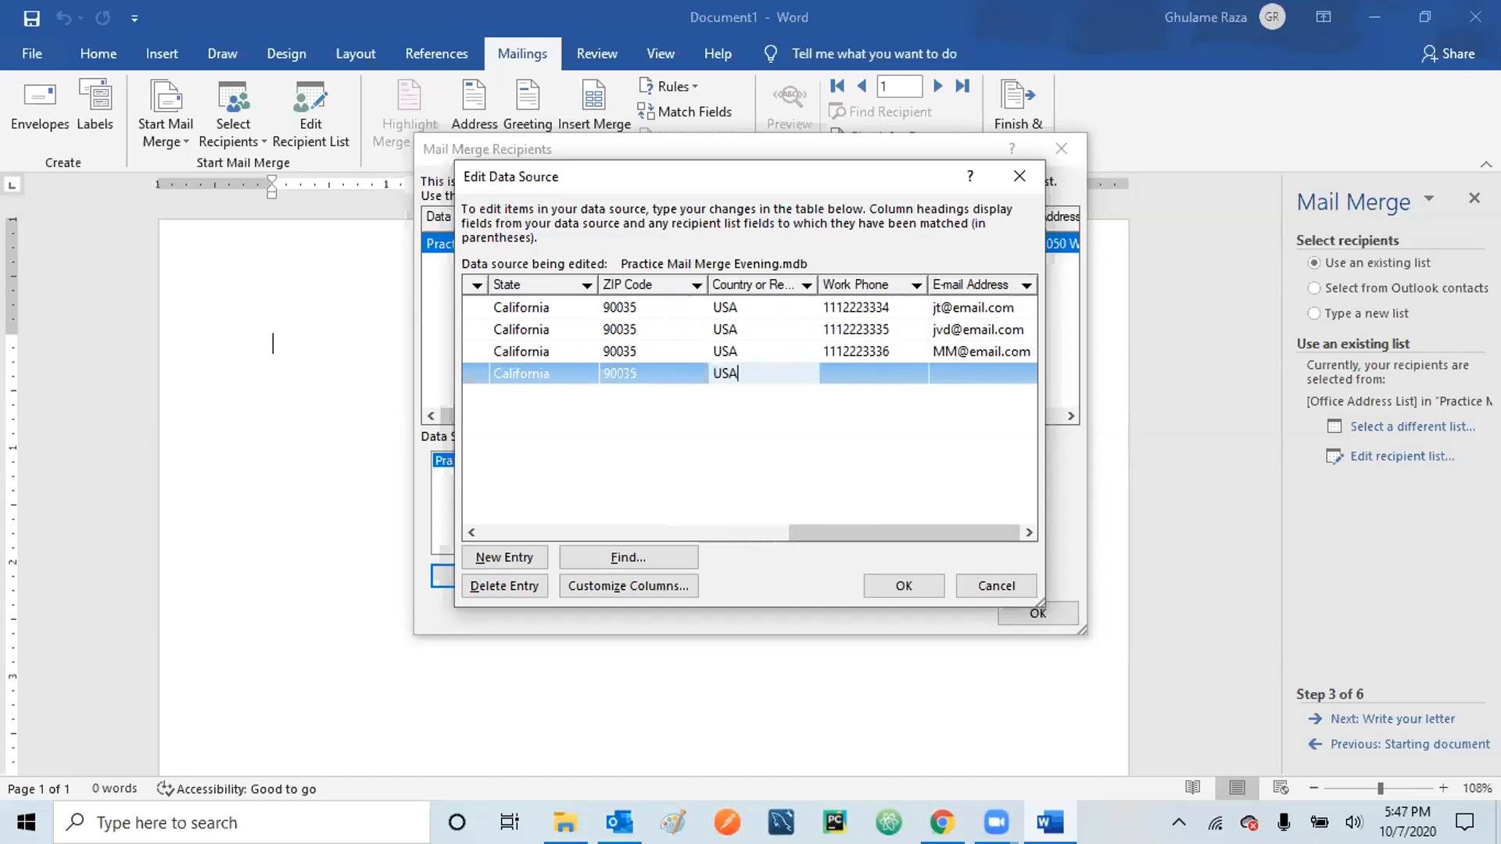
left_click(881, 368)
type("111222")
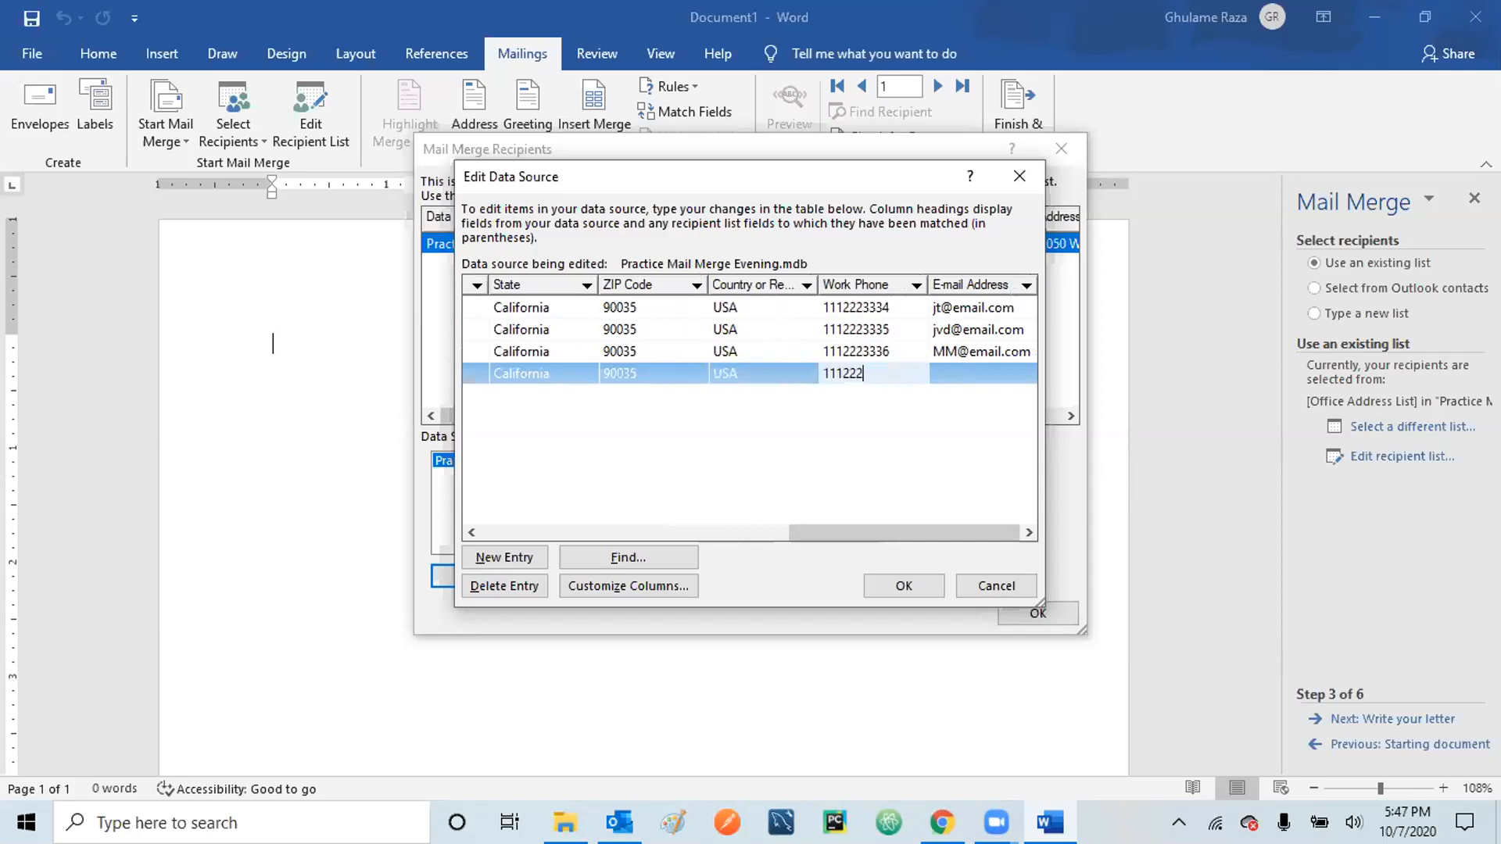
type("3337")
left_click(988, 369)
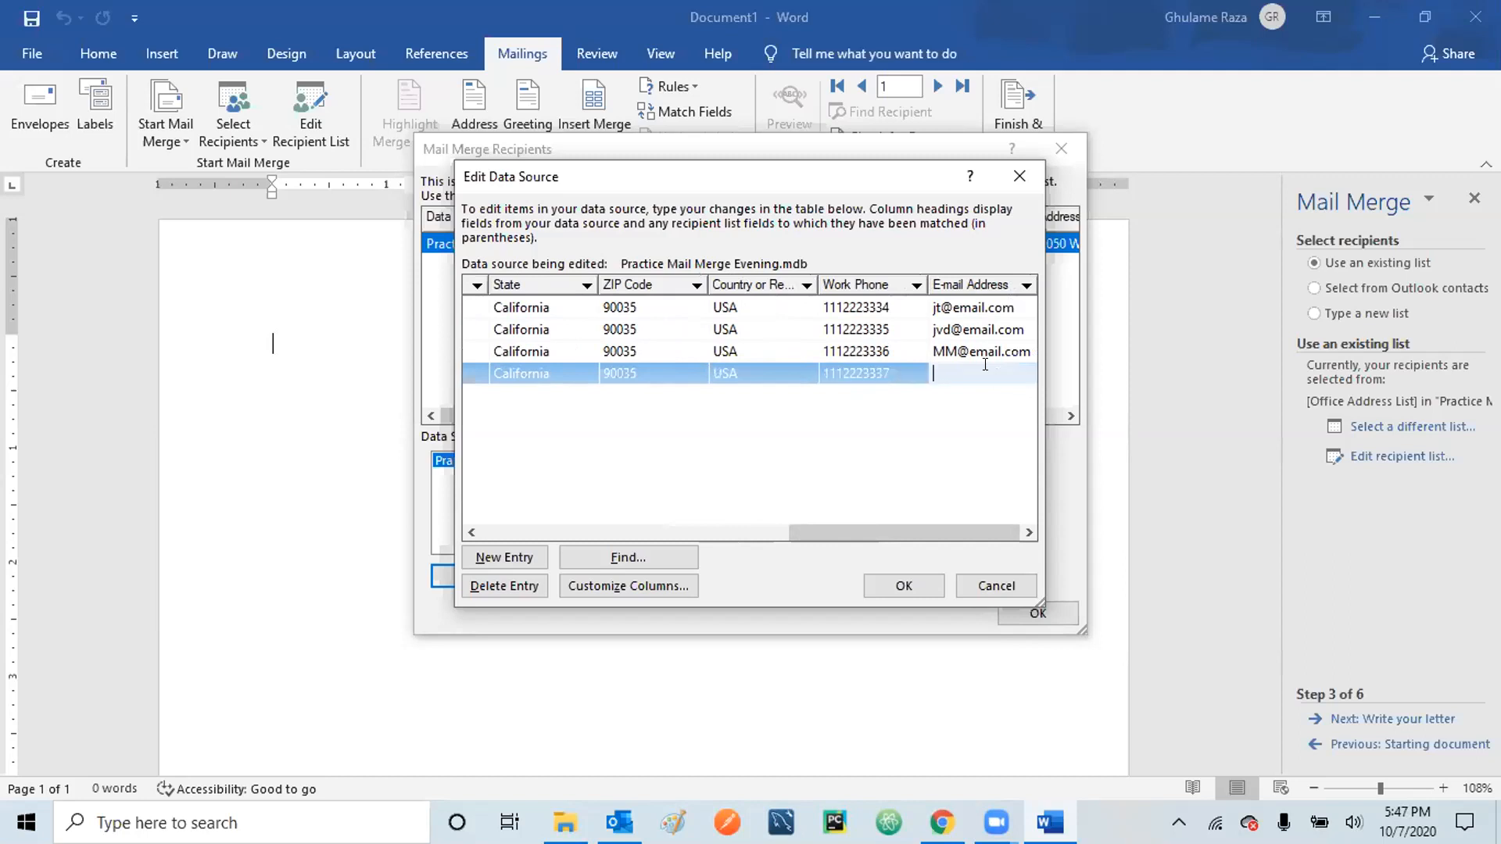
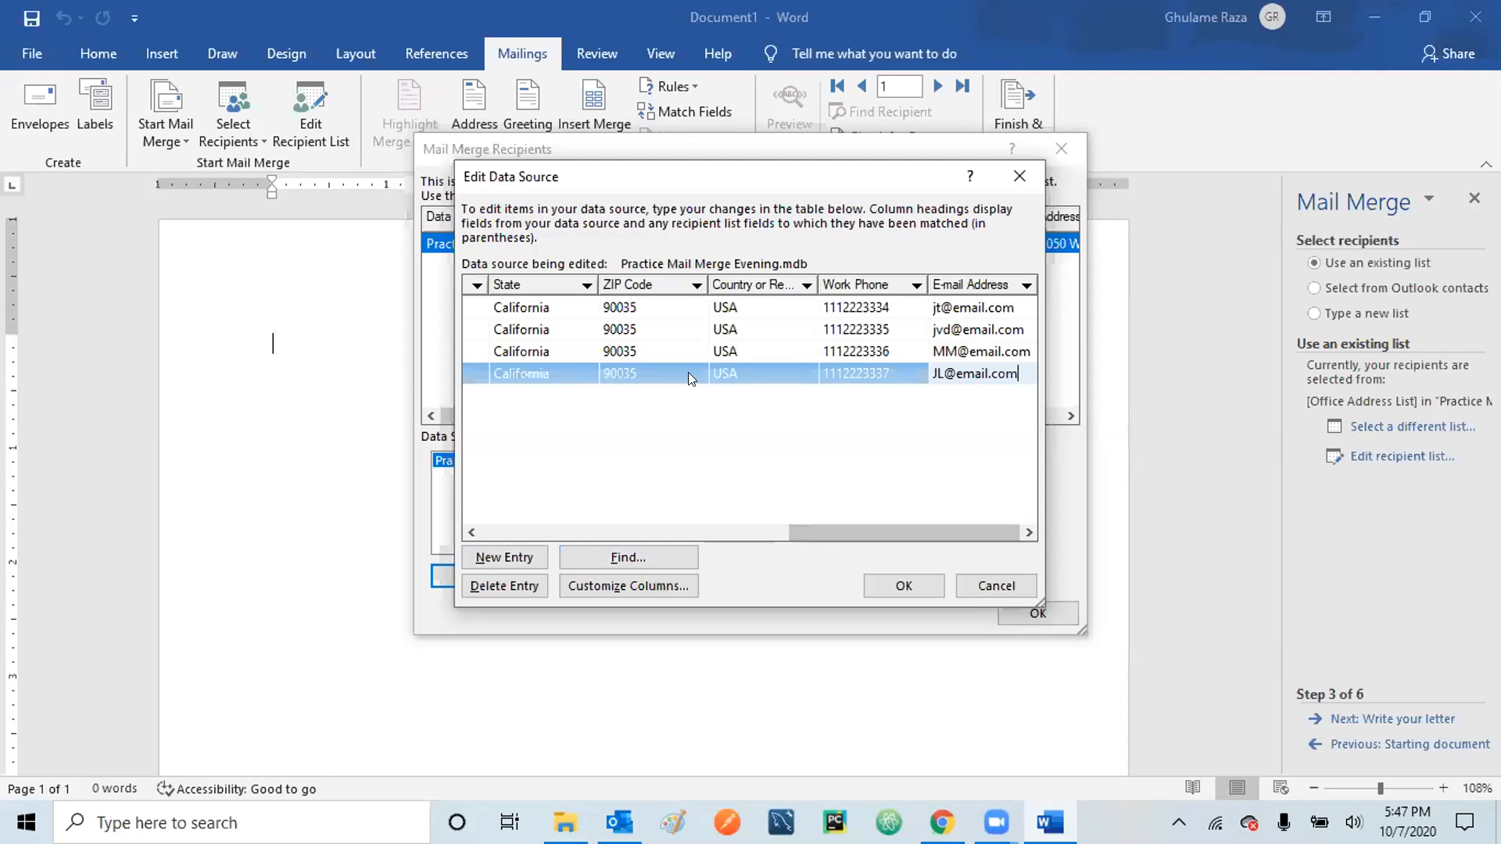
- Save the four-recipient list to Practice Mail Merge Evening.mdb and accept the Mail Merge Recipients list
left_click(899, 583)
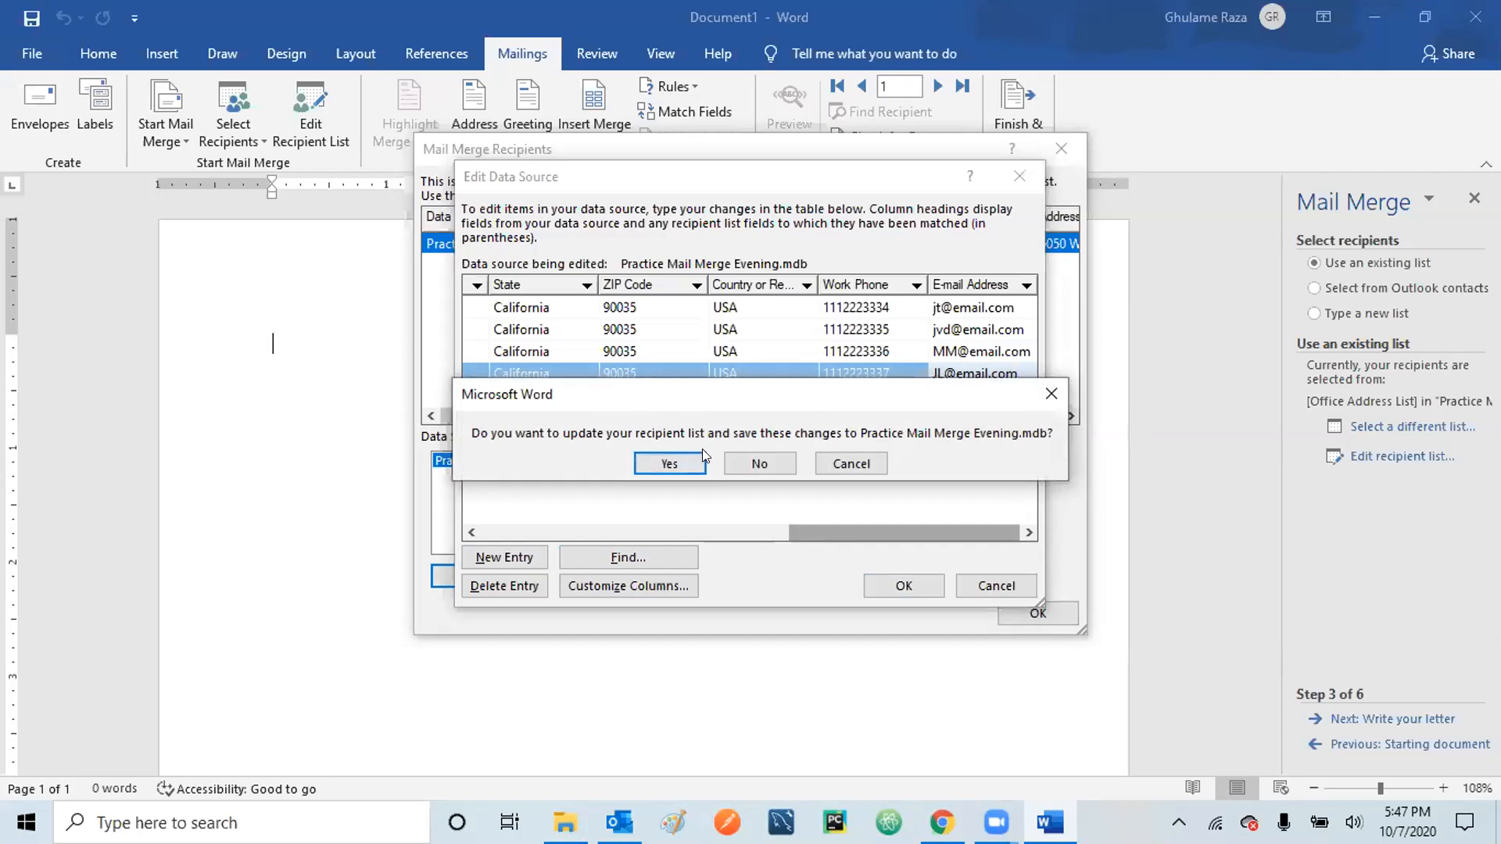
left_click(670, 463)
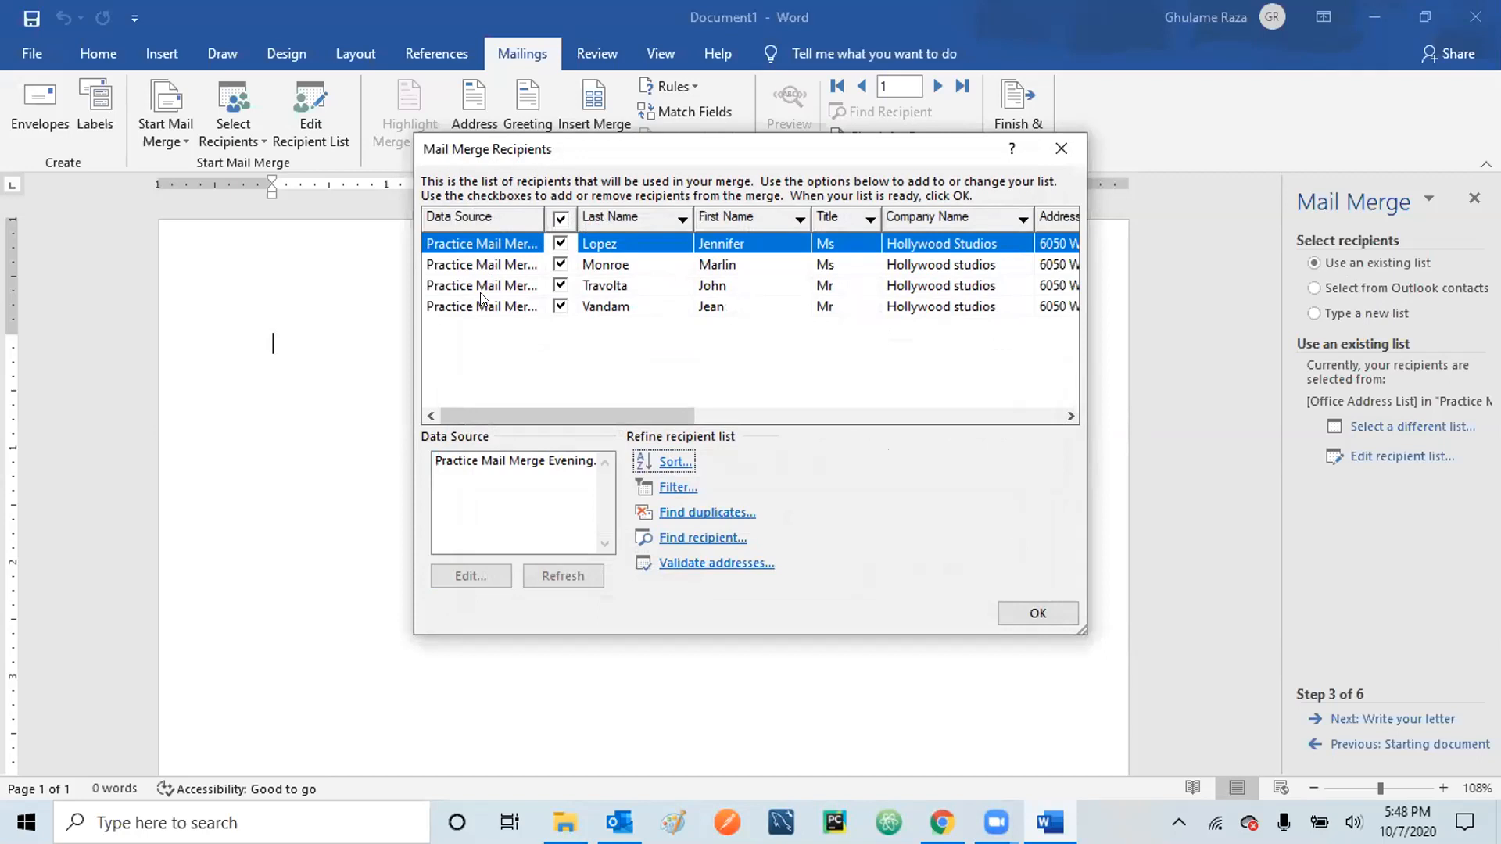
left_click(1020, 610)
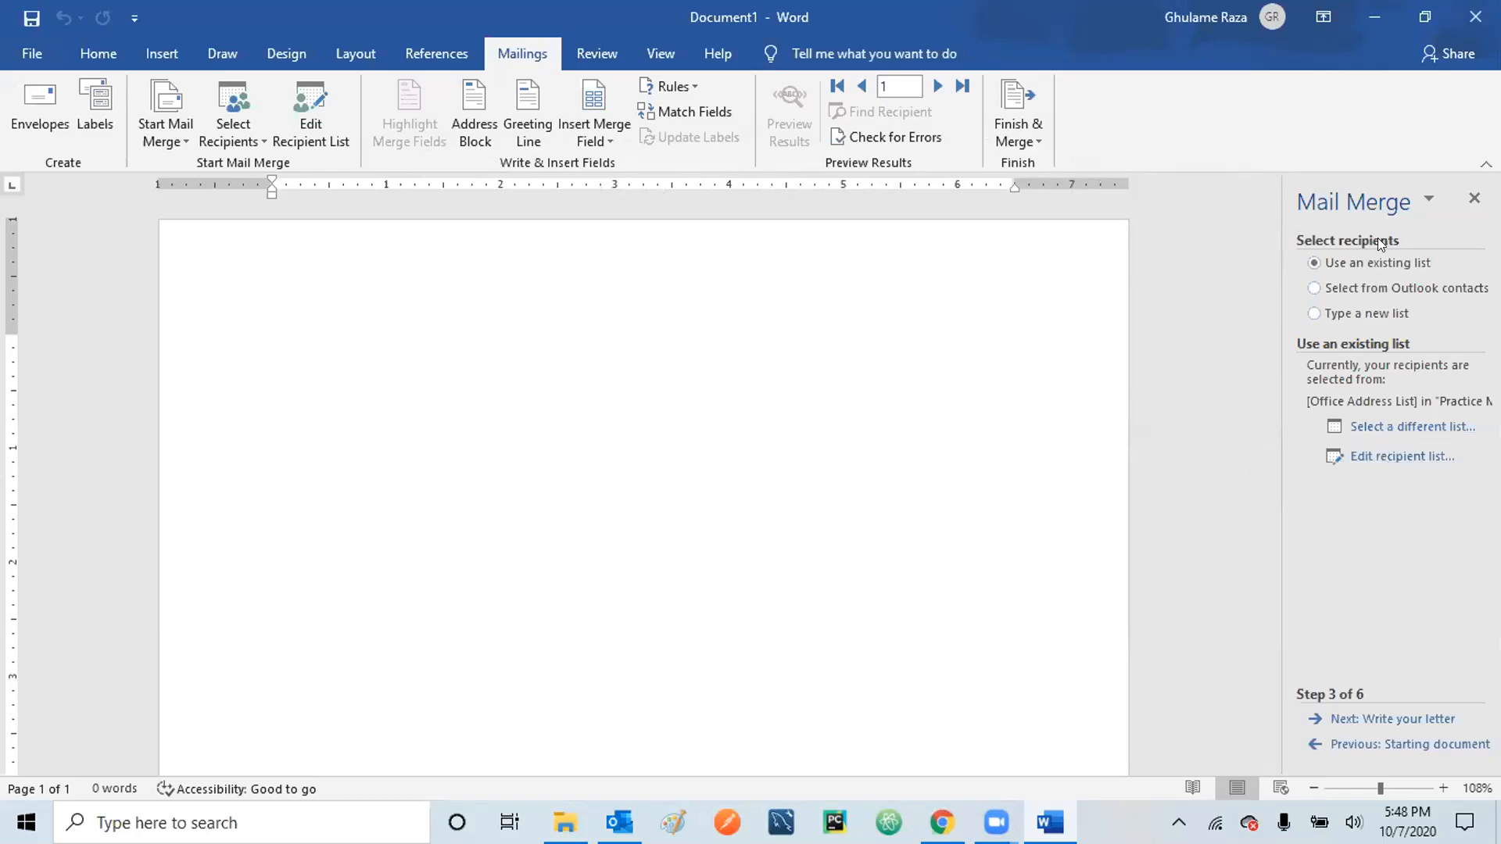
left_click(1398, 456)
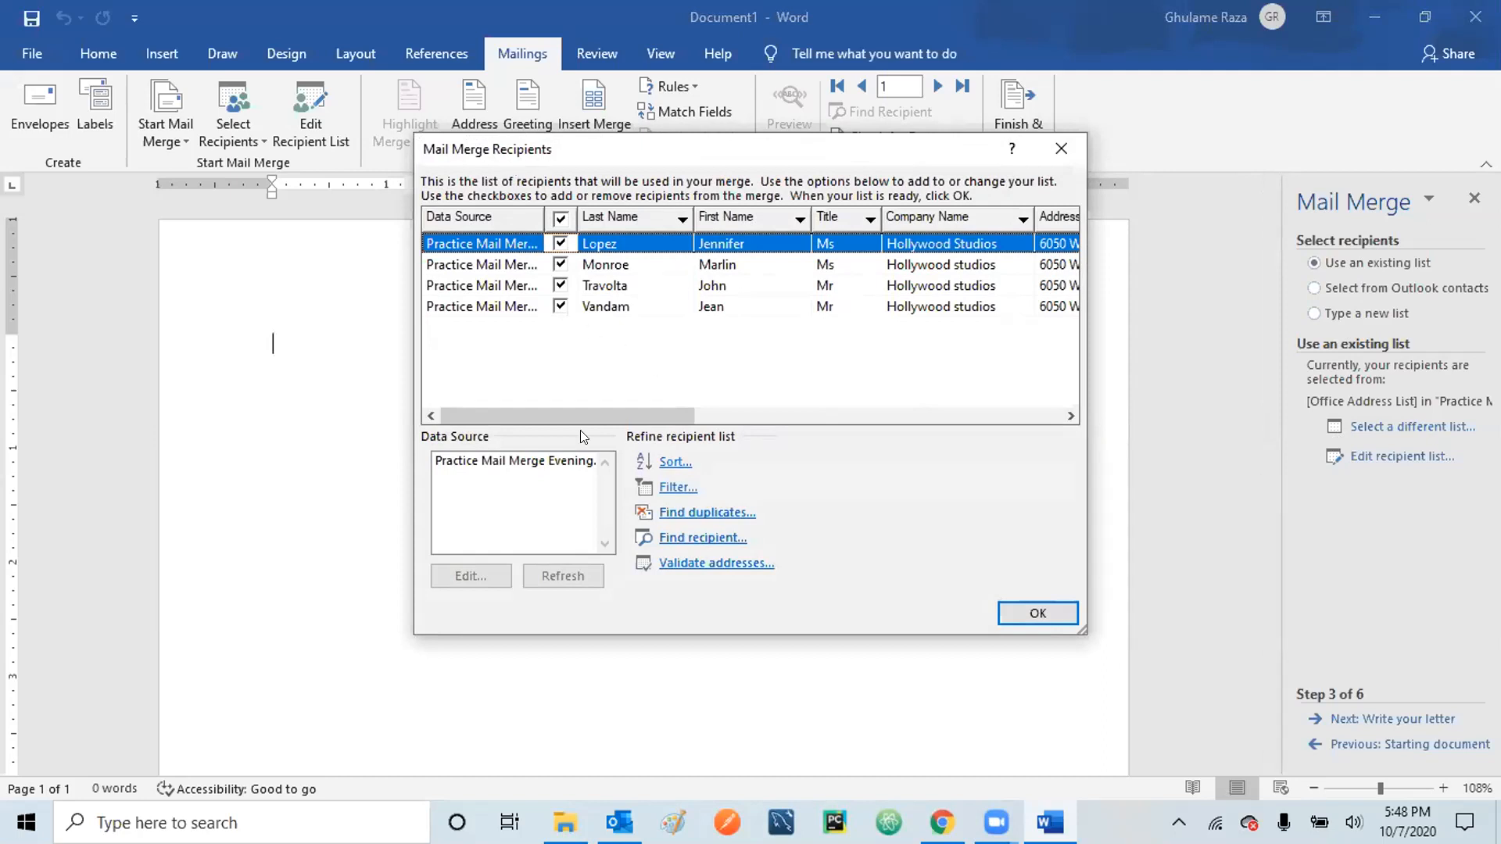
left_click(532, 474)
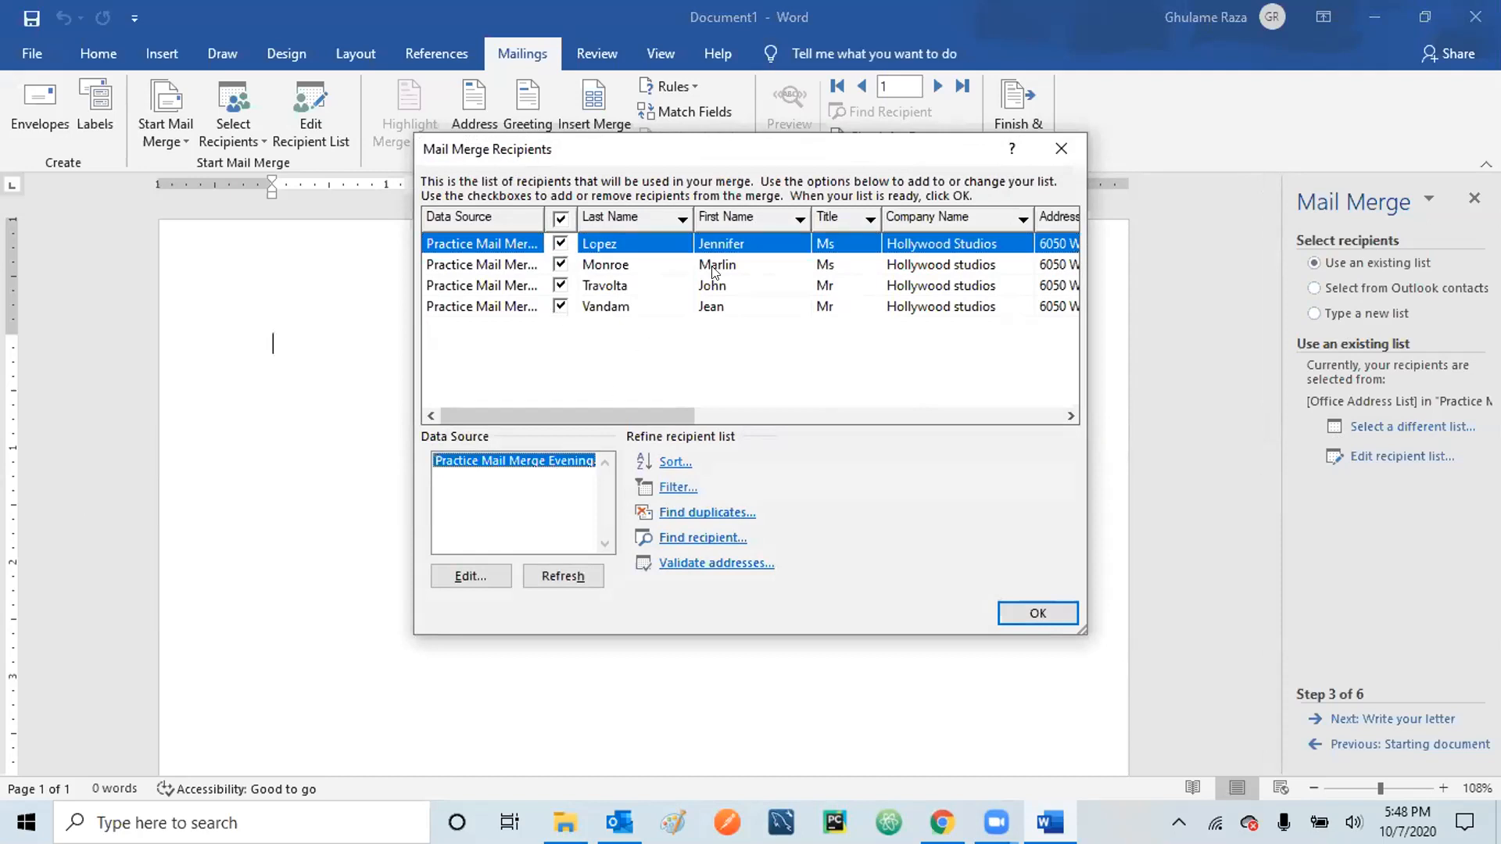
left_click(609, 286)
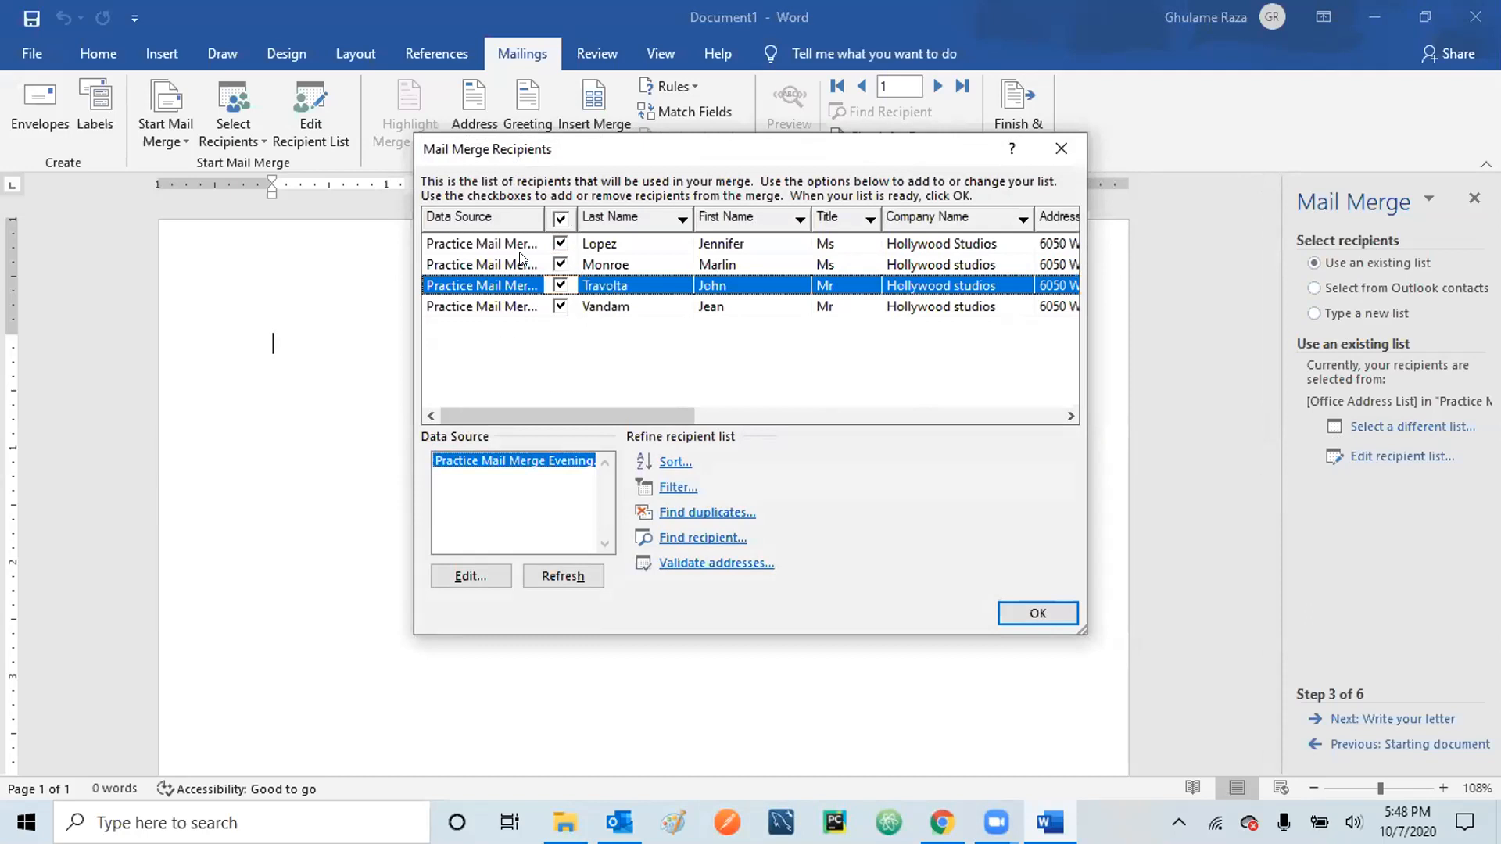
left_click(559, 308)
left_click(560, 243)
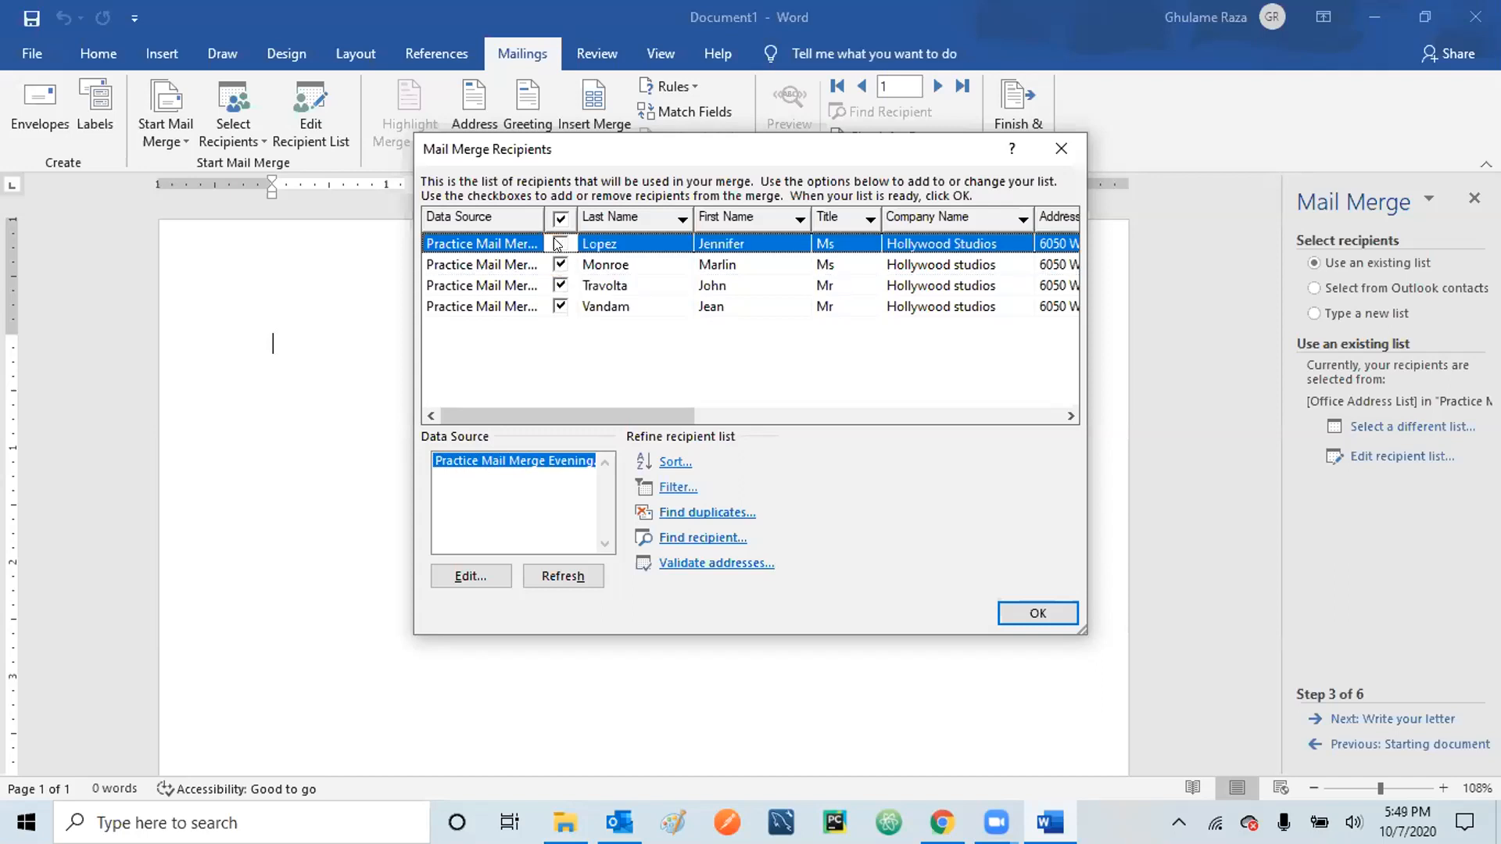
left_click(556, 263)
left_click(557, 284)
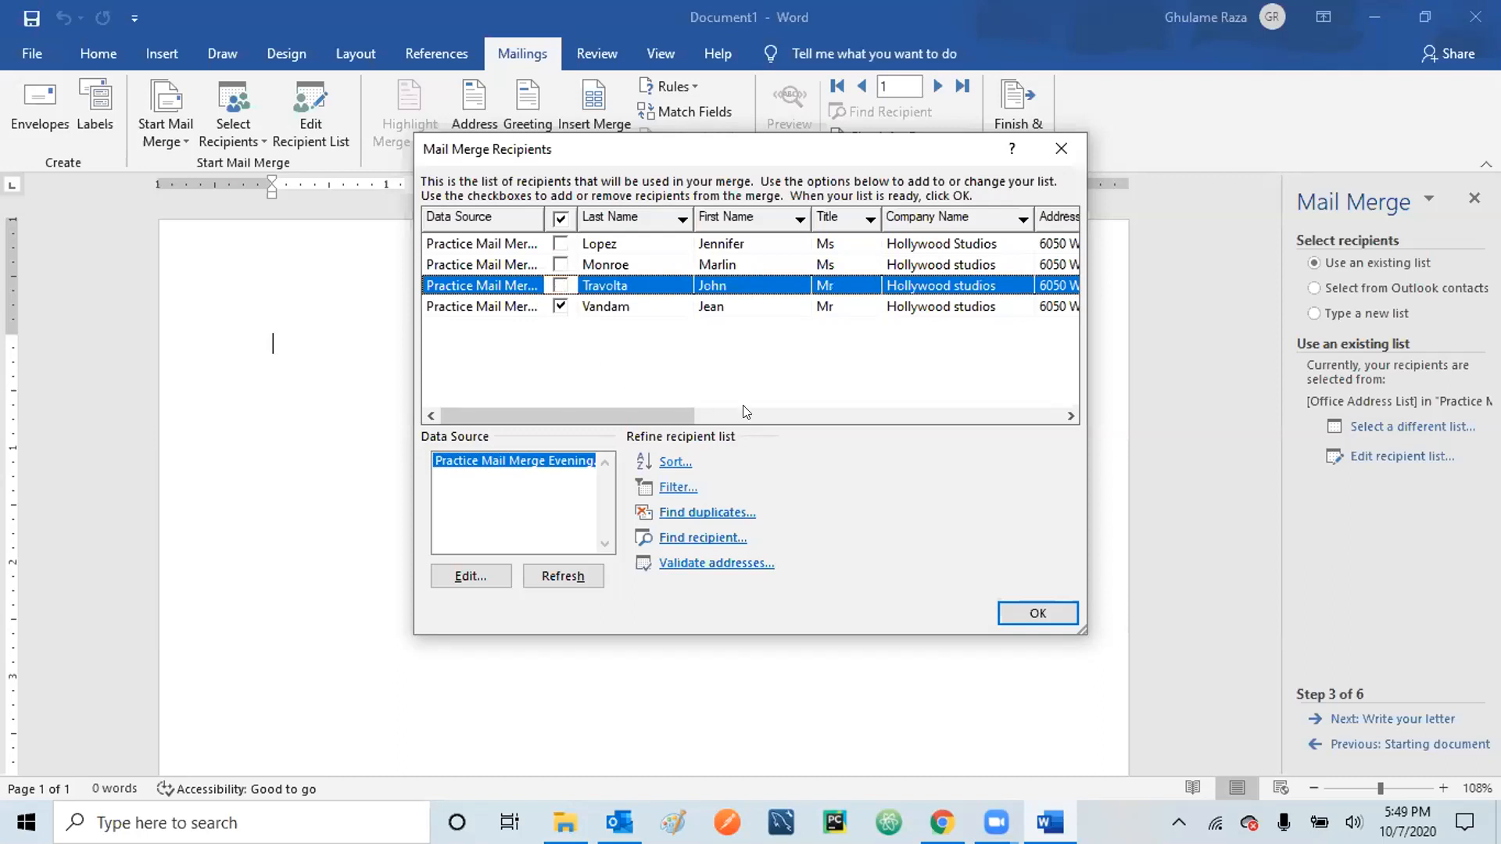
left_click(557, 245)
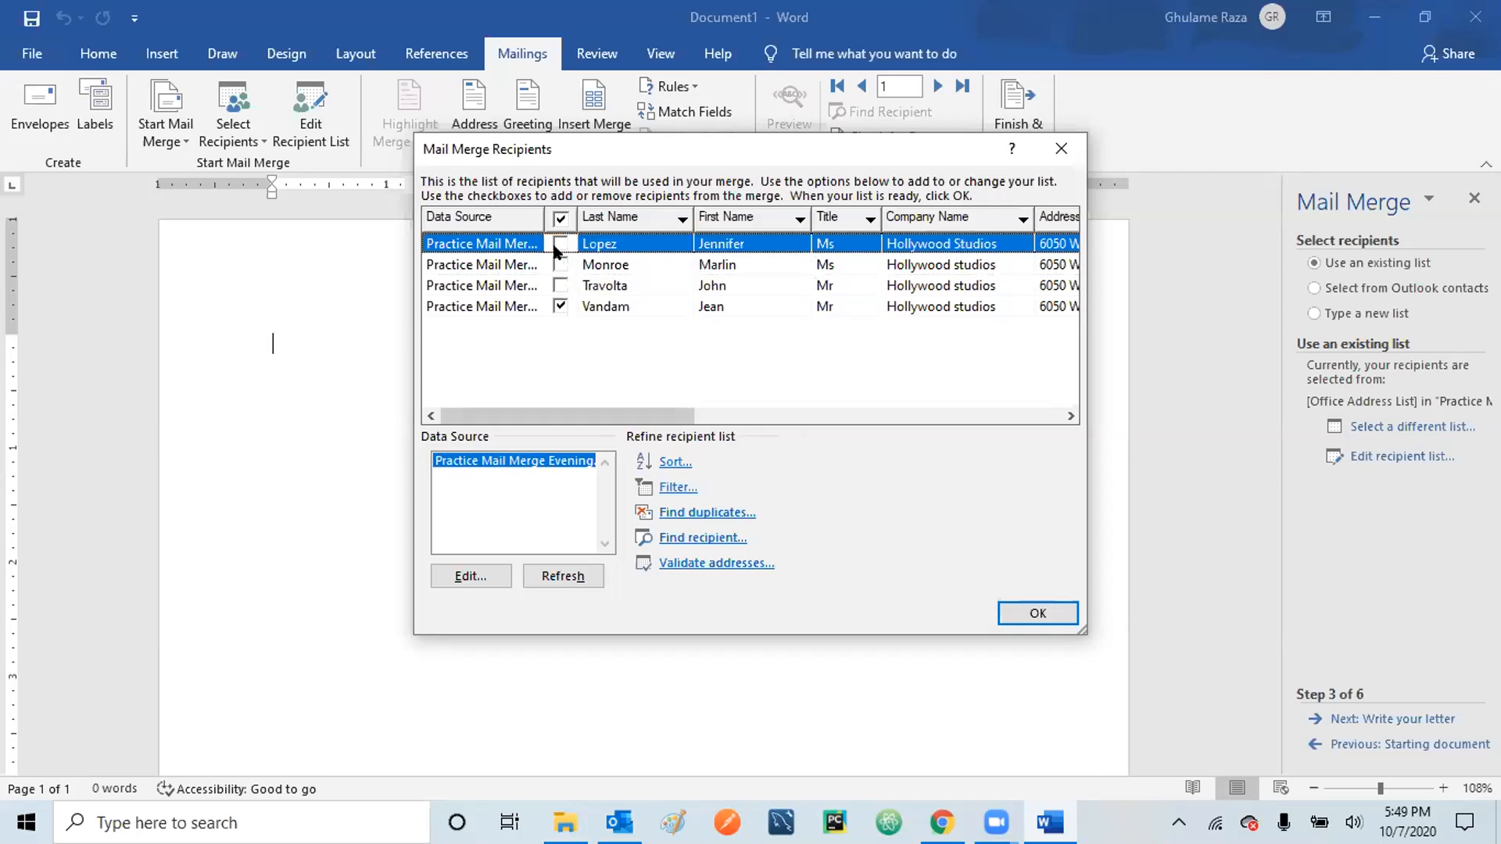
left_click(558, 264)
left_click(557, 284)
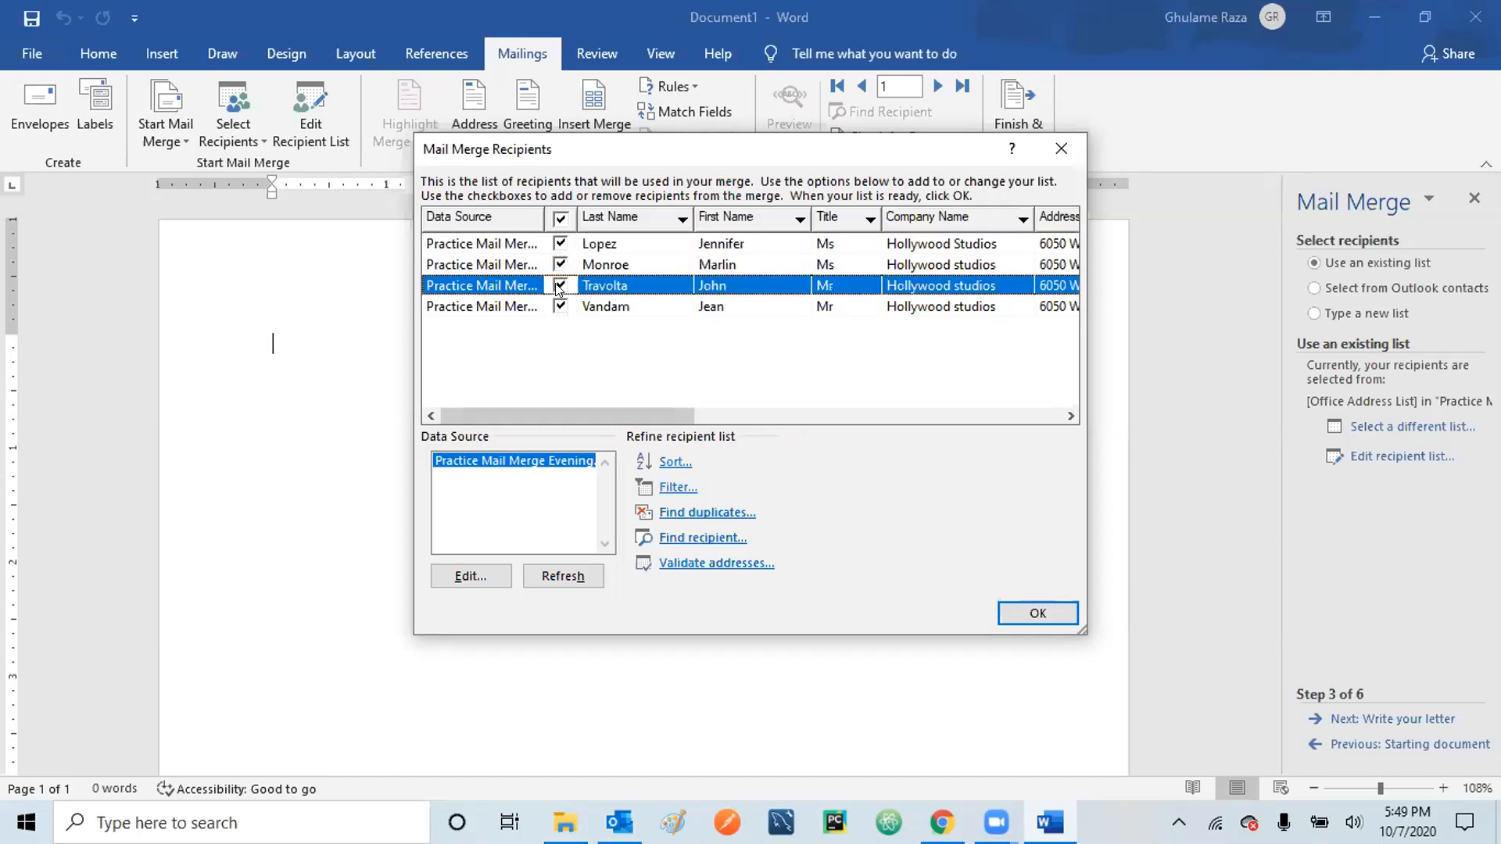
left_click(1030, 617)
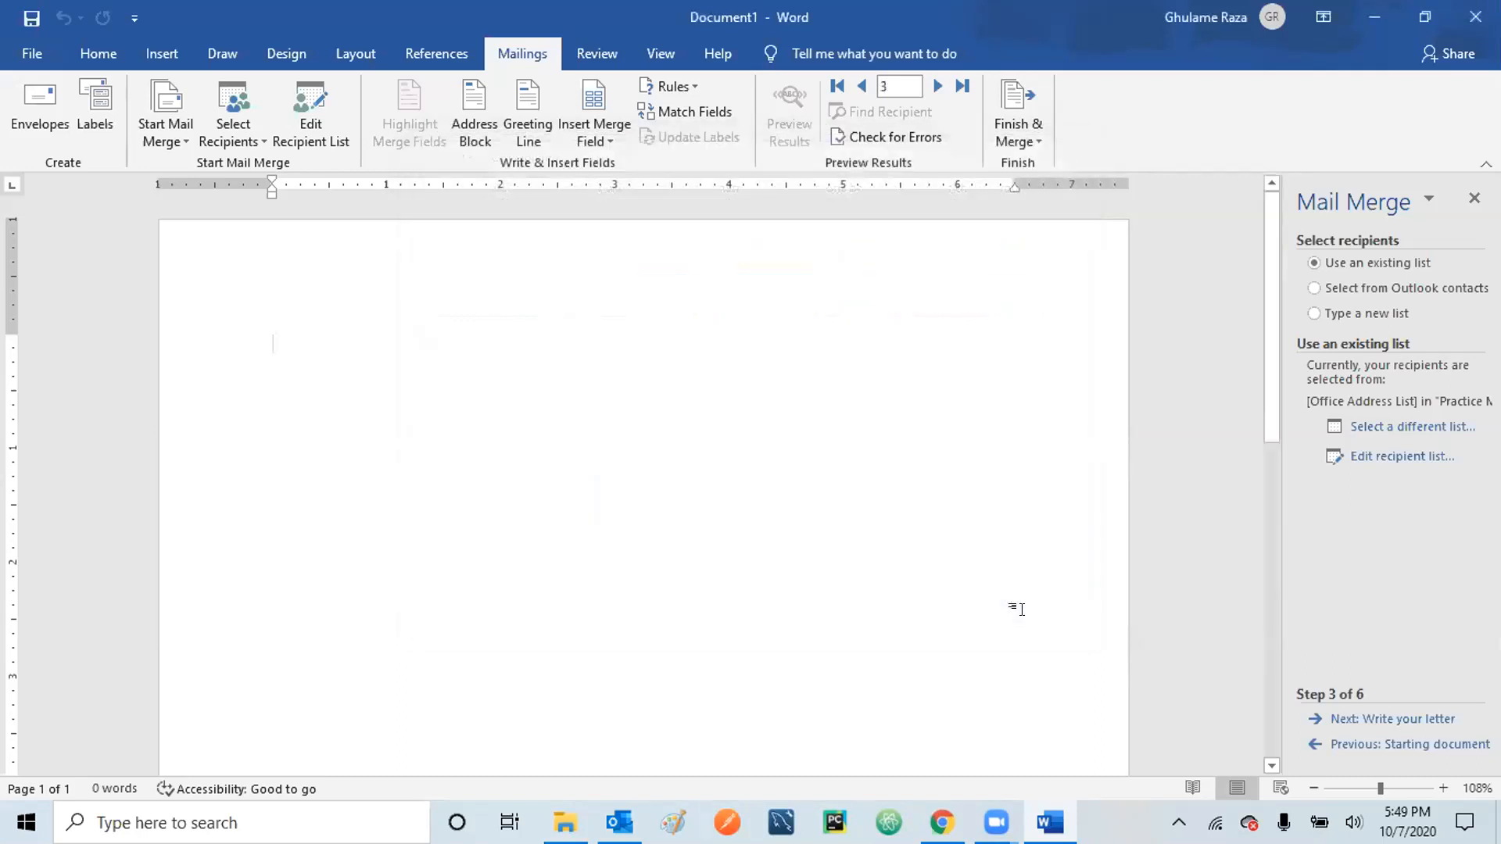
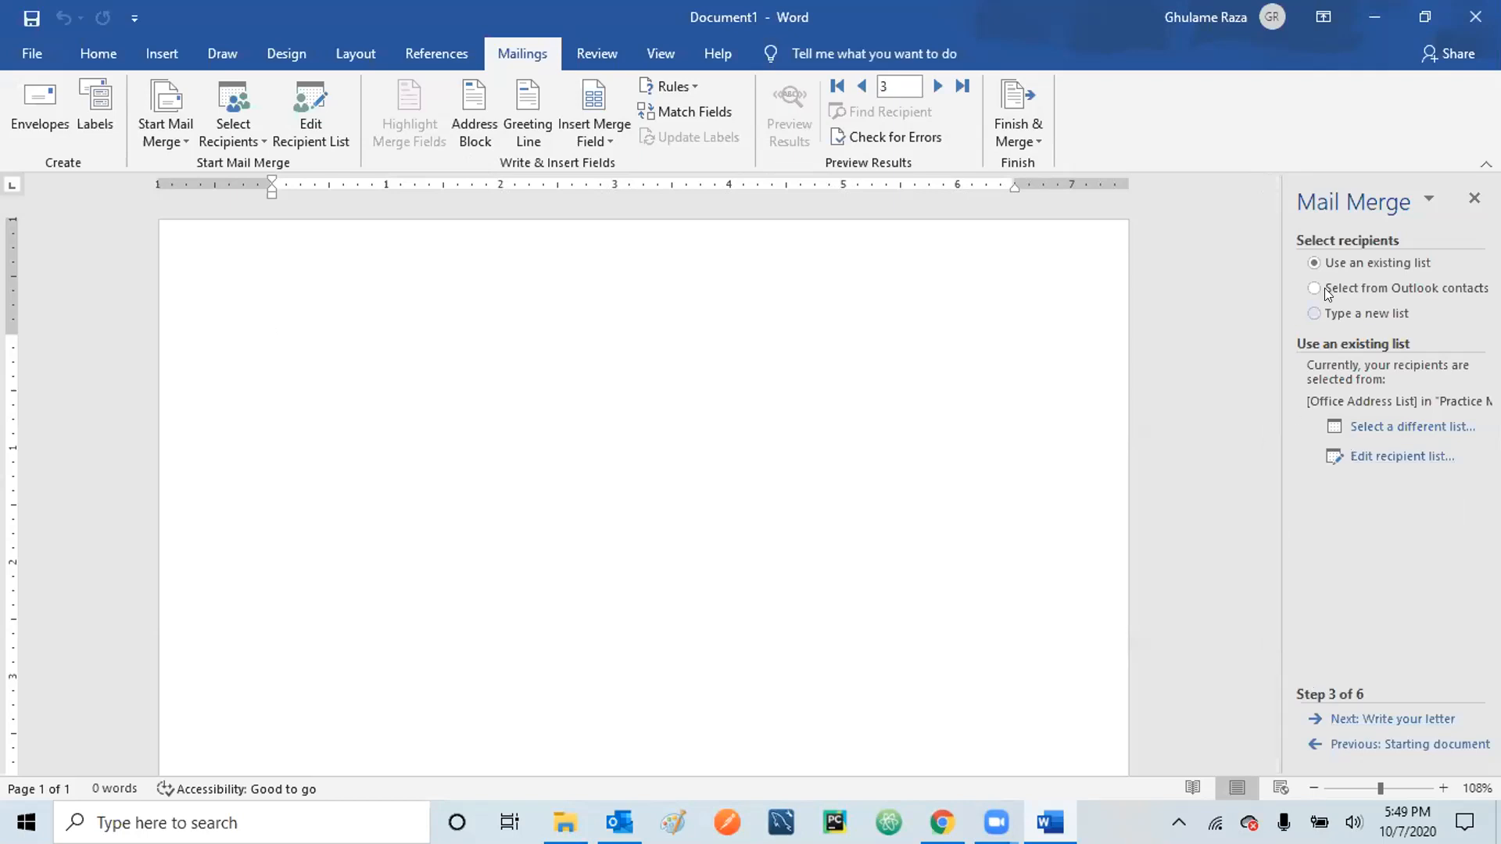
- Advance the wizard to writing the letter and type the date Oct 7, 2020 on its own line
left_click(1365, 720)
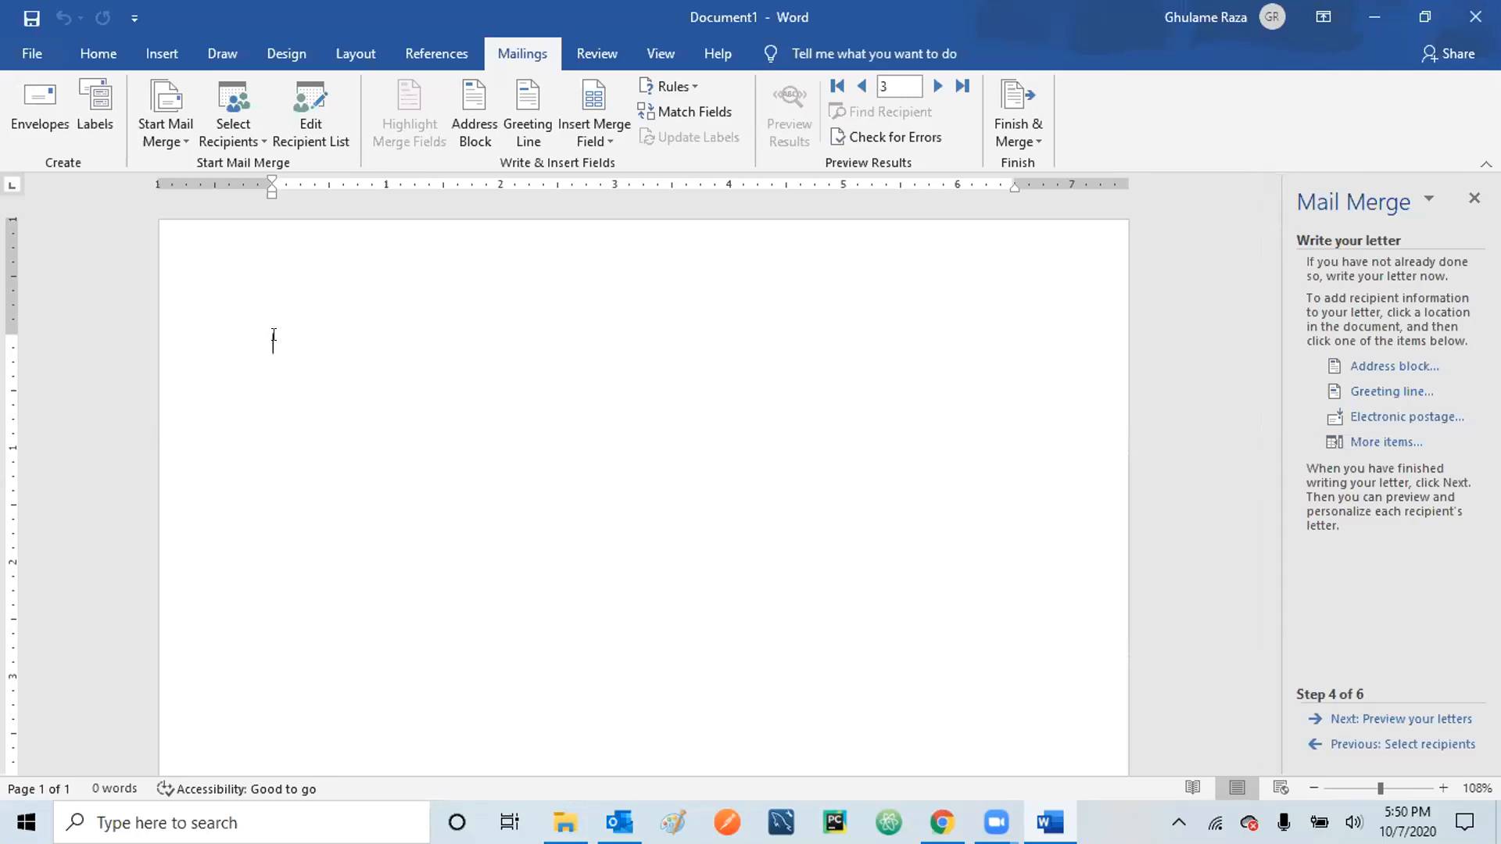
type("Oct ")
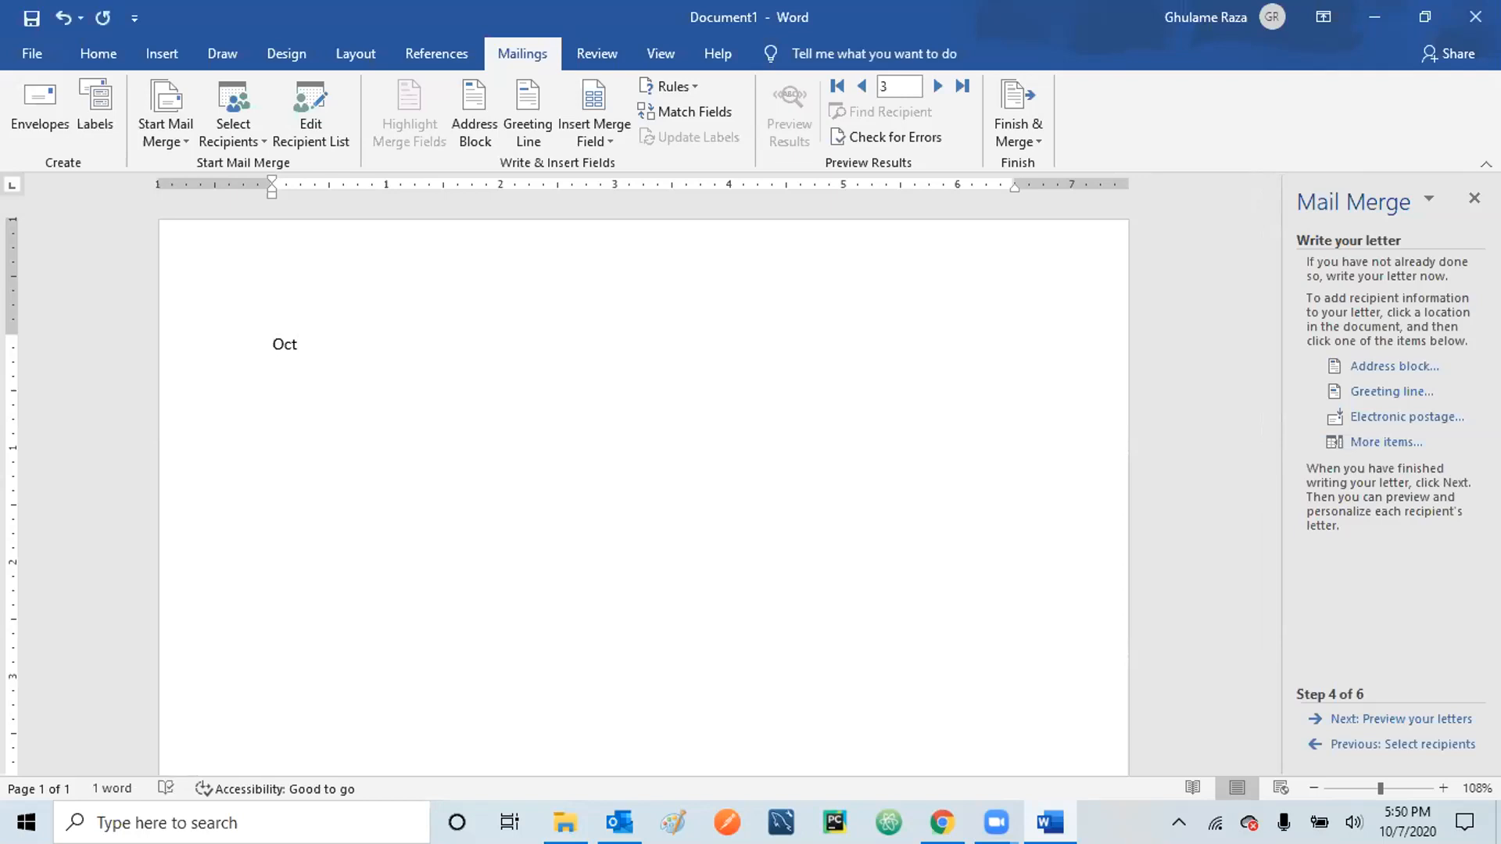
type("7, 2020")
key("Return")
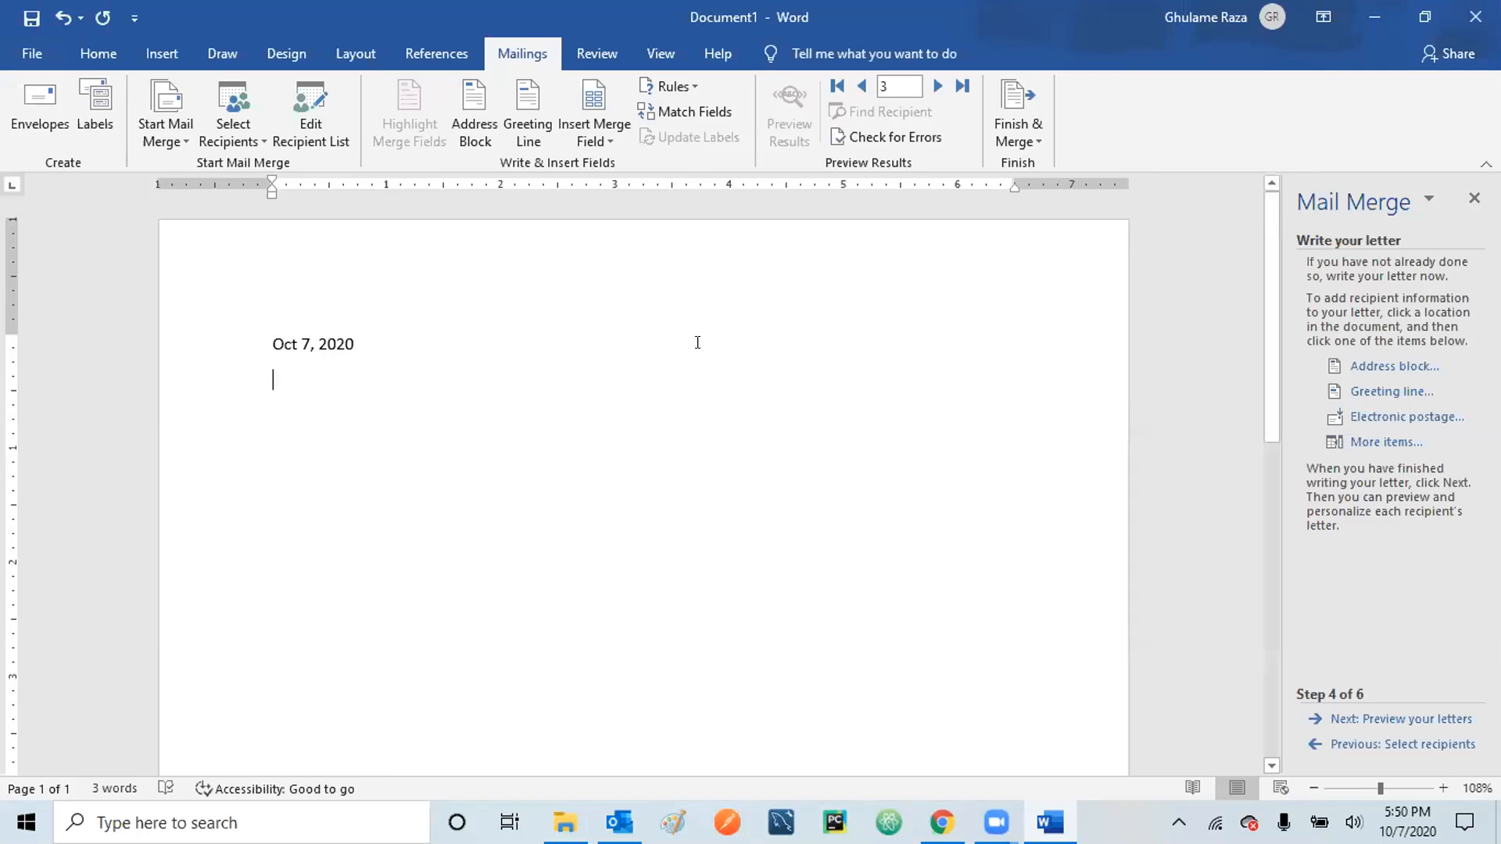
- Insert the default «AddressBlock» field below the date, followed by a new line
left_click(1379, 368)
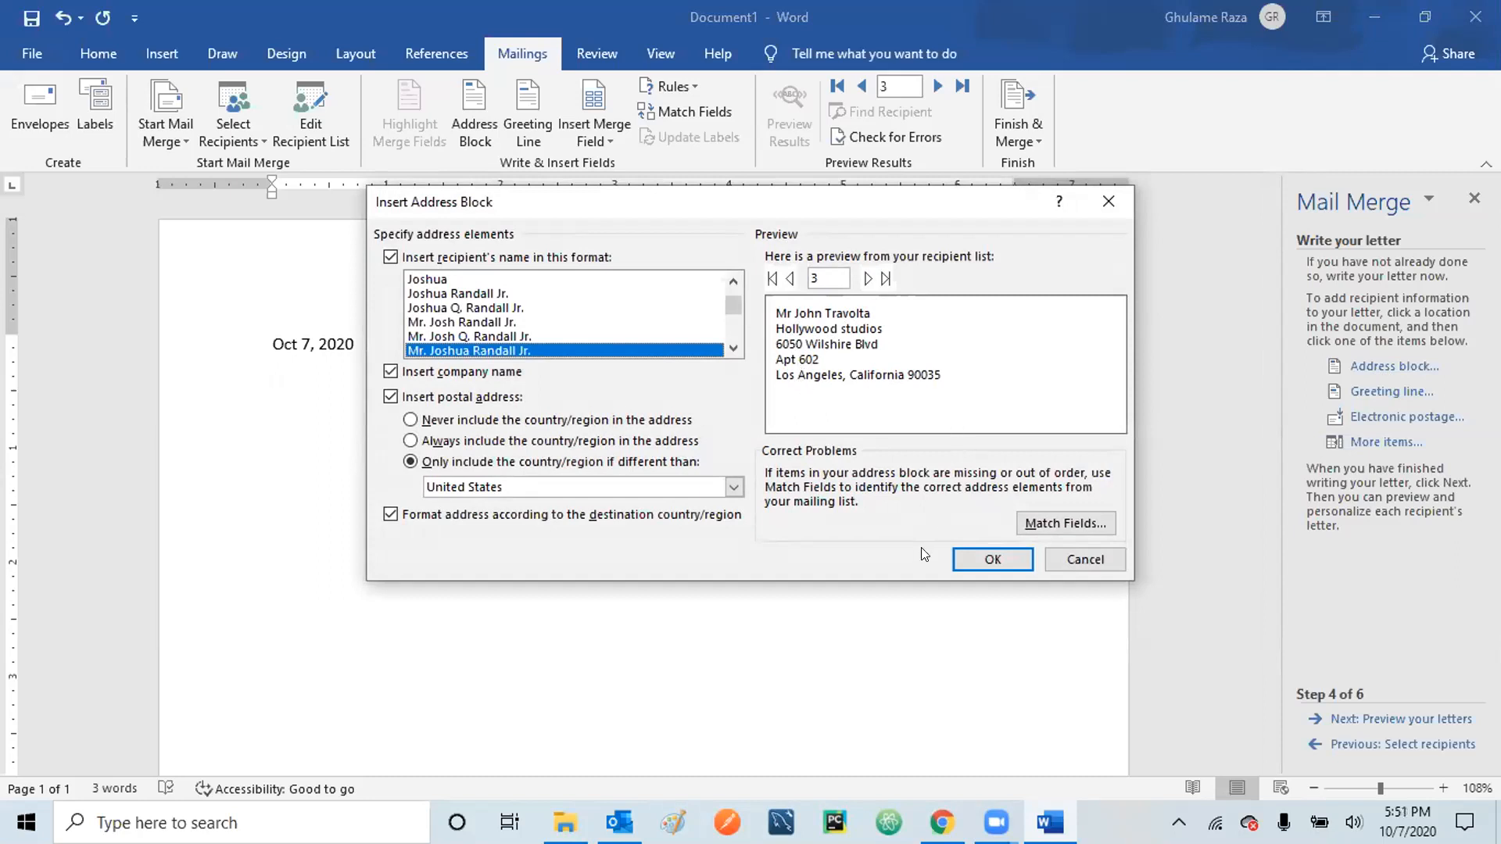
left_click(993, 560)
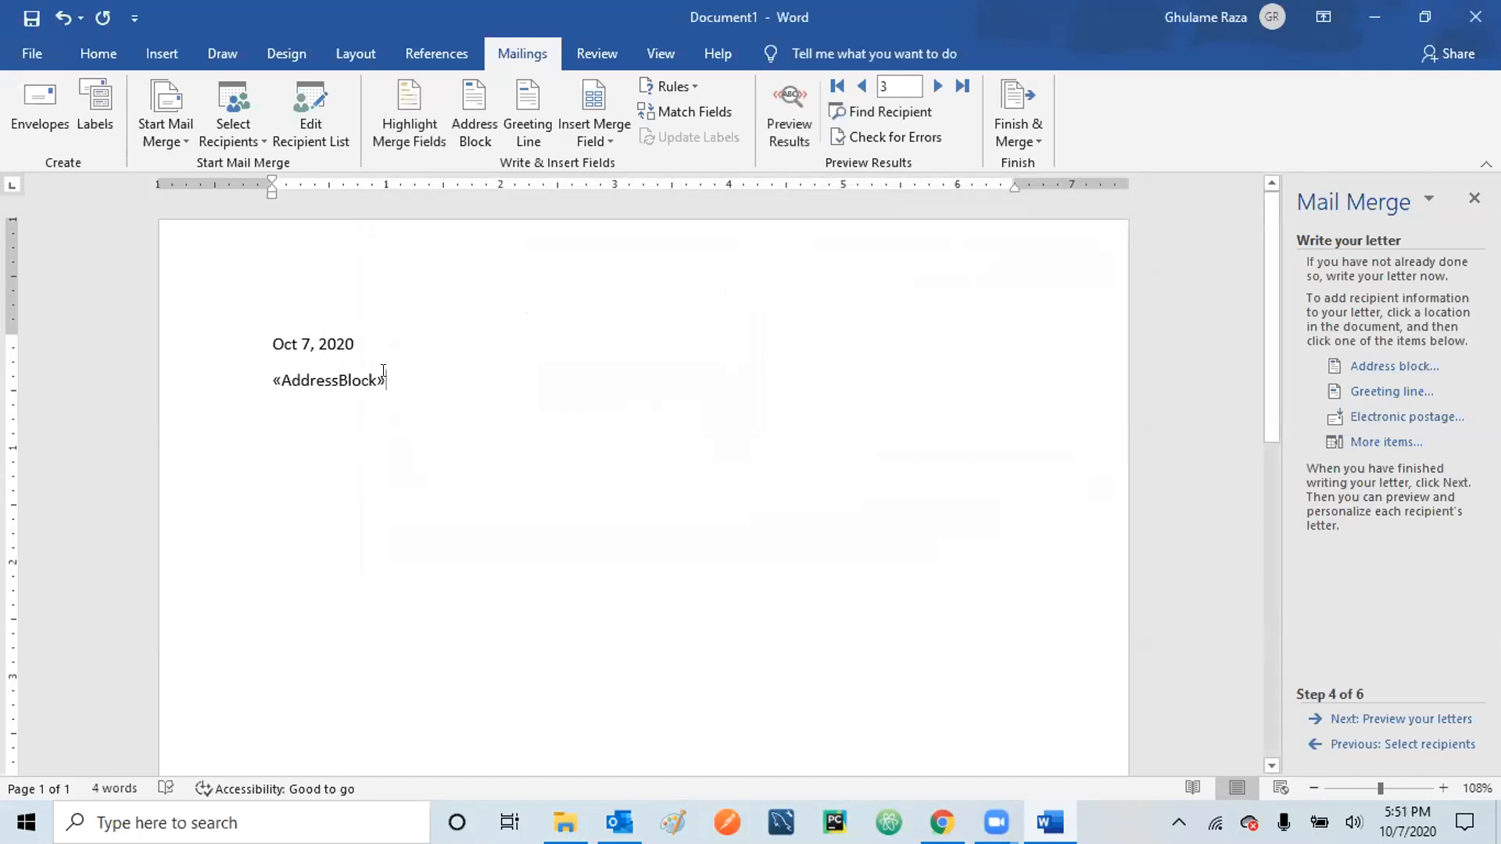
key("Return")
- Insert the default «GreetingLine» field, previewing as 'Dear Mr Travolta,'
left_click(1376, 391)
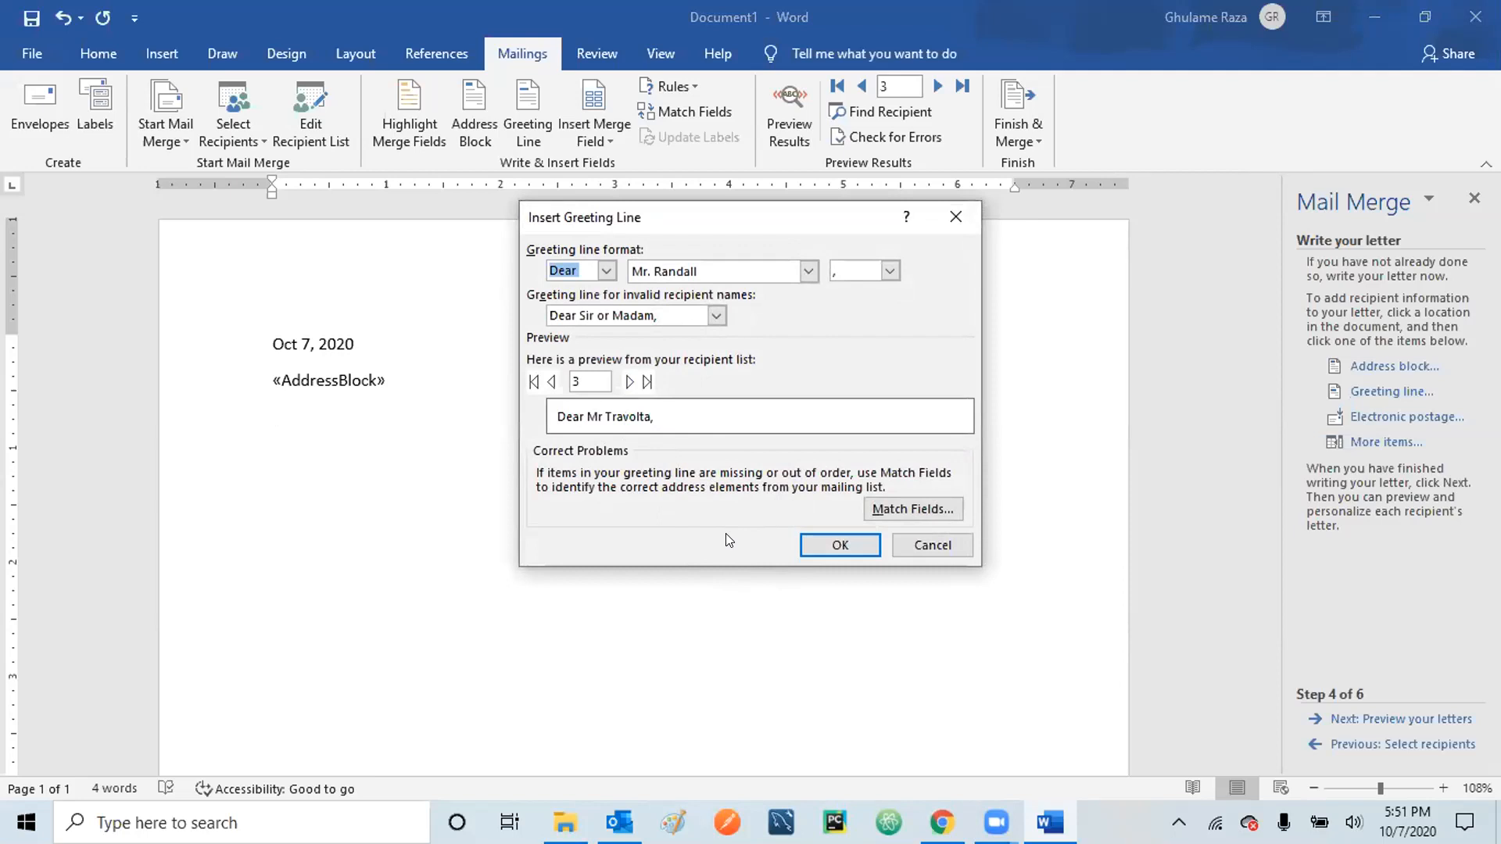
left_click(838, 547)
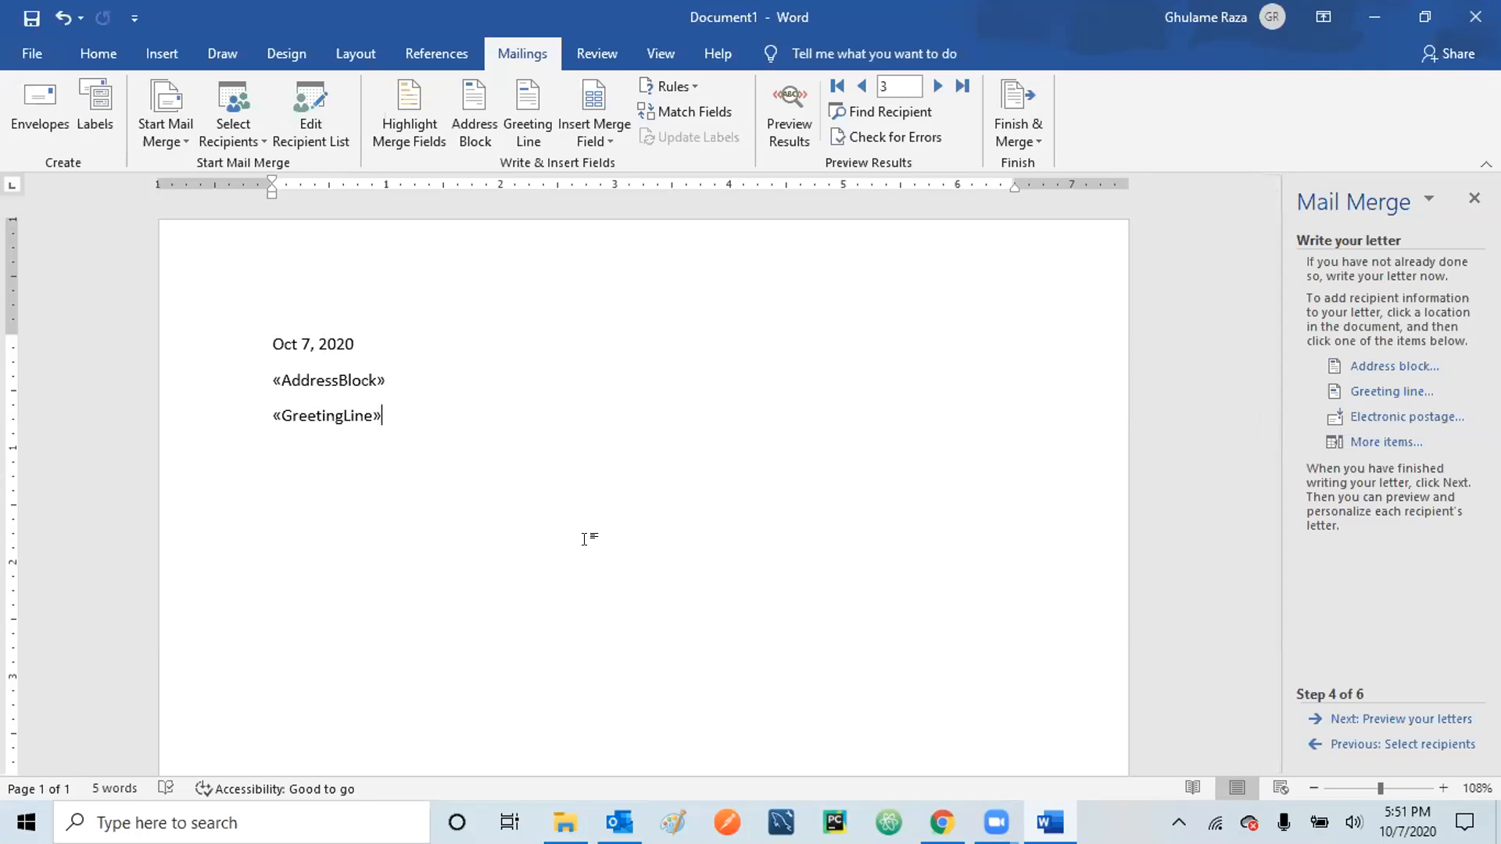
- Type the invitation to the opening ceremony at the Downtown LA theatre, ending 'meet your fans....', and start the Best regards closing
key("Return")
type("We co")
key("BackSpace")
key("BackSpace")
type("would like to invite you to a")
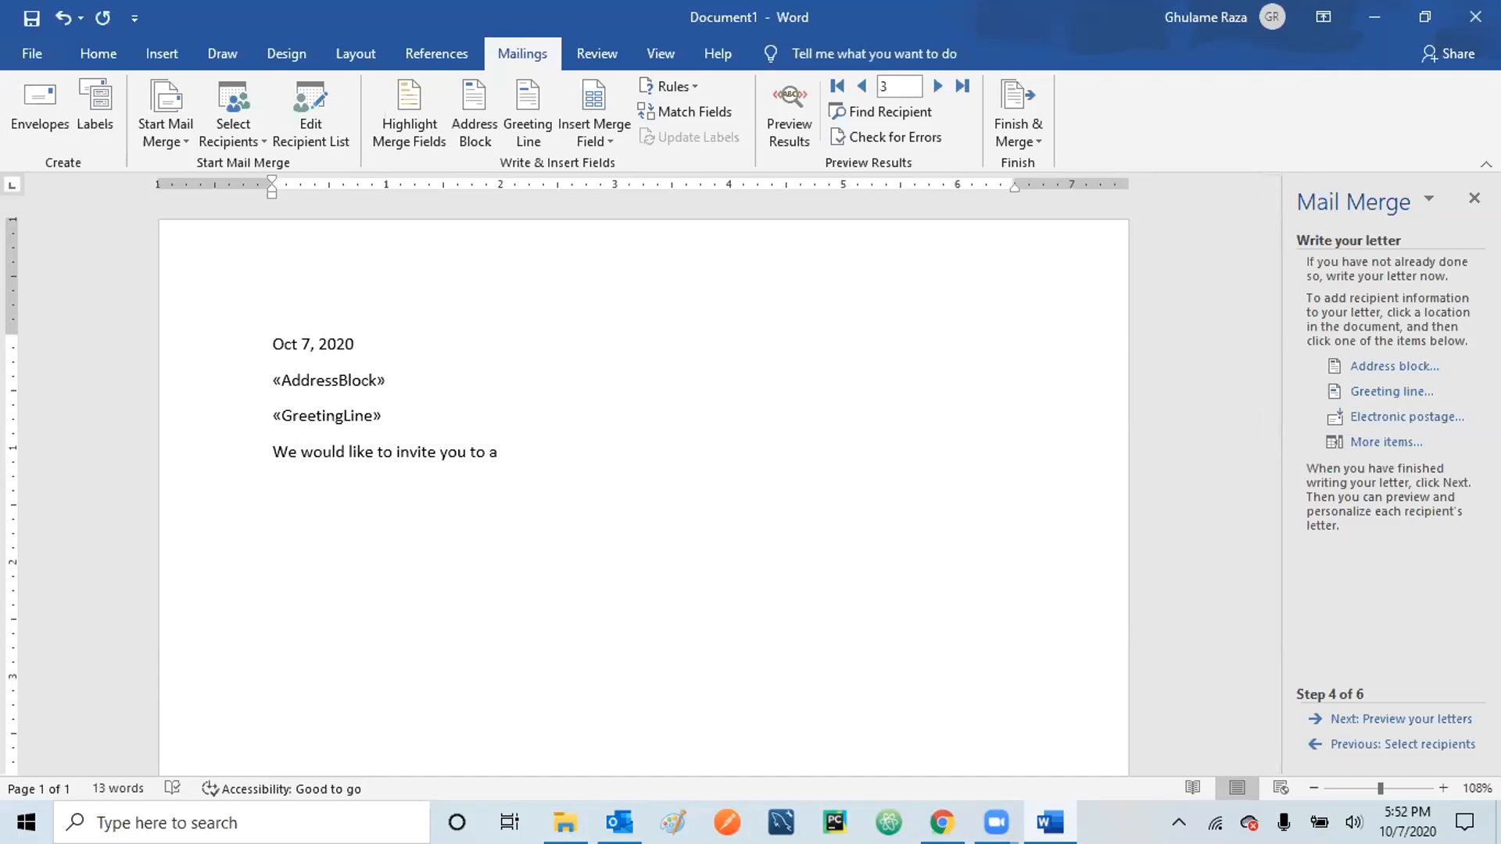
type("n opening ceremony of your movie")
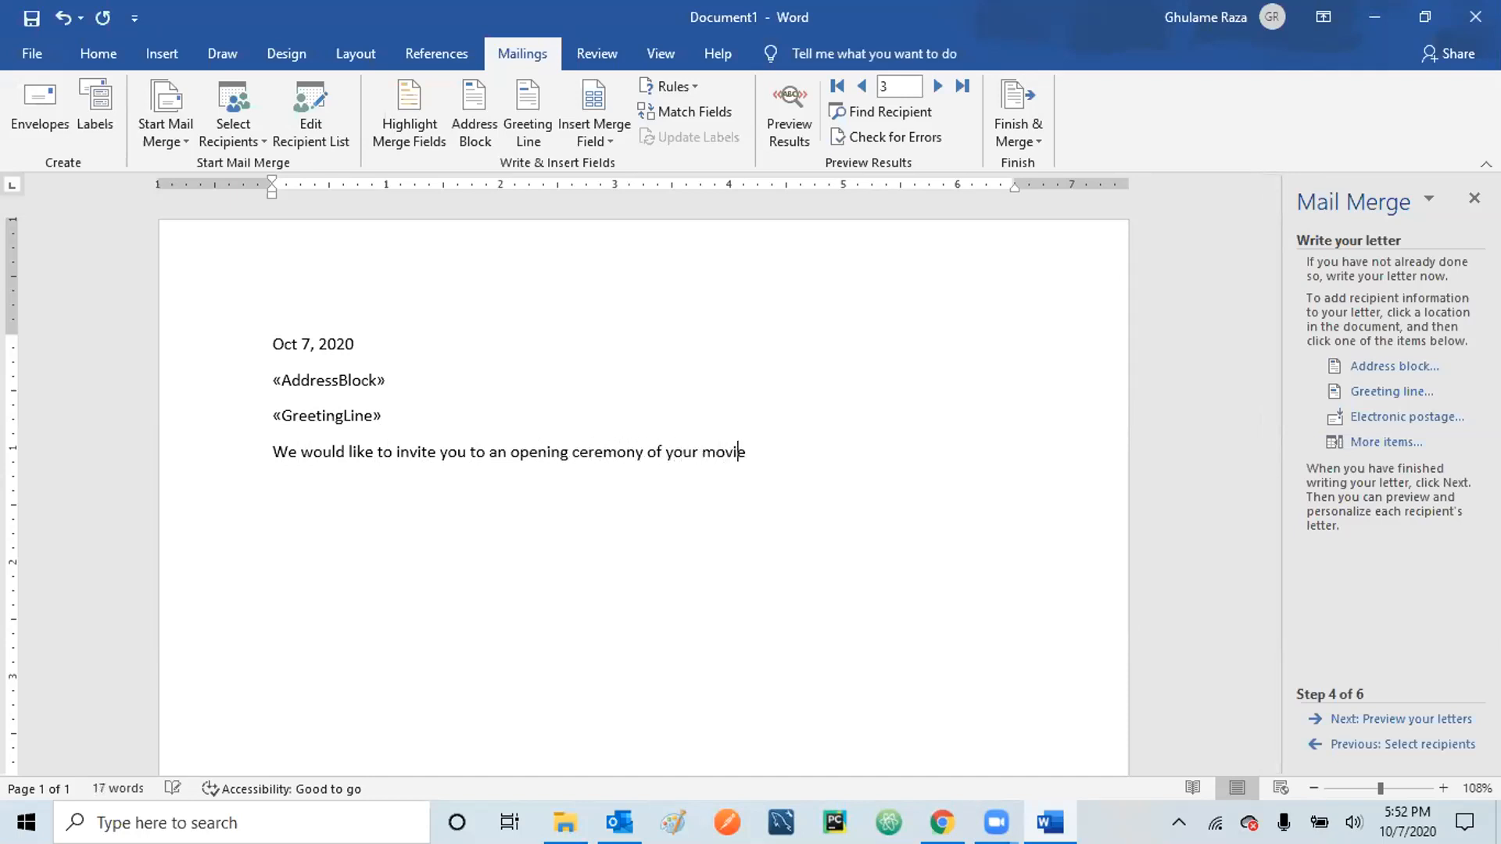
type(" at our theatre in Do")
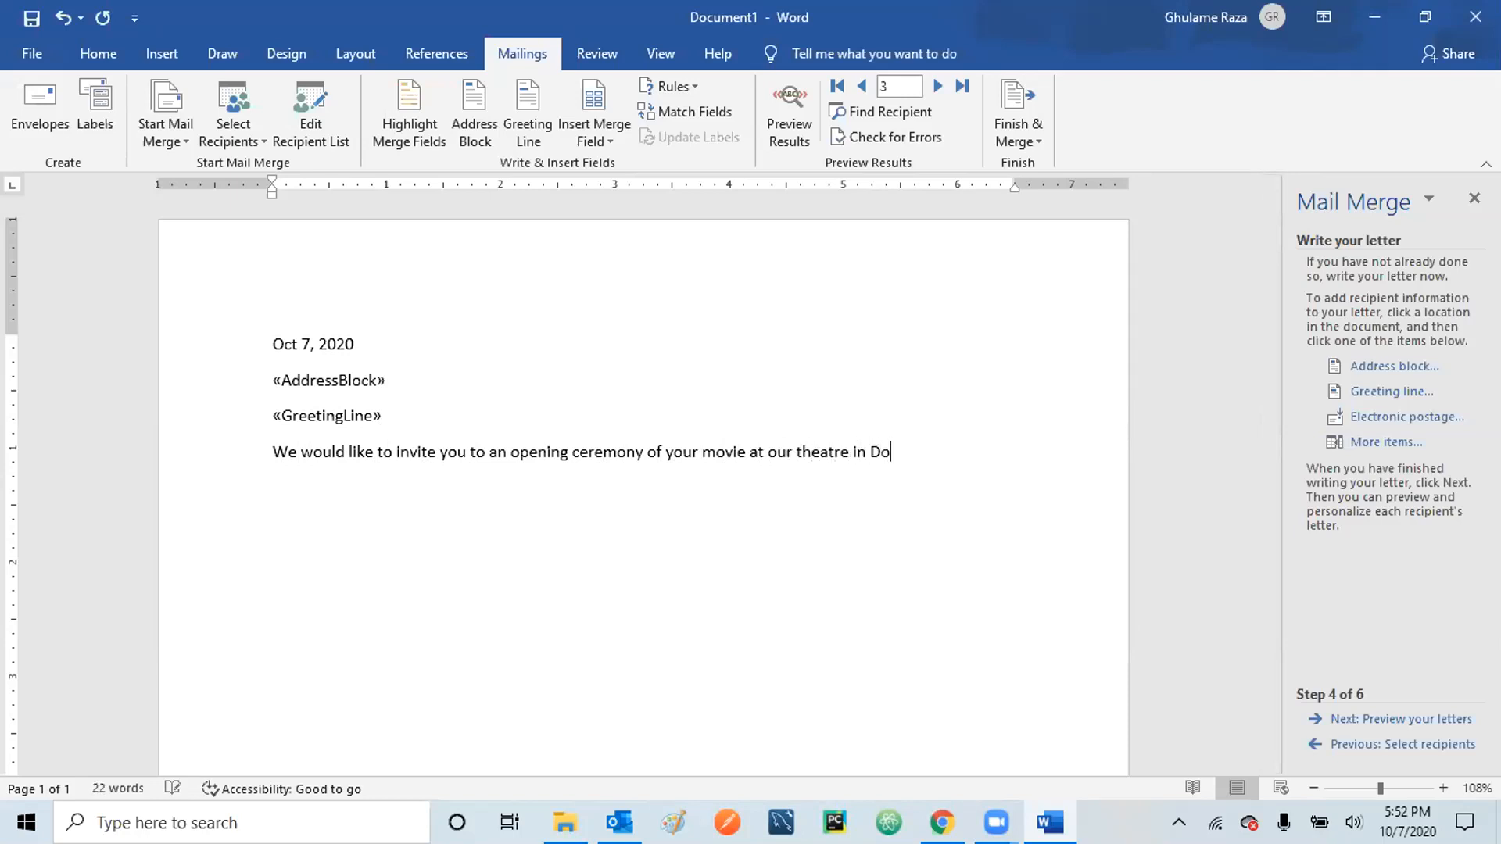
type("wntown LA. We would appreci")
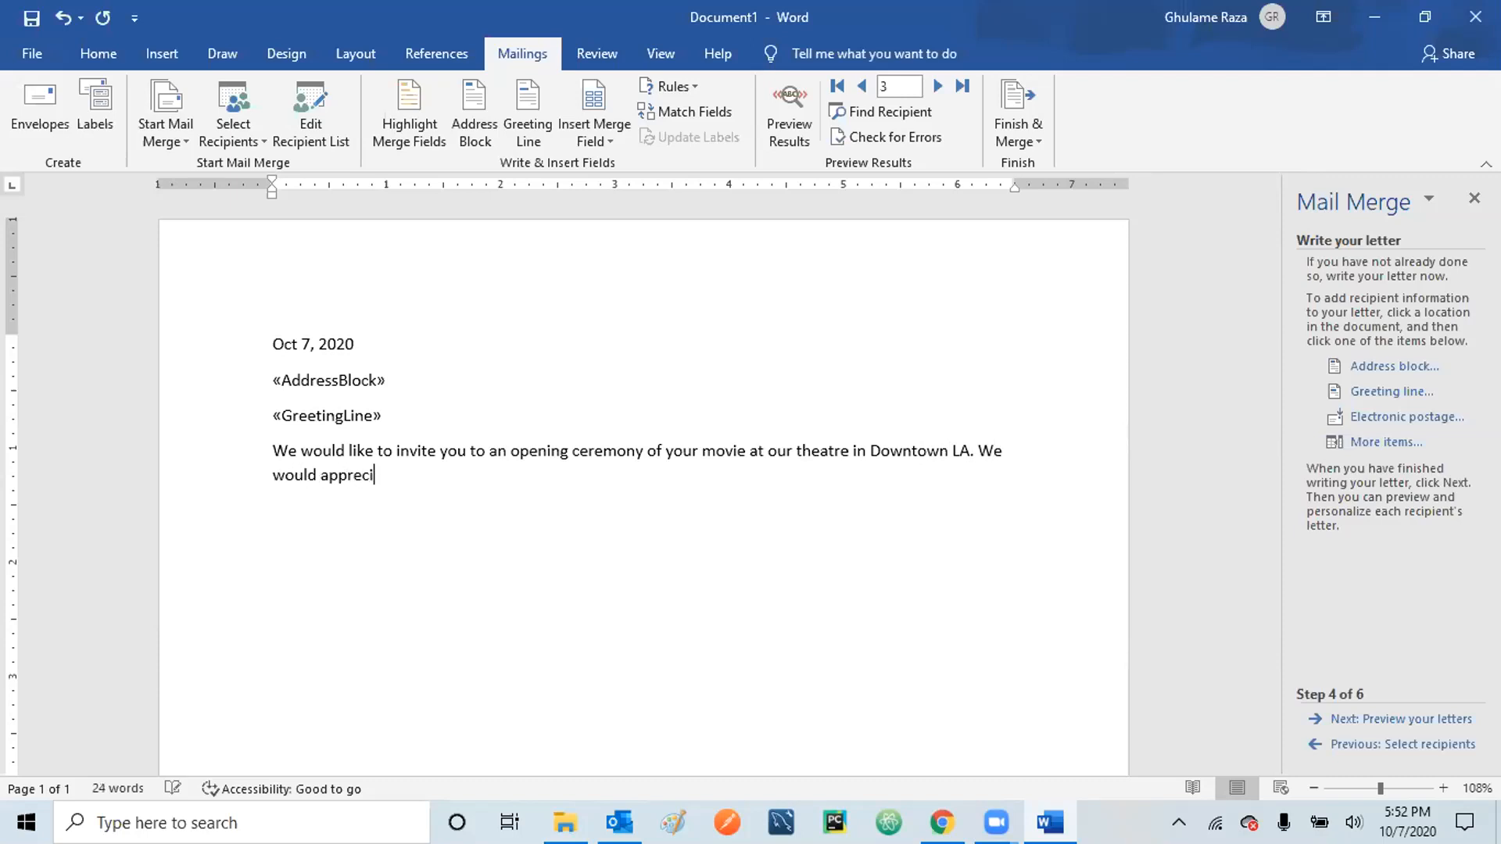
type("cate if you")
key("BackSpace")
key("BackSpace")
key("BackSpace")
key("BackSpace")
key("BackSpace")
key("BackSpace")
key("BackSpace")
key("BackSpace")
key("BackSpace")
key("BackSpace")
key("BackSpace")
key("BackSpace")
type("ate please vist")
key("BackSpace")
key("BackSpace")
key("BackSpace")
key("BackSpace")
type("pay us a visit to")
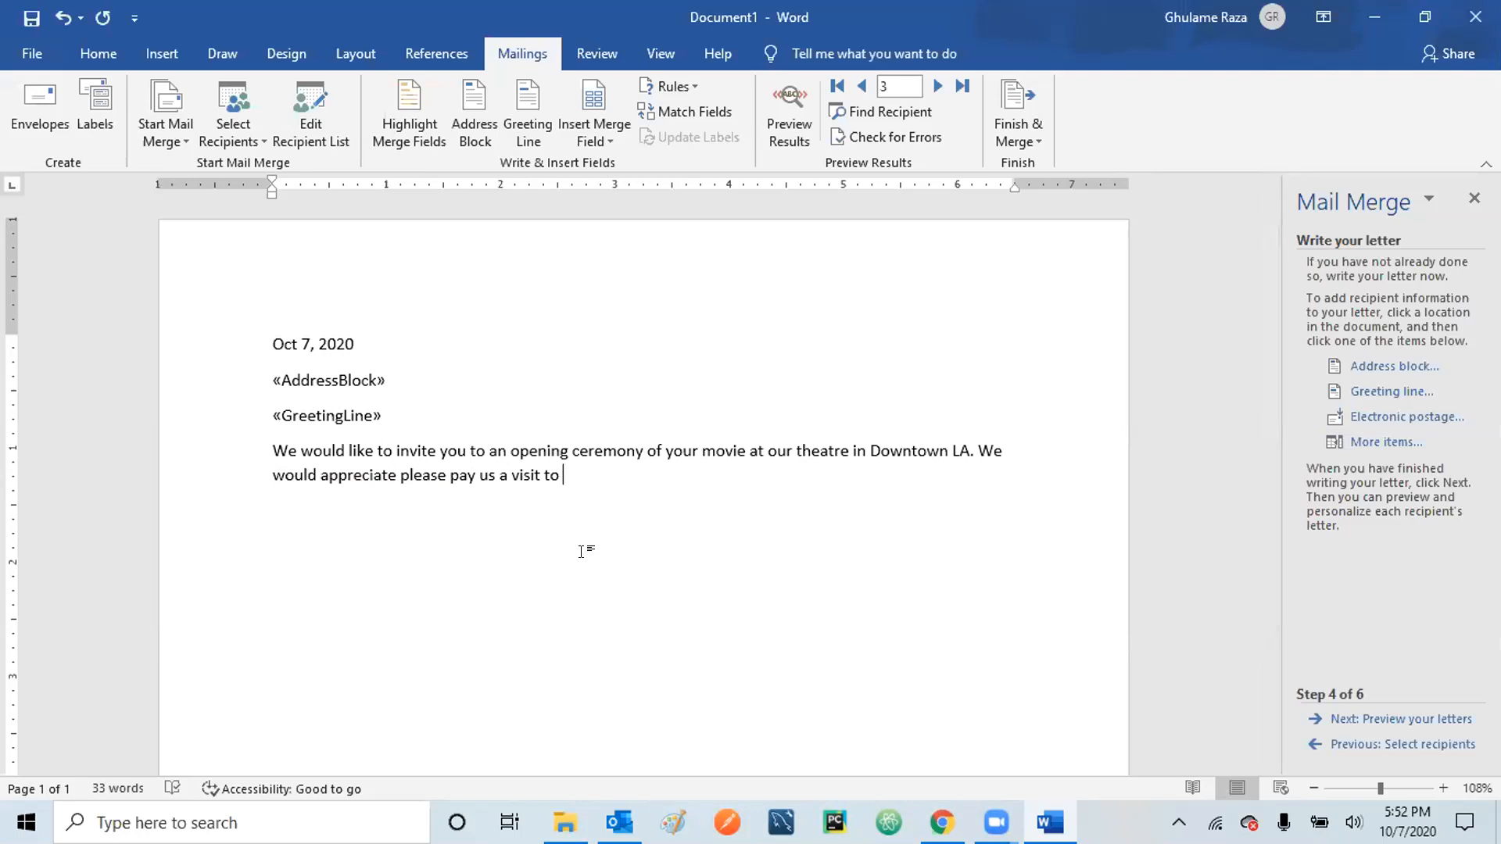
type("meet your fan")
type("s....  ")
type("Best rega")
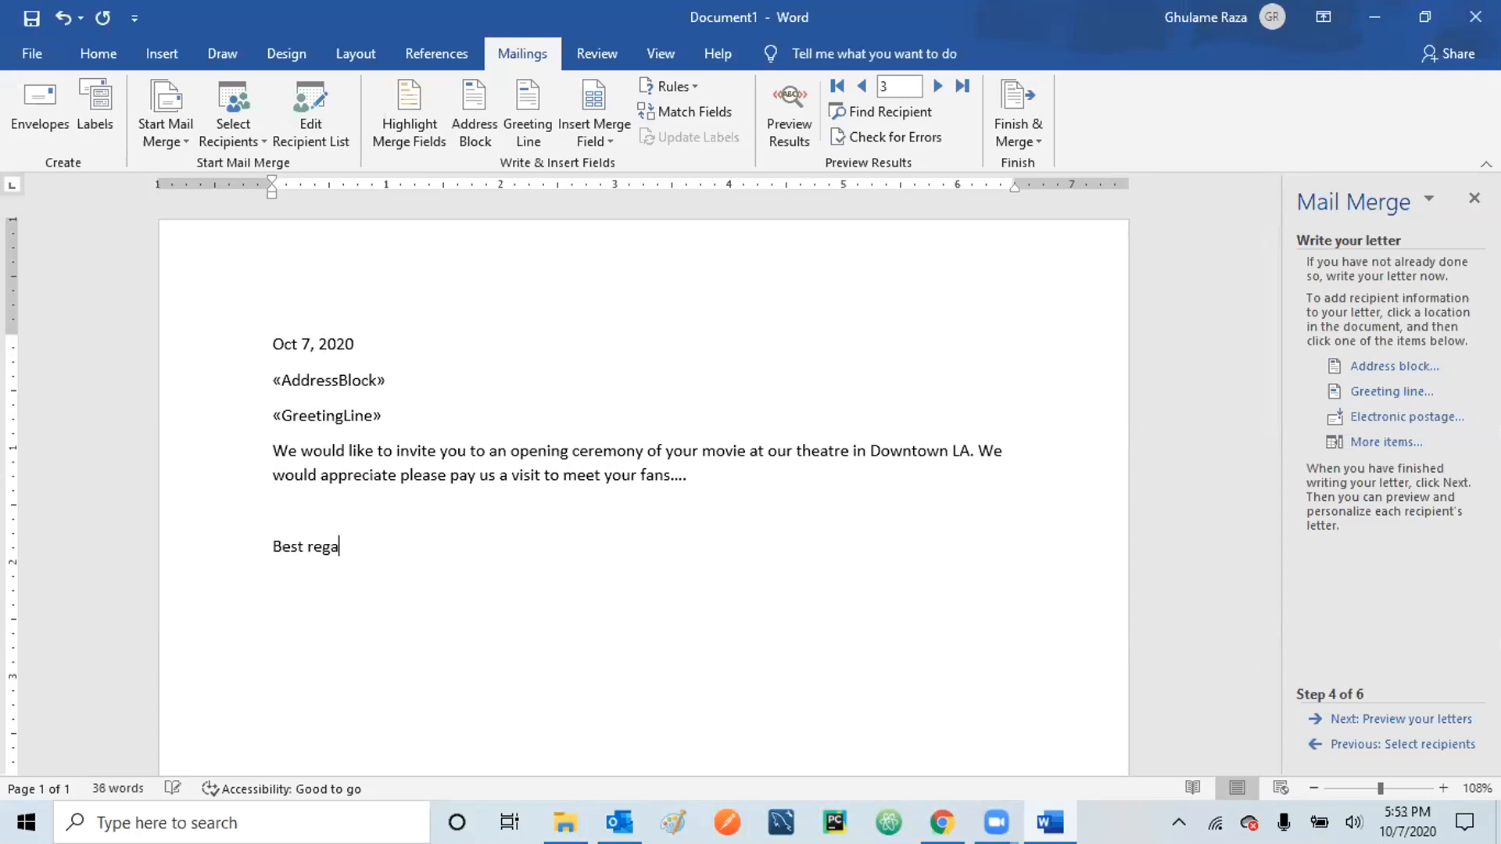
type("rds, ")
type("Raza")
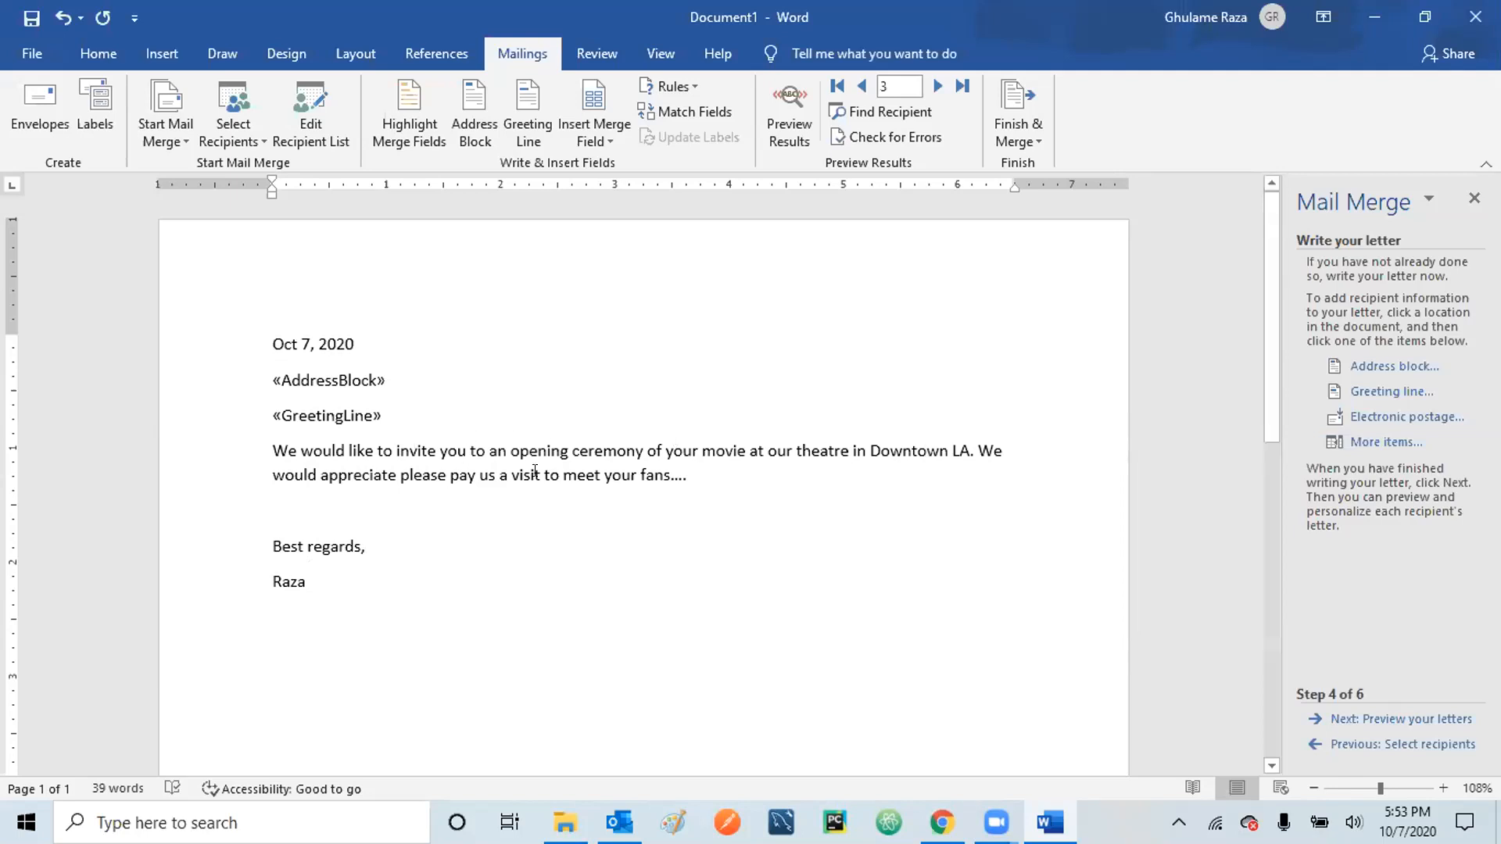
- Replace the ellipsis after 'fans' with 'and I hope your fans will be happy to see'
left_click(700, 473)
key("BackSpace")
key("BackSpace")
key("BackSpace")
key("BackSpace")
key("BackSpace")
key("BackSpace")
type("n and I hope ")
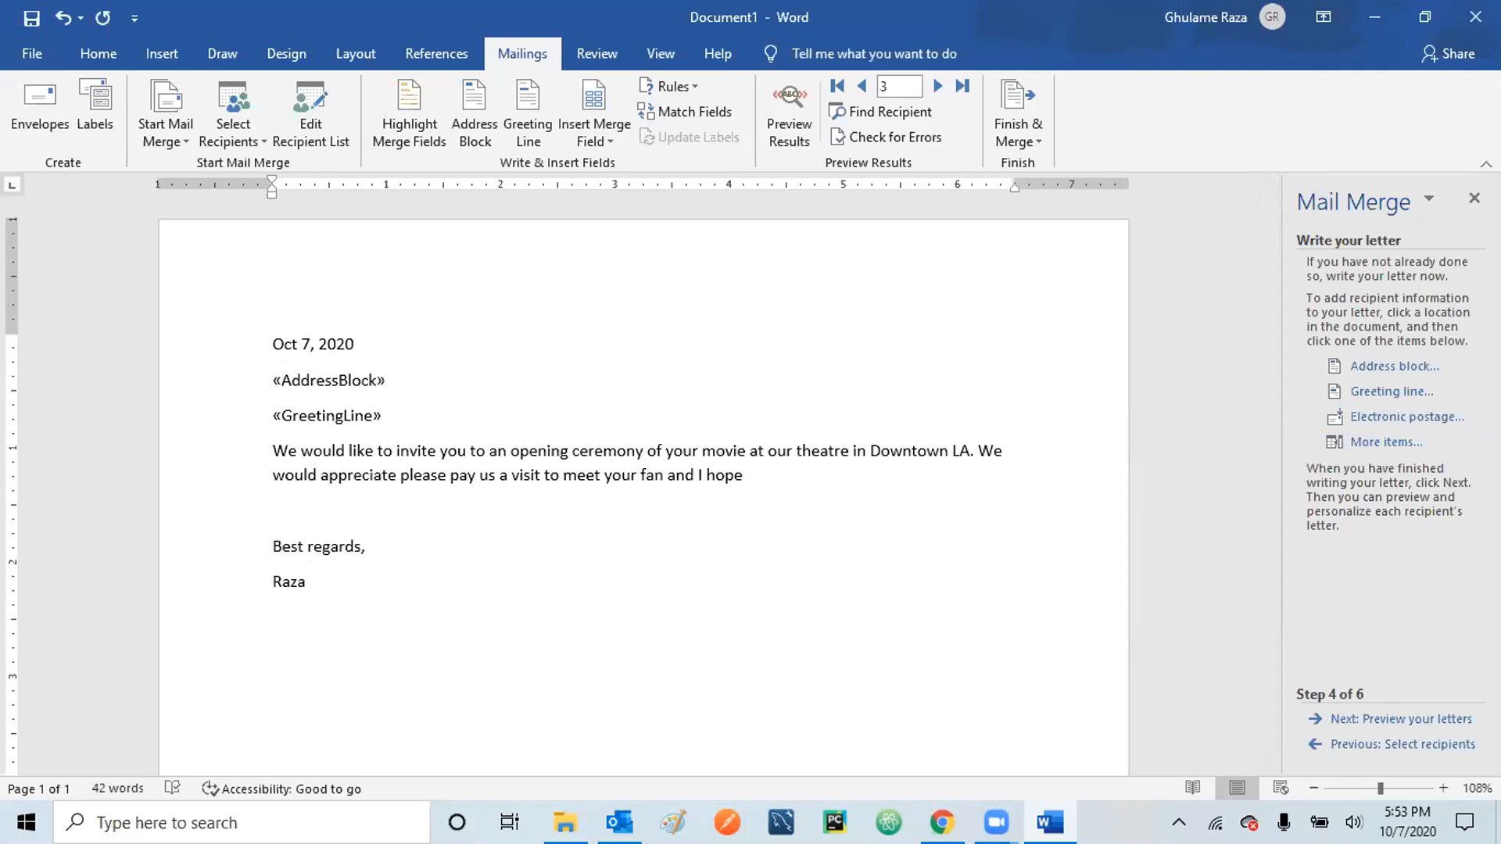
type("your fans will be hap")
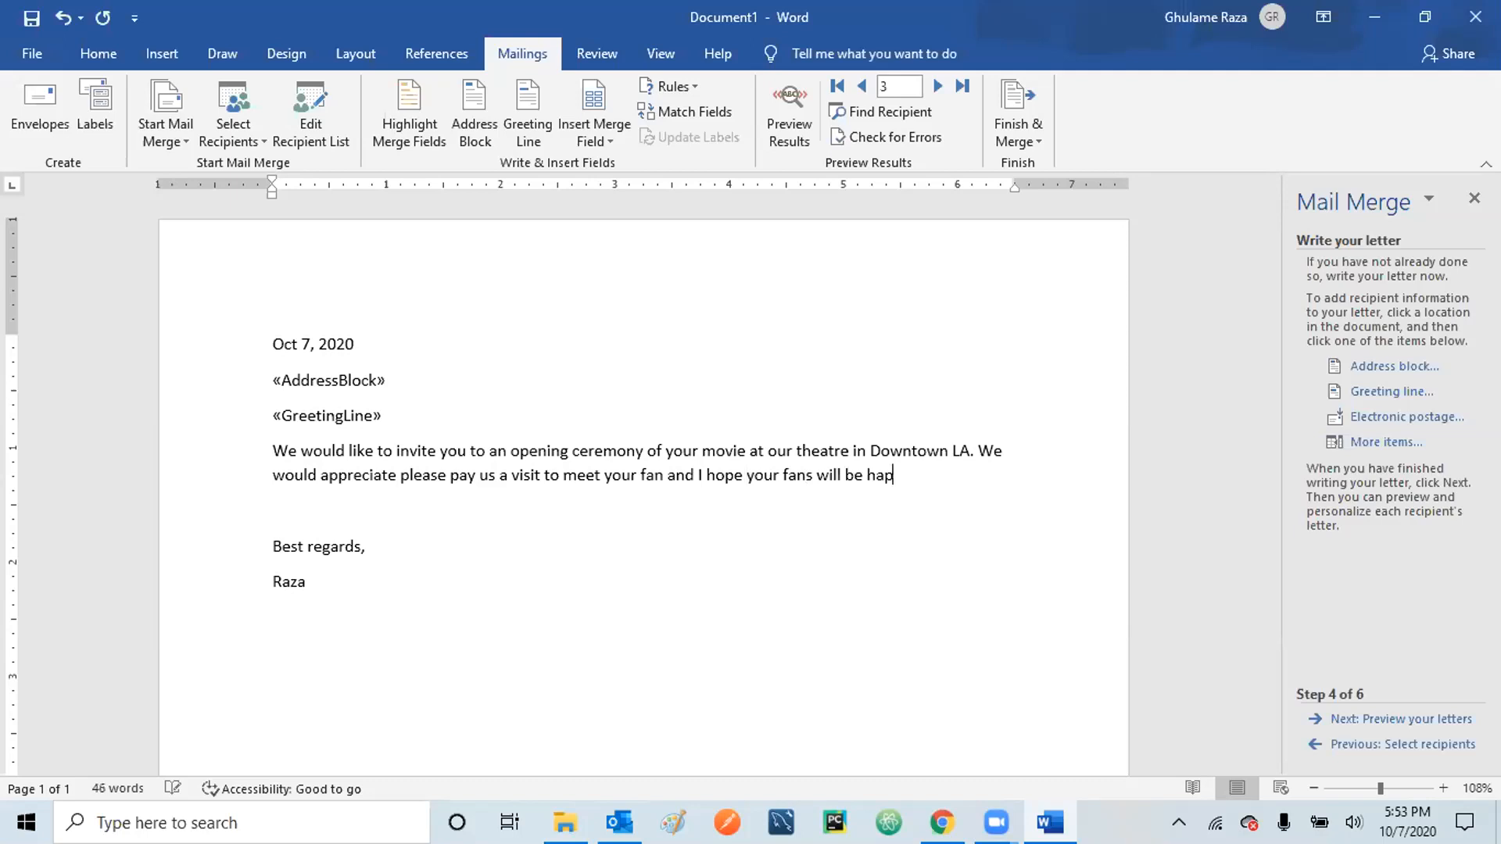
type("py to see")
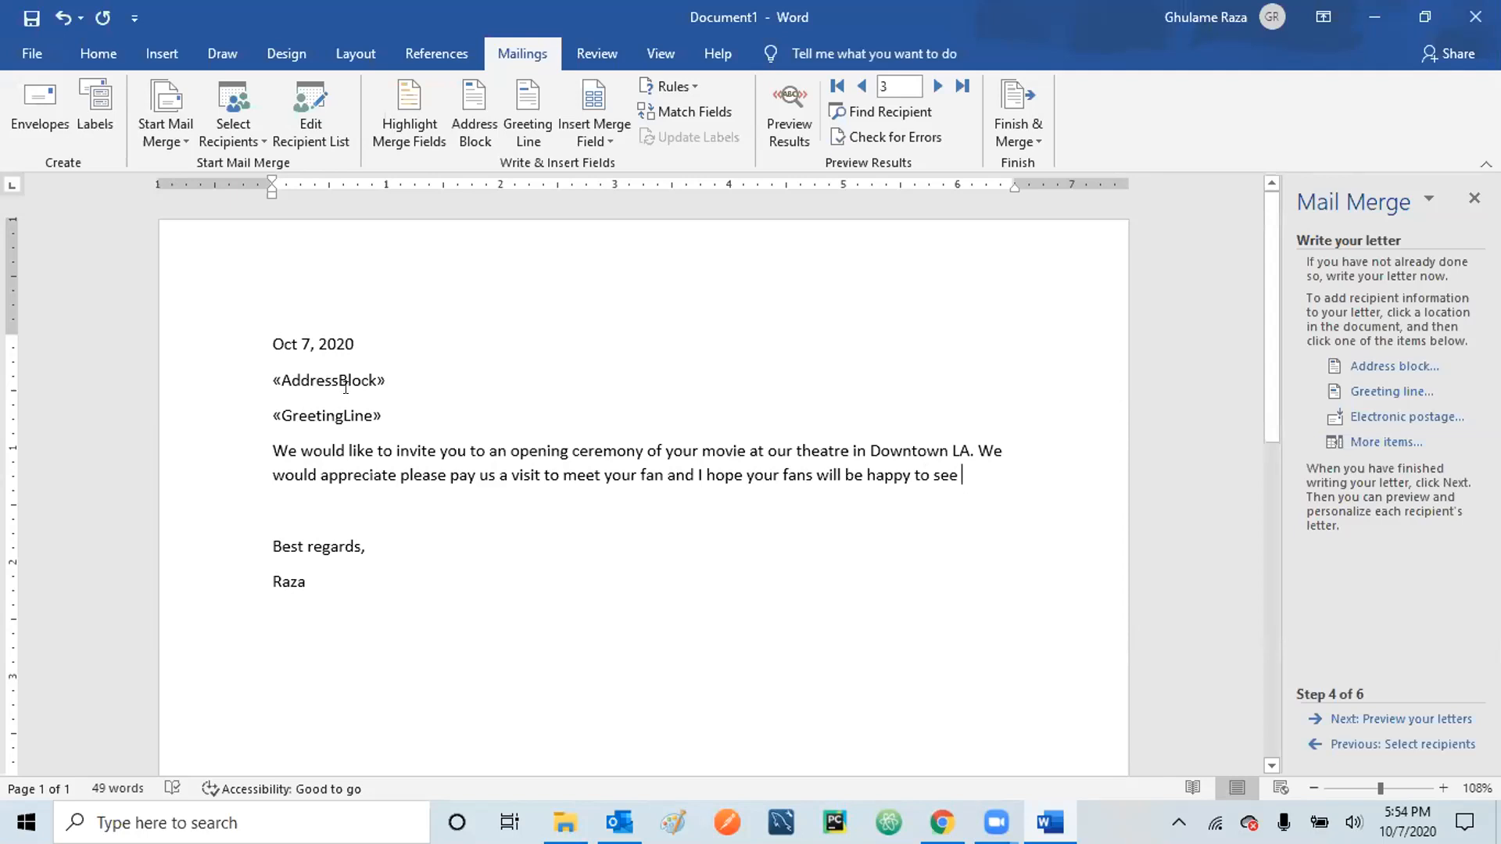
- End the sentence with the «First_Name» and «Last_Name» merge fields and a period
left_click(1381, 441)
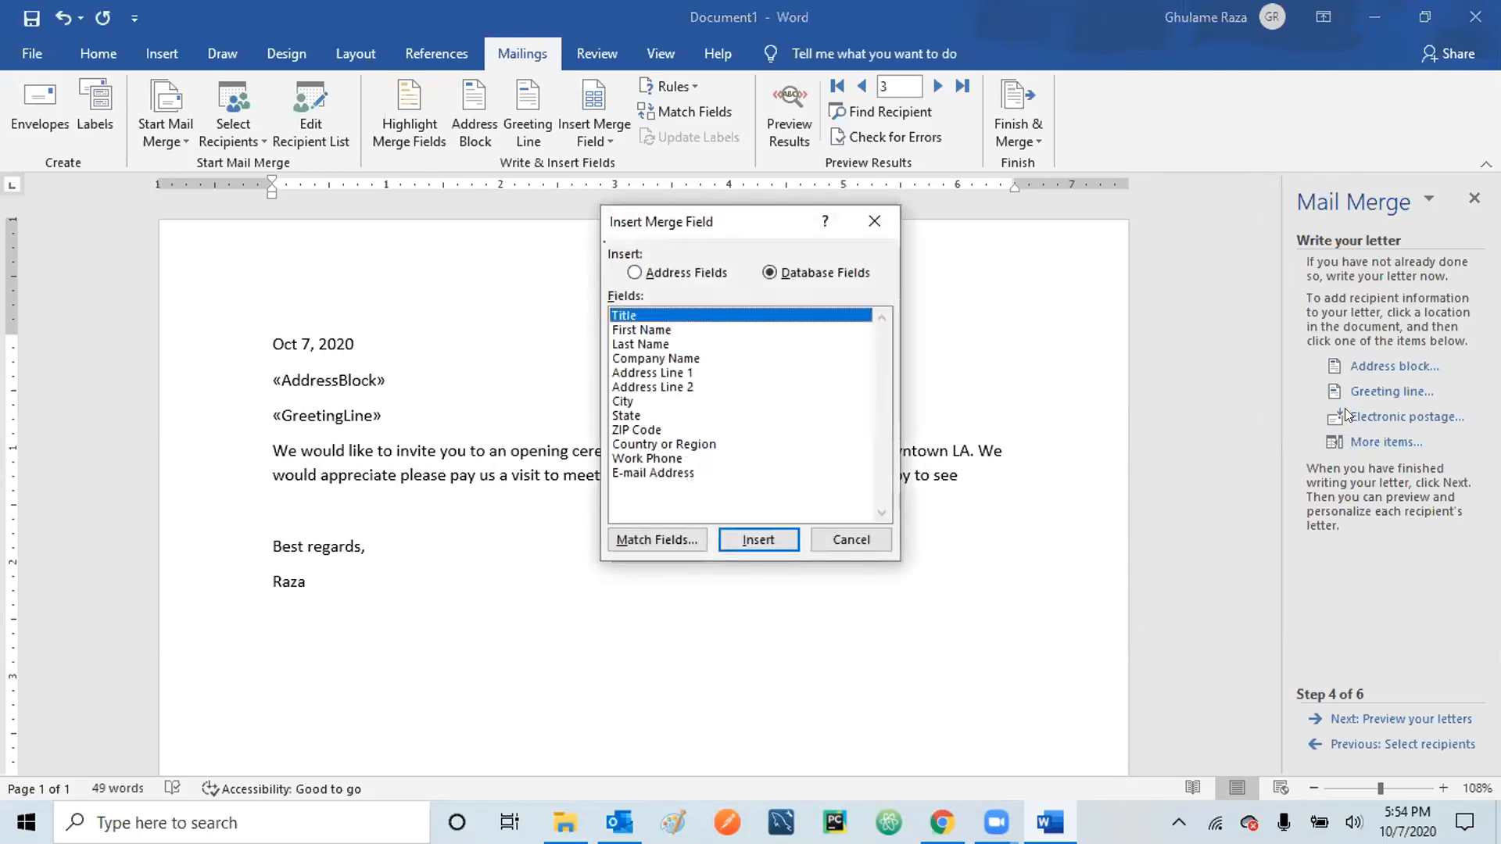
left_click(635, 331)
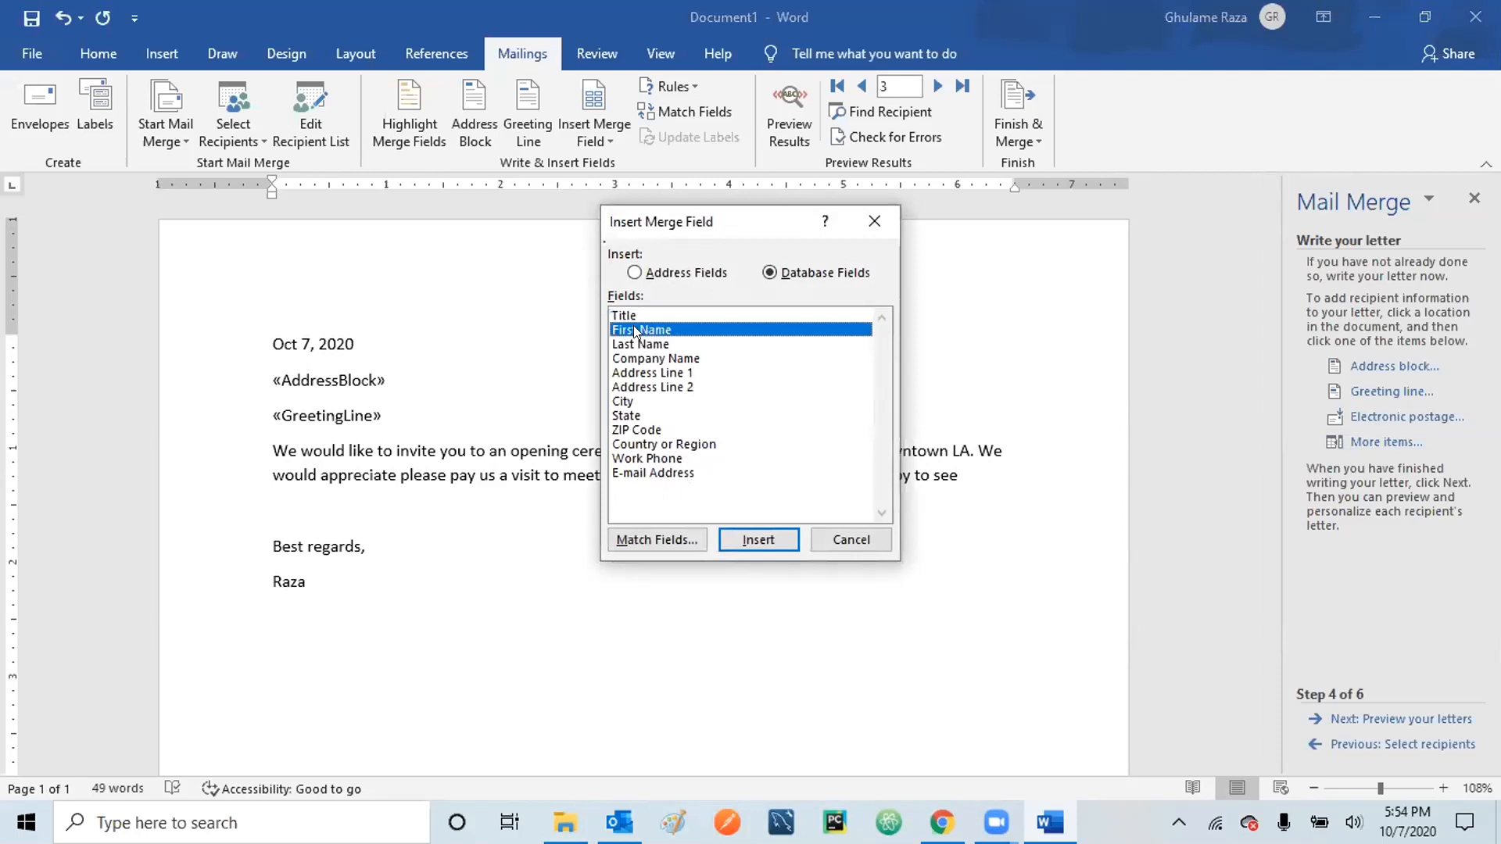
left_click(763, 540)
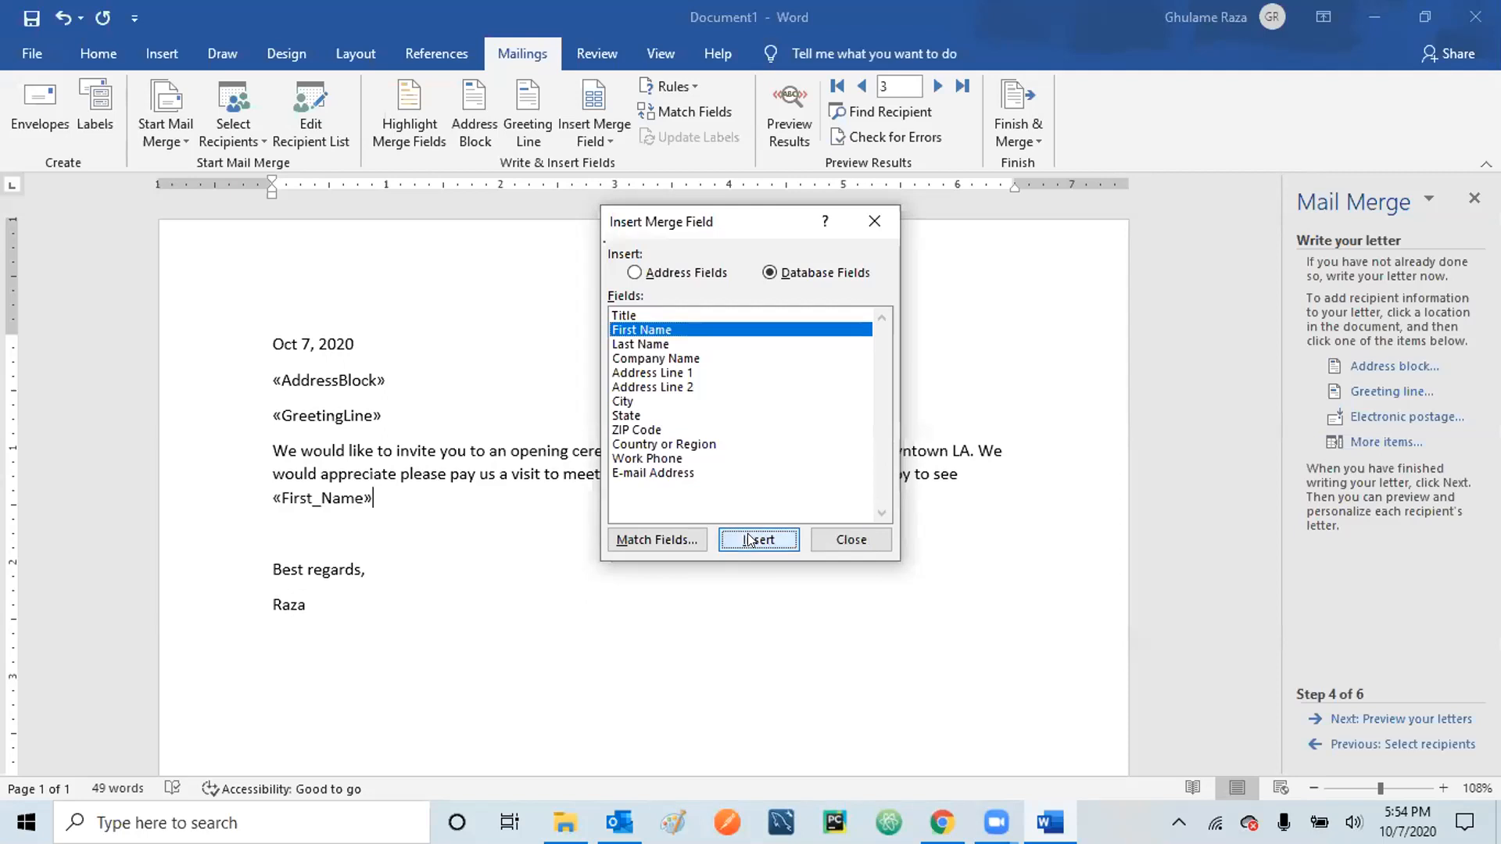
left_click(822, 541)
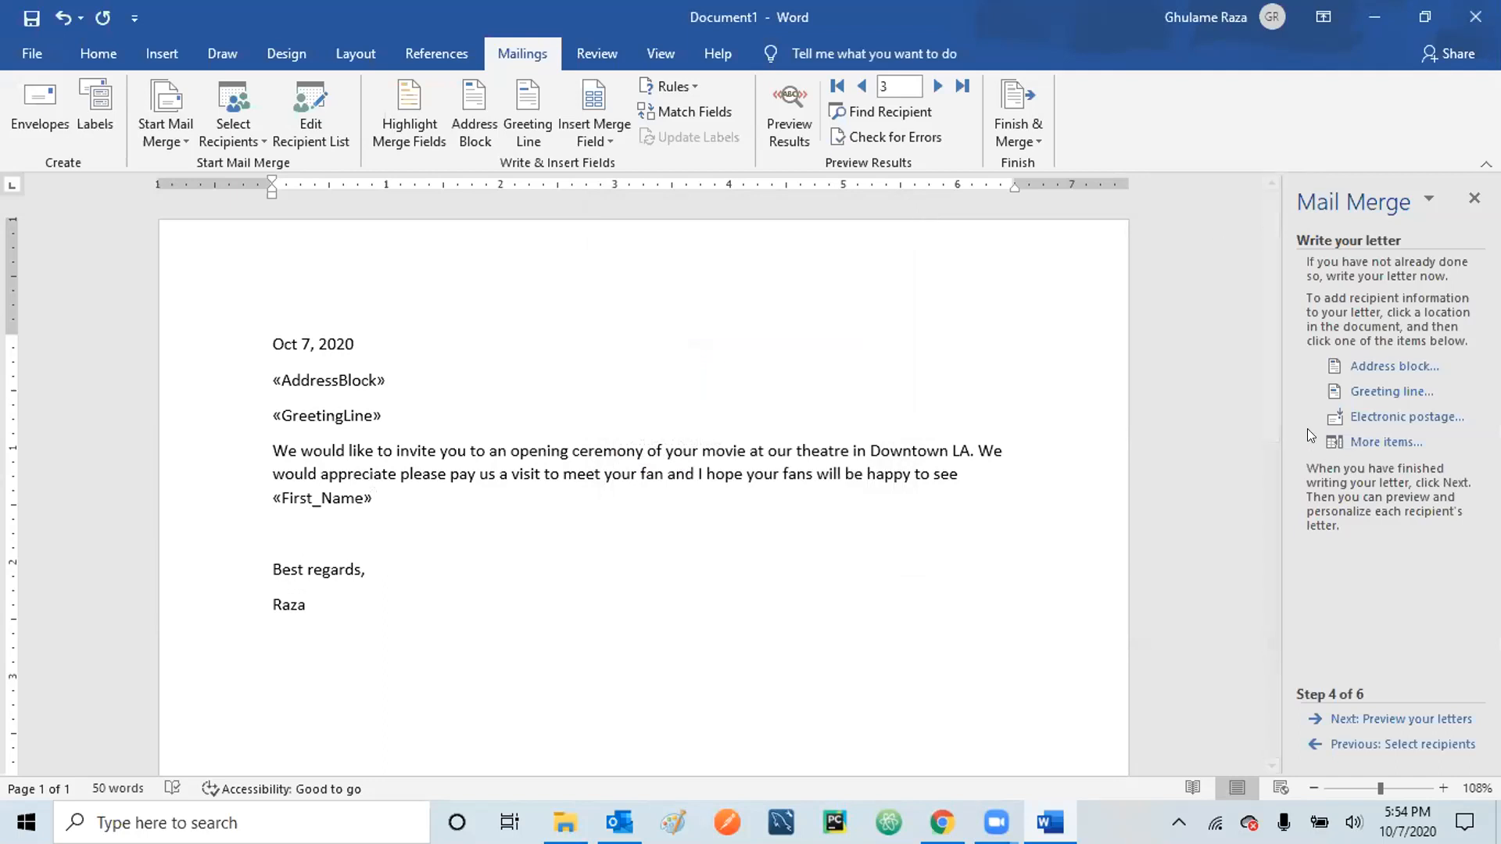
left_click(1380, 443)
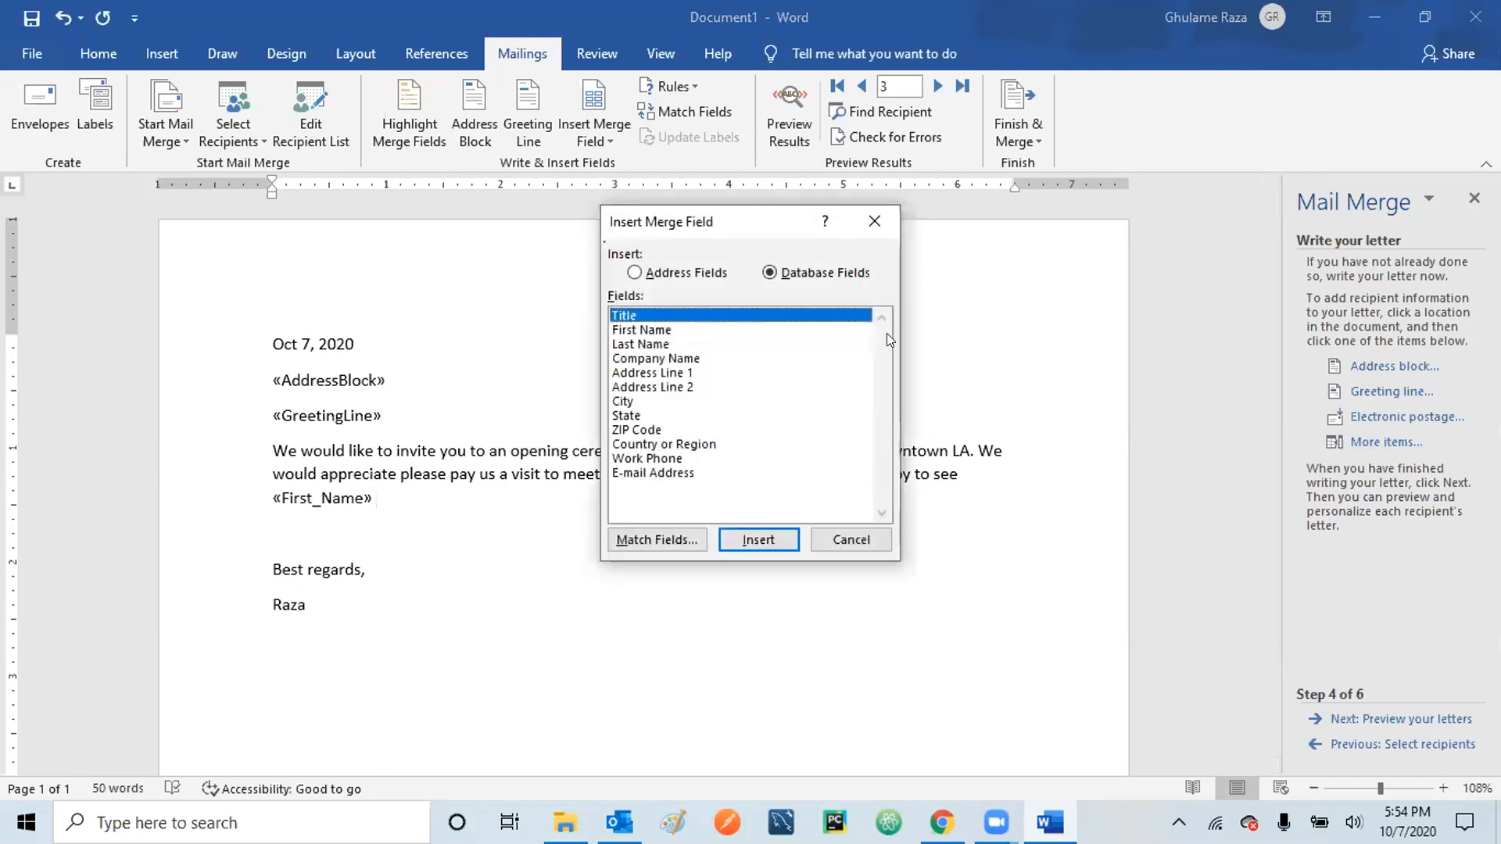
left_click(646, 344)
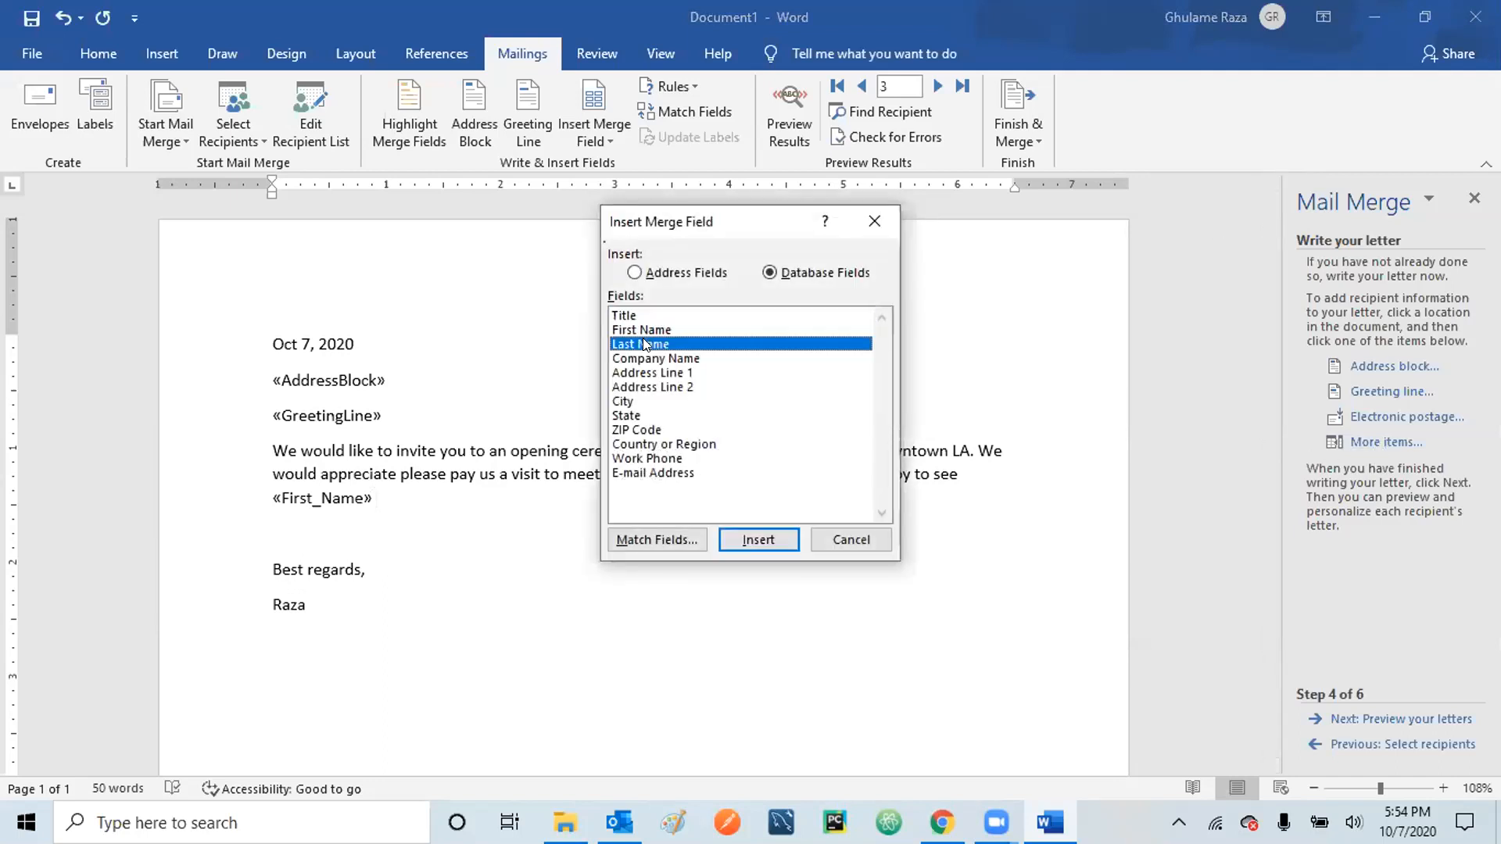
left_click(760, 534)
left_click(859, 538)
type(".")
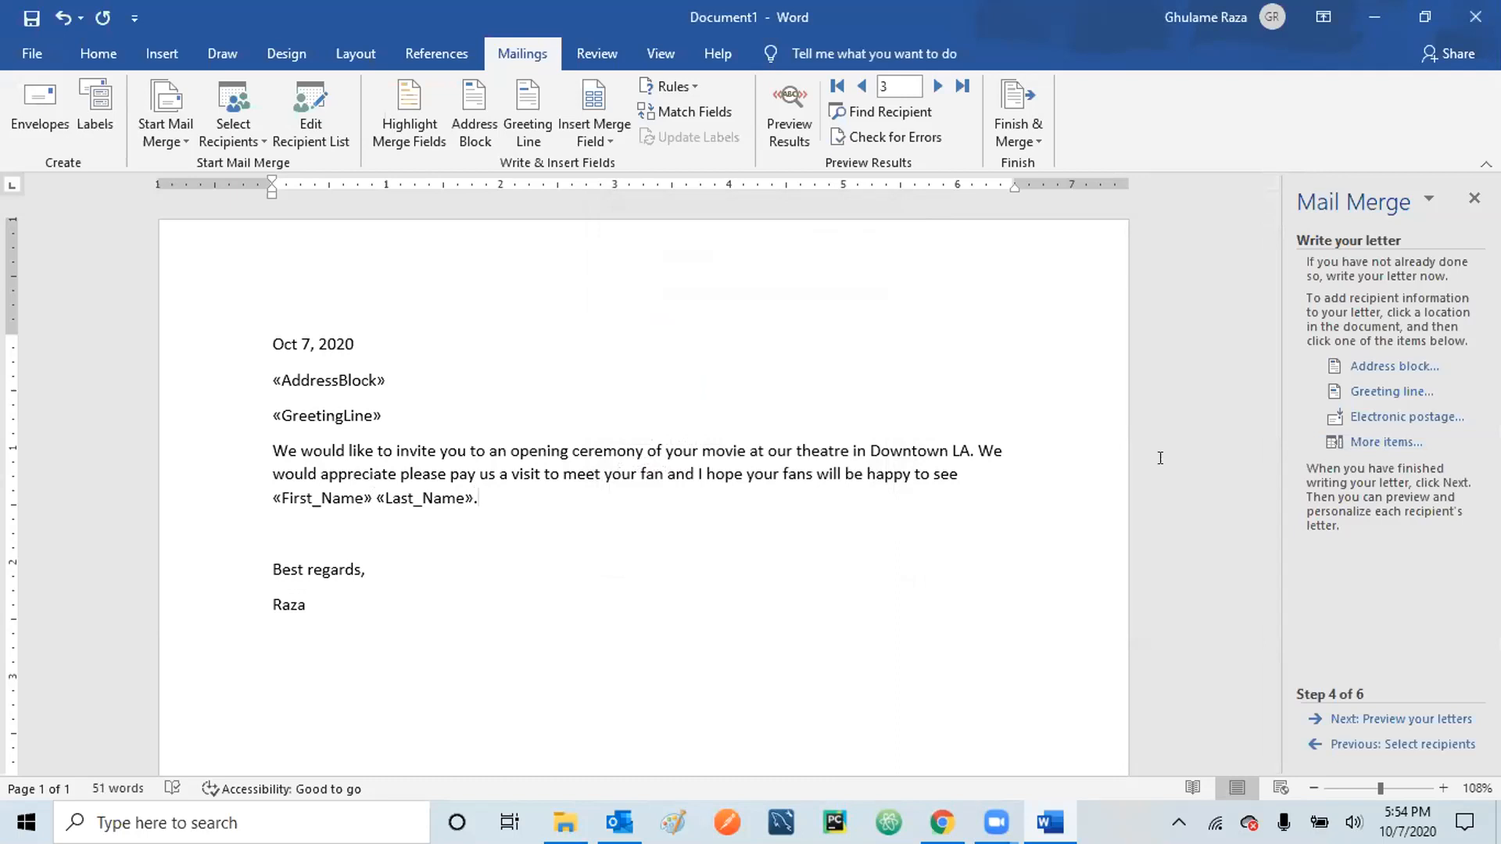
- Reopen and close the merge field list, leaving the cursor after the name fields
left_click(1386, 442)
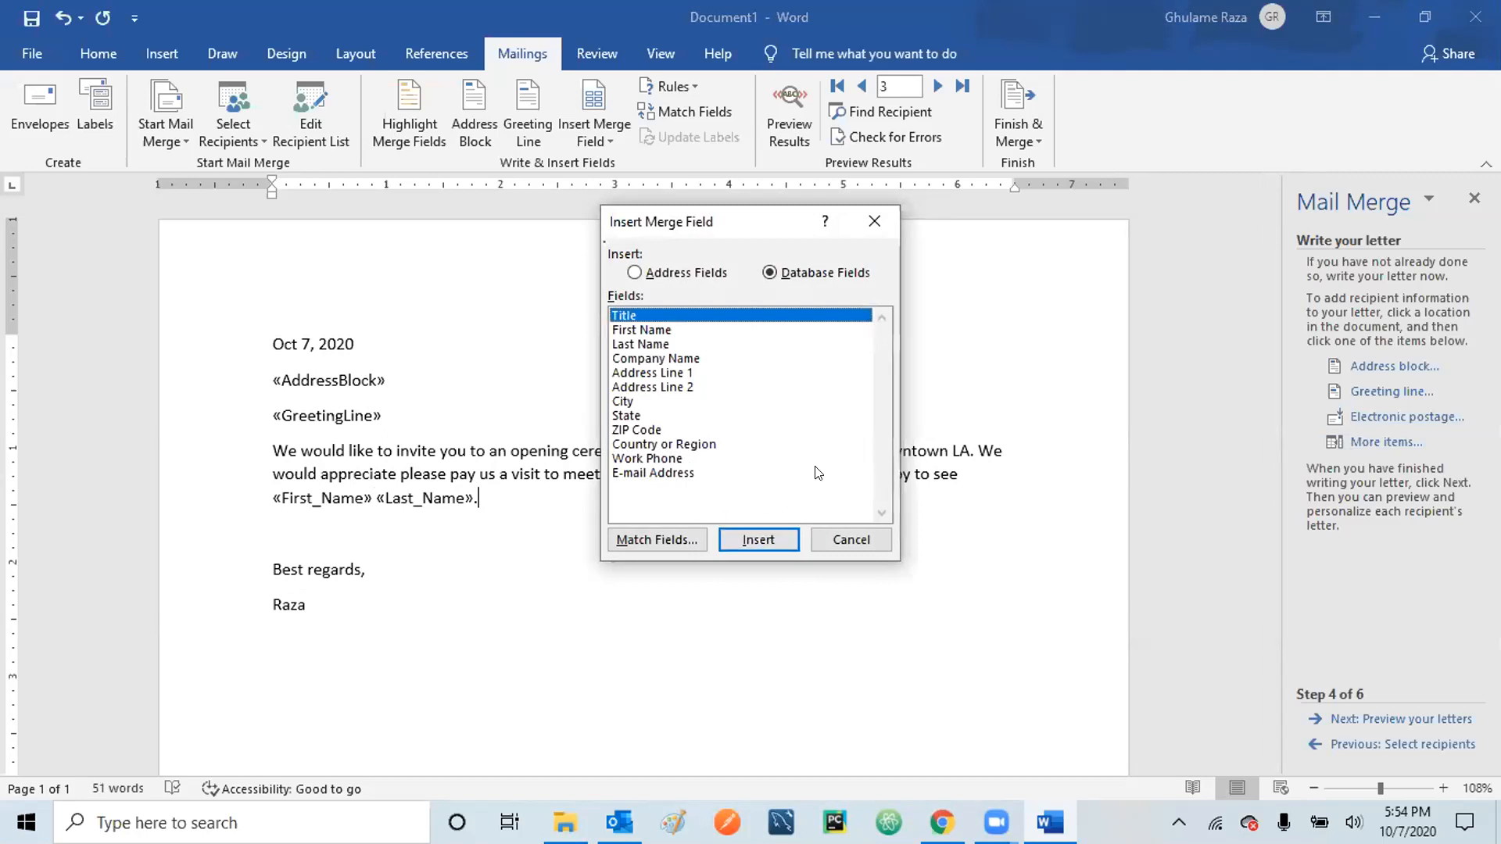
left_click(847, 537)
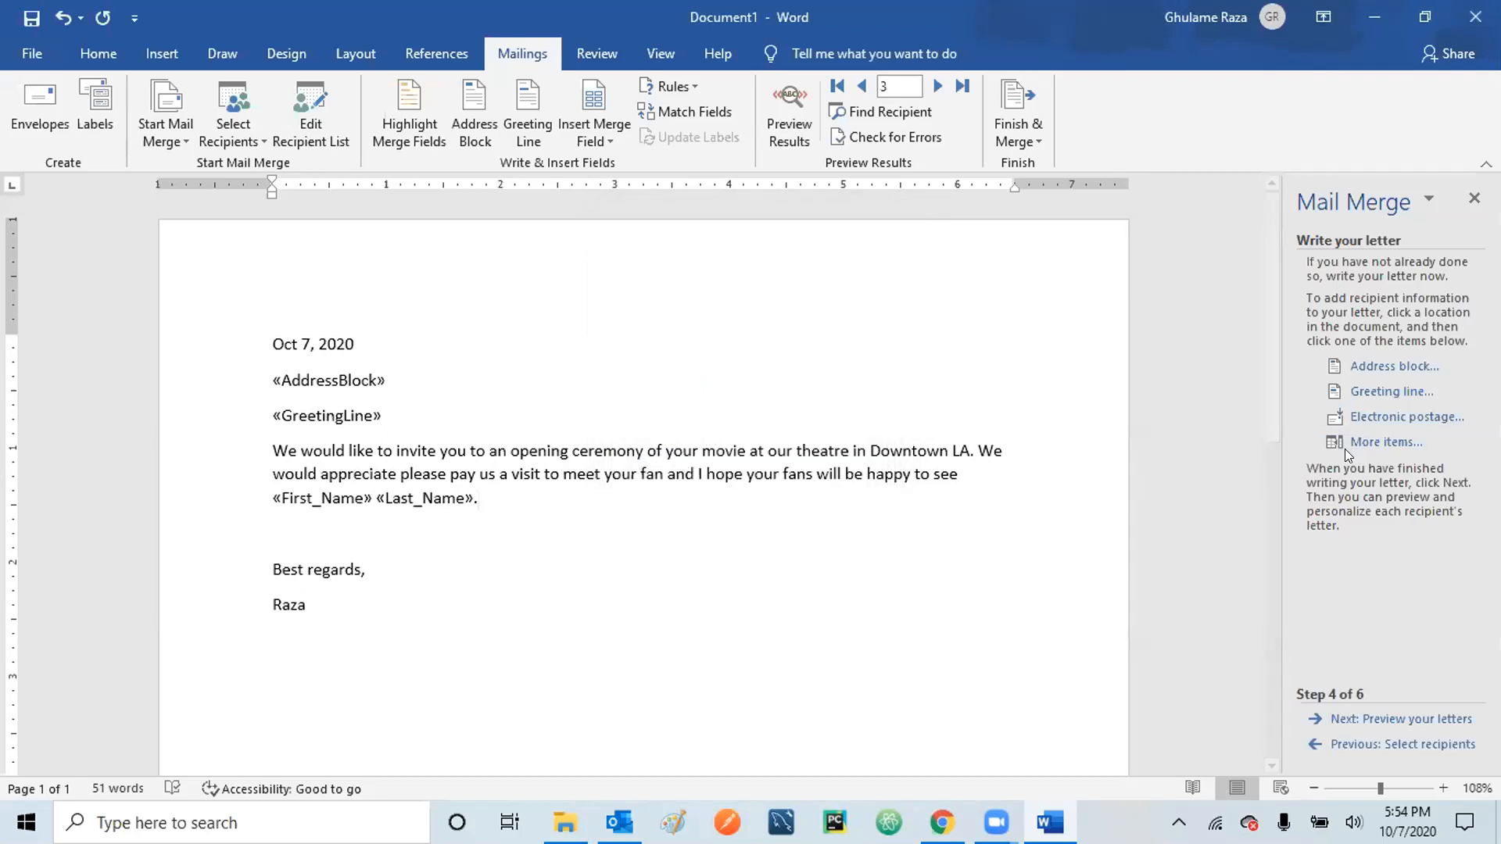
left_click(1379, 441)
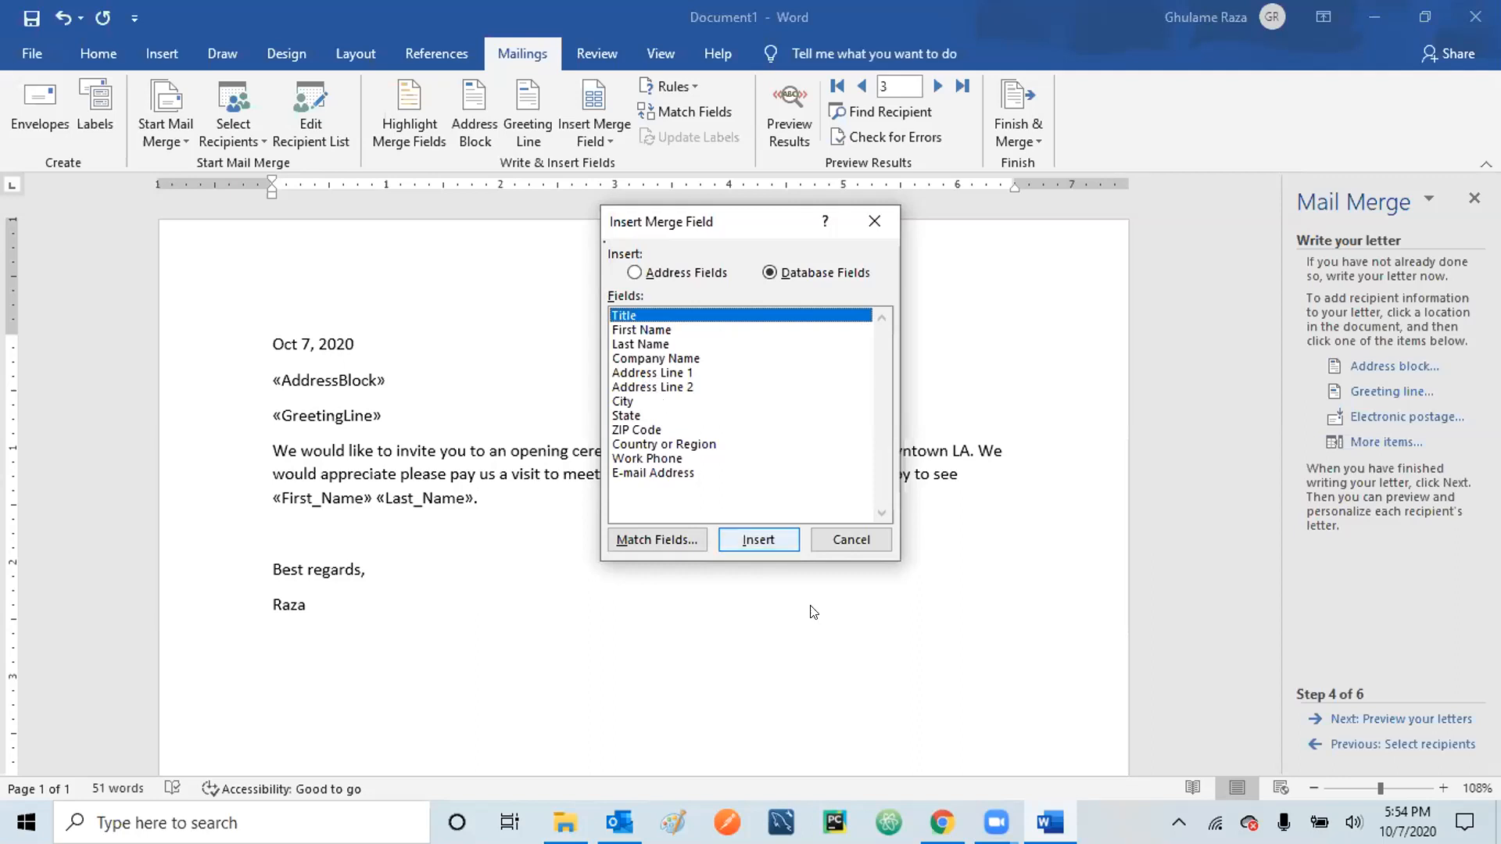
left_click(861, 539)
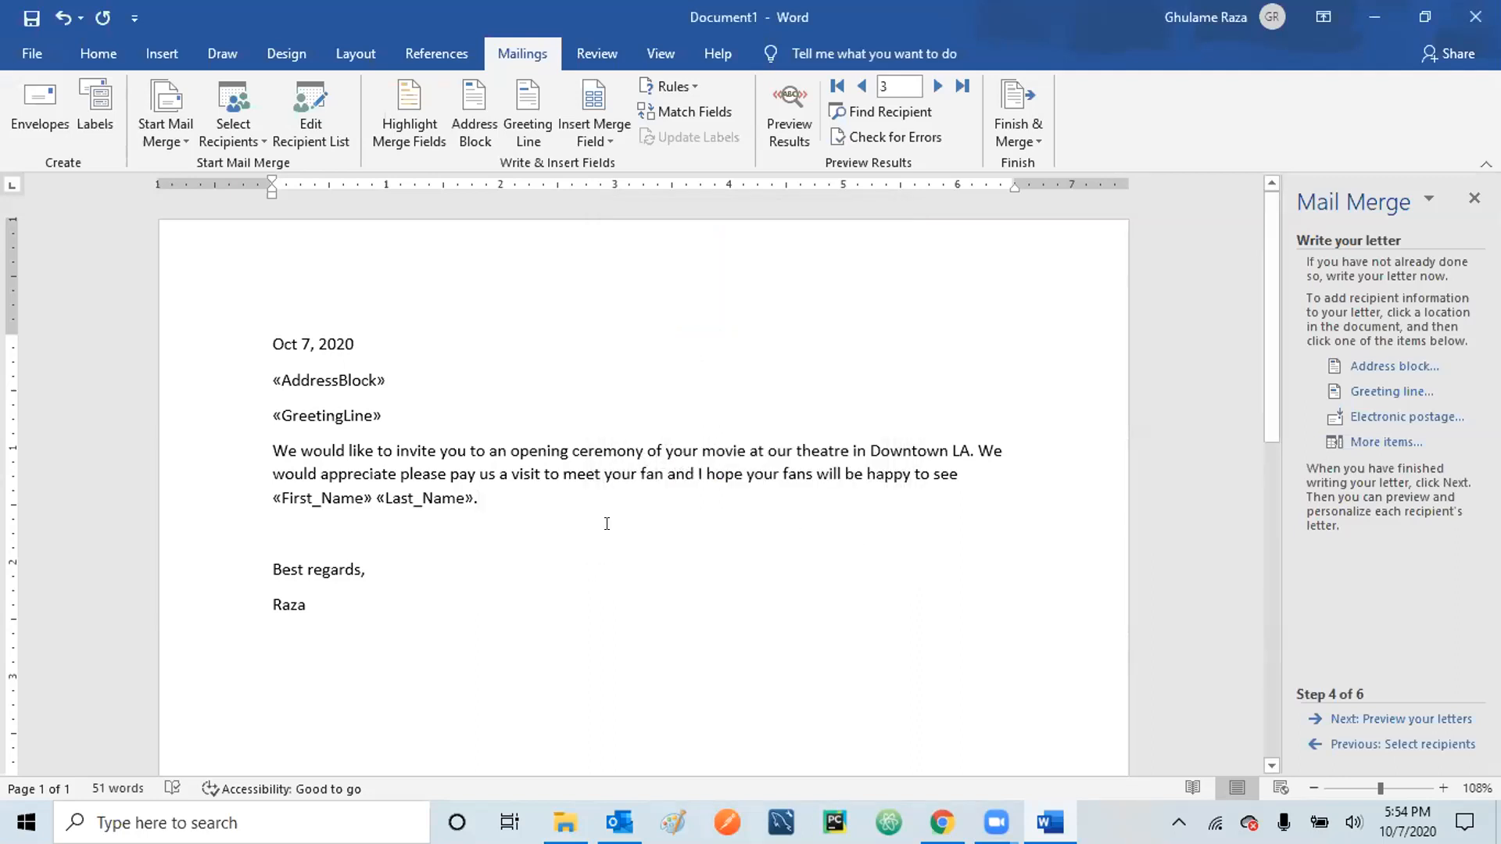
- On a new line below the invitation, insert the «First_Name» and «Last_Name» fields
key("Return")
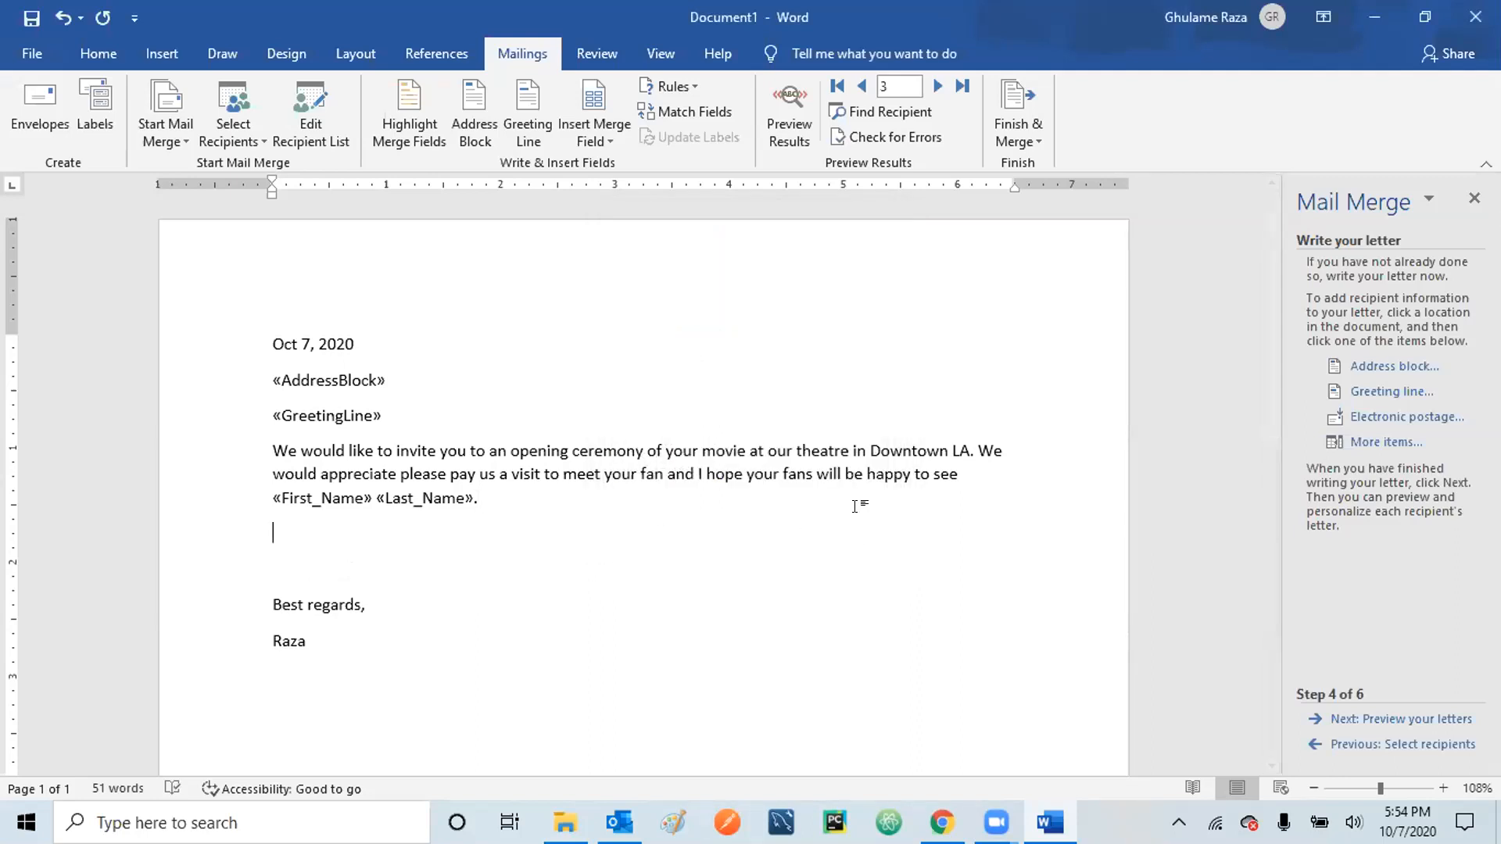
left_click(1377, 442)
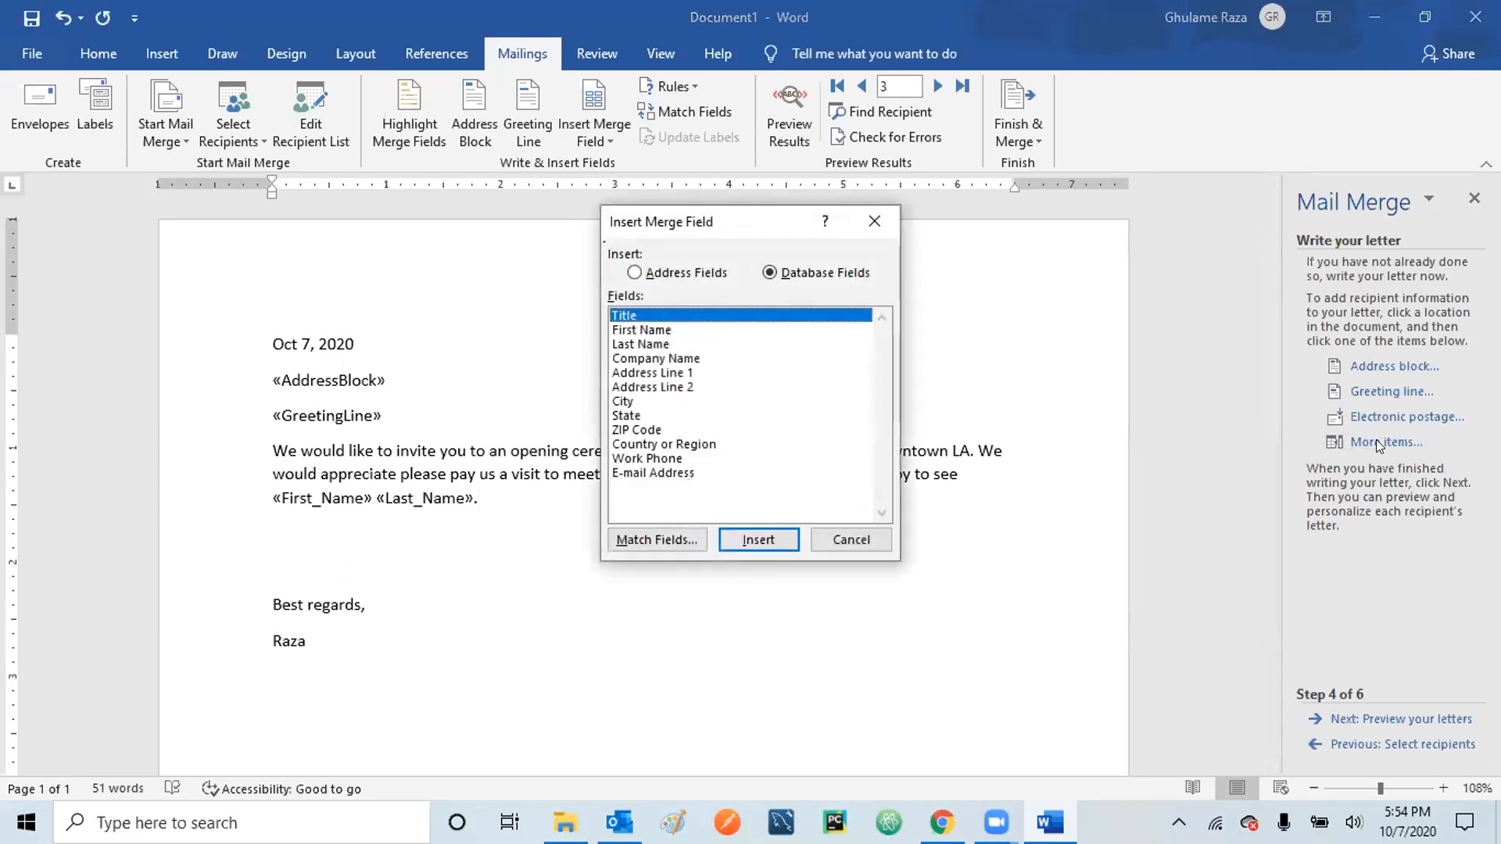
left_click(635, 325)
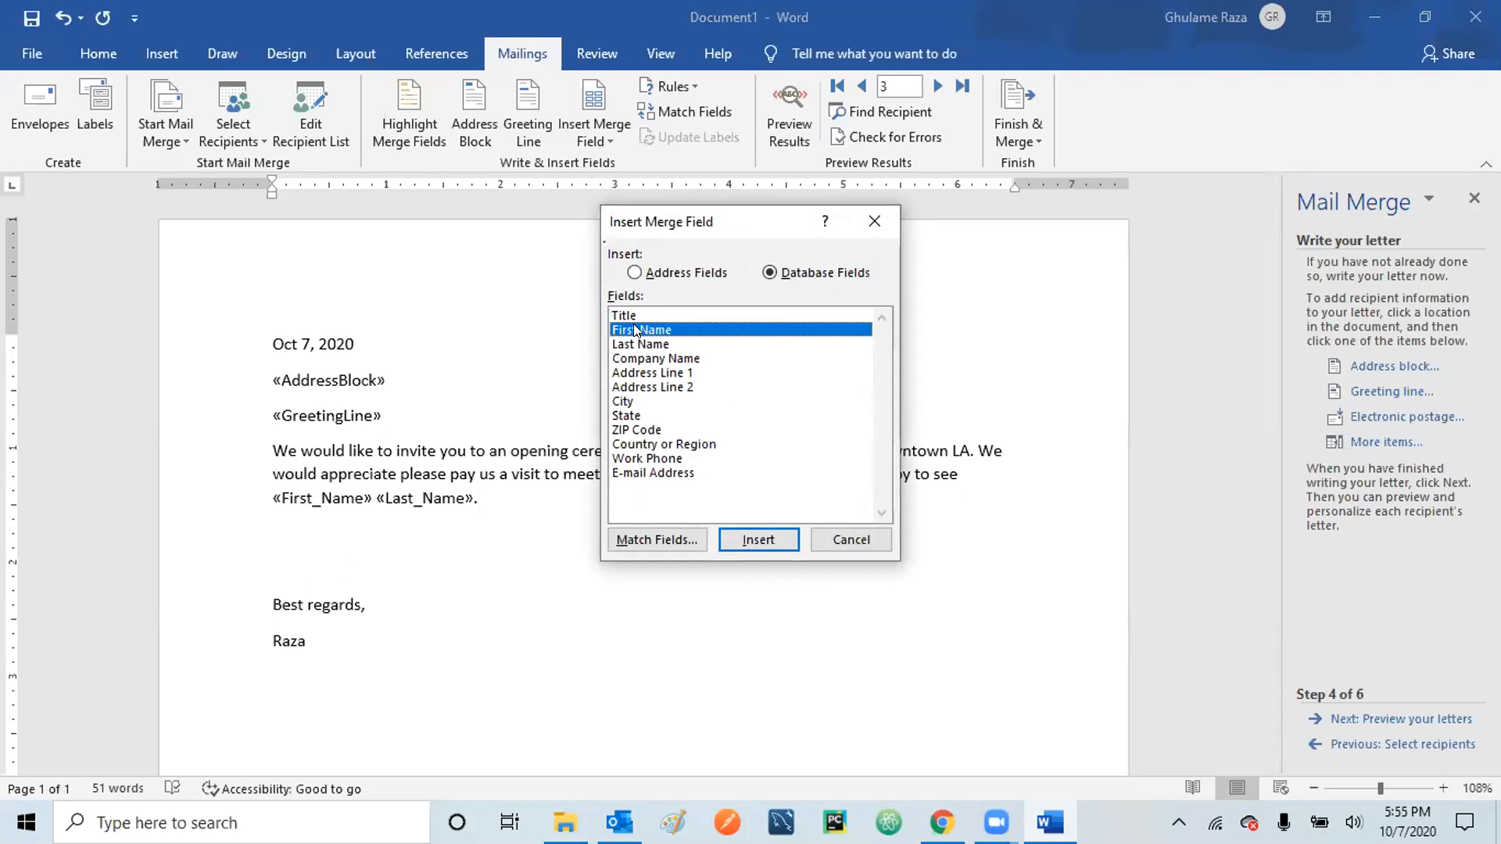
left_click(761, 545)
left_click(652, 343)
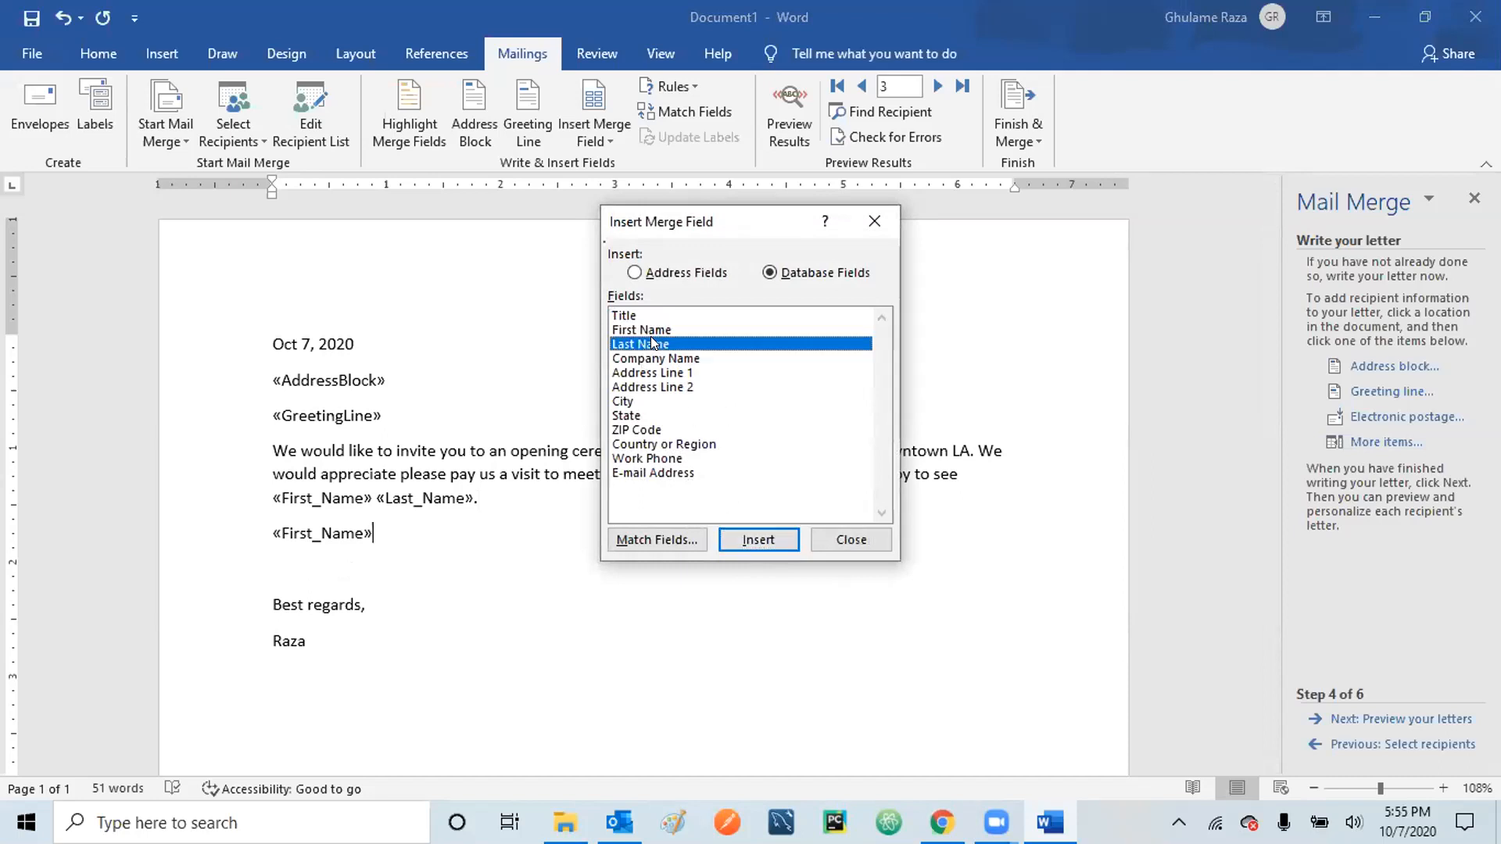
left_click(749, 536)
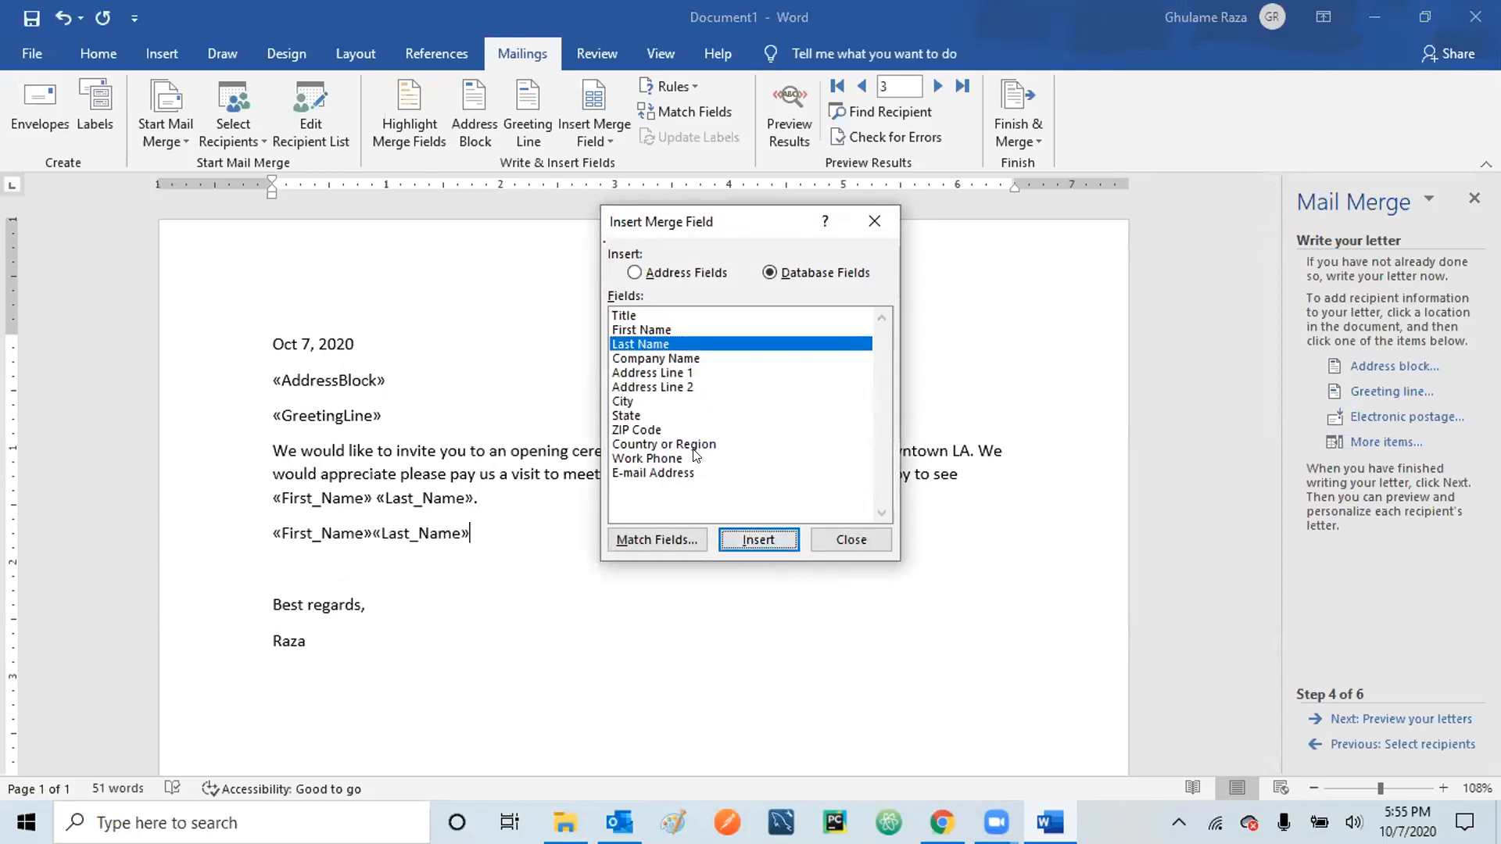
left_click(842, 539)
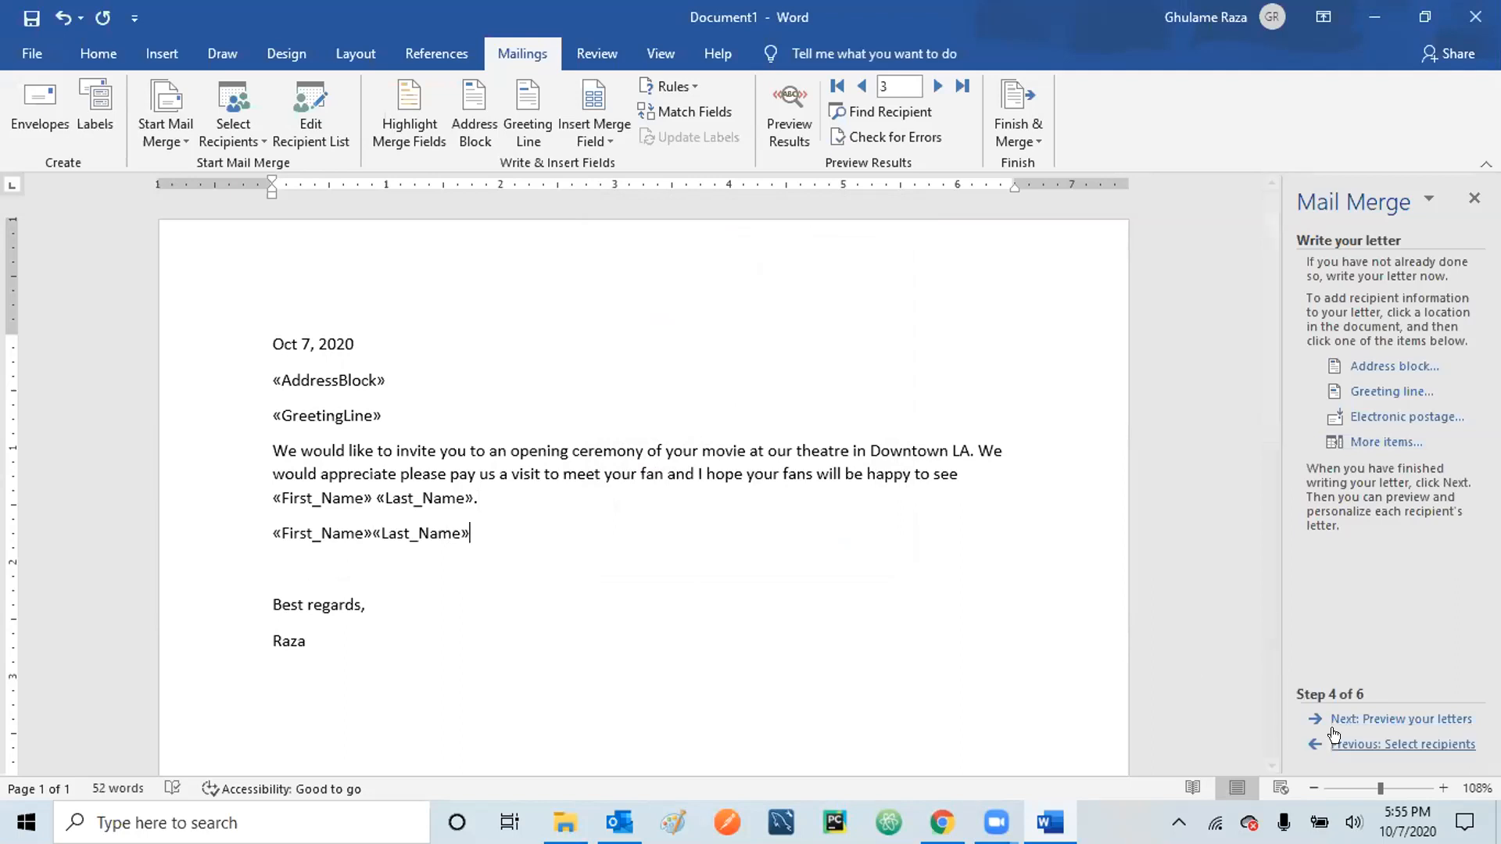
- Preview the merged letter for recipient 3
left_click(1399, 718)
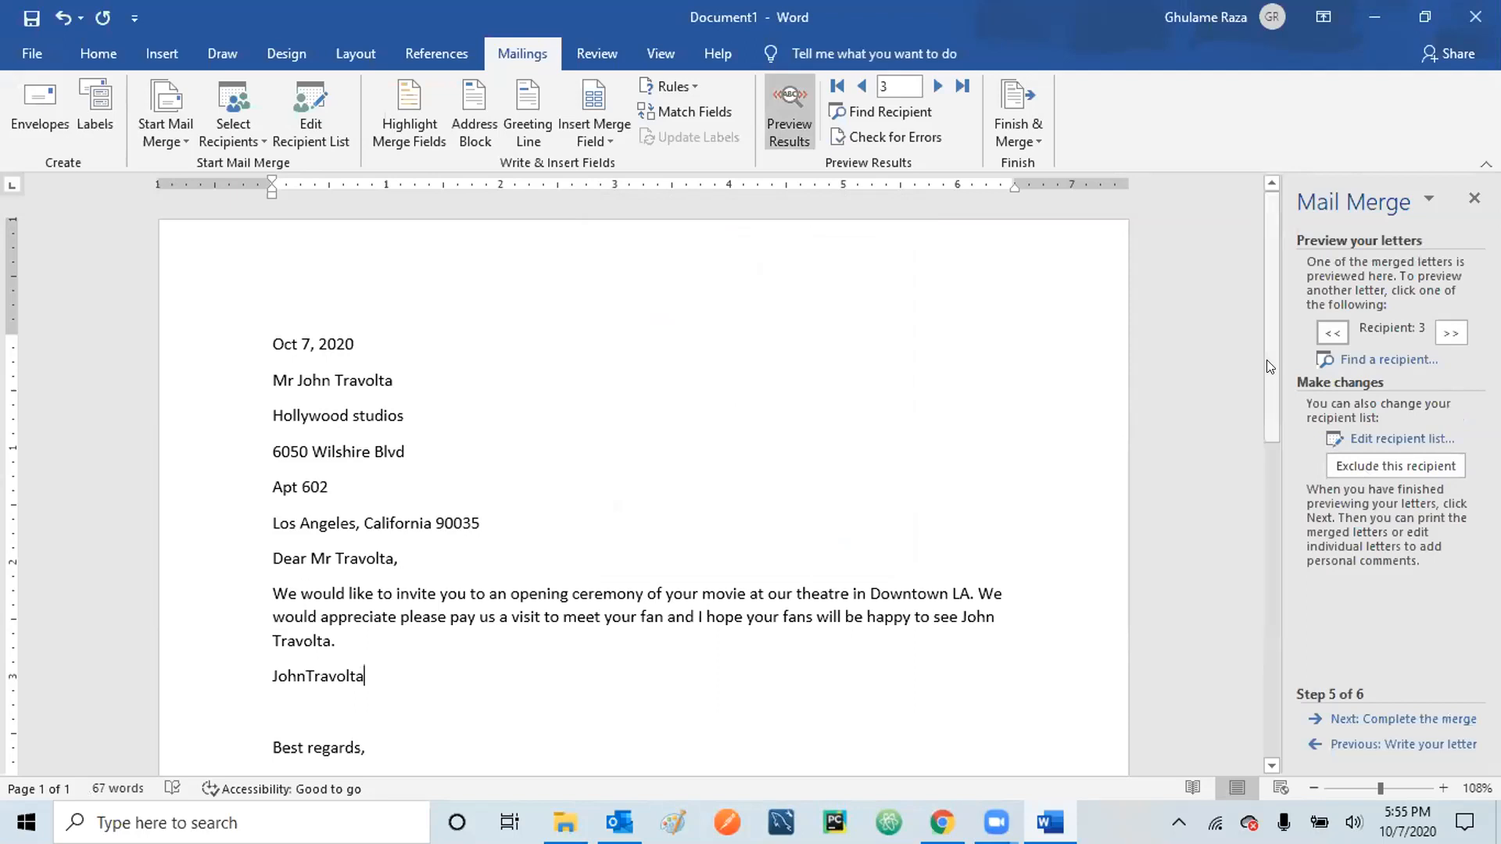
left_click_drag(1266, 360, 1264, 476)
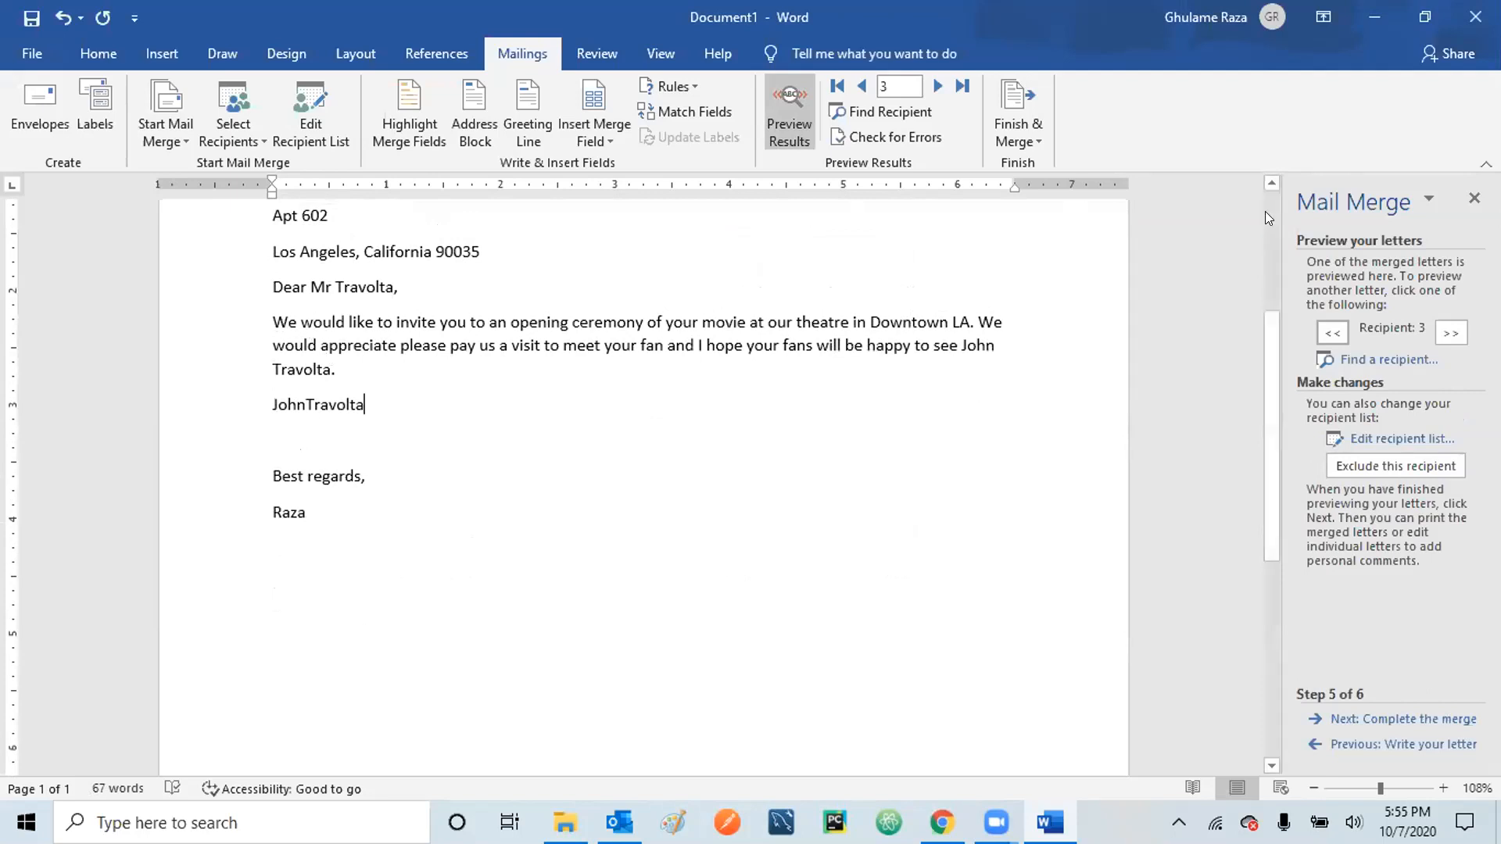
scroll(1266, 211, "up", 3)
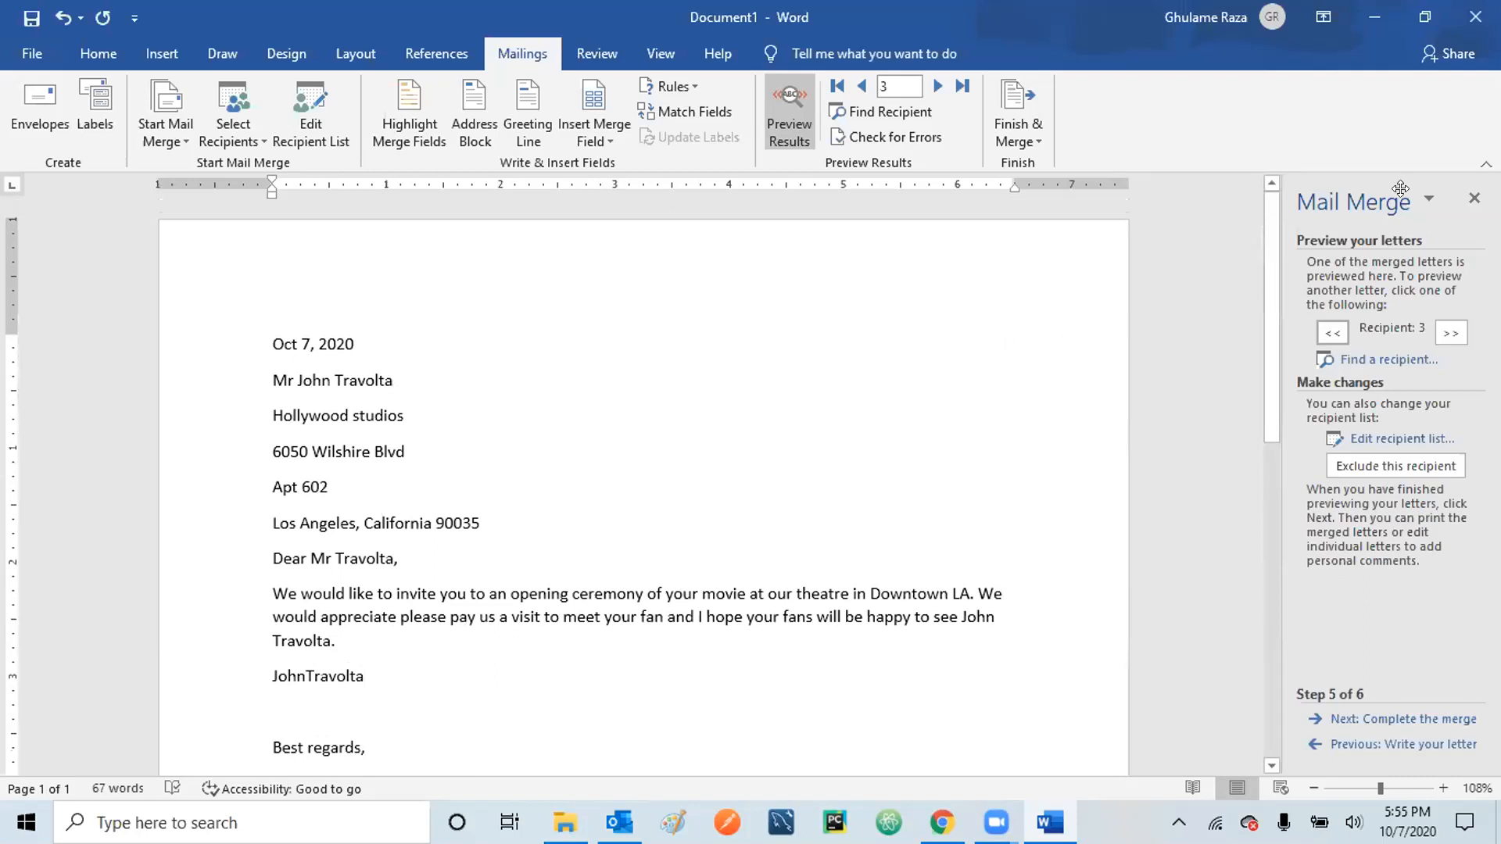
left_click_drag(1259, 249, 1266, 362)
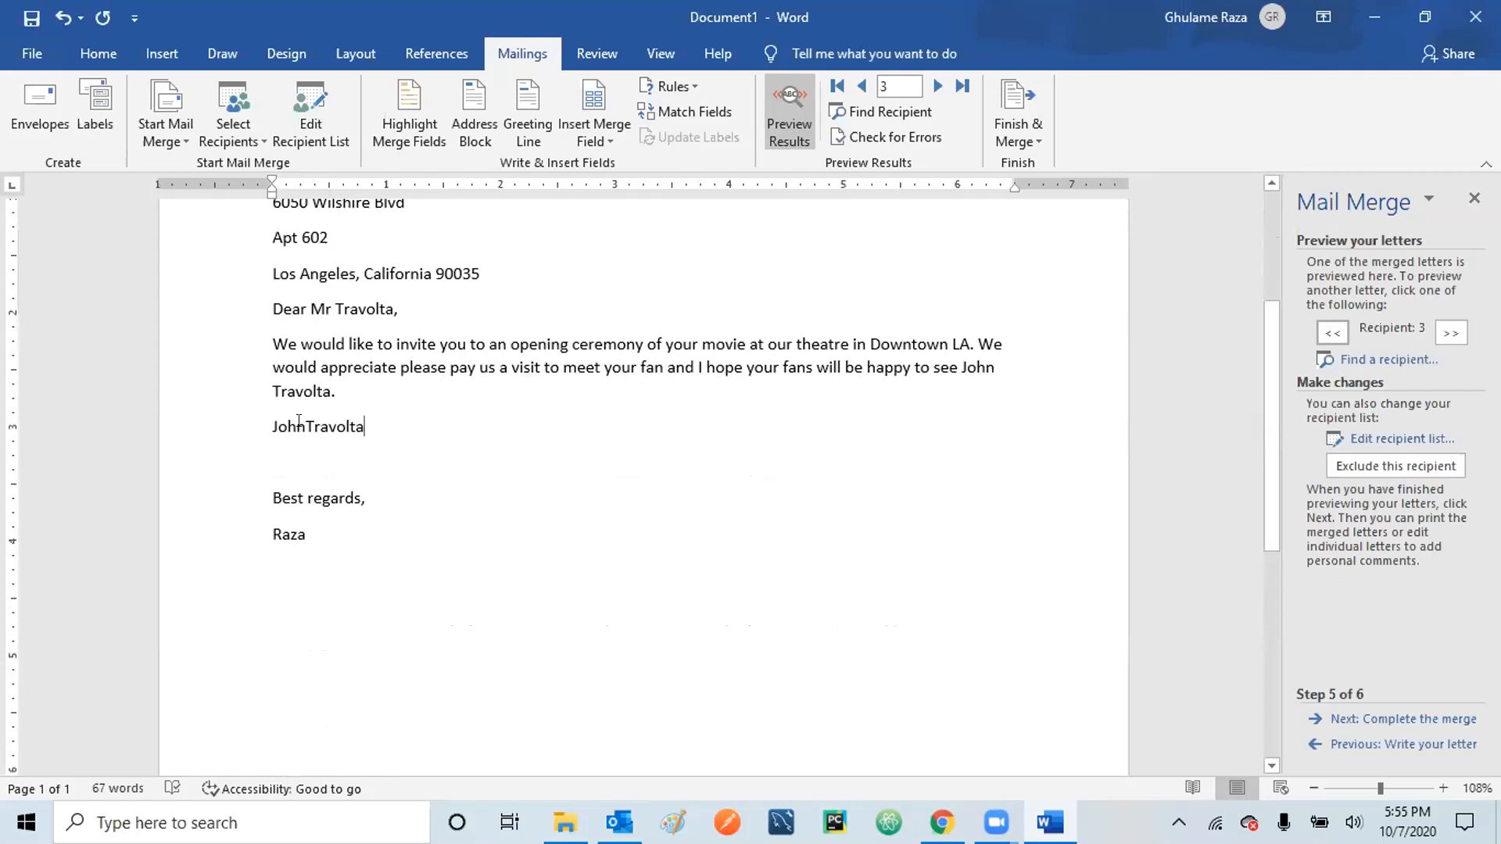
- Check the merged name line, step ahead to completing the merge, then return to previewing
key("ctrl+shift+Left")
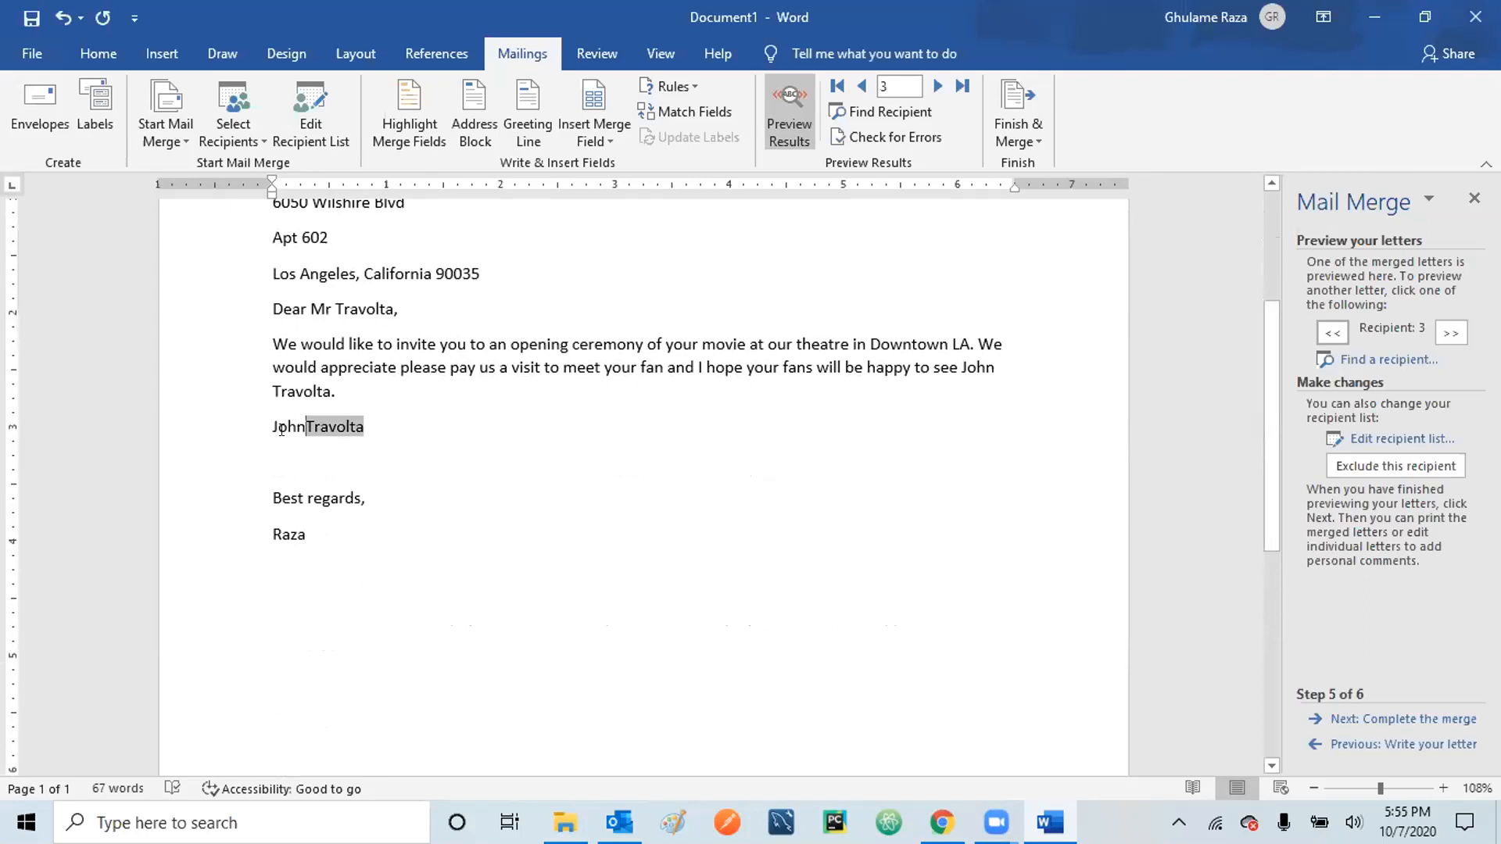
left_click(281, 429)
left_click(321, 449)
left_click(1377, 719)
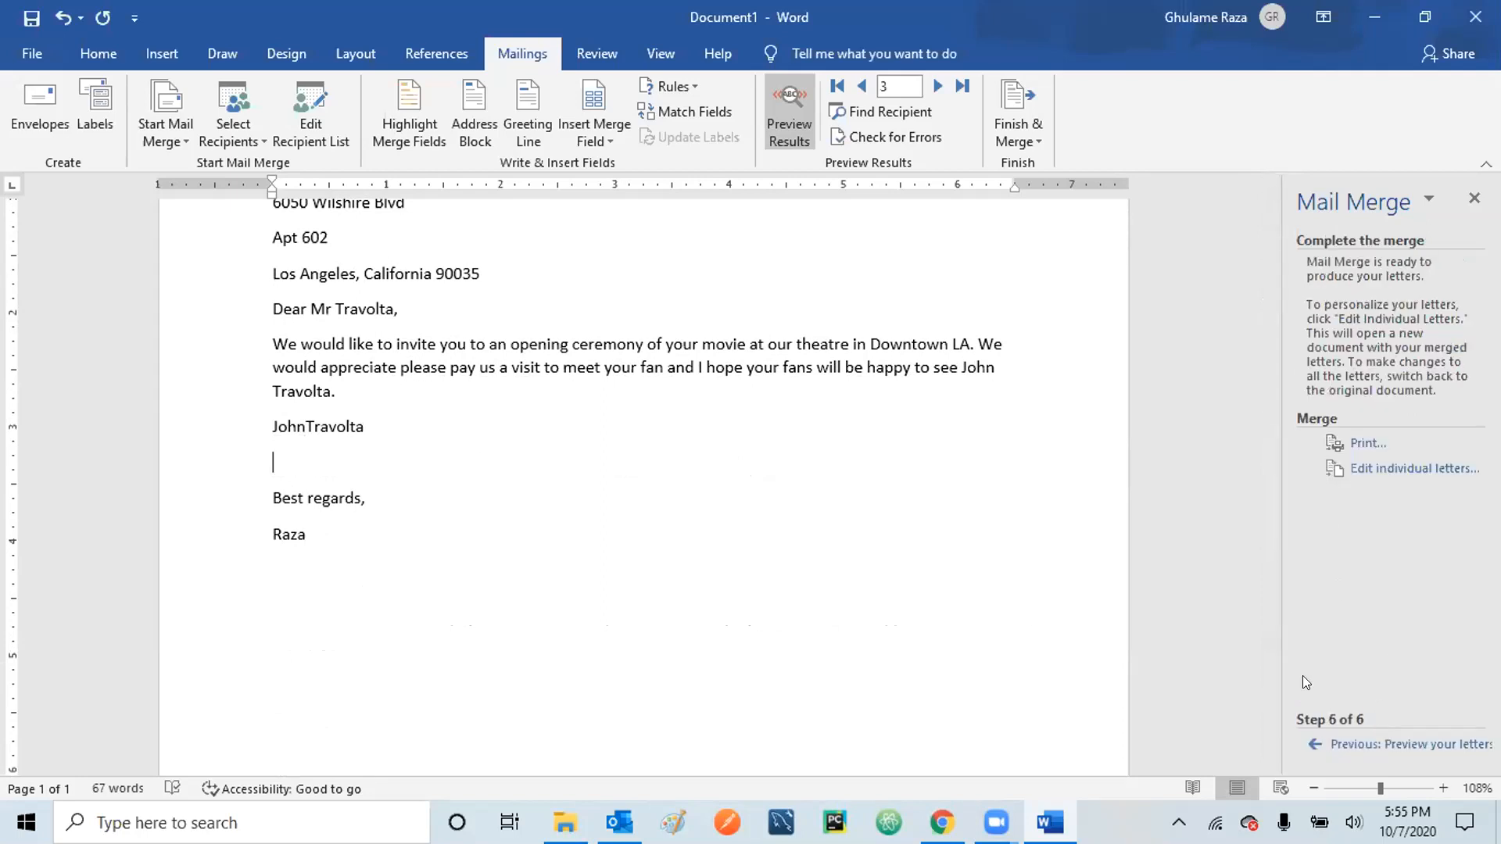
left_click(1386, 746)
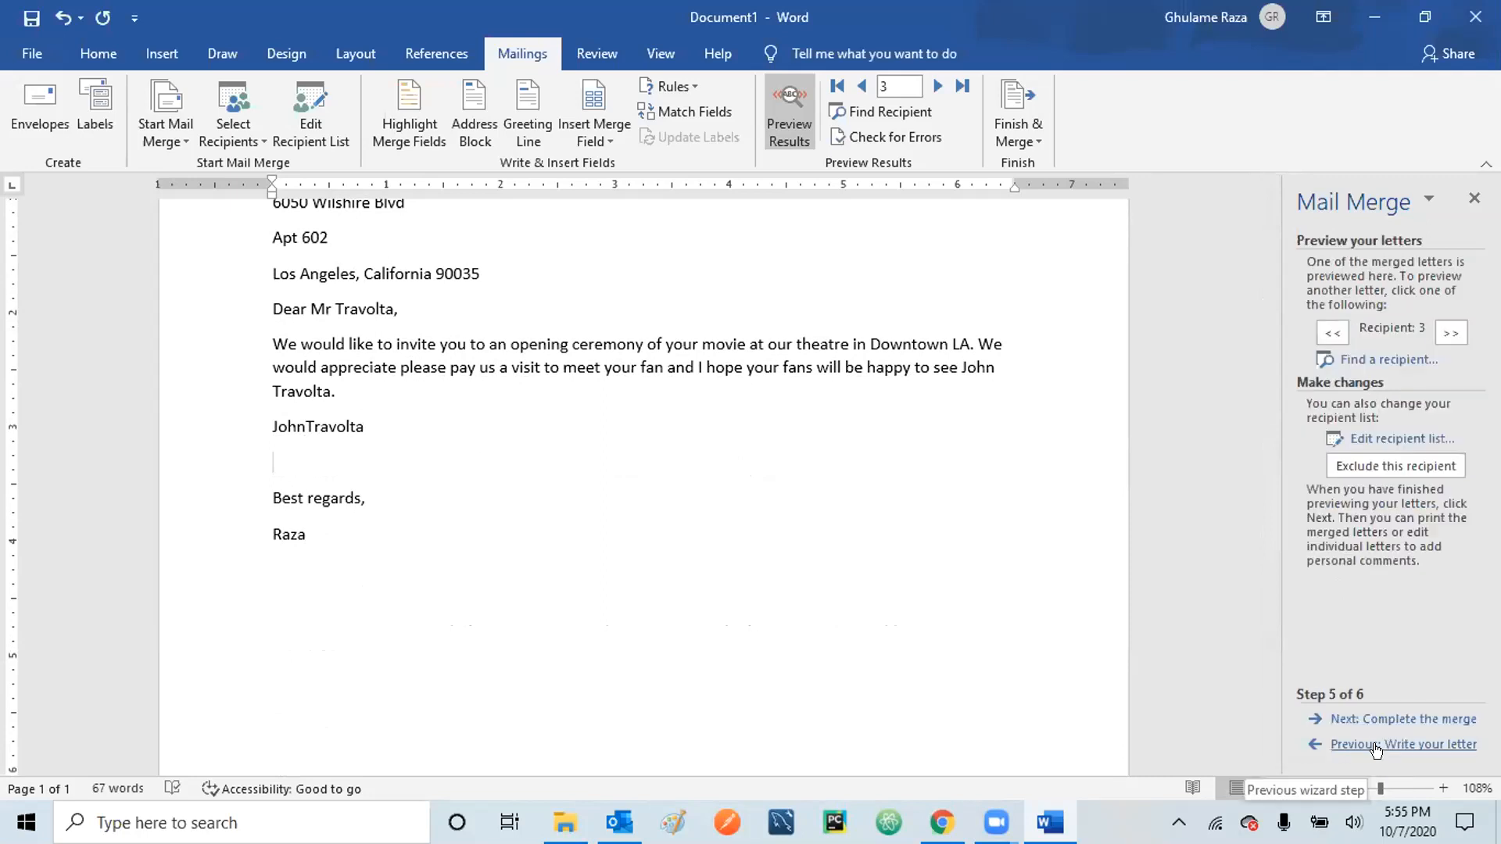
- Return to editing the letter and start a new empty line below the name fields
left_click(1374, 746)
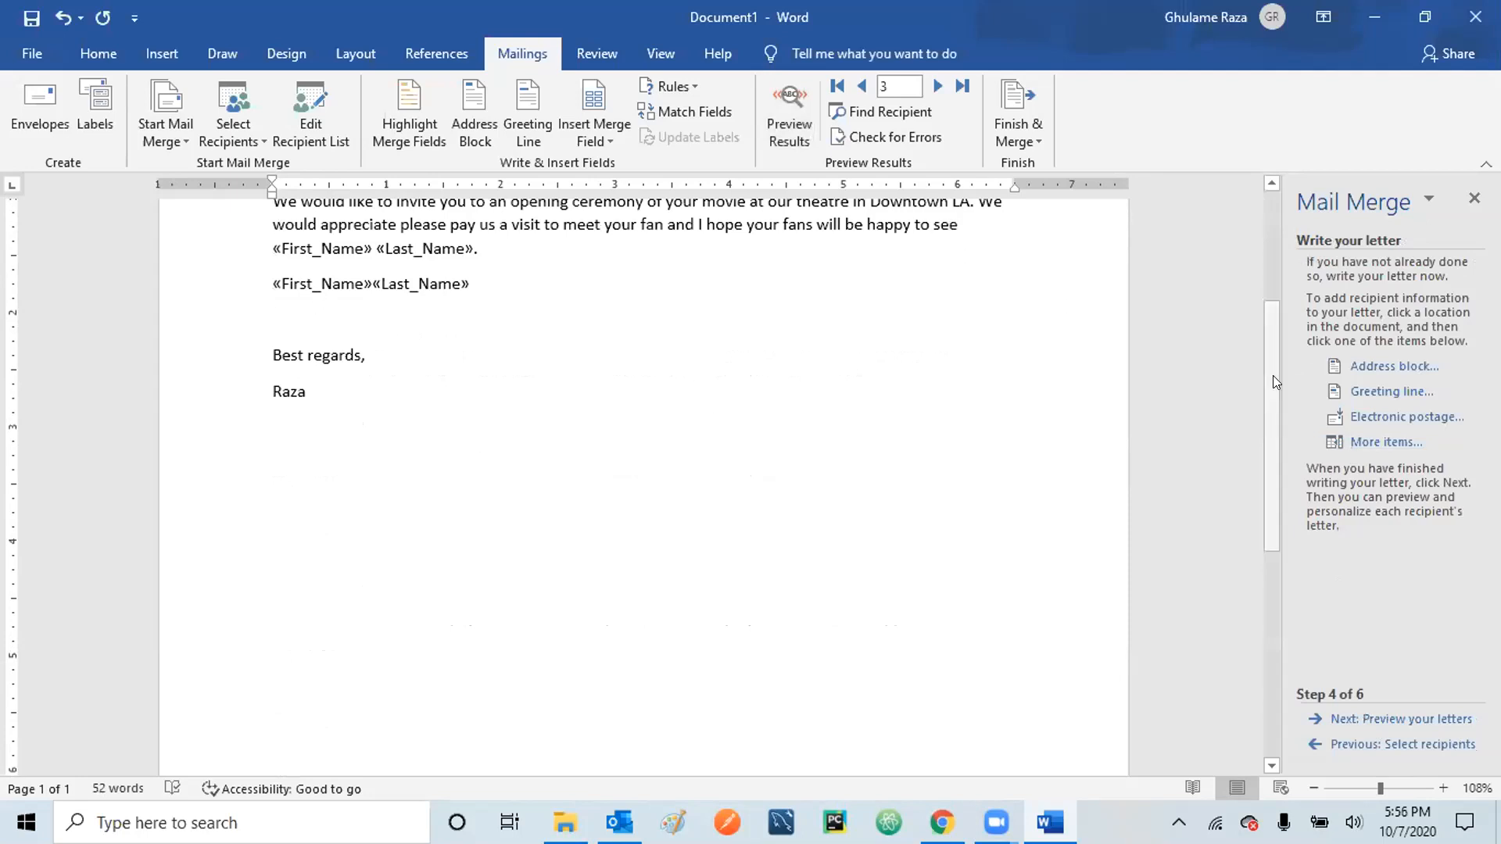
left_click(1381, 442)
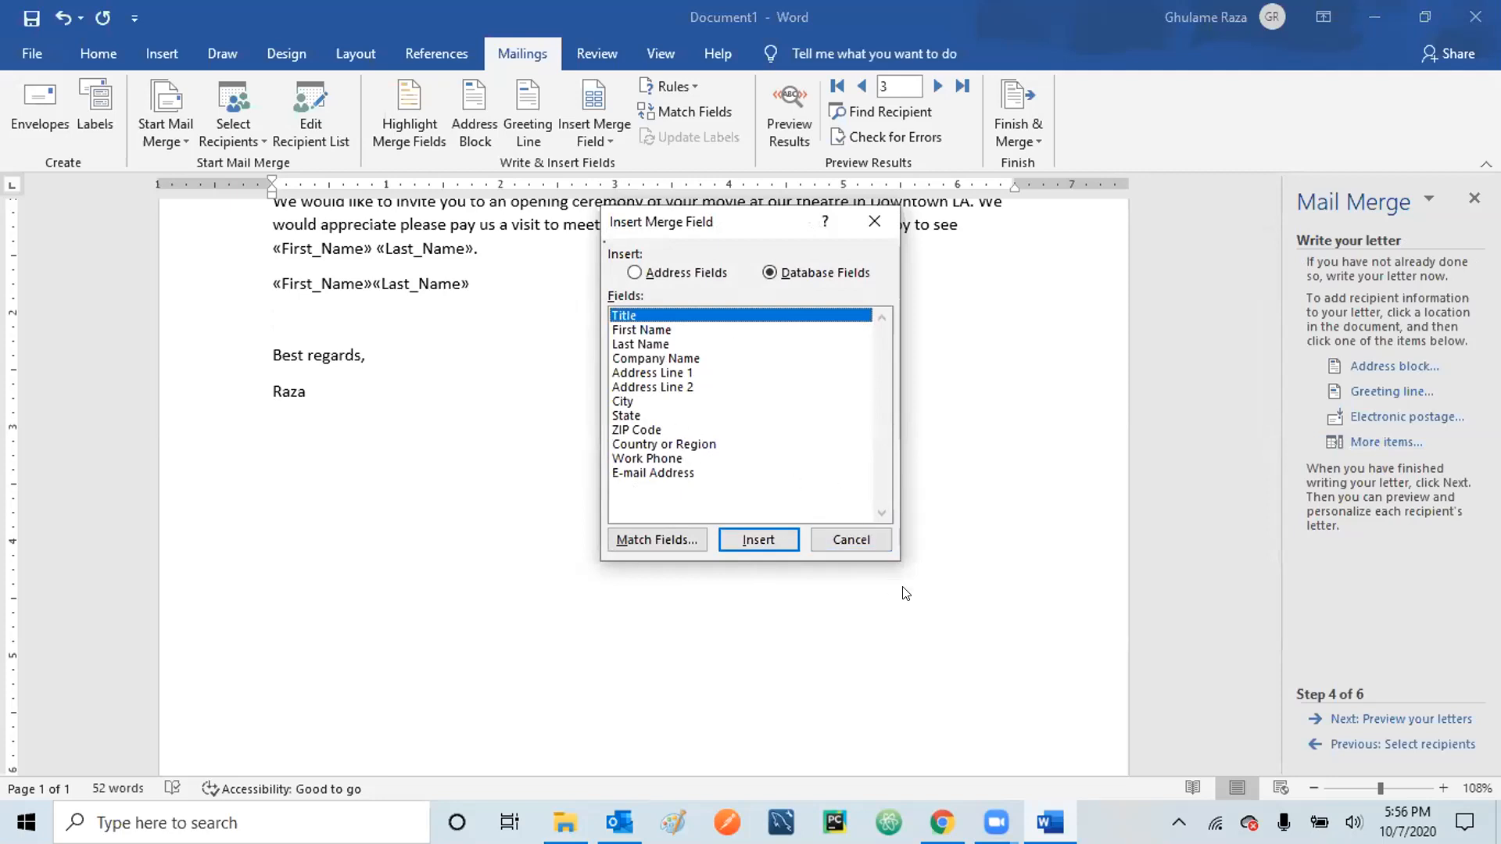
left_click(847, 545)
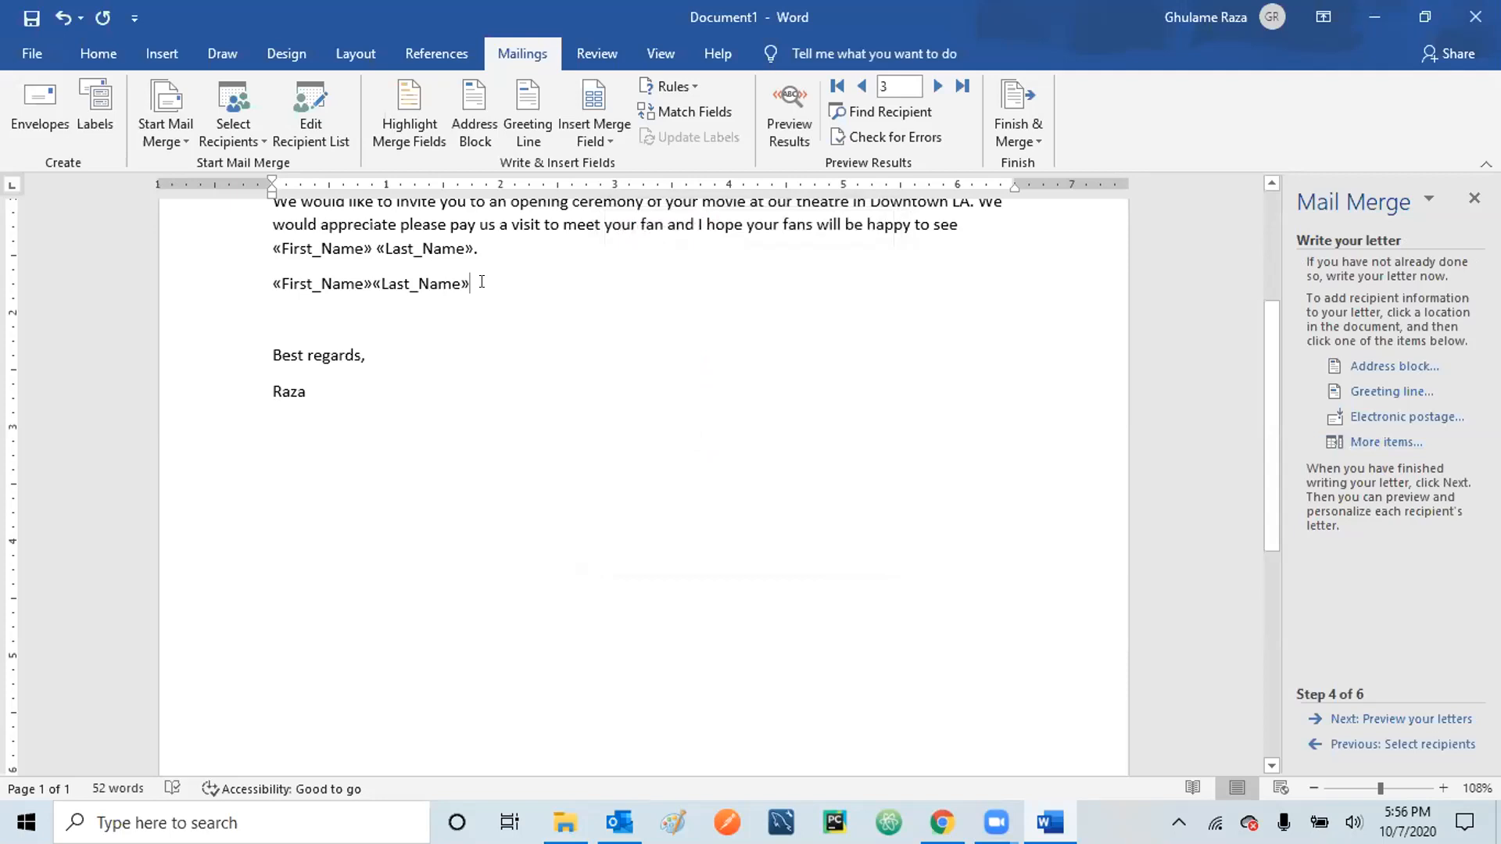
key("Return")
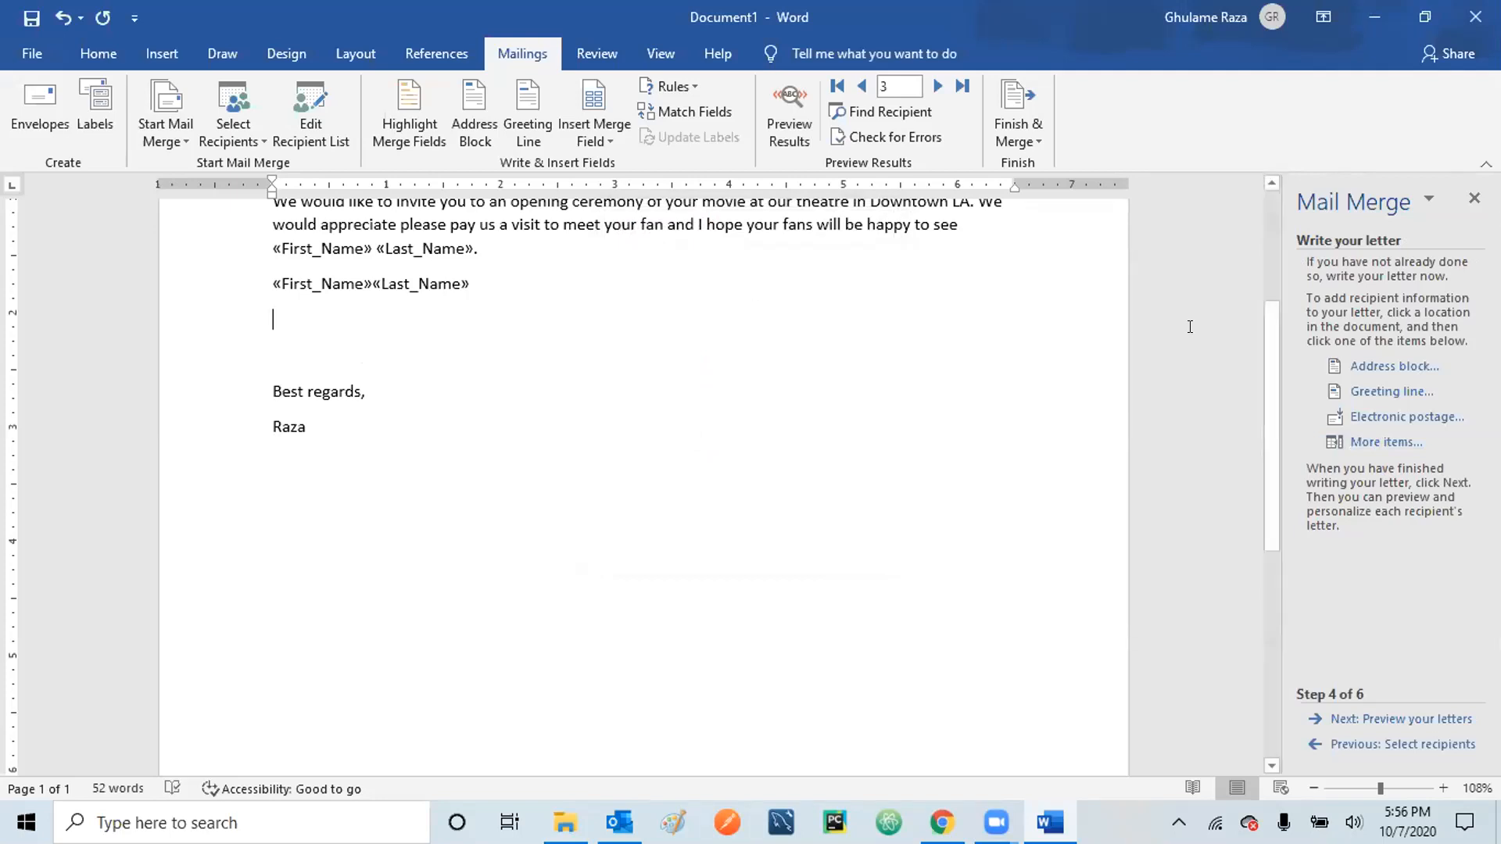
- Insert a «First_Name» field on the new line, deleting an accidental duplicate
left_click(1363, 441)
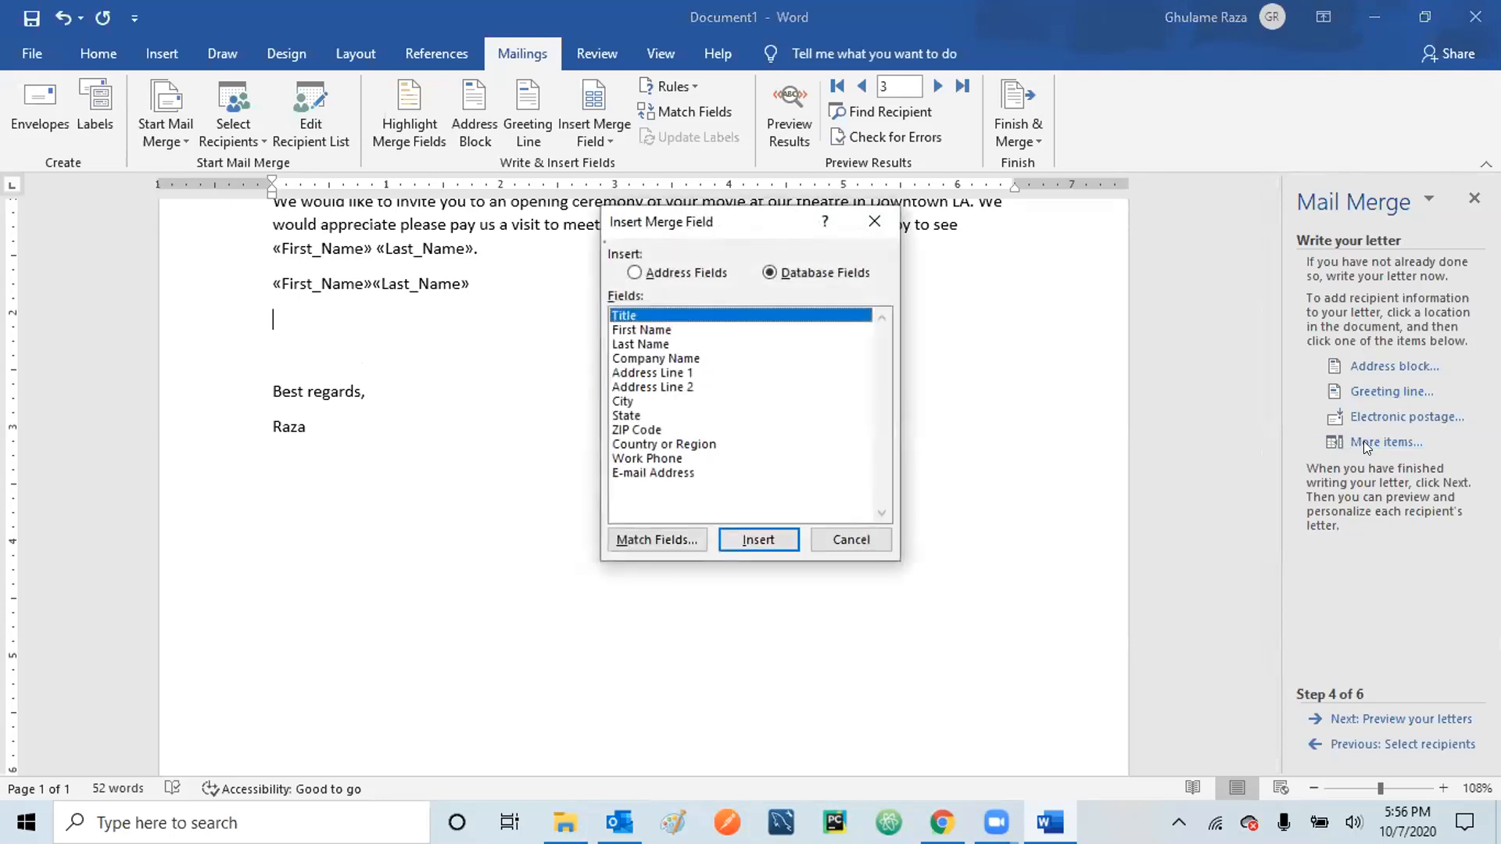
left_click(635, 329)
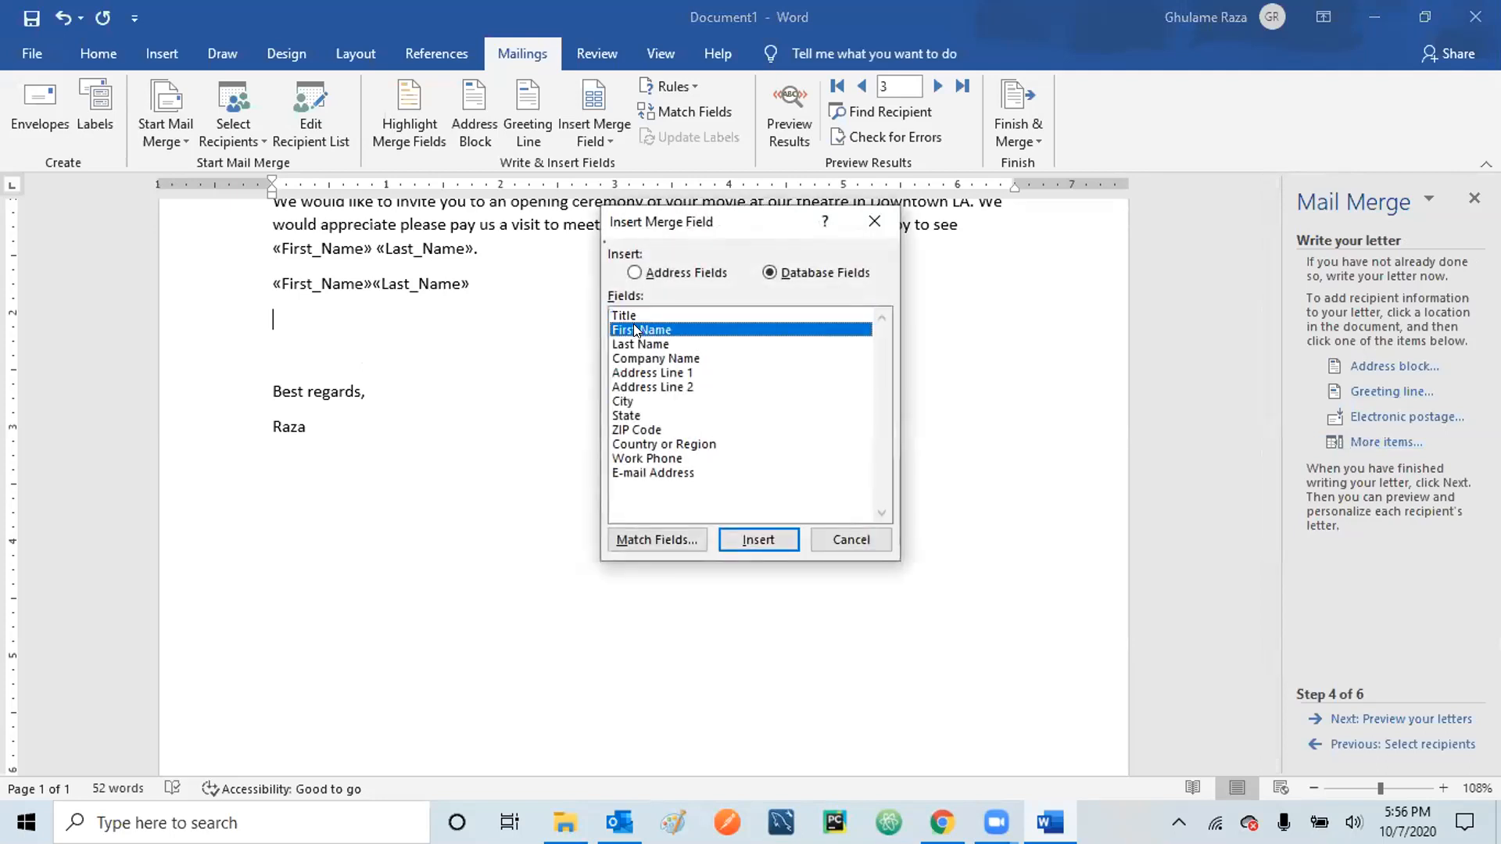
left_click(790, 541)
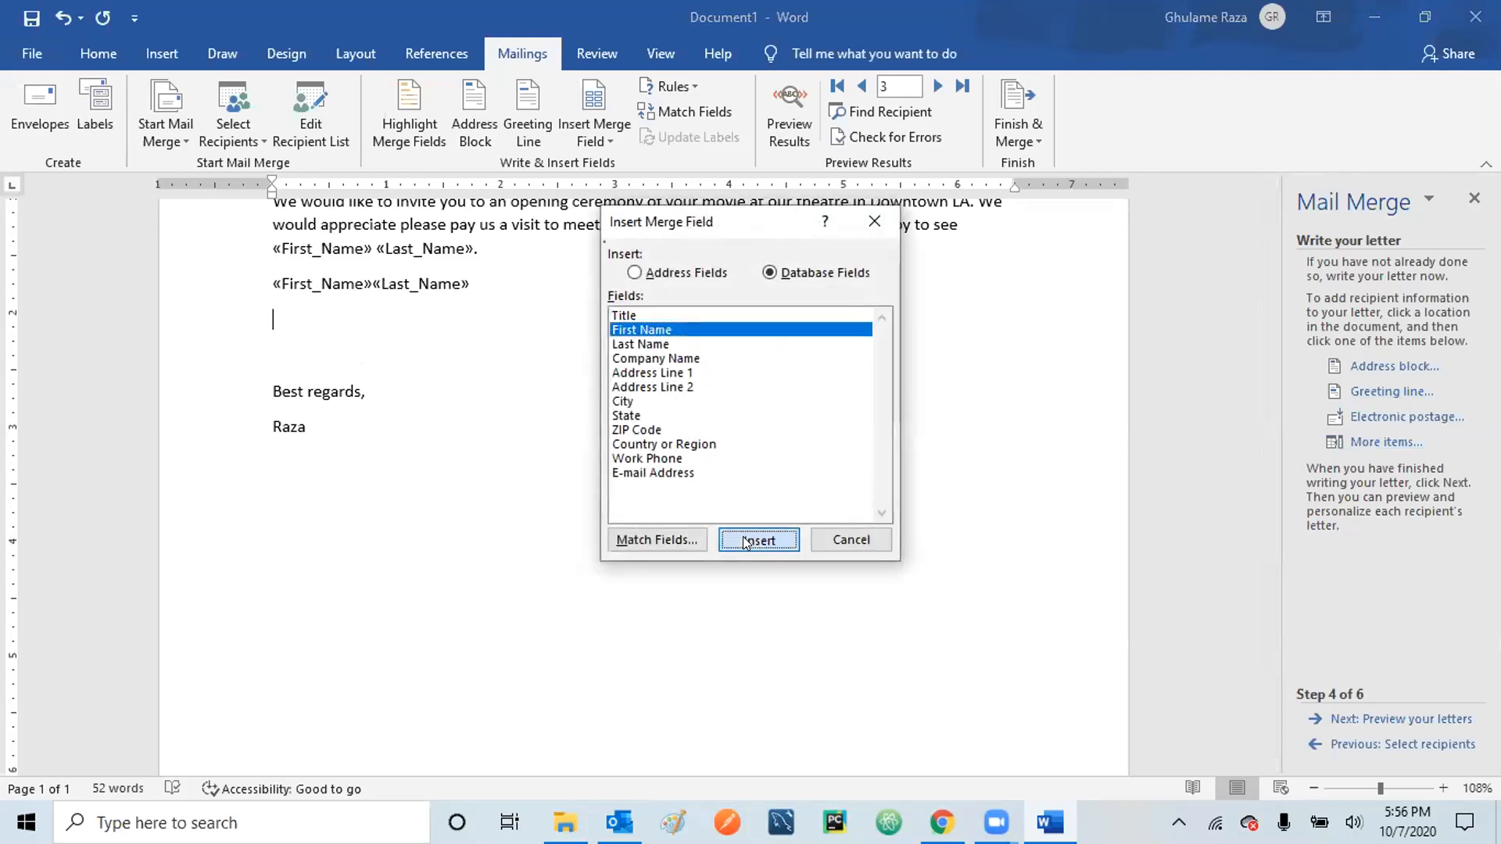
left_click(851, 539)
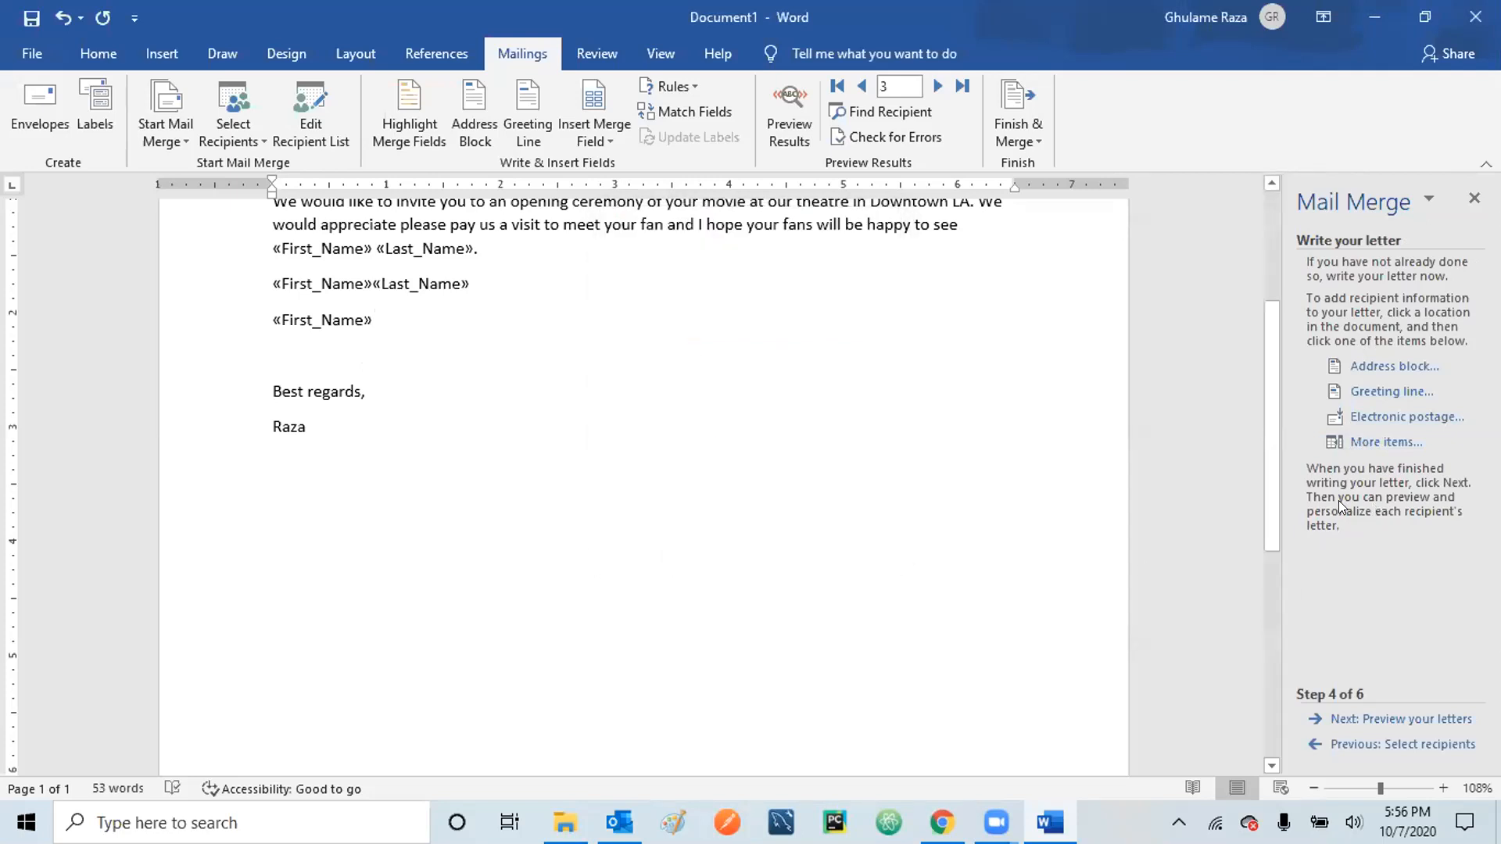
left_click(1379, 434)
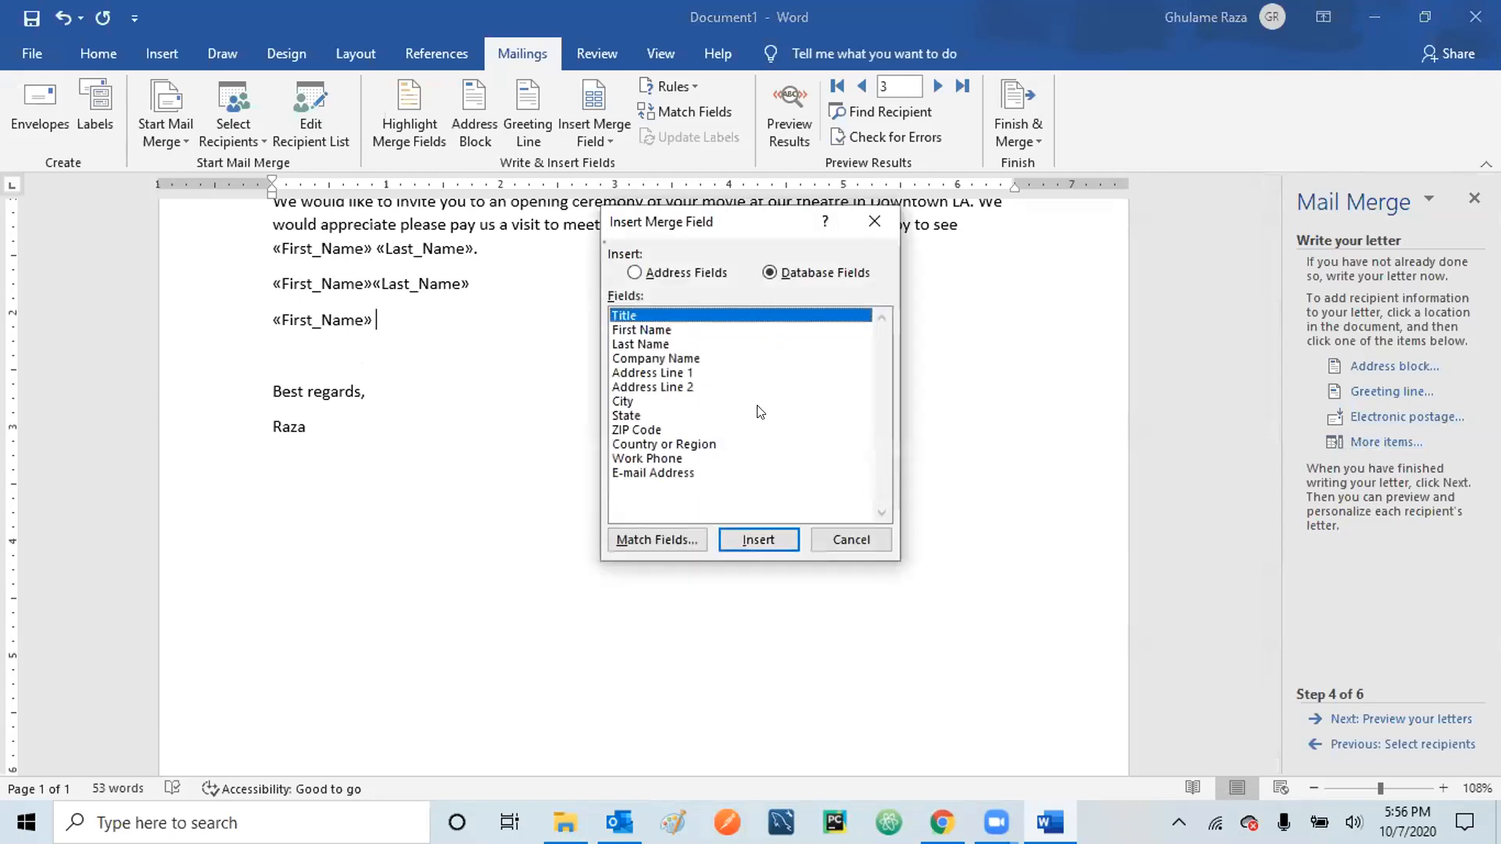
left_click(643, 328)
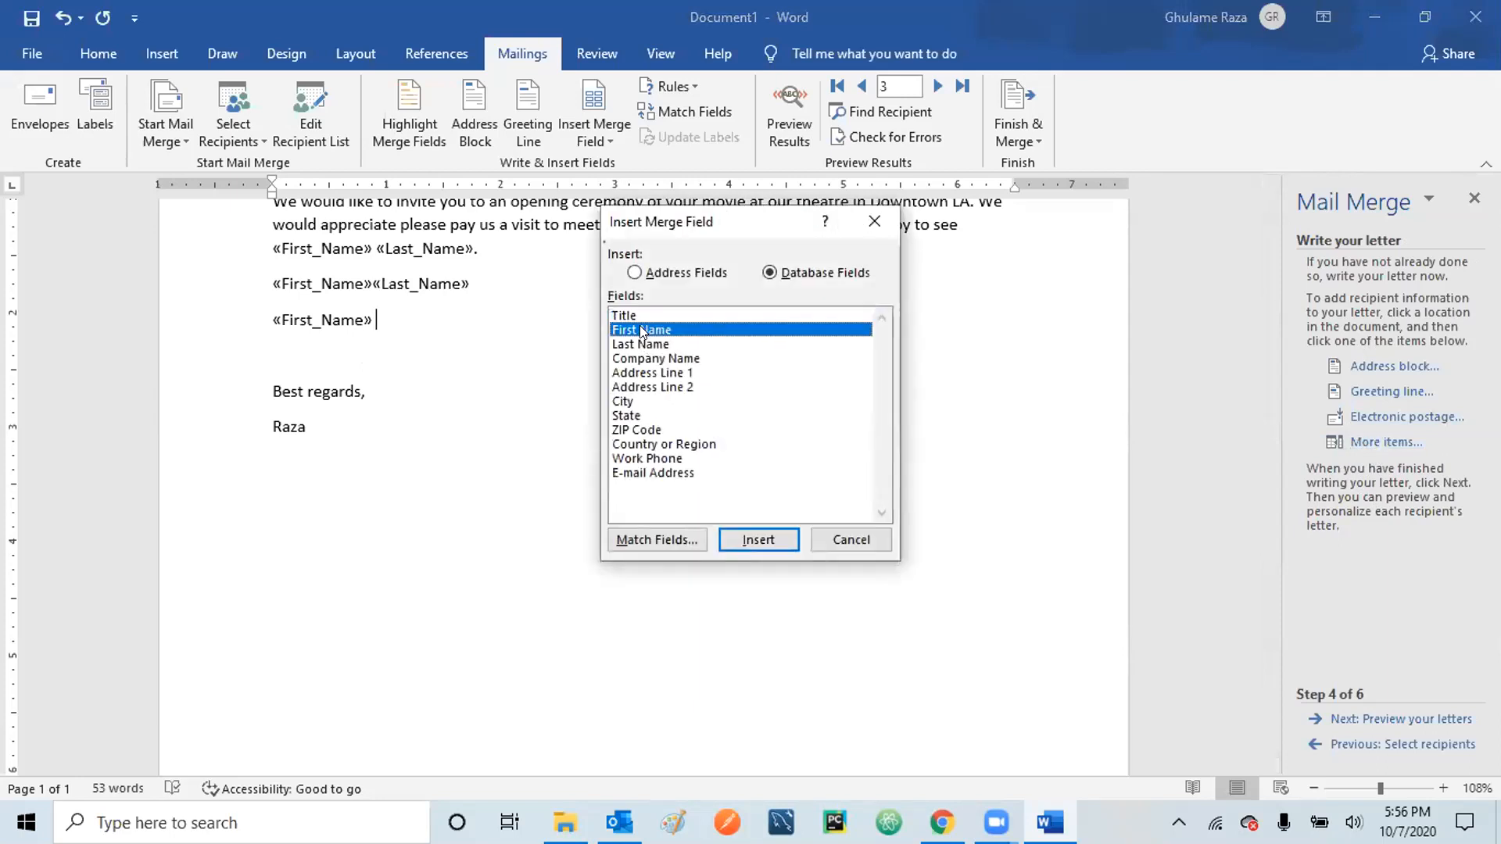
left_click(758, 539)
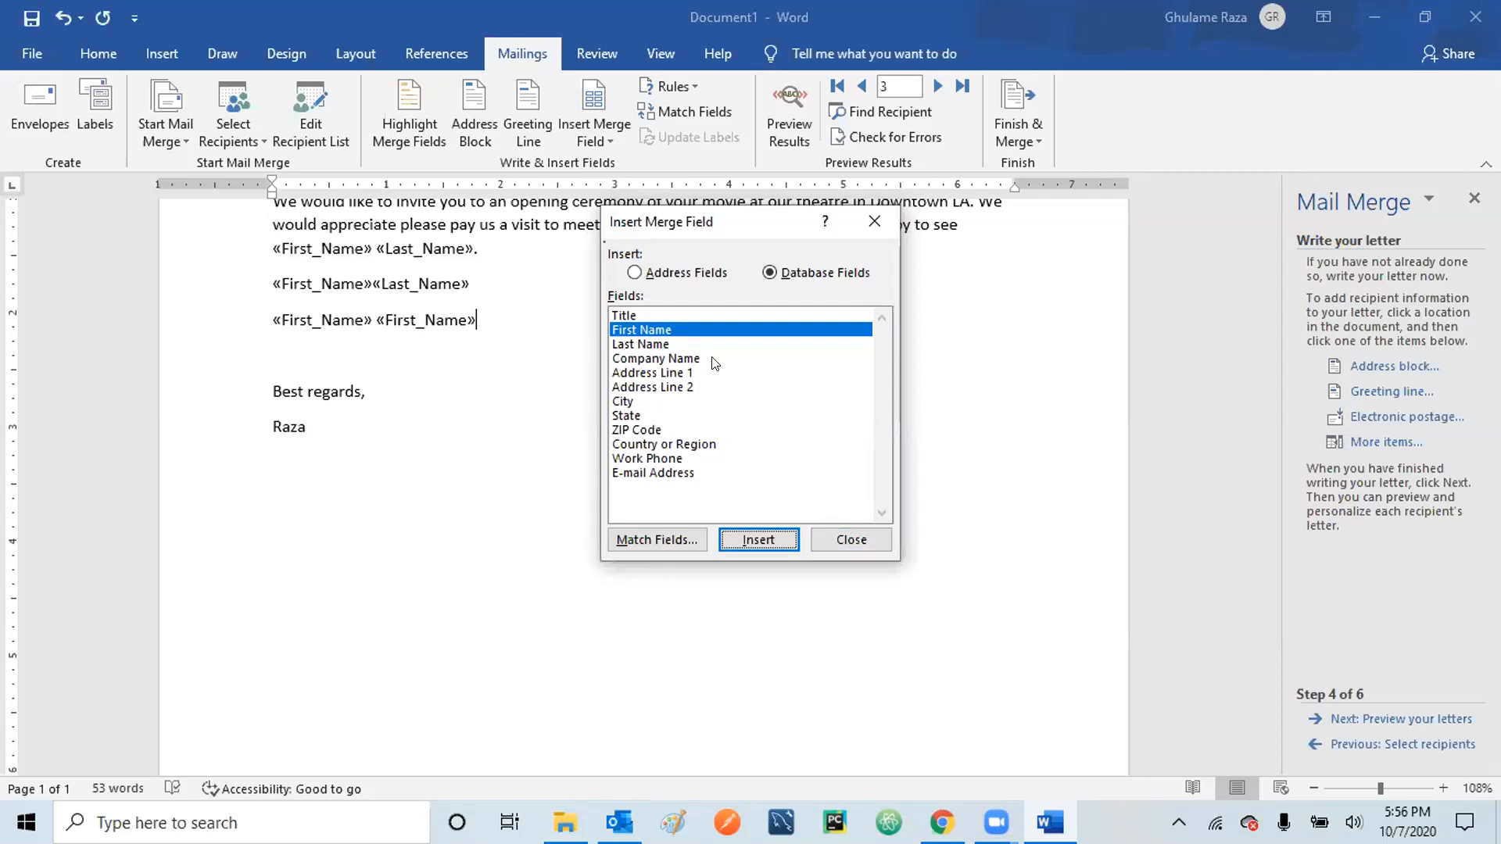
left_click(831, 538)
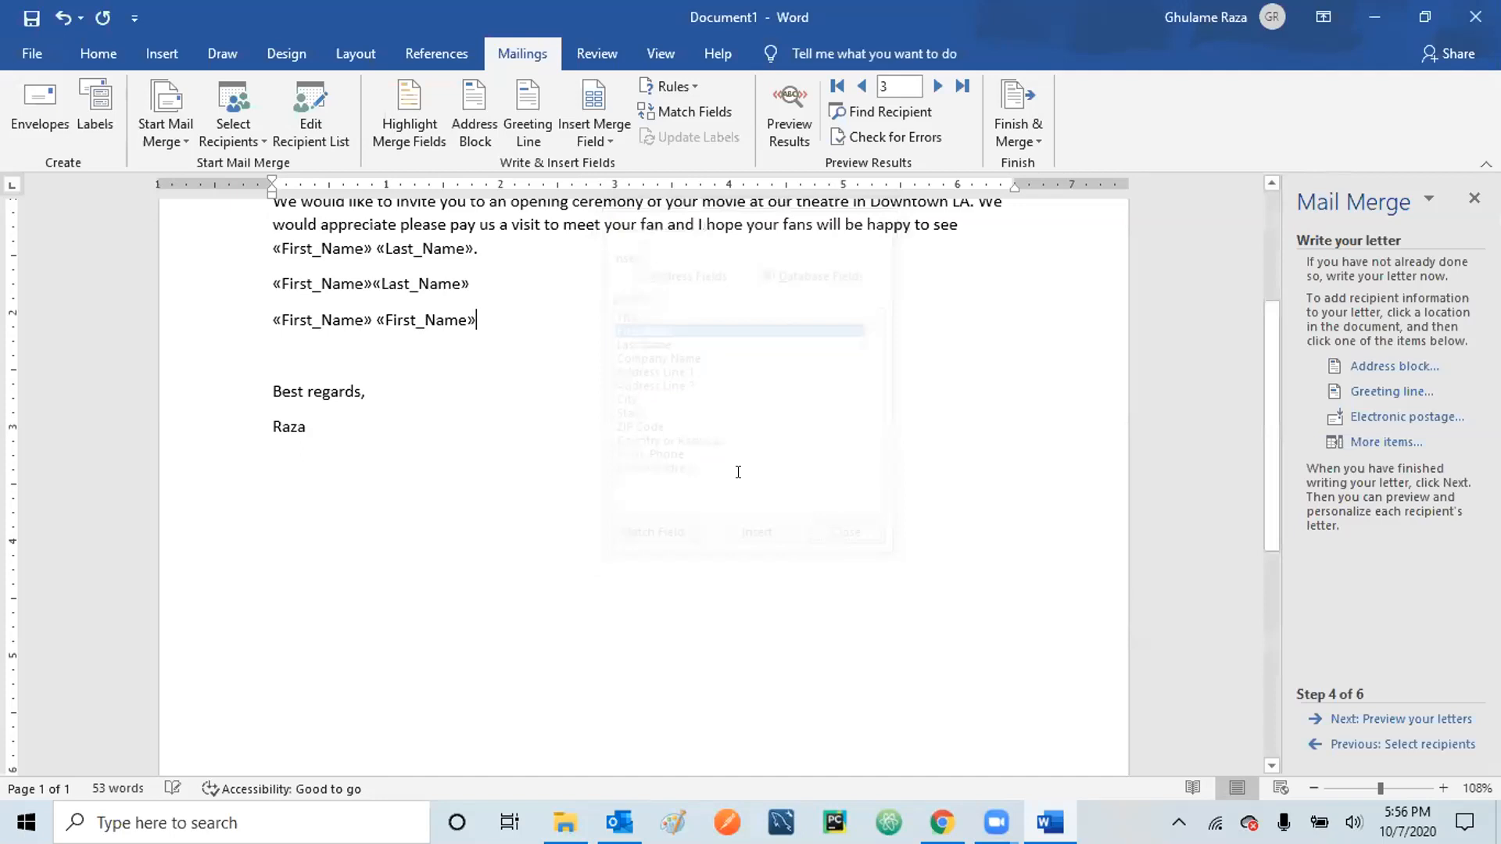
key("shift+Left")
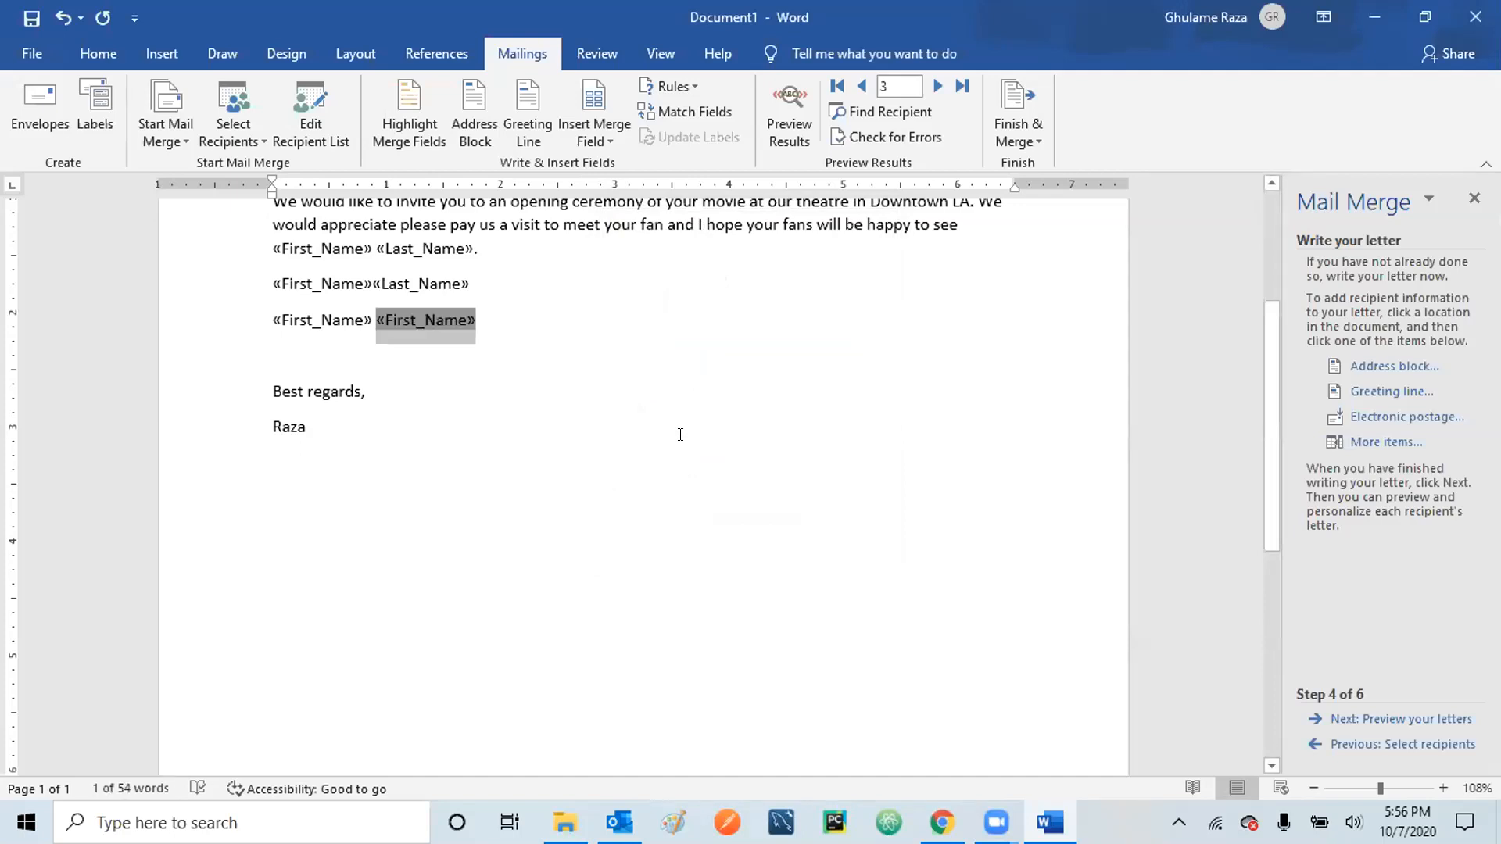
key("Delete")
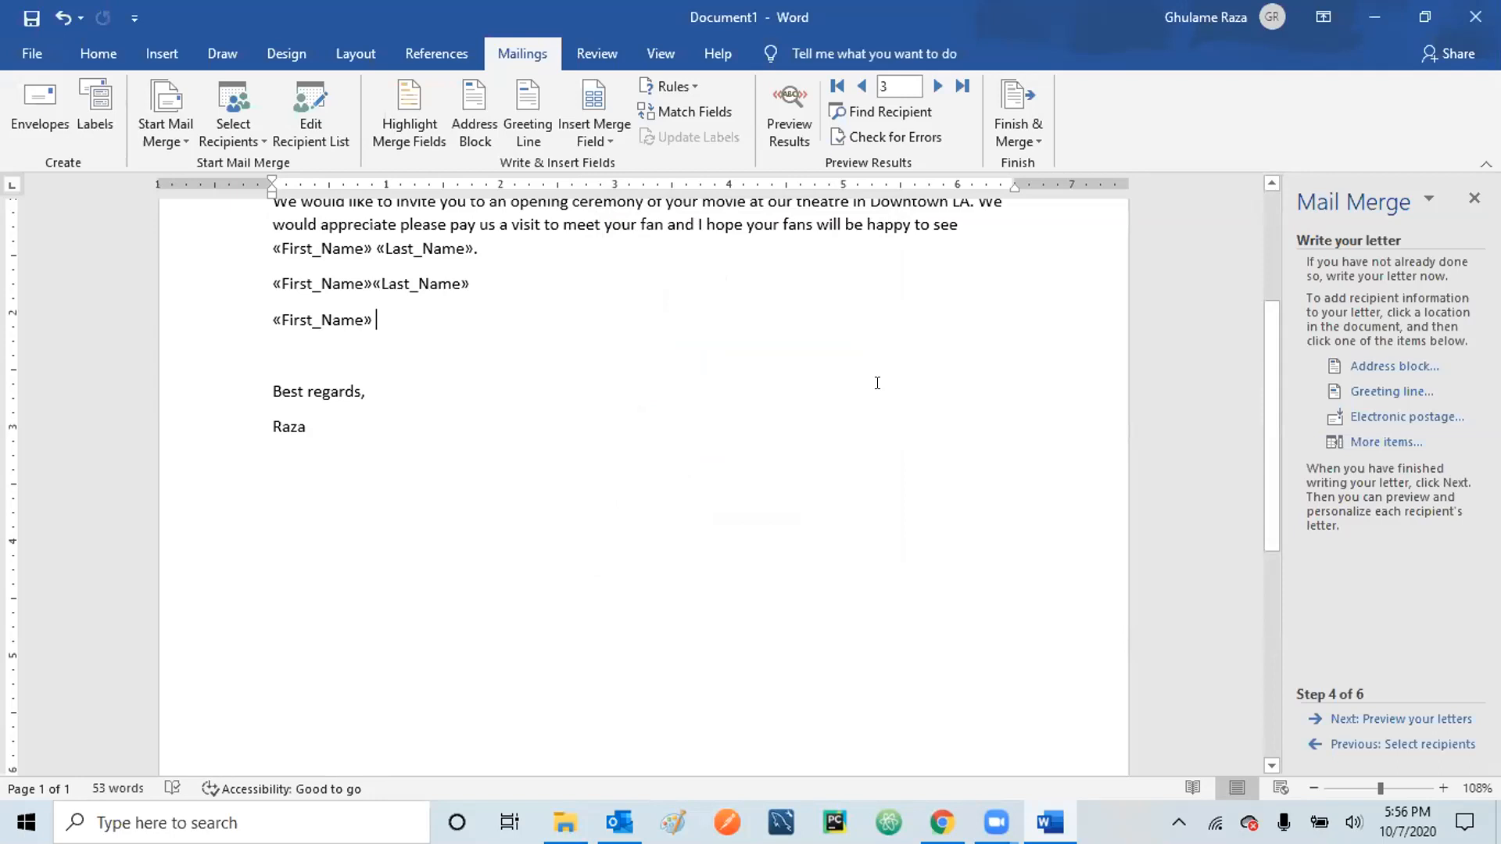
- Add the «Last_Name» field after «First_Name» on the new line
left_click(1385, 442)
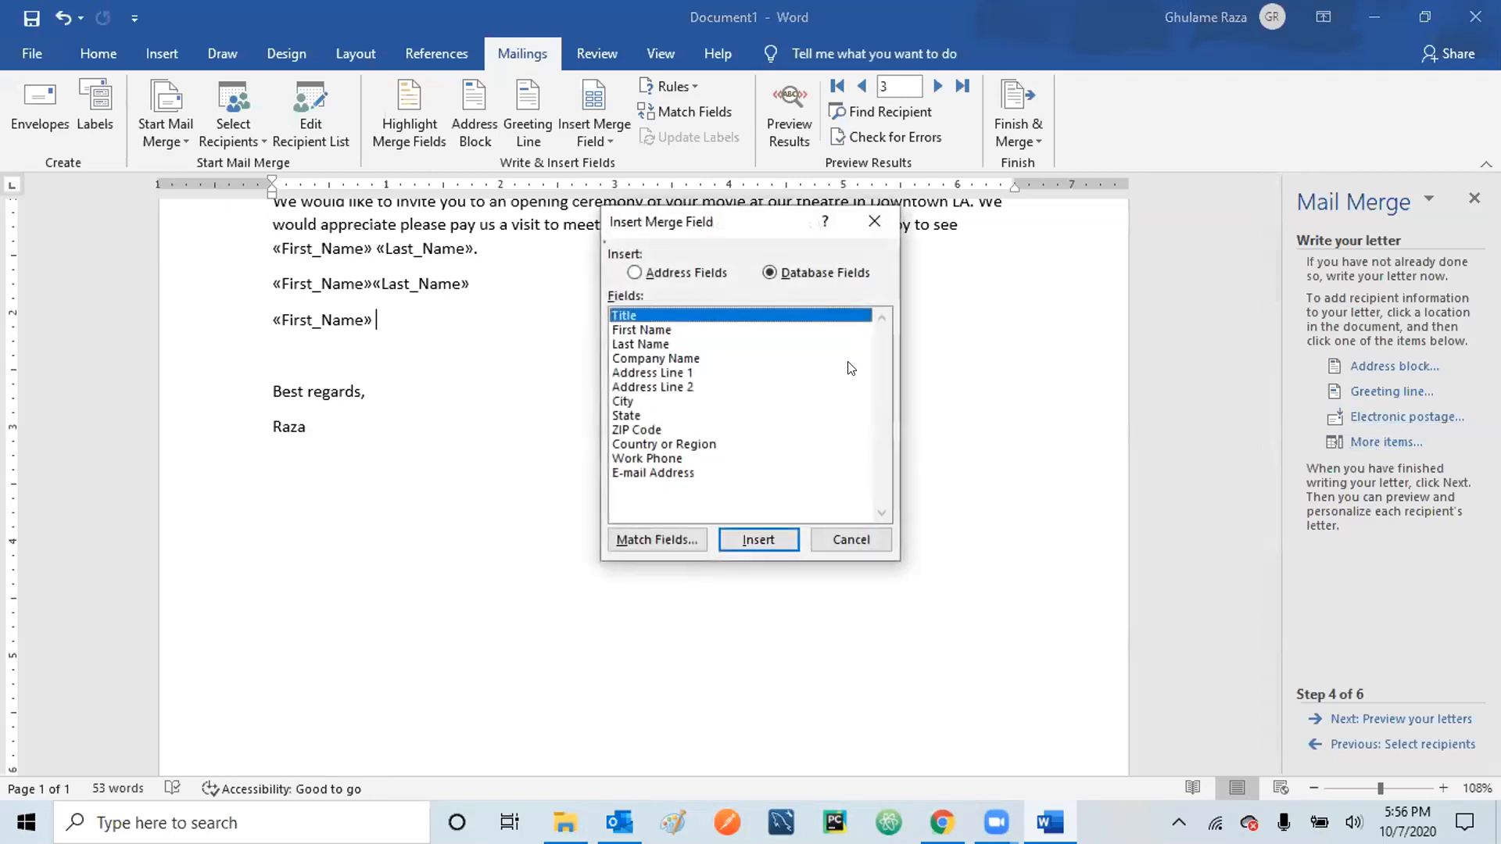
left_click(638, 345)
left_click(762, 540)
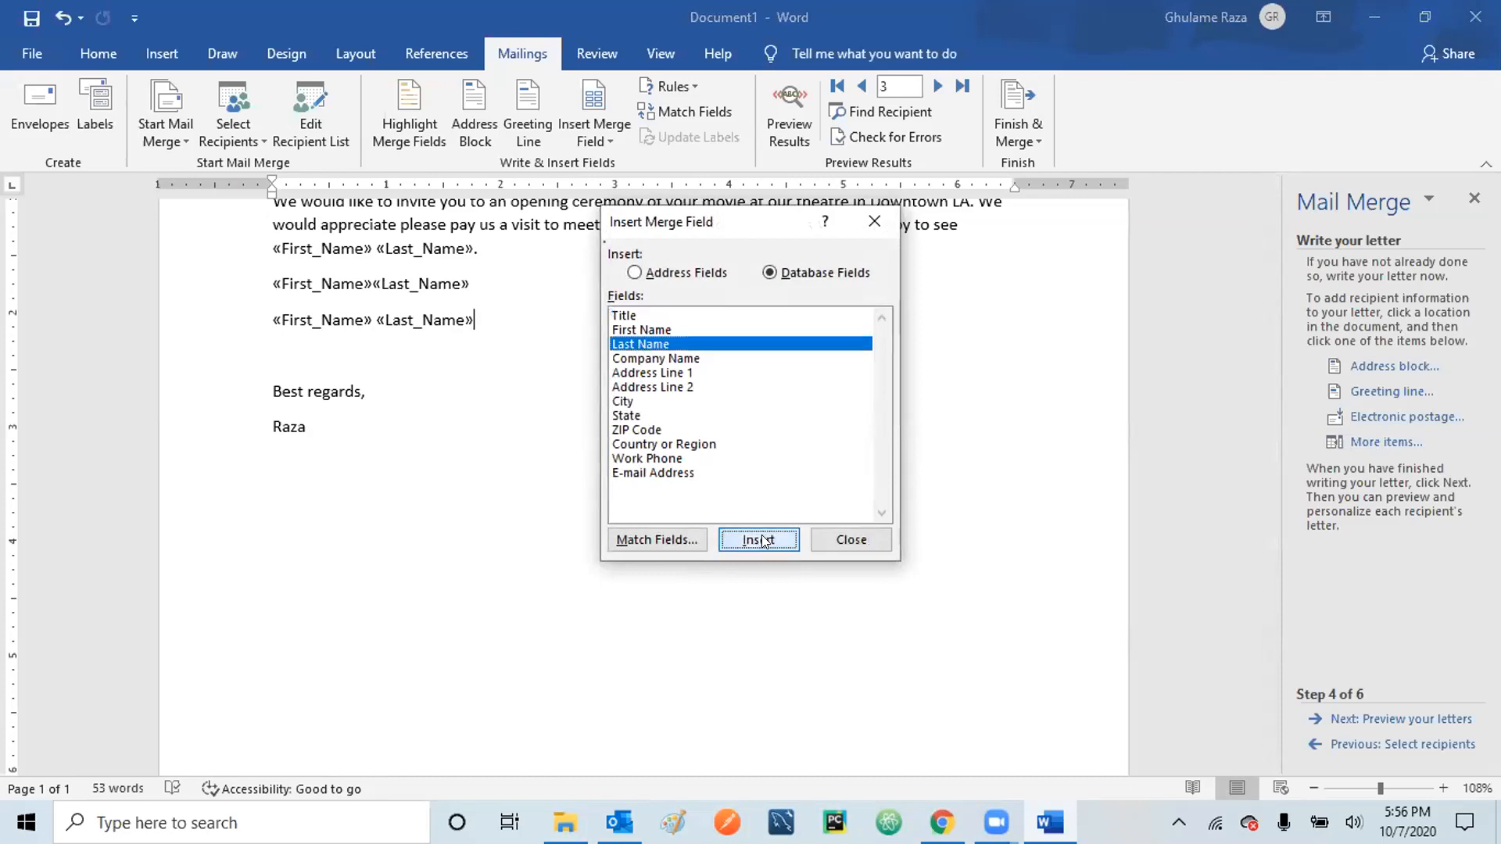
left_click(848, 537)
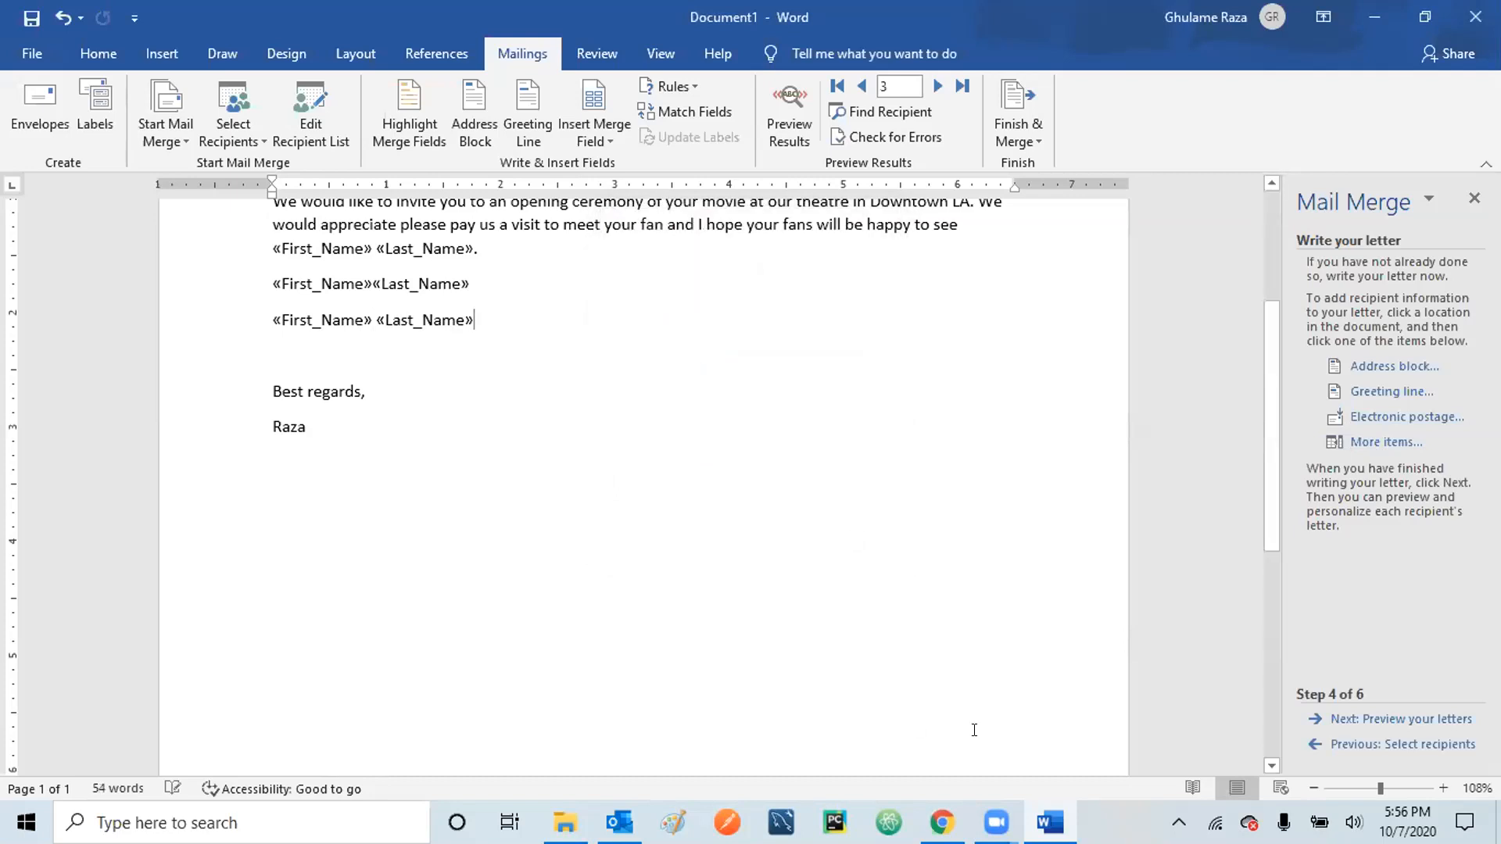
- Preview recipient 3's letter, place the cursor between the names, then return to editing and preview again
left_click(1337, 719)
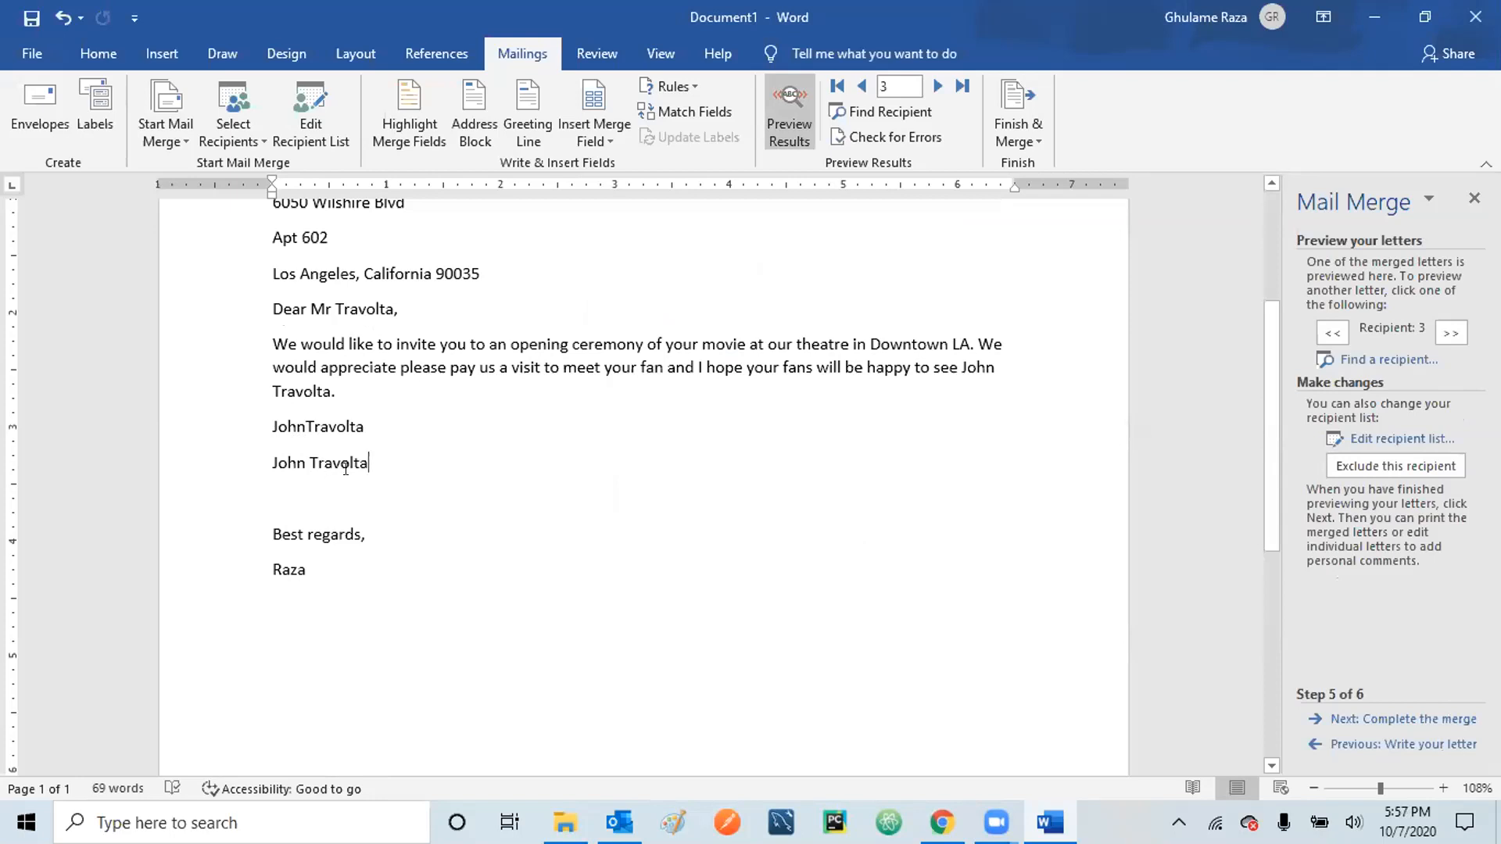
left_click(300, 422)
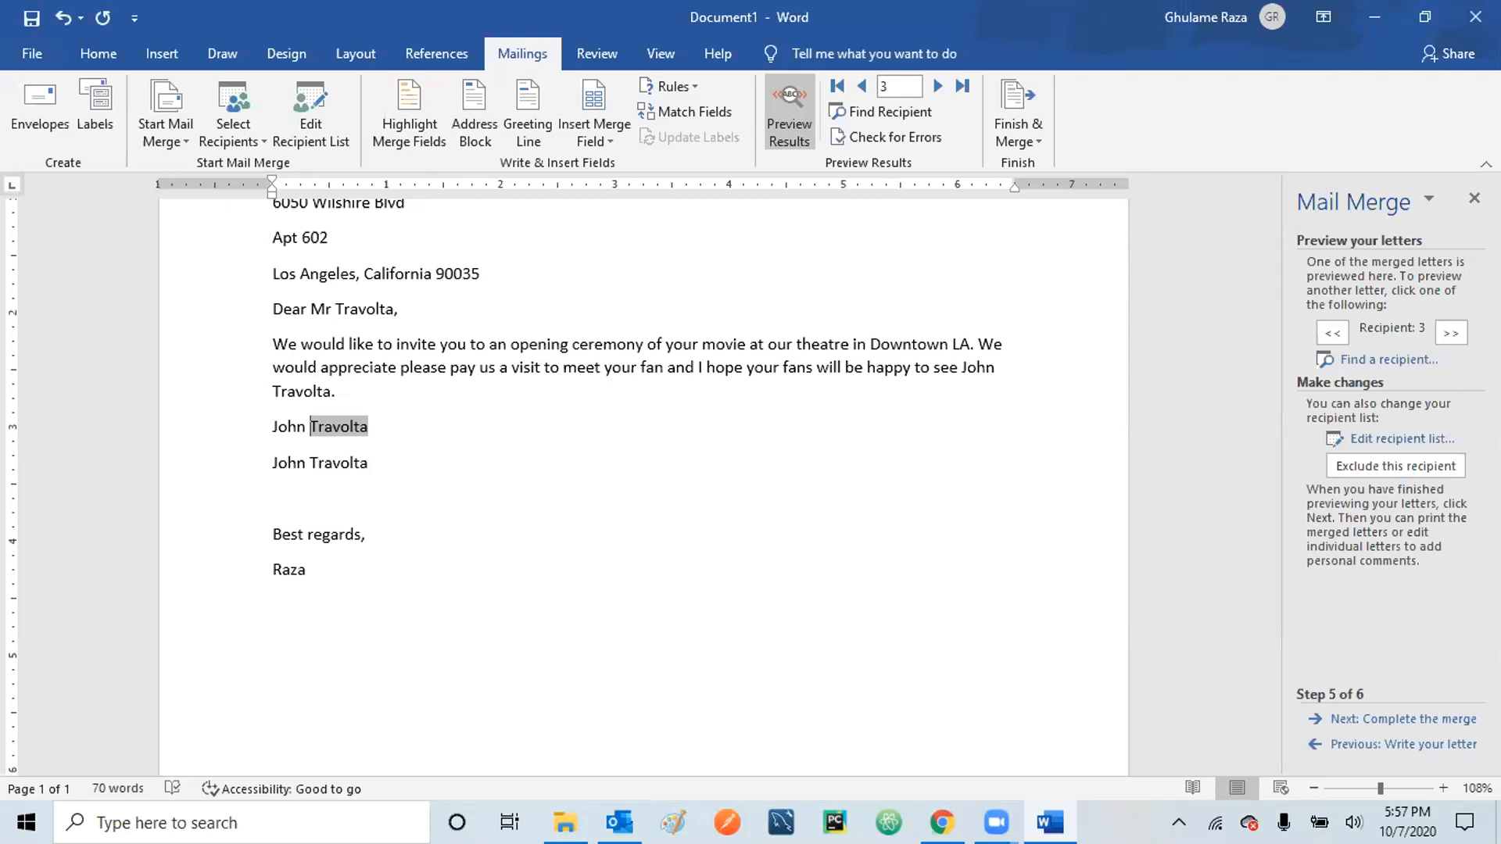
left_click(329, 480)
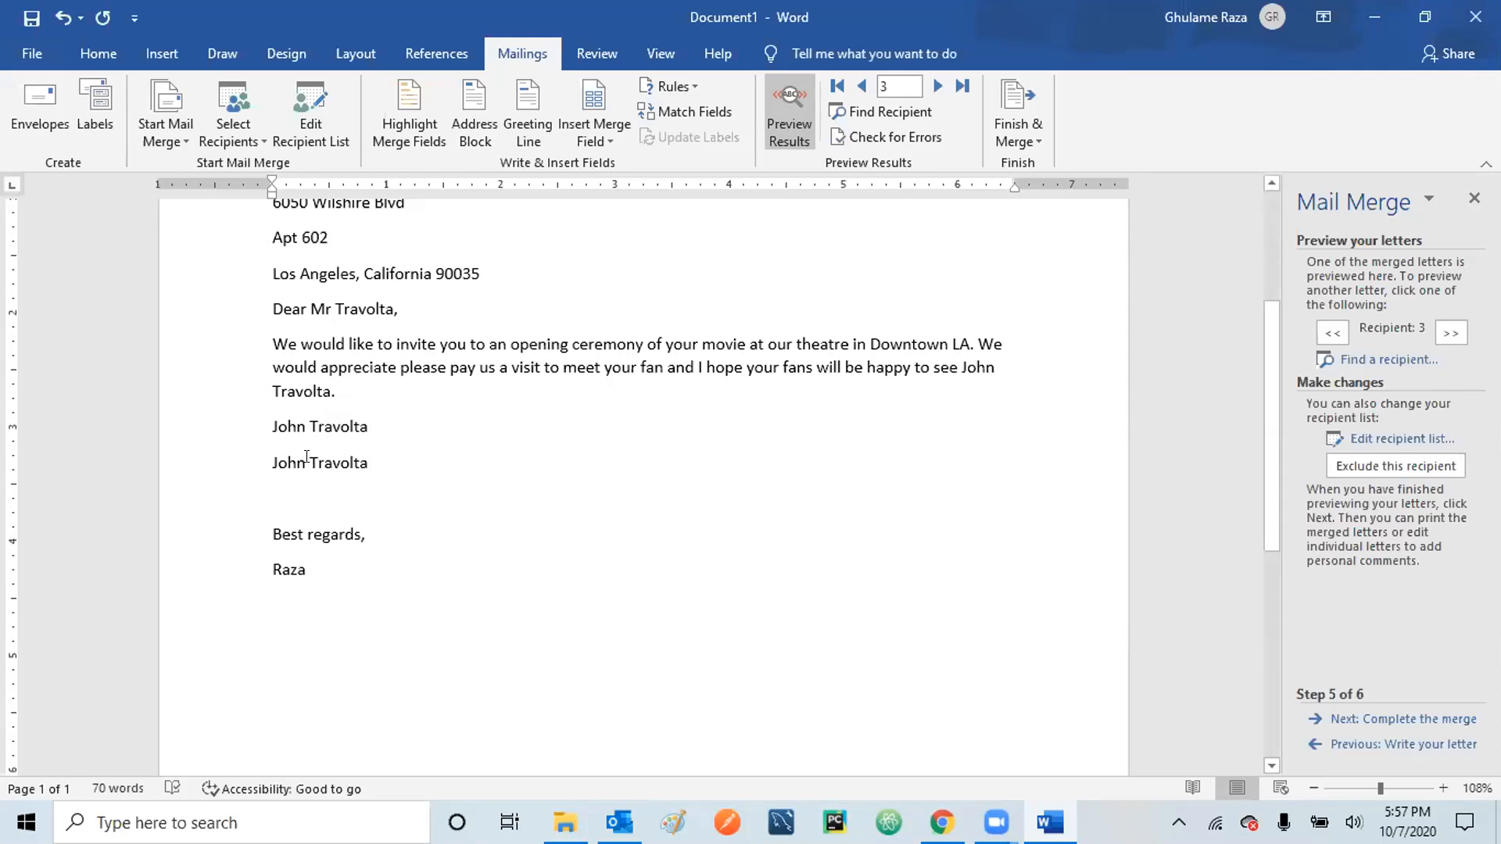
left_click(1345, 745)
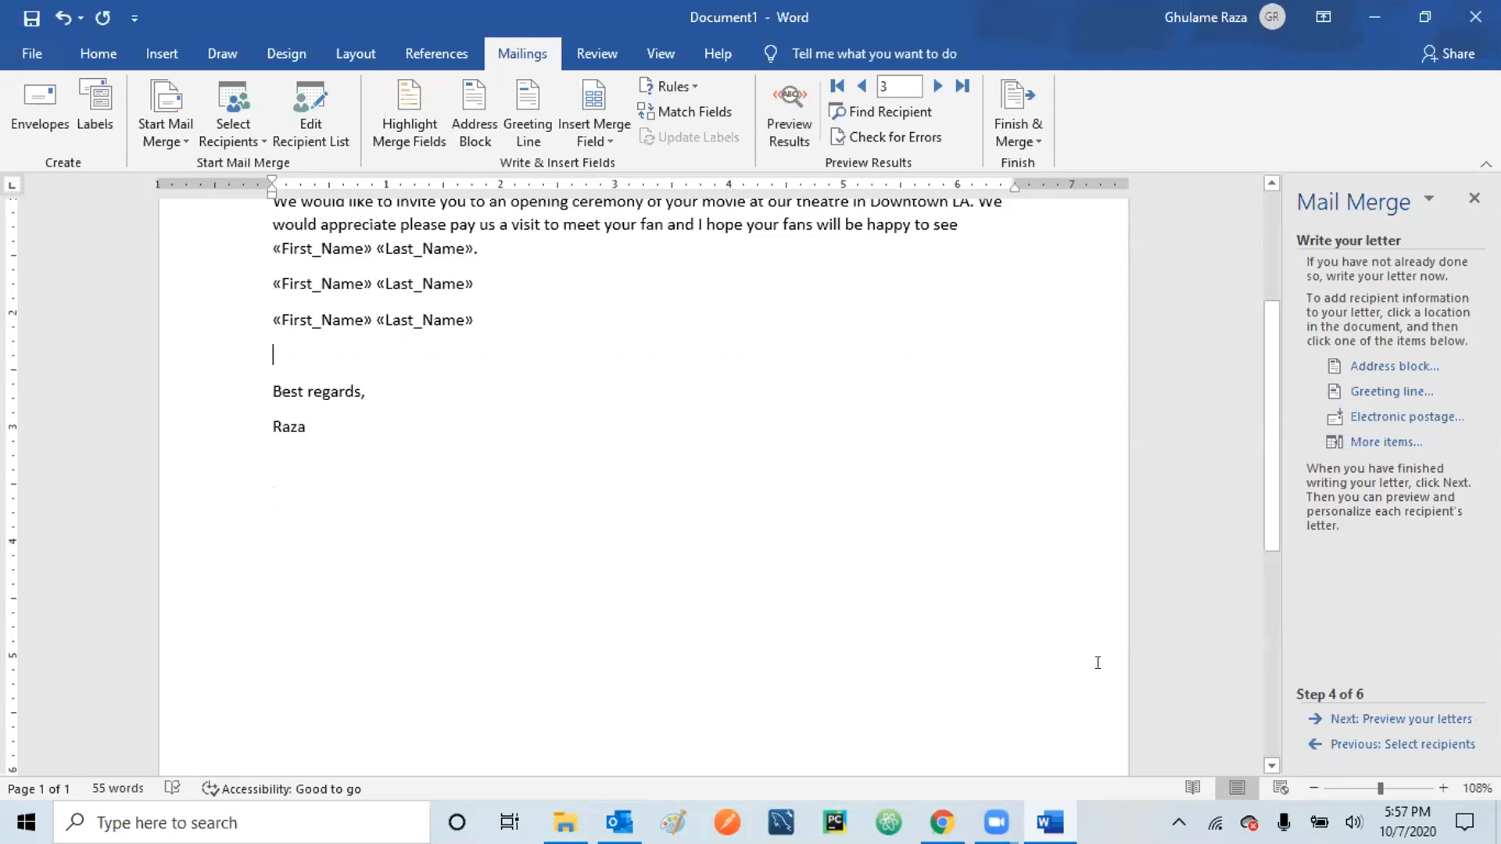
left_click(1380, 719)
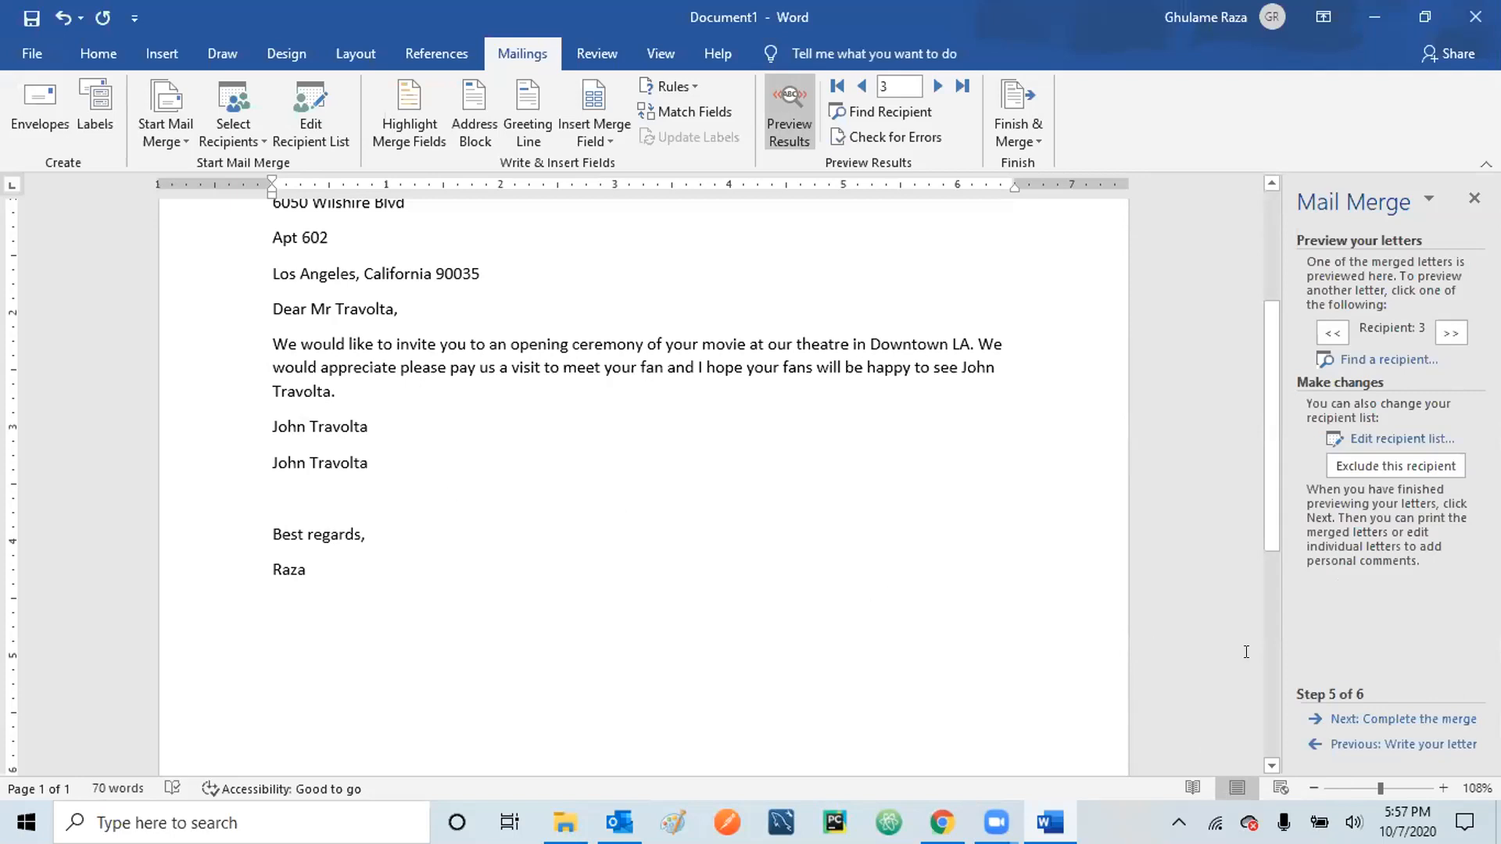
- Merge all recipients into a new Letters1 document of individually editable letters
left_click(1416, 720)
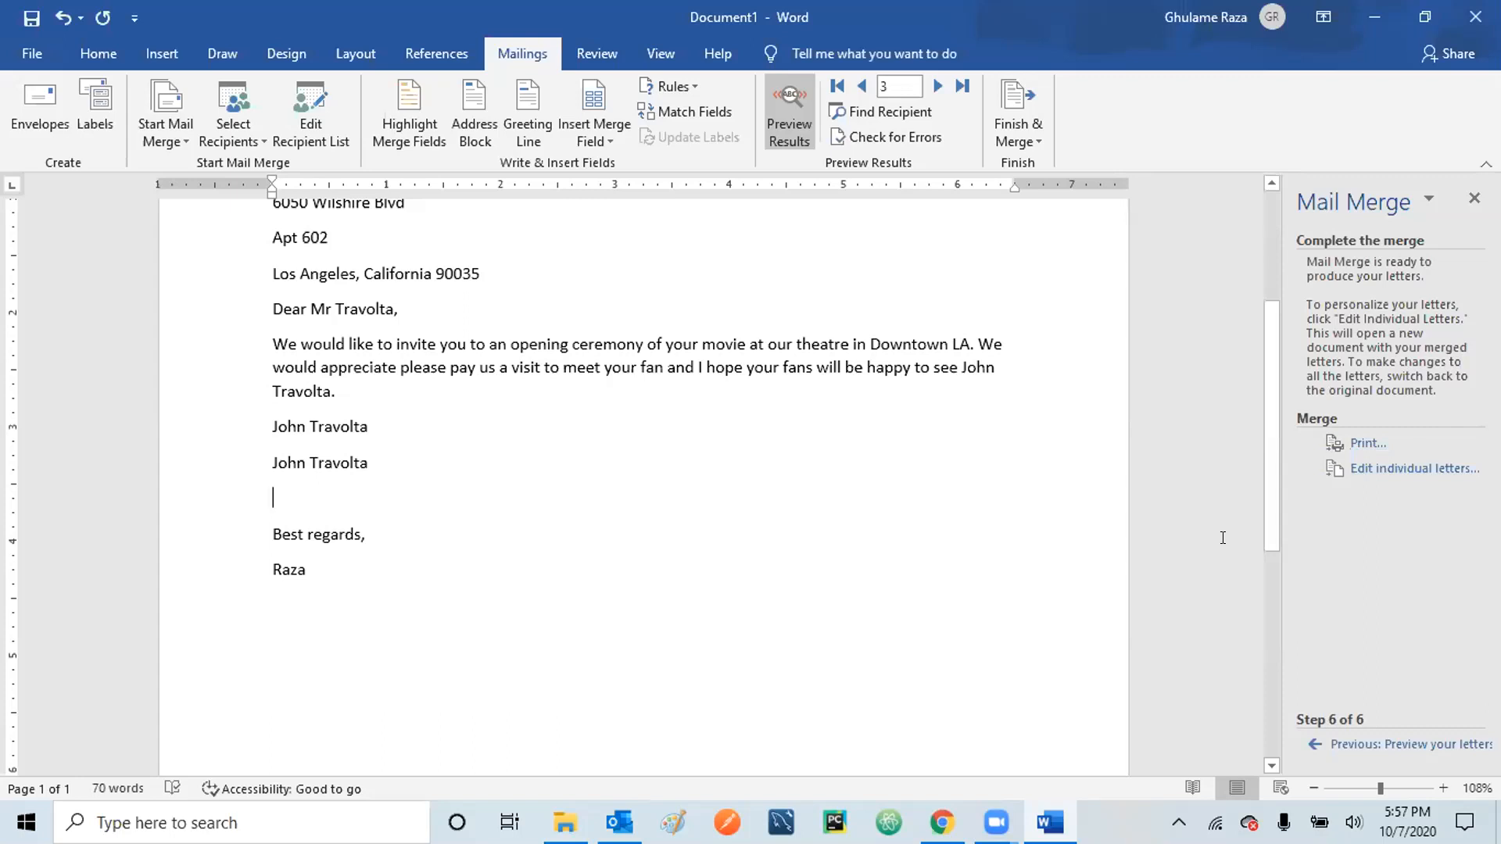
left_click(1417, 468)
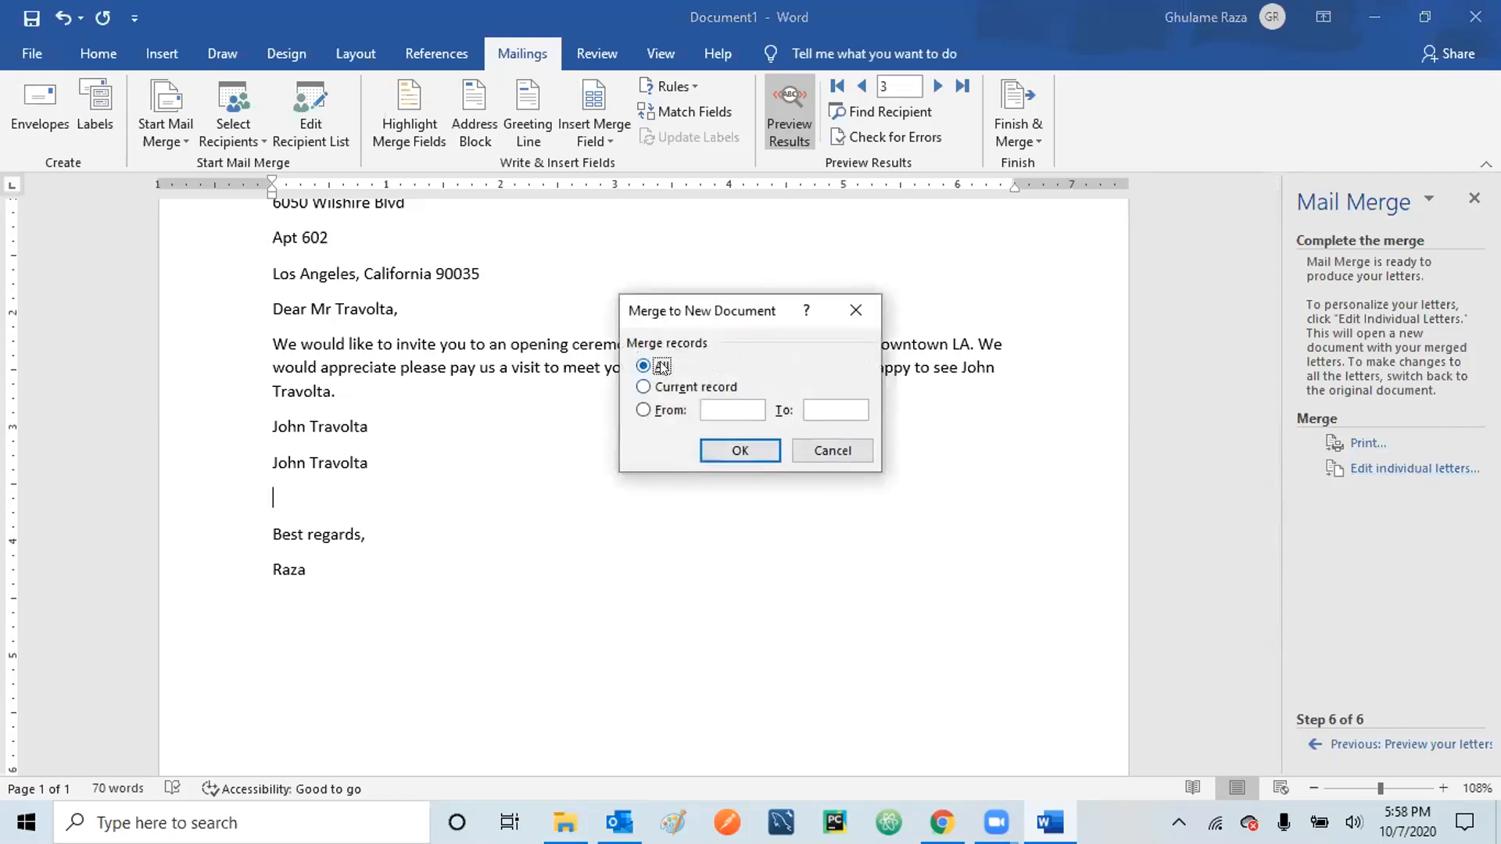
left_click(738, 451)
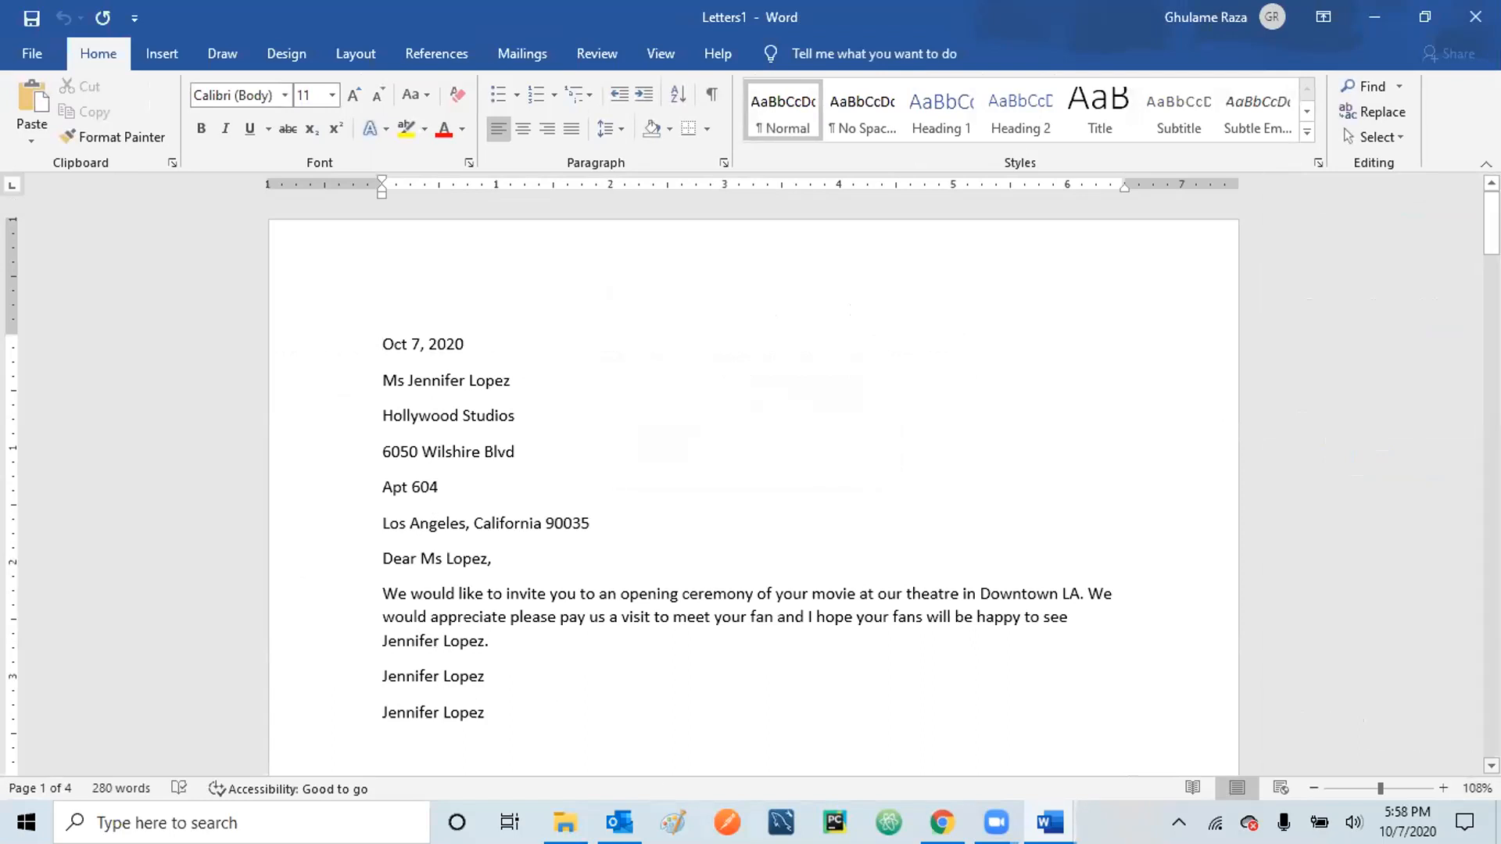
- Review pages 1–4 of the merged Letters1 document, then go to the File menu
scroll(753, 483, "down", 2)
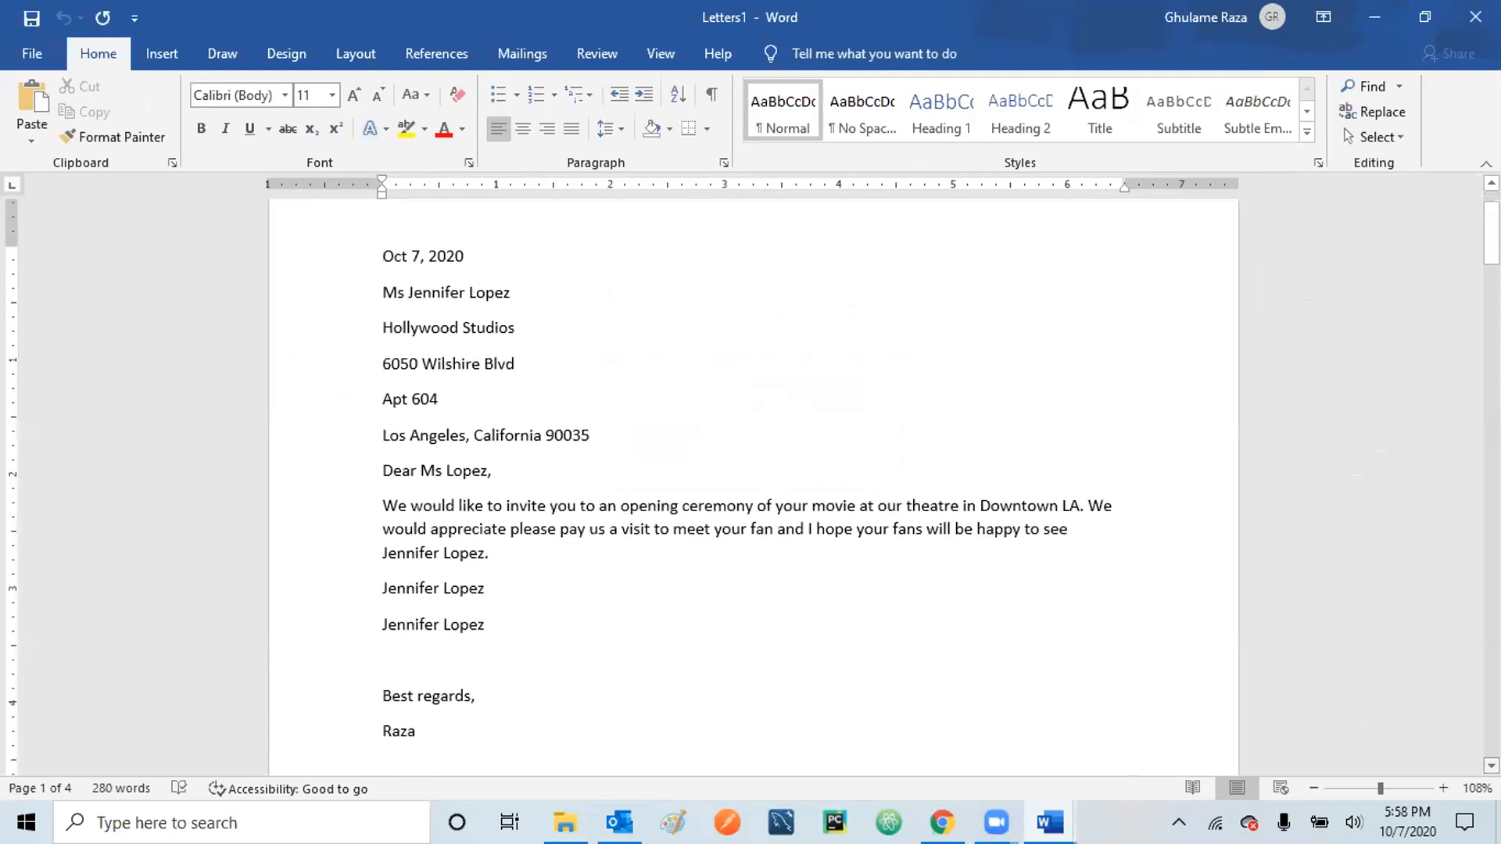
scroll(753, 483, "down", 1)
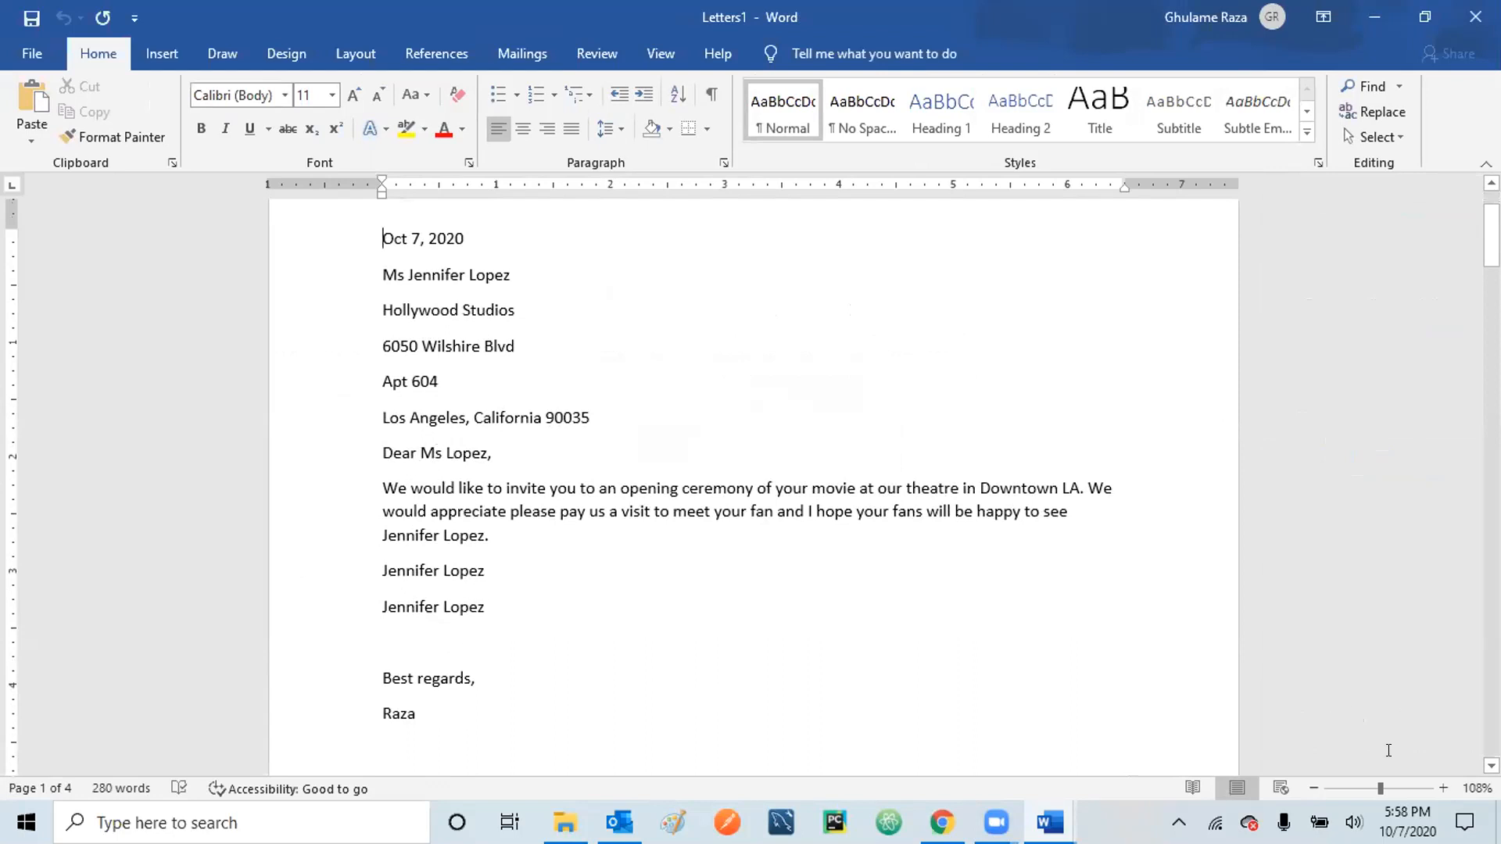
scroll(751, 484, "down", 3)
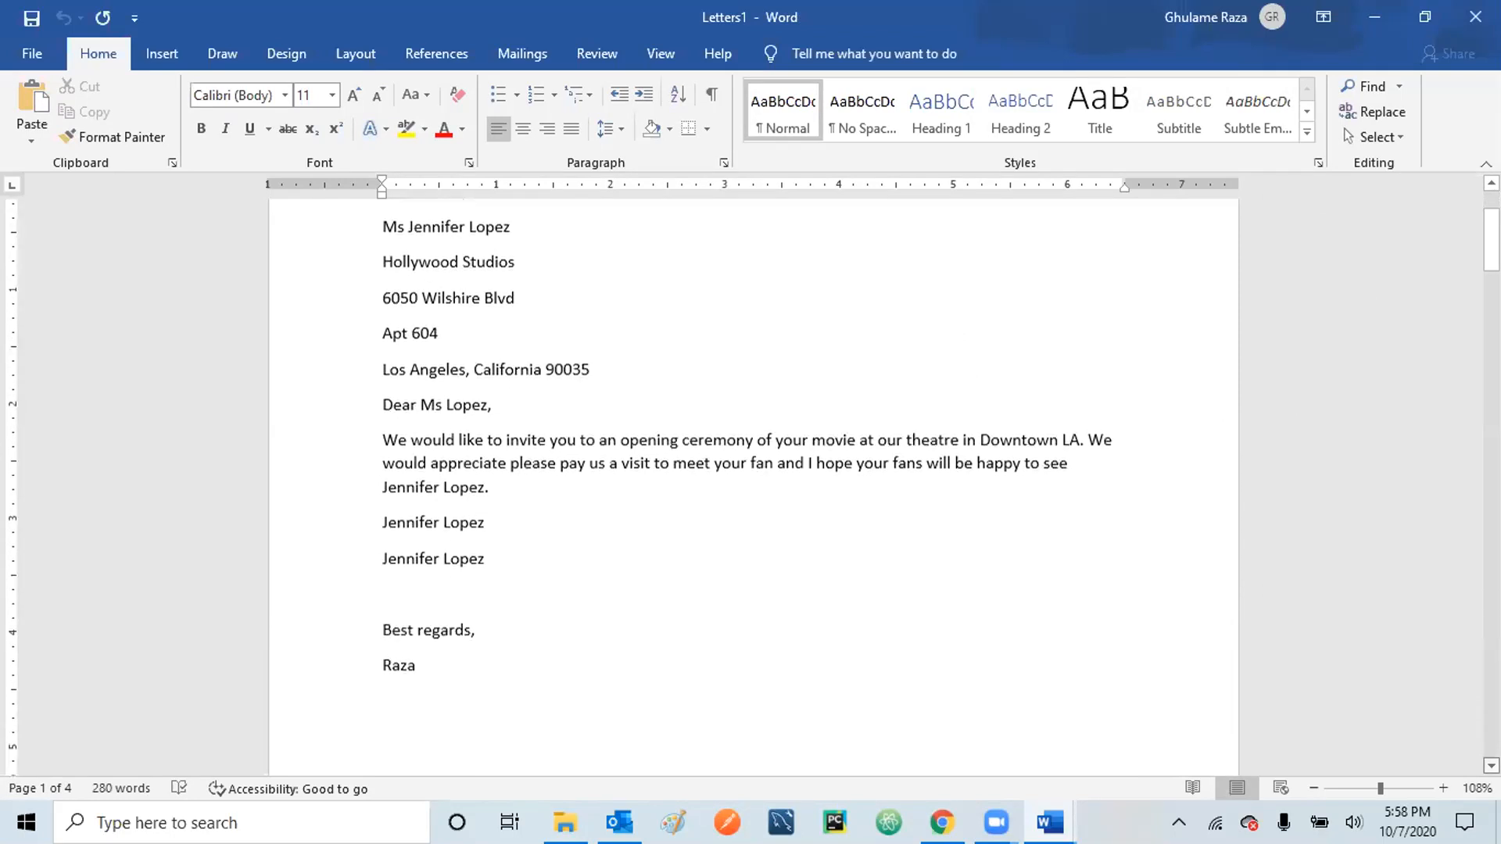
scroll(751, 484, "down", 12)
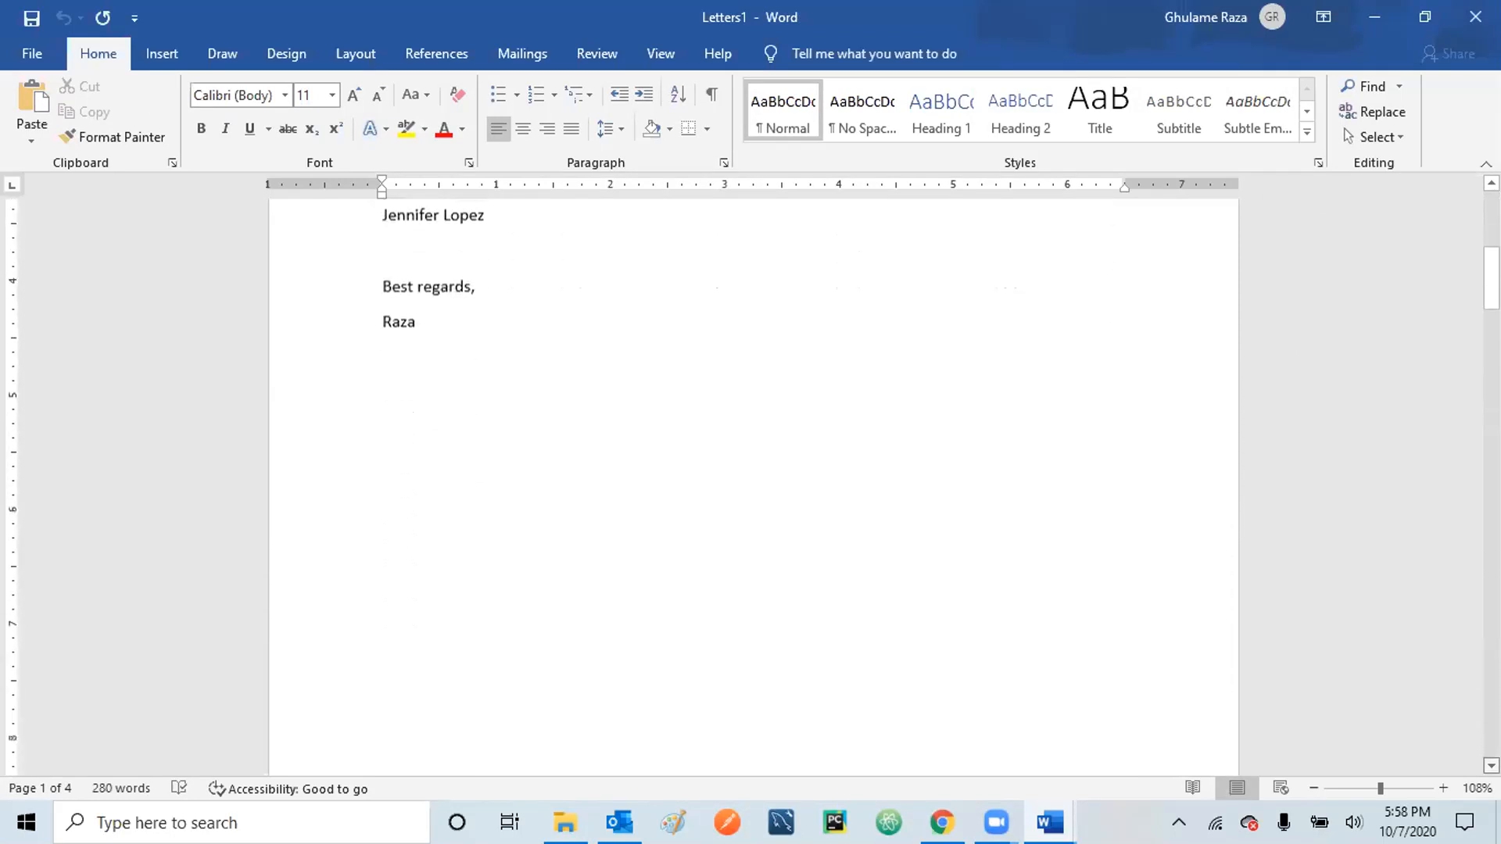
scroll(834, 518, "down", 10)
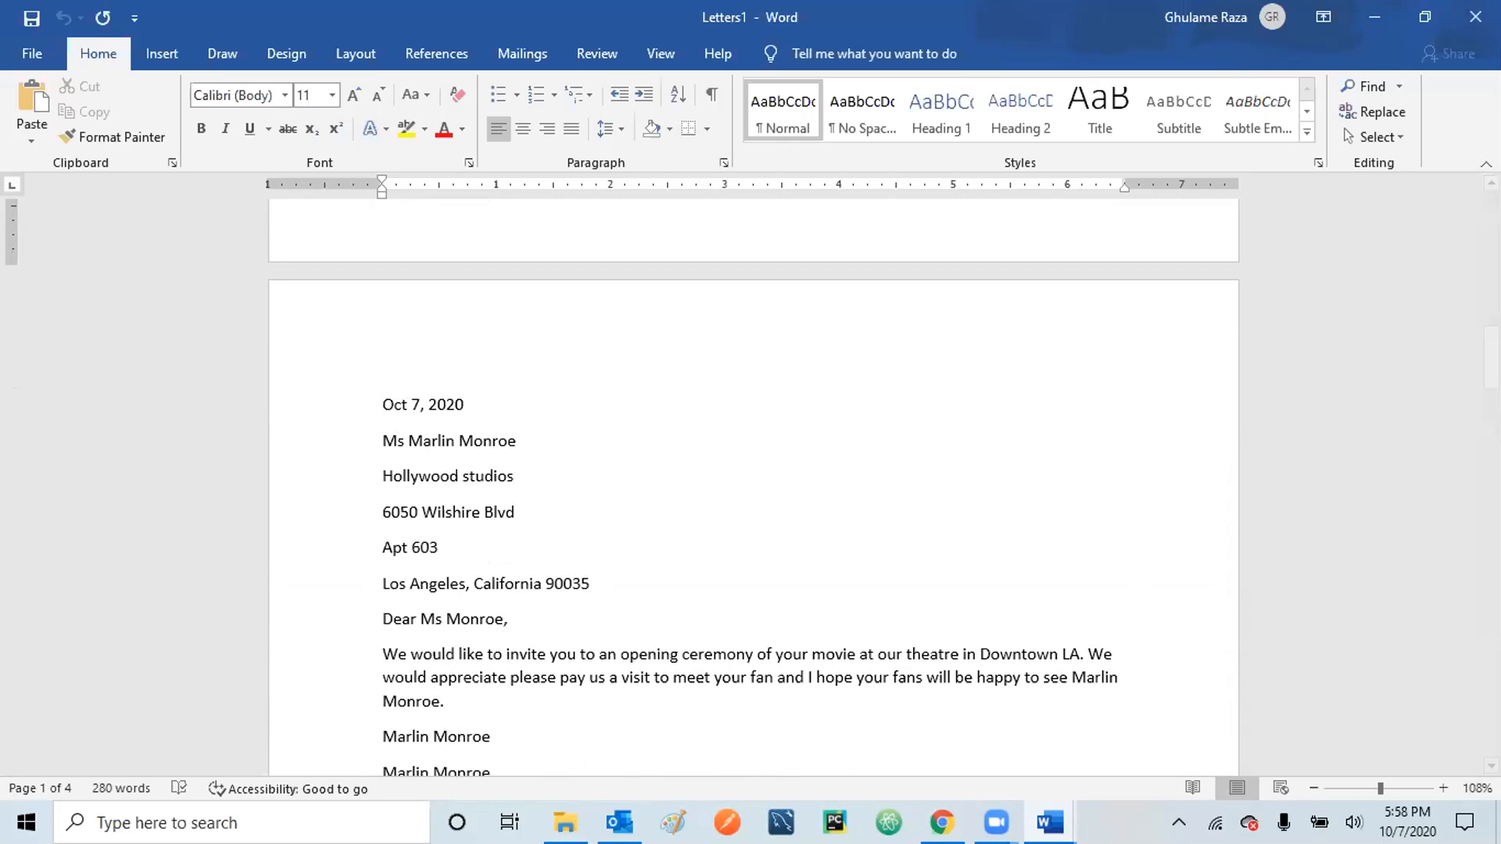
scroll(753, 485, "down", 1)
scroll(448, 633, "down", 1)
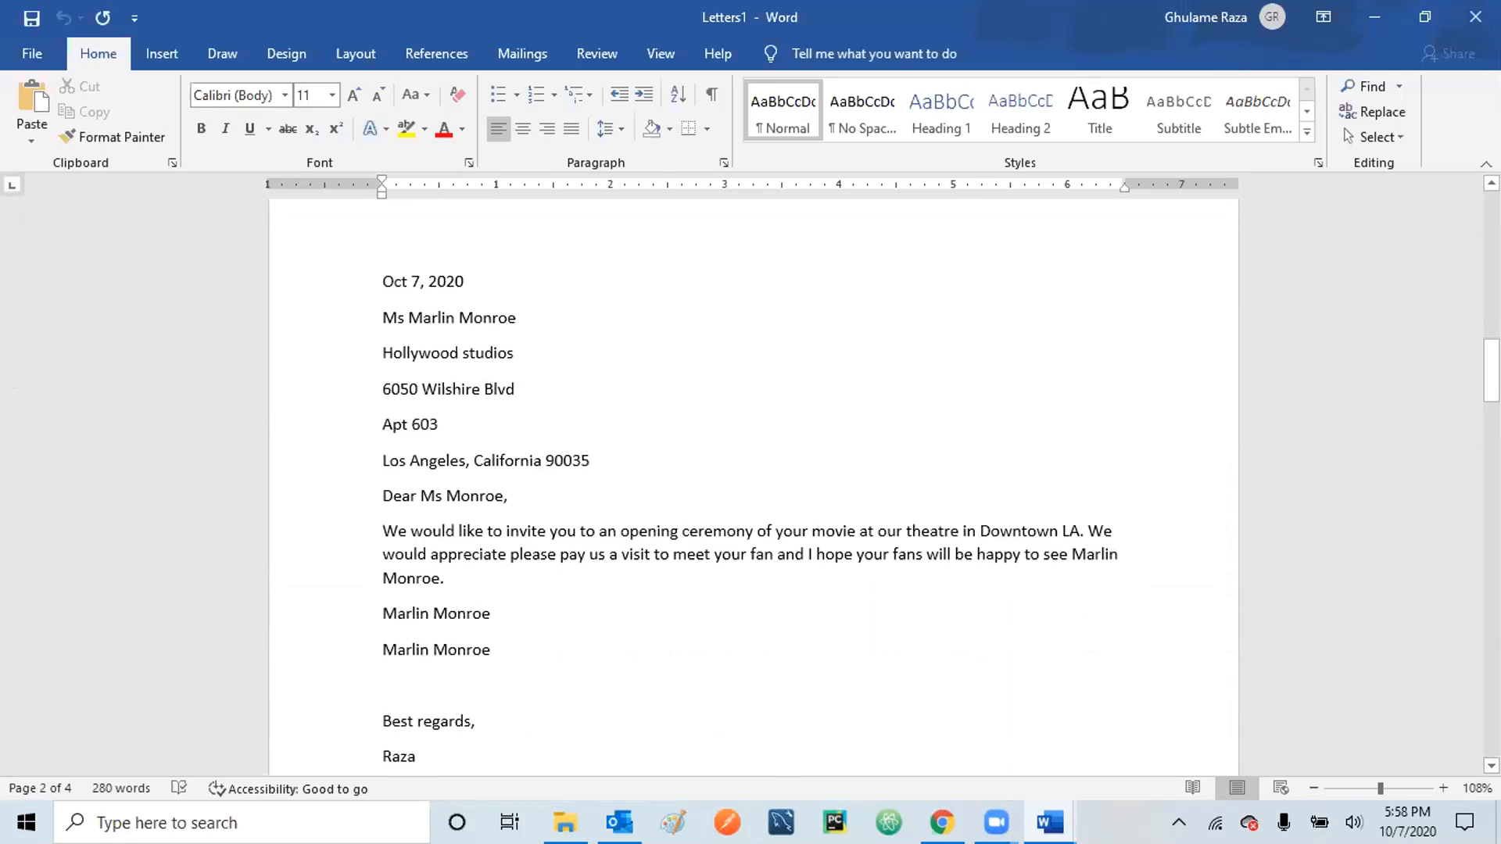
scroll(750, 461, "down", 3)
scroll(750, 461, "down", 8)
scroll(751, 461, "down", 6)
scroll(750, 462, "down", 10)
scroll(751, 461, "down", 8)
scroll(746, 454, "down", 3)
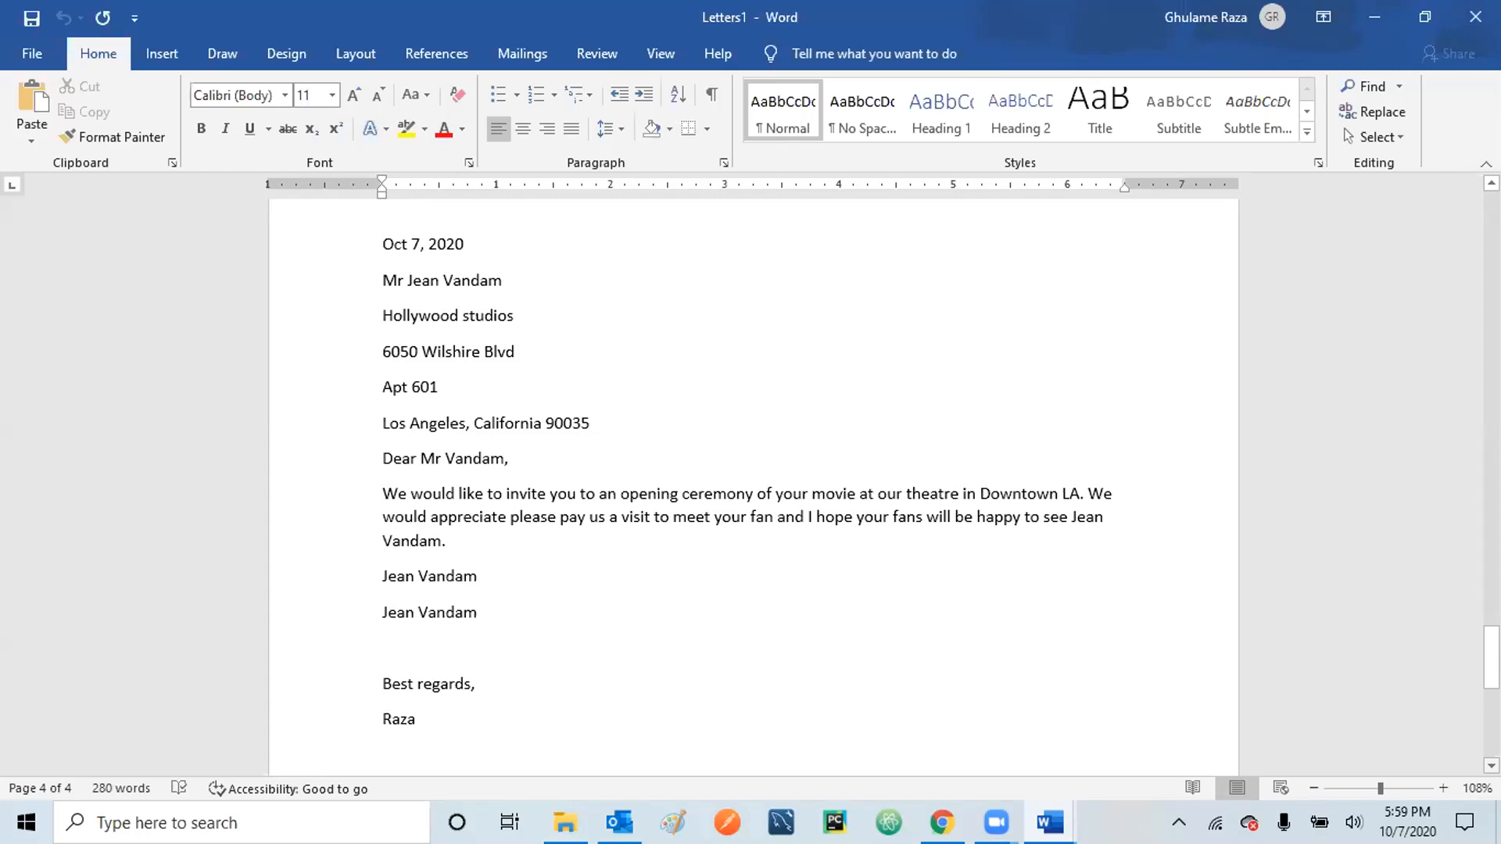
scroll(754, 484, "down", 5)
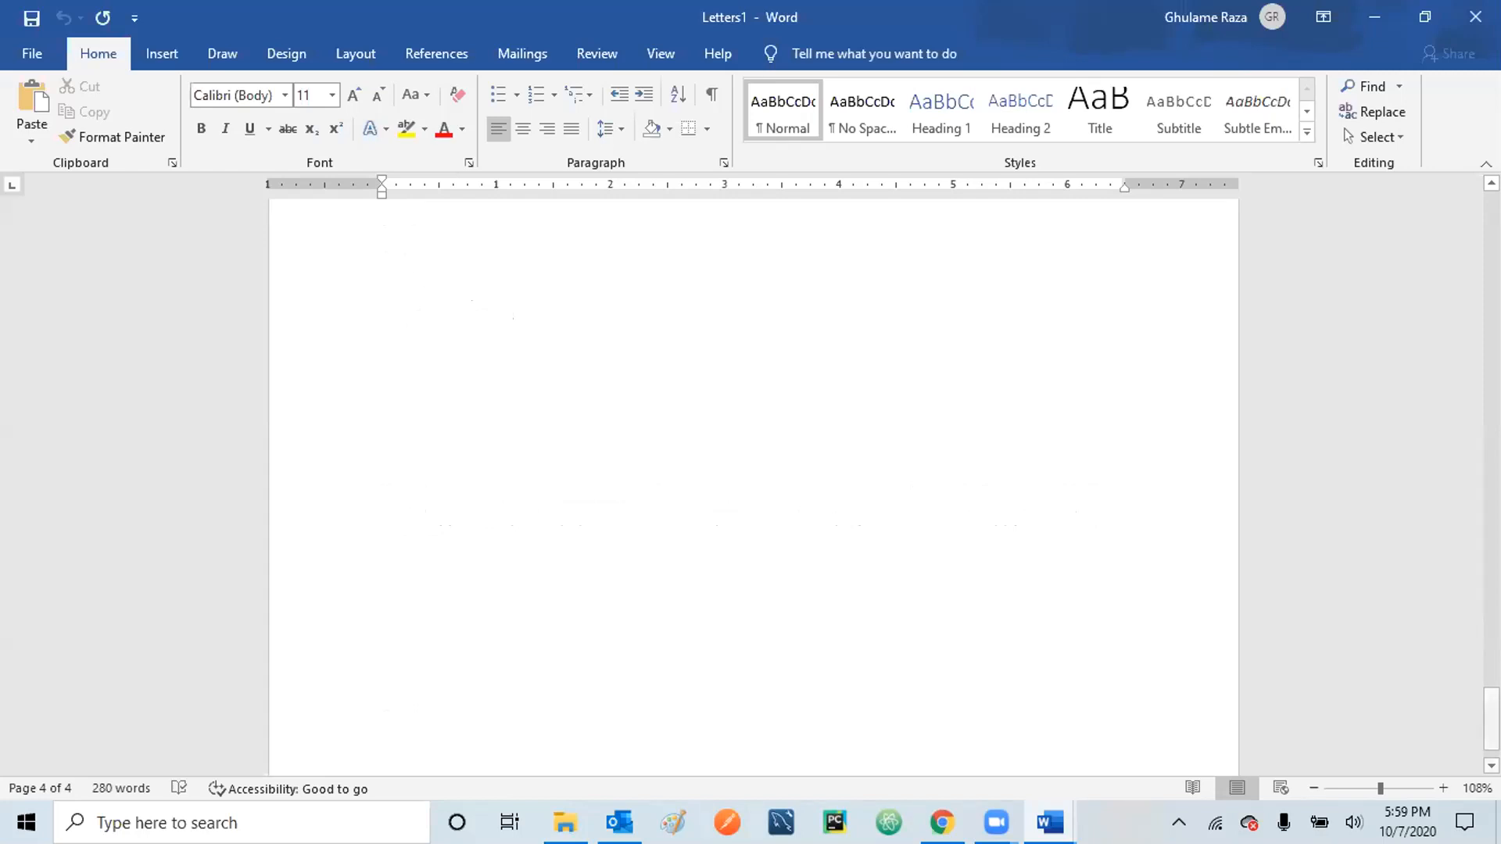
scroll(754, 484, "up", 8)
scroll(754, 485, "down", 5)
scroll(753, 485, "up", 1)
scroll(753, 484, "up", 6)
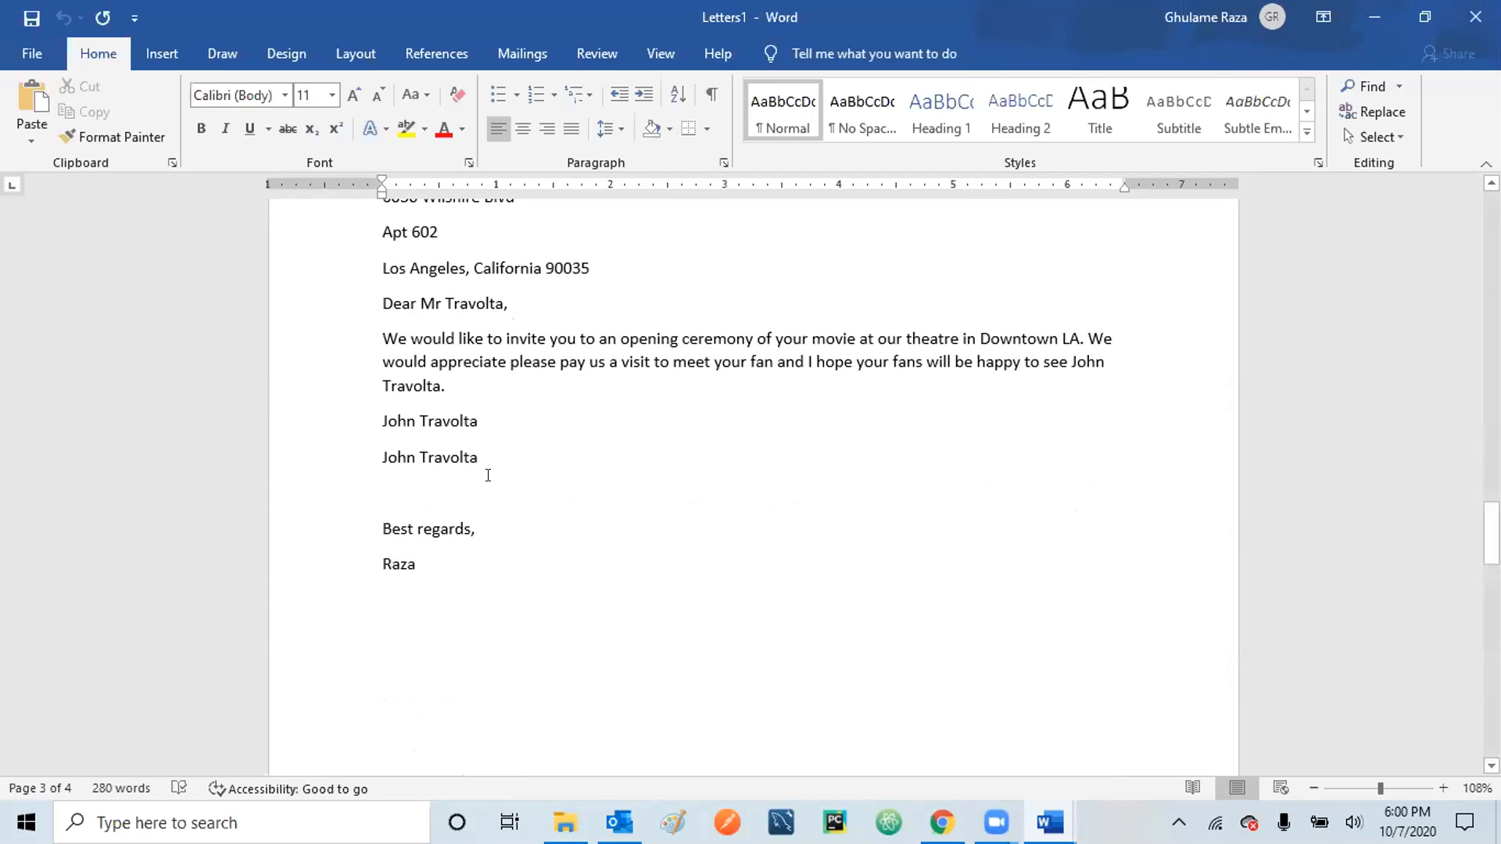
left_click(35, 52)
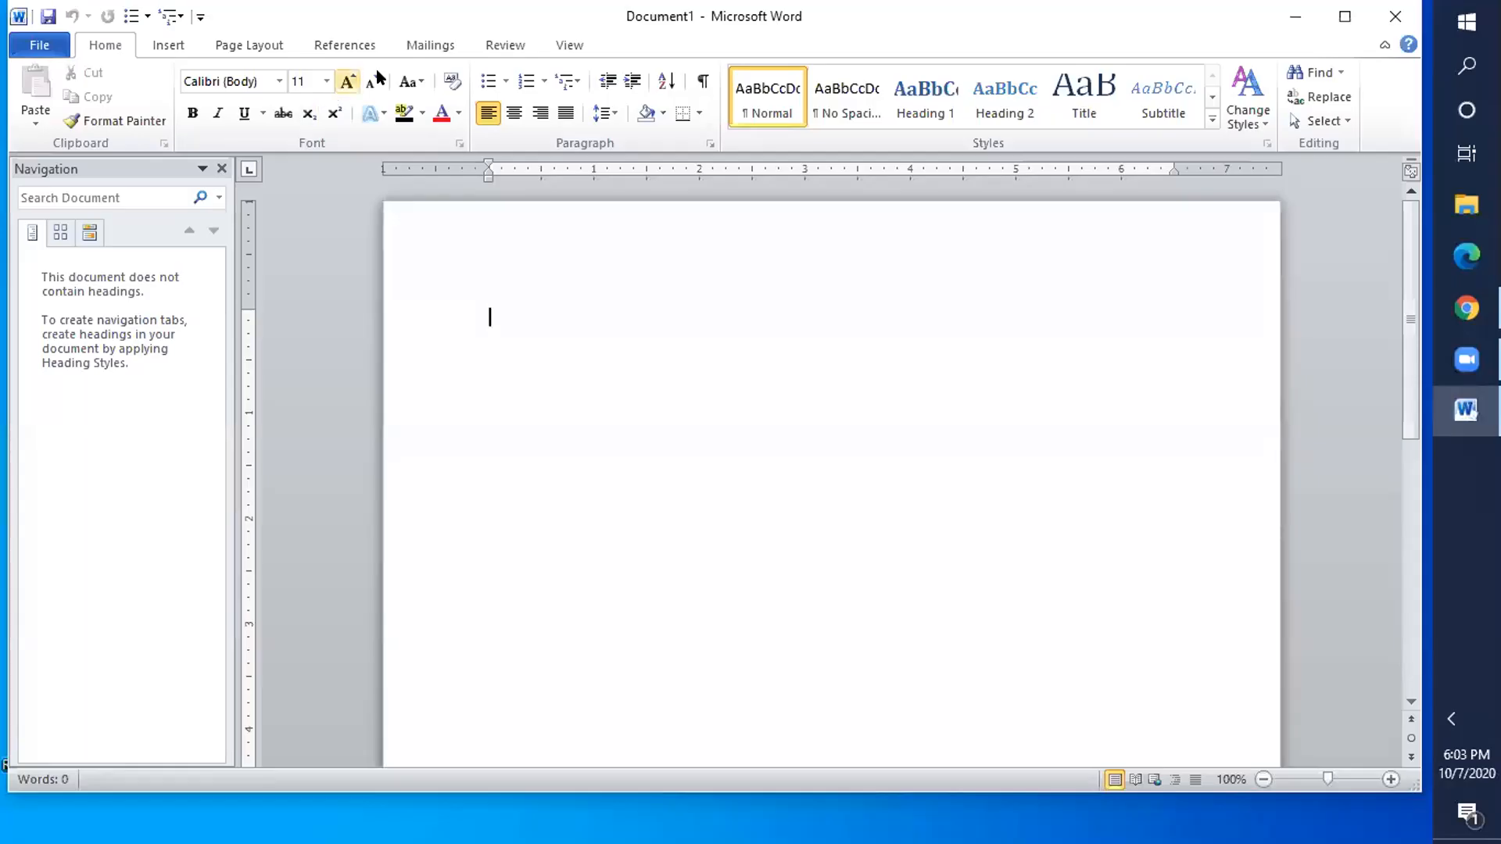
- Launch the Step-by-Step Mail Merge Wizard from the Mailings tab's Start Mail Merge list
left_click(442, 45)
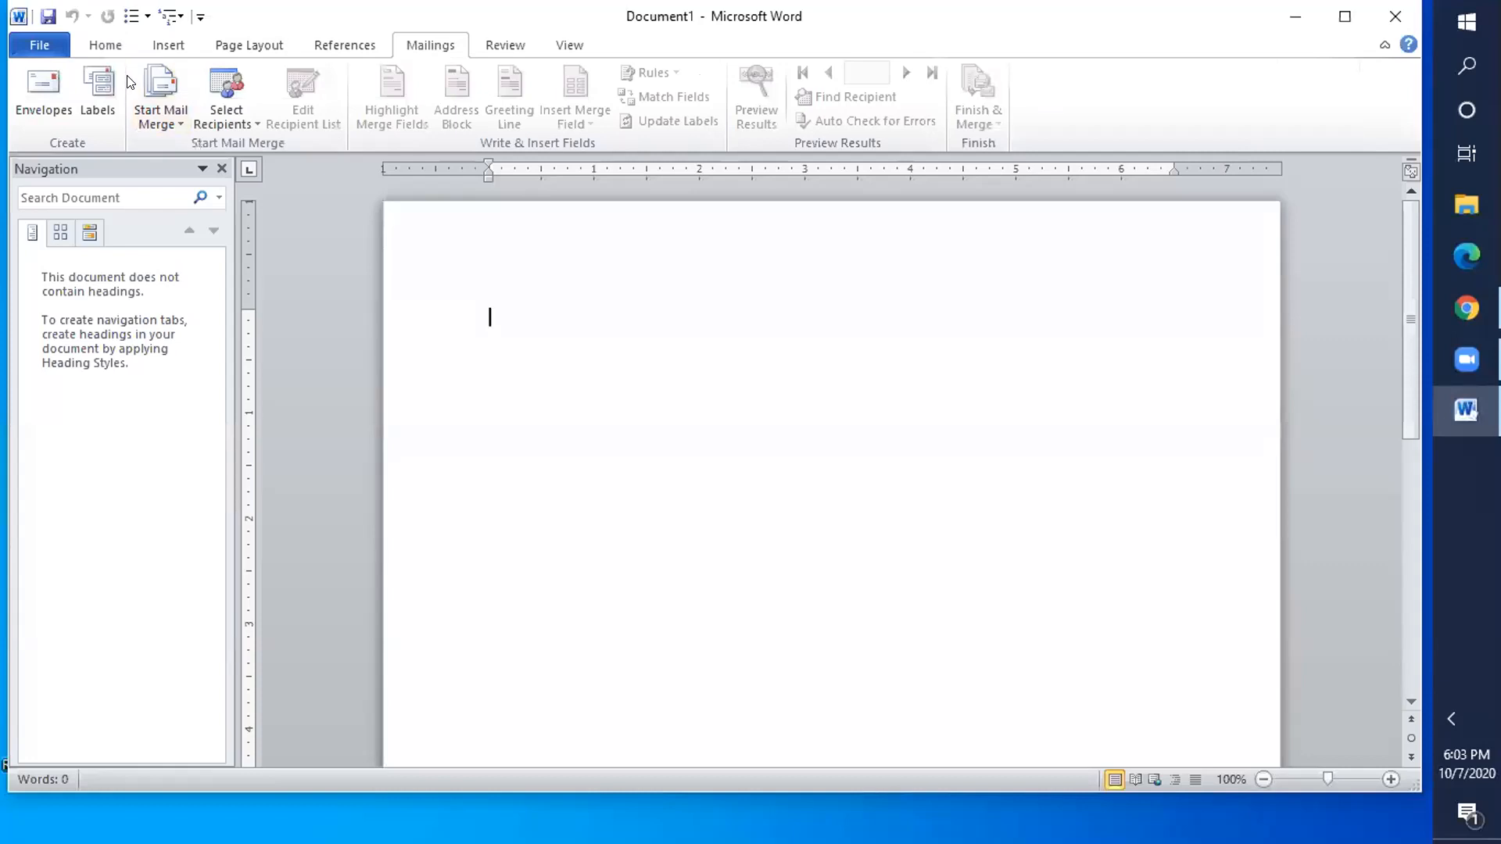
left_click(159, 86)
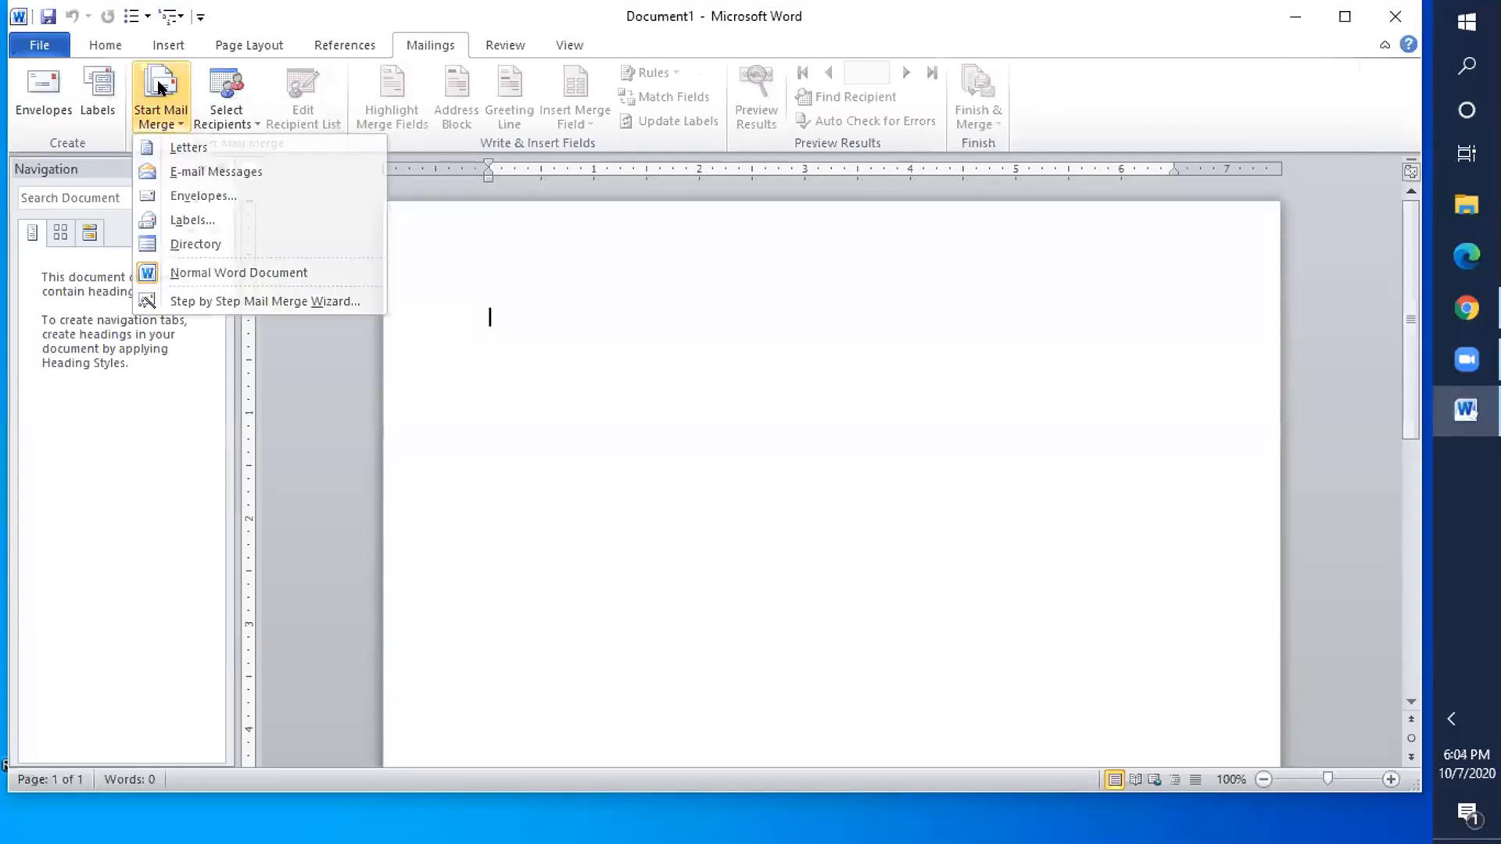
left_click(201, 301)
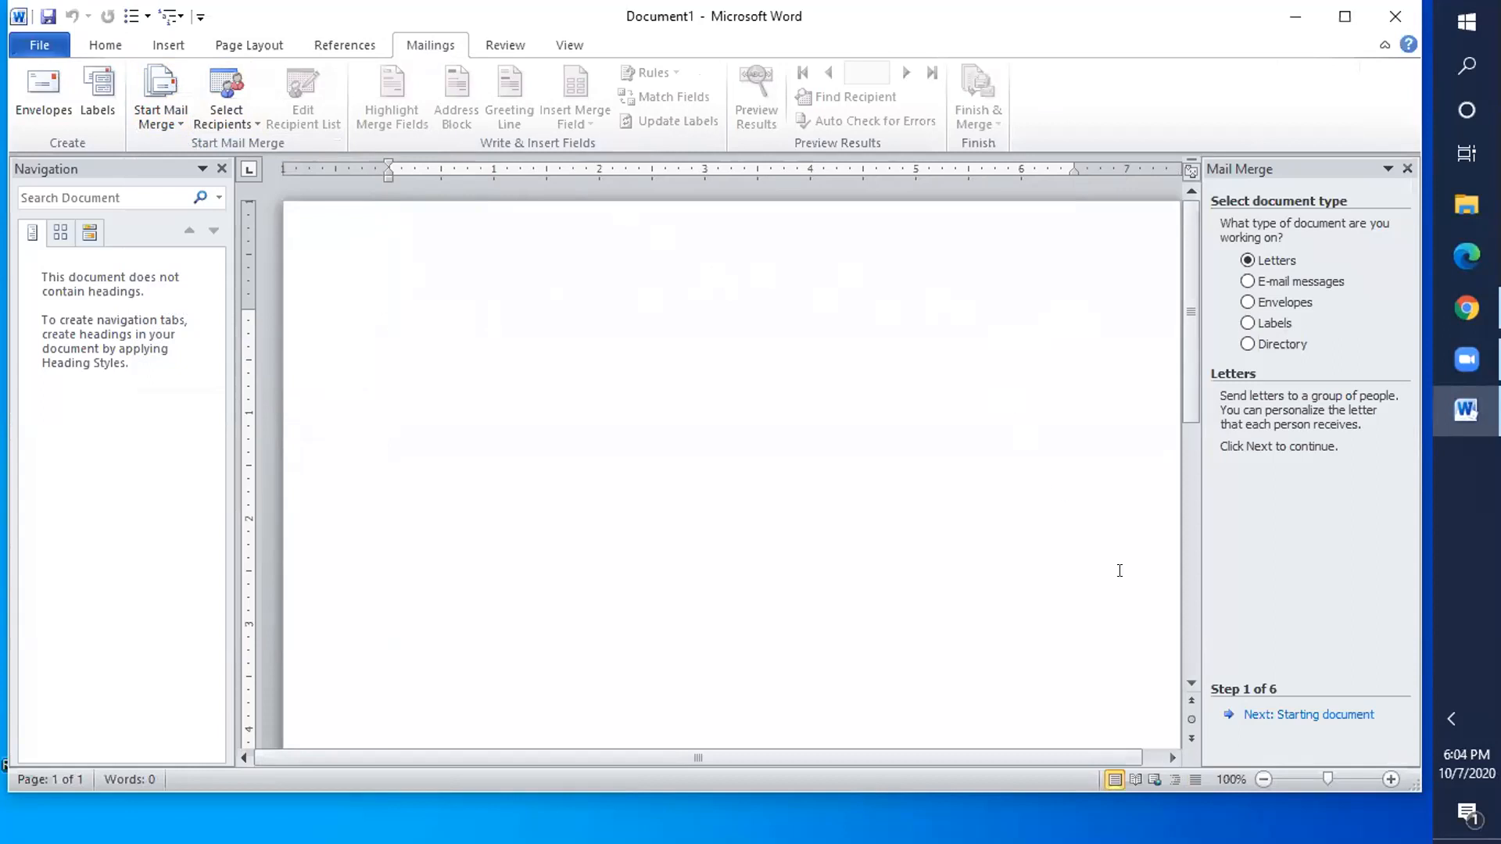
- Advance the mail merge wizard past the starting-document choice to step 3, selecting recipients
left_click(1317, 714)
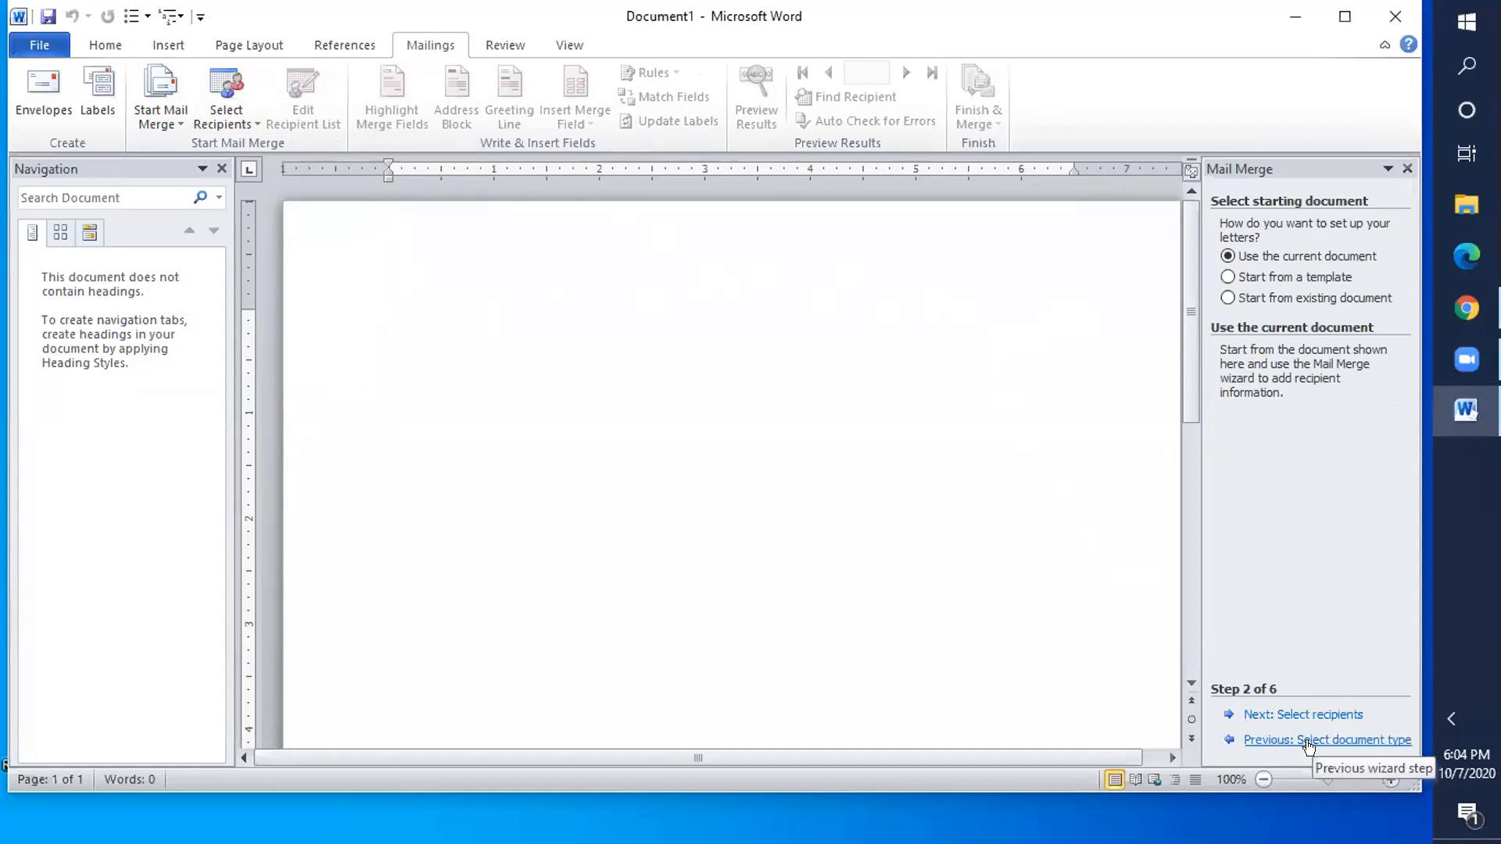
left_click(1308, 738)
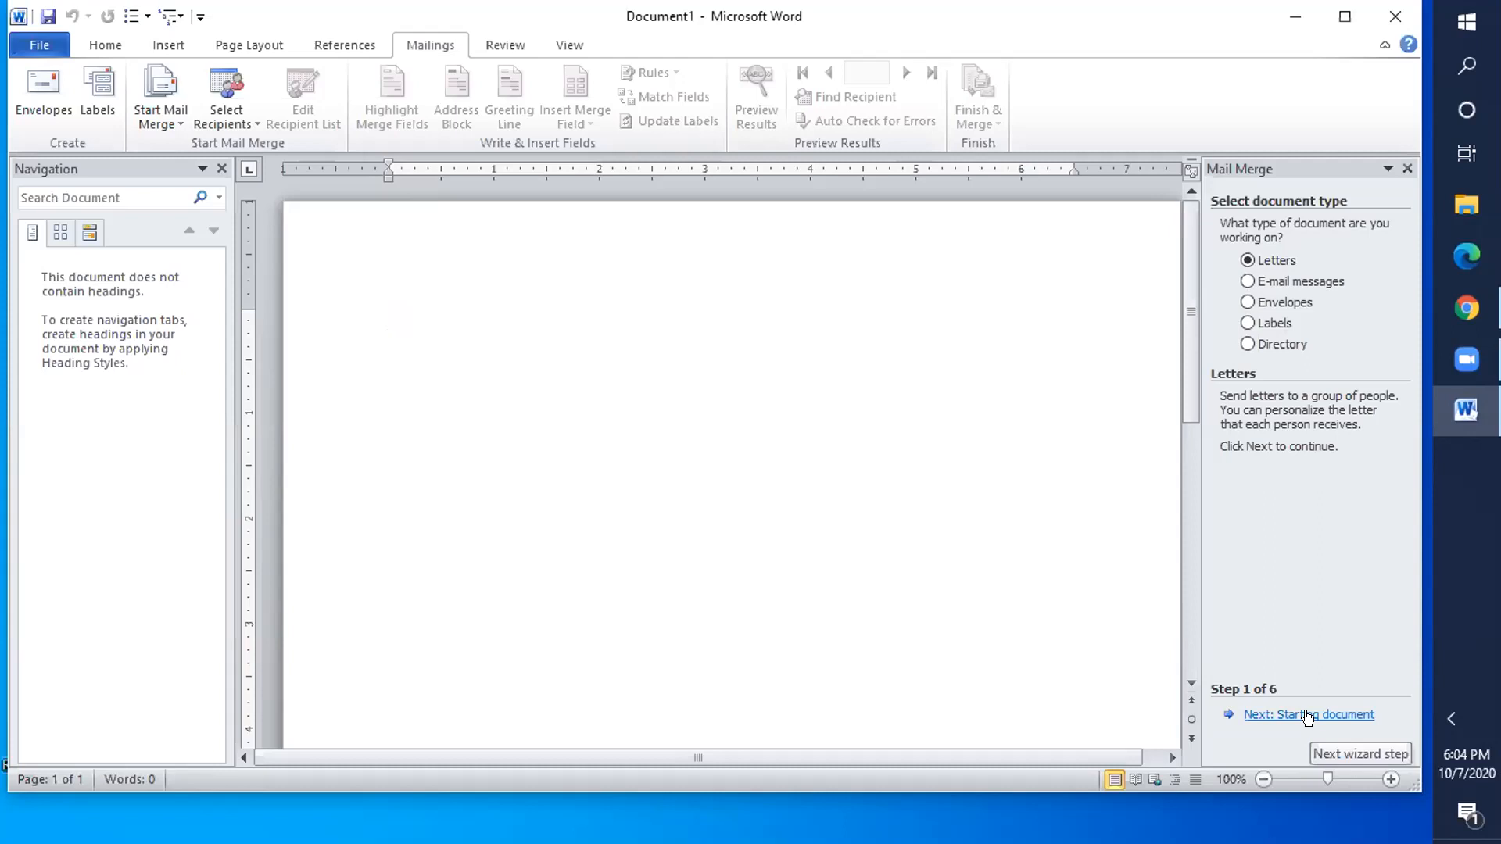
left_click(1307, 716)
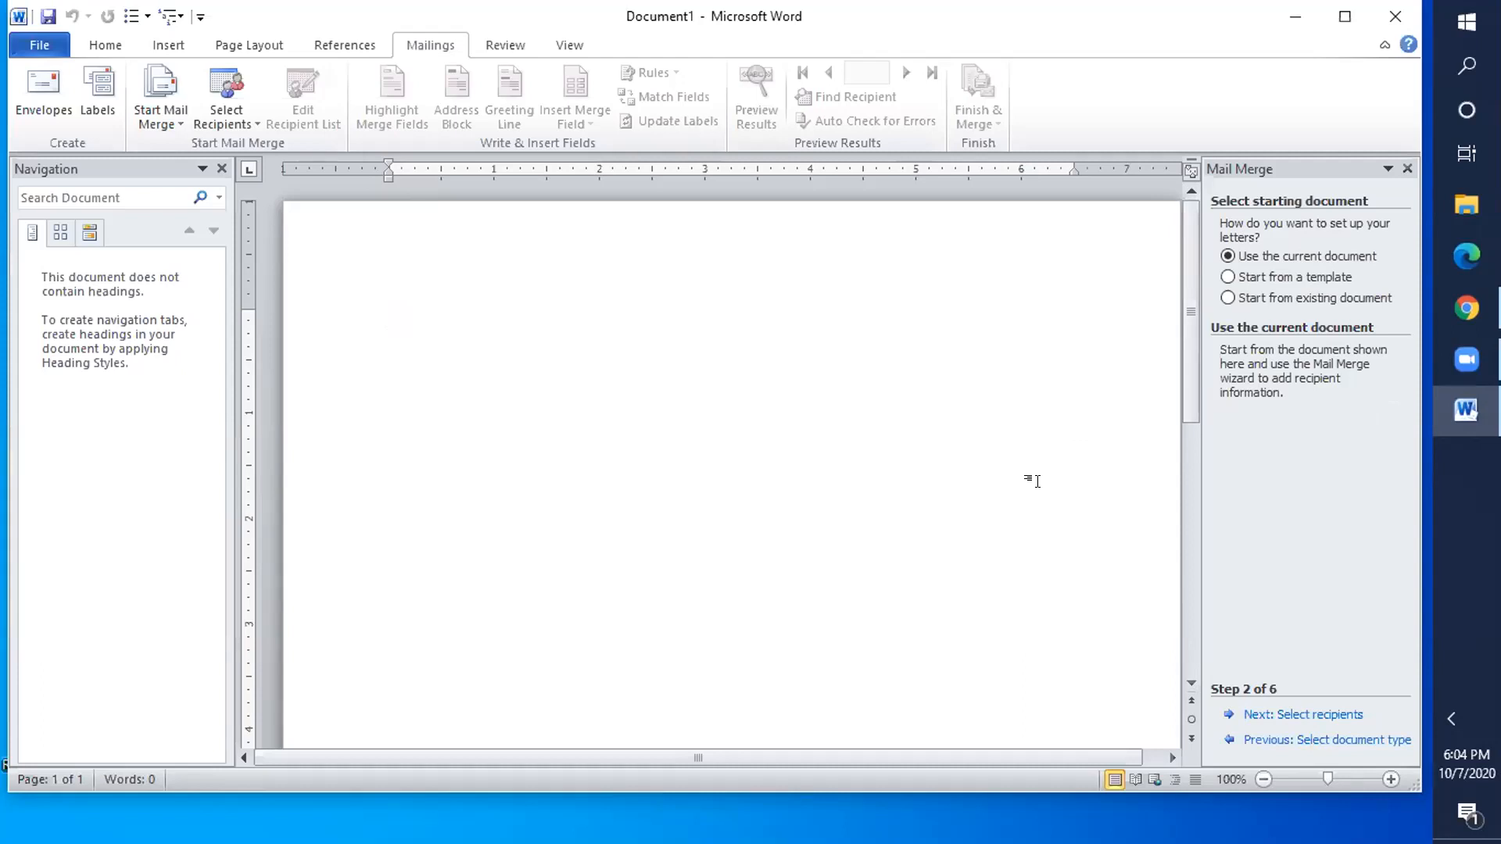
left_click(1326, 715)
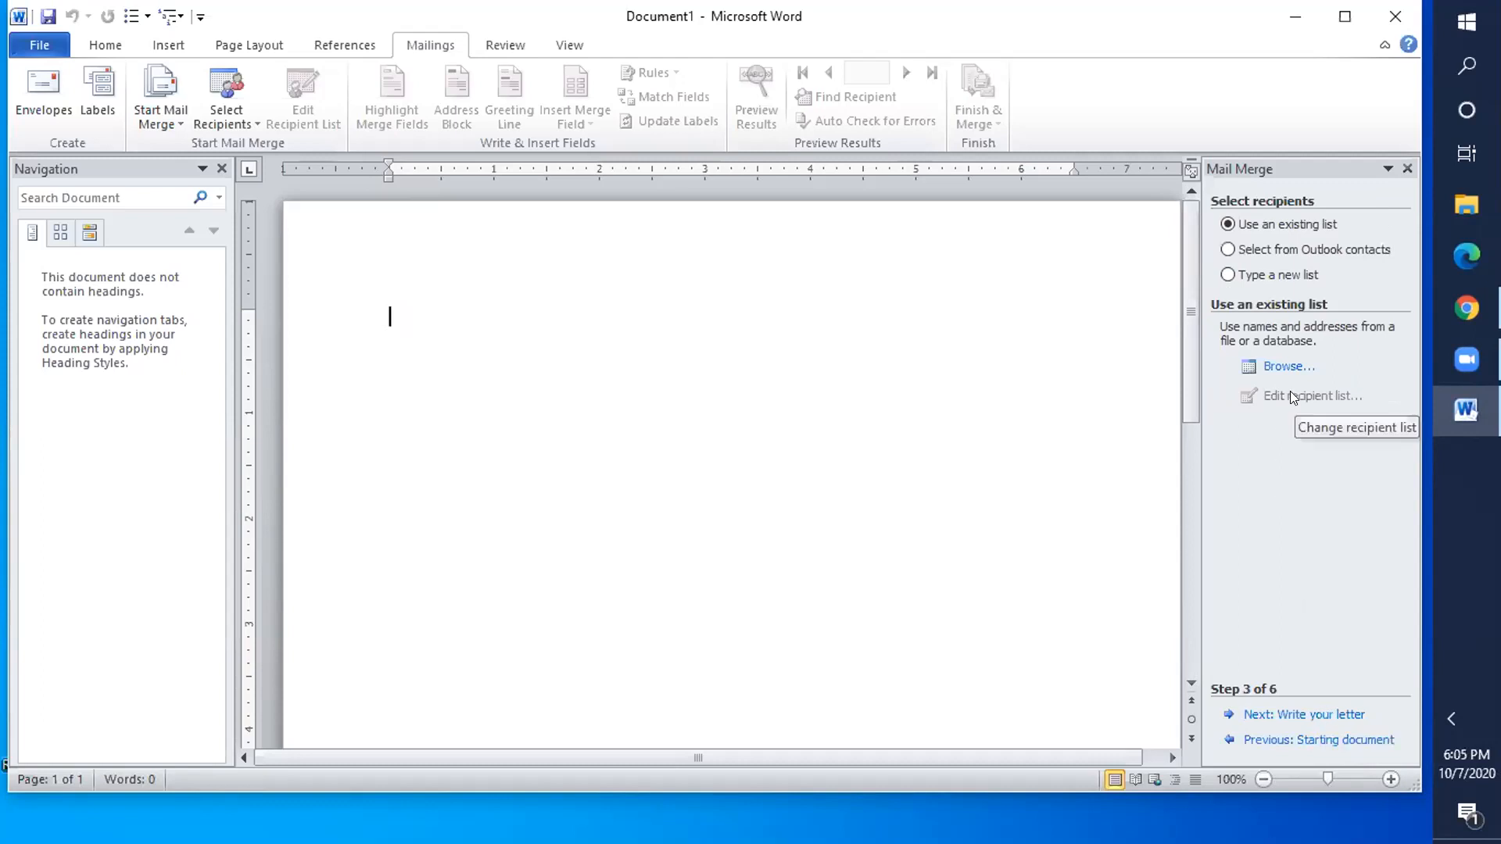
- Create a new recipient list and enter INSTITUTE as the first entry's title
left_click(1227, 275)
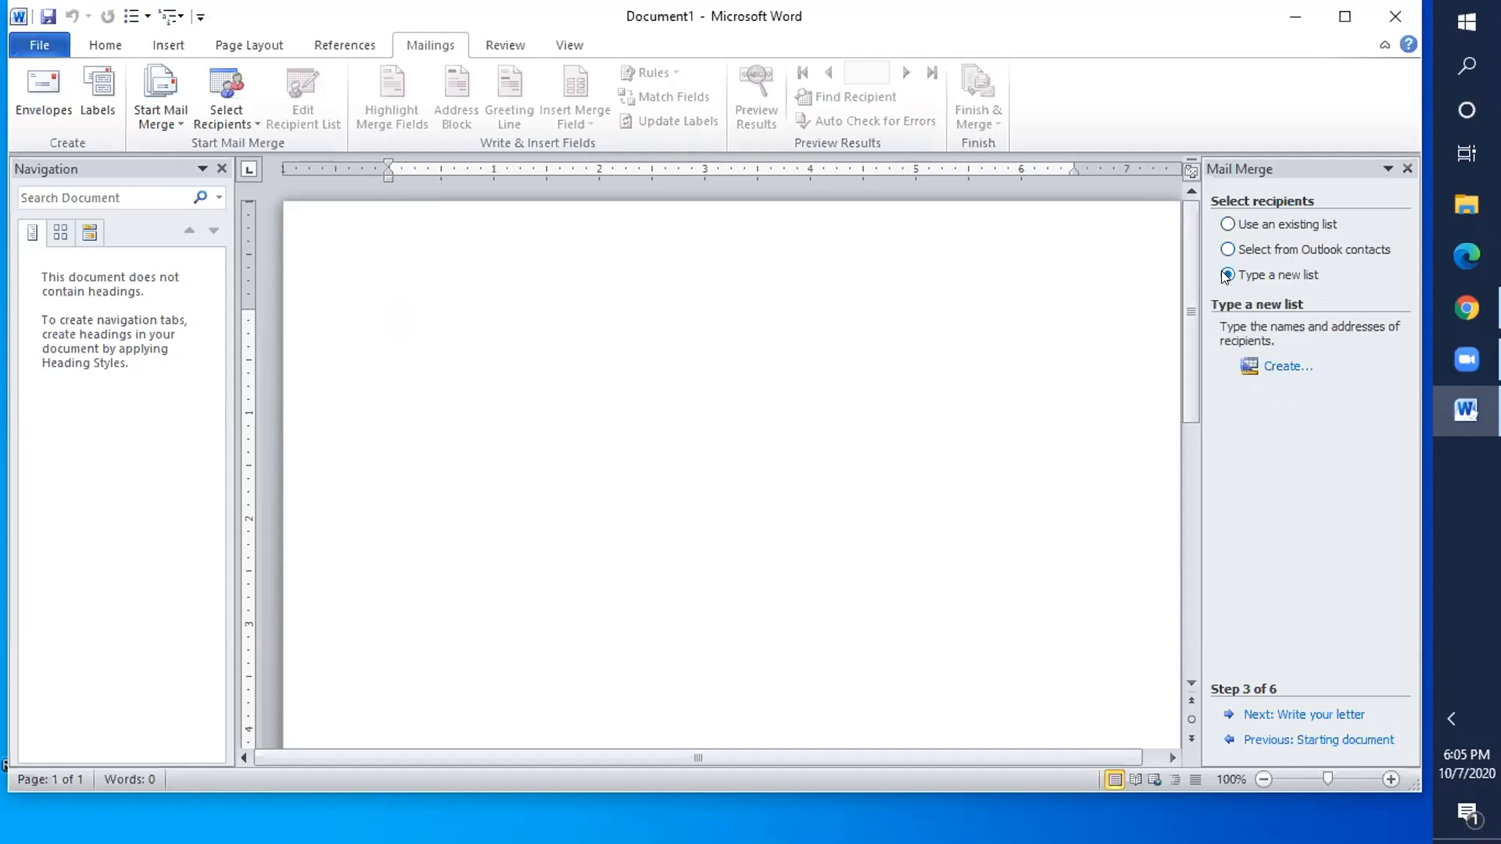
left_click(1274, 366)
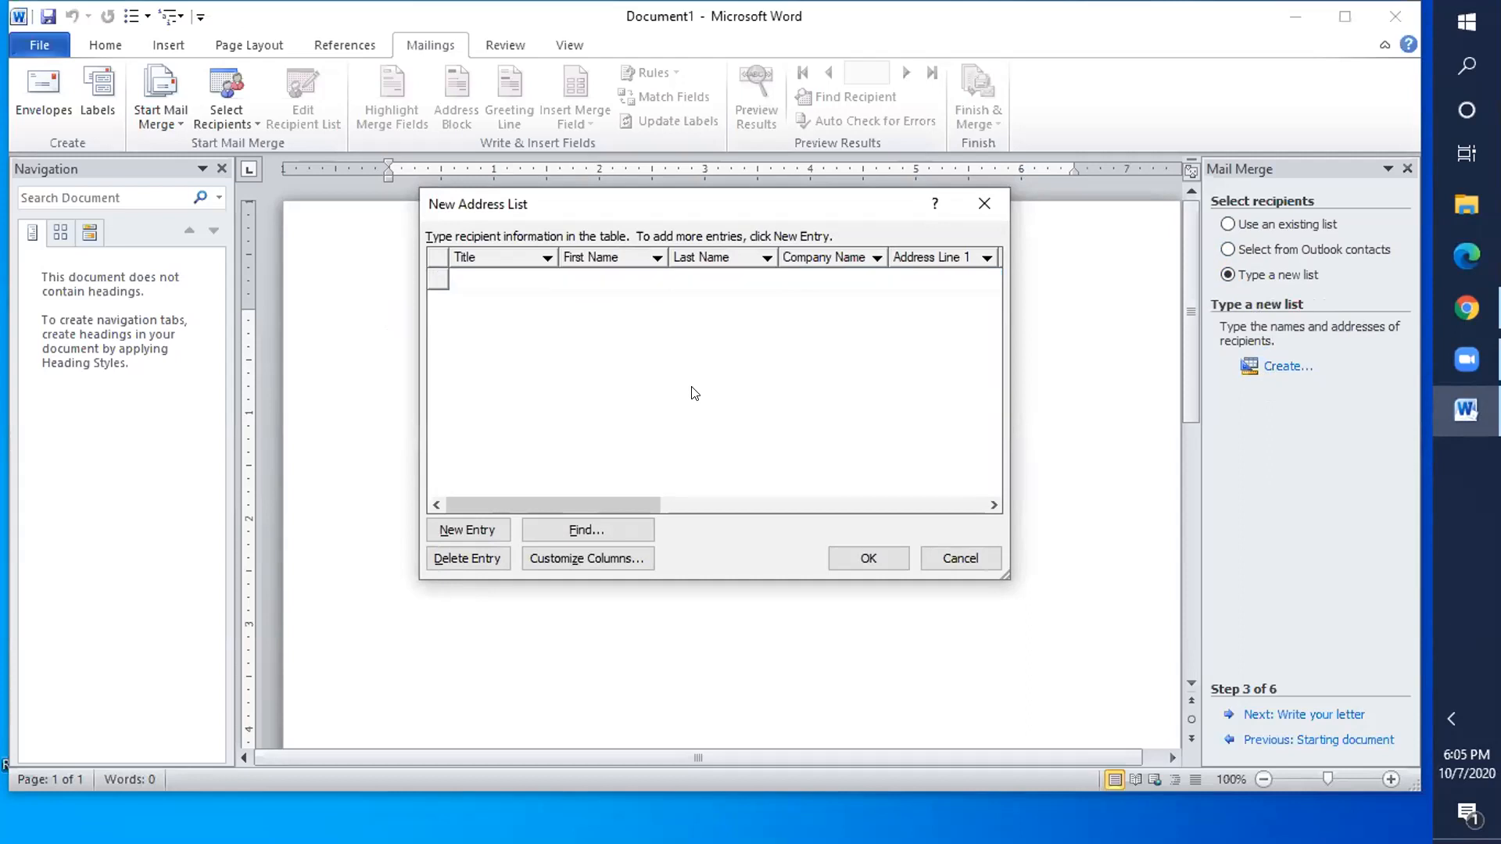
left_click(536, 275)
type("I")
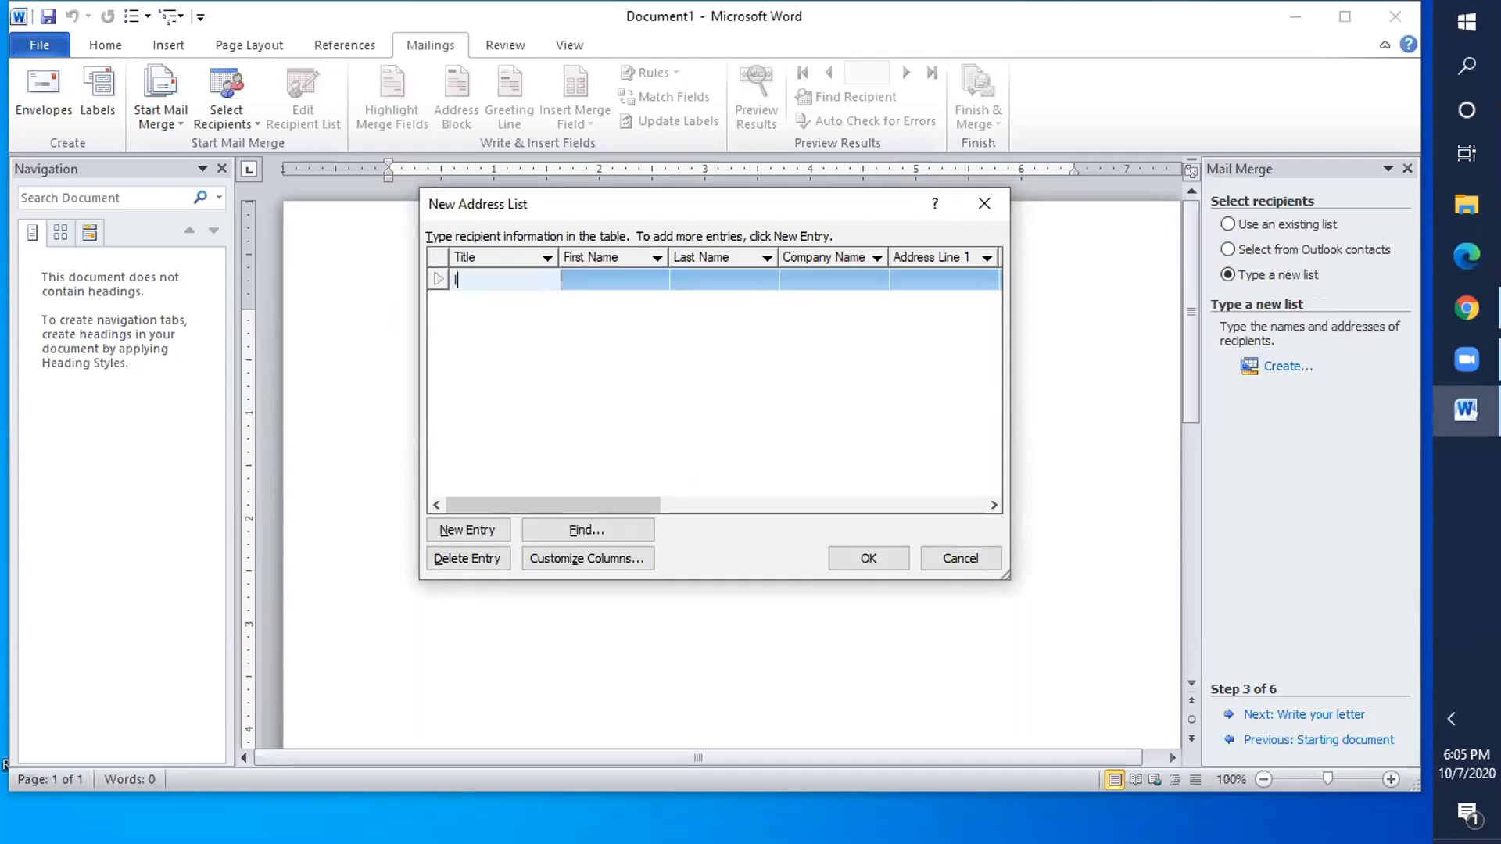
type("NSTITUTE")
- Fill in the recipient's first and last name in capitals, then open Customize Columns
left_click(609, 272)
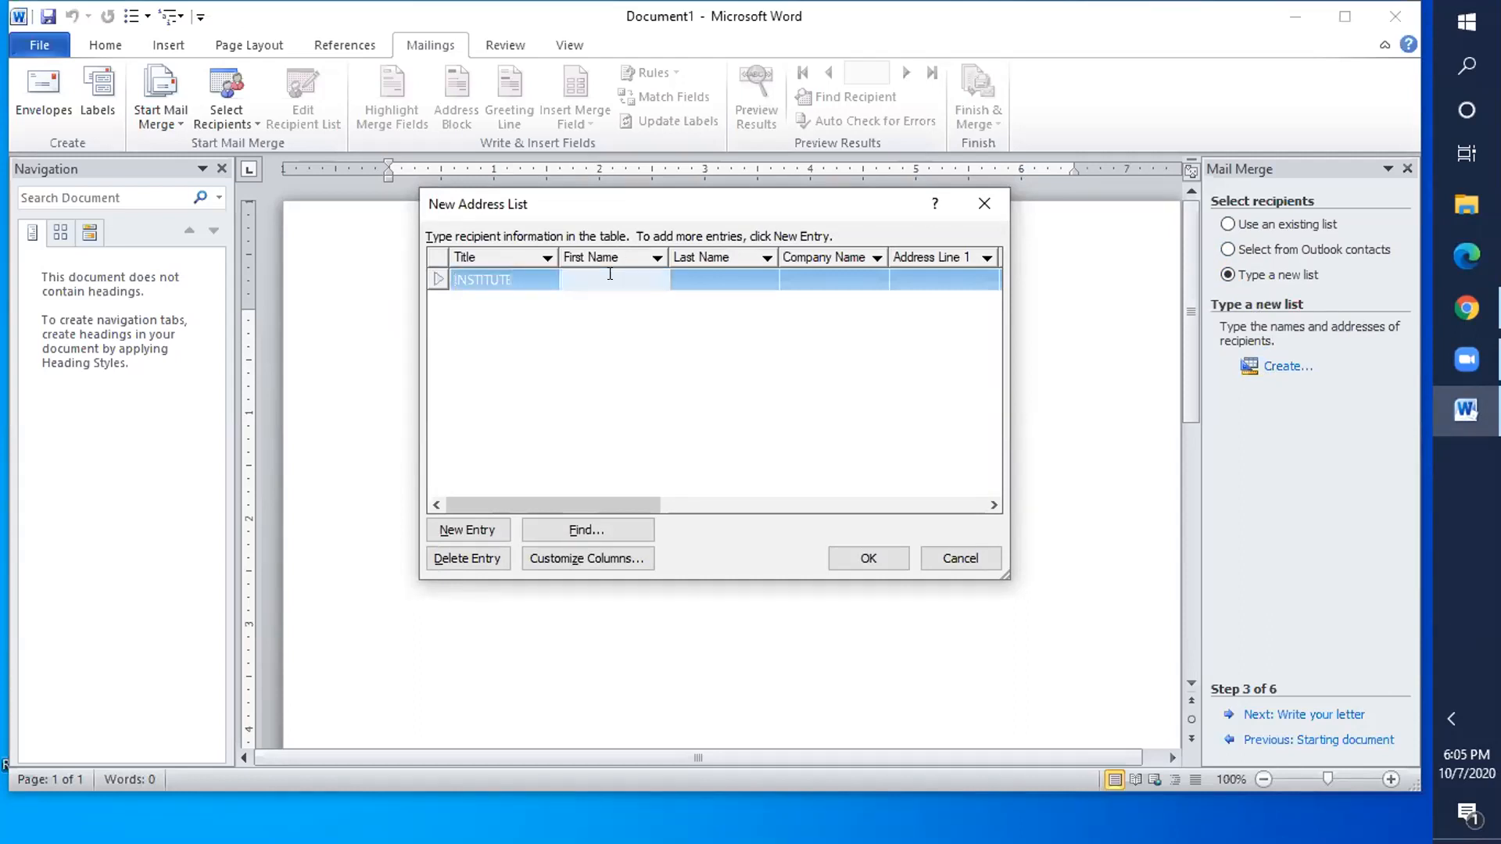
type("zai")
key("BackSpace")
key("BackSpace")
key("BackSpace")
left_click(699, 278)
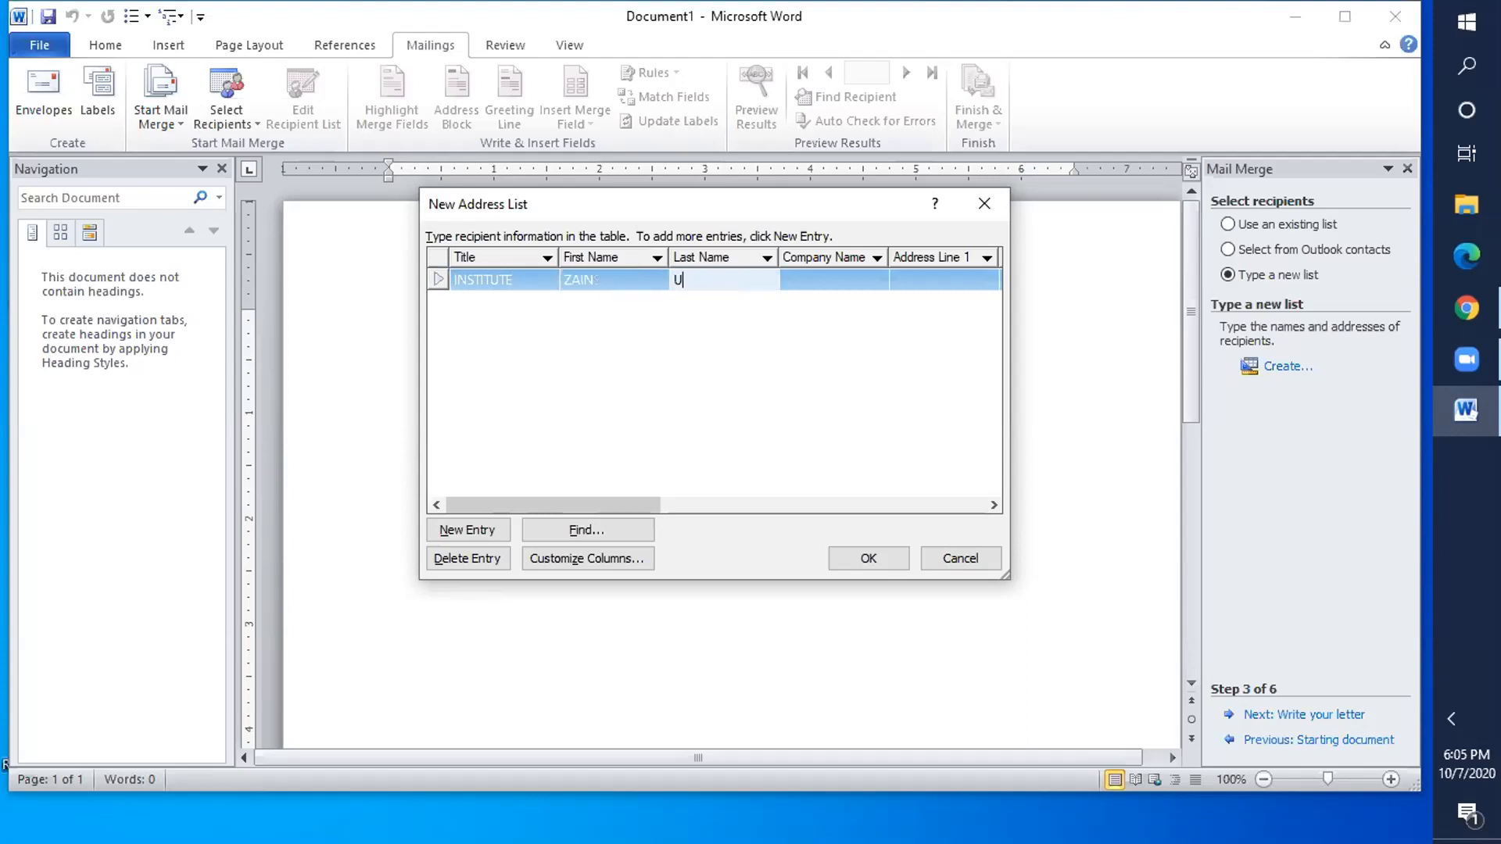
left_click(806, 277)
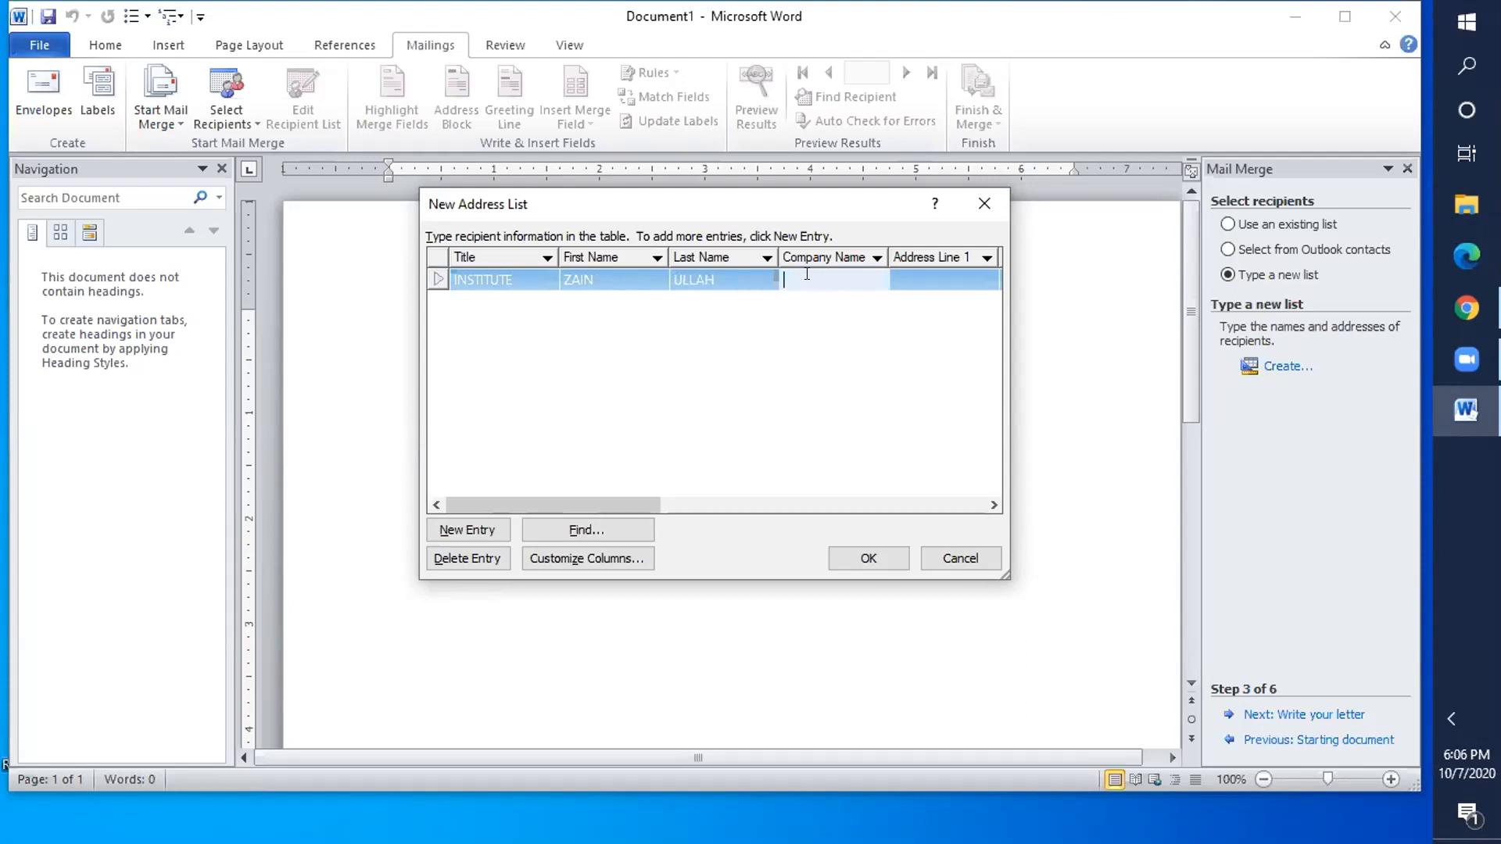
left_click(565, 557)
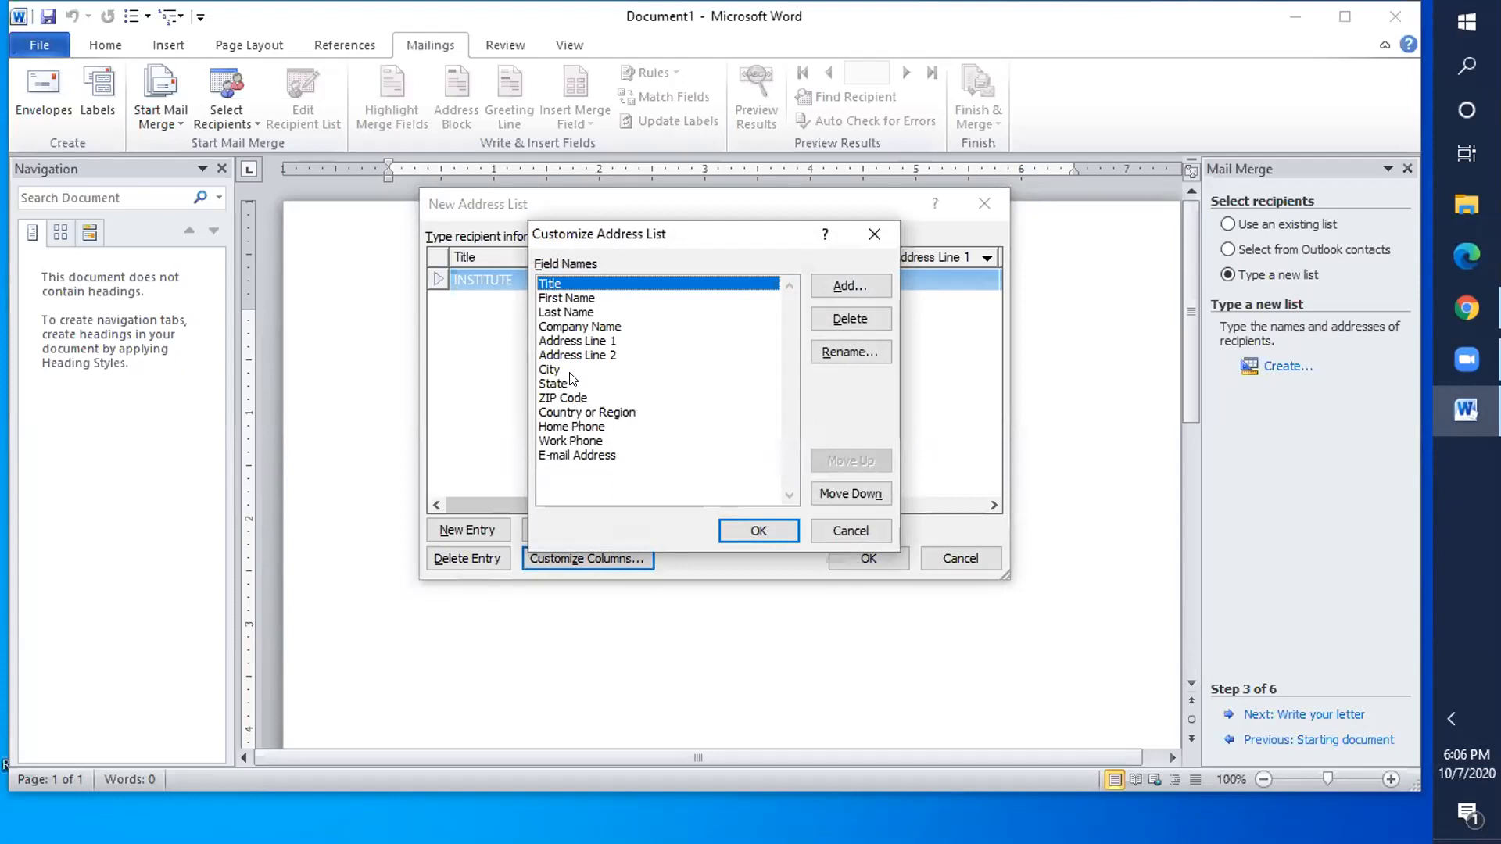
- Delete the Country or Region field from the address list
left_click(601, 413)
left_click(850, 319)
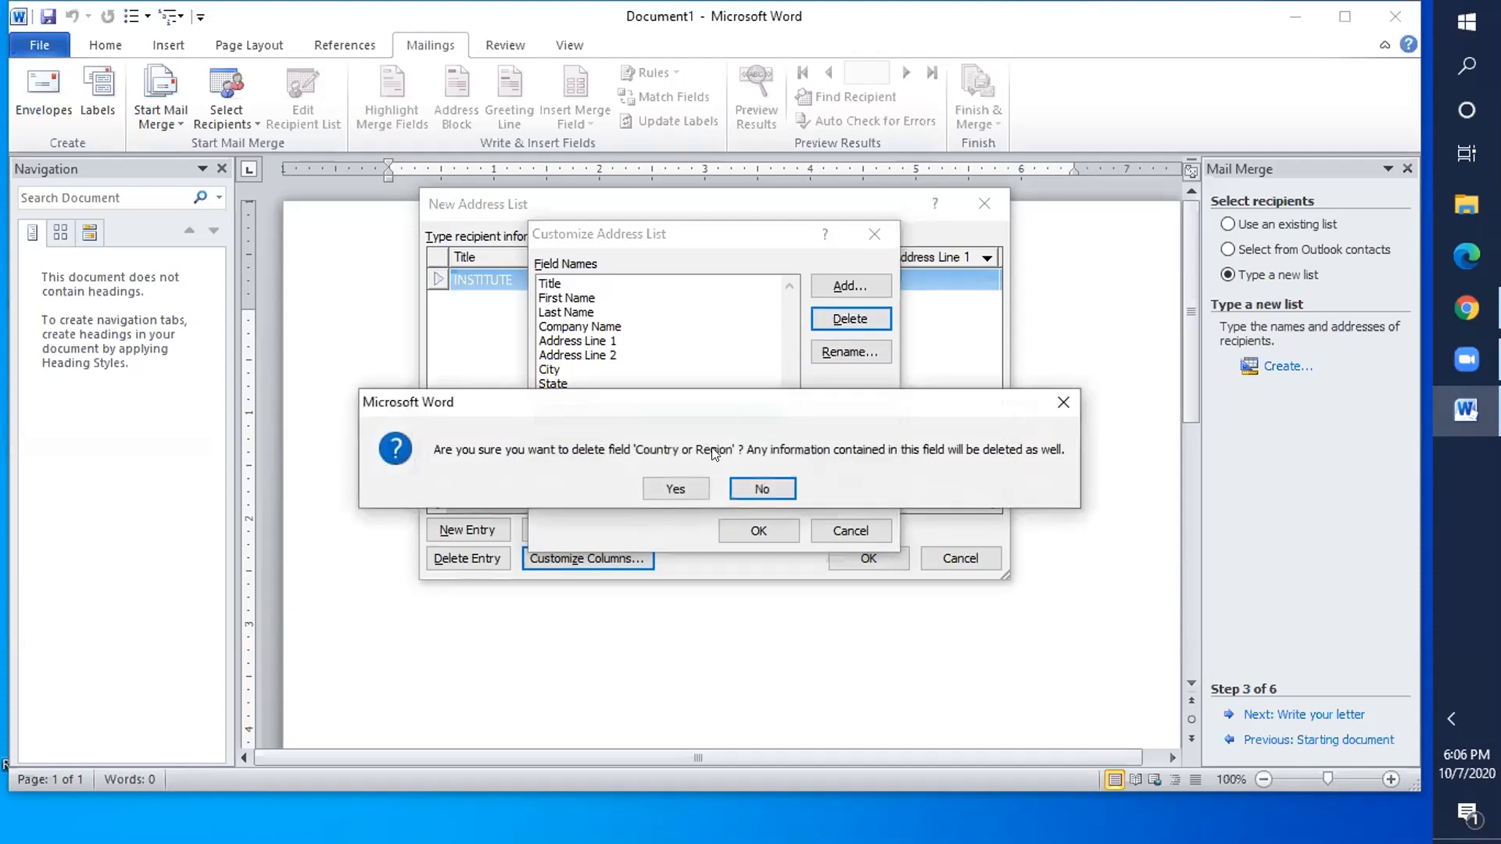
left_click(685, 487)
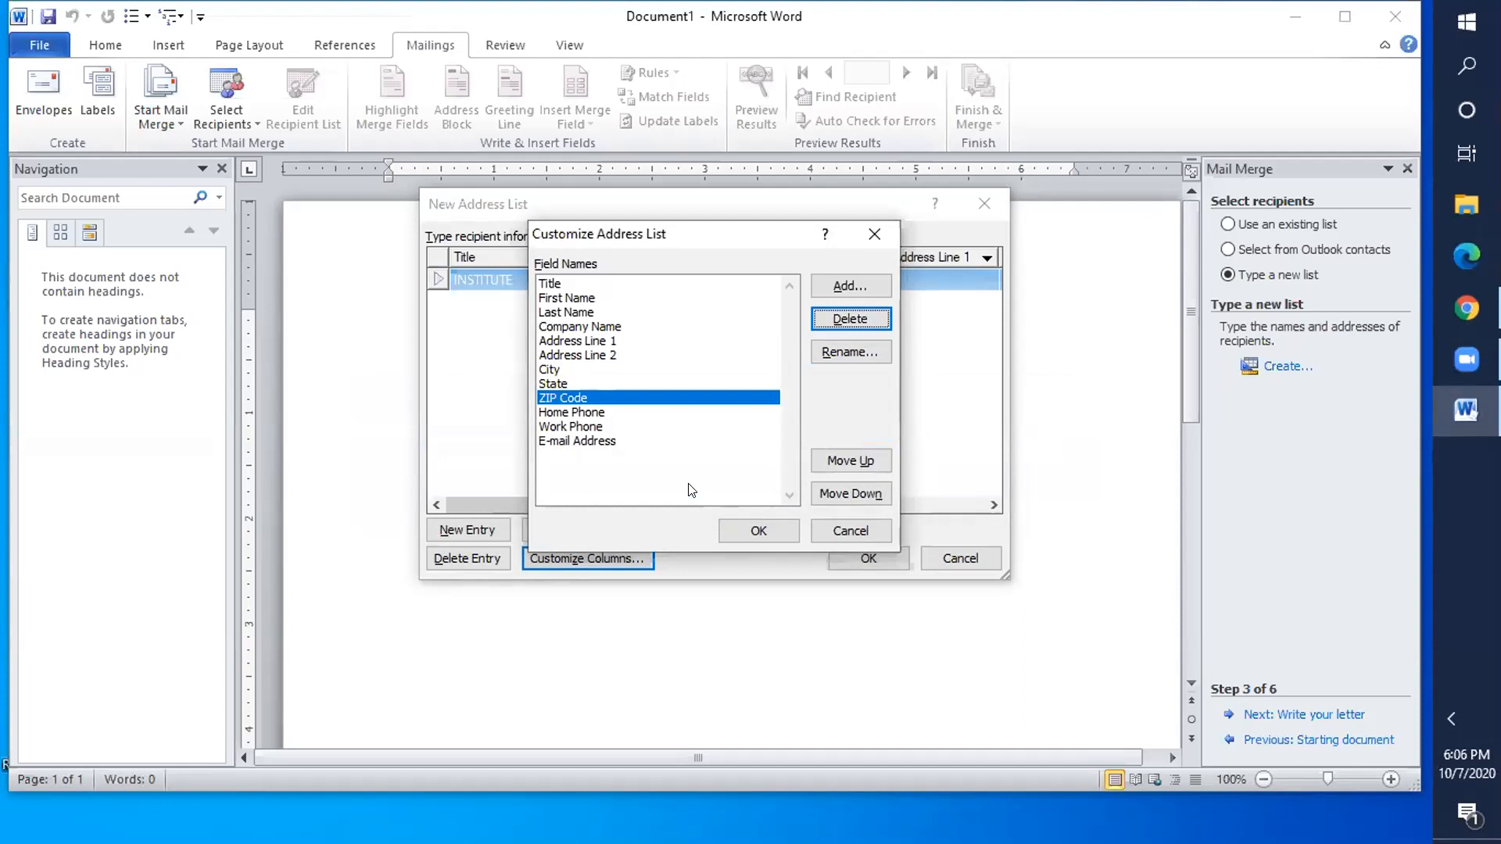
- Rename the Home Phone field to MOBLE NUMBER and apply the column changes
left_click(602, 414)
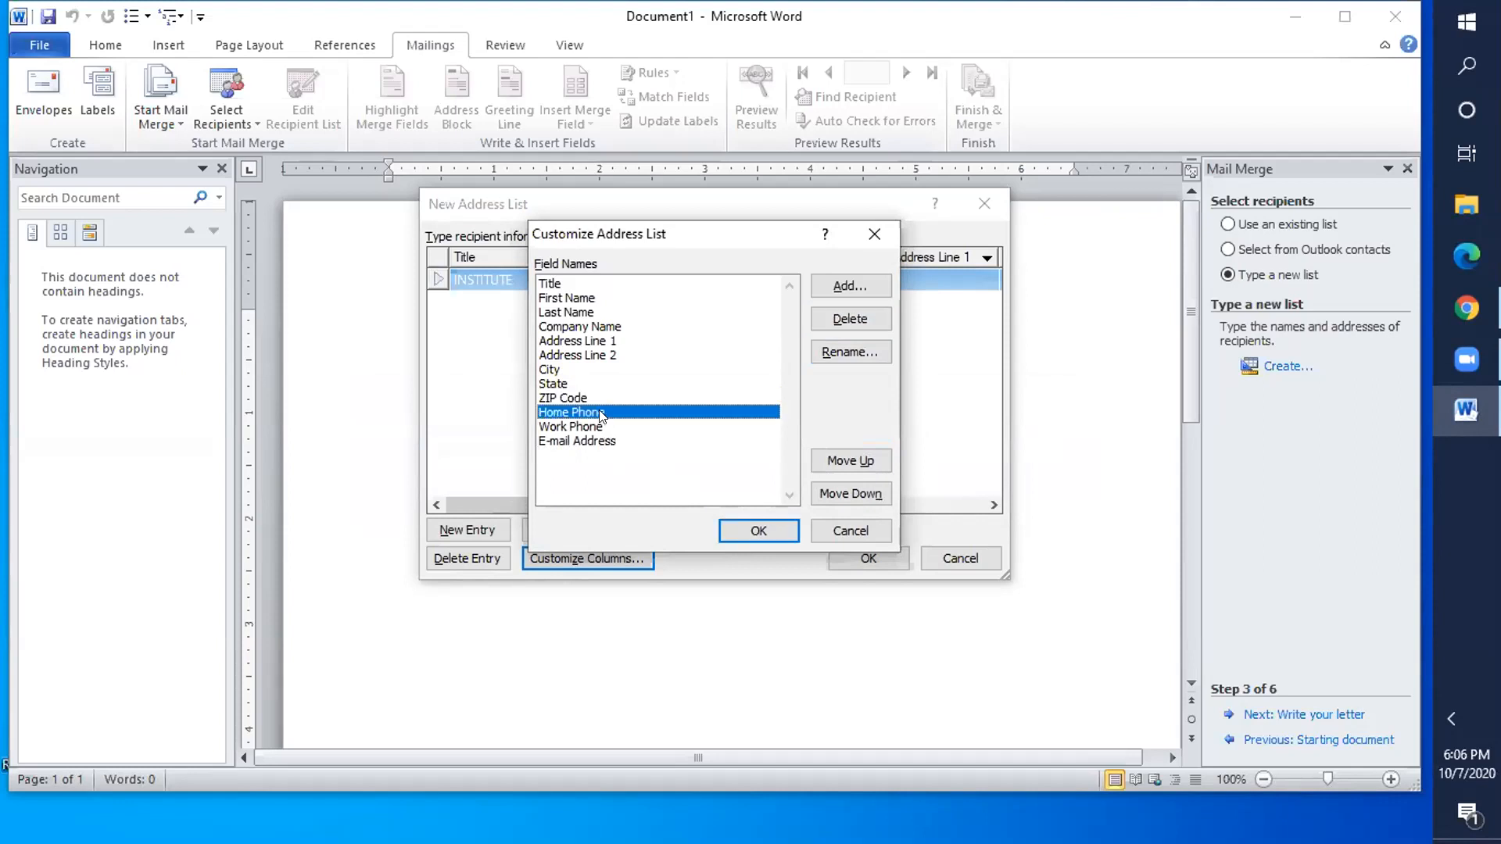
left_click(827, 286)
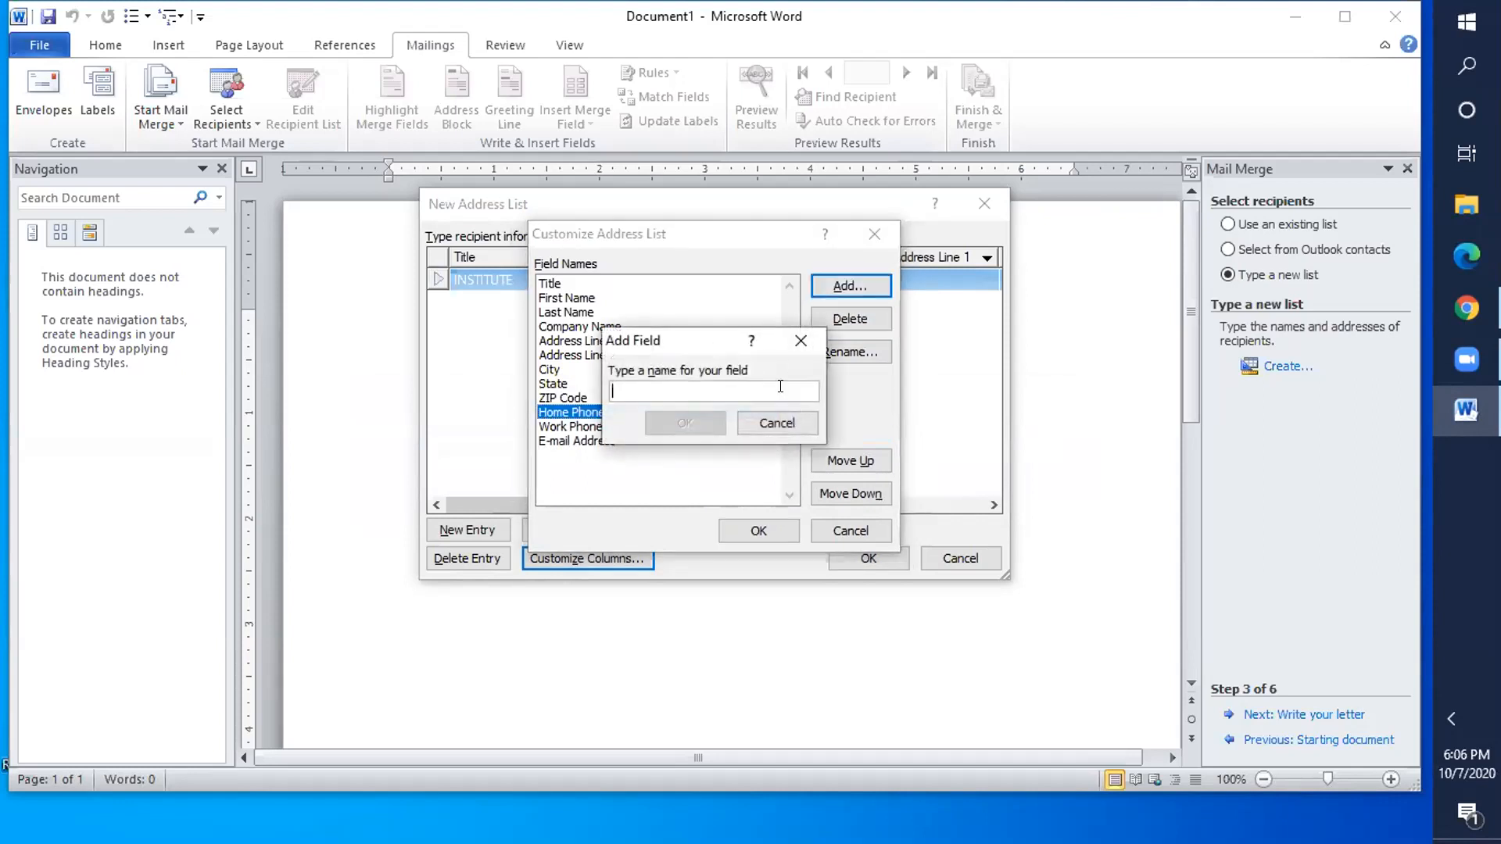
left_click(766, 426)
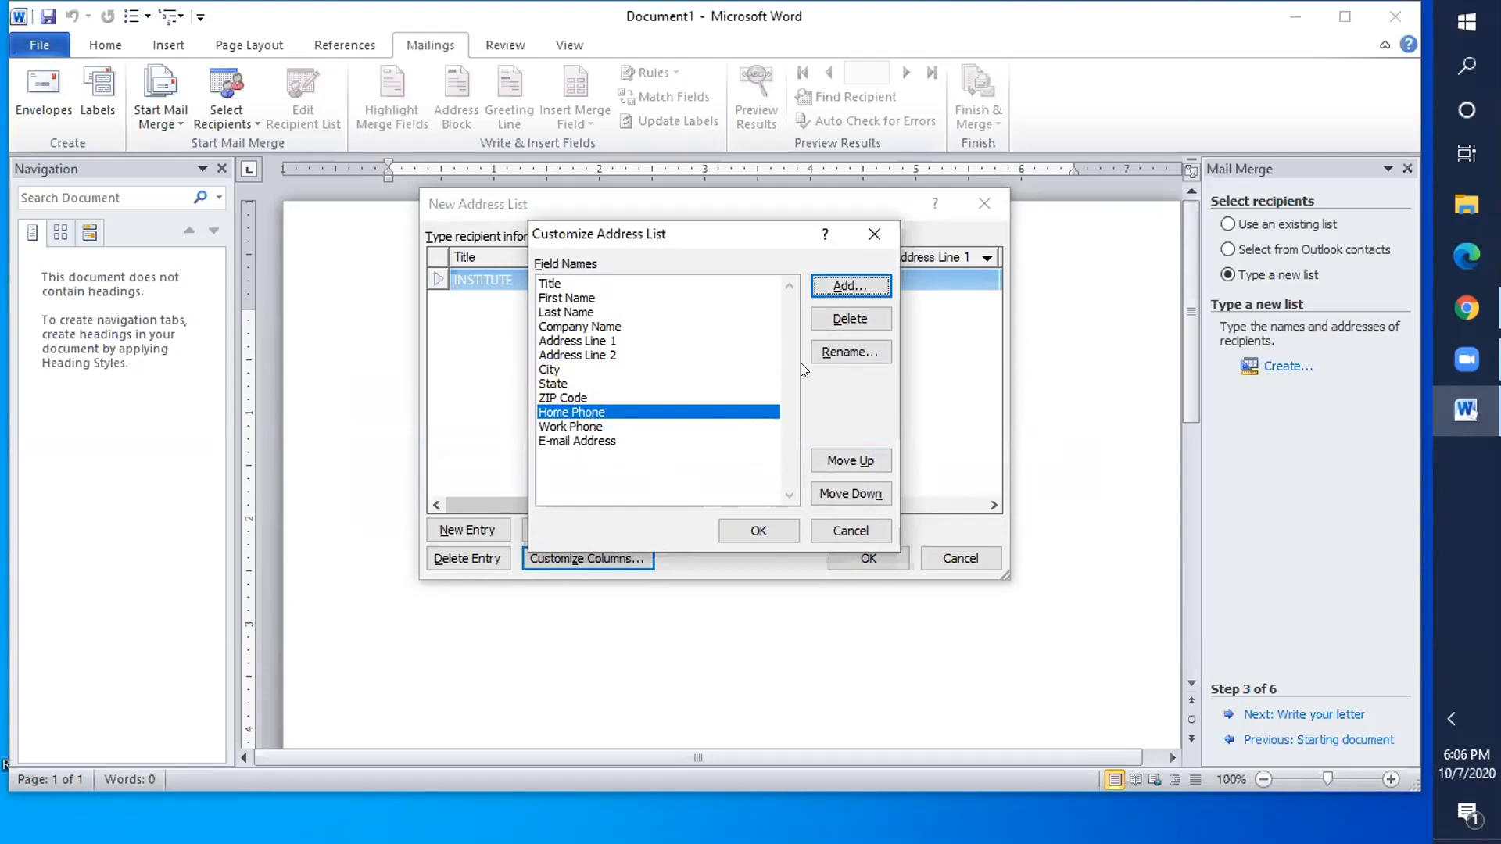
left_click(828, 353)
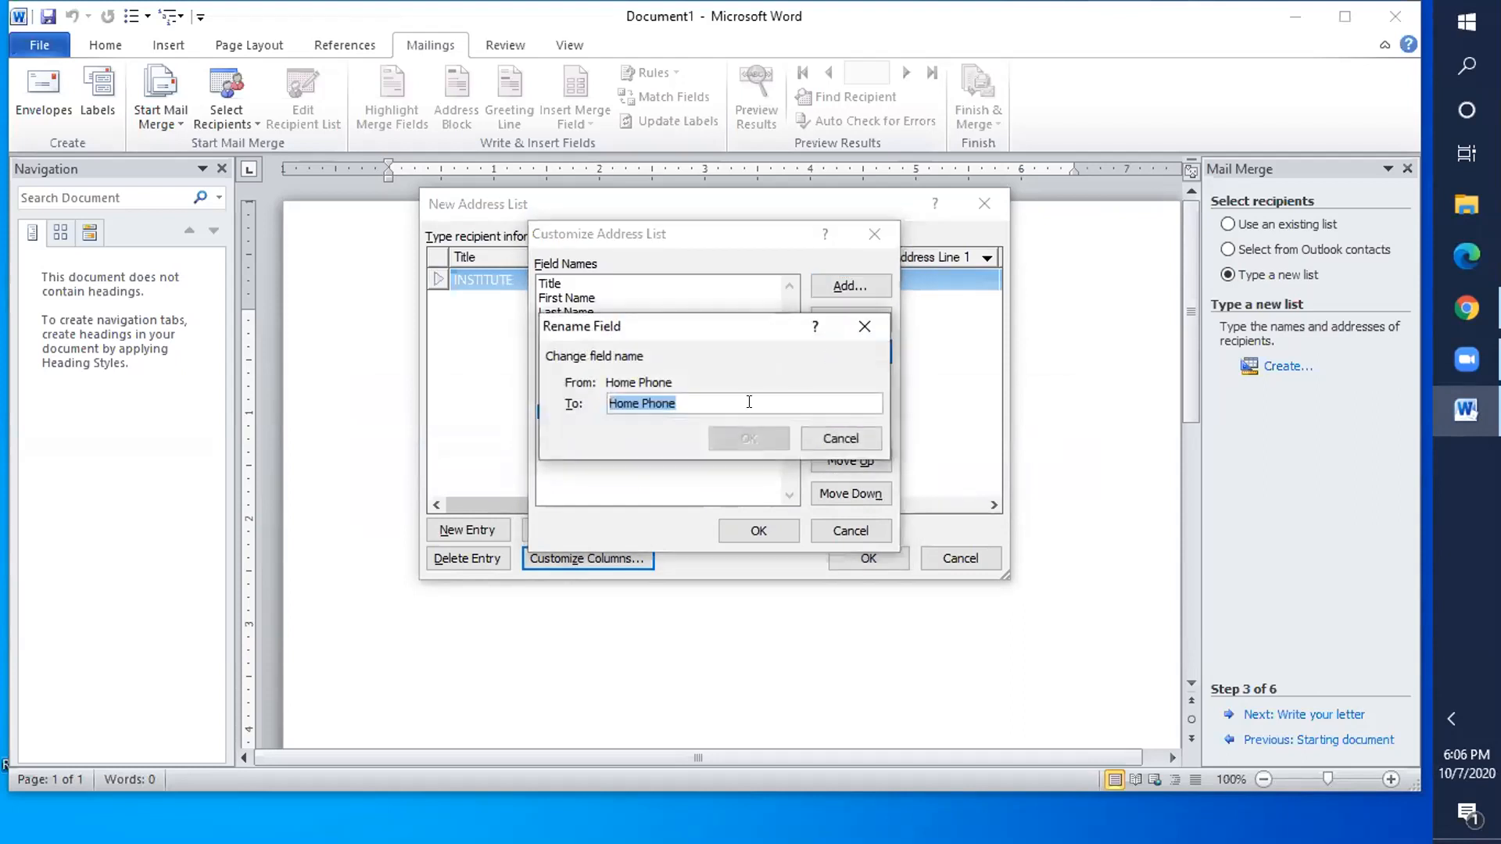
key("BackSpace")
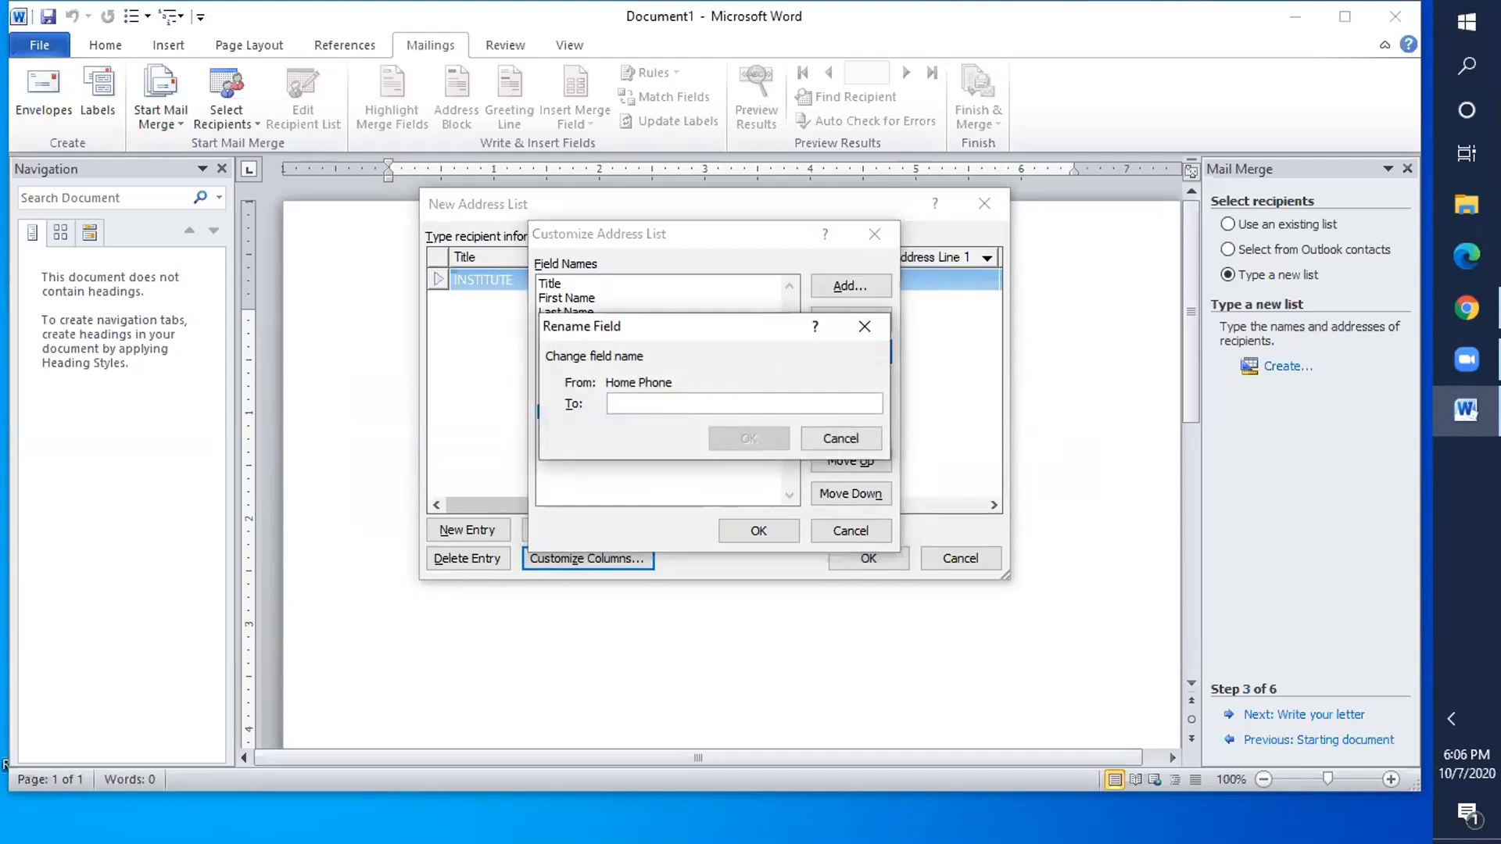
type("MOBLE")
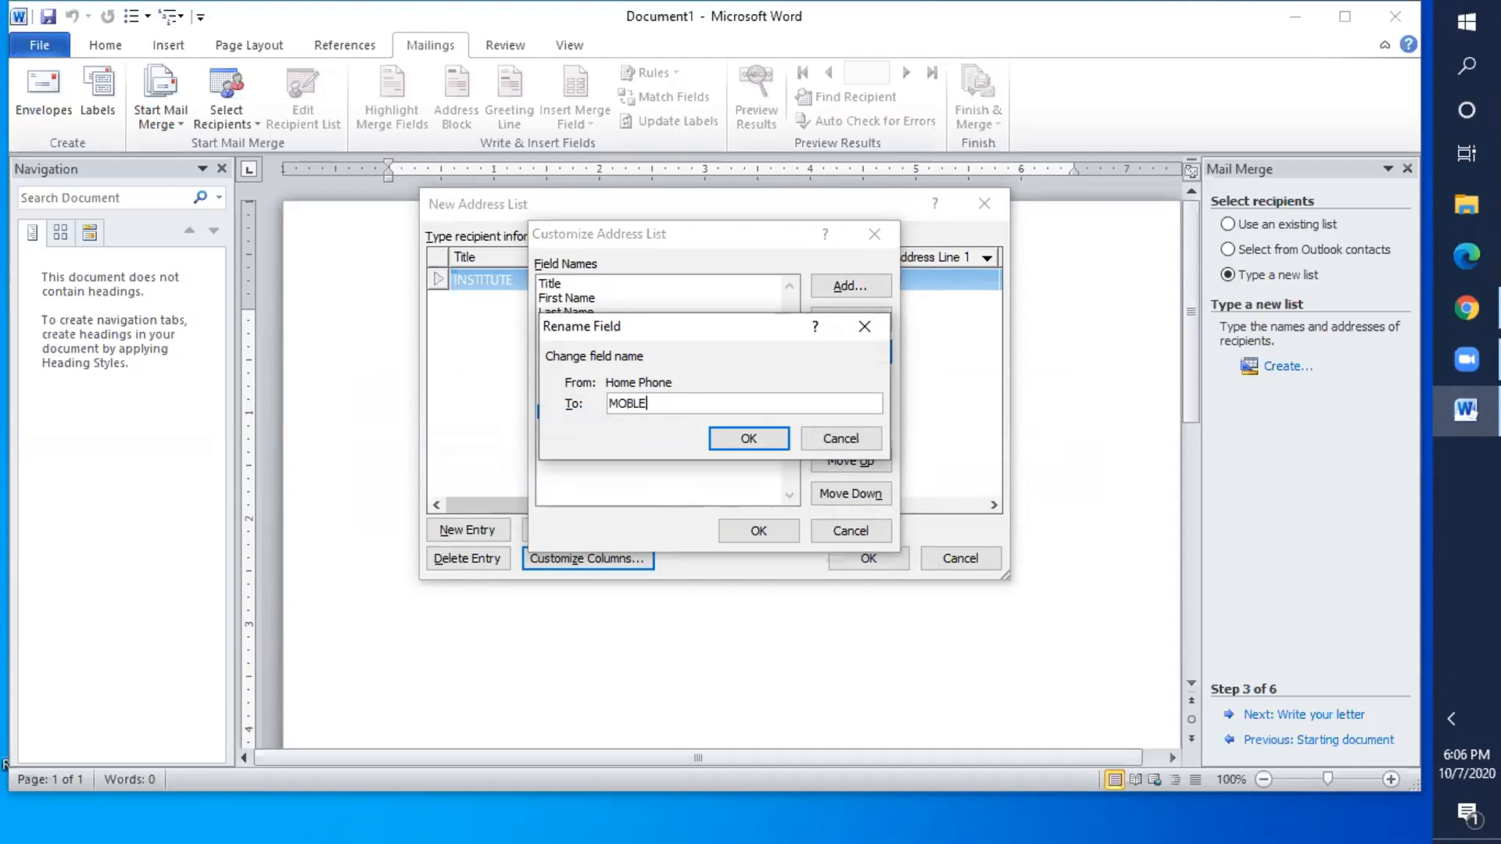
type(" NUMBER")
left_click(745, 434)
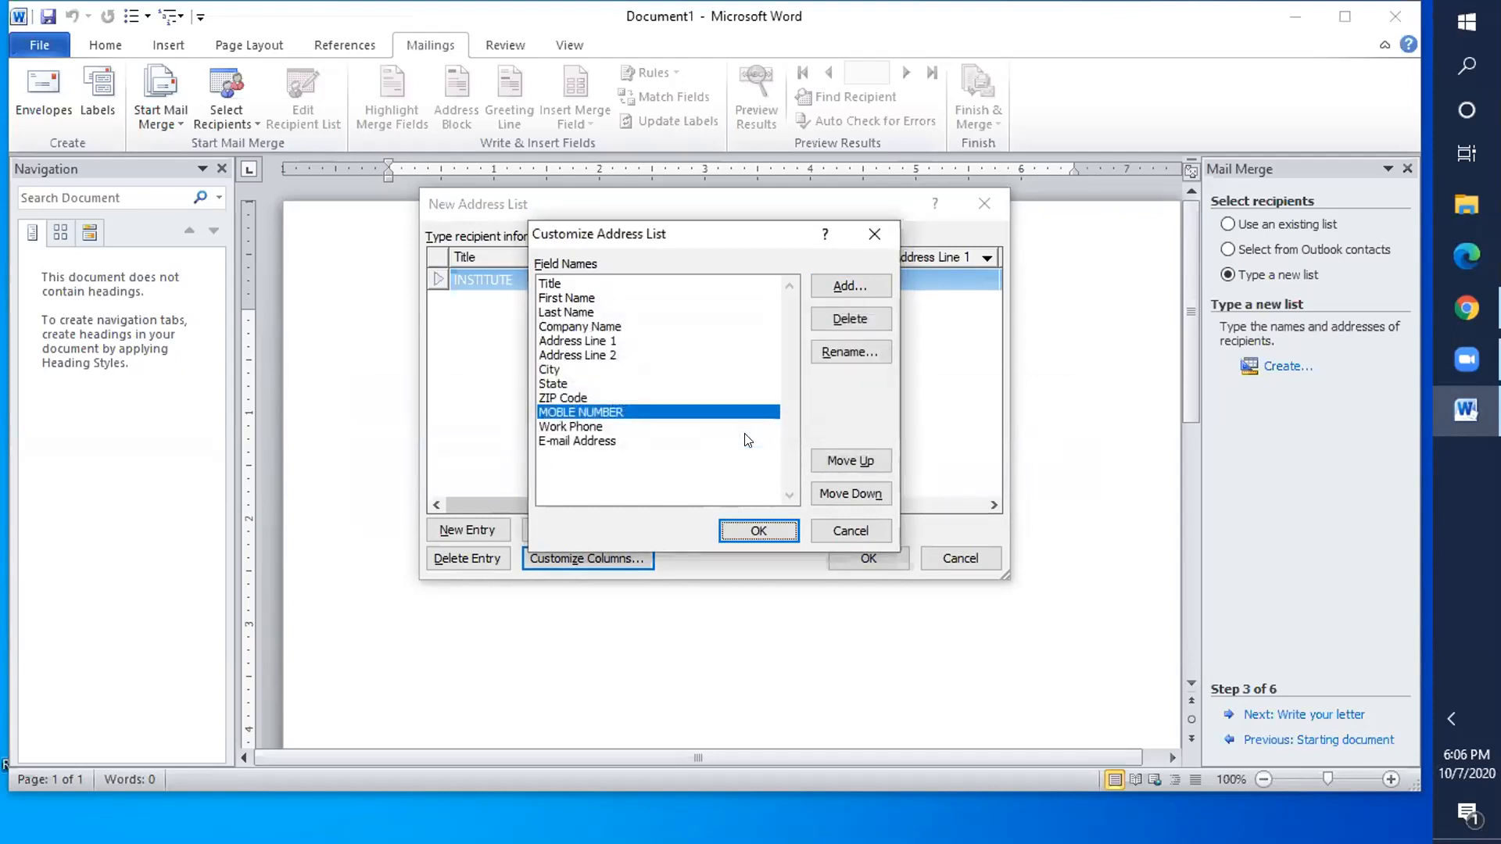
left_click(757, 531)
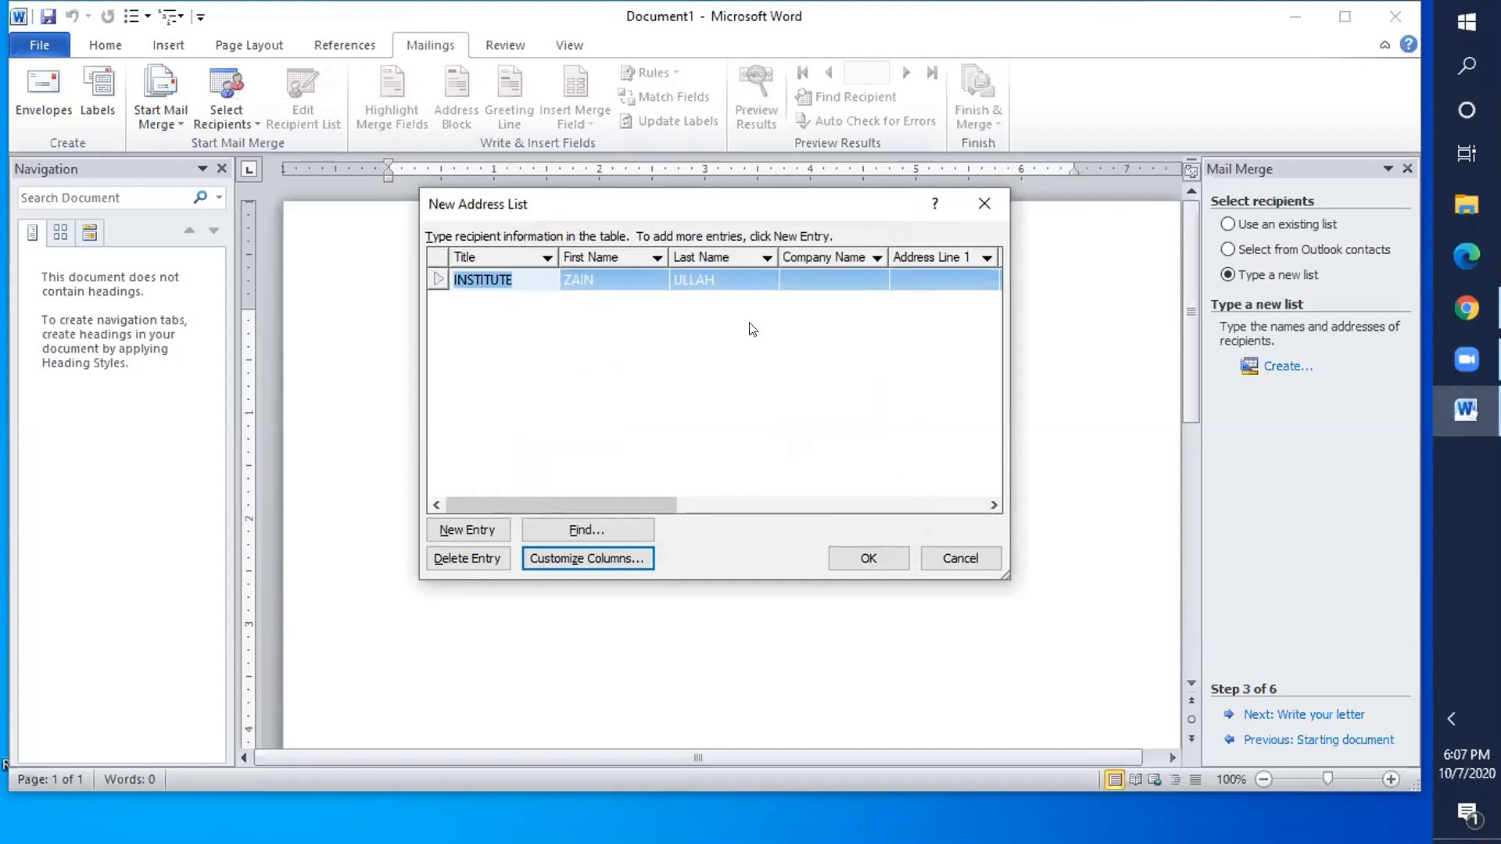
- Enter AAA INSTITUE as the company name and 10890 as Address Line 1
left_click(831, 278)
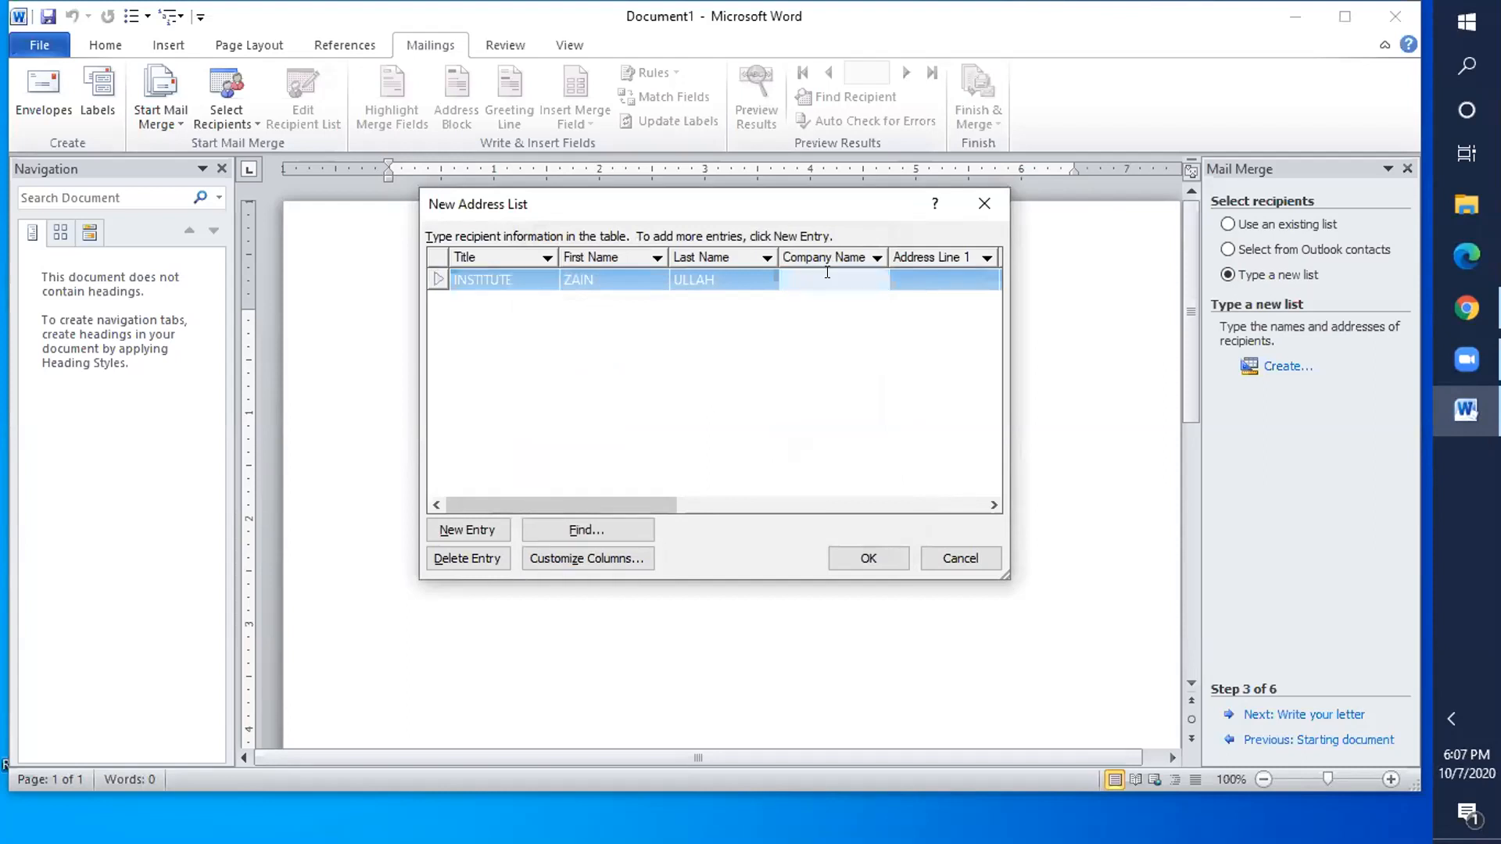
type("AAA INSTITUE")
left_click(930, 270)
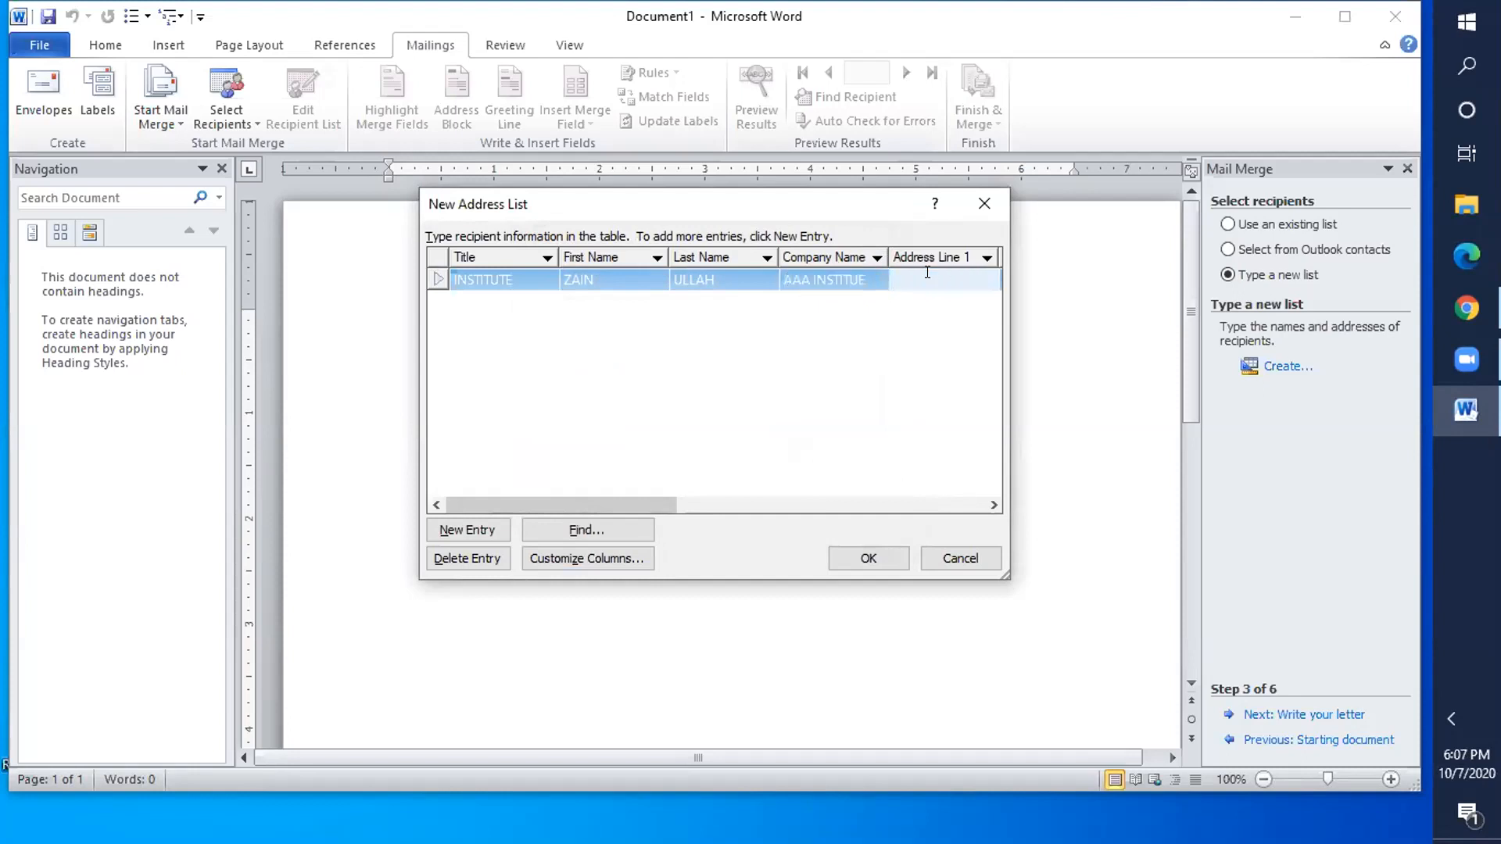
type("10890")
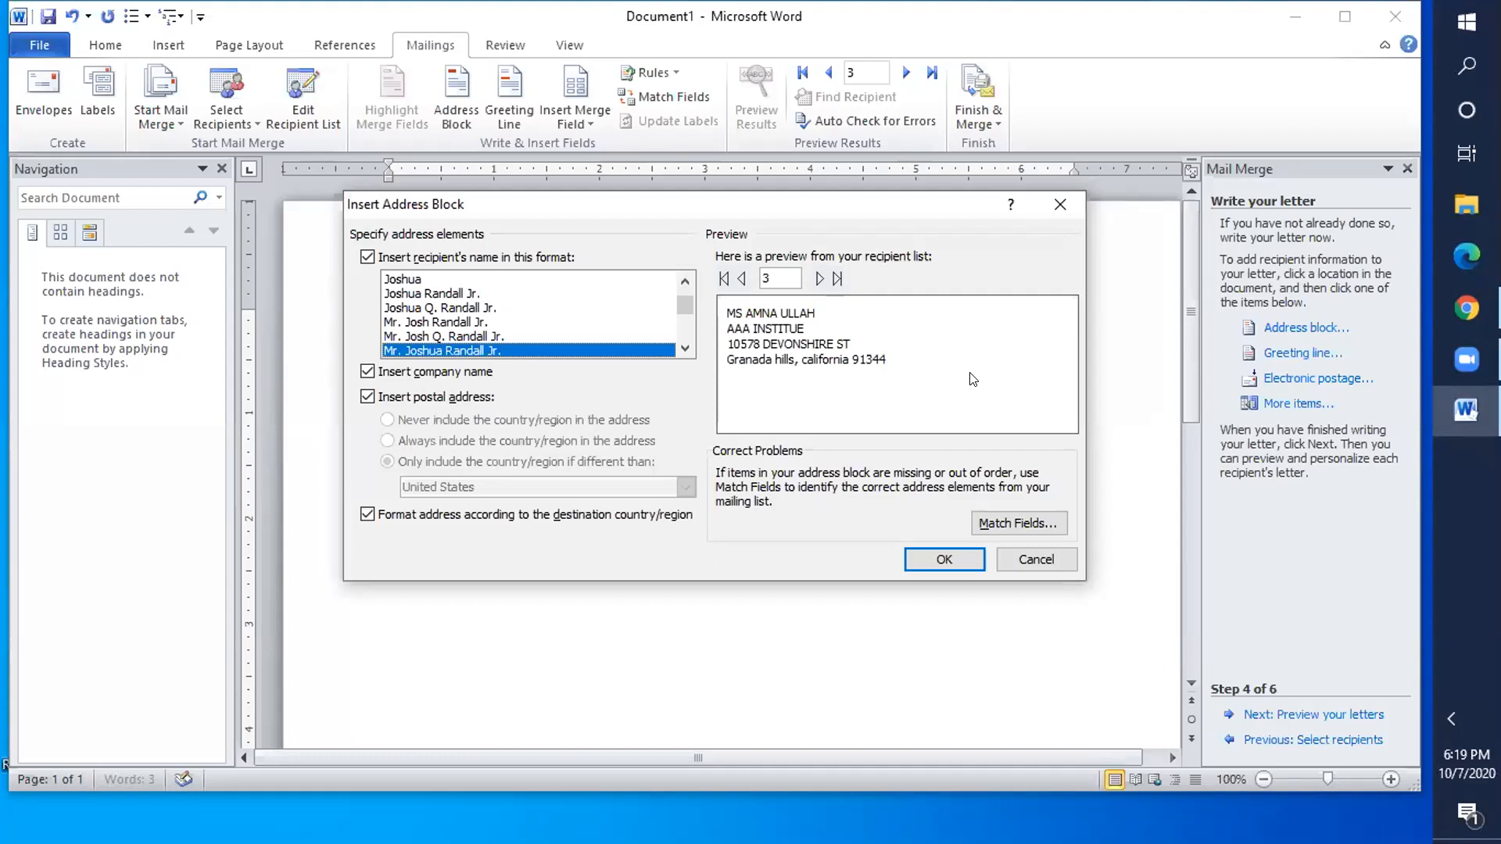
- Insert the «AddressBlock» field below the 07 October date and bring up Greeting line settings
left_click(923, 558)
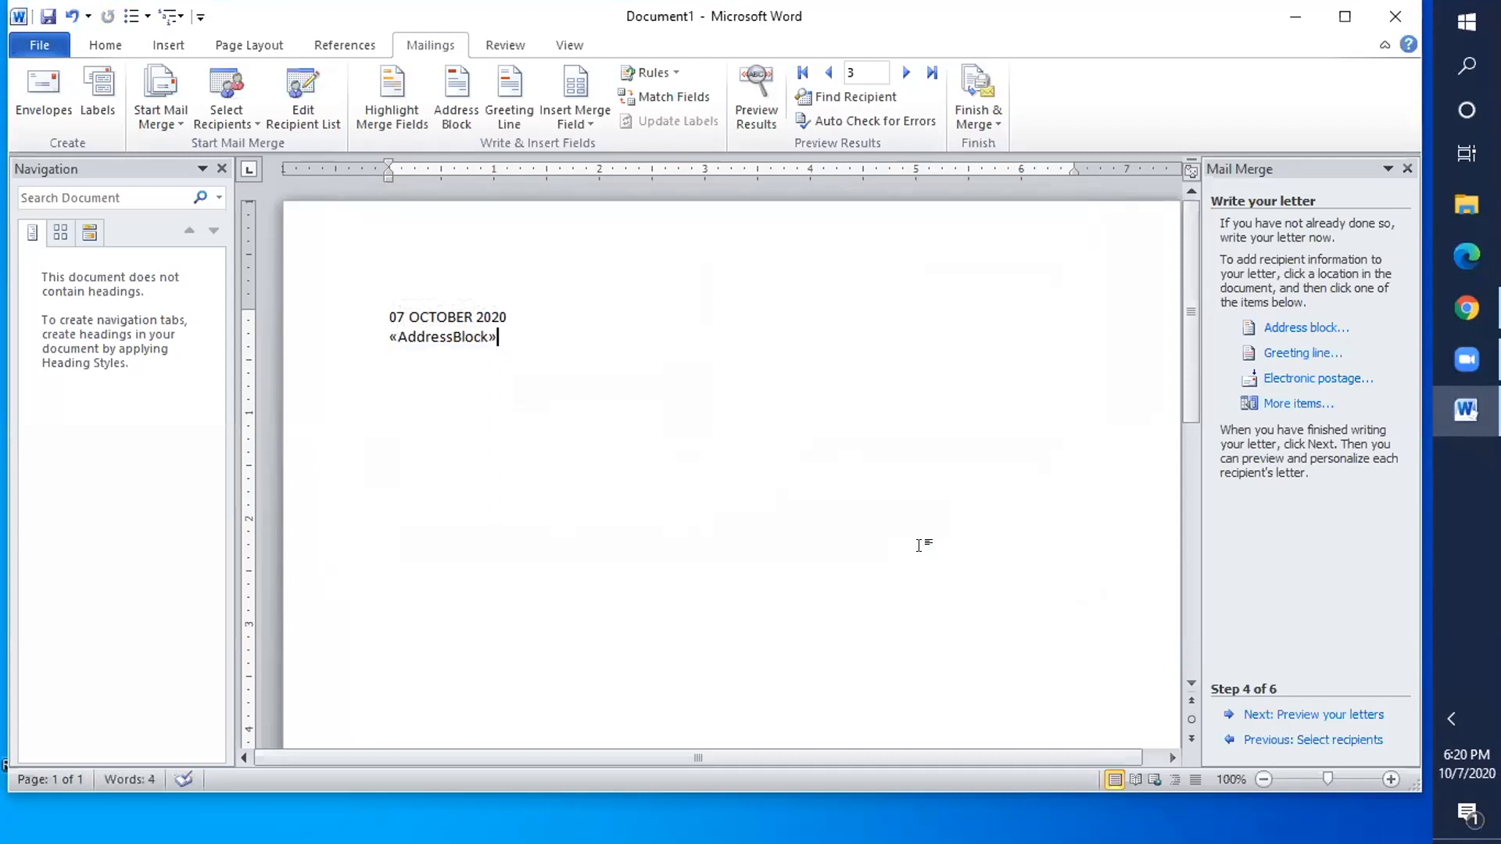
key("Return")
left_click(1293, 356)
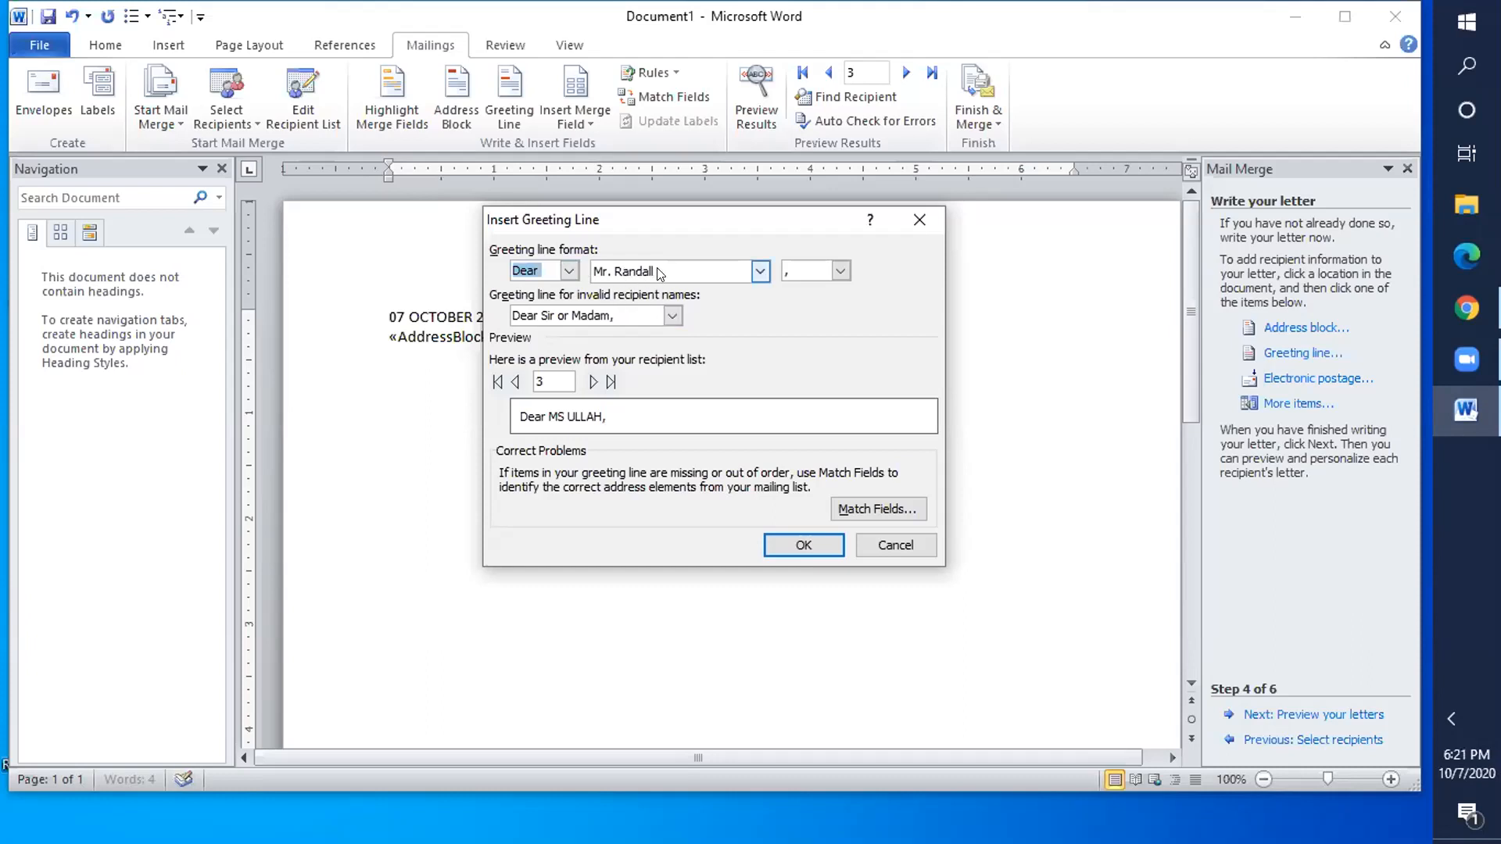
- Insert a greeting line using 'Dear' with the Mr. Joshua Randall Jr. name format
left_click(569, 271)
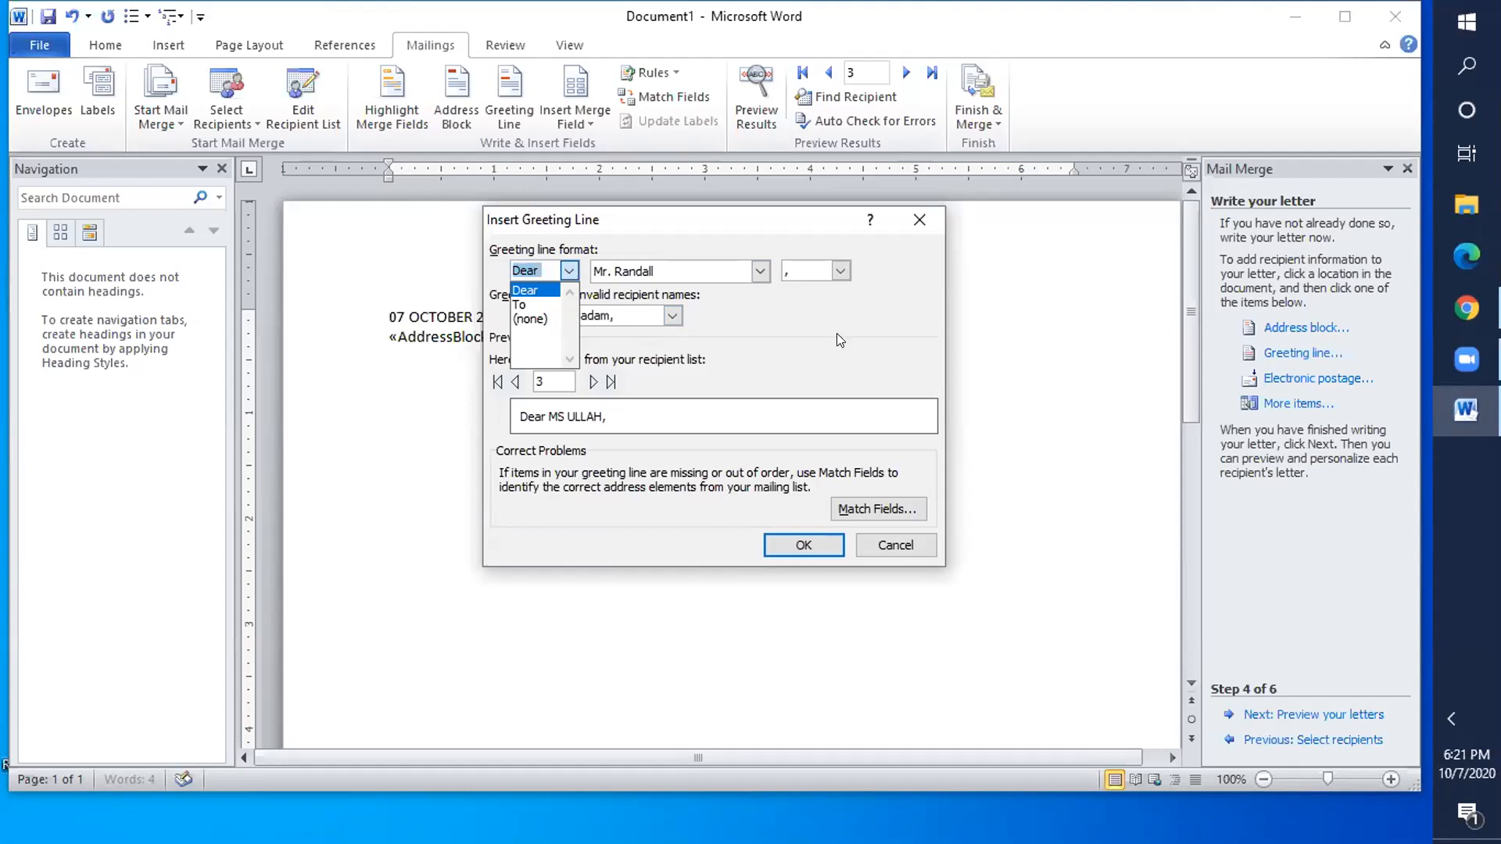
left_click(569, 271)
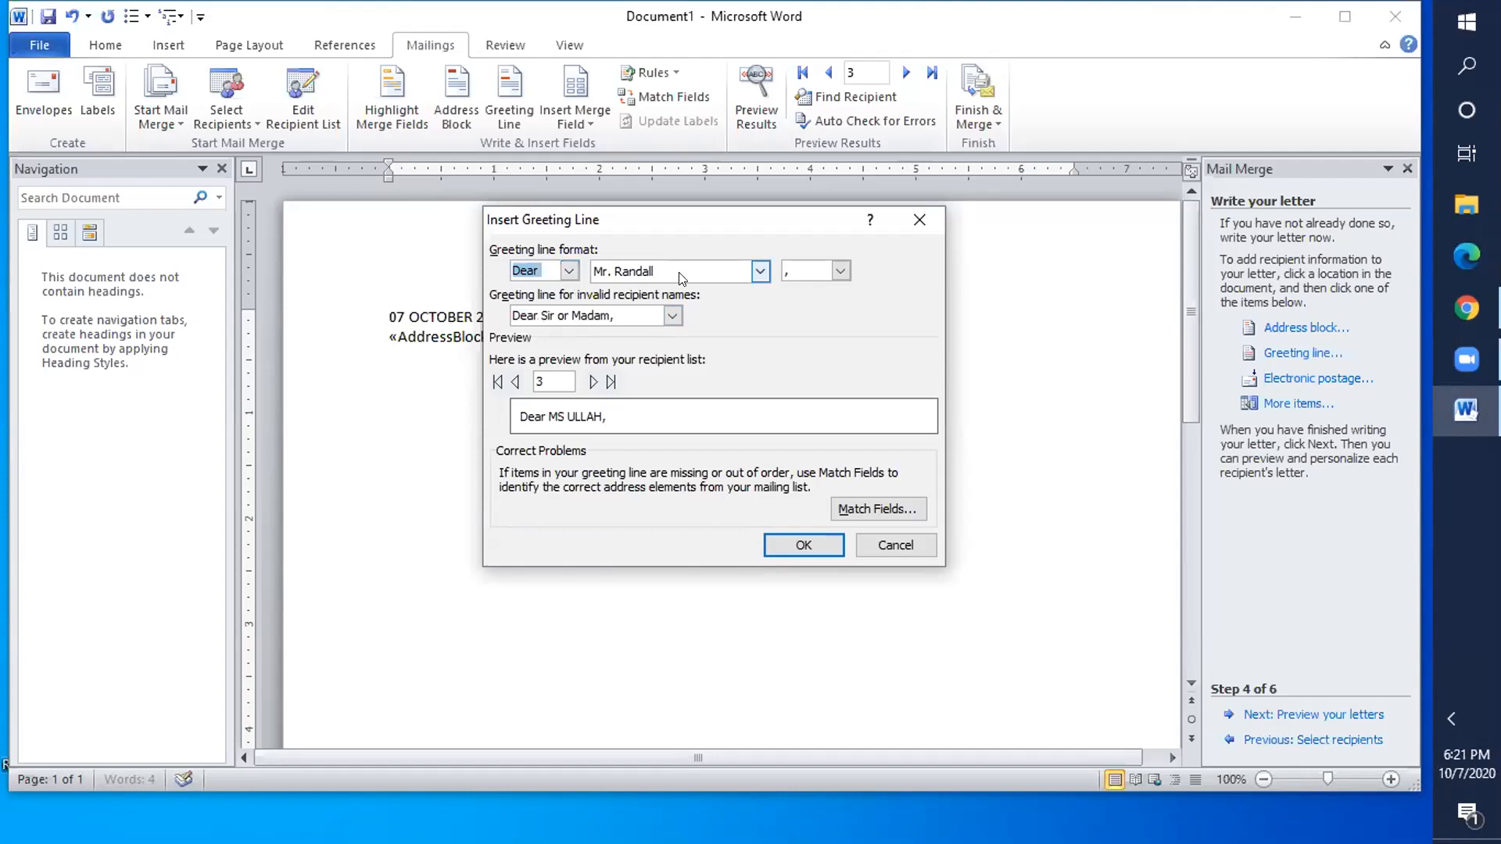
left_click(760, 271)
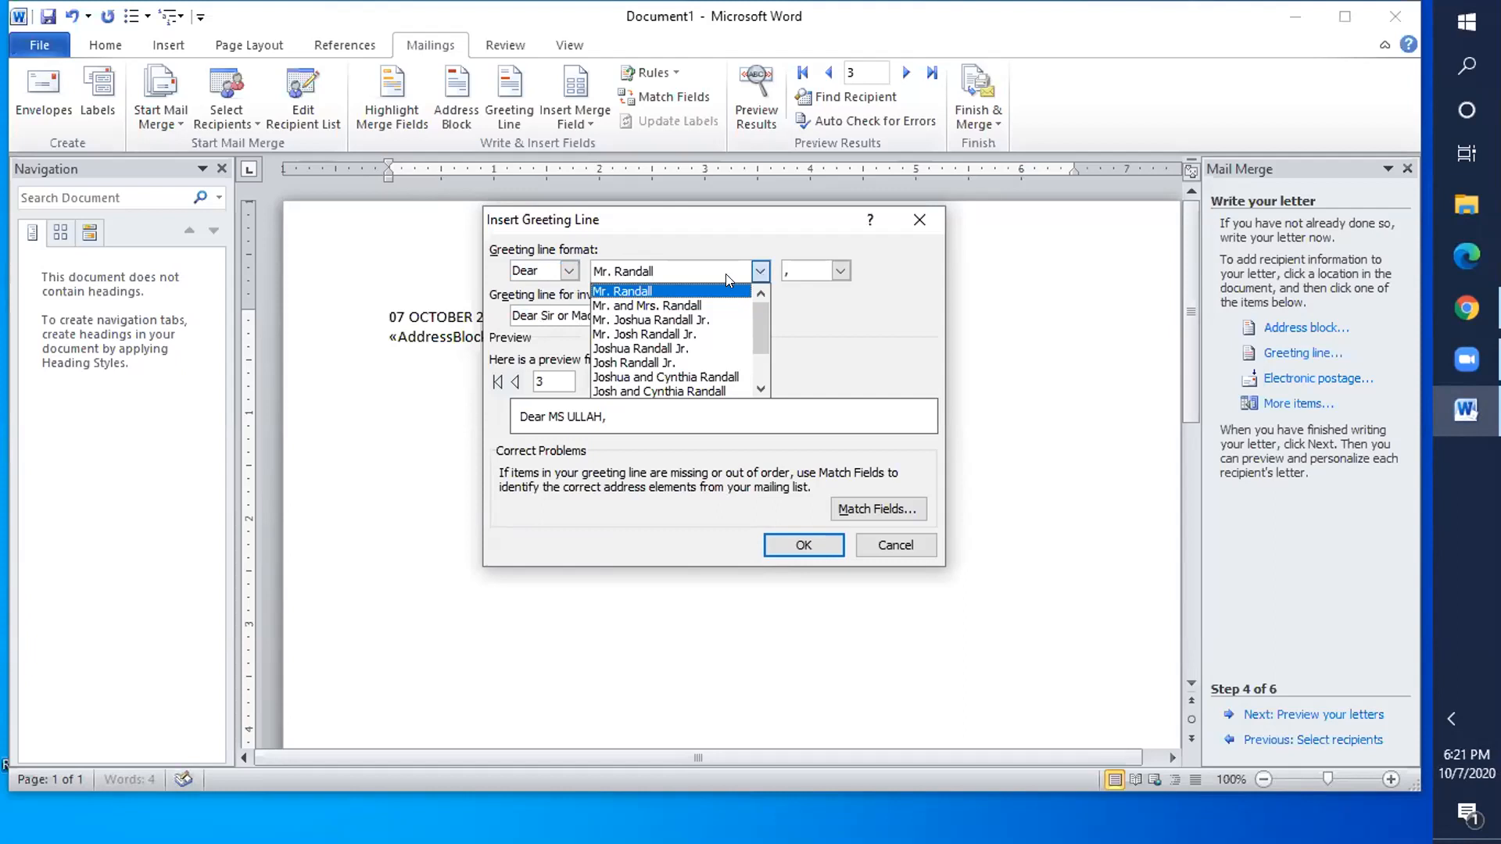
left_click(705, 320)
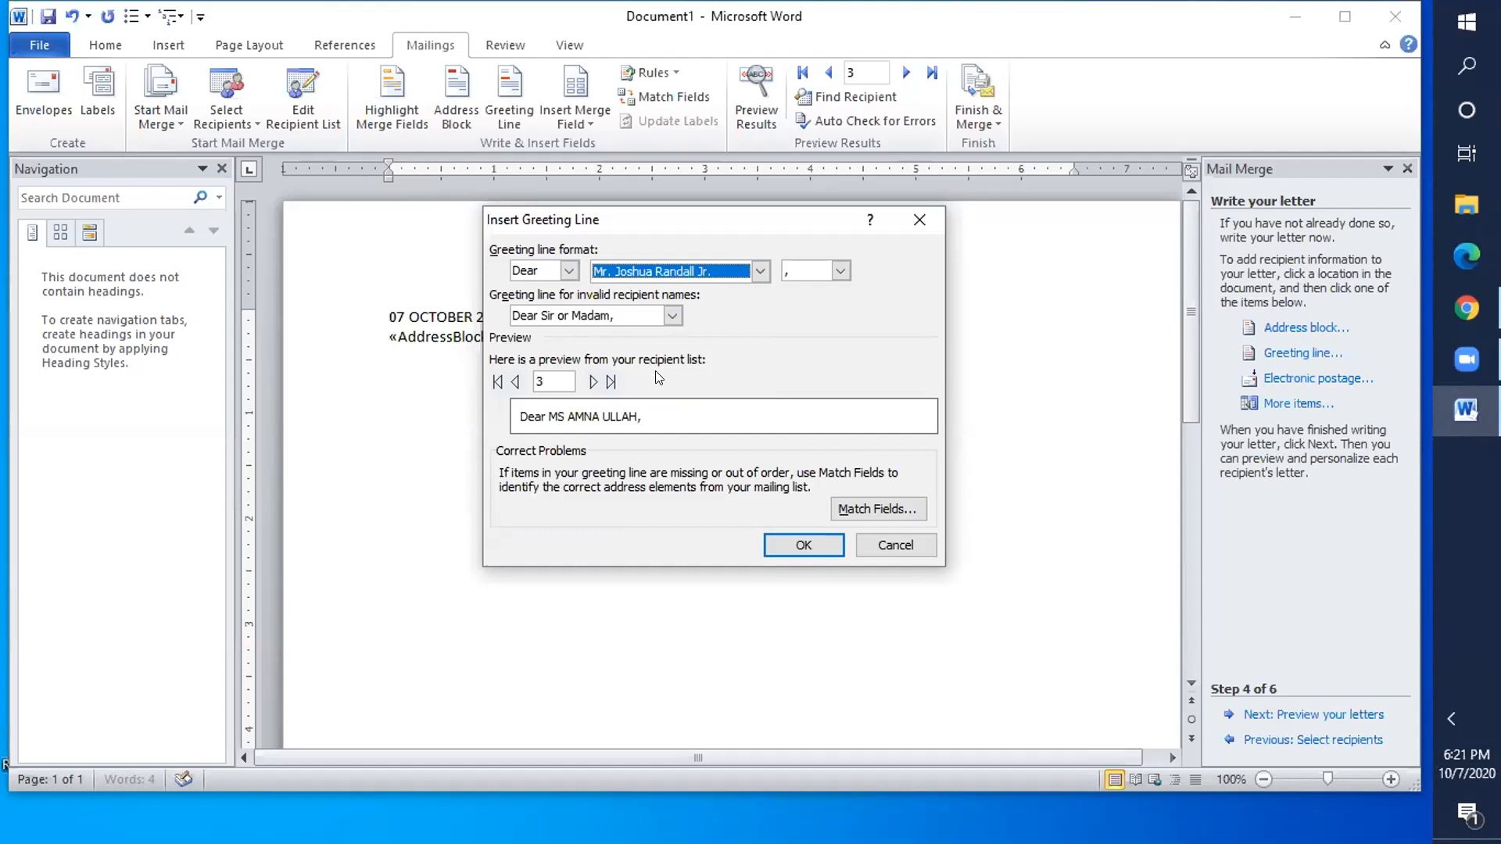
left_click(793, 545)
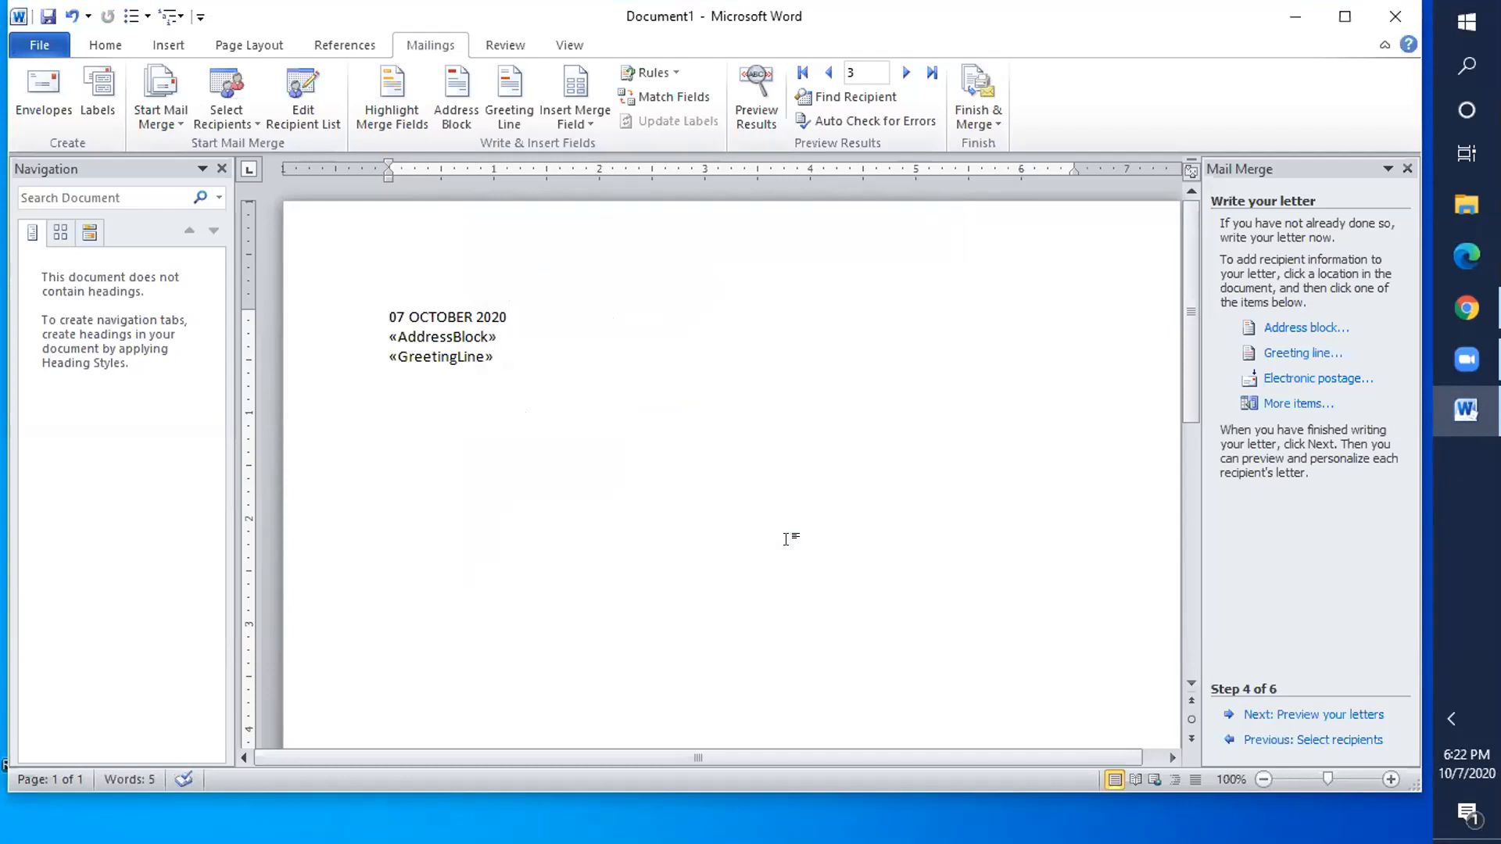
- Type 'I am helding a BIRTHDAY party of my son, i will be glad if you join us.'
key("Return")
type("I M")
key("BackSpace")
type("am helding a B")
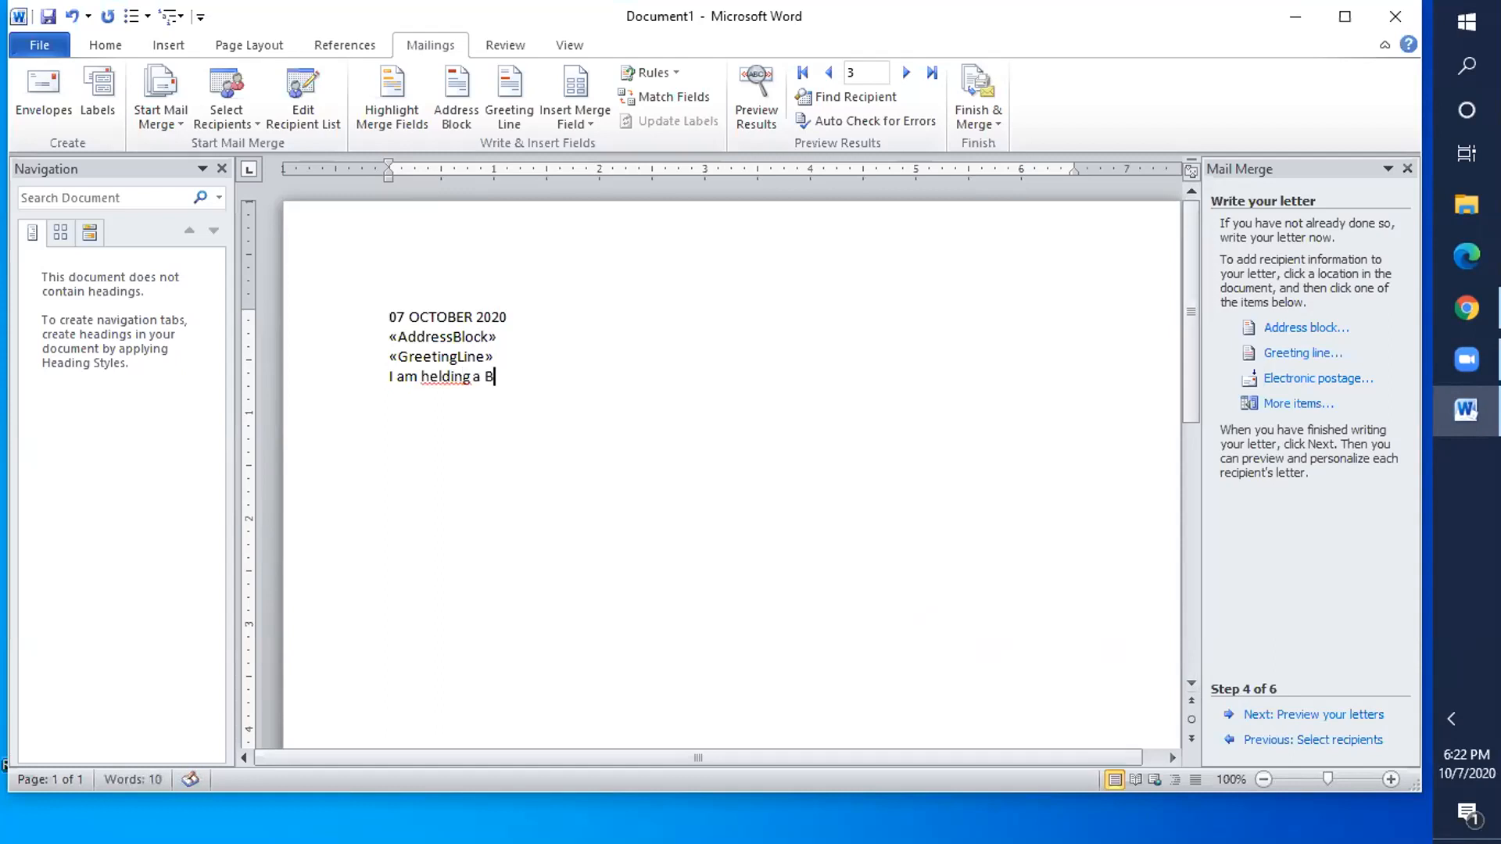
type("l")
type("RTHDAY P")
key("BackSpace")
type("party of")
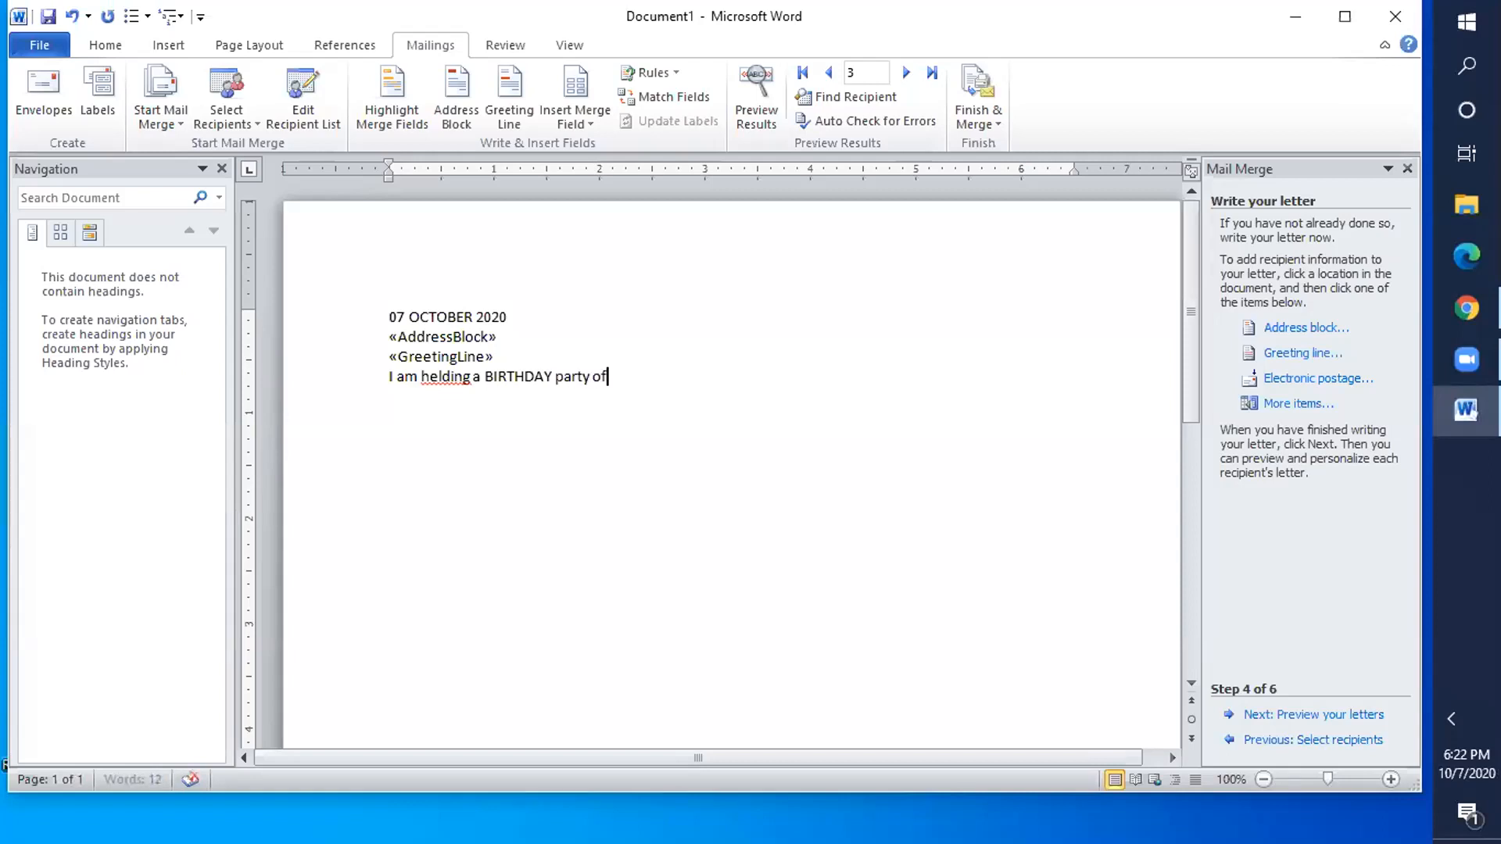
type(" my son")
key("BackSpace")
type(",i")
type(" will")
type(" be gls")
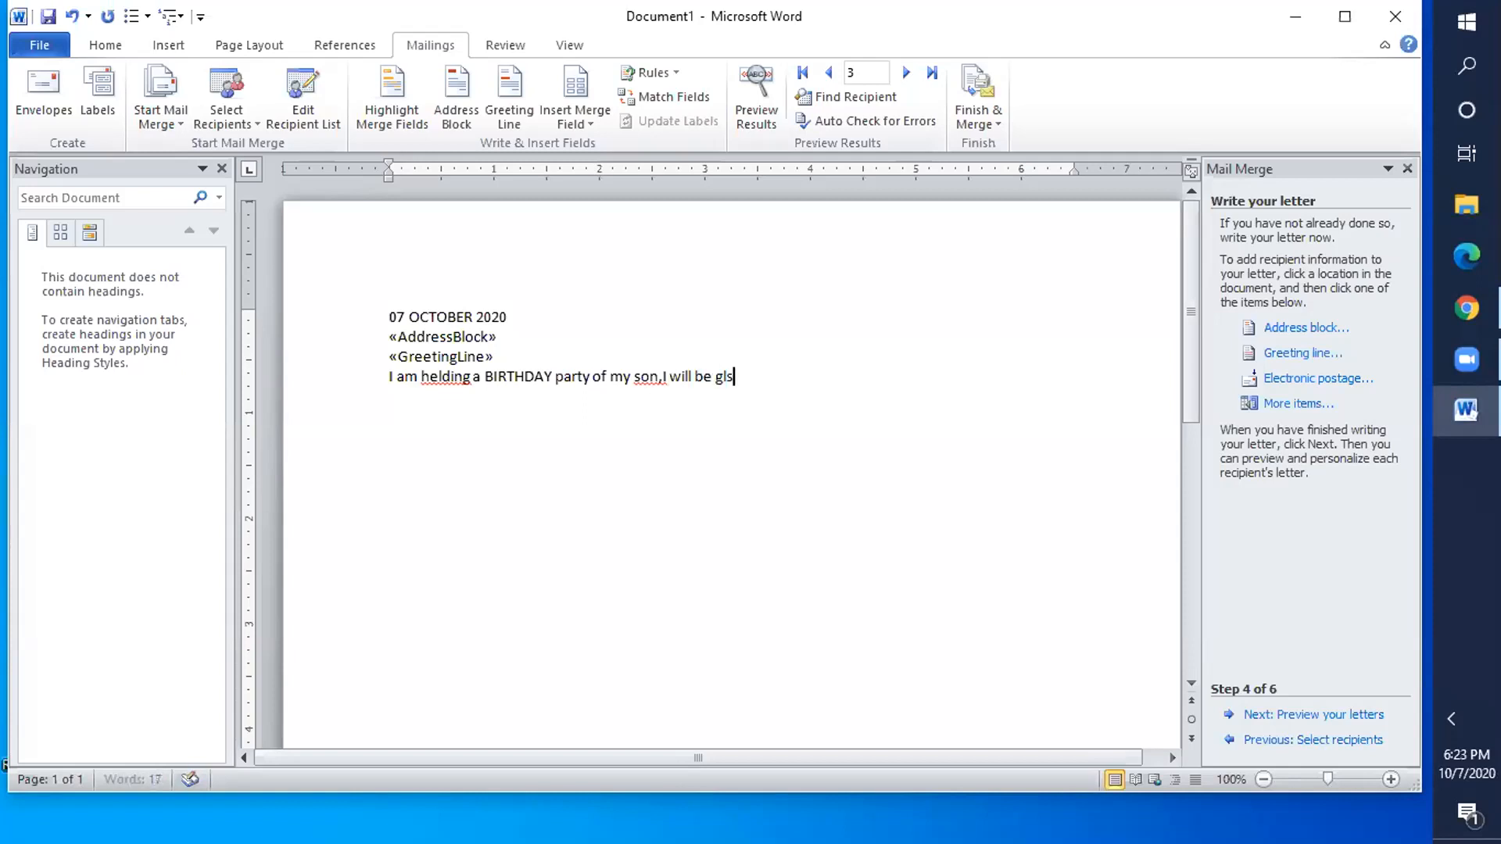
key("BackSpace")
type("ad if you join u")
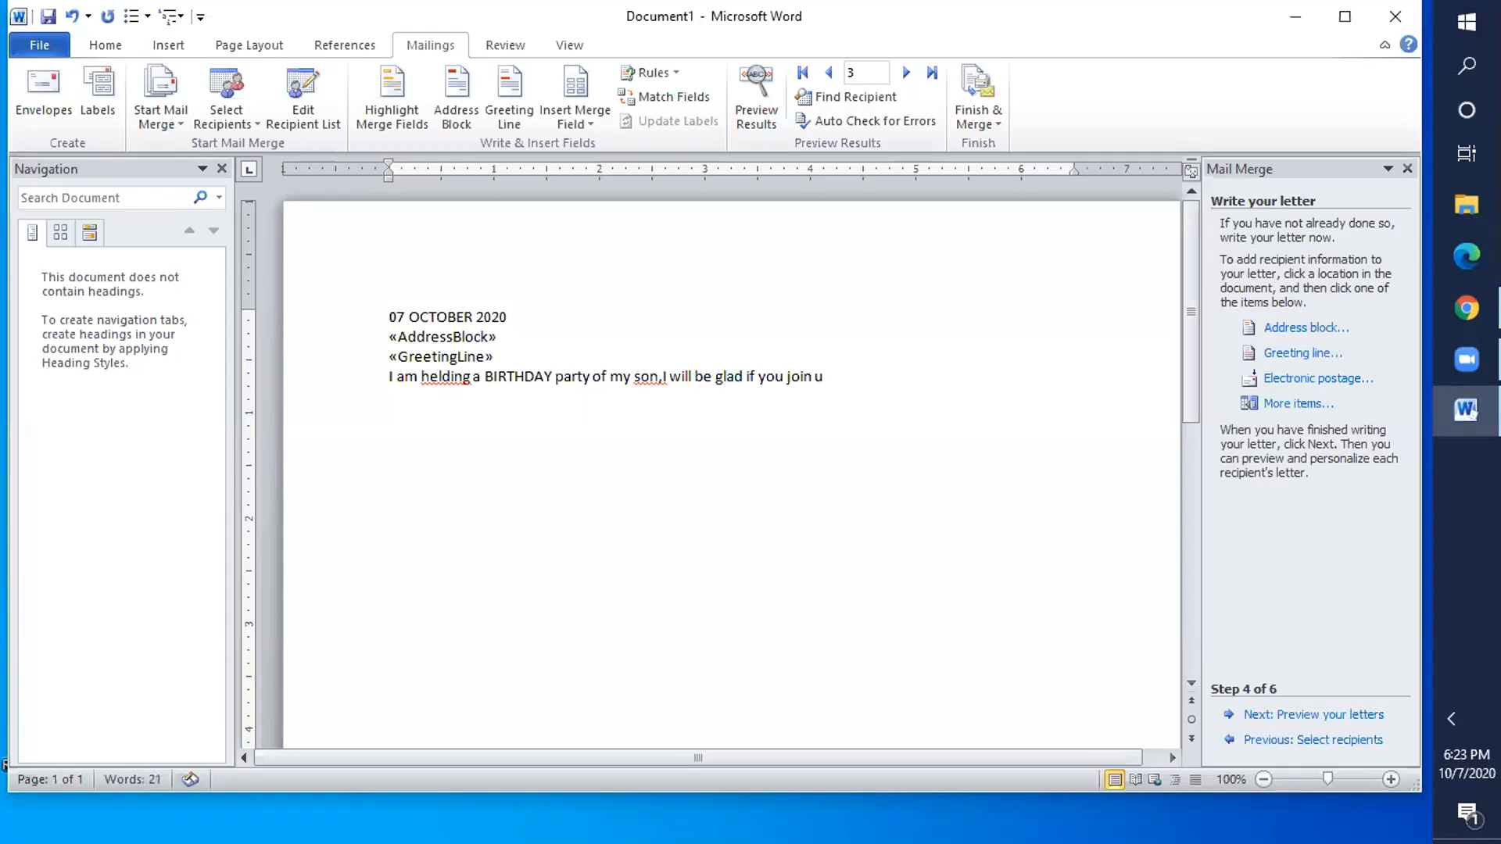
type("s.")
left_click(465, 373)
- Replace the misspelled 'helding' with 'organizing', keeping the sentence on one line
key("BackSpace")
key("BackSpace")
key("BackSpace")
key("BackSpace")
key("BackSpace")
key("BackSpace")
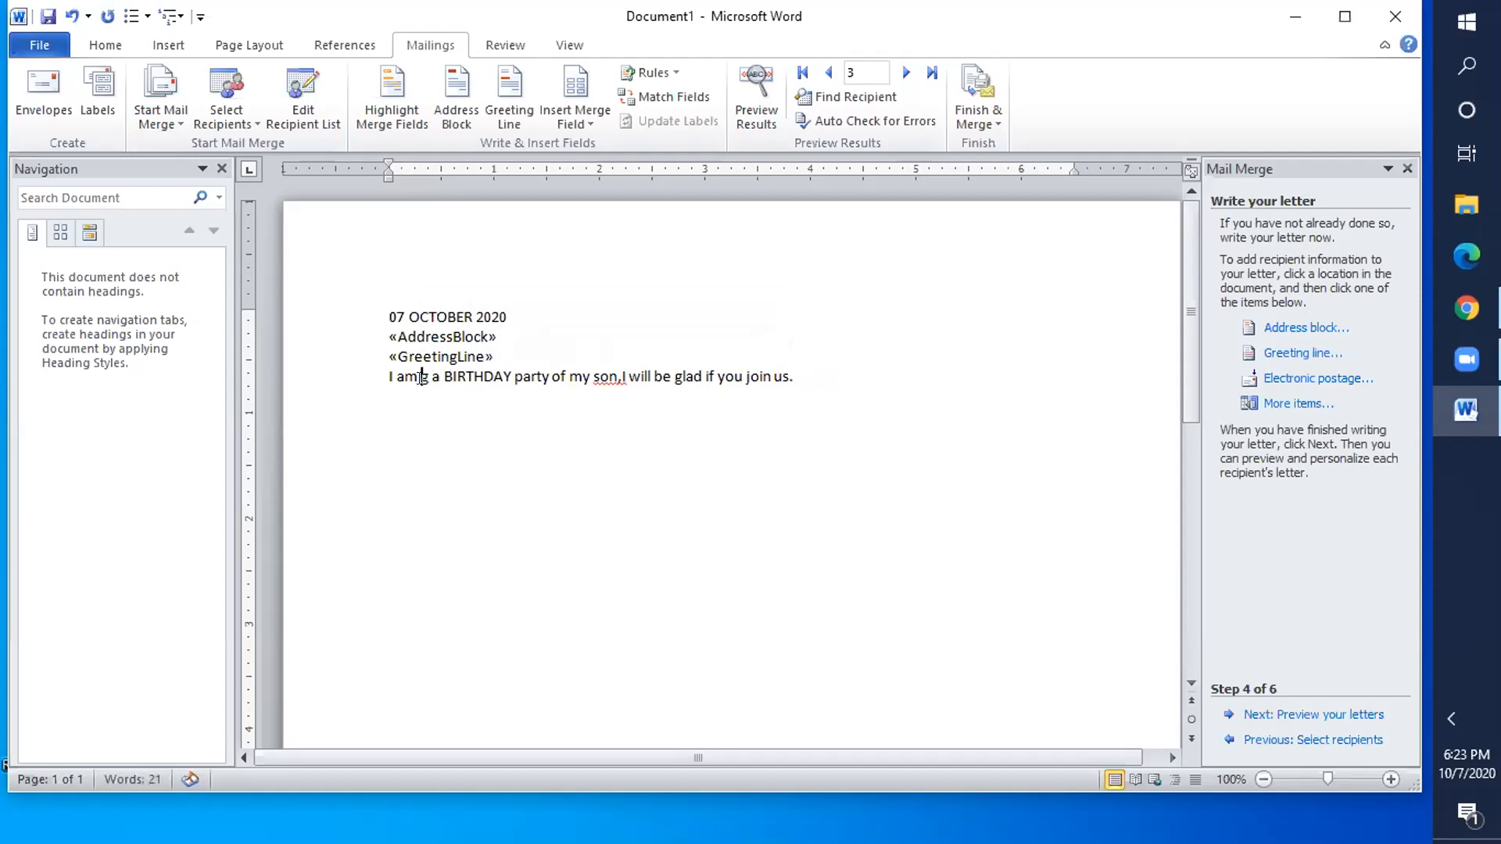
key("Delete")
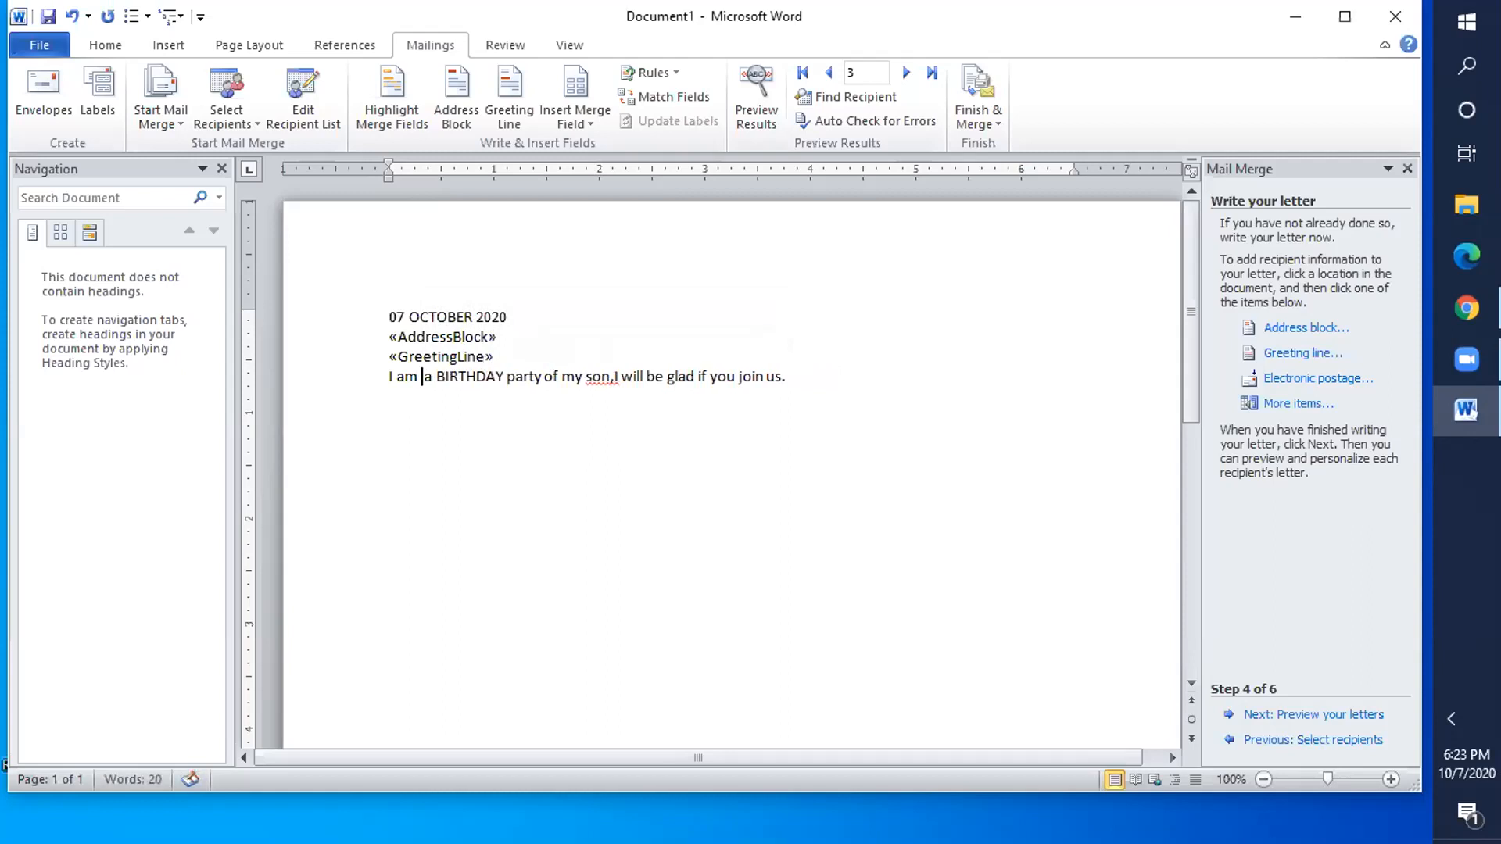
type("org ani")
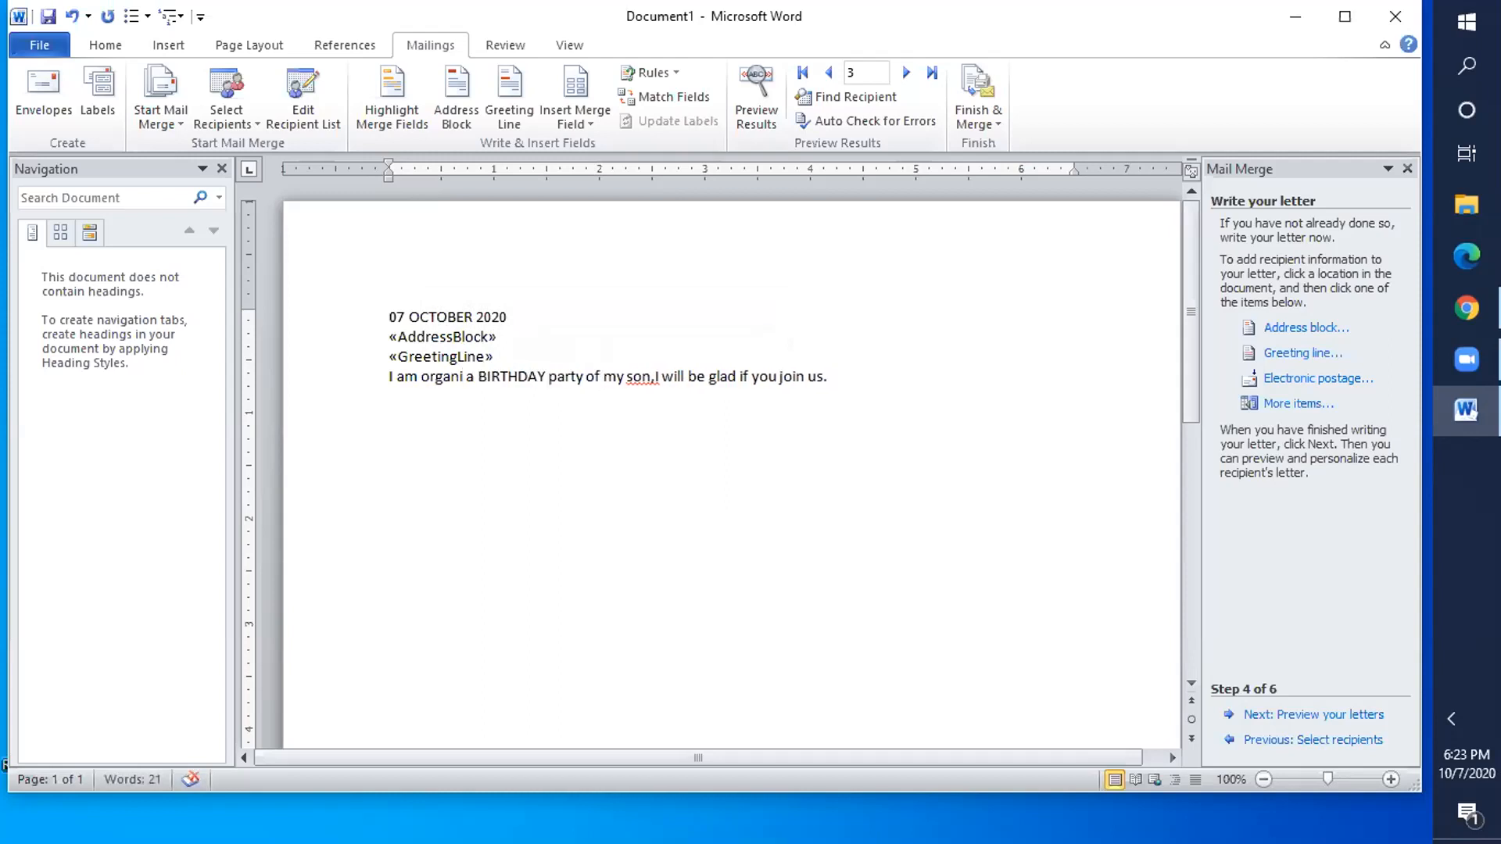
type("zing")
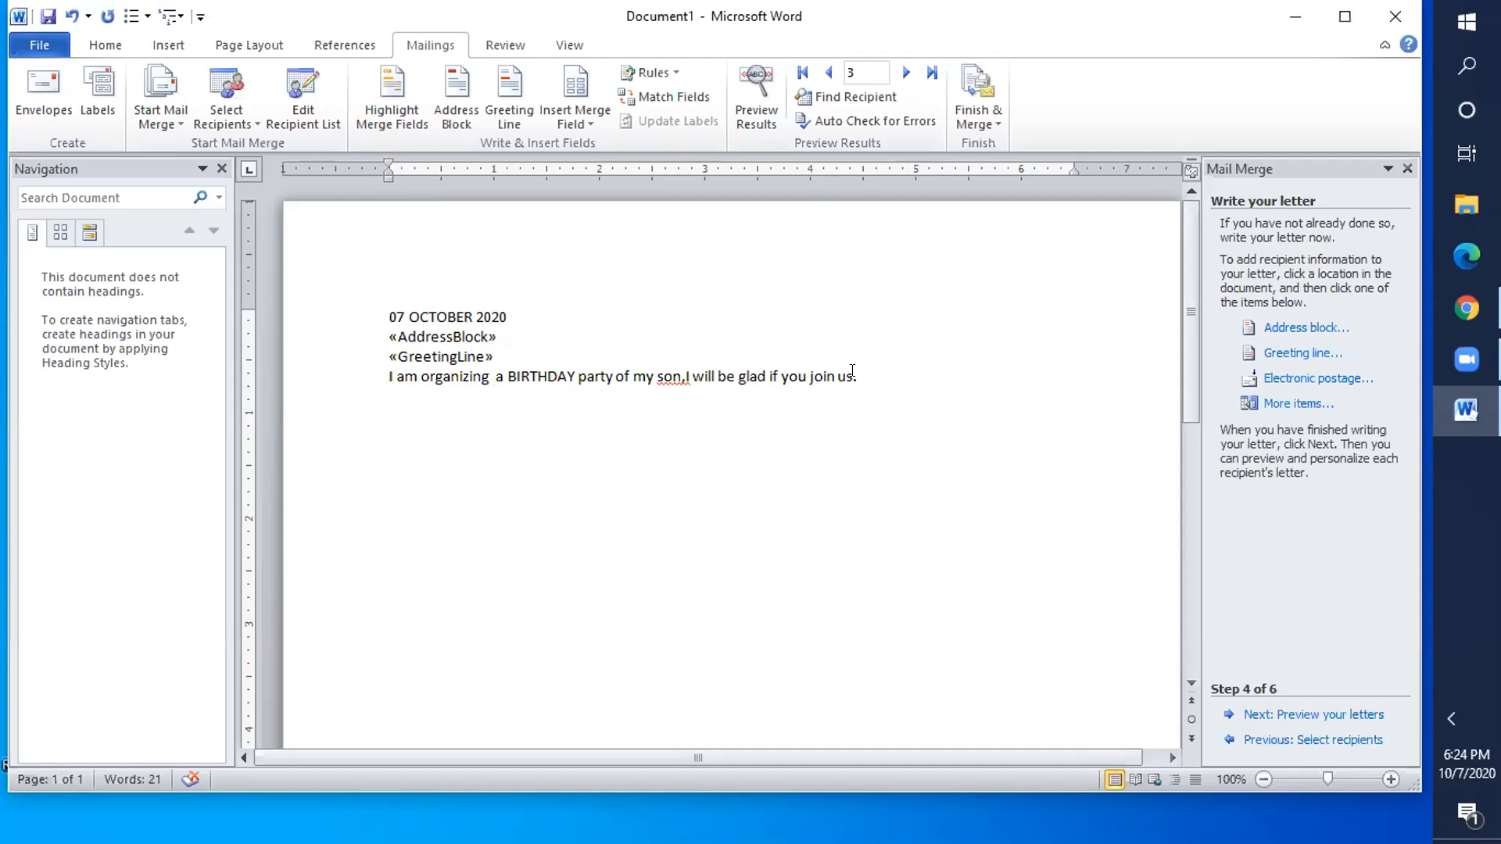
key("Return")
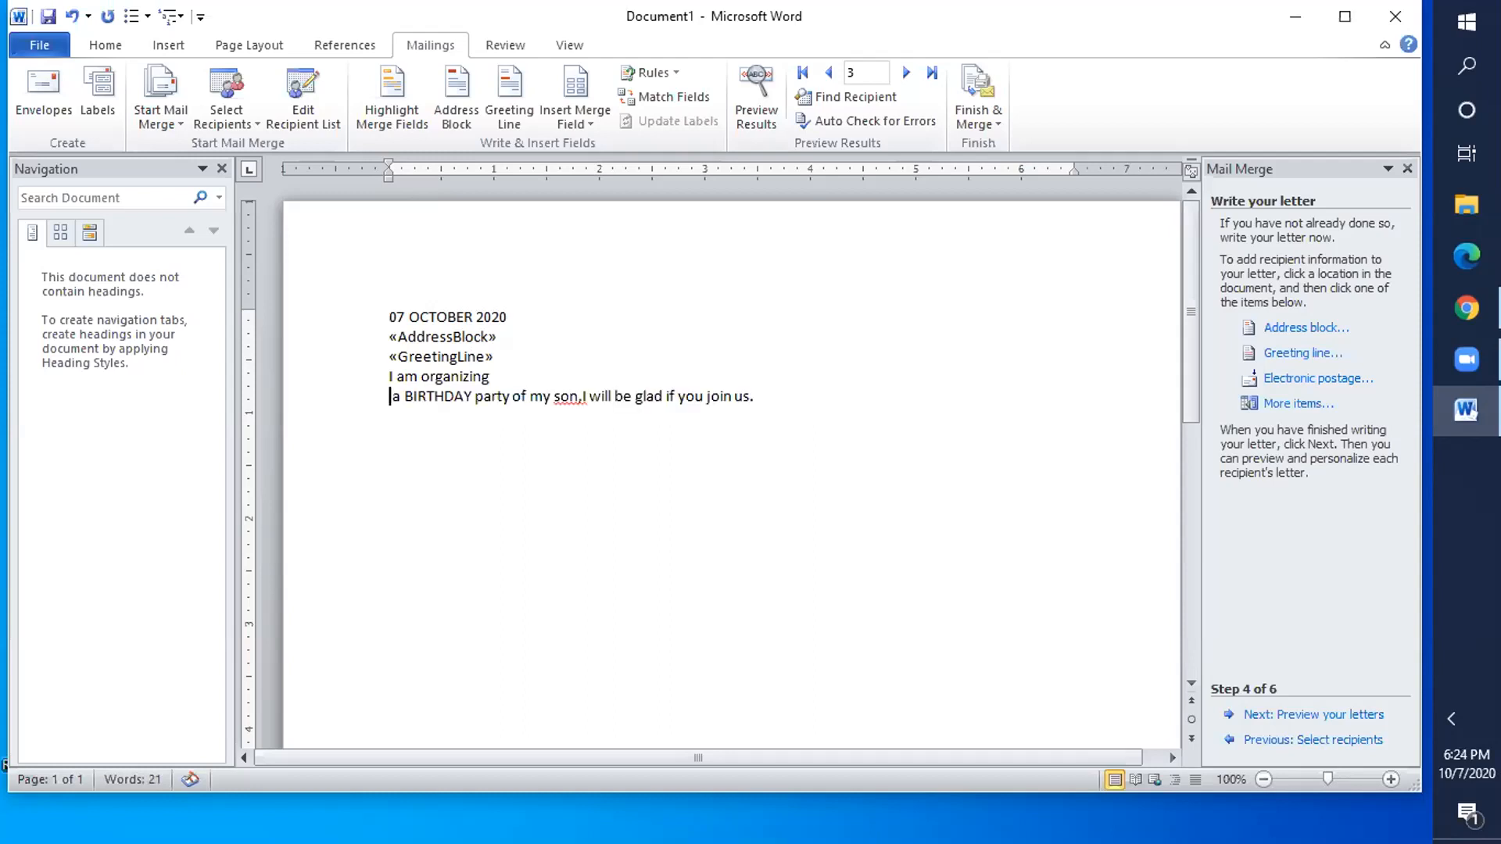
key("BackSpace")
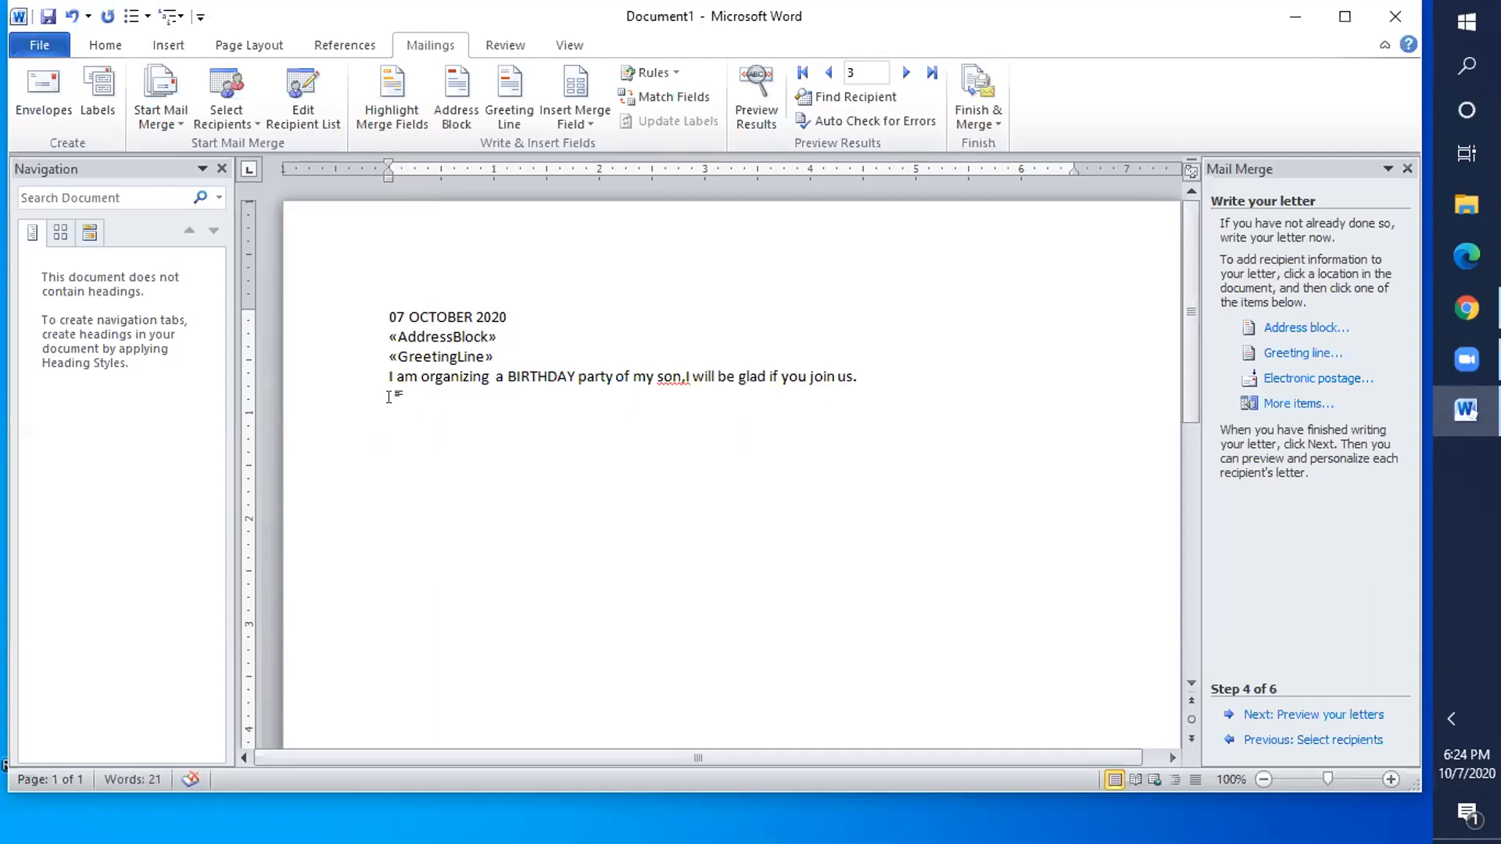
- Add a 'Thank you.' line below the invitation sentence, followed by an empty line
left_click(858, 378)
key("Return")
type("thank you.")
key("Return")
left_click(1294, 714)
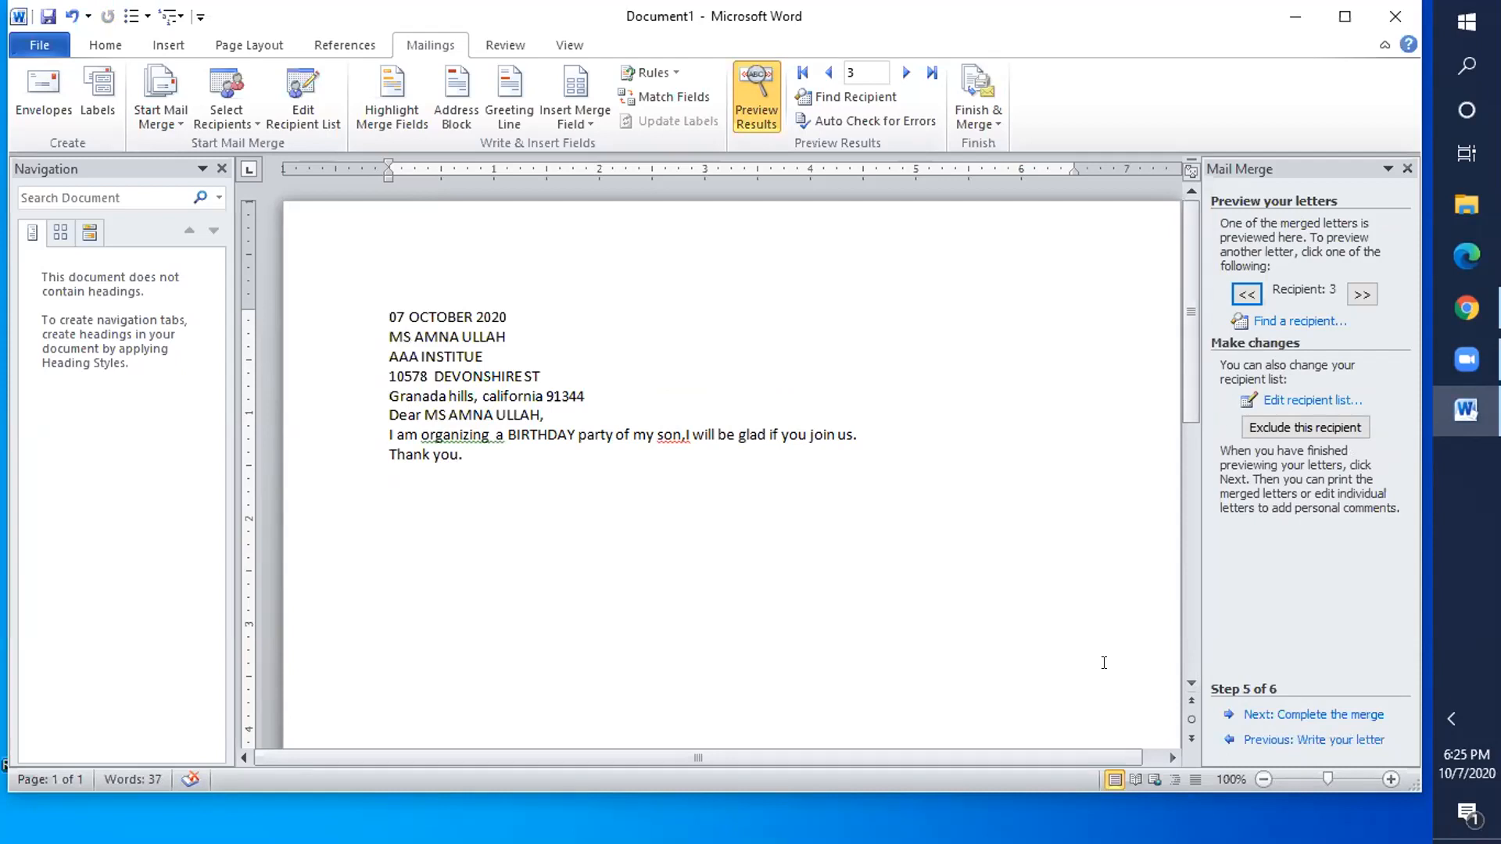
left_click(1310, 740)
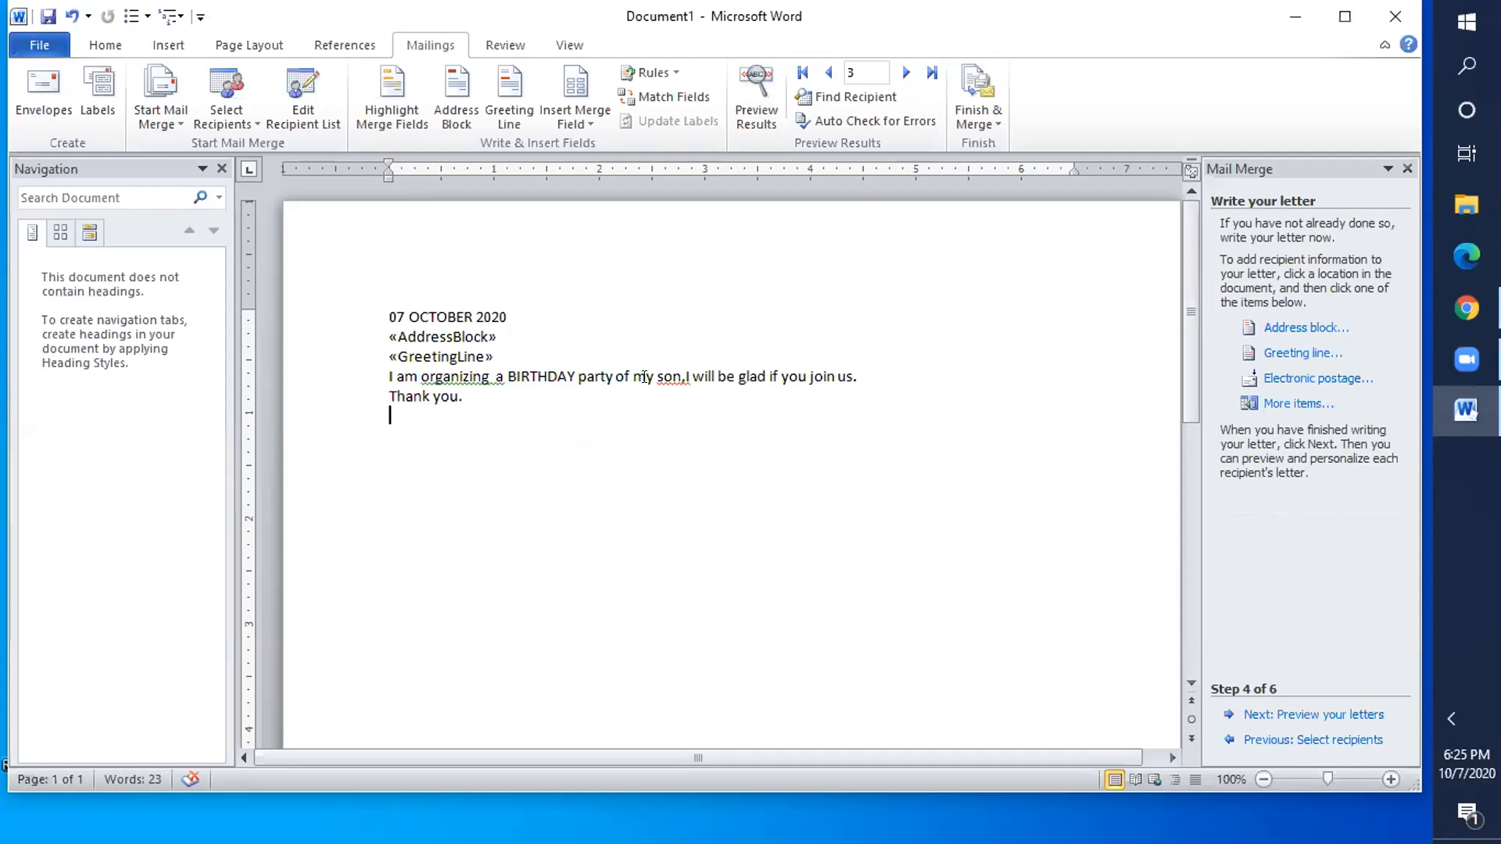
- Add blank lines after «AddressBlock» and before 'Thank you.', then preview the merged letter
left_click(487, 351)
key("Return")
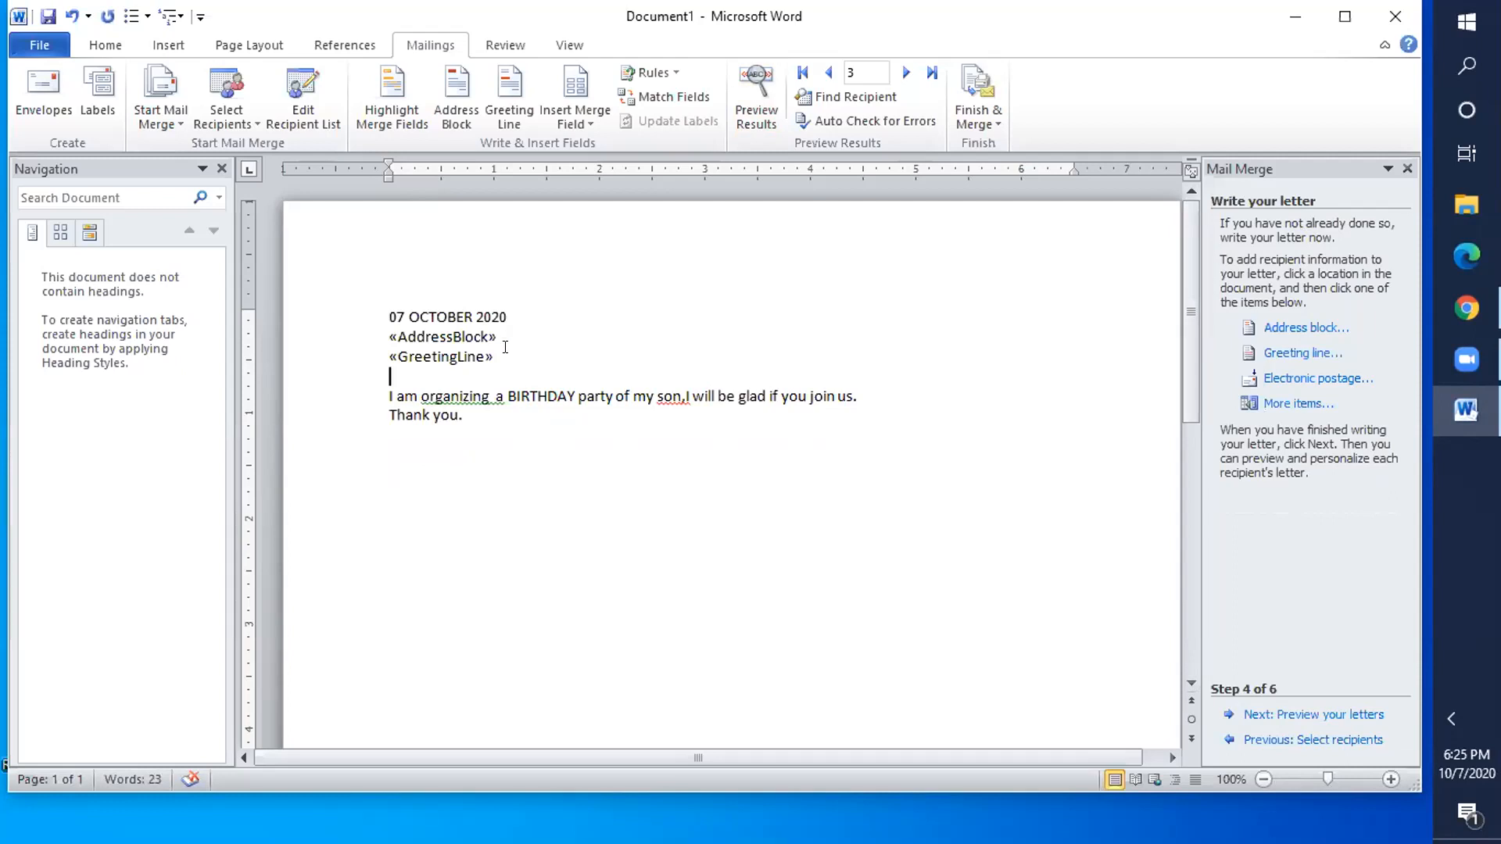
key("BackSpace")
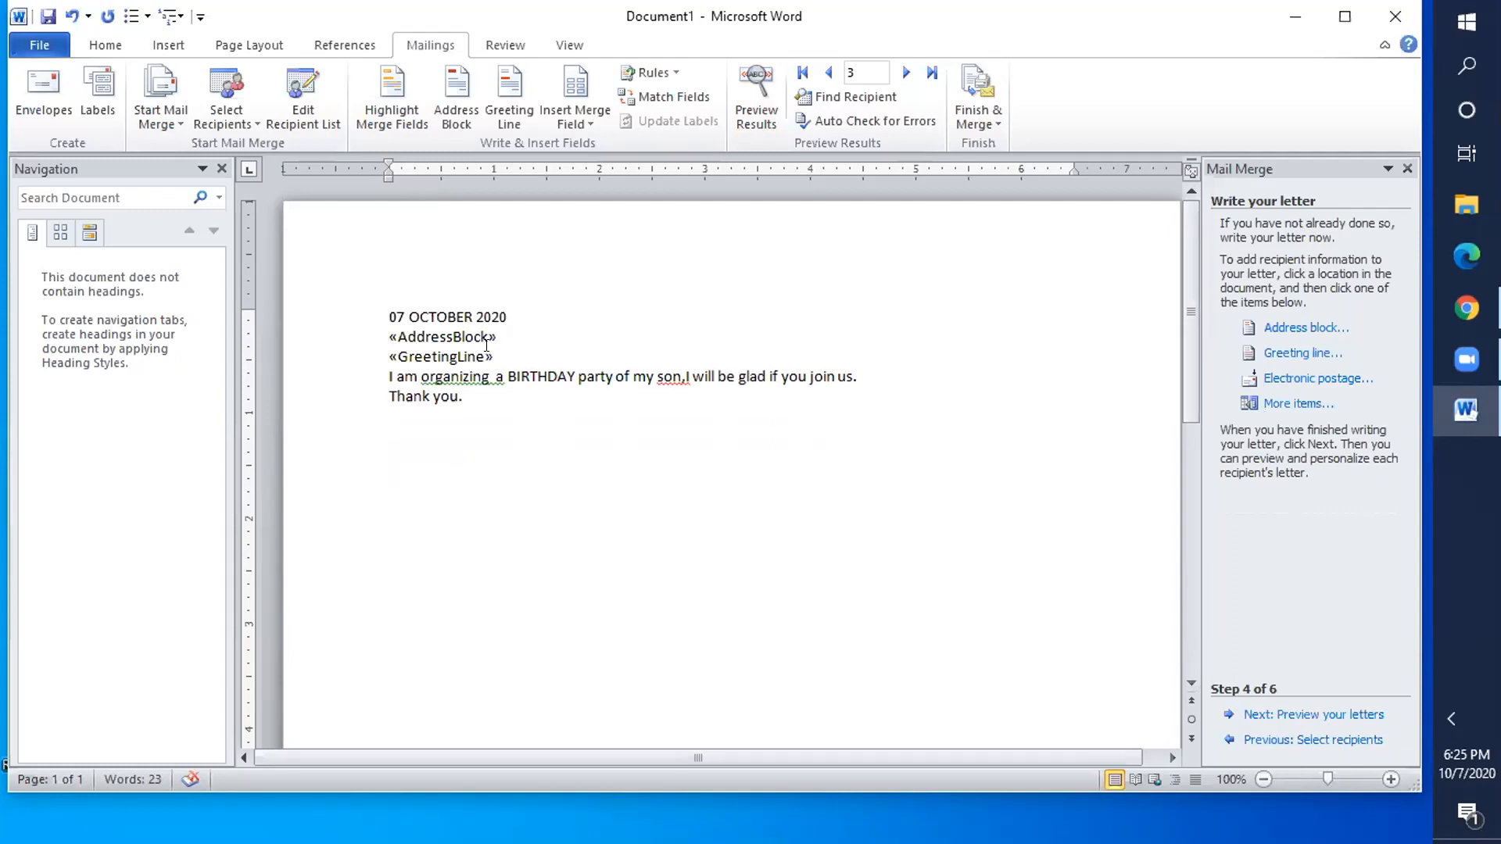
left_click(490, 328)
key("Return")
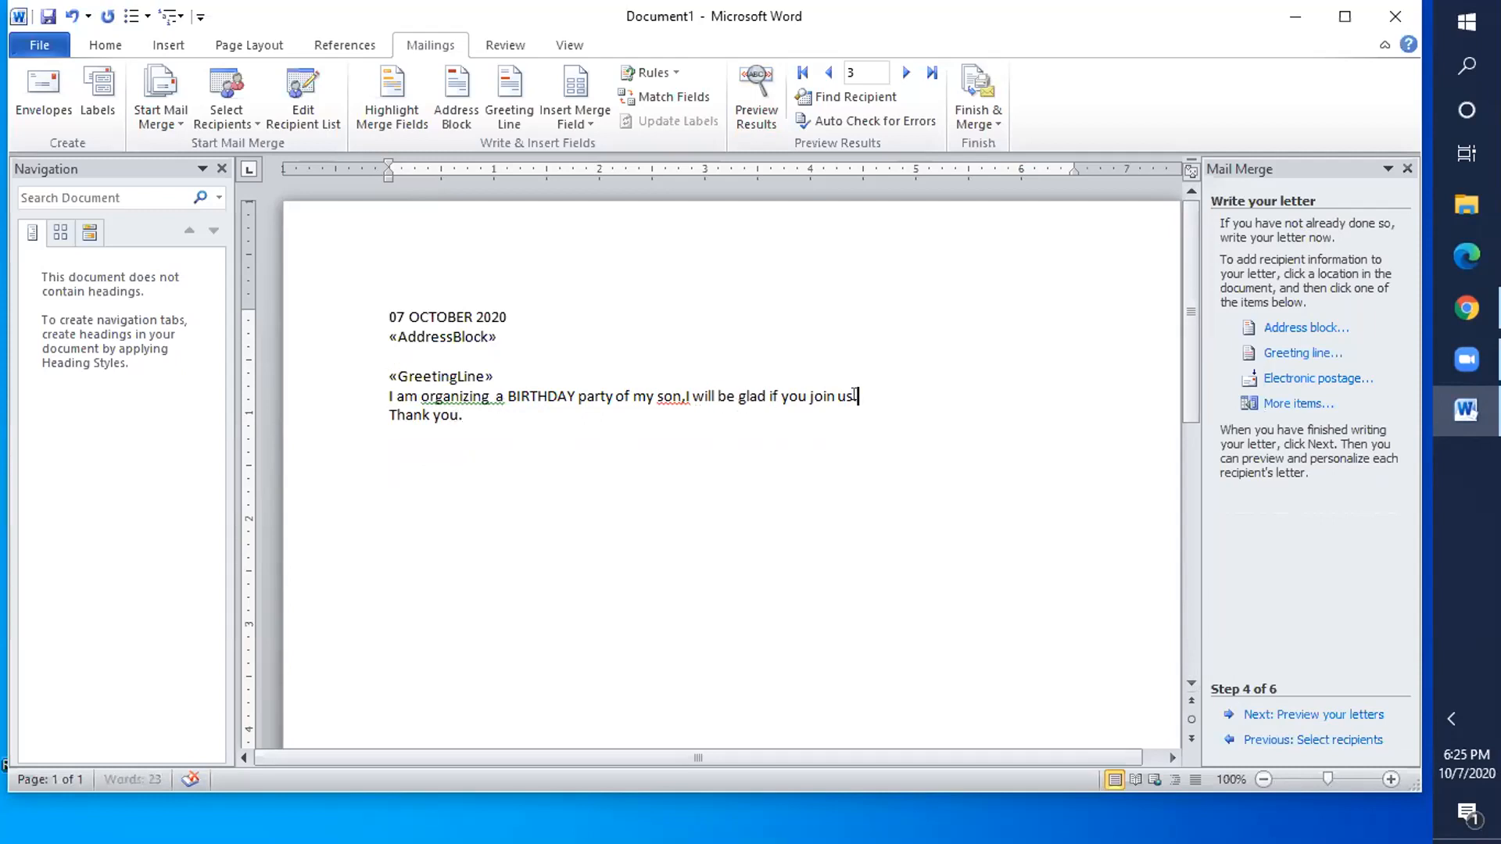
key("Return")
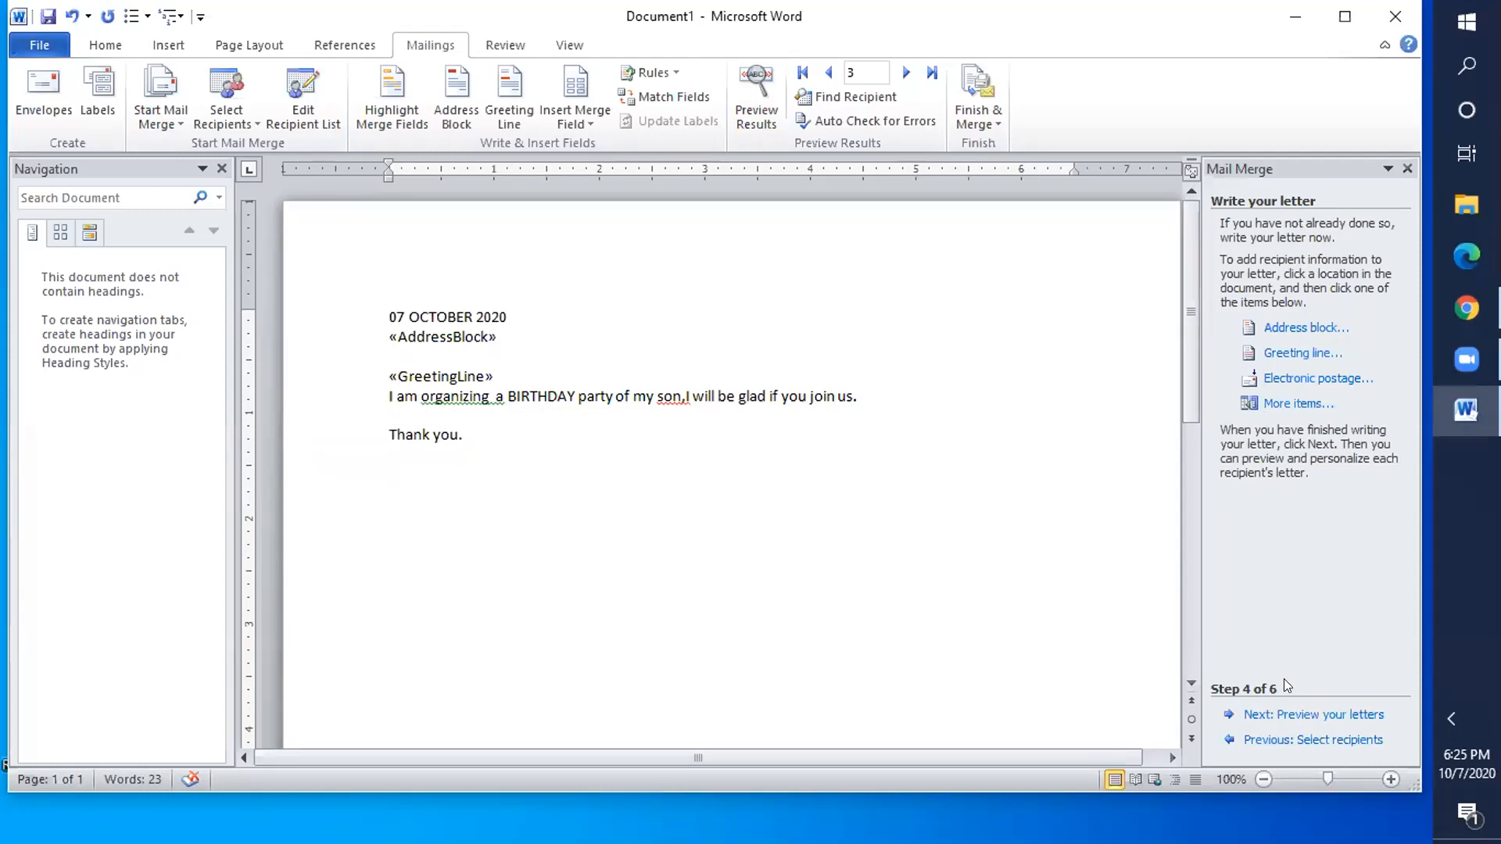
left_click(1292, 713)
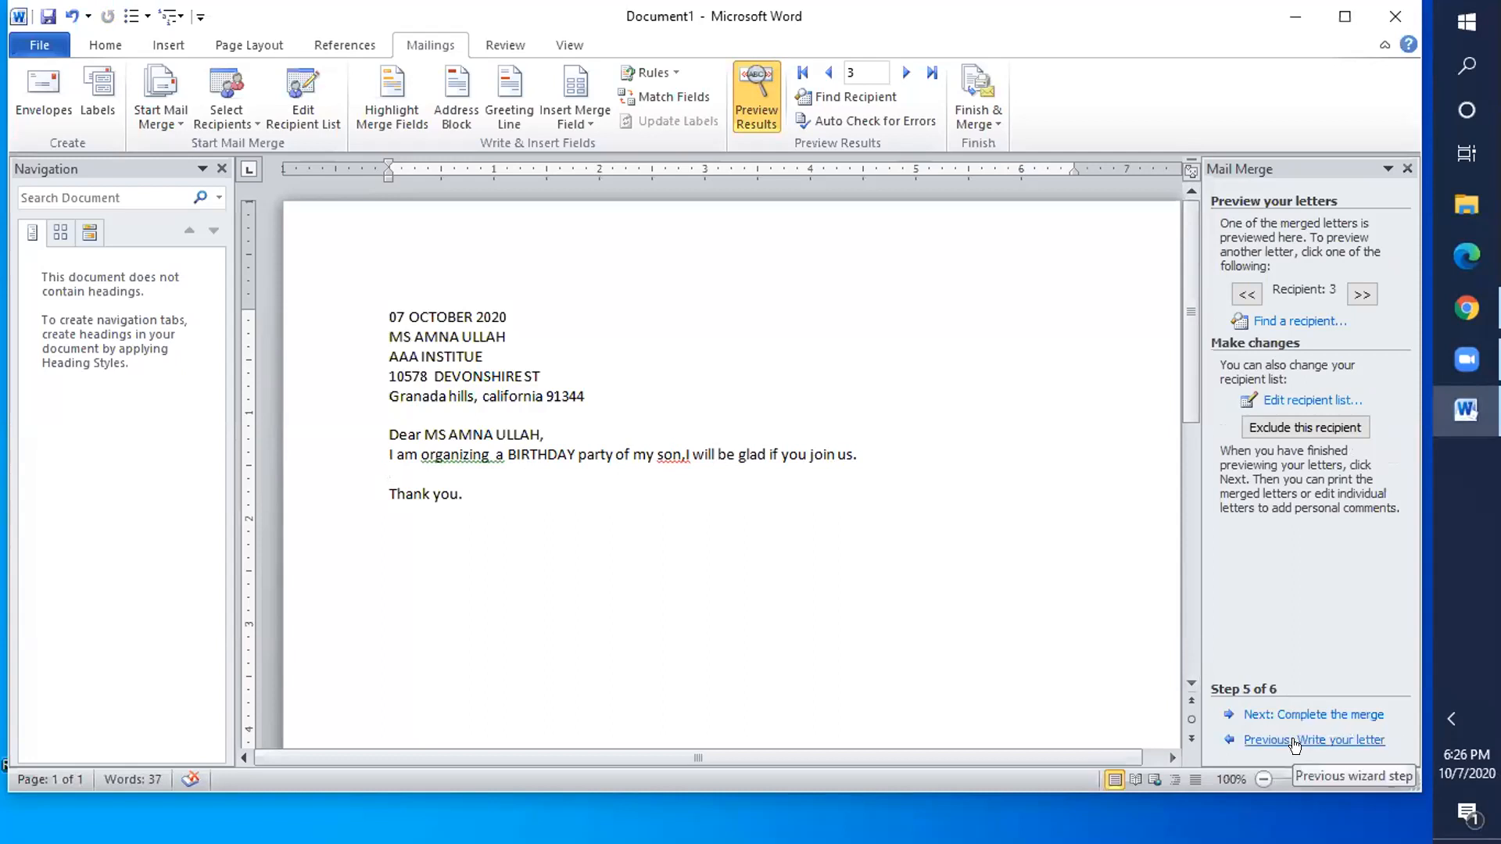
- Back in the letter template, add a blank line after the date and preview recipient 3's letter again
left_click(1295, 741)
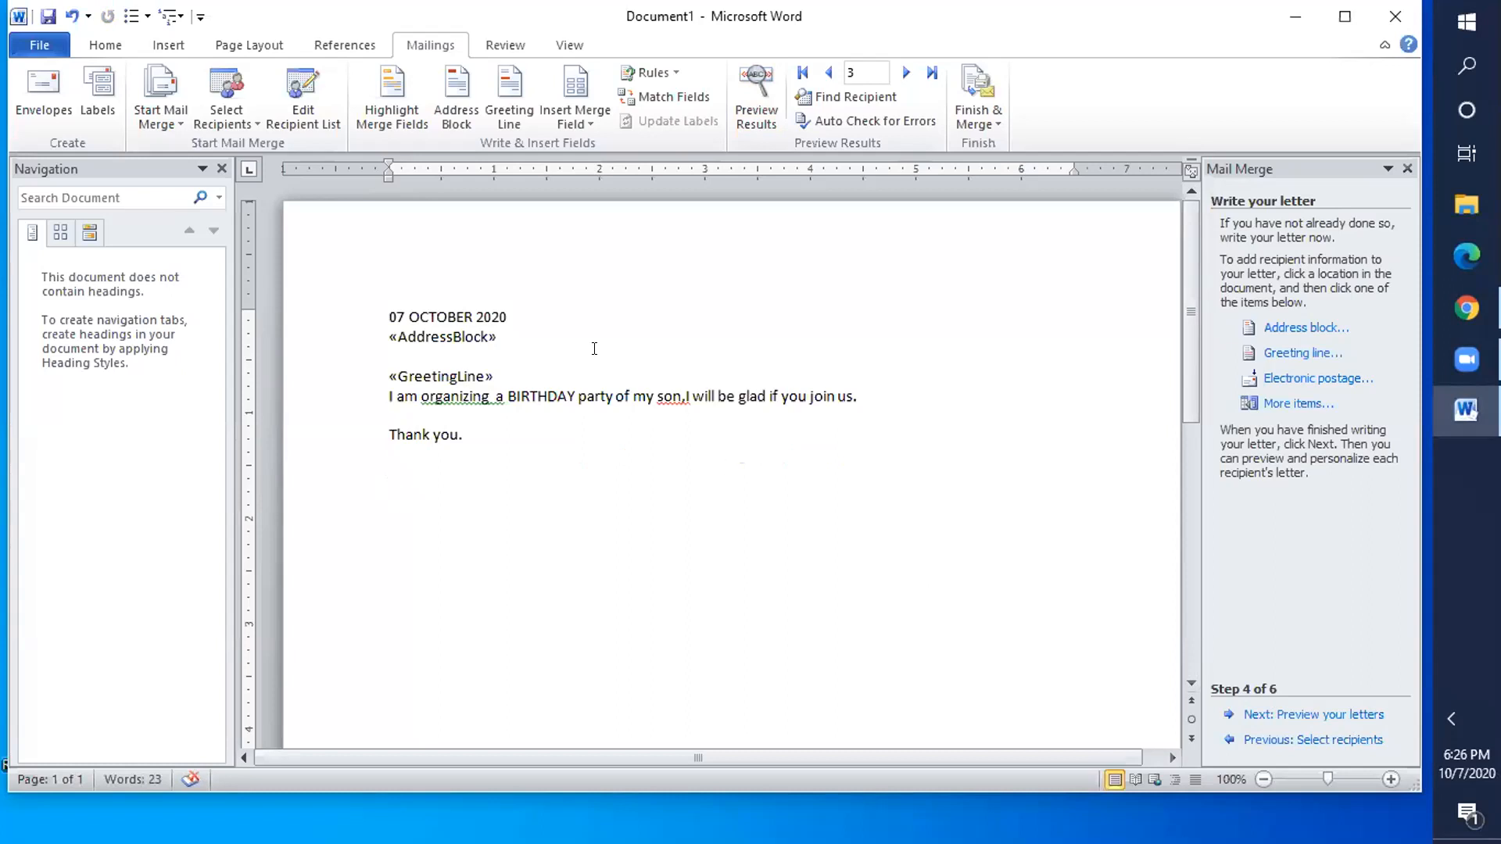
left_click(506, 316)
key("Return")
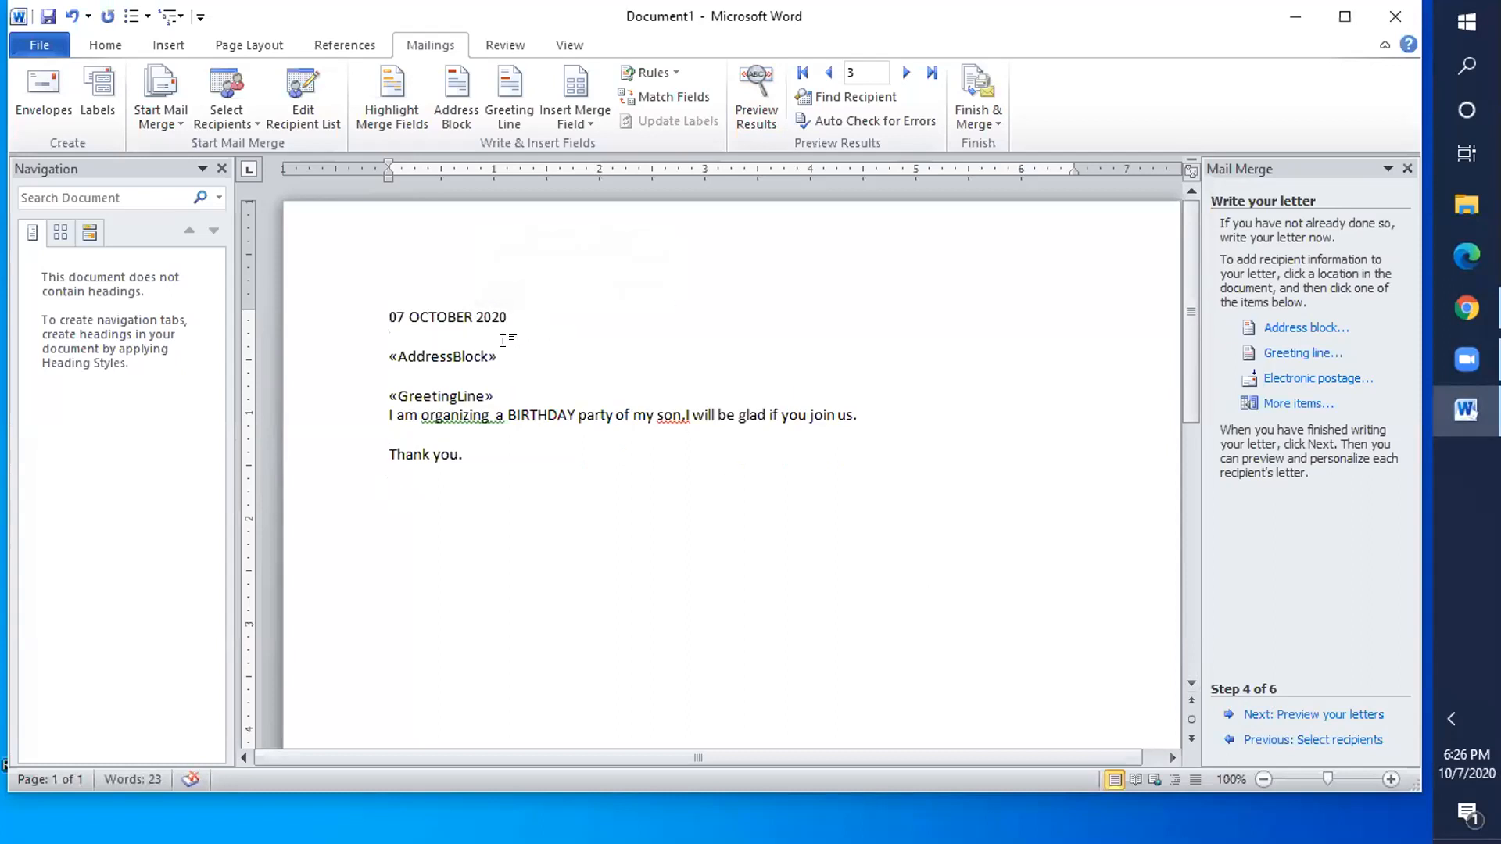
left_click(491, 350)
left_click(1327, 714)
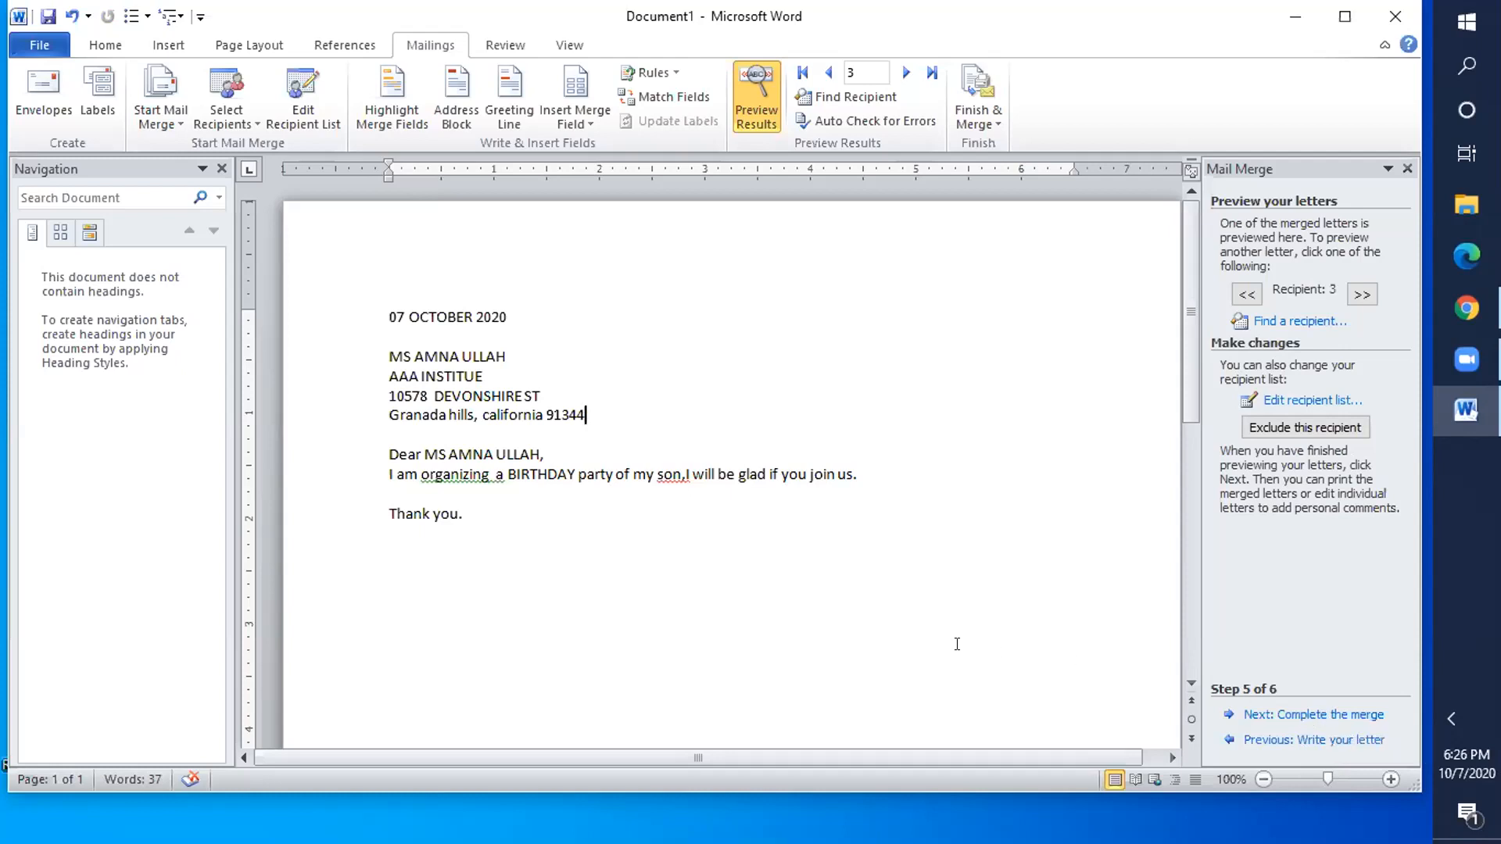
- Complete the merge with Edit individual letters for All records into a new Letters1 document
left_click(1307, 714)
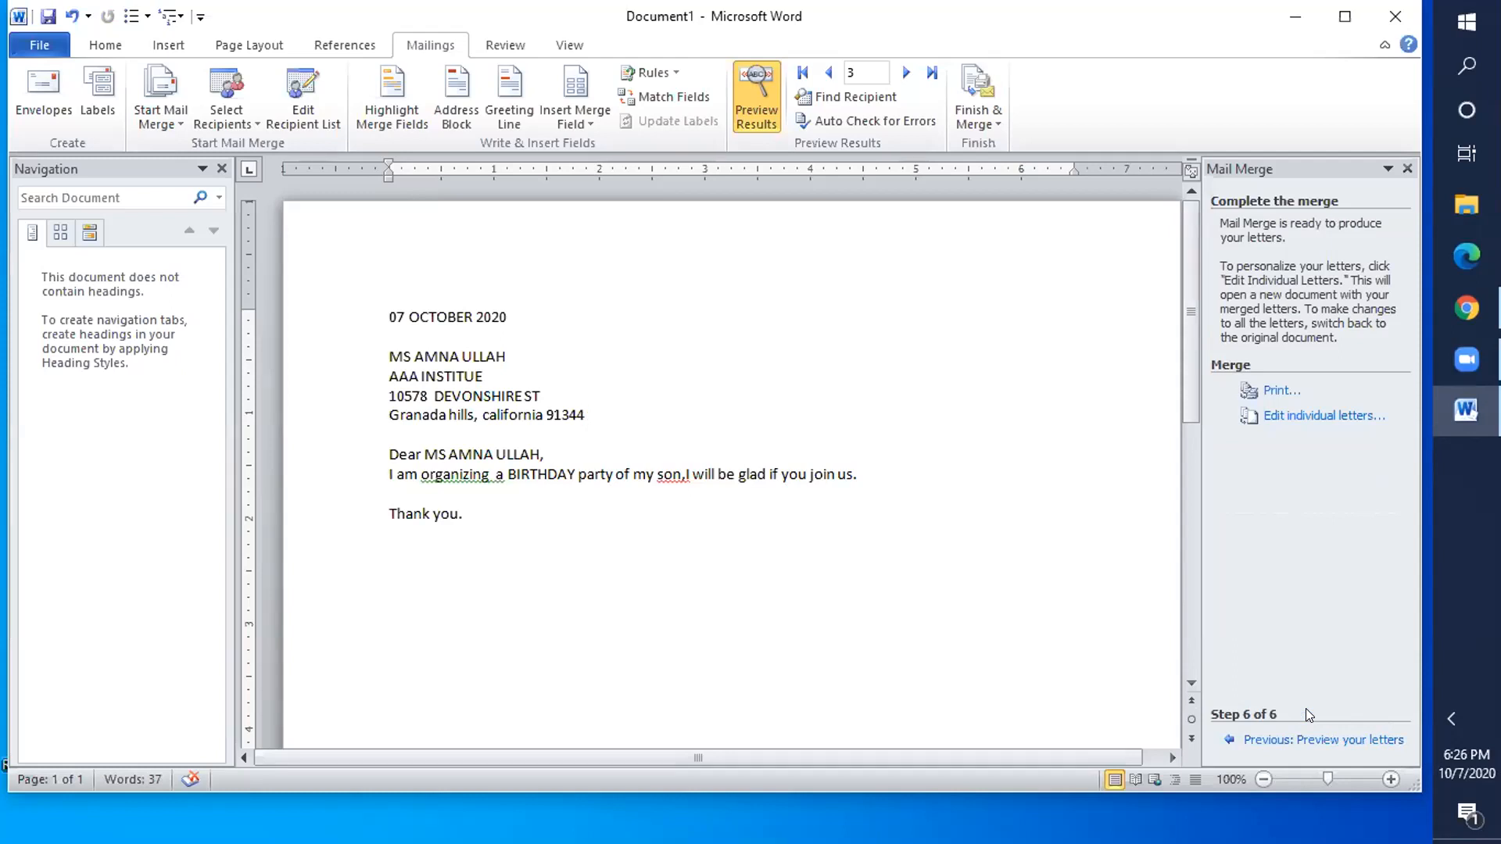
left_click(1313, 416)
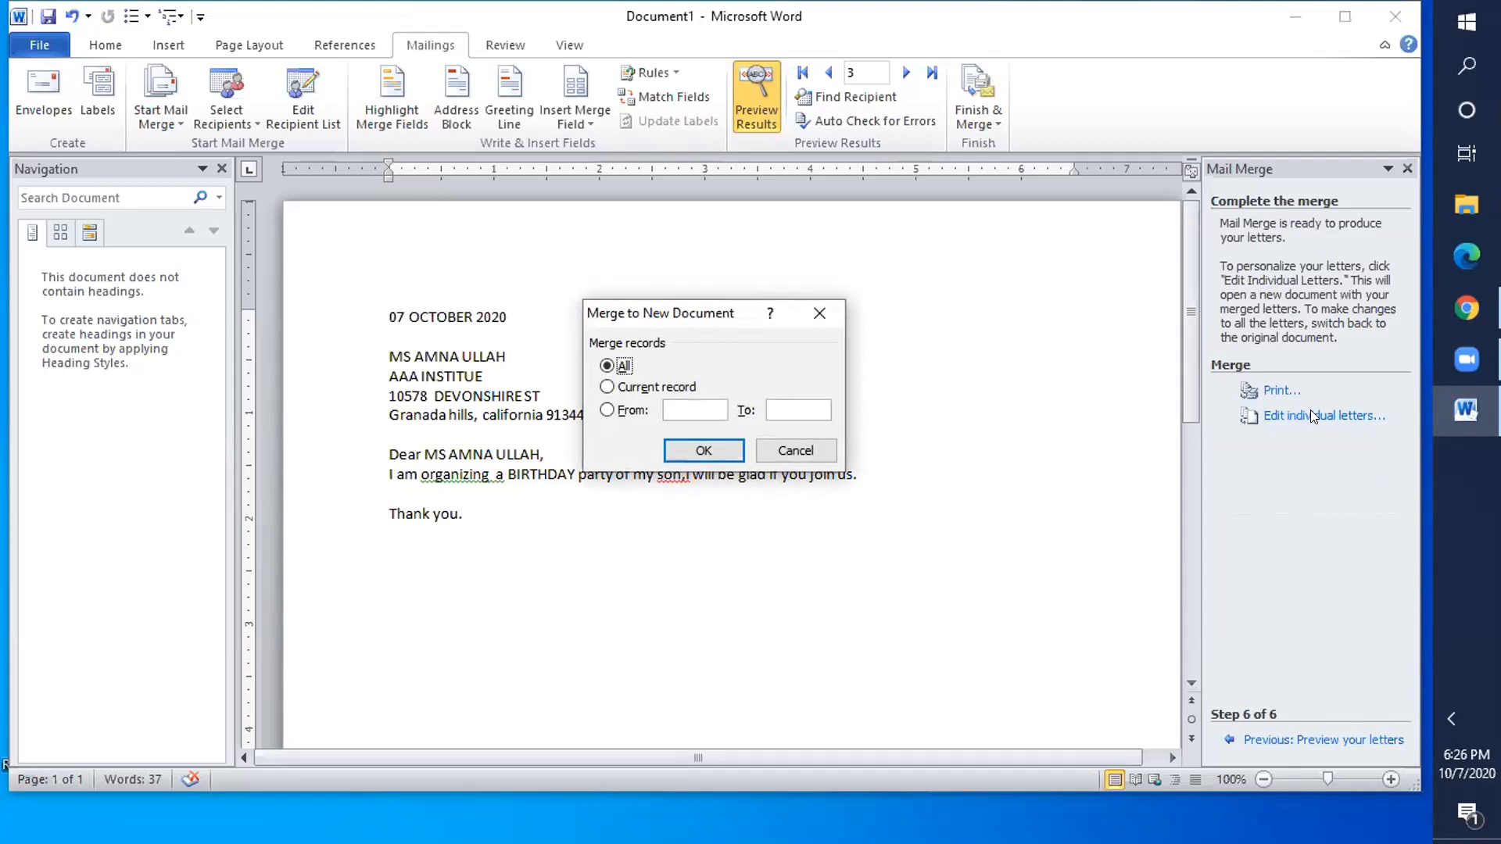
left_click(693, 448)
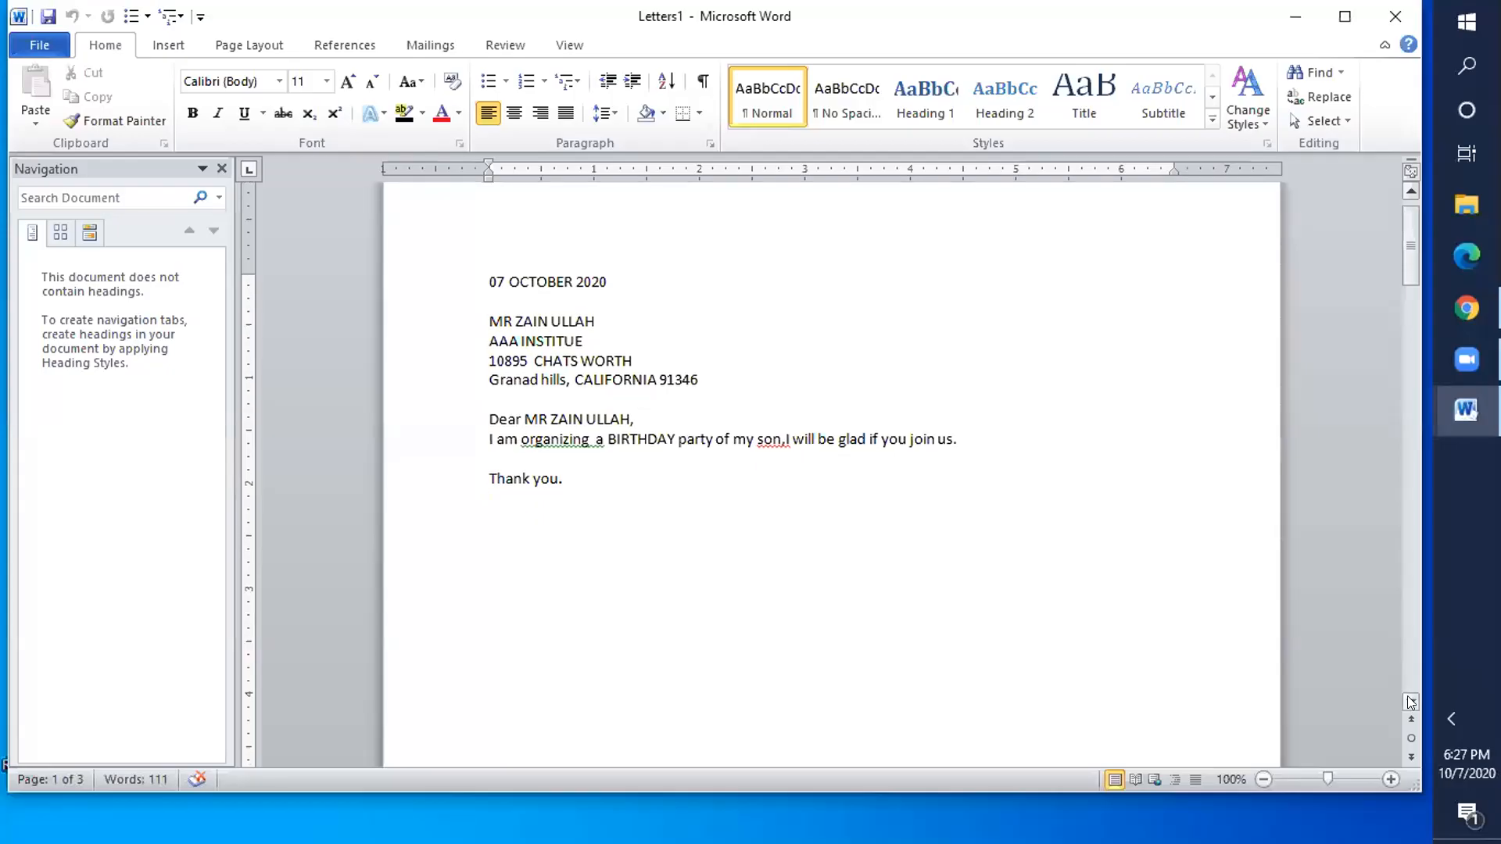
- Browse the three personalised letters in Letters1, then show its document information page
left_click(1411, 702)
key("Down")
key("Down")
key("Down")
key("Down")
key("Down")
key("Down")
key("Down")
key("Down")
key("Down")
key("Down")
key("Down")
key("Down")
key("Down")
key("Down")
key("Down")
key("Down")
key("Down")
key("Down")
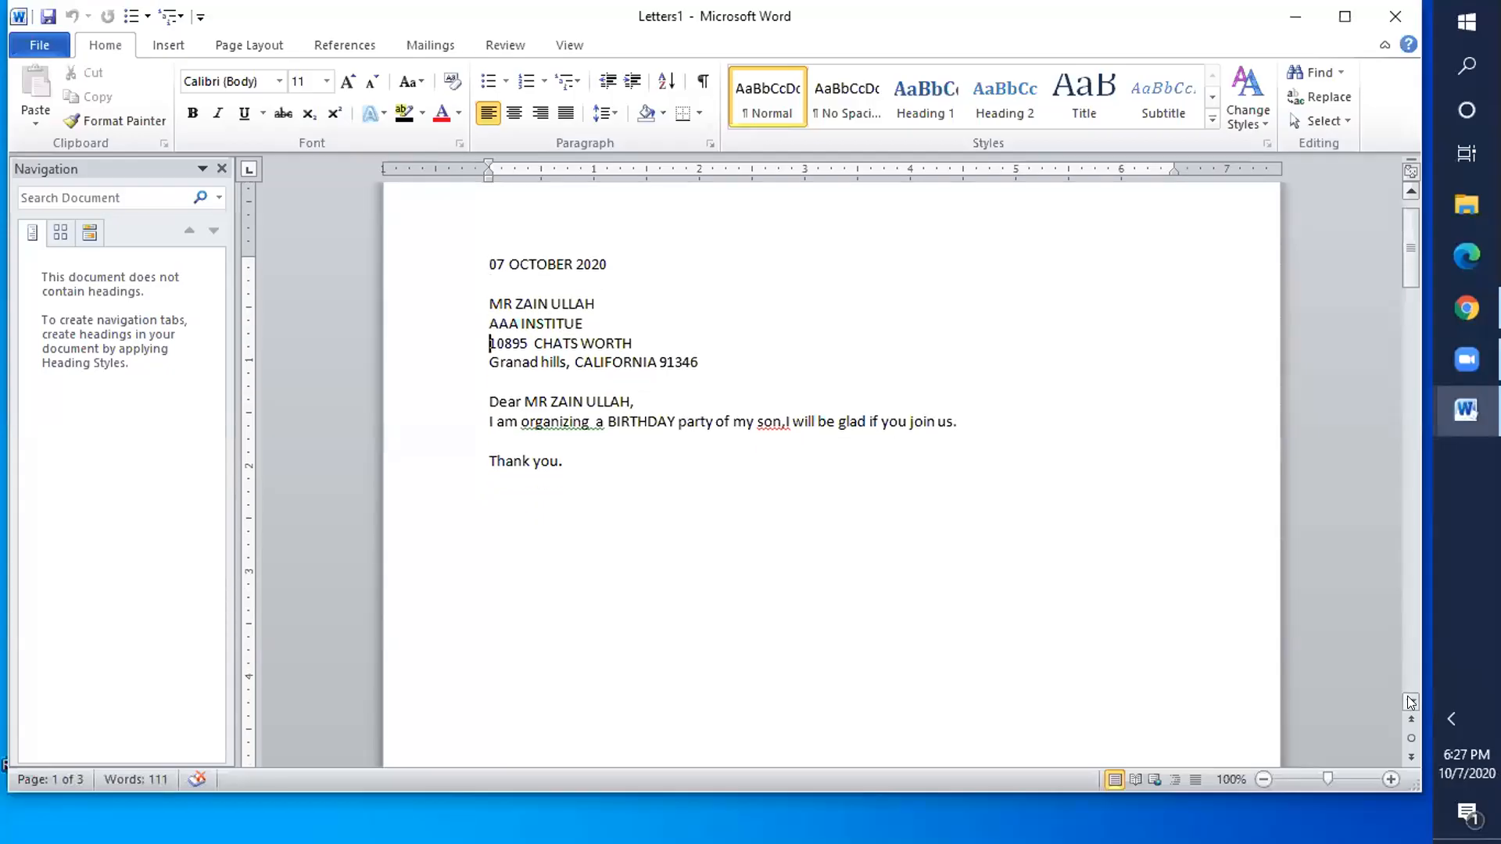
key("Down")
key("Down")
key("Down")
key("Down")
key("Down")
key("Down")
key("Down")
key("Down")
key("Down")
key("Down")
key("Down")
key("Down")
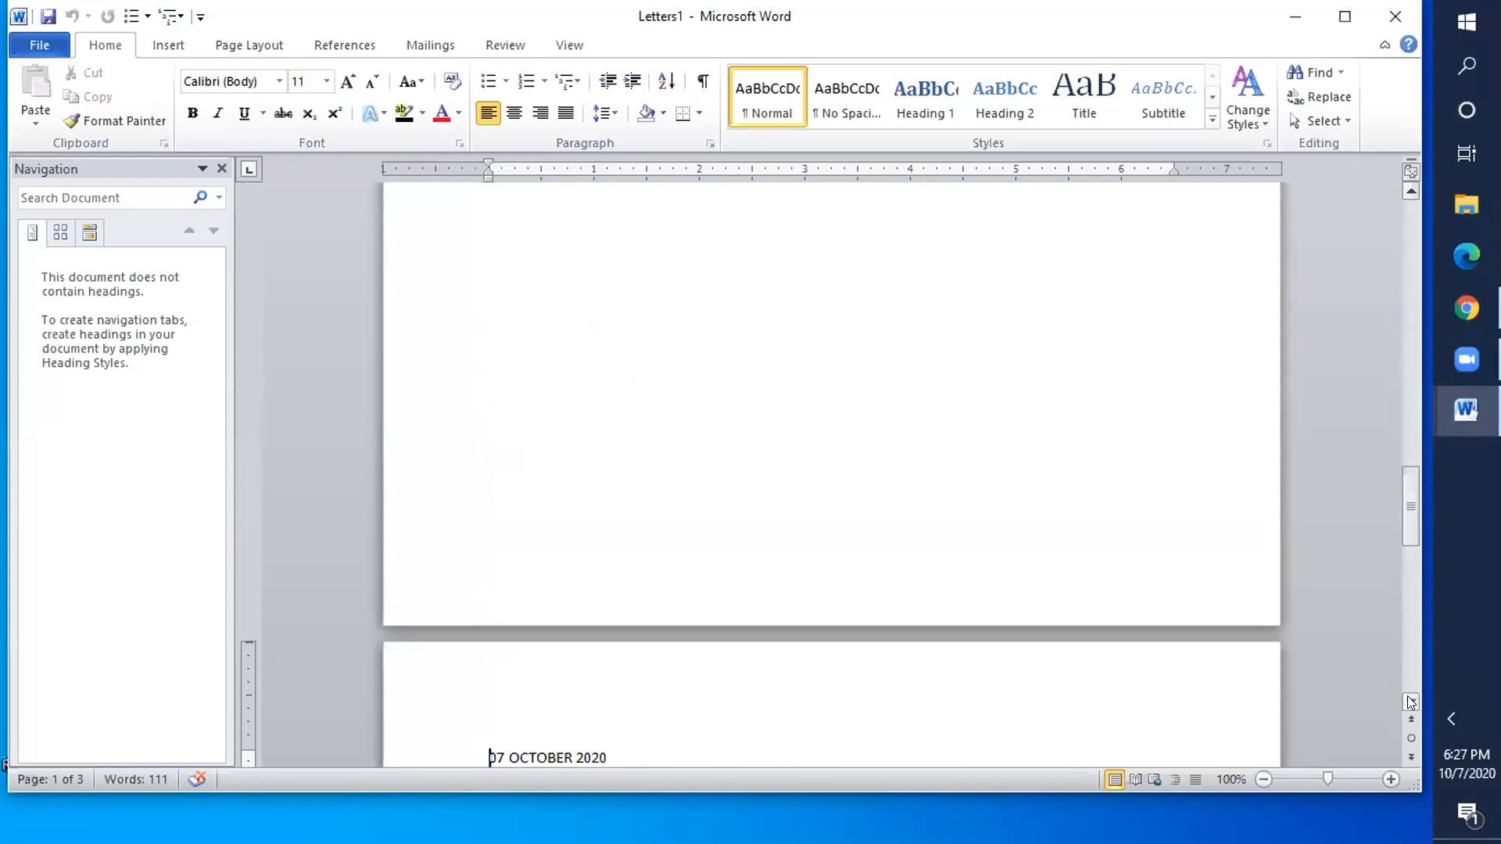
key("Down")
key("Down")
key("Down")
key("Down")
key("Down")
key("Down")
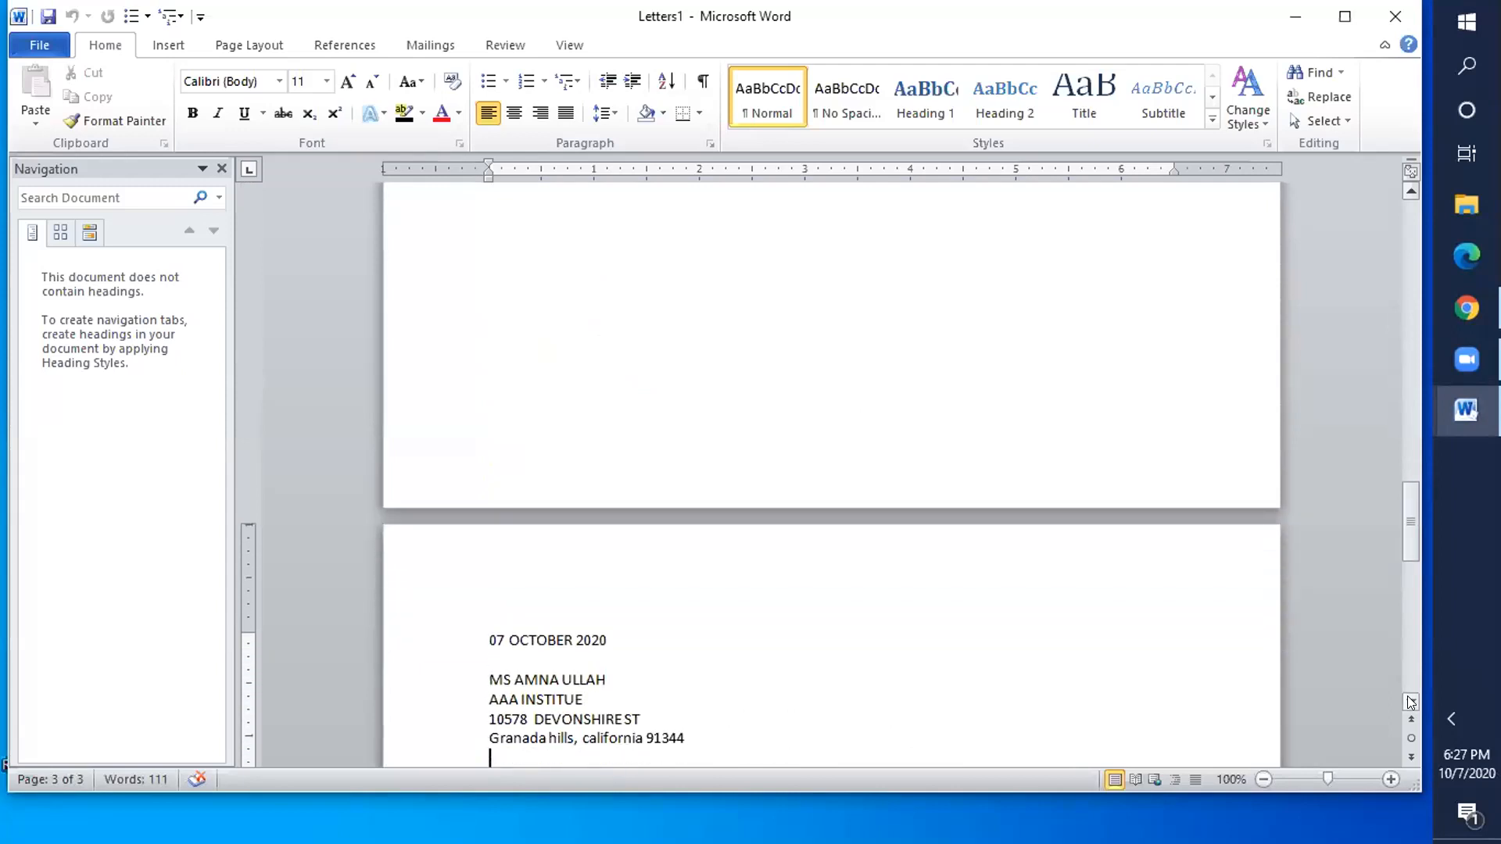
key("Down")
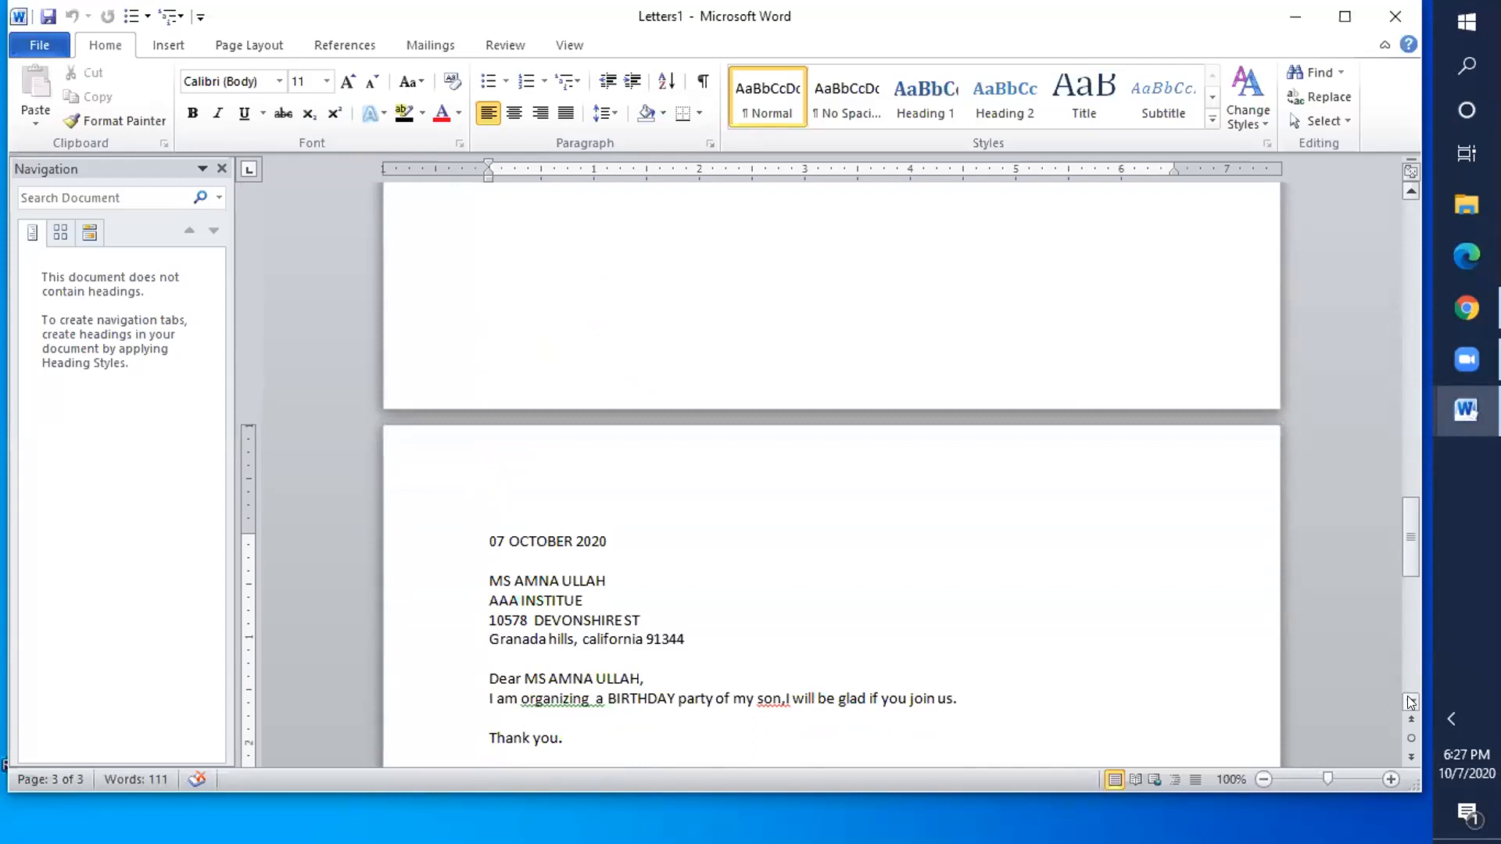
key("Up")
key("Up")
key("Up")
key("Up")
key("Up")
key("Up")
key("Up")
key("Up")
key("Up")
key("Up")
key("Up")
key("Up")
key("Up")
key("Up")
key("Up")
key("Up")
key("Up")
key("Up")
key("Up")
key("Up")
key("Up")
key("Up")
key("Up")
key("Up")
key("Up")
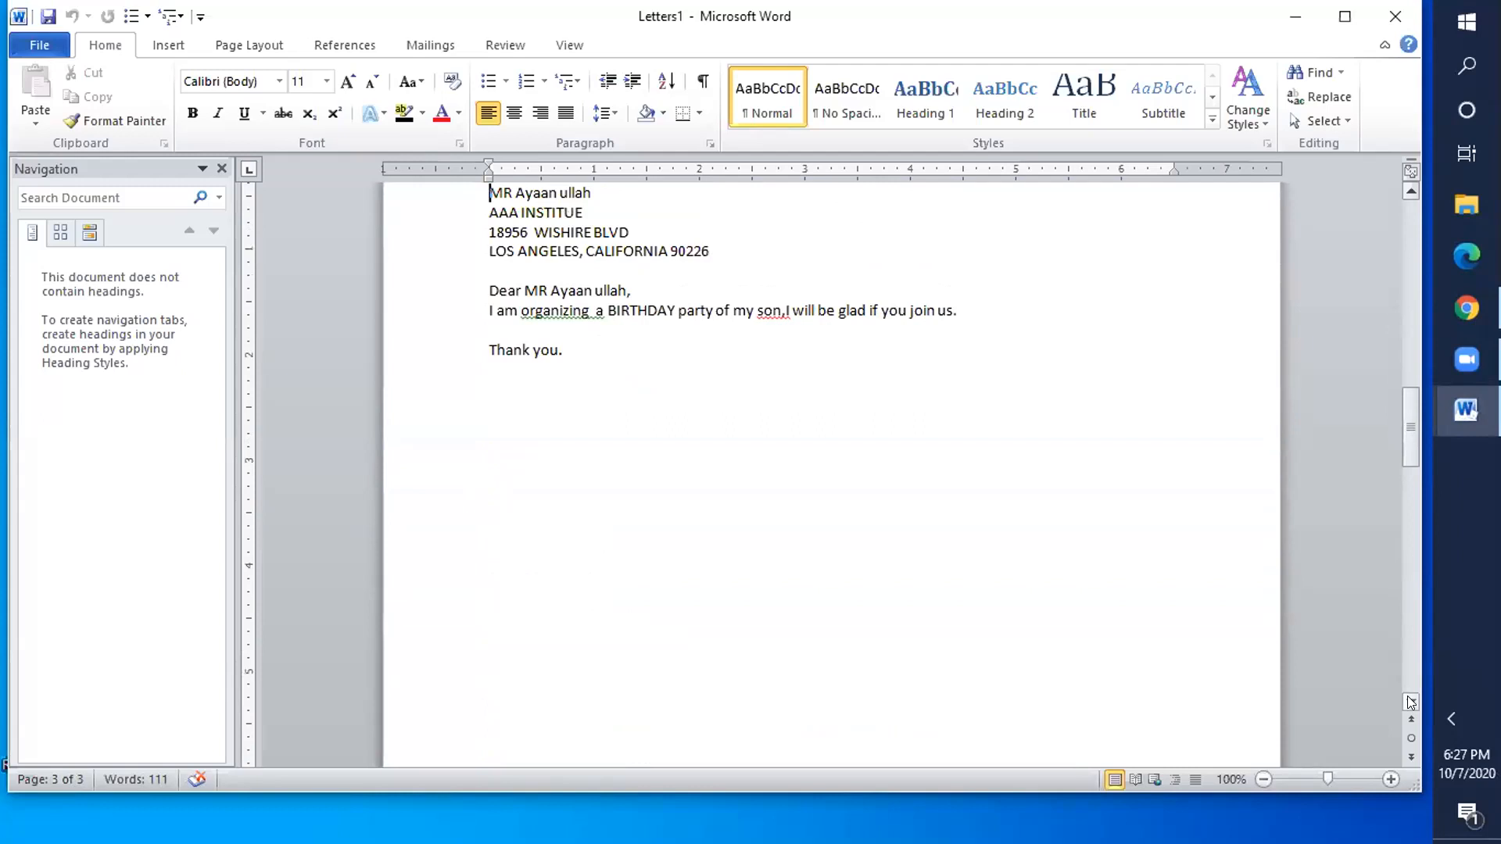
key("Up")
key("Up")
key("Up")
key("Up")
key("Up")
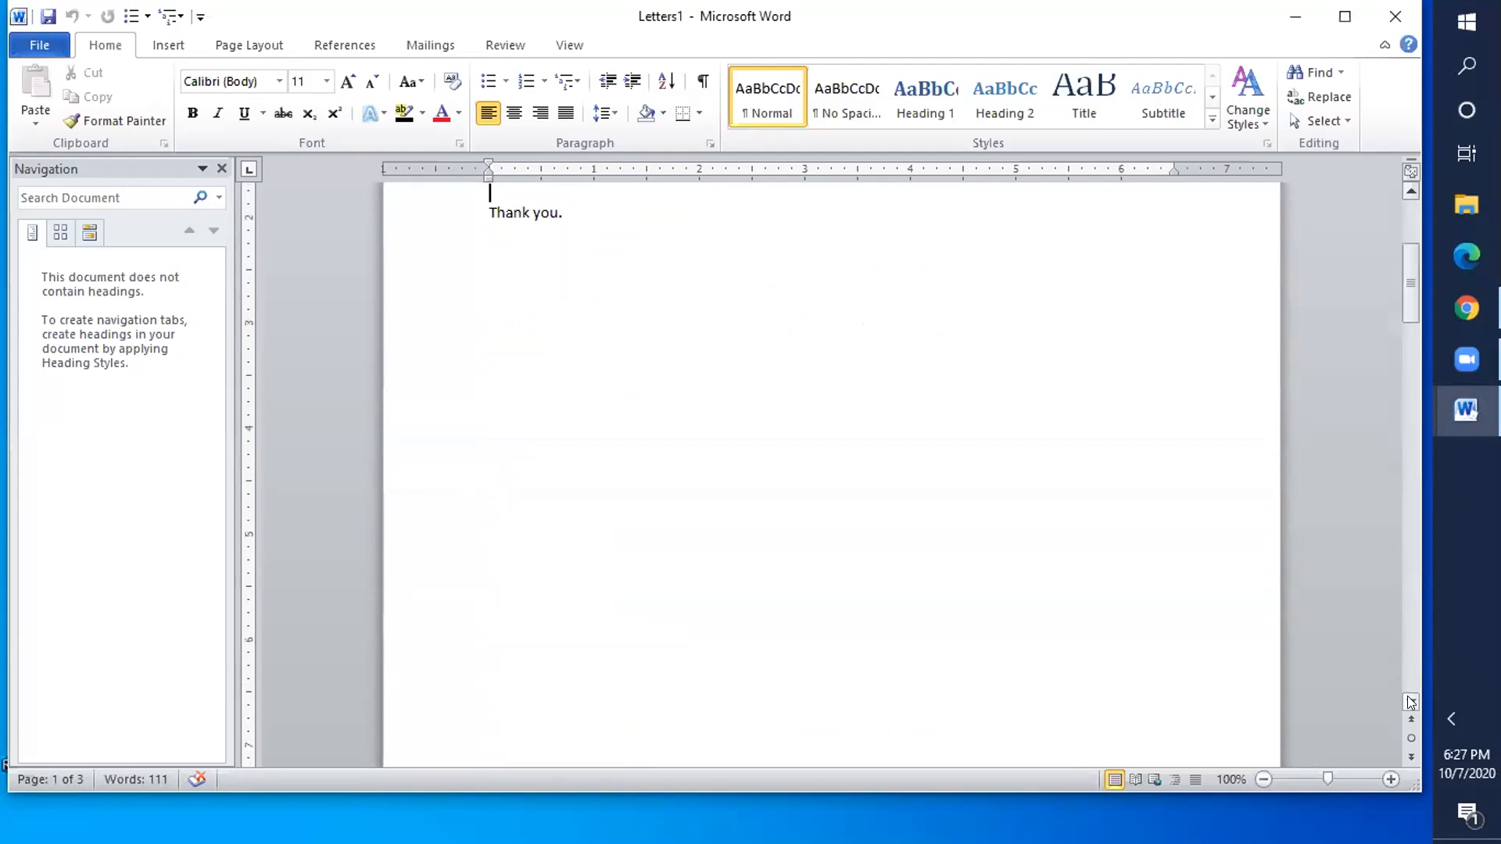
key("Up")
key("Up")
key("Up")
key("Up")
key("Up")
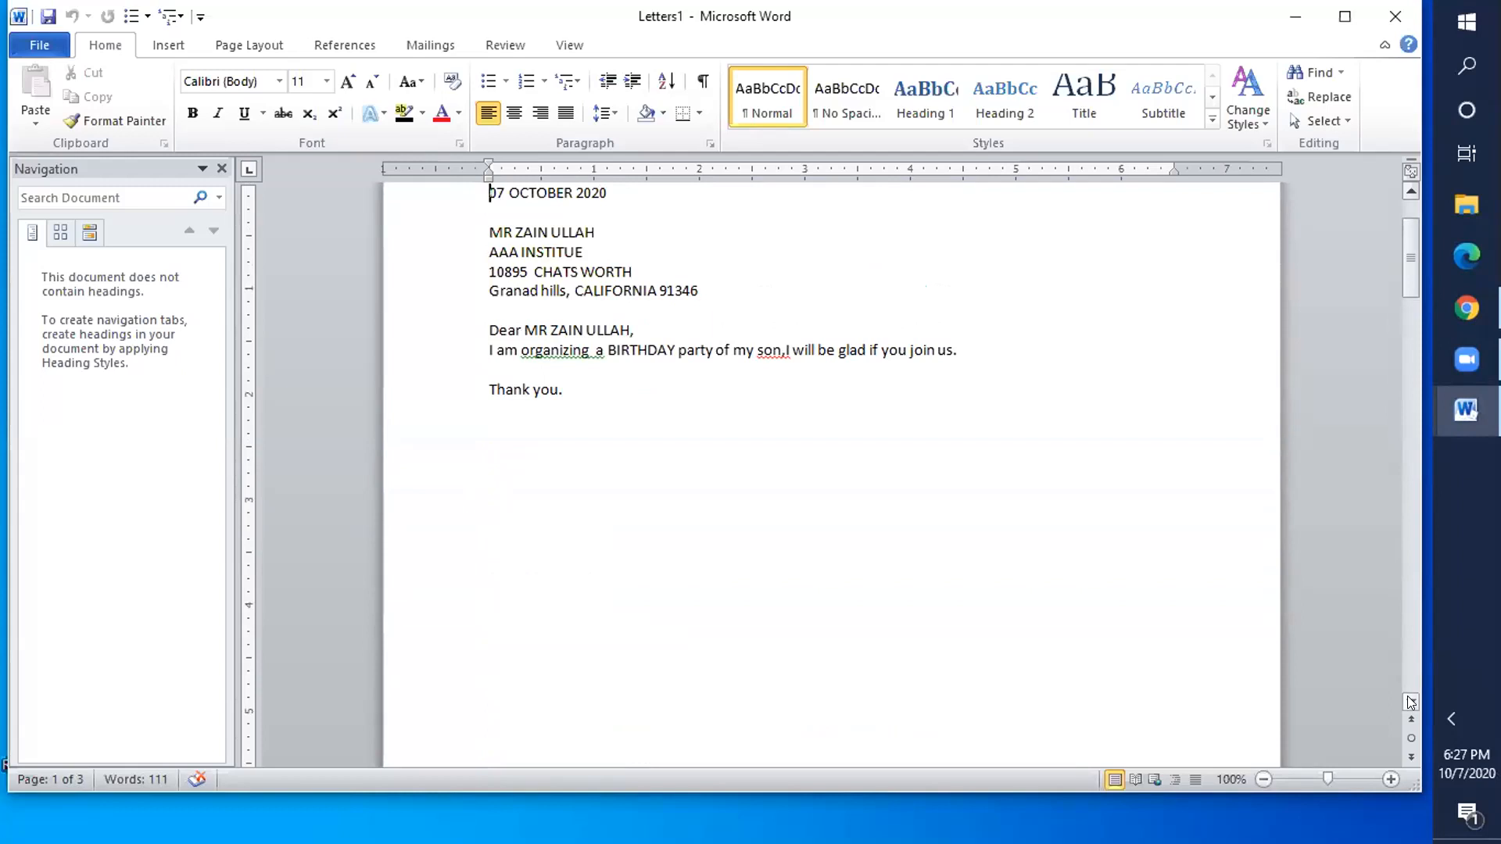
left_click(1335, 583)
left_click(25, 49)
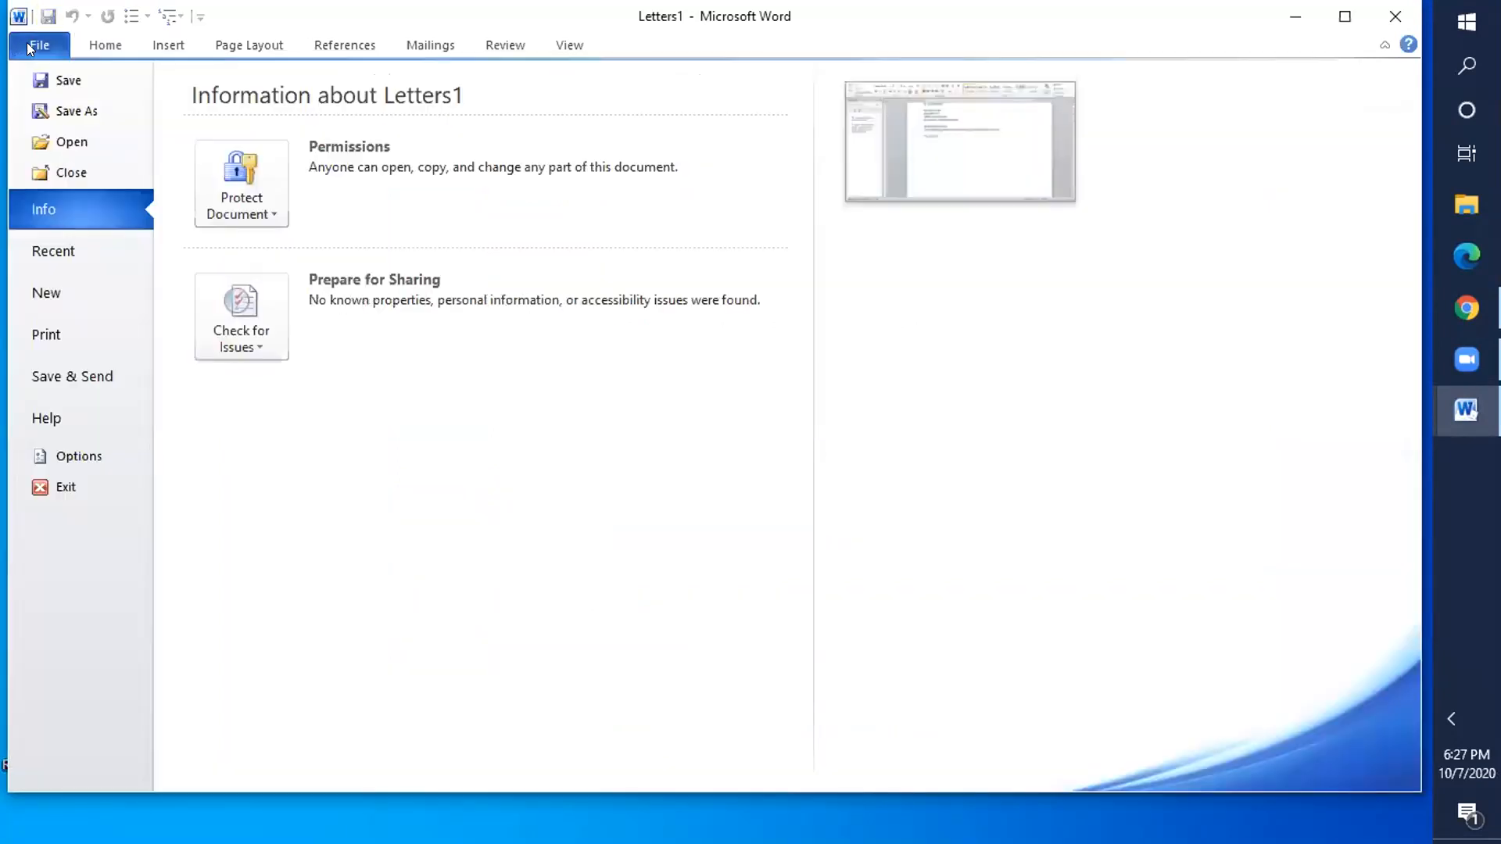
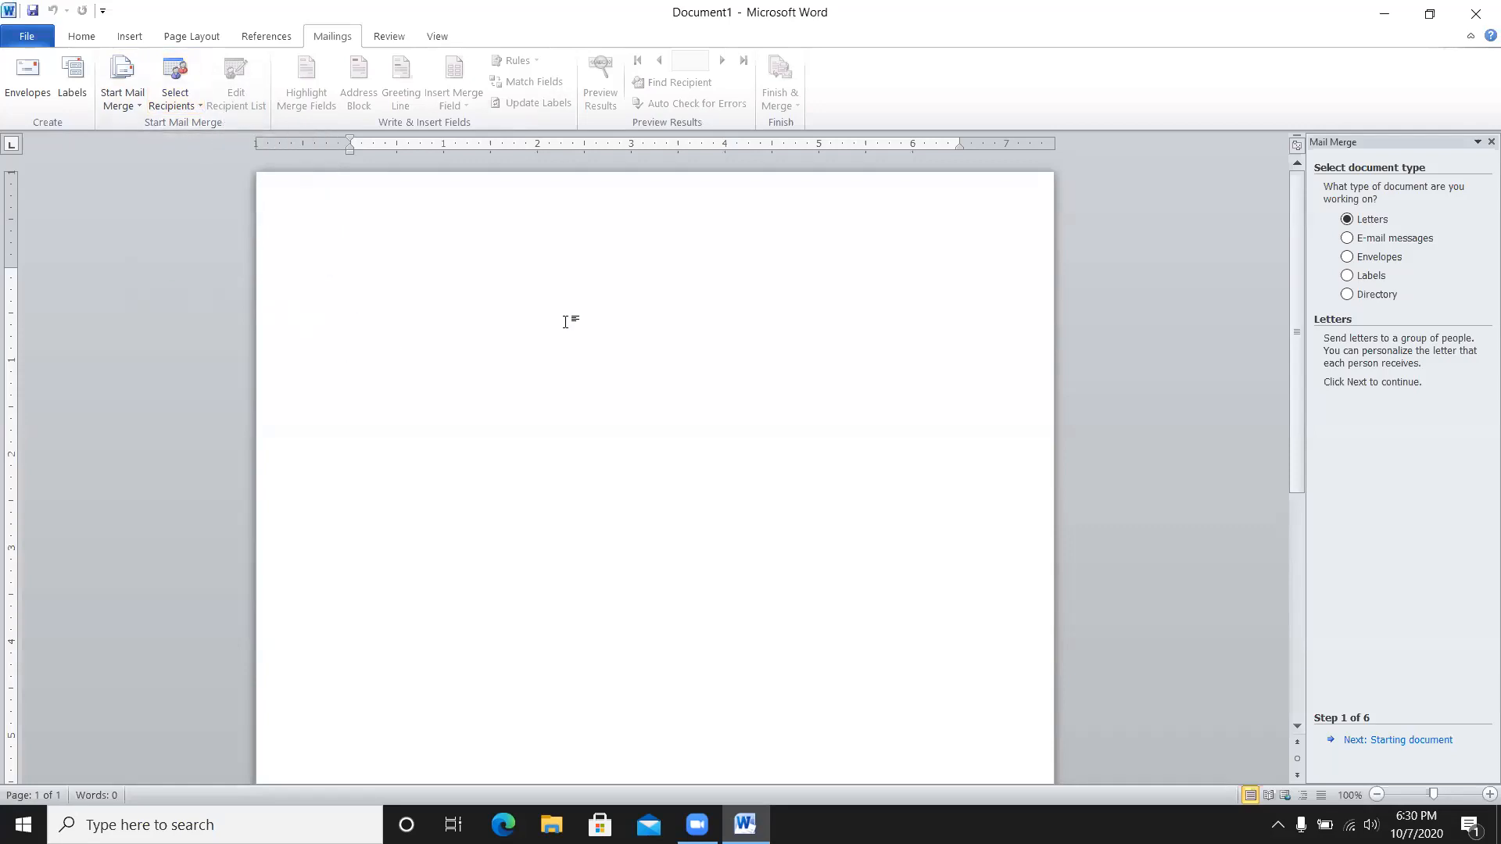
- Keep Letters as the document type and the current document as the starting document
left_click(1404, 740)
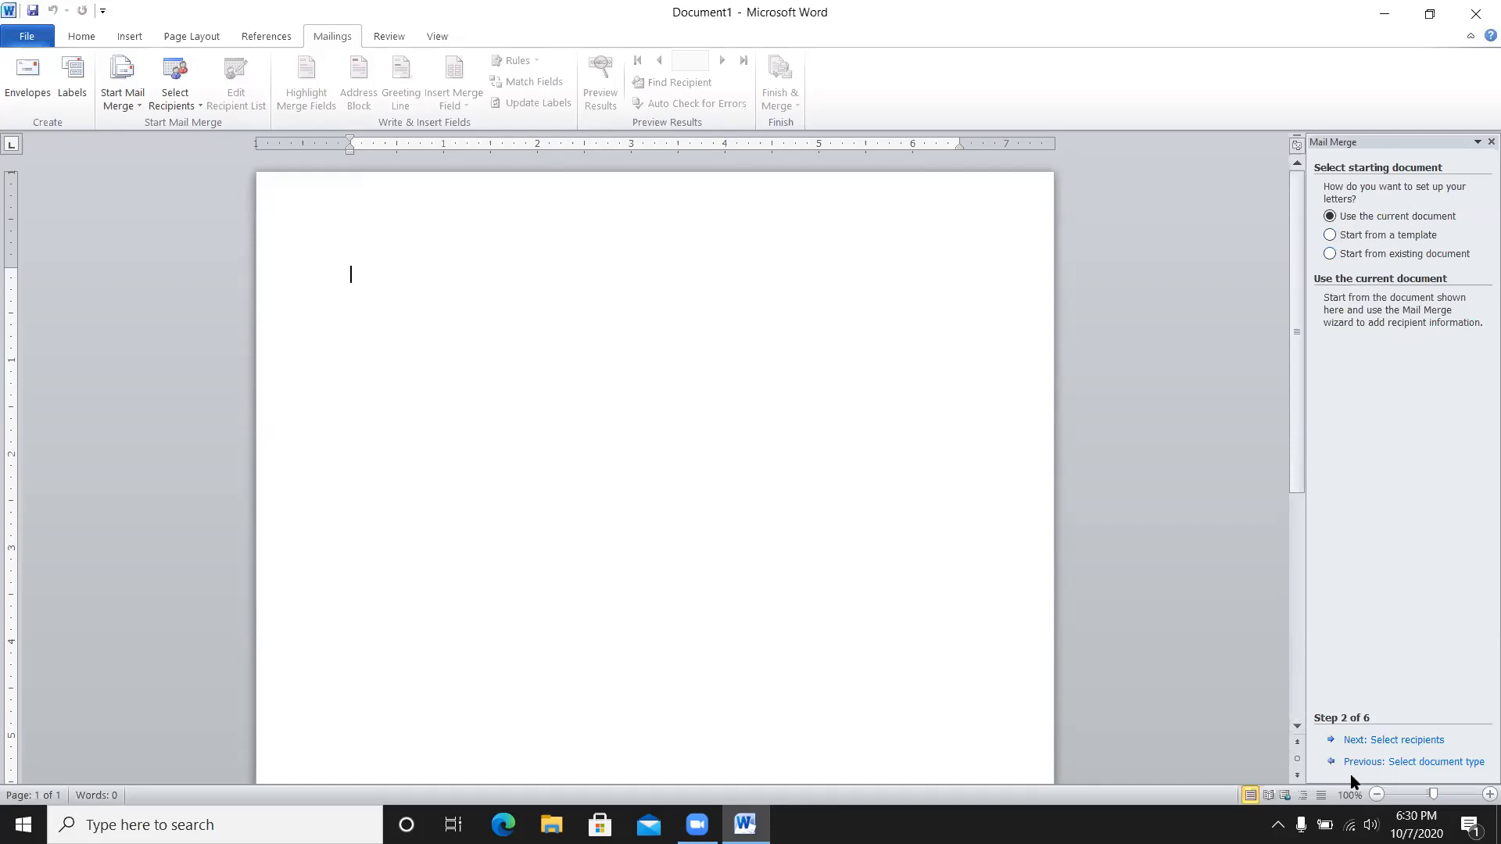
left_click(1380, 743)
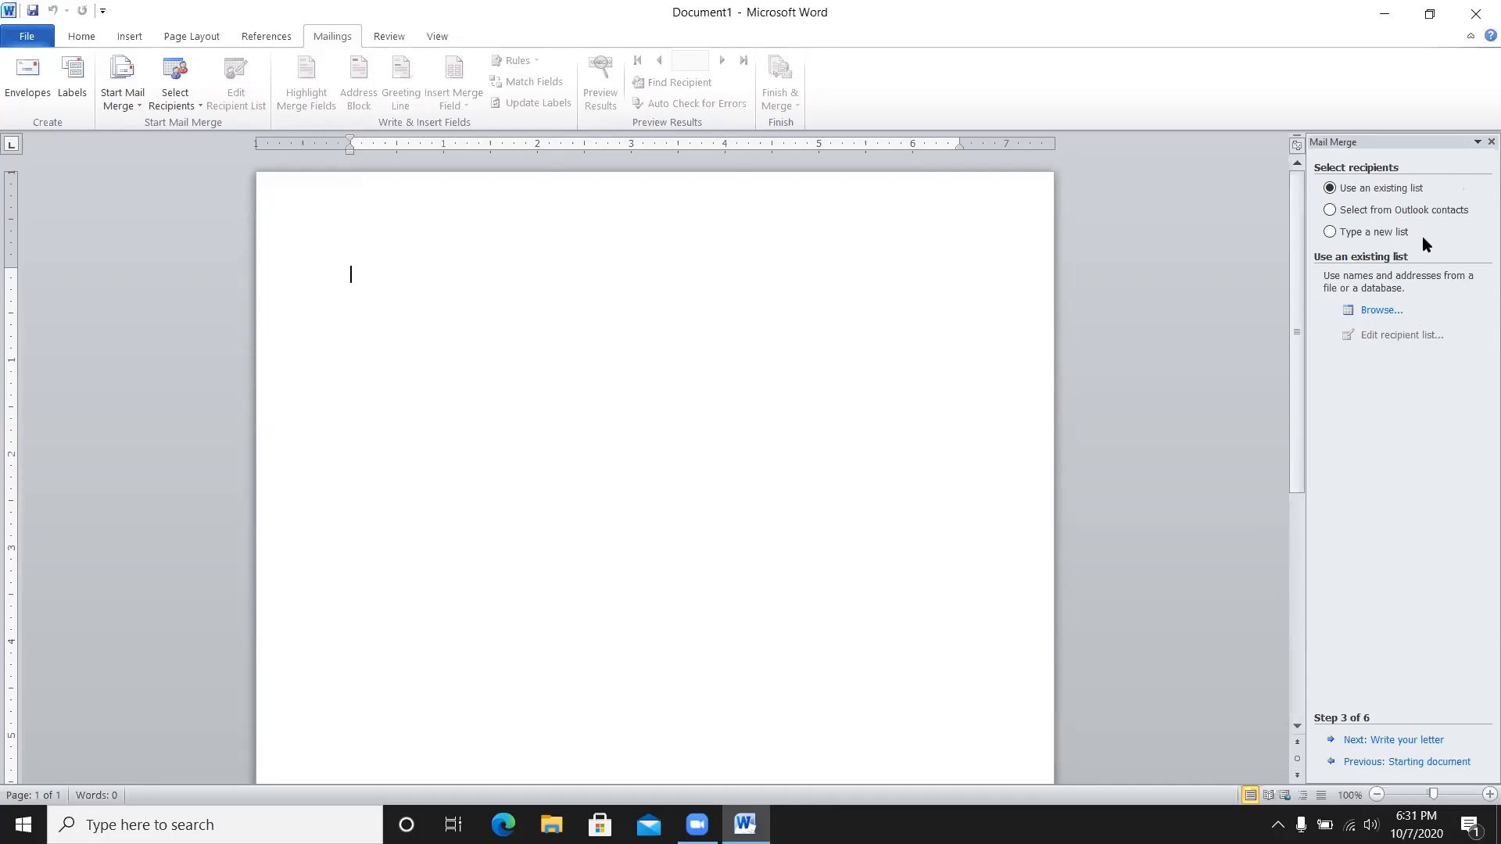
- Type a new recipient list with three recipients' city, state, ZIP and phone details, leaving the columns unchanged
left_click(1329, 232)
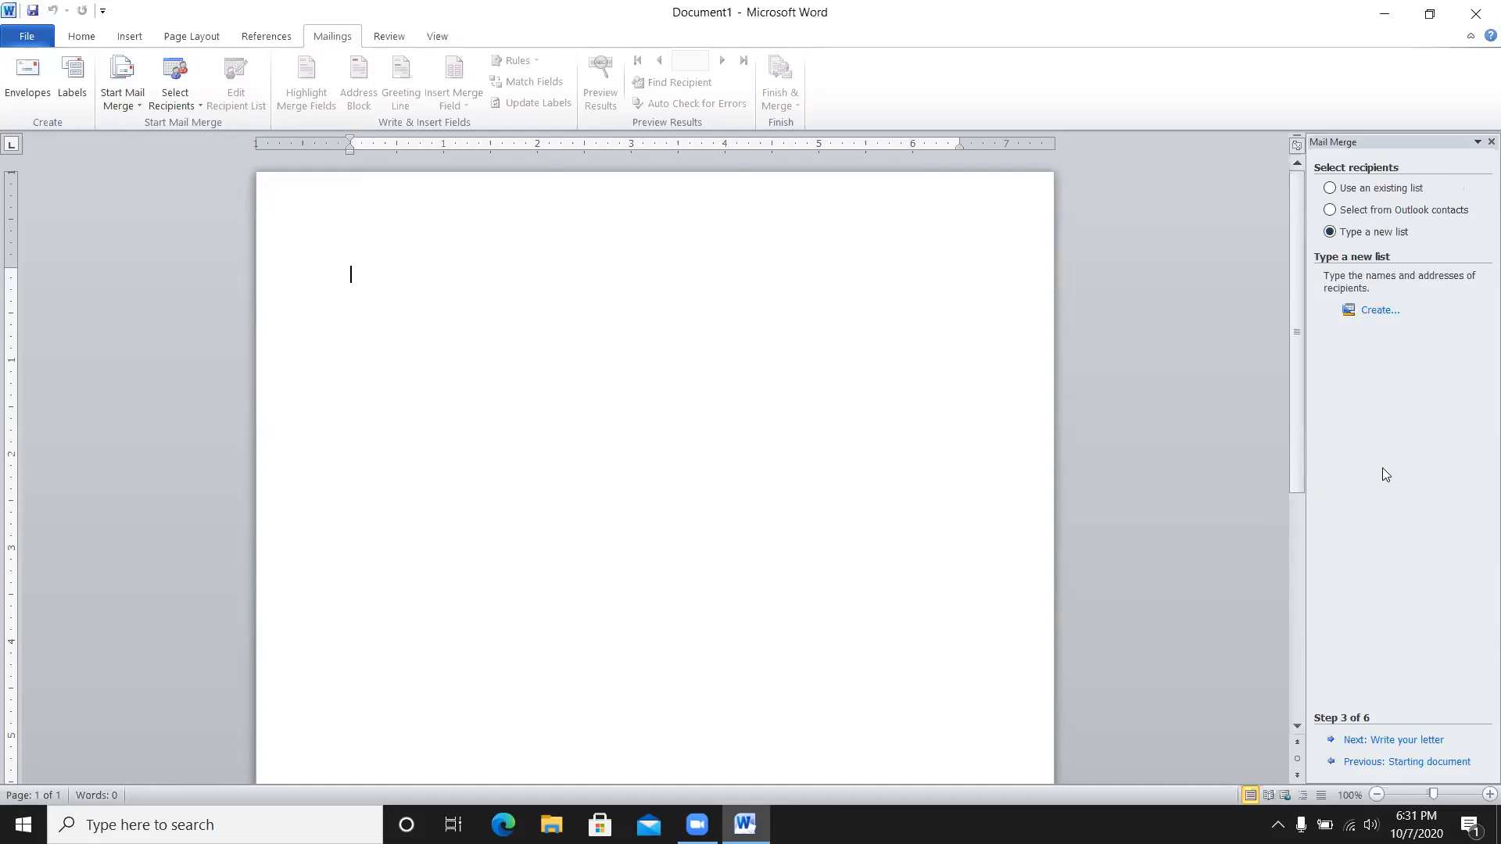
left_click(1377, 311)
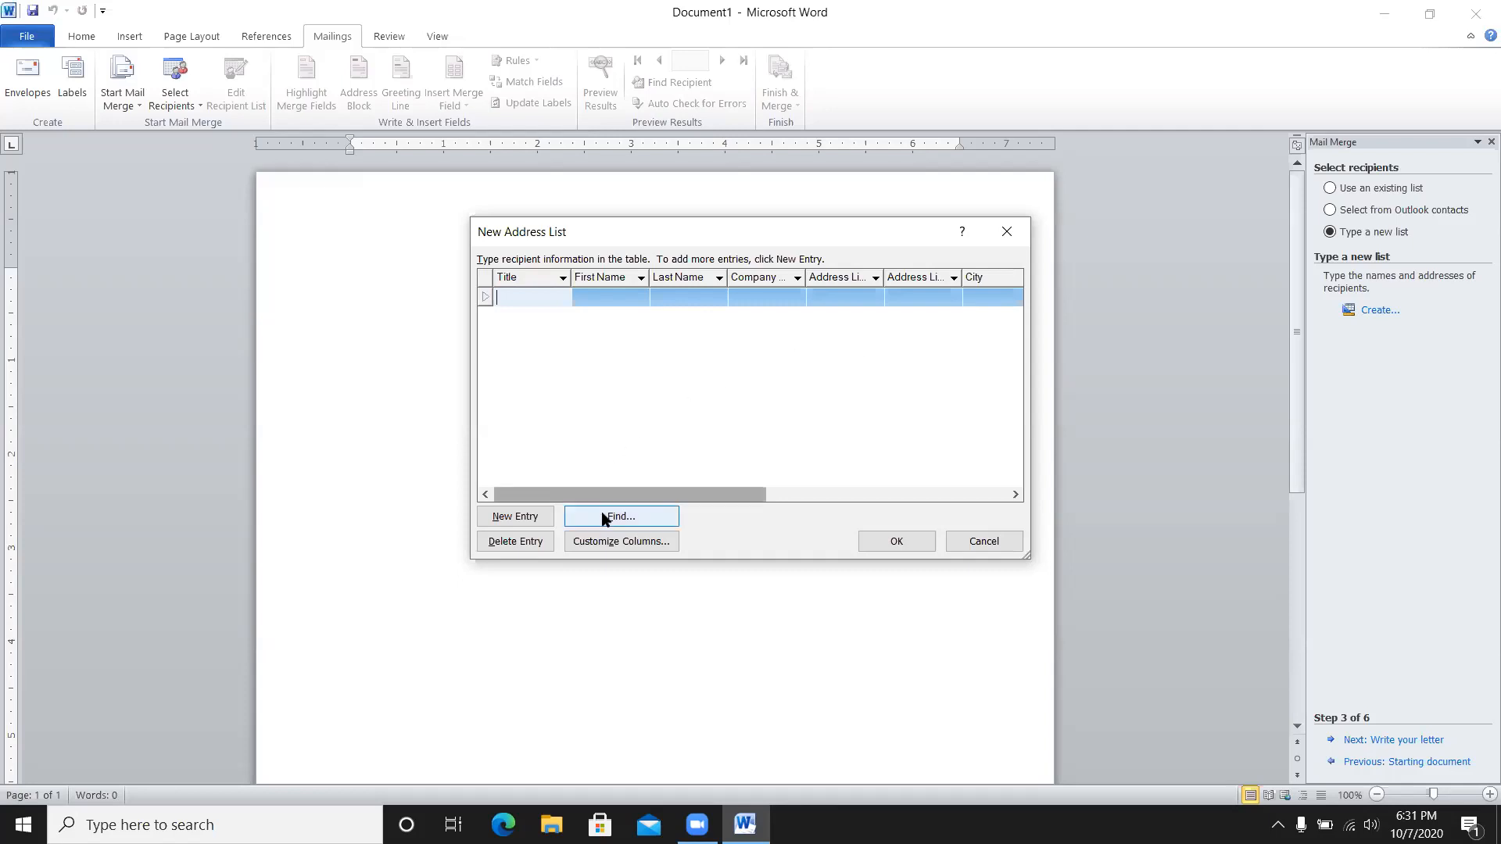
left_click(630, 542)
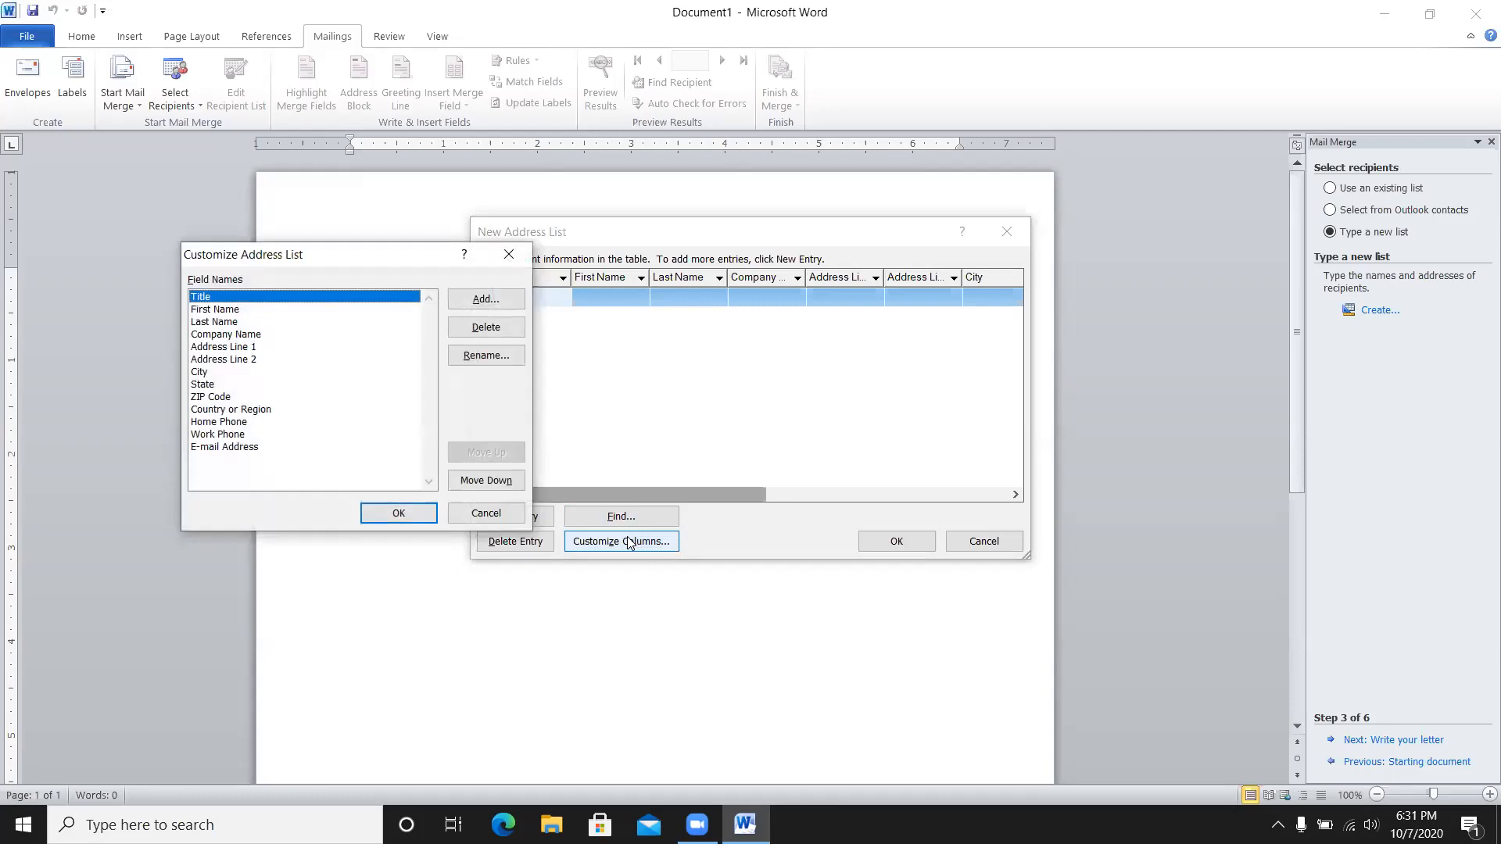
left_click(498, 518)
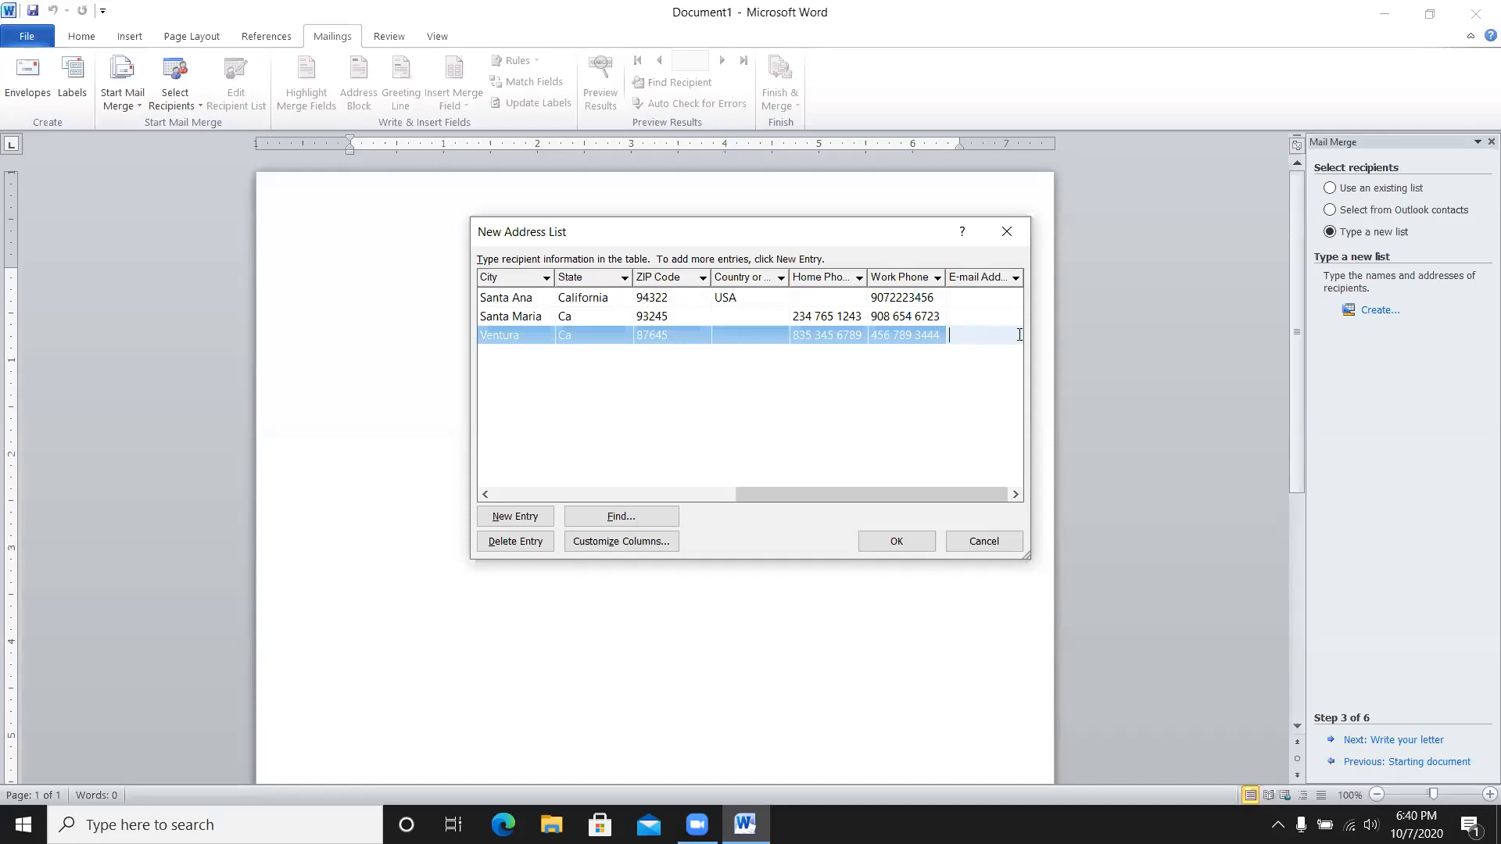
left_click(982, 541)
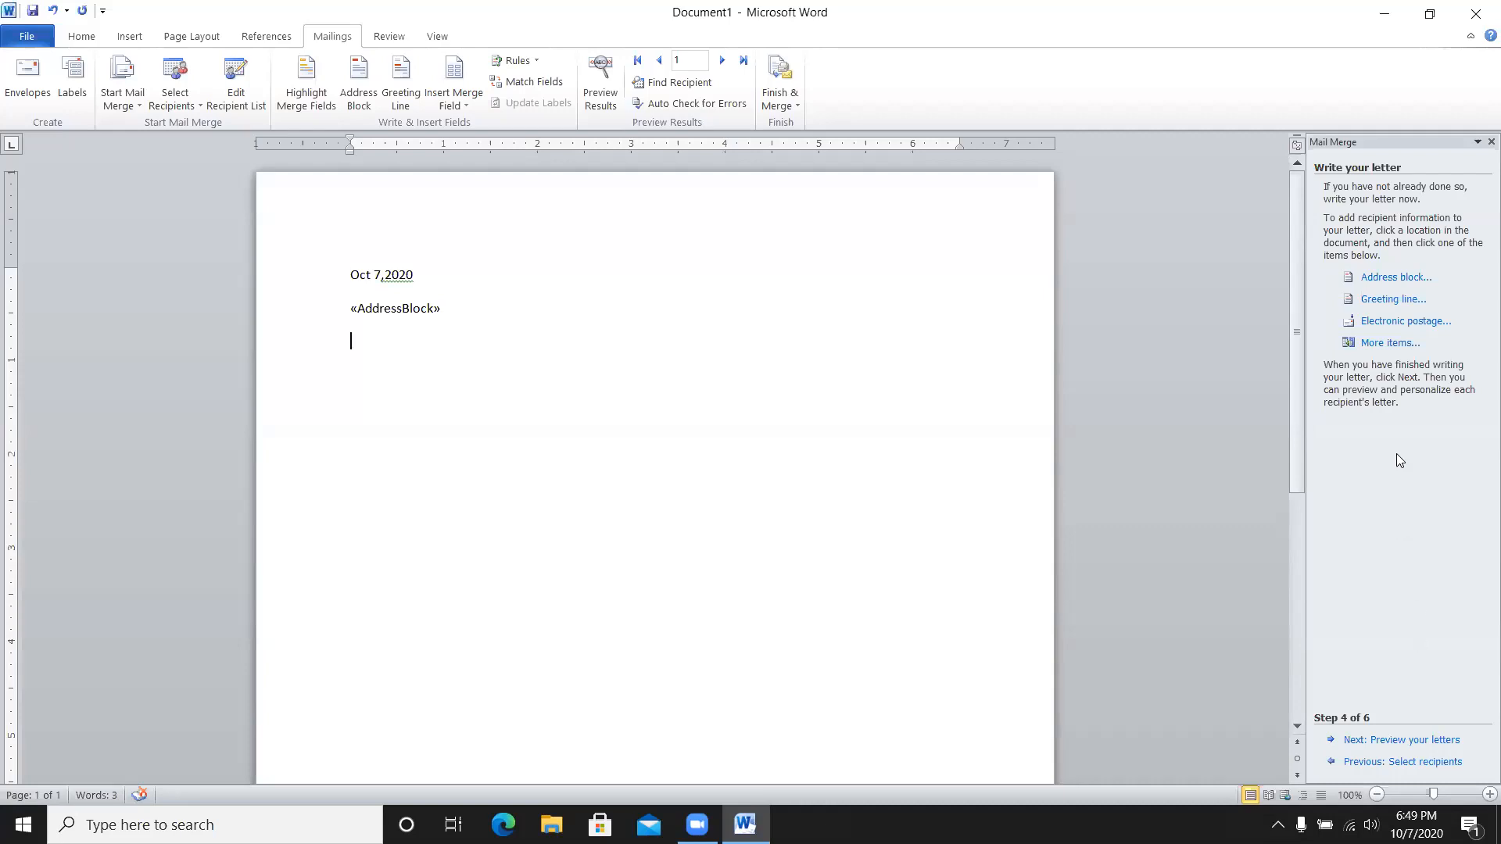
- With the letter dated Oct 7,2020 and holding an address block, open the Greeting line settings
left_click(1376, 301)
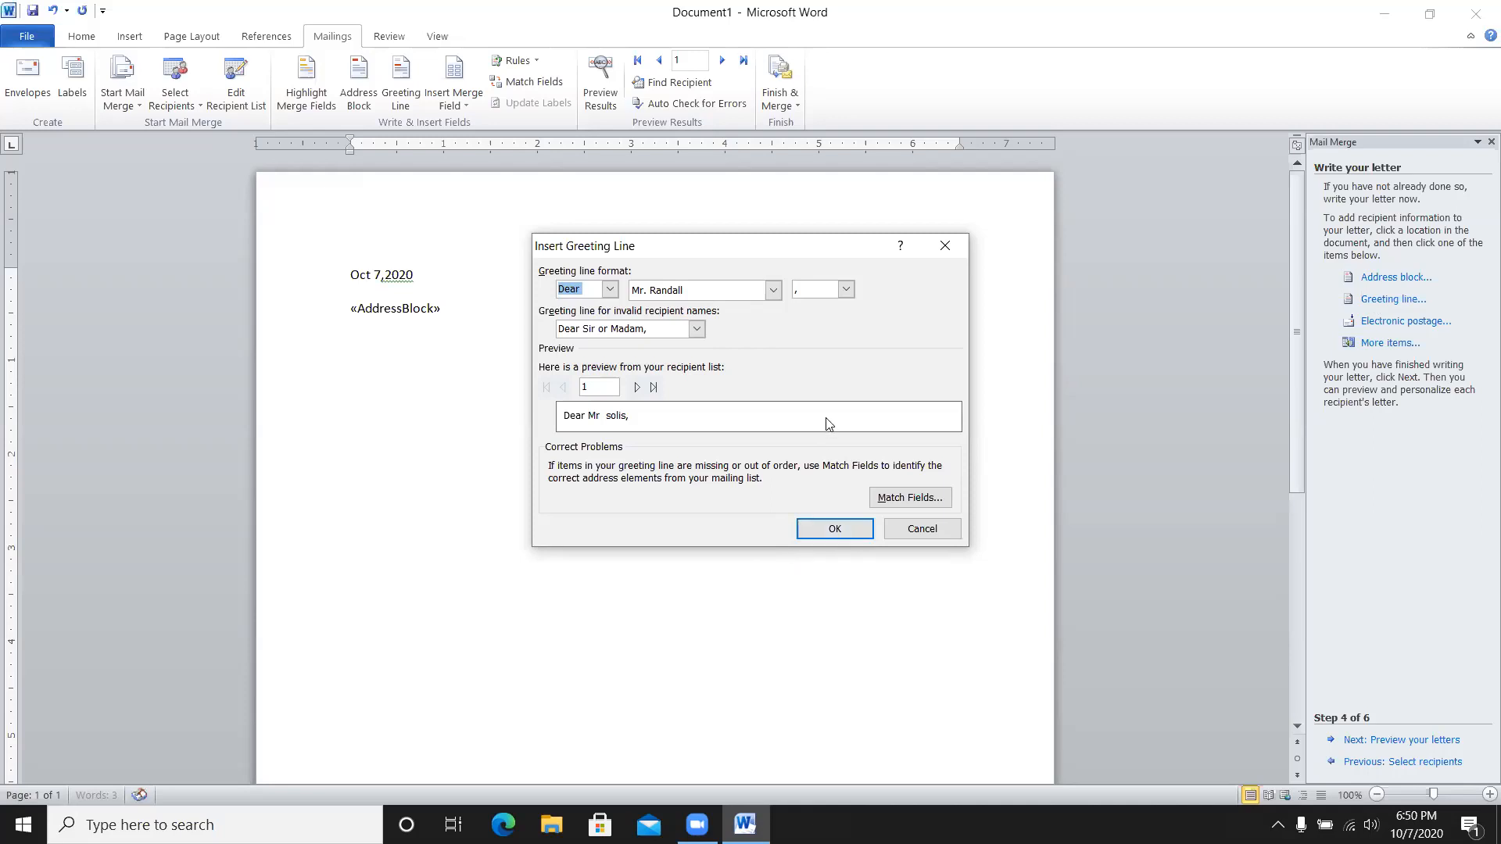
- Compare several greeting name formats, then insert the greeting line using Joshua Randall Jr
left_click(773, 290)
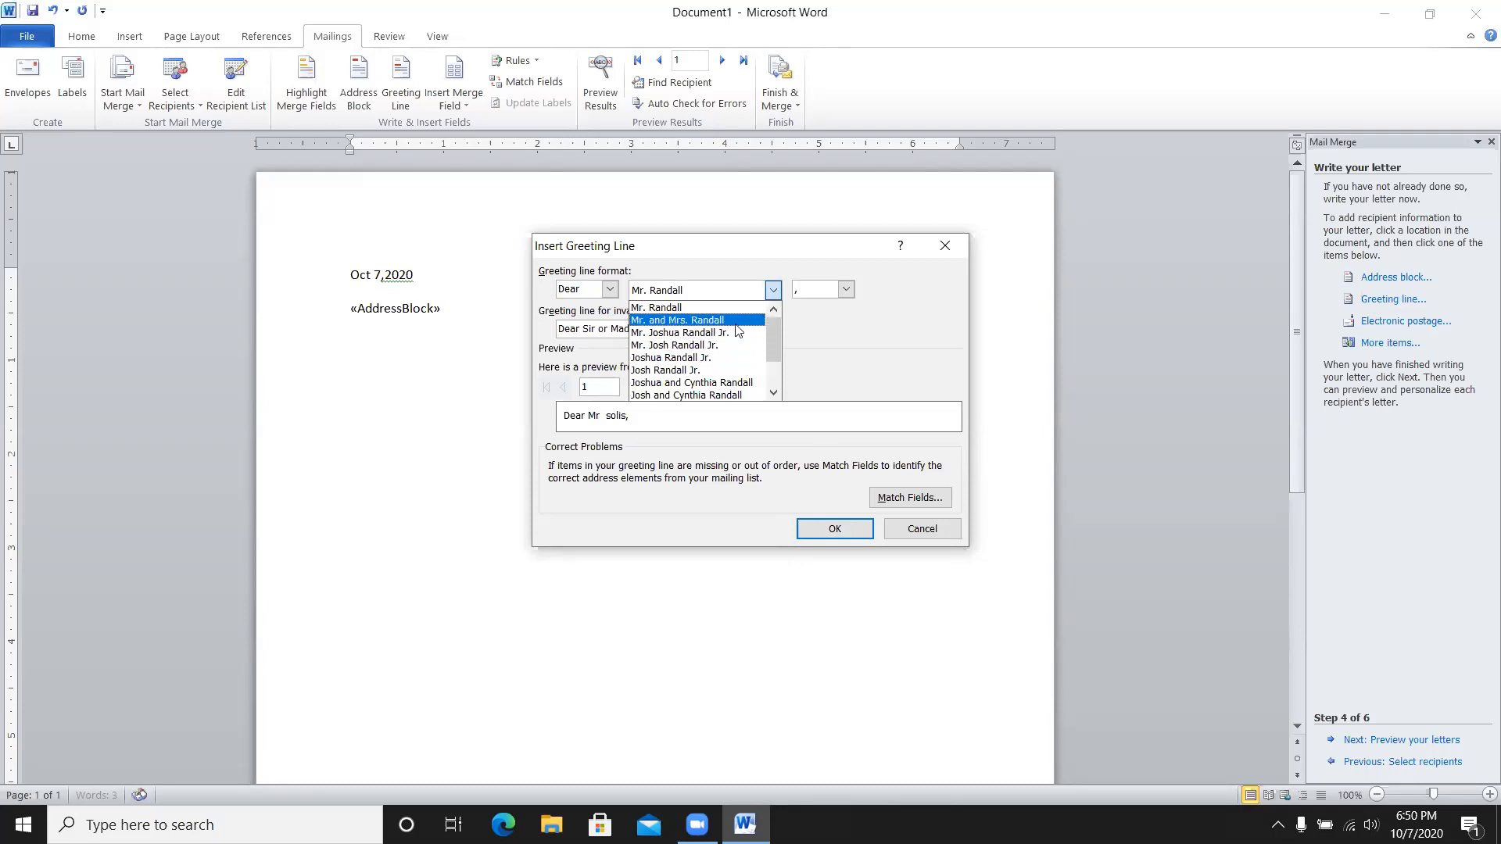
left_click(737, 370)
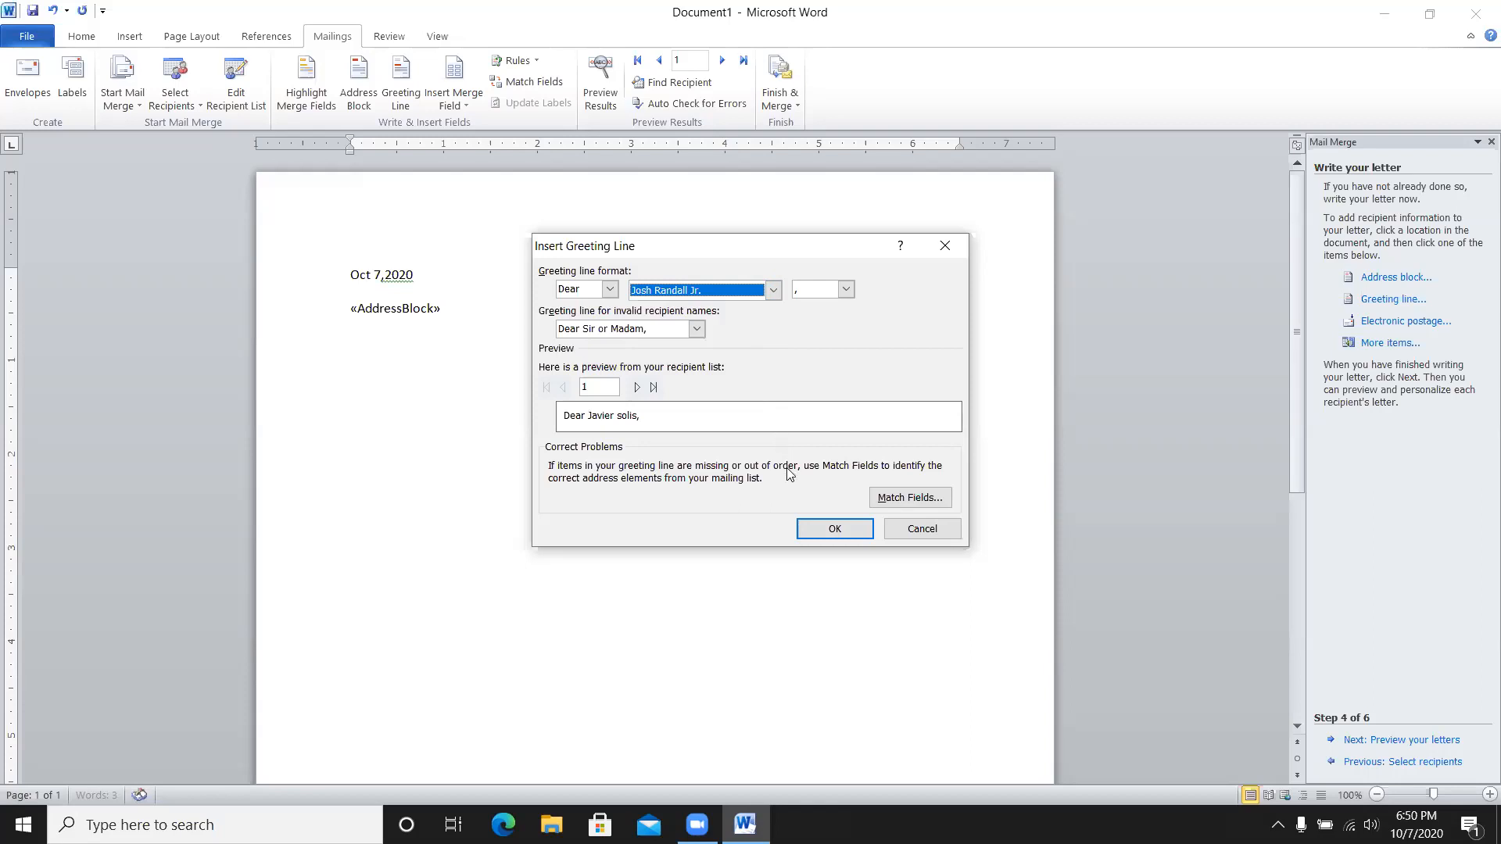
left_click(773, 292)
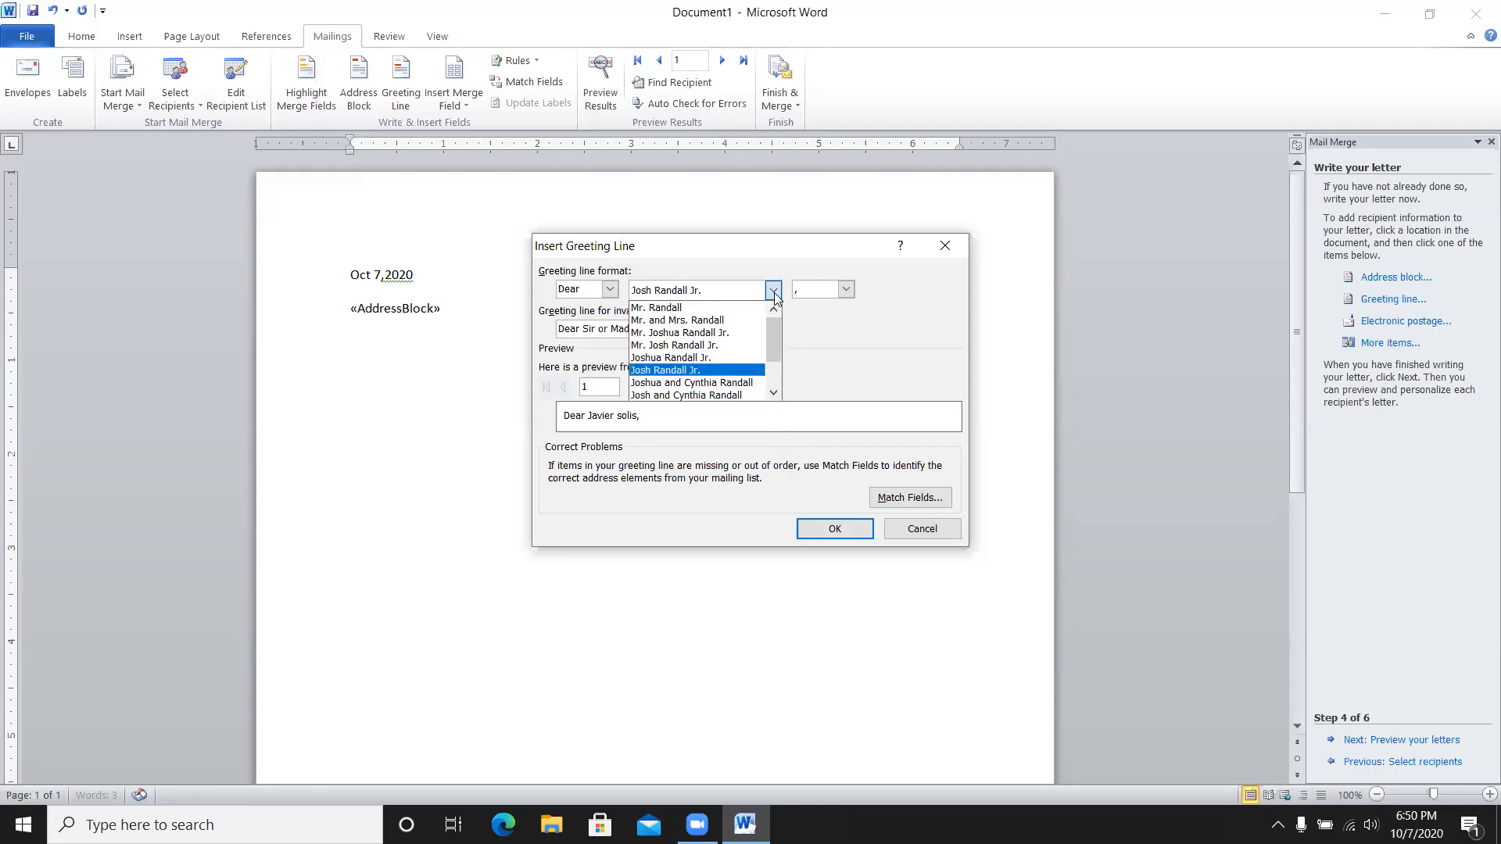
left_click(741, 383)
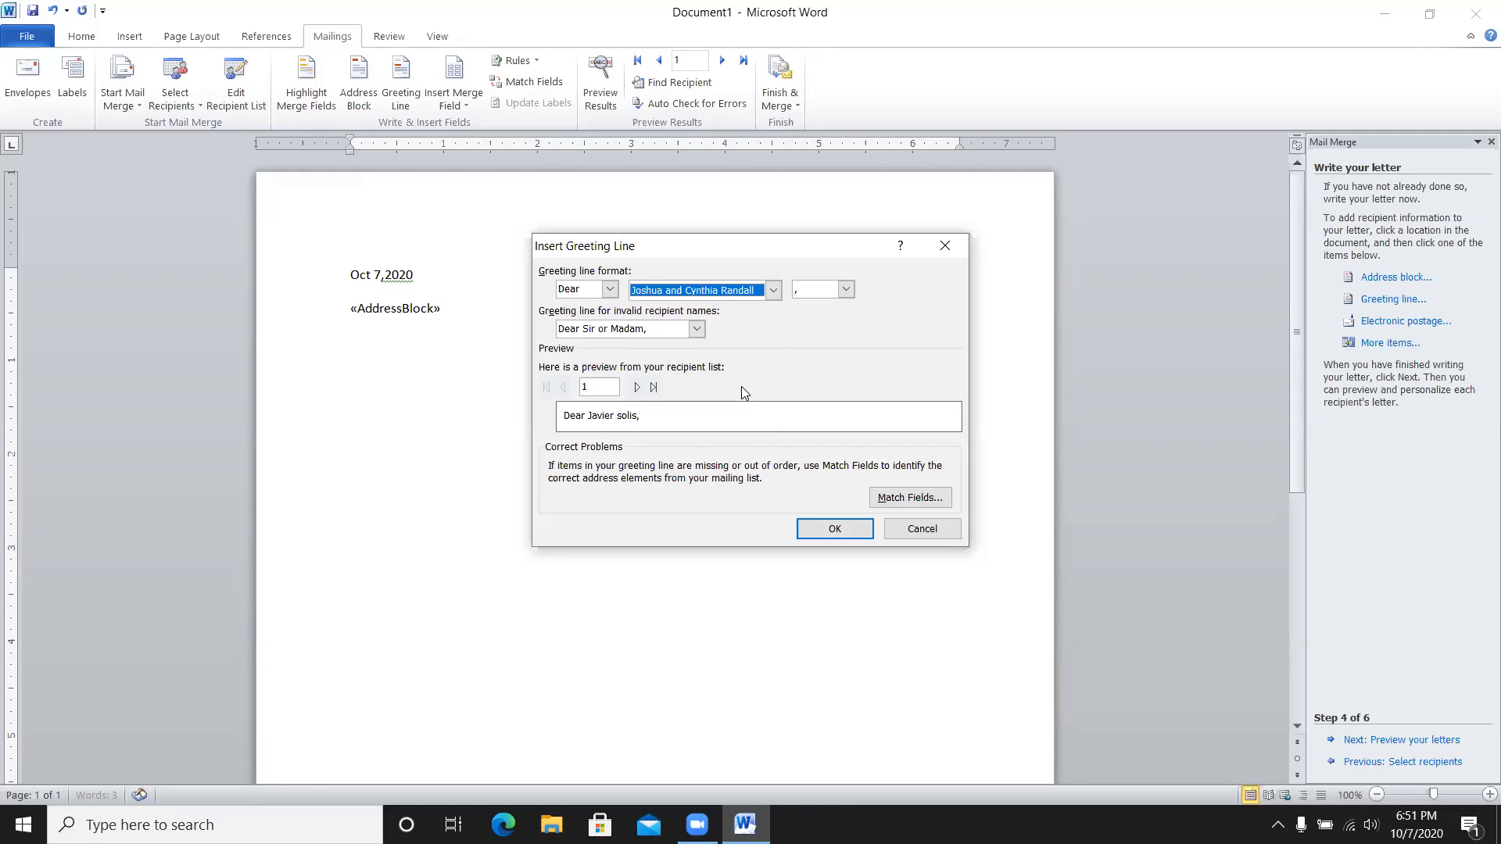
left_click(774, 296)
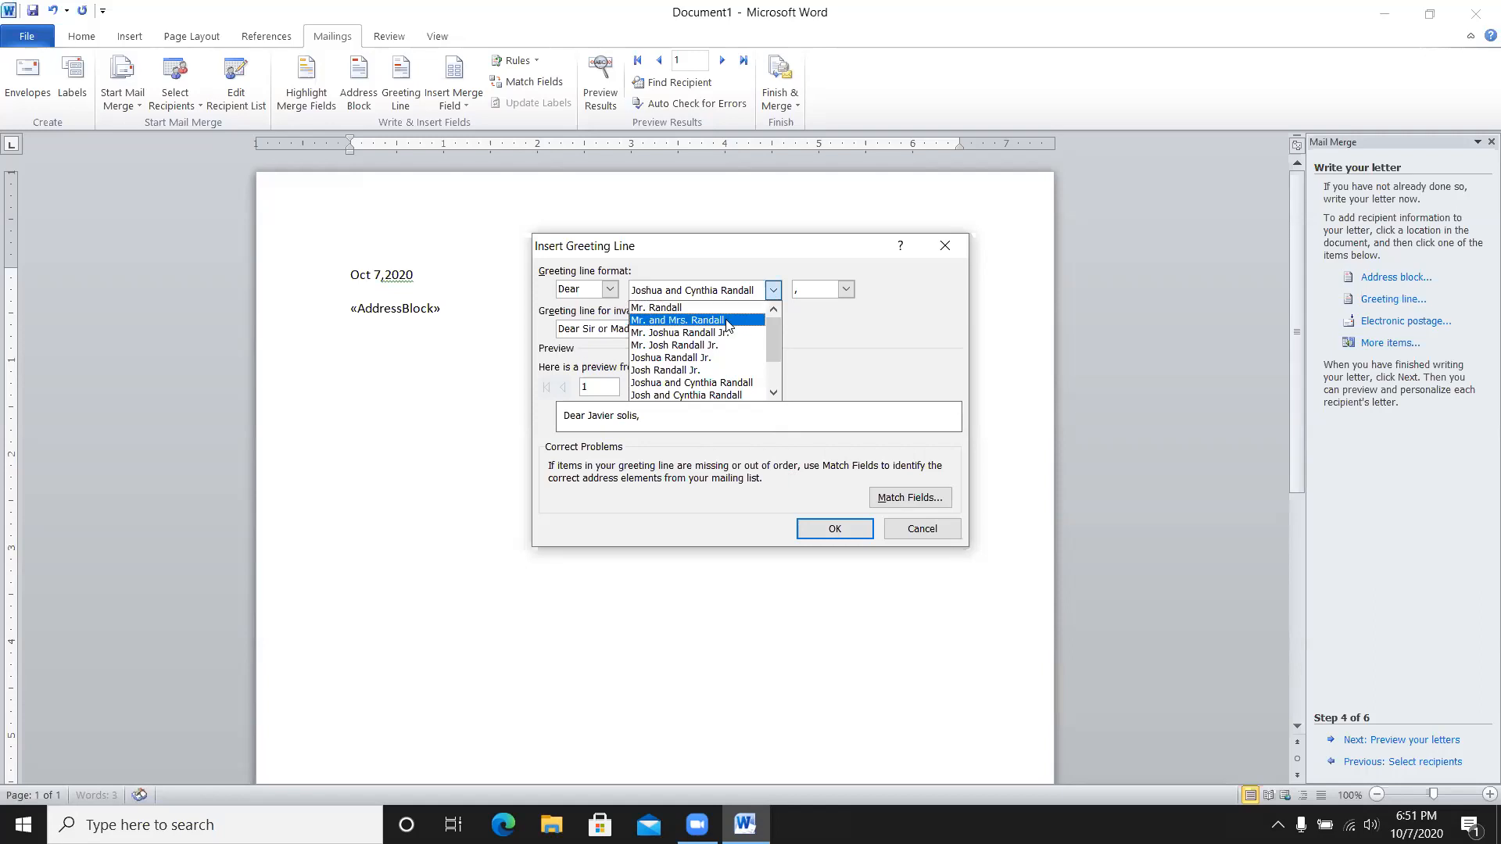
left_click(744, 383)
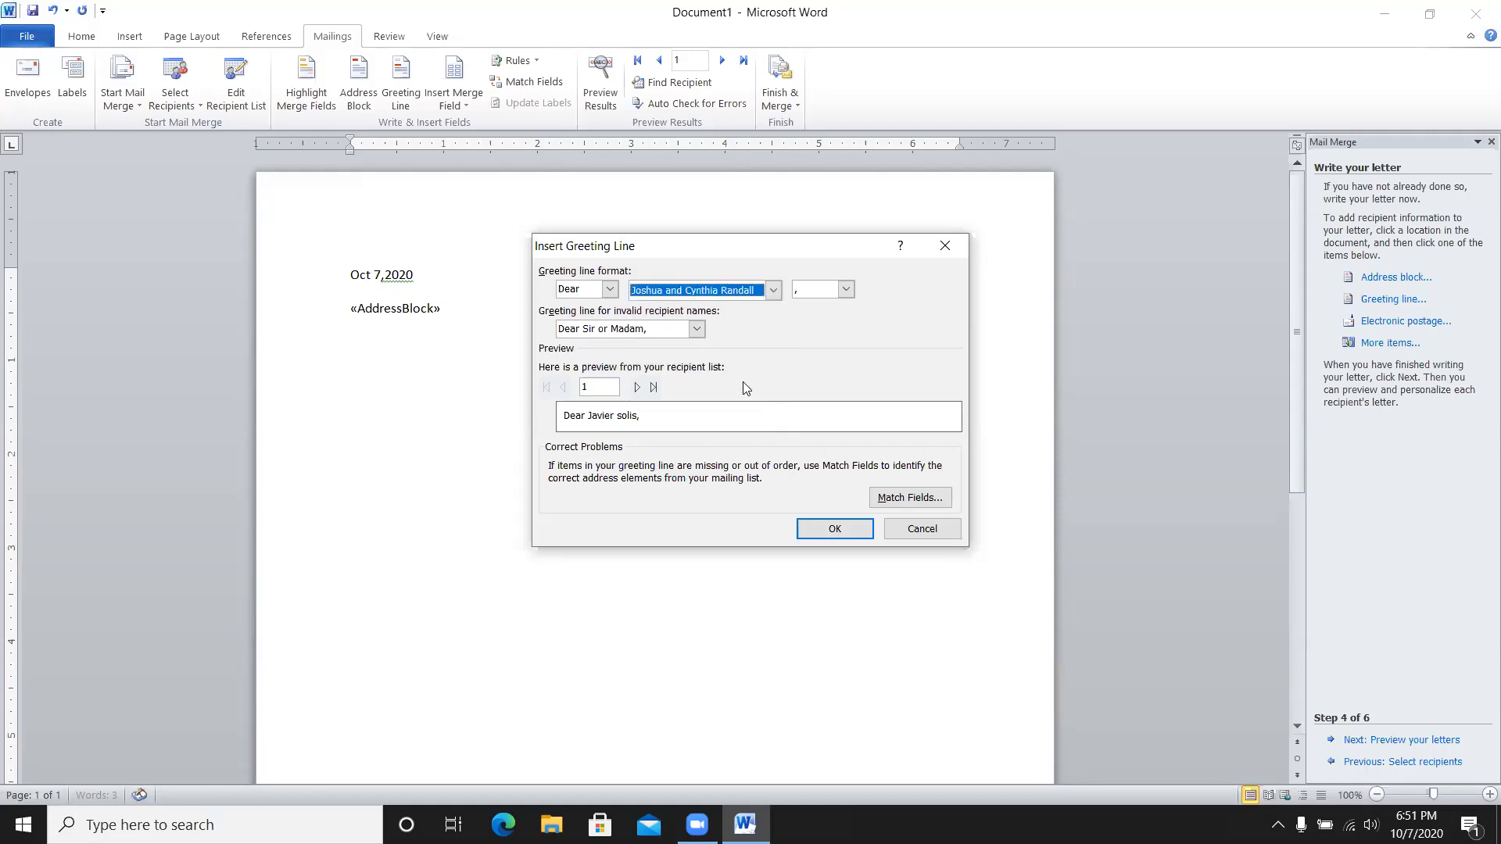
left_click(773, 290)
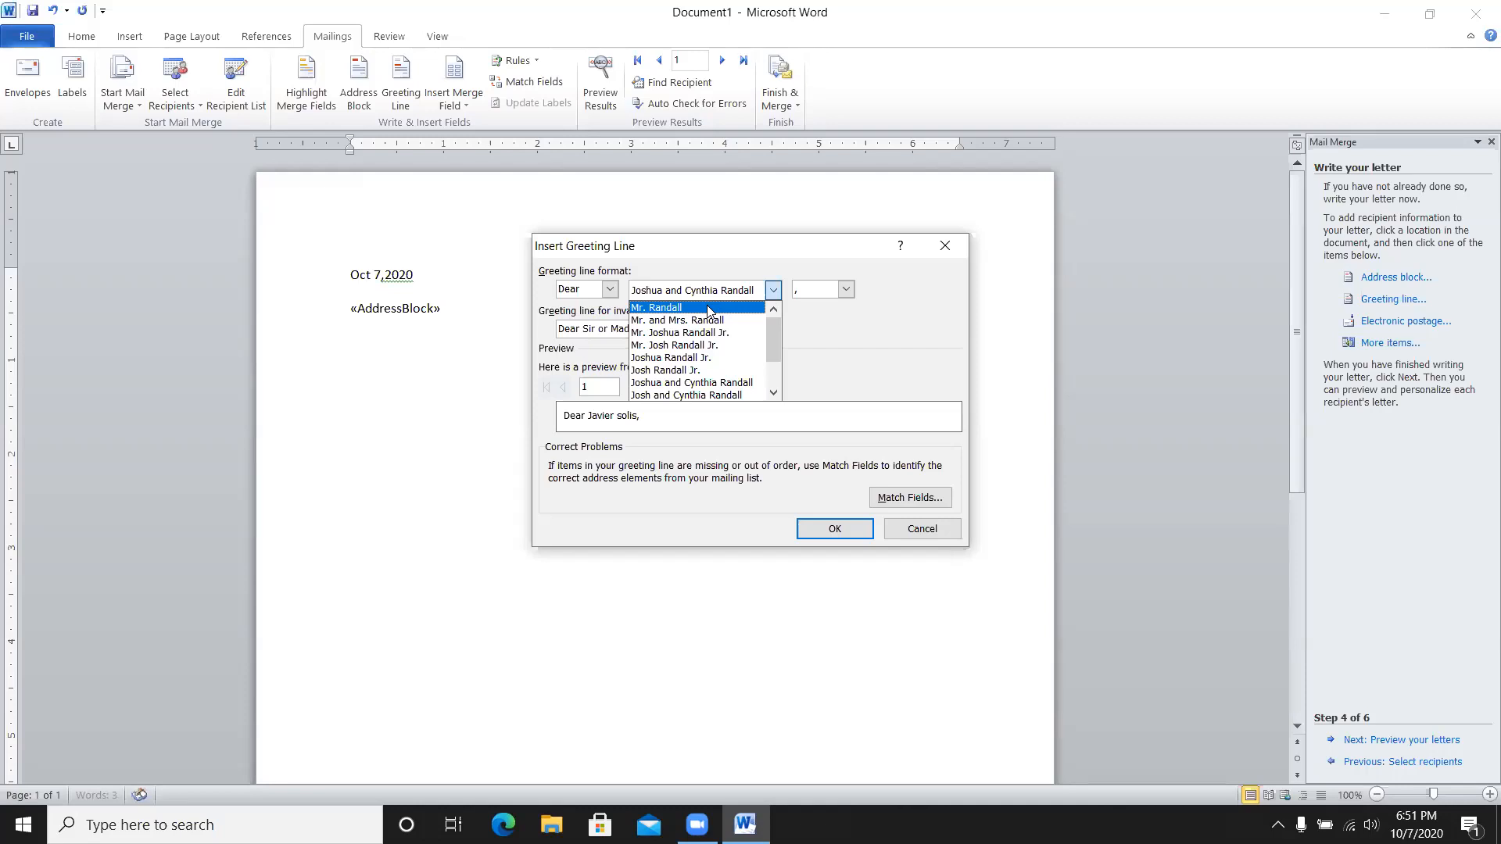
left_click(715, 358)
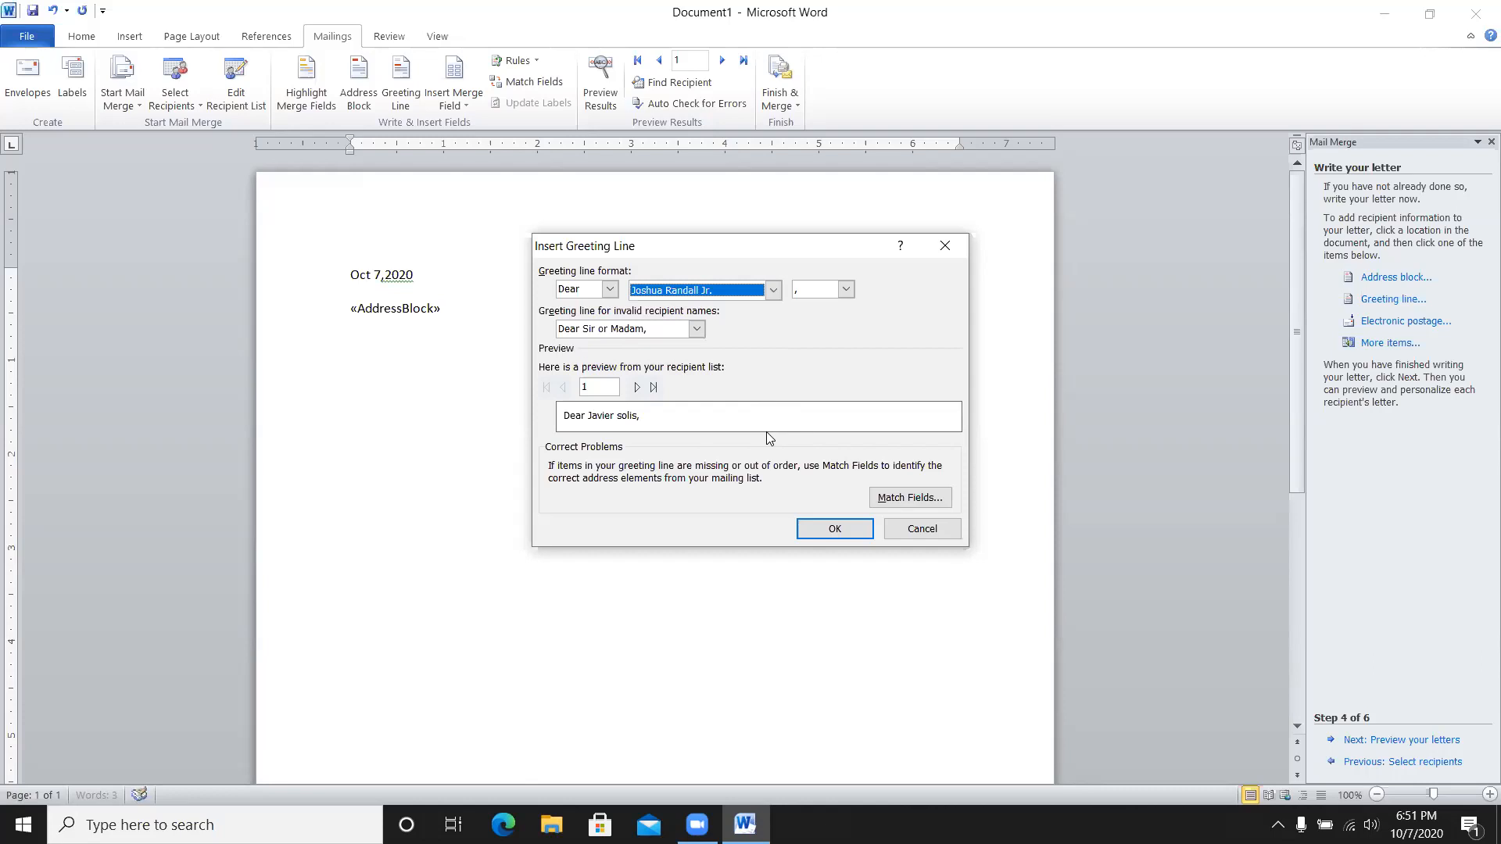
left_click(813, 529)
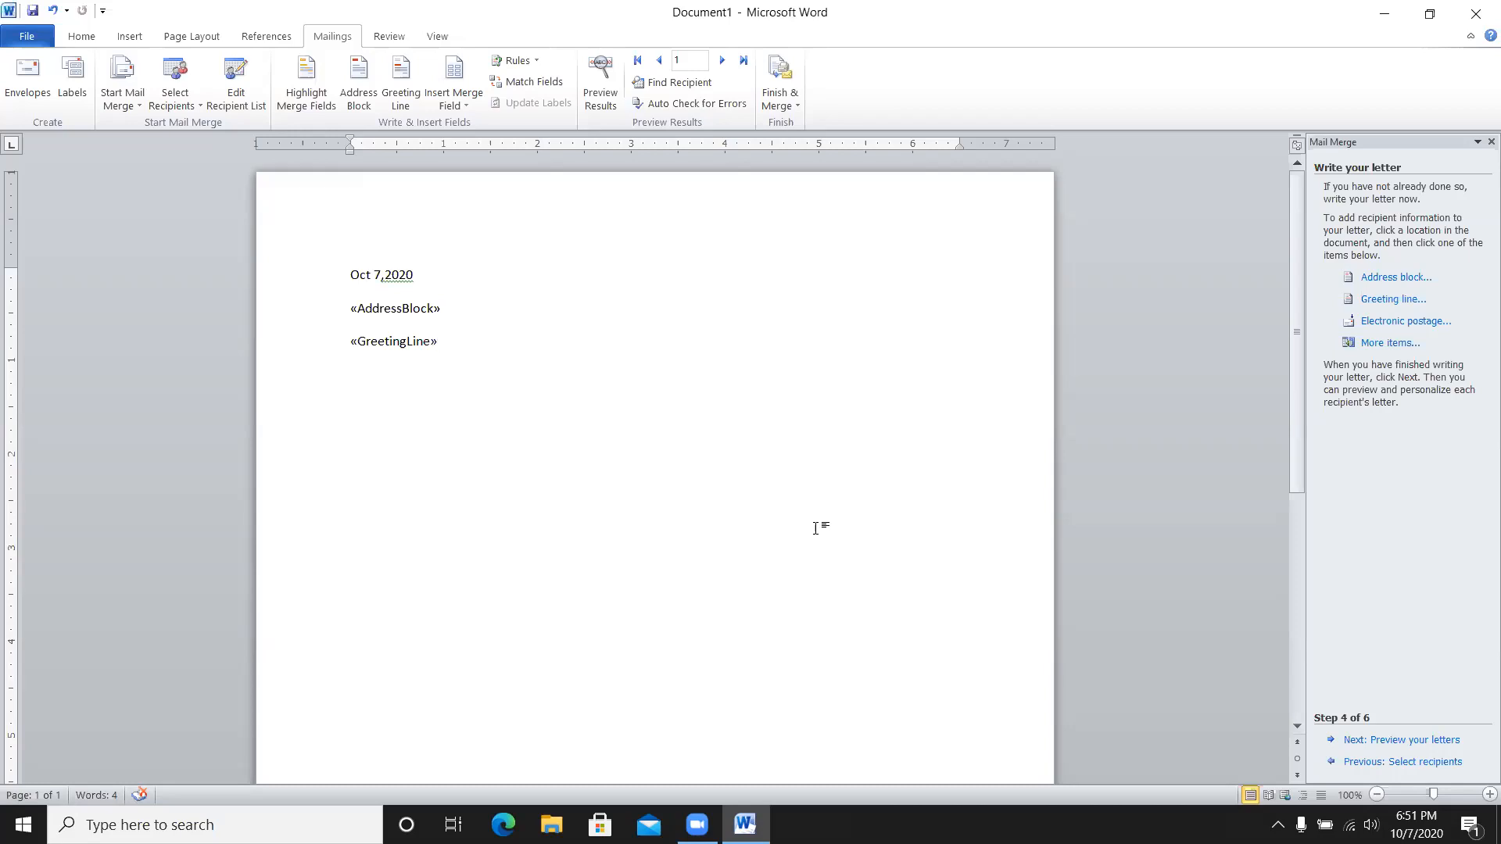
- On a new line below the greeting, type 'I am happy to see you at the ball'
key("Return")
type("I am happy to see you at t")
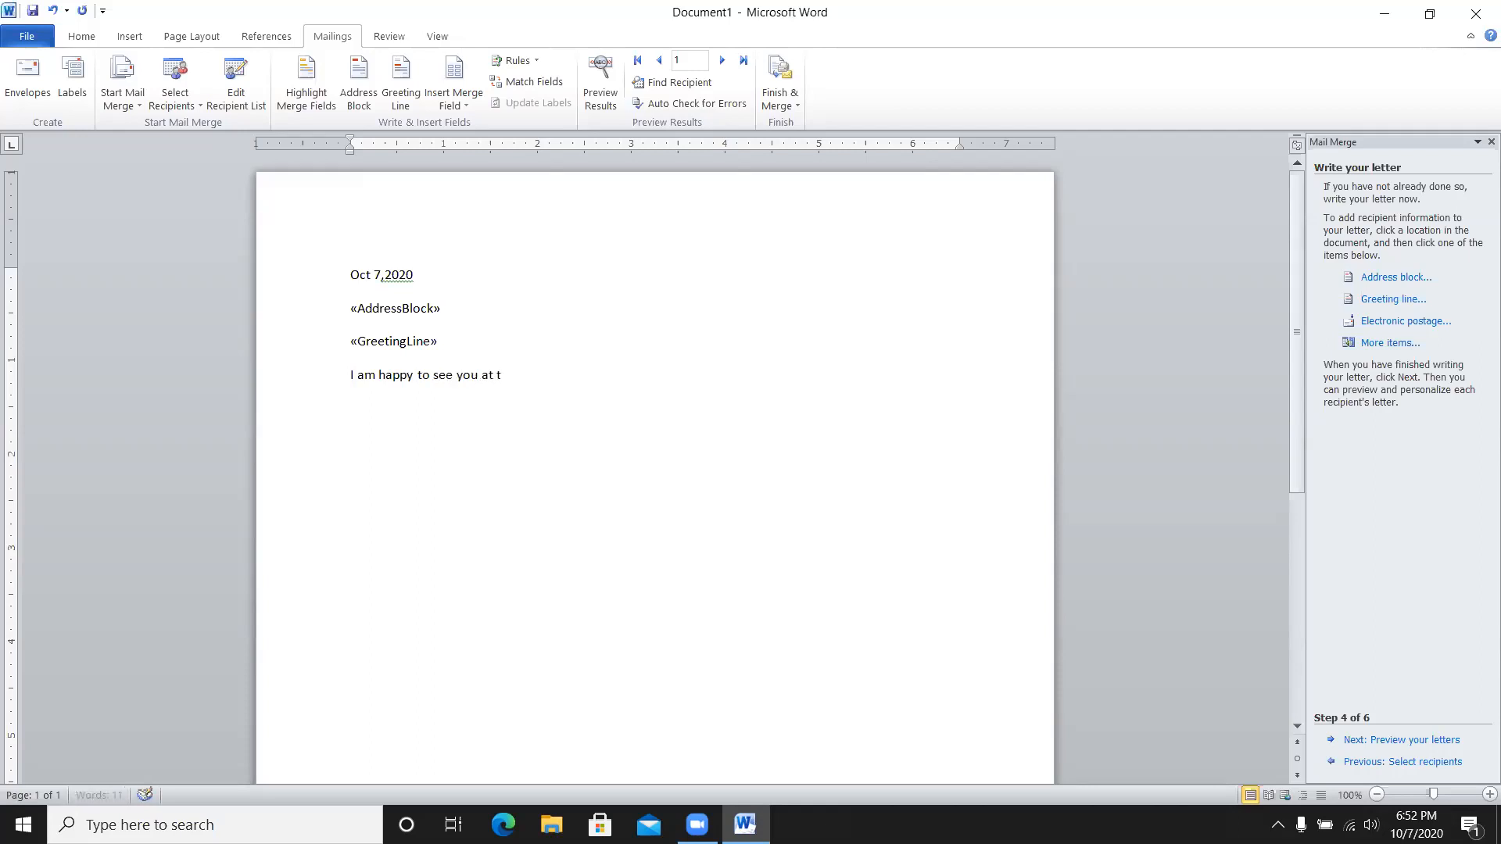
type("he ball")
key("BackSpace")
key("BackSpace")
key("BackSpace")
- Finish the body 'we all thank you for the generos contribution', add 'thank you' and a signature name, then preview
type("all")
type("we all thank you for the ")
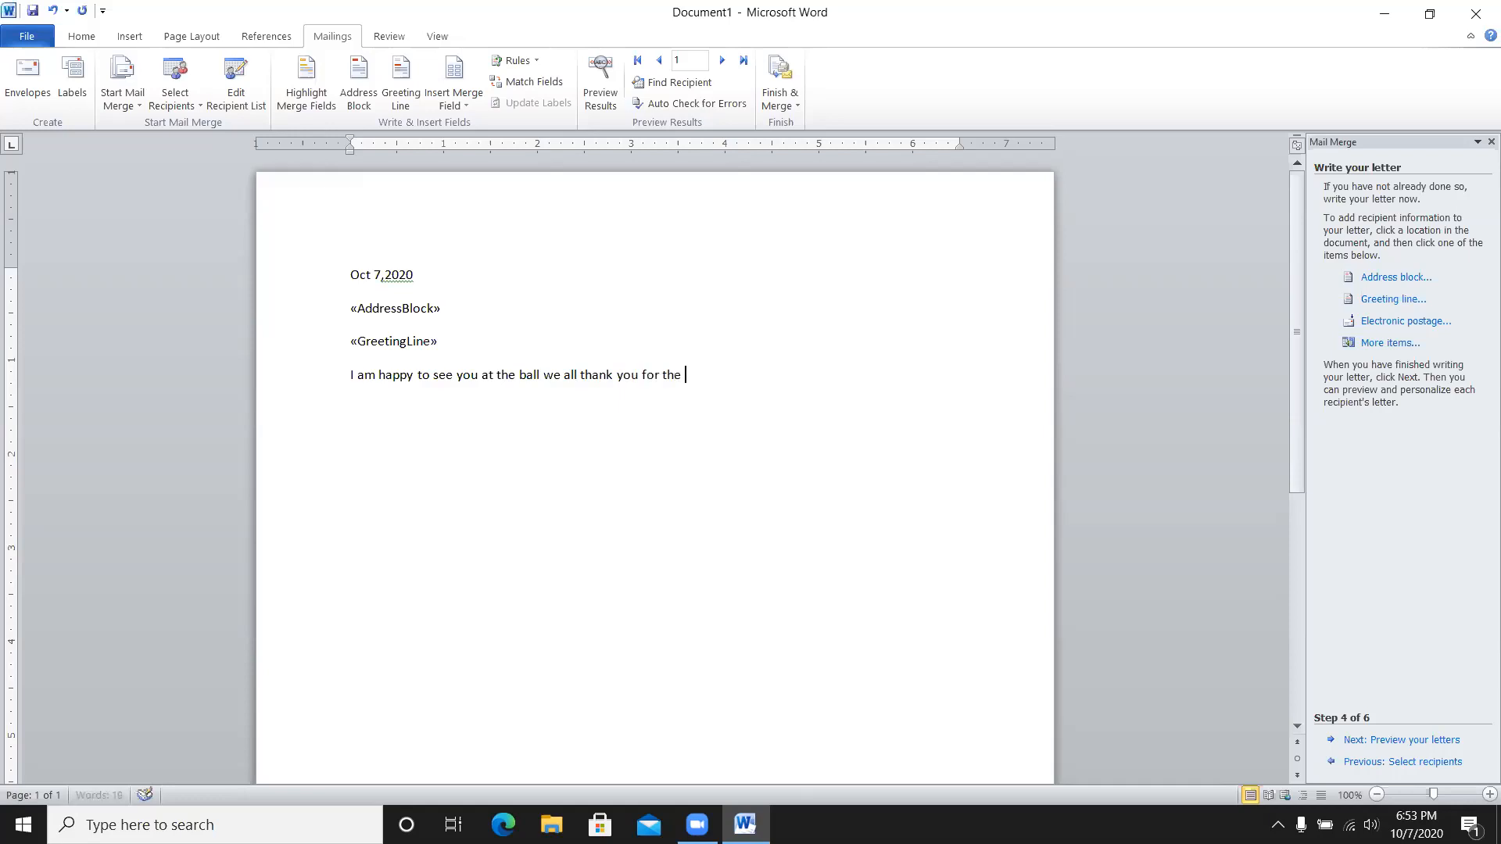
type("generos contribution")
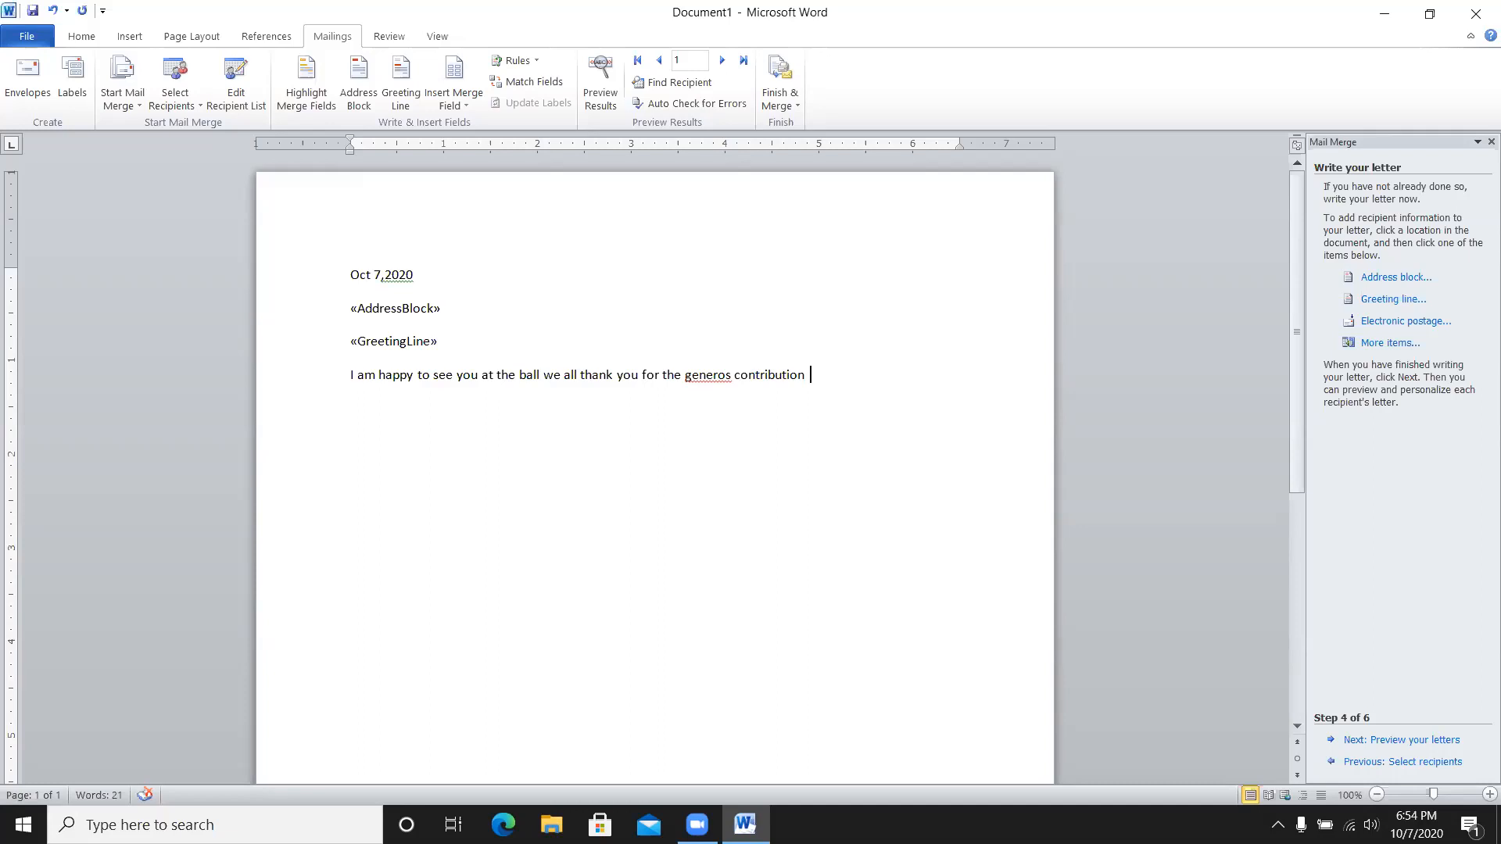
key("Return")
type("th")
type("ank ")
type("you")
type("Hopp")
type("e")
left_click(1379, 740)
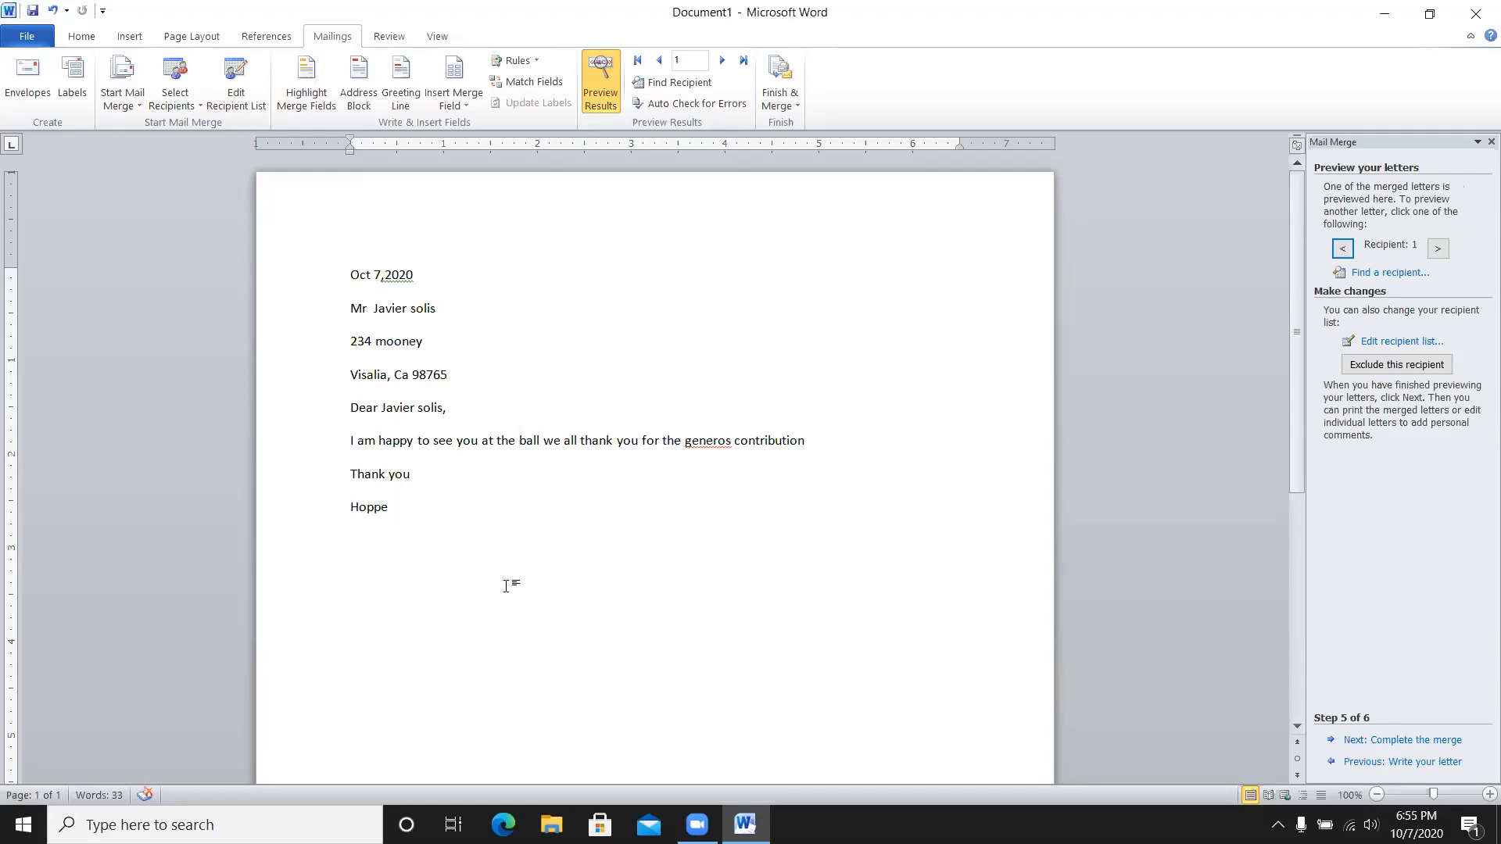
- Check Recipient 1's previewed letter and advance to the Complete the merge step
left_click(1398, 740)
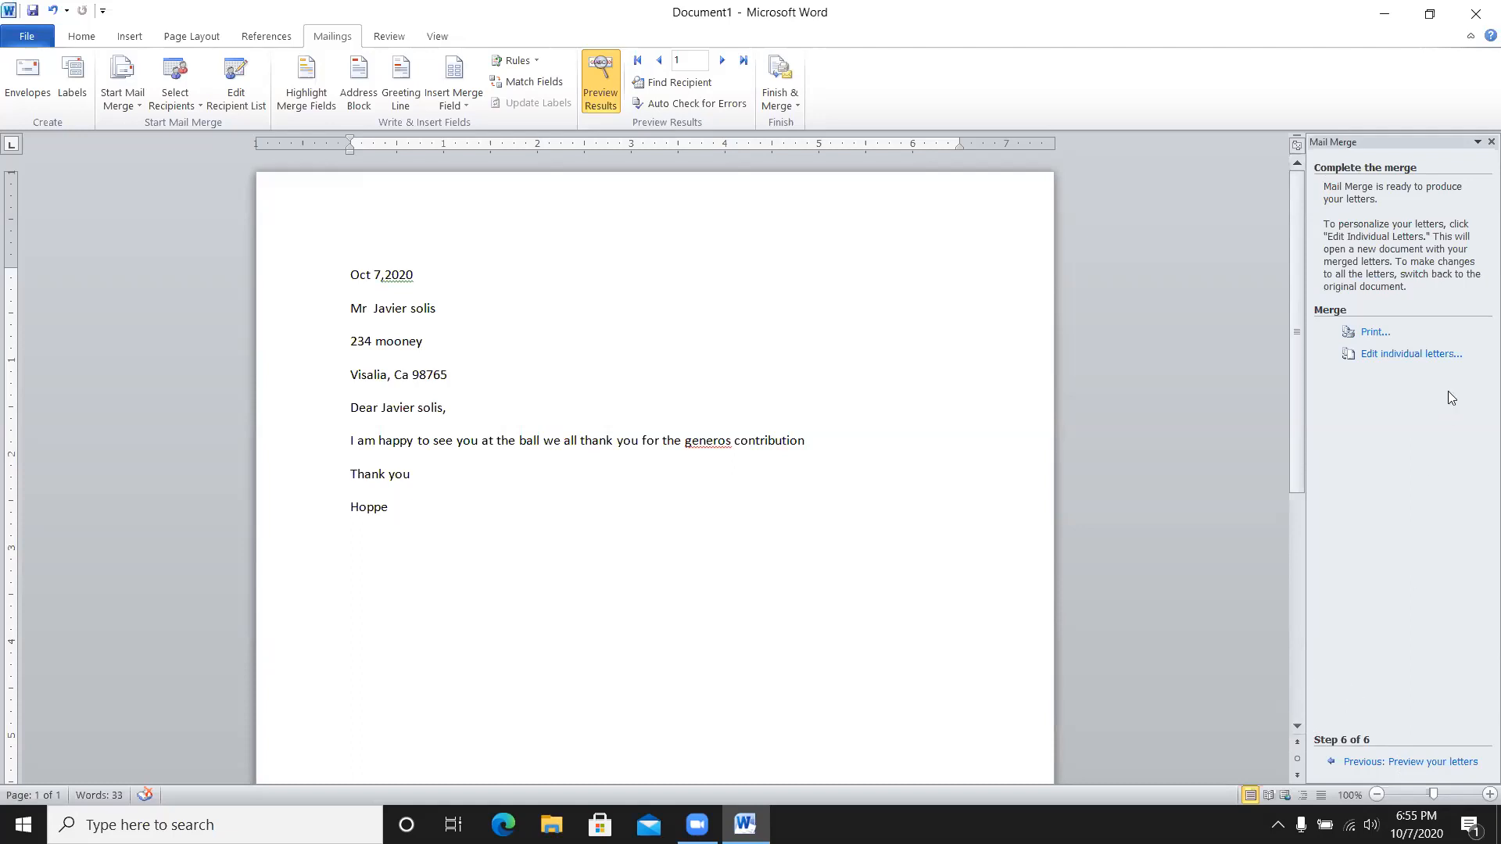
- Choose Edit individual letters to merge the letters into a new document
left_click(1410, 356)
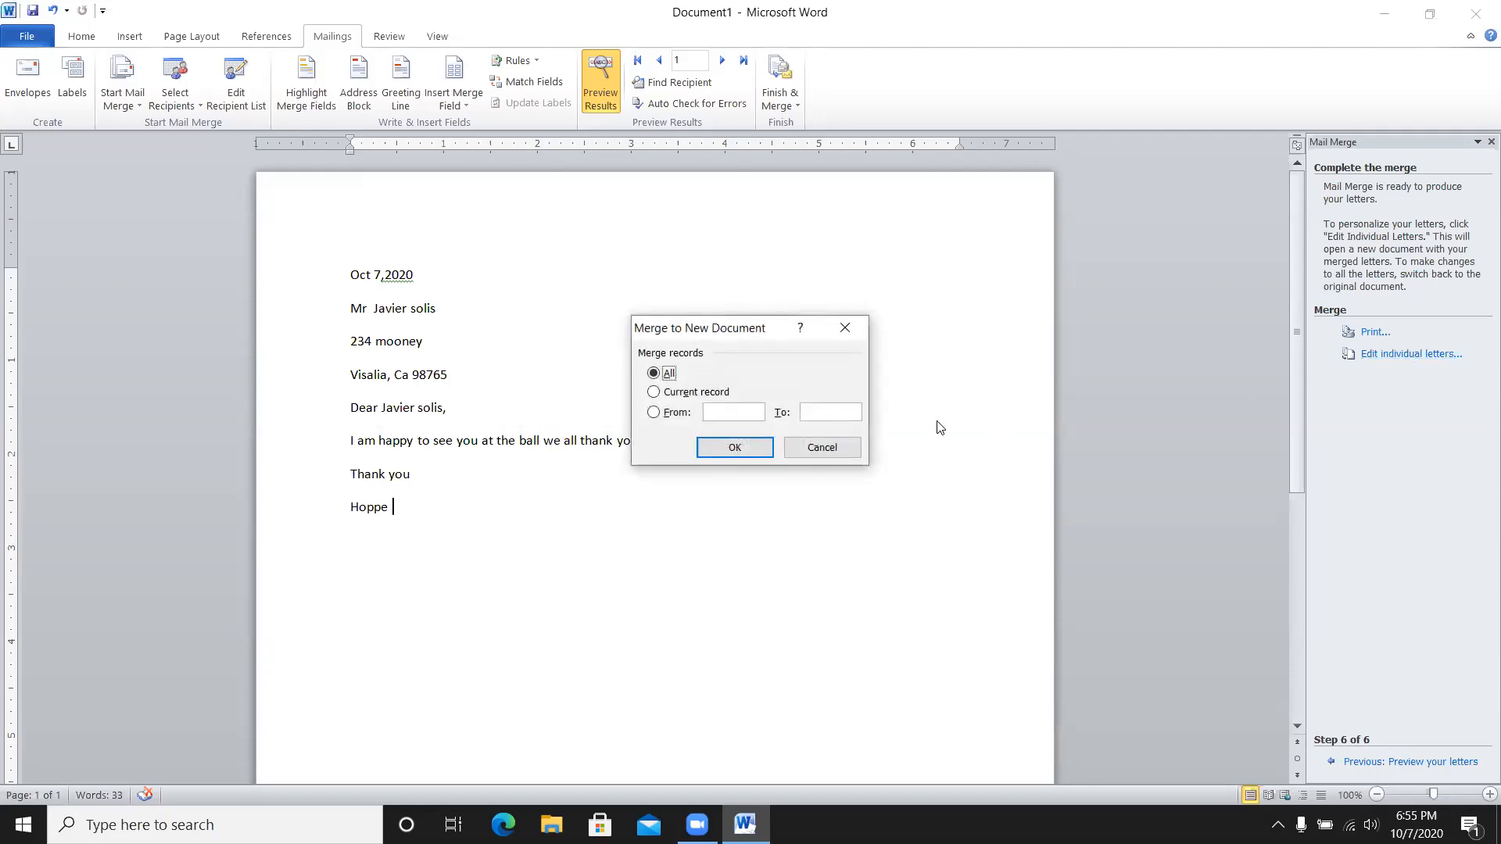
- Merge All records into the new Letters1 document and scroll through its three letters
left_click(727, 449)
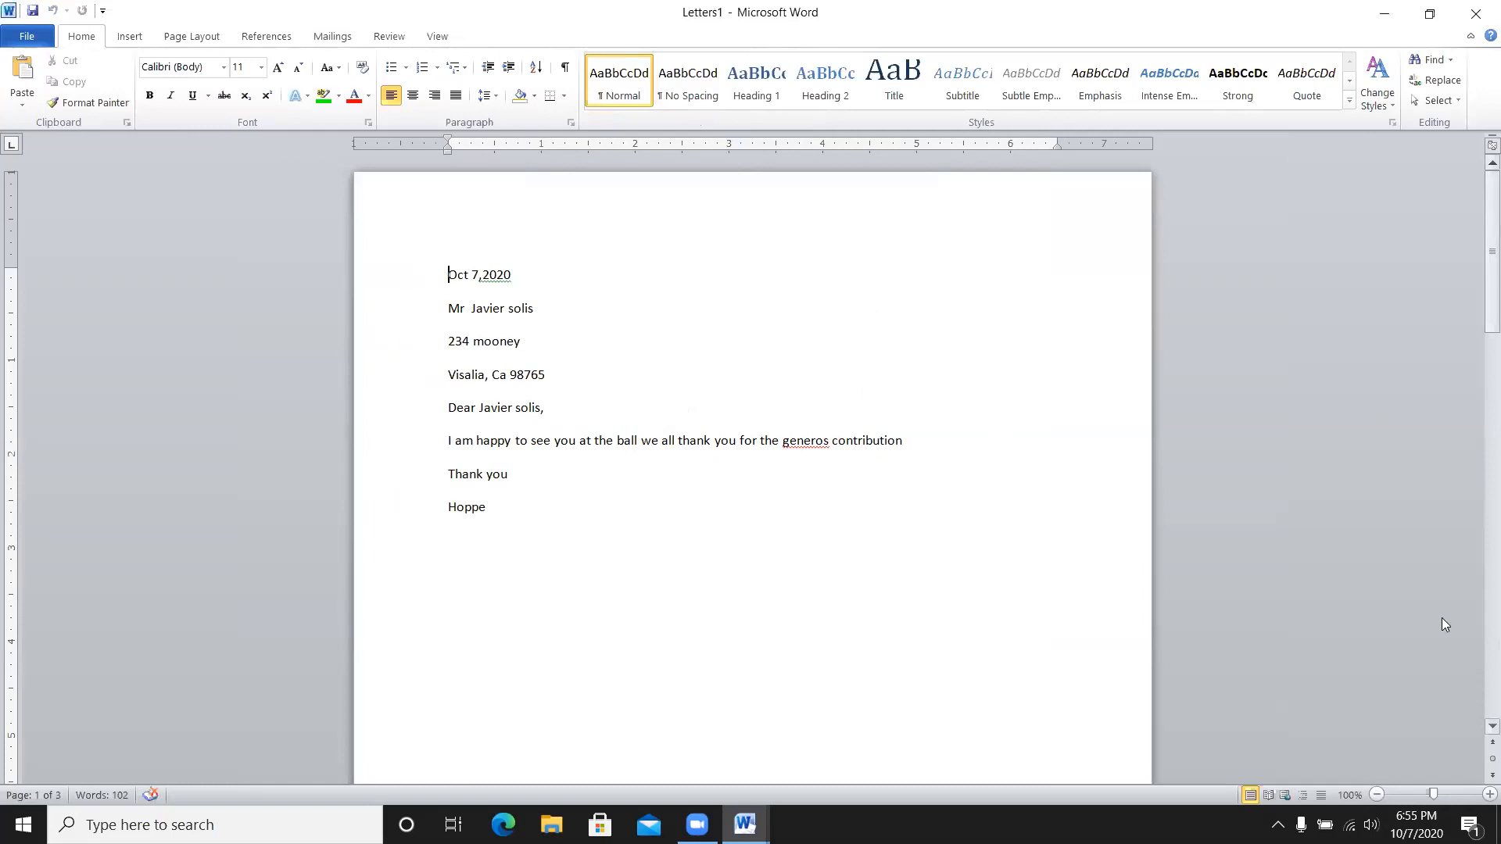
scroll(1477, 726, "down", 4)
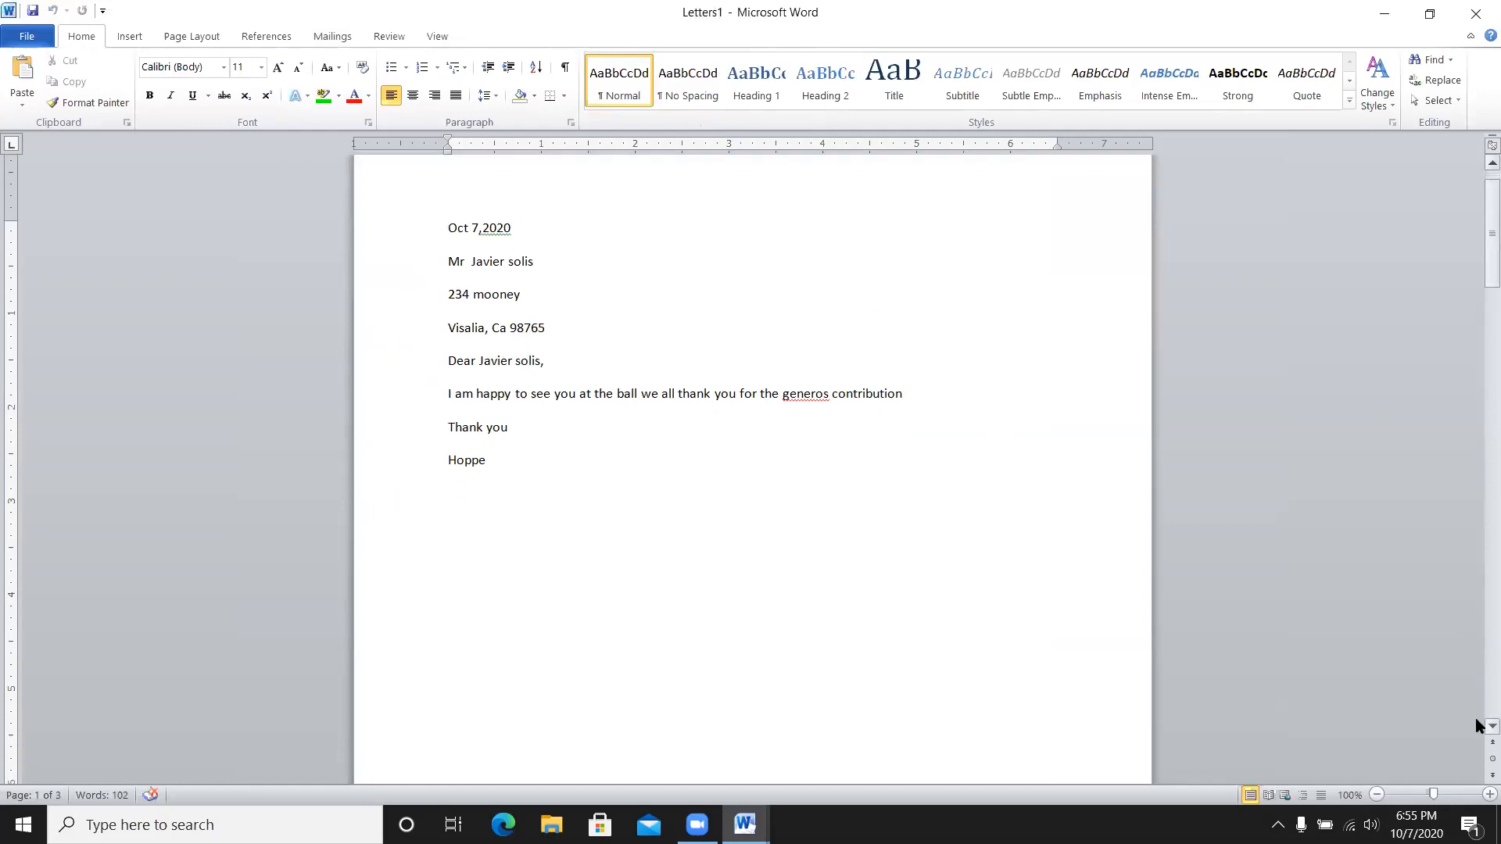
scroll(1477, 726, "down", 8)
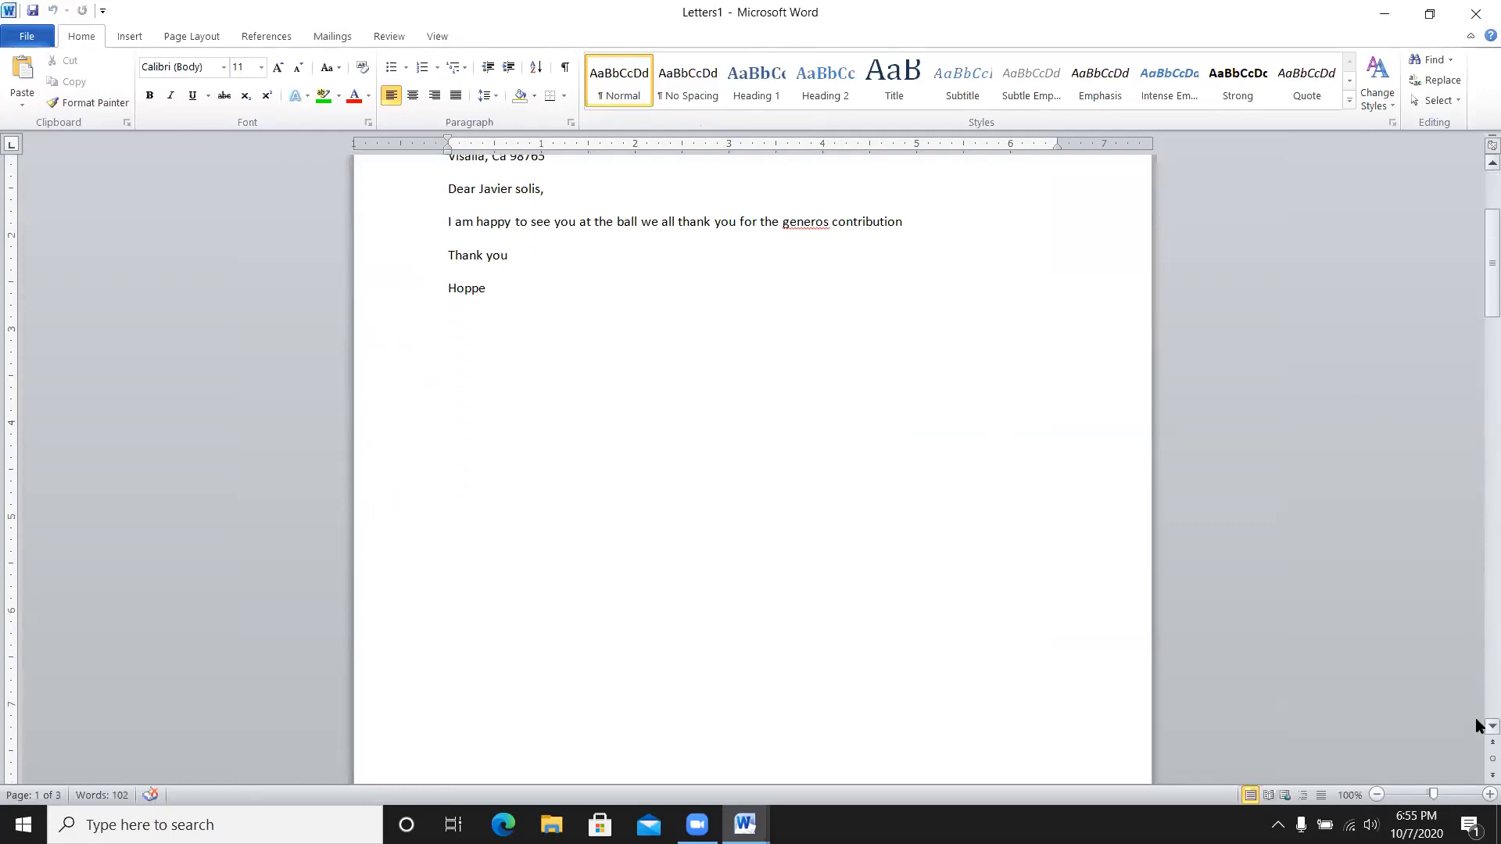
scroll(1478, 730, "down", 4)
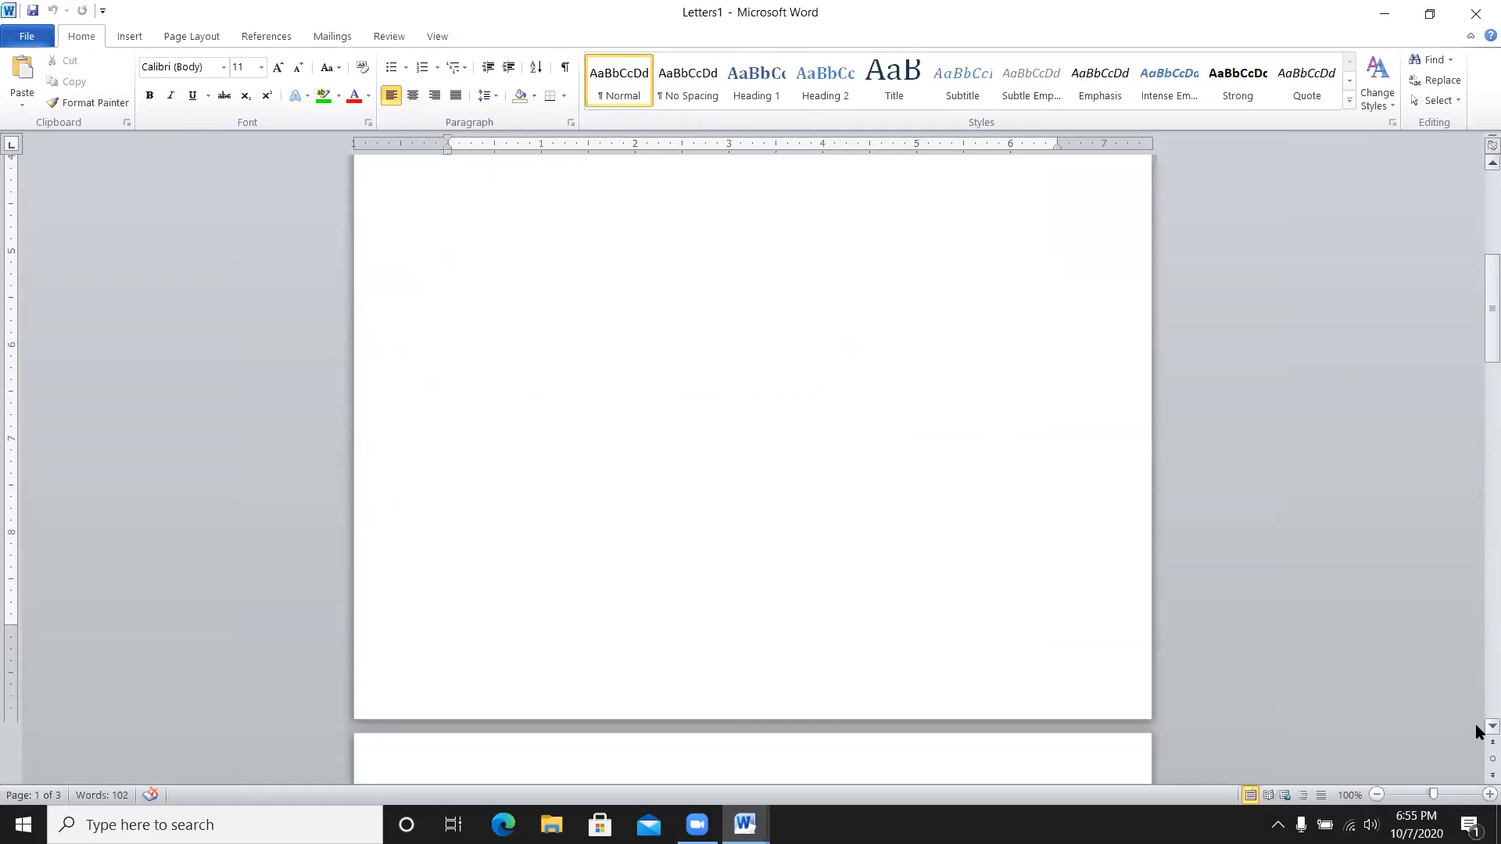
scroll(1476, 727, "down", 10)
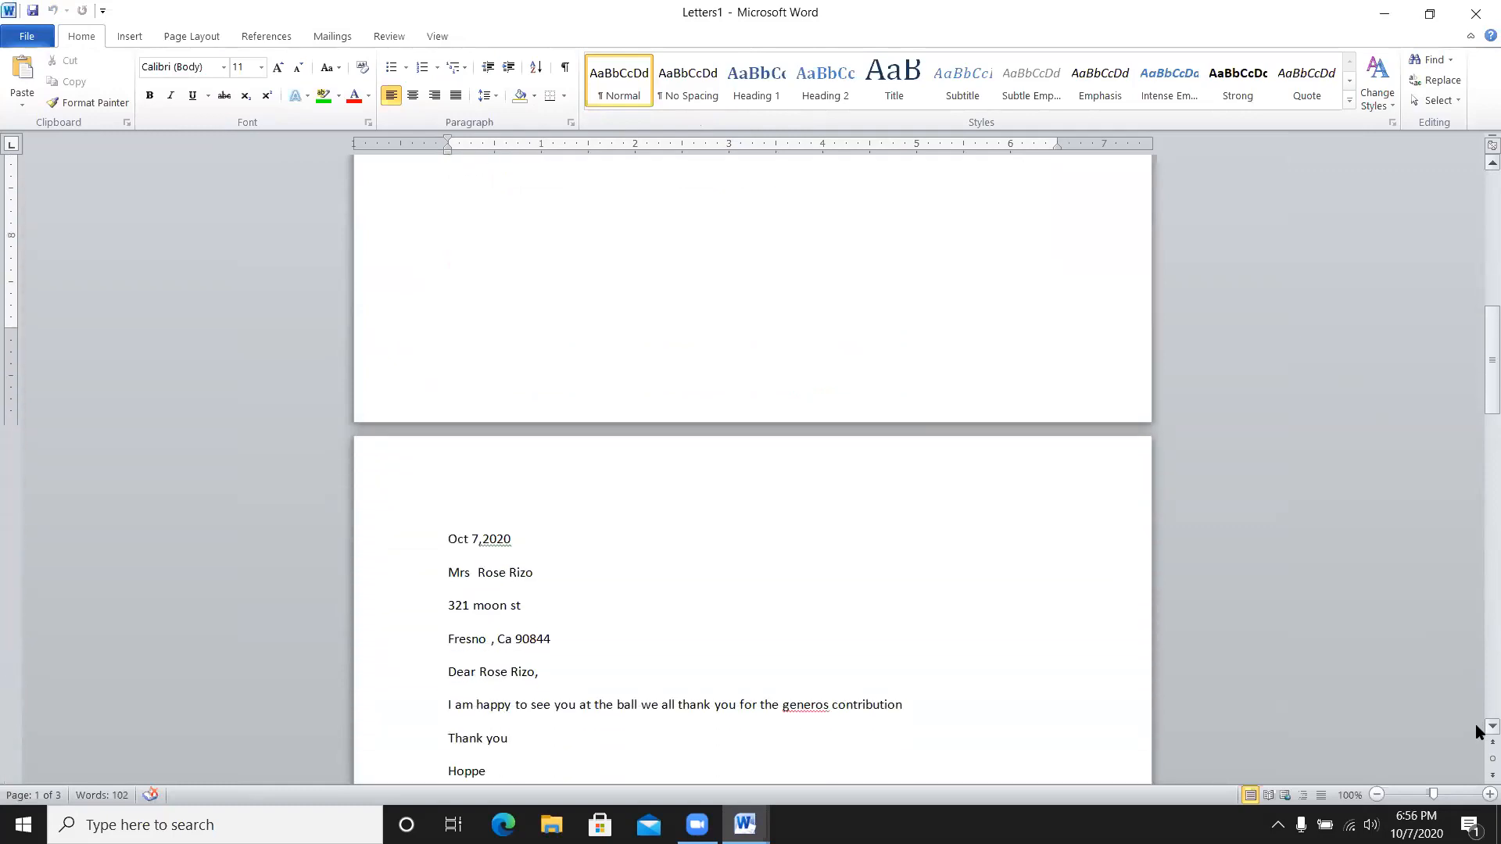
scroll(1477, 732, "down", 1)
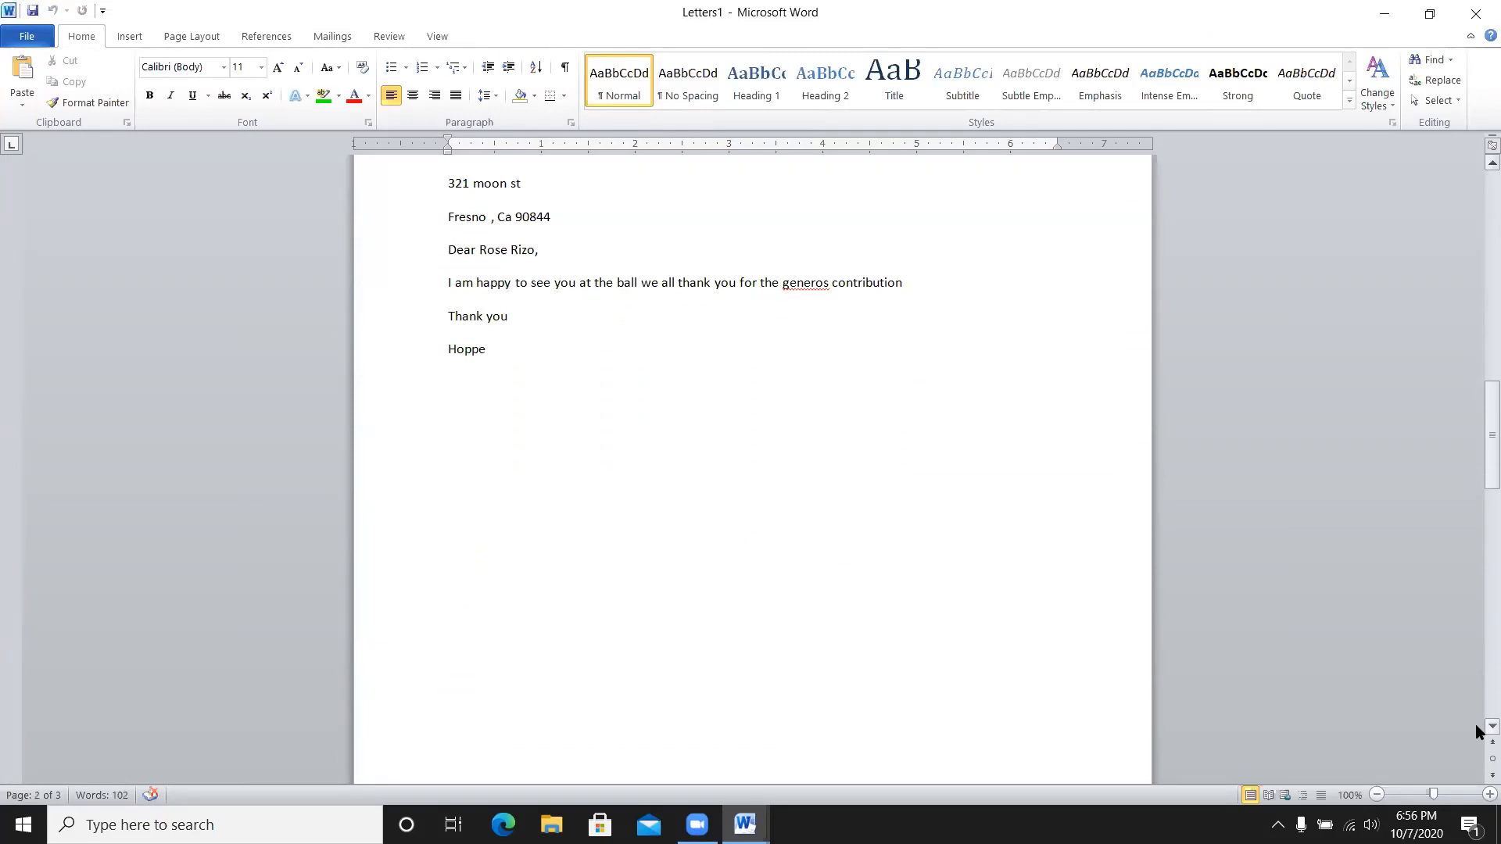
scroll(1477, 731, "down", 7)
scroll(1477, 732, "down", 10)
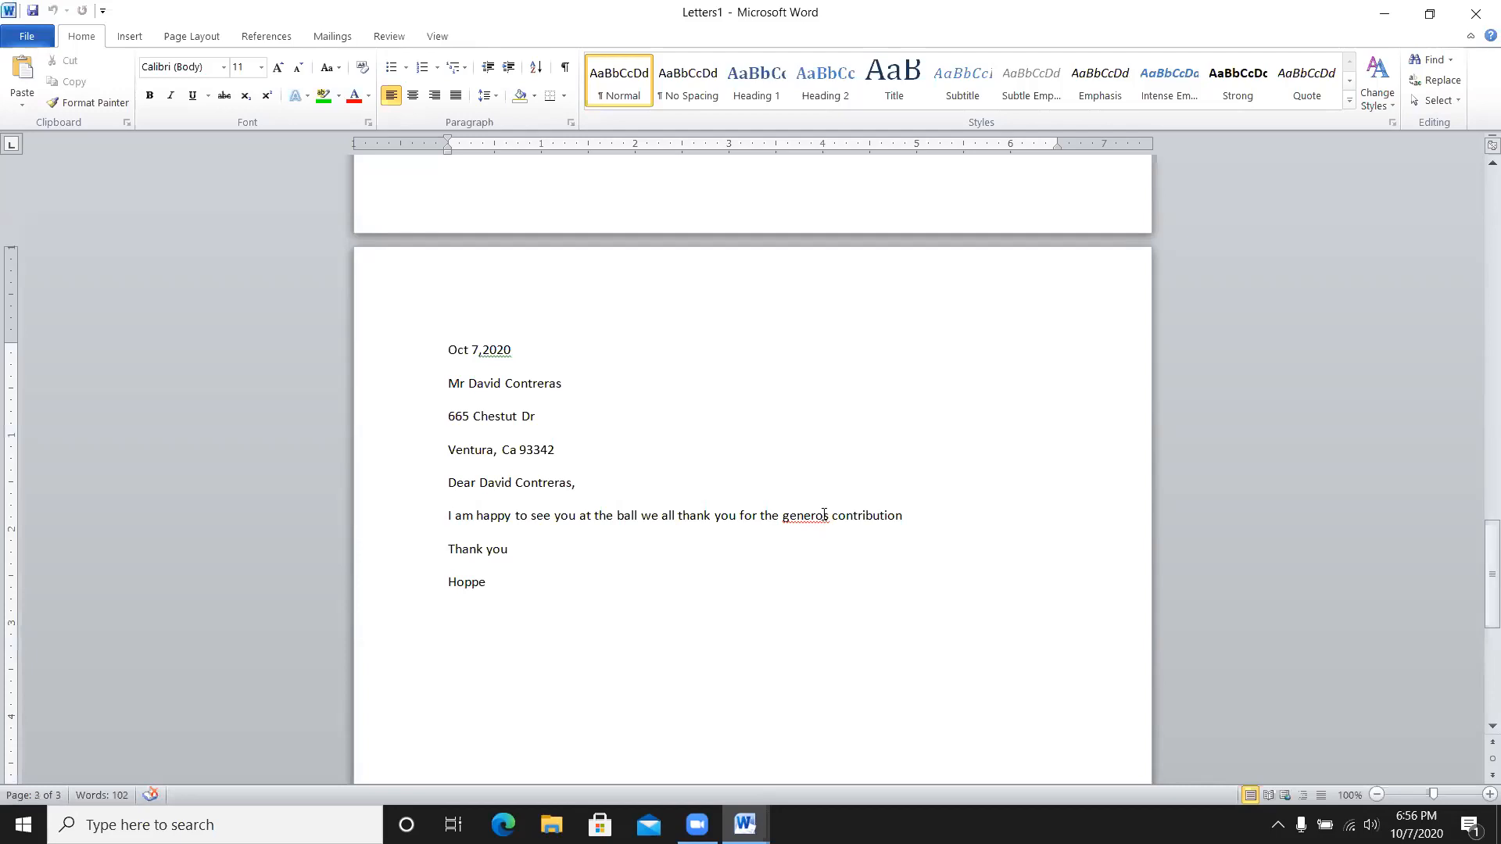
- Correct 'generos' to 'generous' in the third letter, then scroll back up through Letters1
type("u")
left_click(852, 555)
scroll(1476, 168, "up", 1)
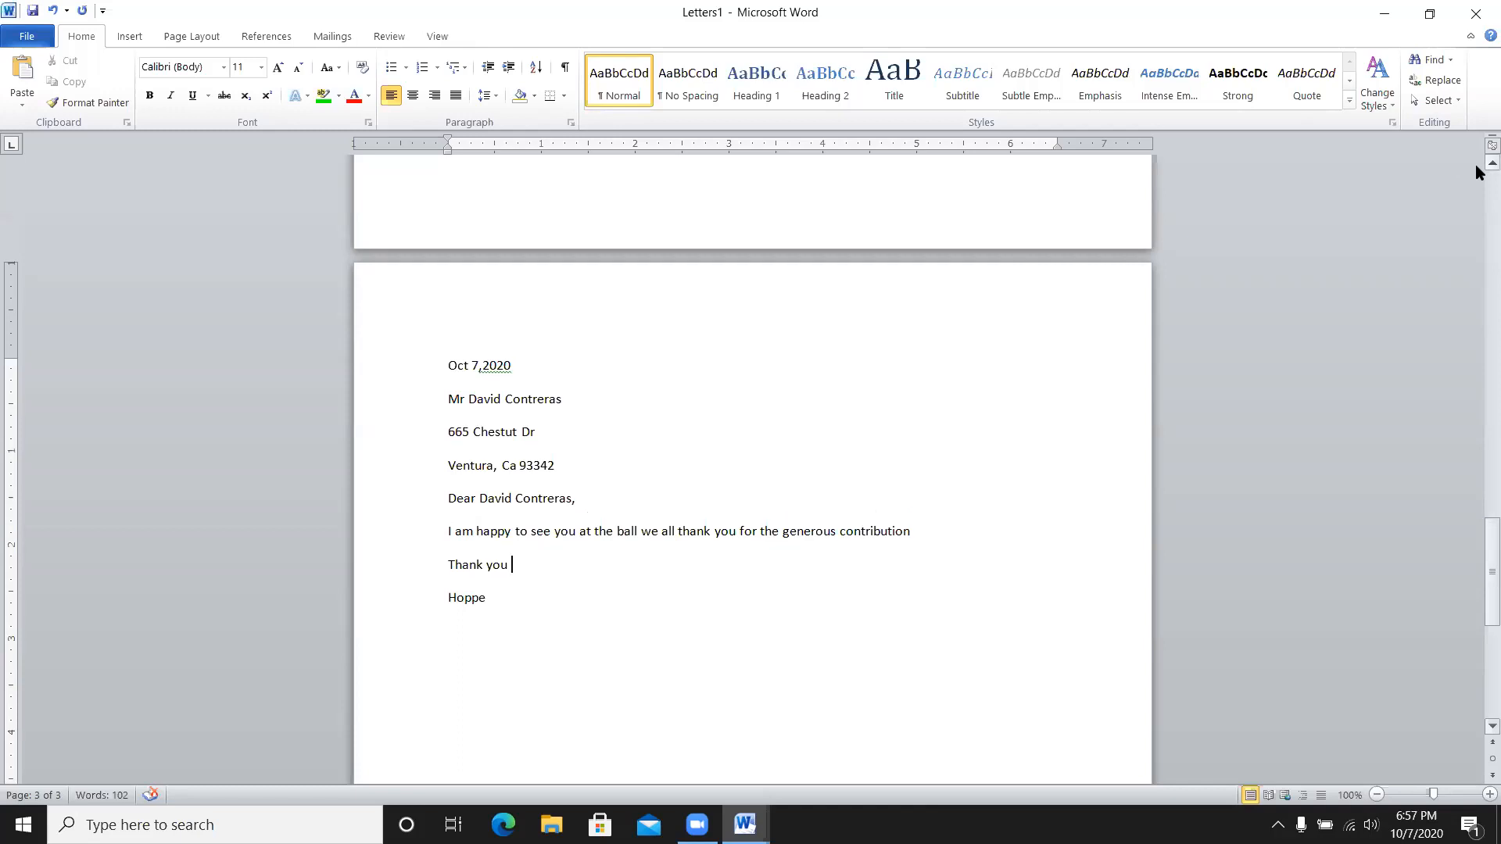
scroll(1475, 166, "up", 7)
scroll(1476, 171, "up", 20)
scroll(1475, 164, "up", 10)
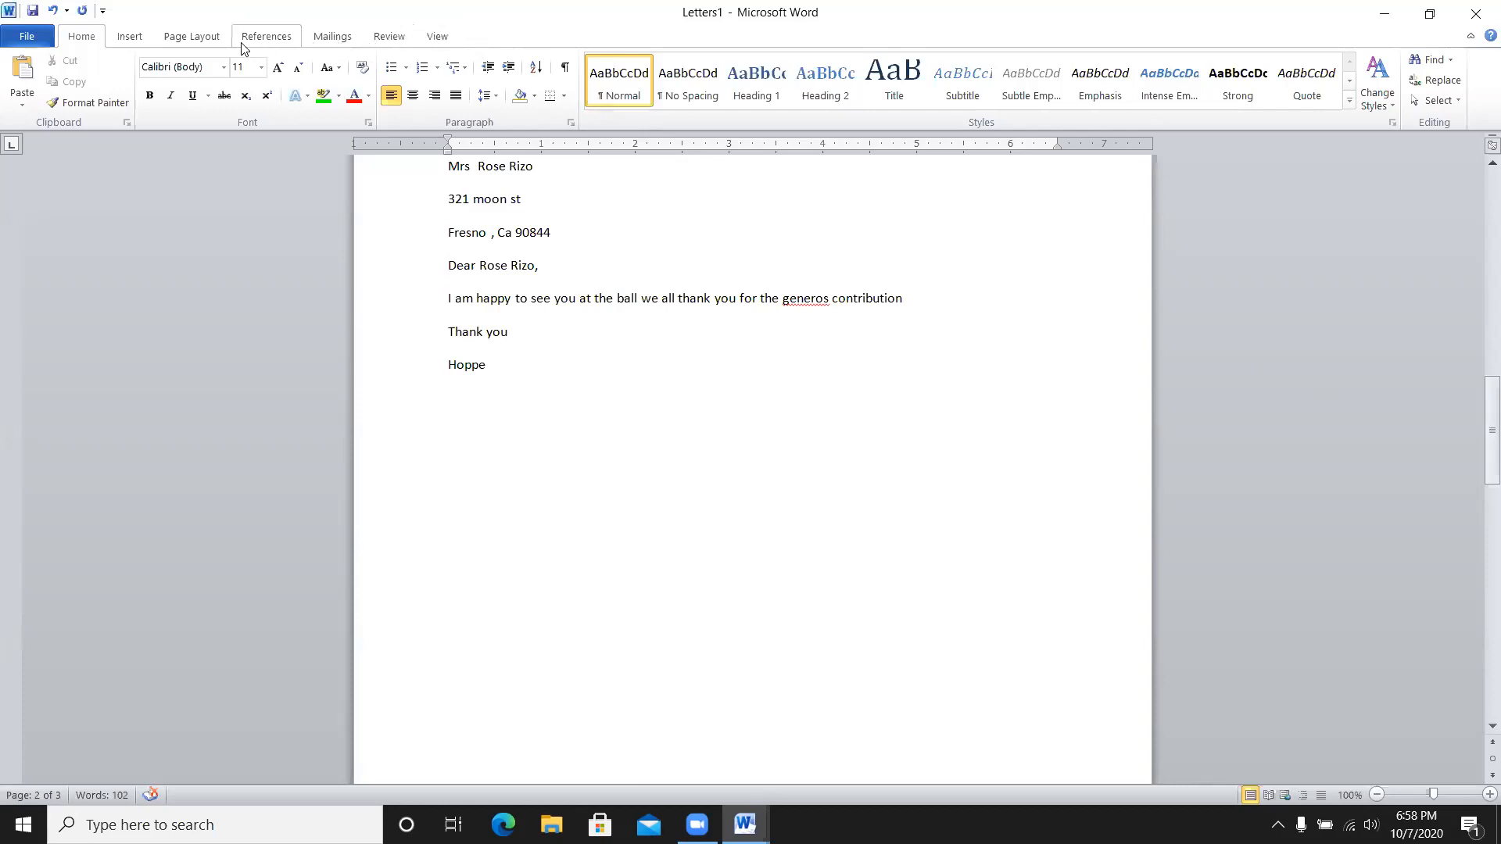
- Open Word's Print page for Letters1 and expand the list of available printers
left_click(29, 39)
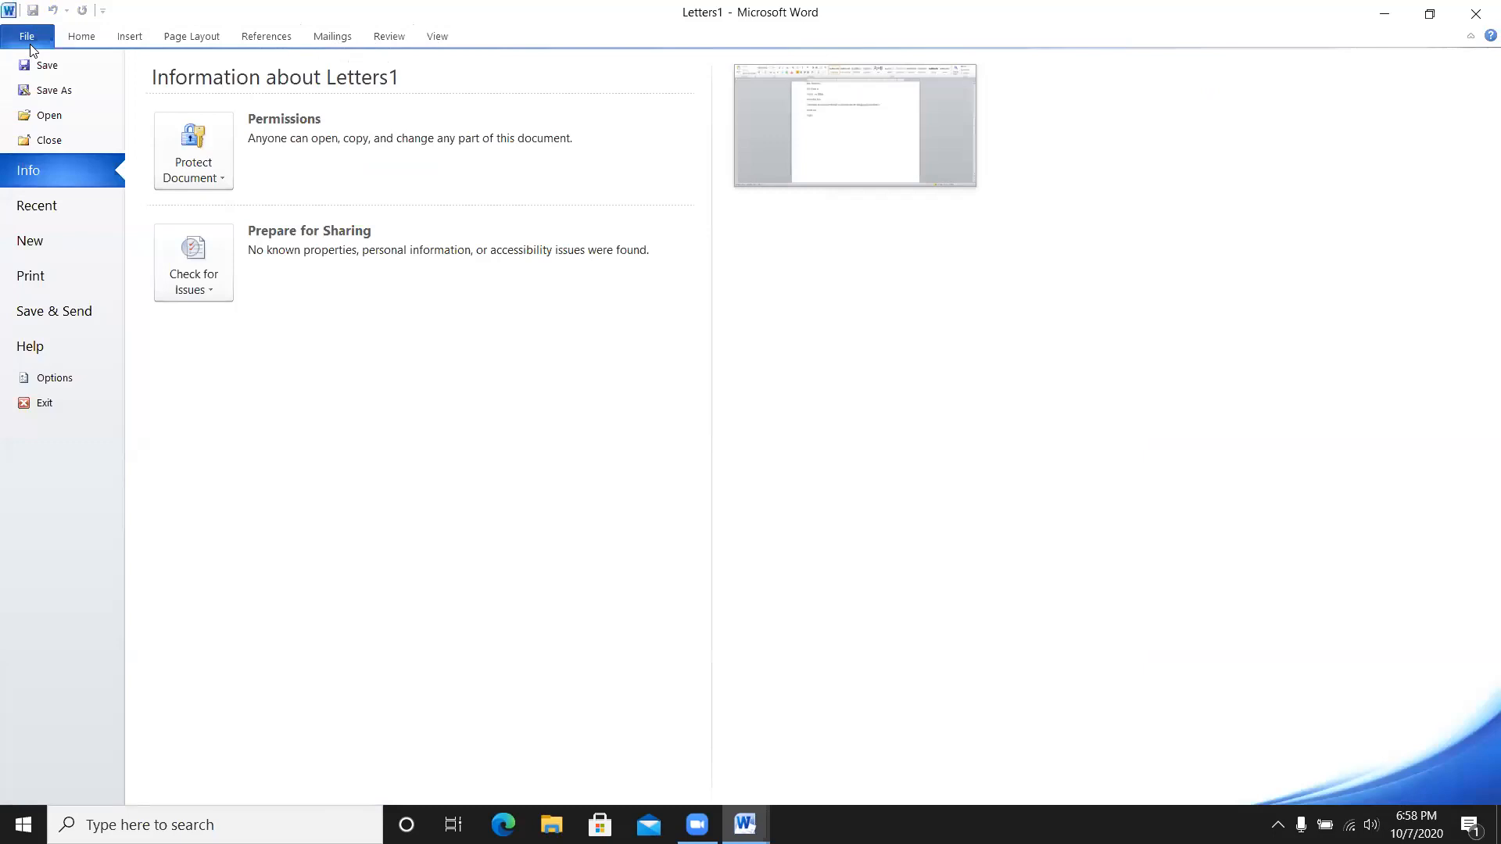
left_click(58, 280)
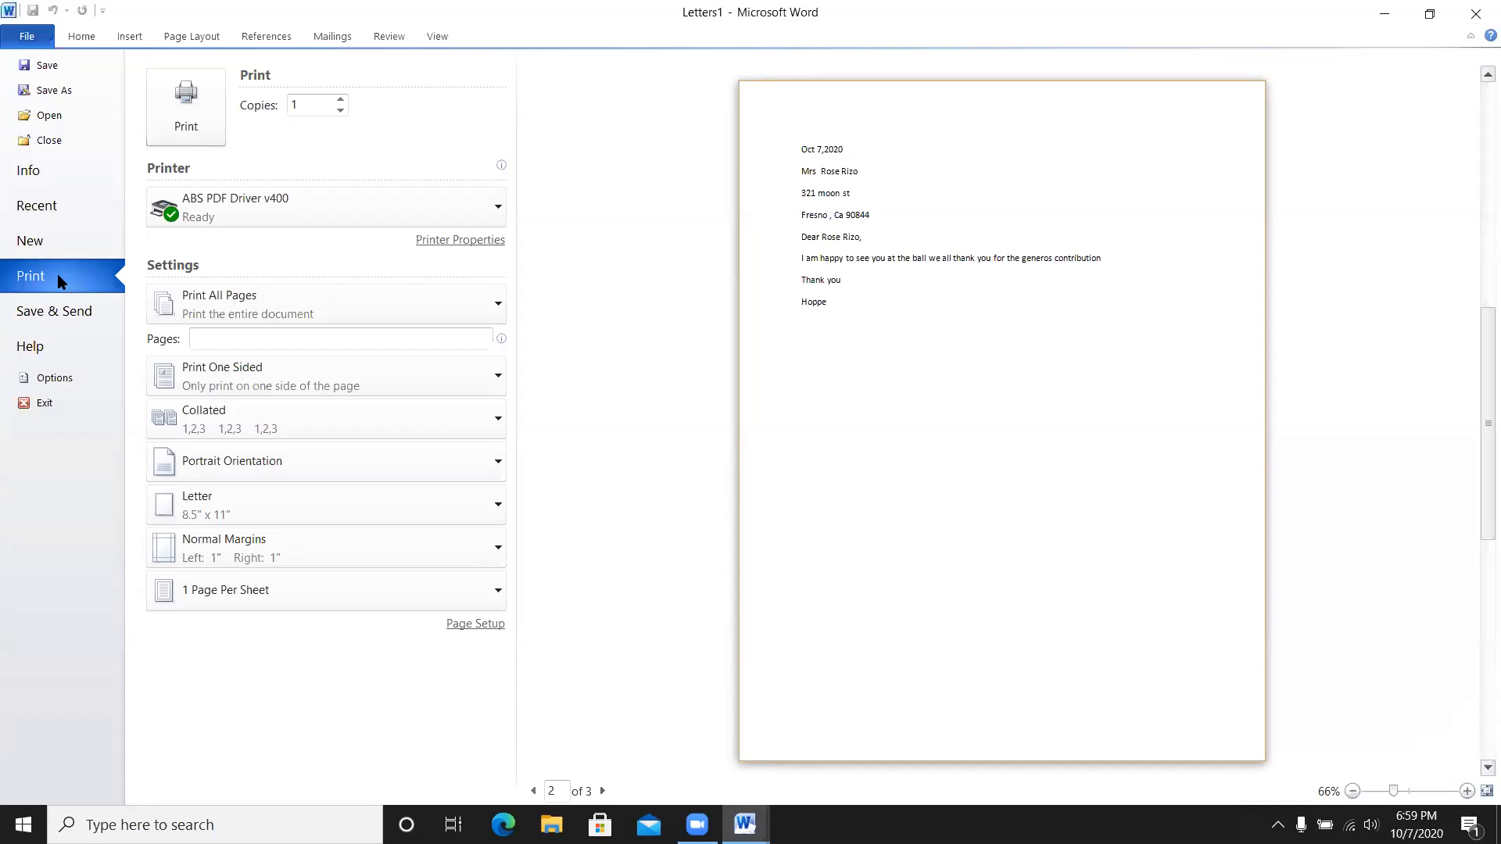
left_click(260, 205)
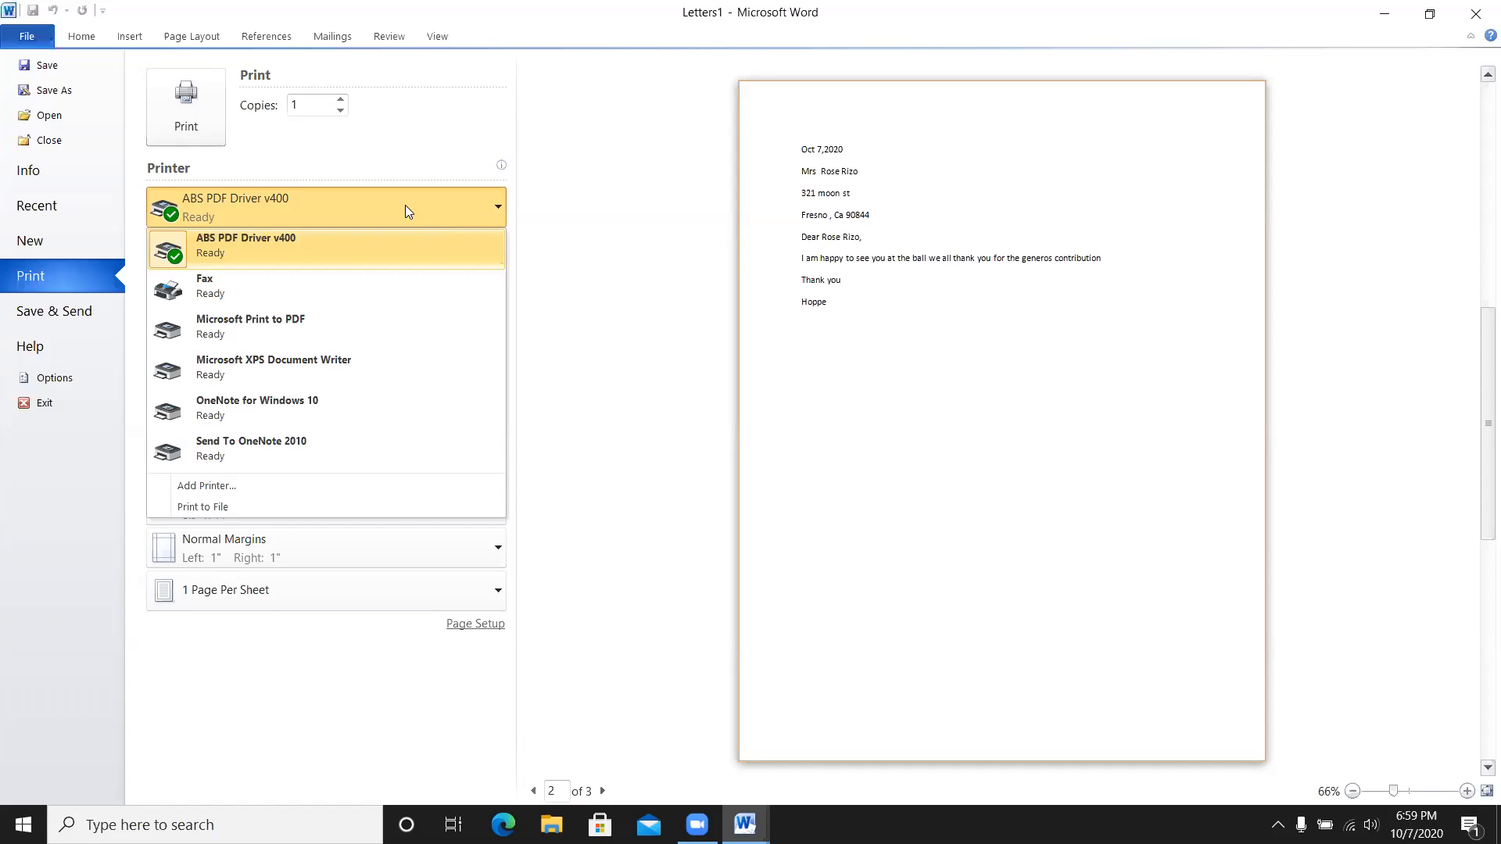
- Print the merged letters with the Microsoft Print to PDF printer
left_click(278, 327)
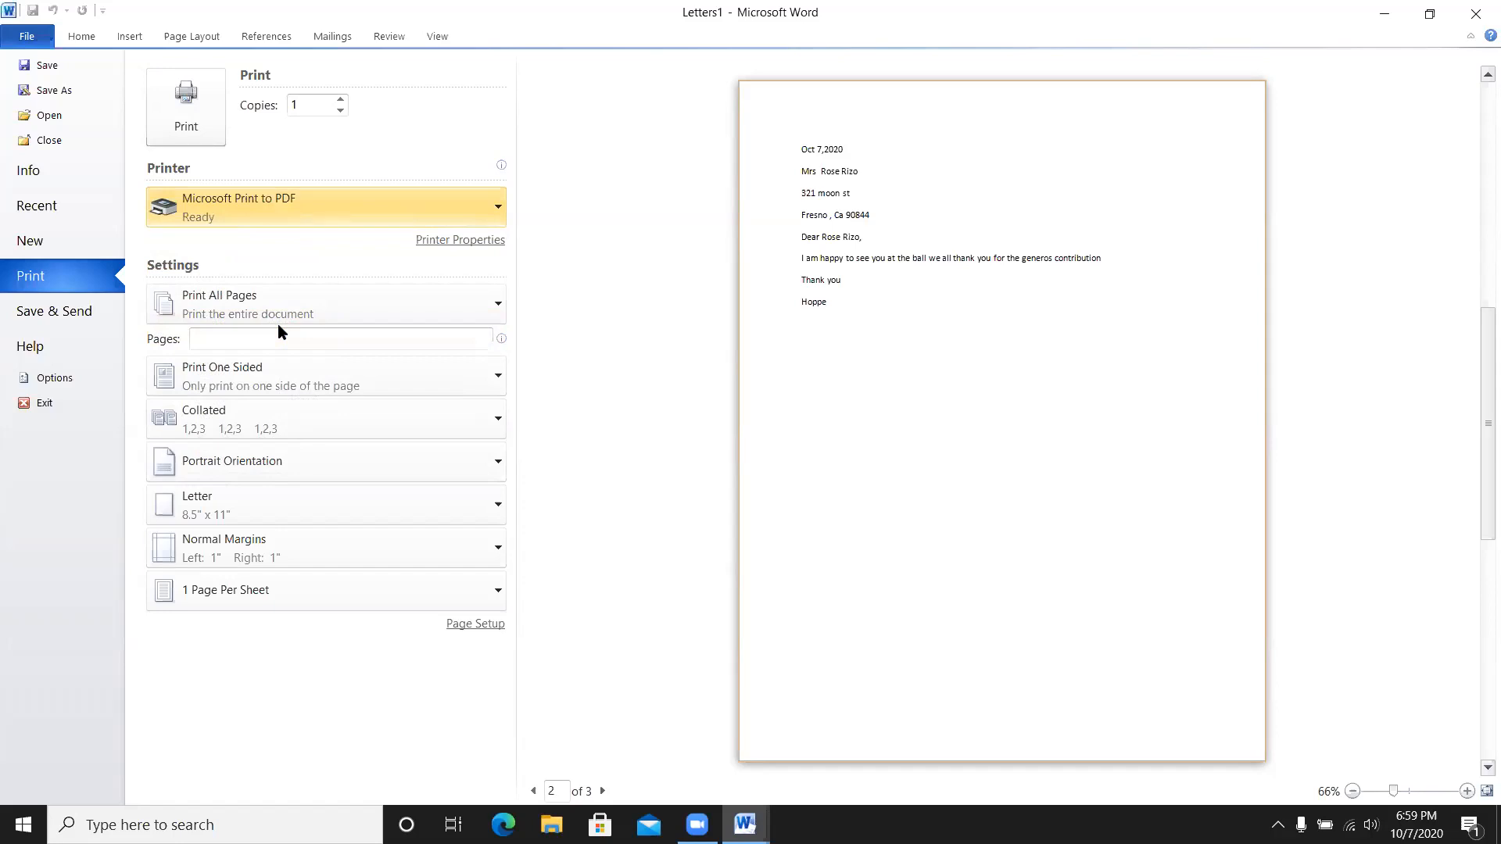
left_click(199, 107)
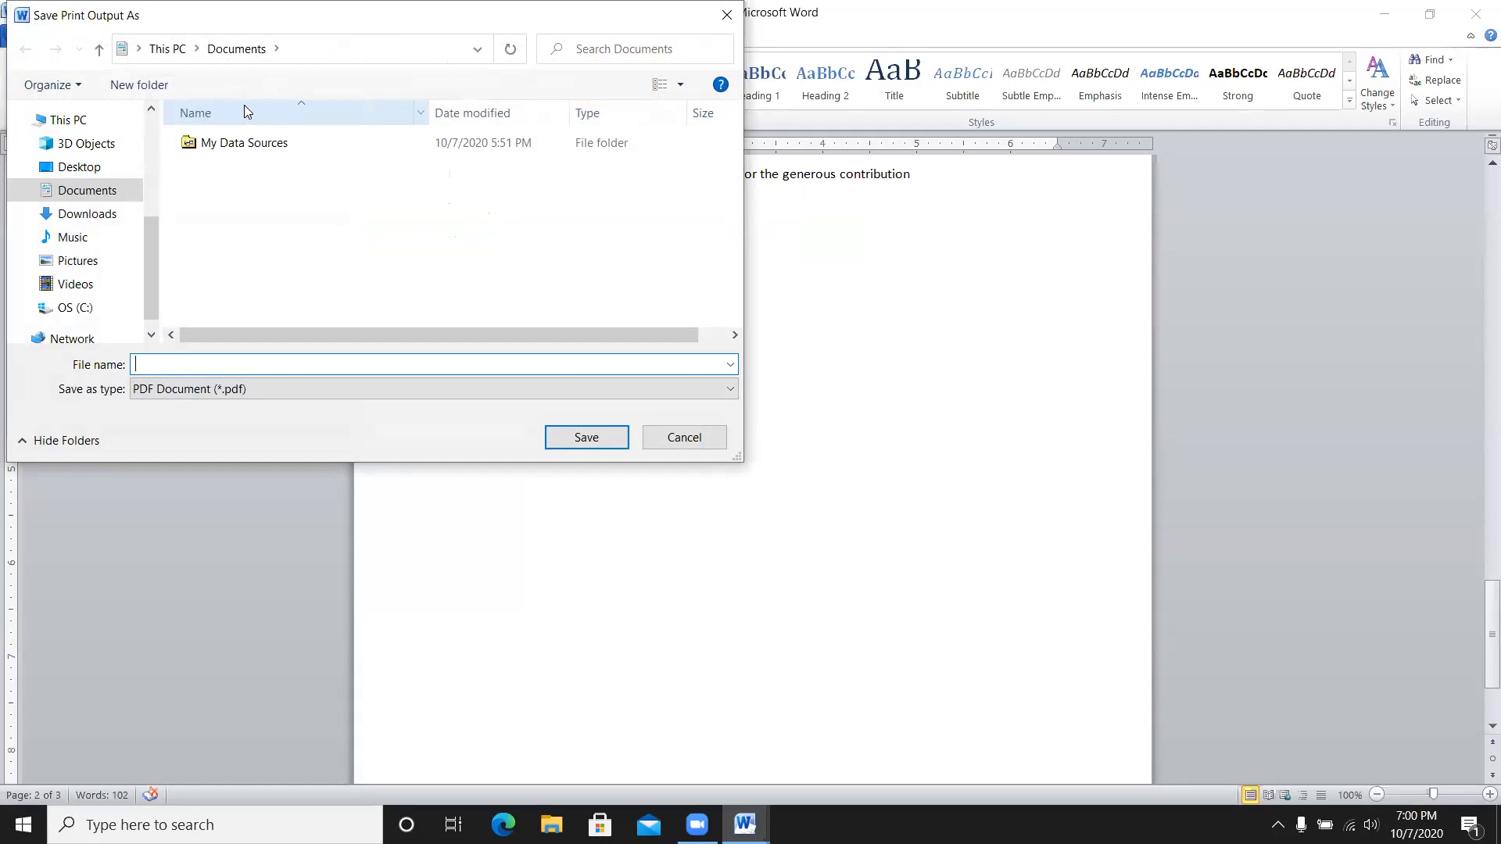
- On the Desktop, save the PDF over the suggested existing 'mail' file, confirming the replacement
left_click(98, 173)
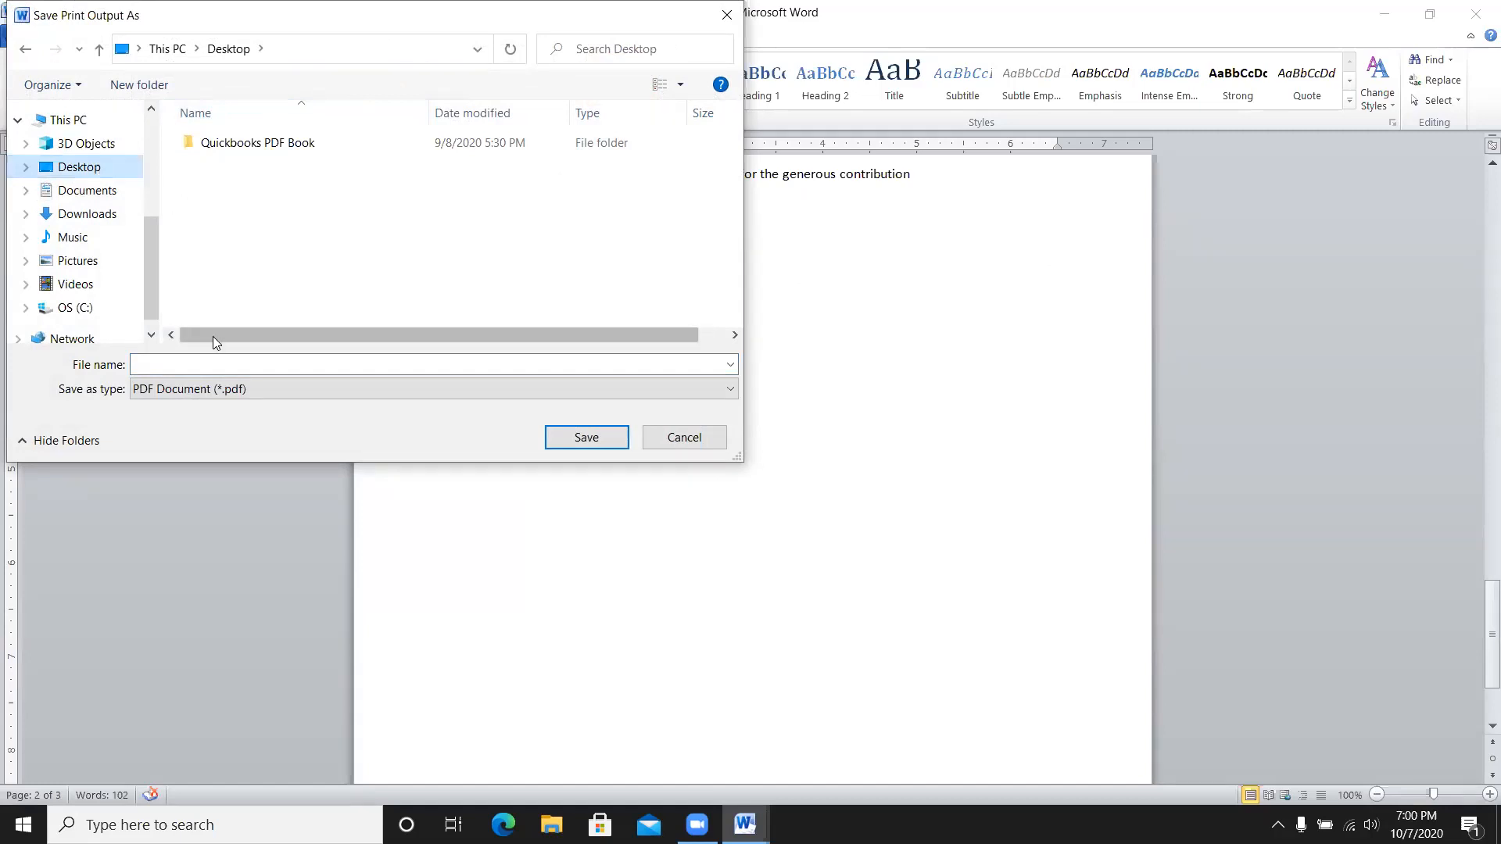
left_click(209, 365)
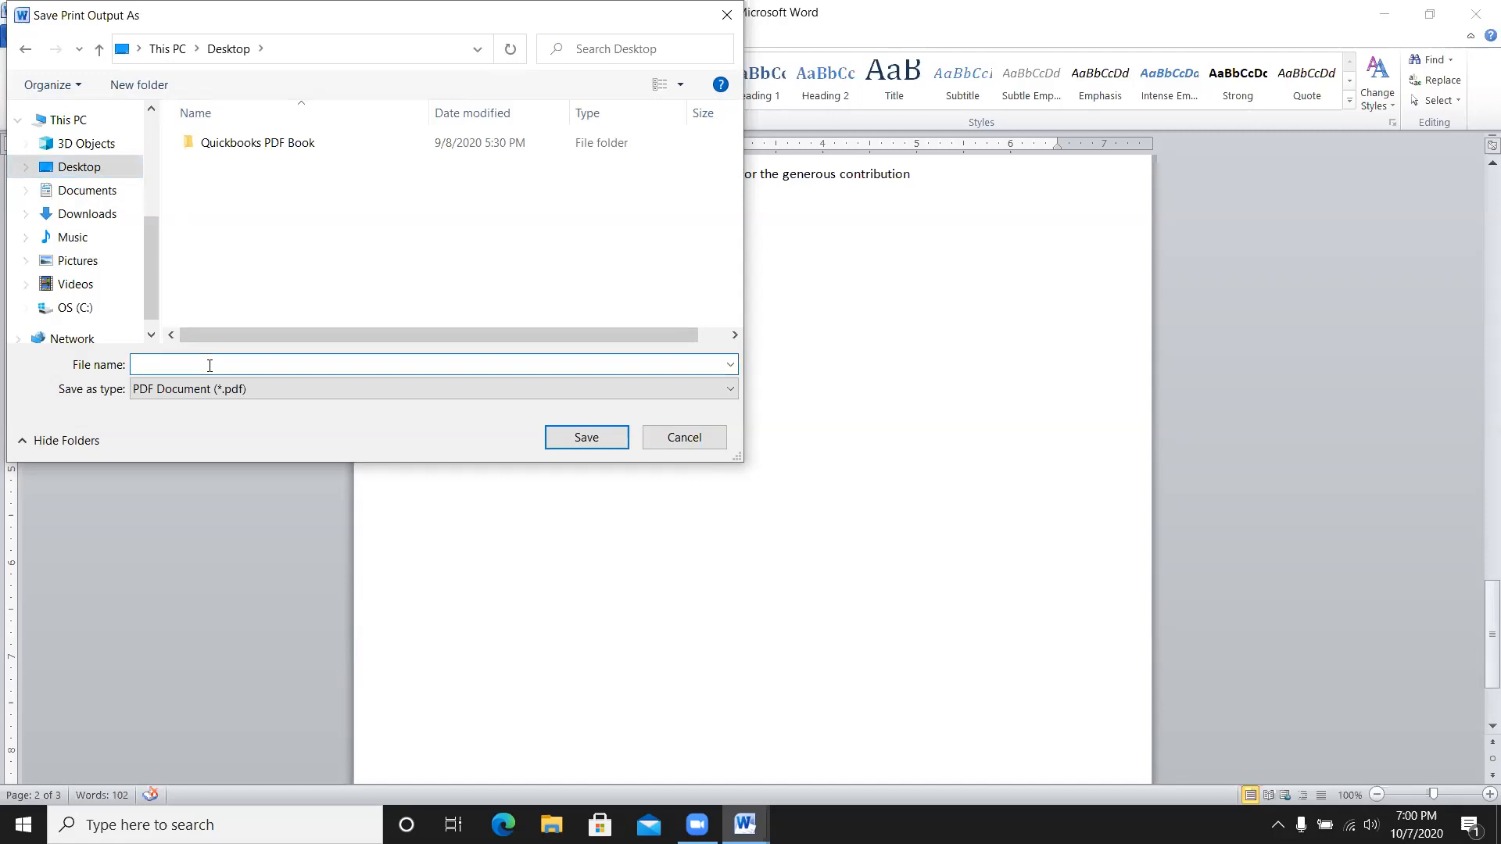
type("mail")
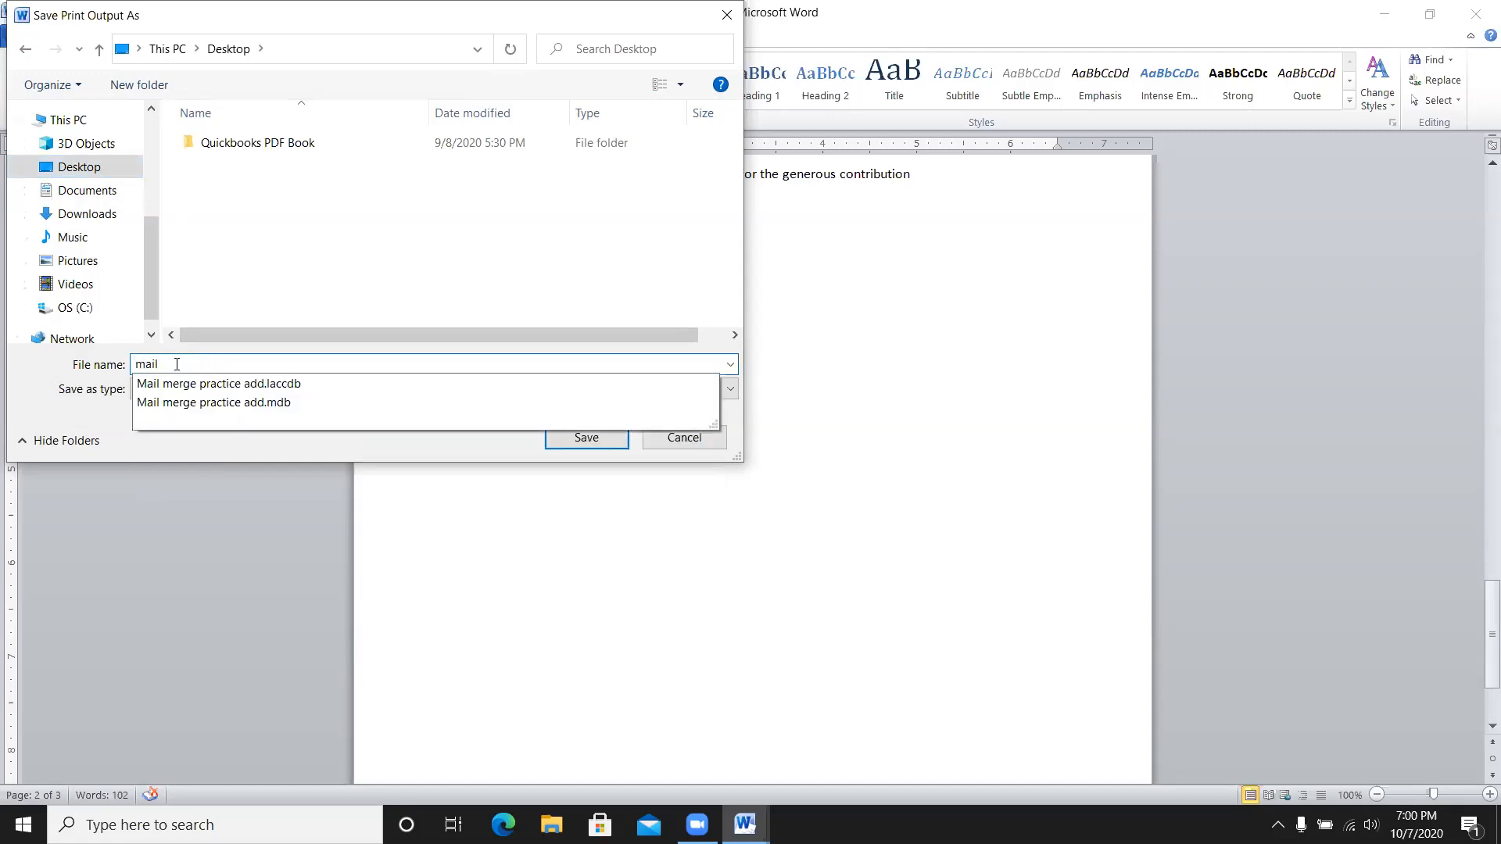
left_click(221, 384)
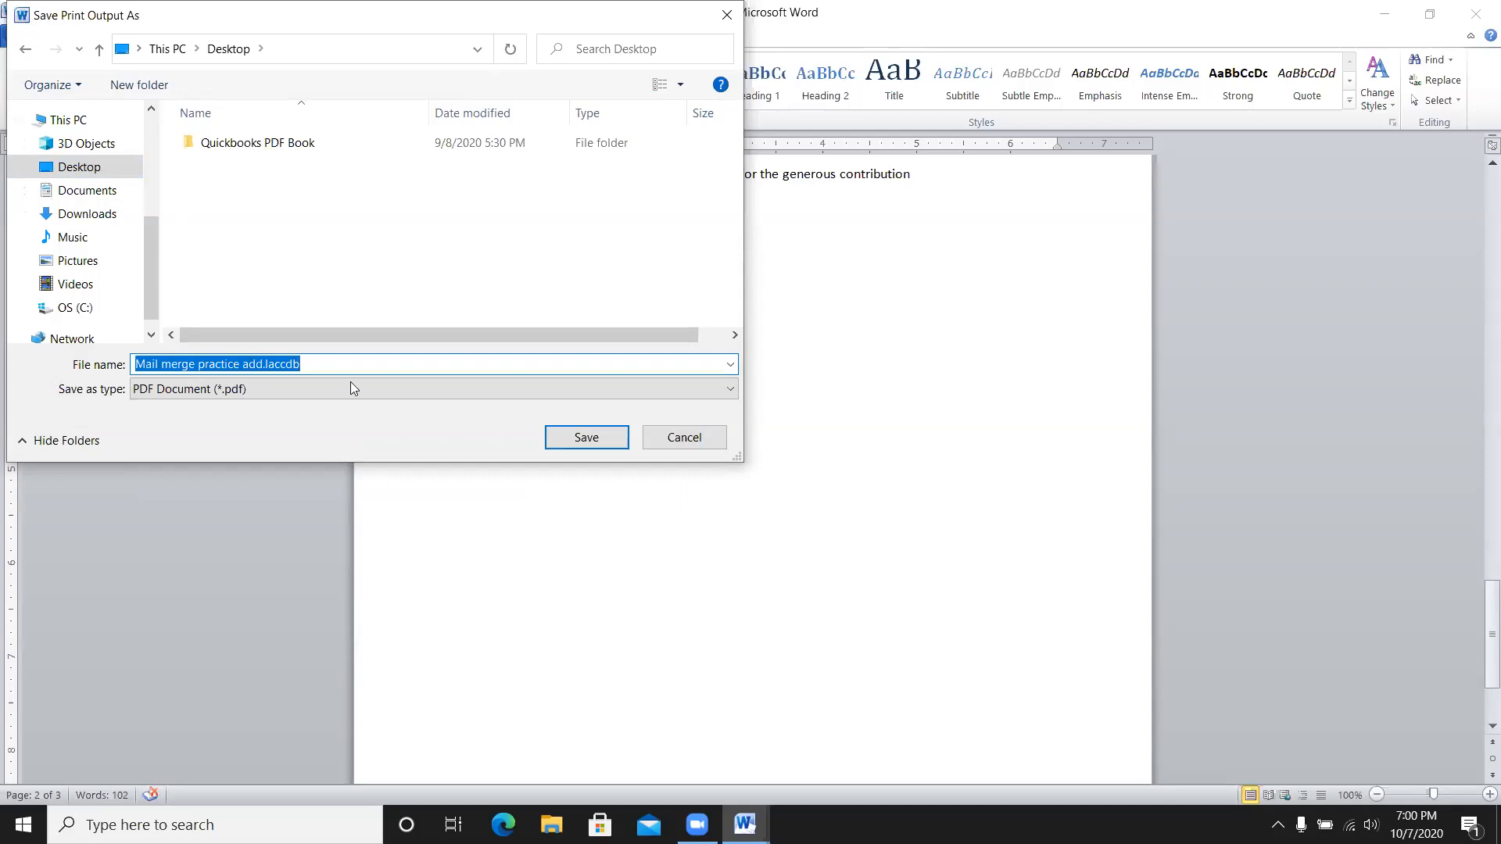
left_click(576, 442)
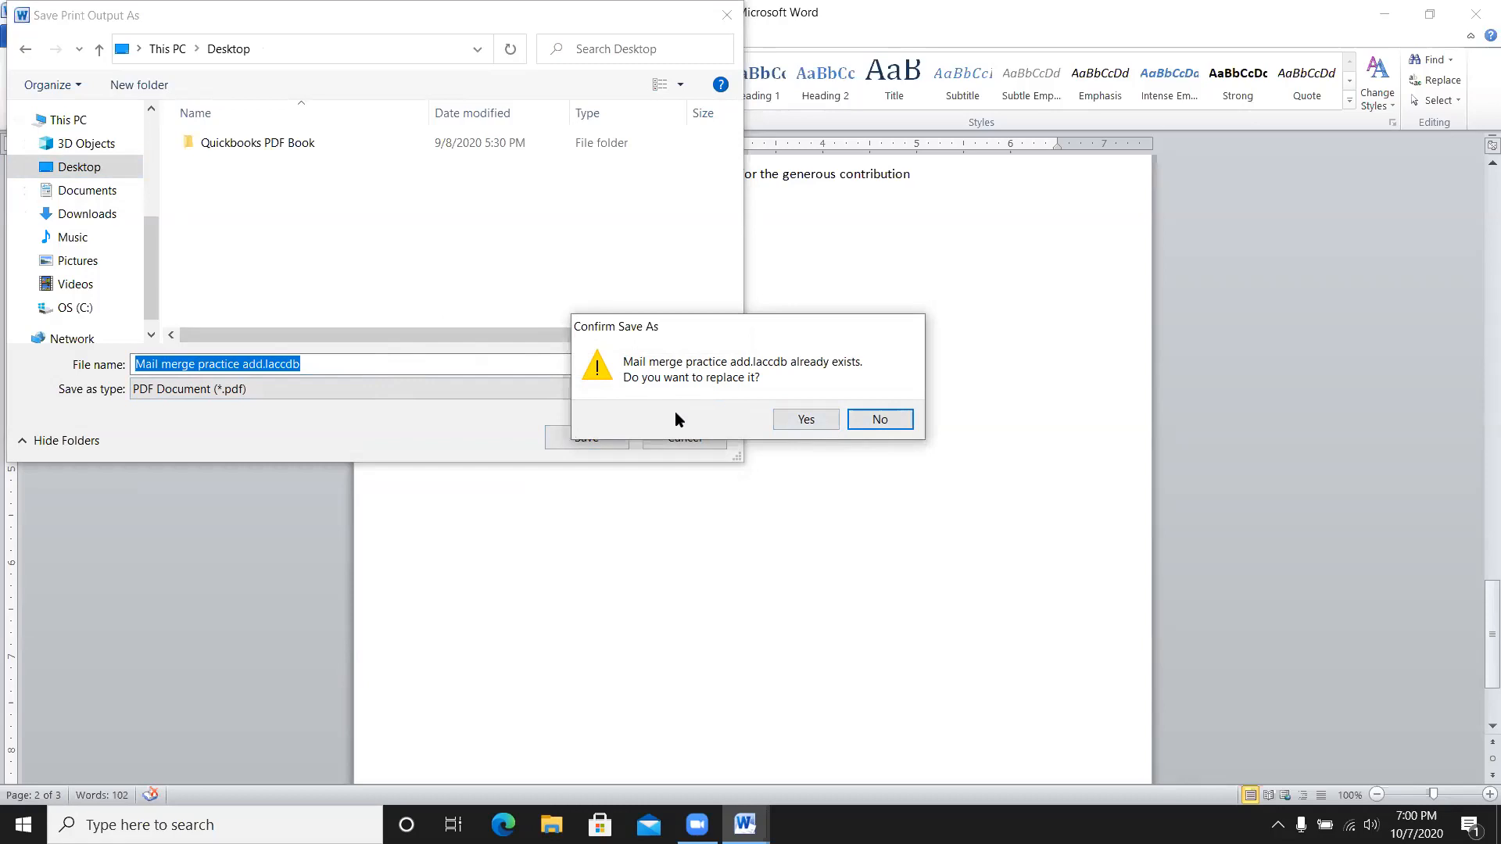
left_click(804, 419)
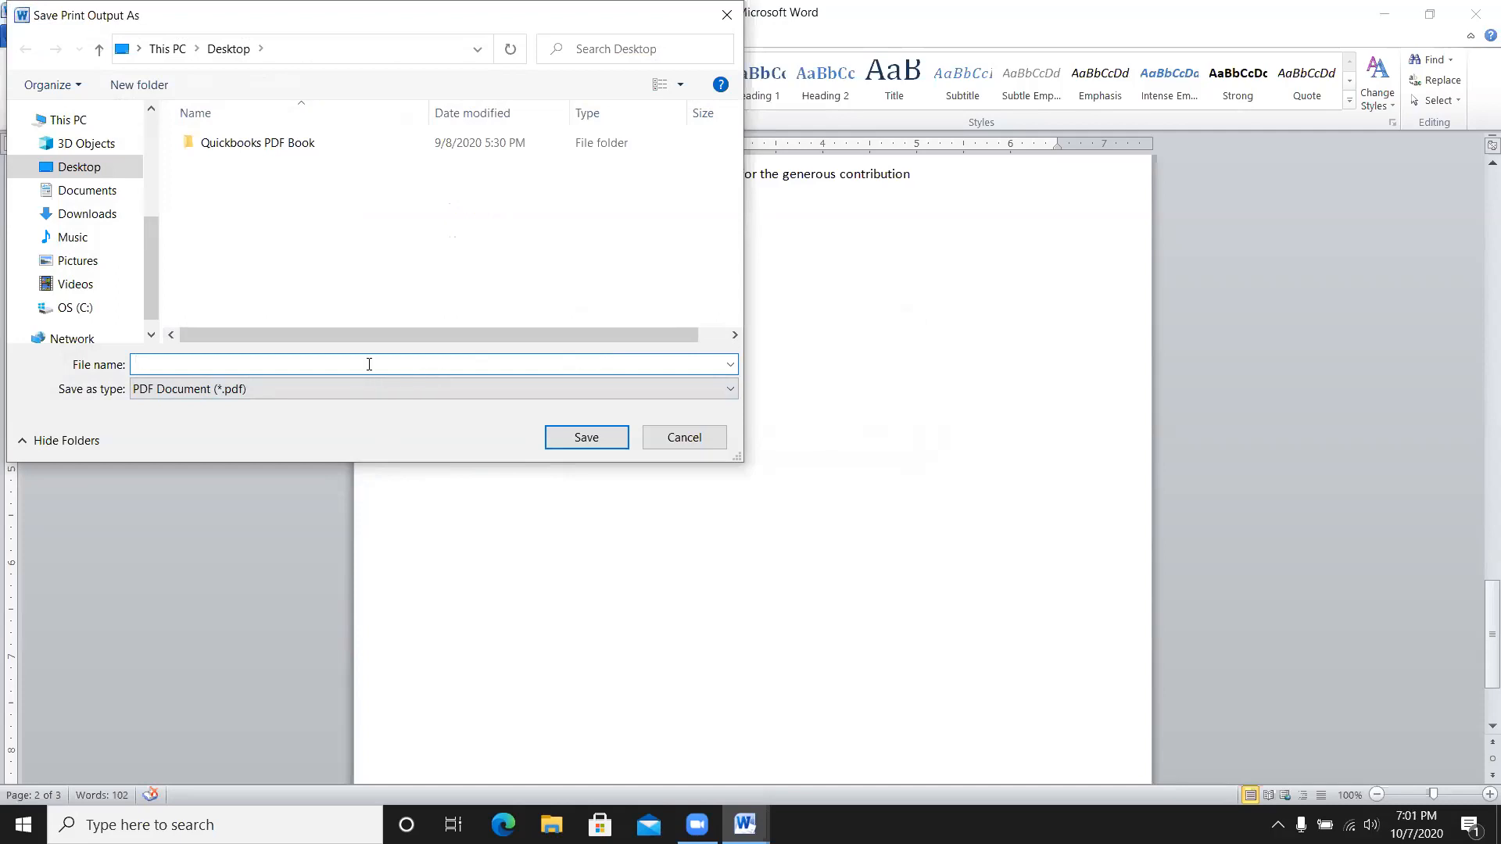
- Save the PDF as 'mail merge' and minimize the merged letters window
type("mail")
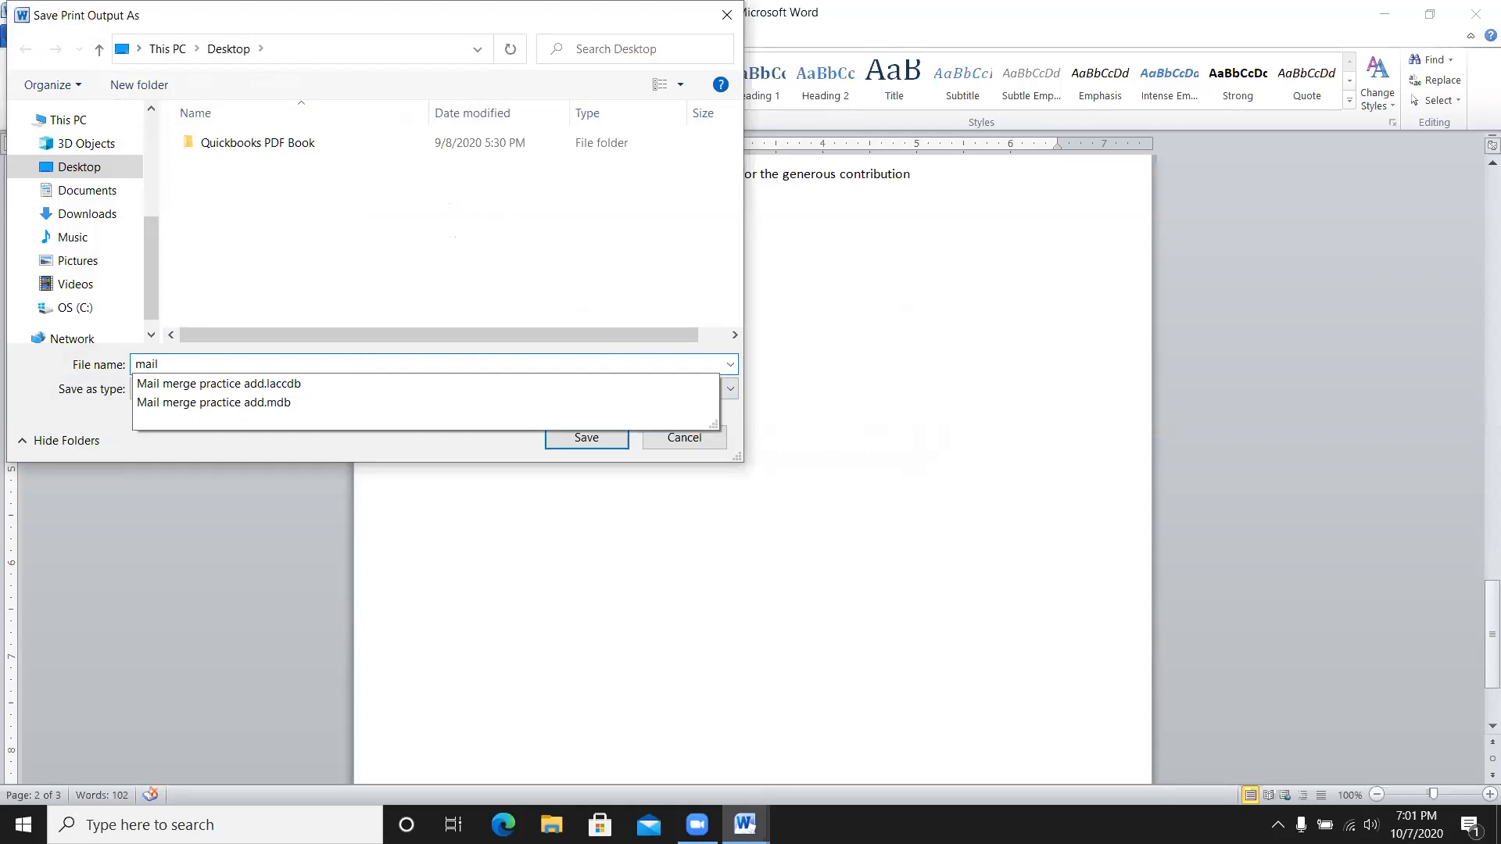
type(" merge")
left_click(370, 359)
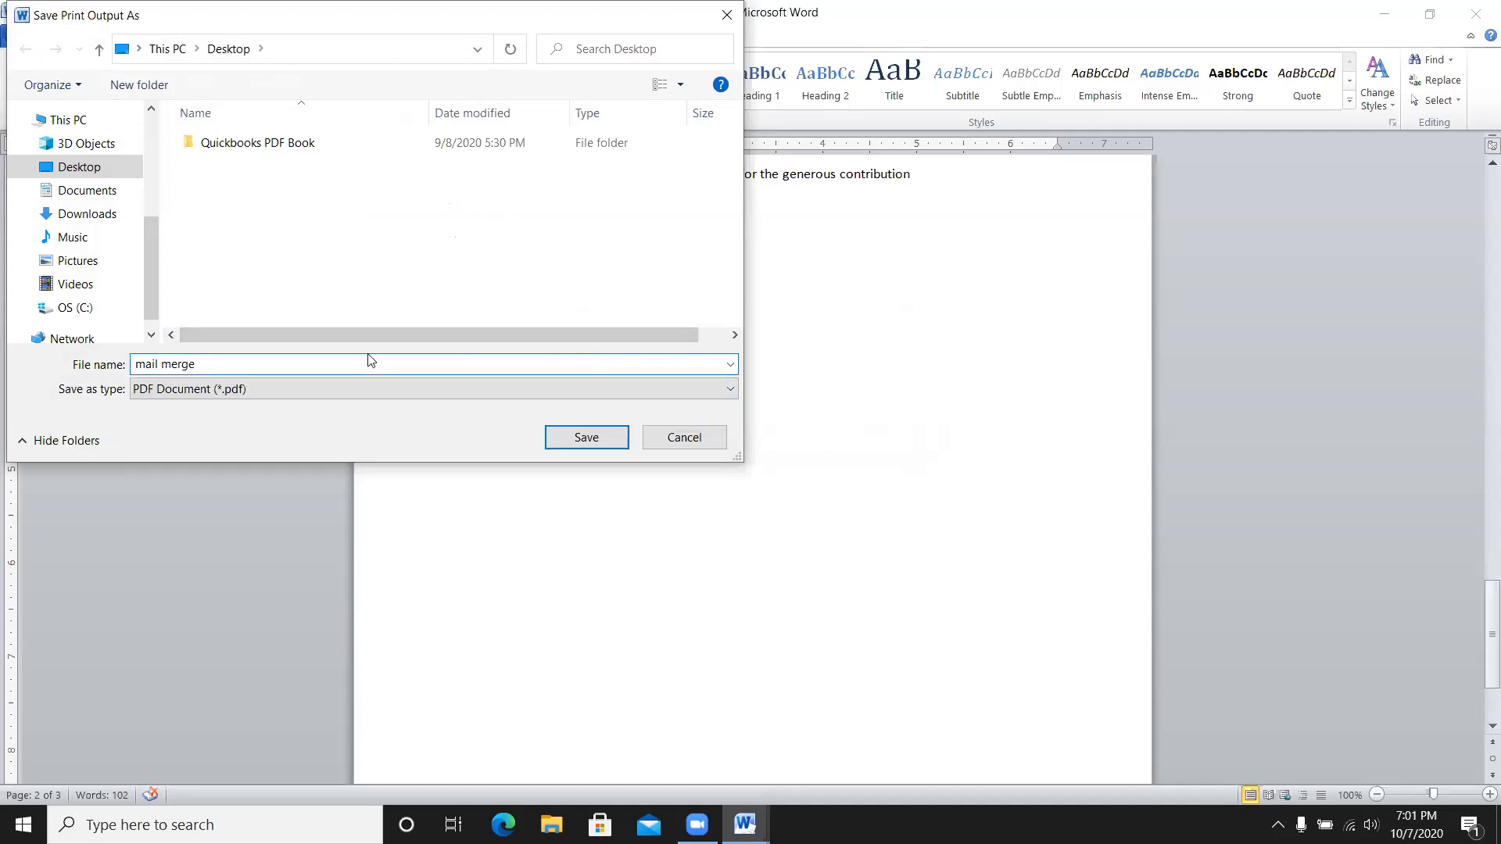
left_click(587, 437)
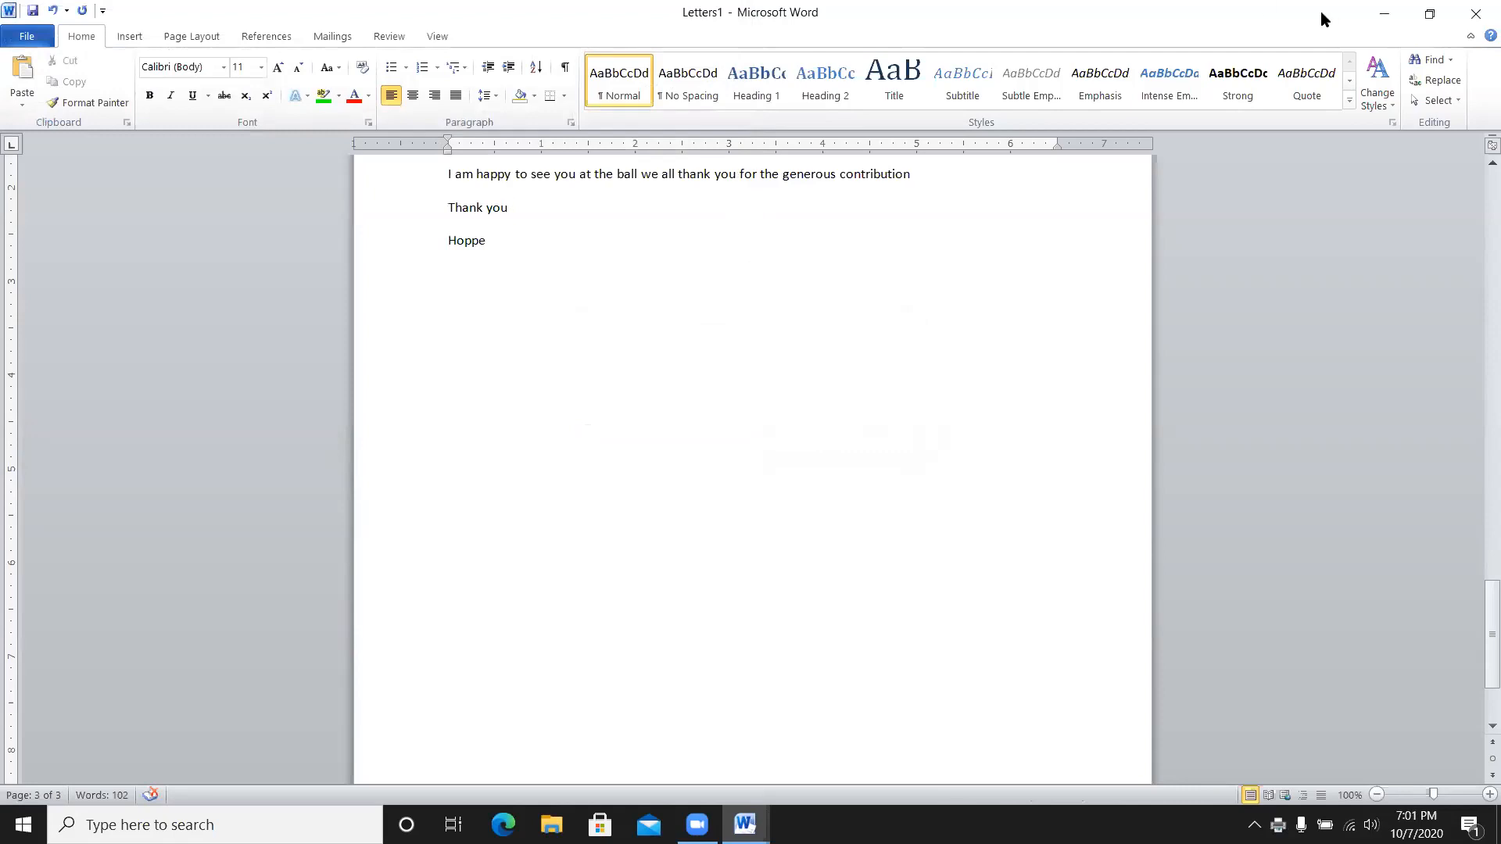
left_click(1381, 15)
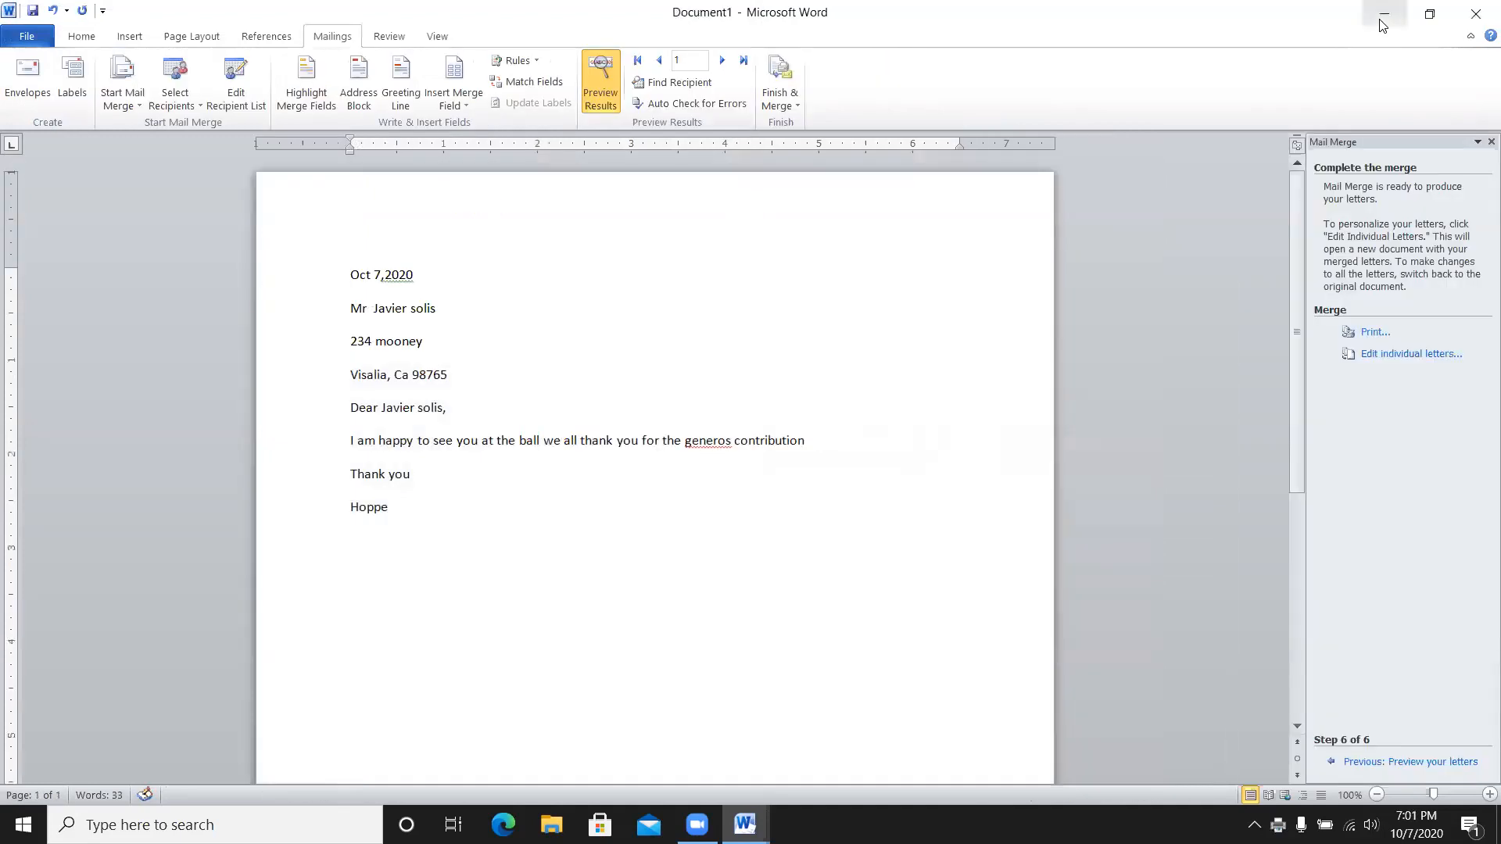
- Minimize Word, launch the Mail merge practice add database, and cancel the Office configuration
left_click(1381, 17)
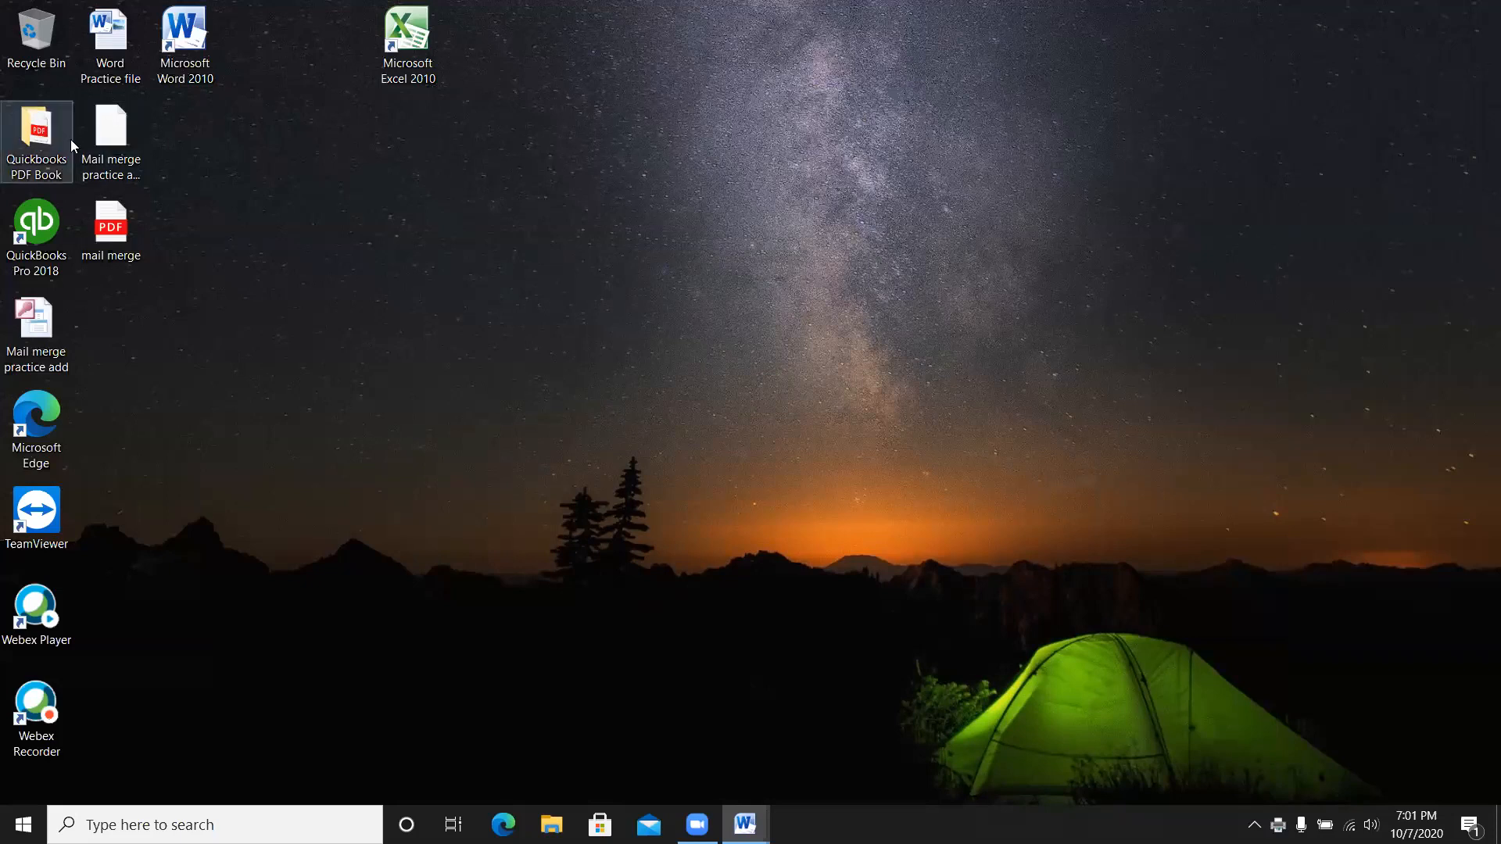
double_click(50, 326)
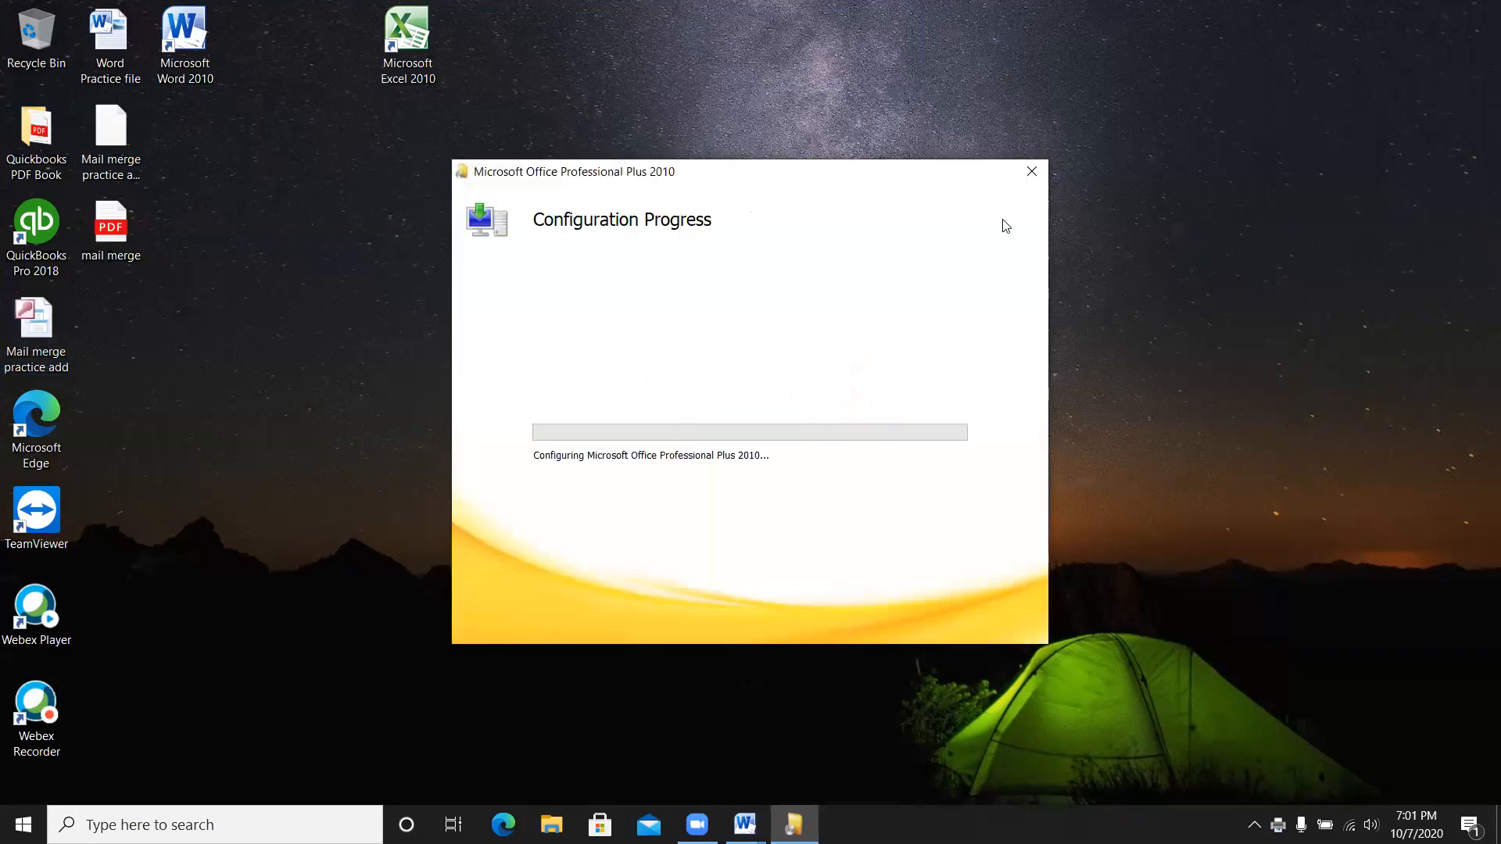
left_click(1030, 173)
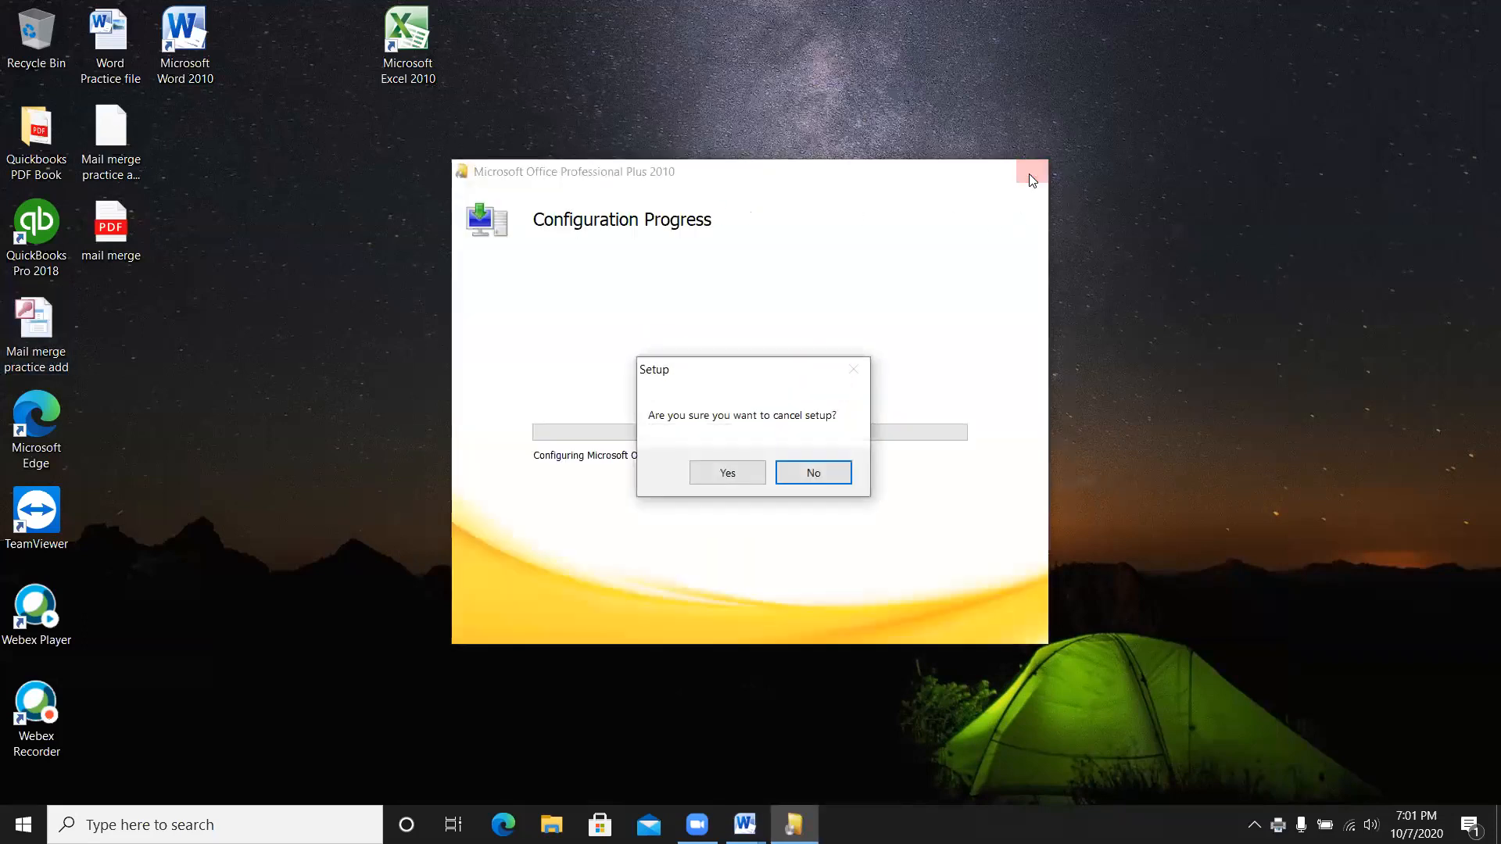
left_click(725, 474)
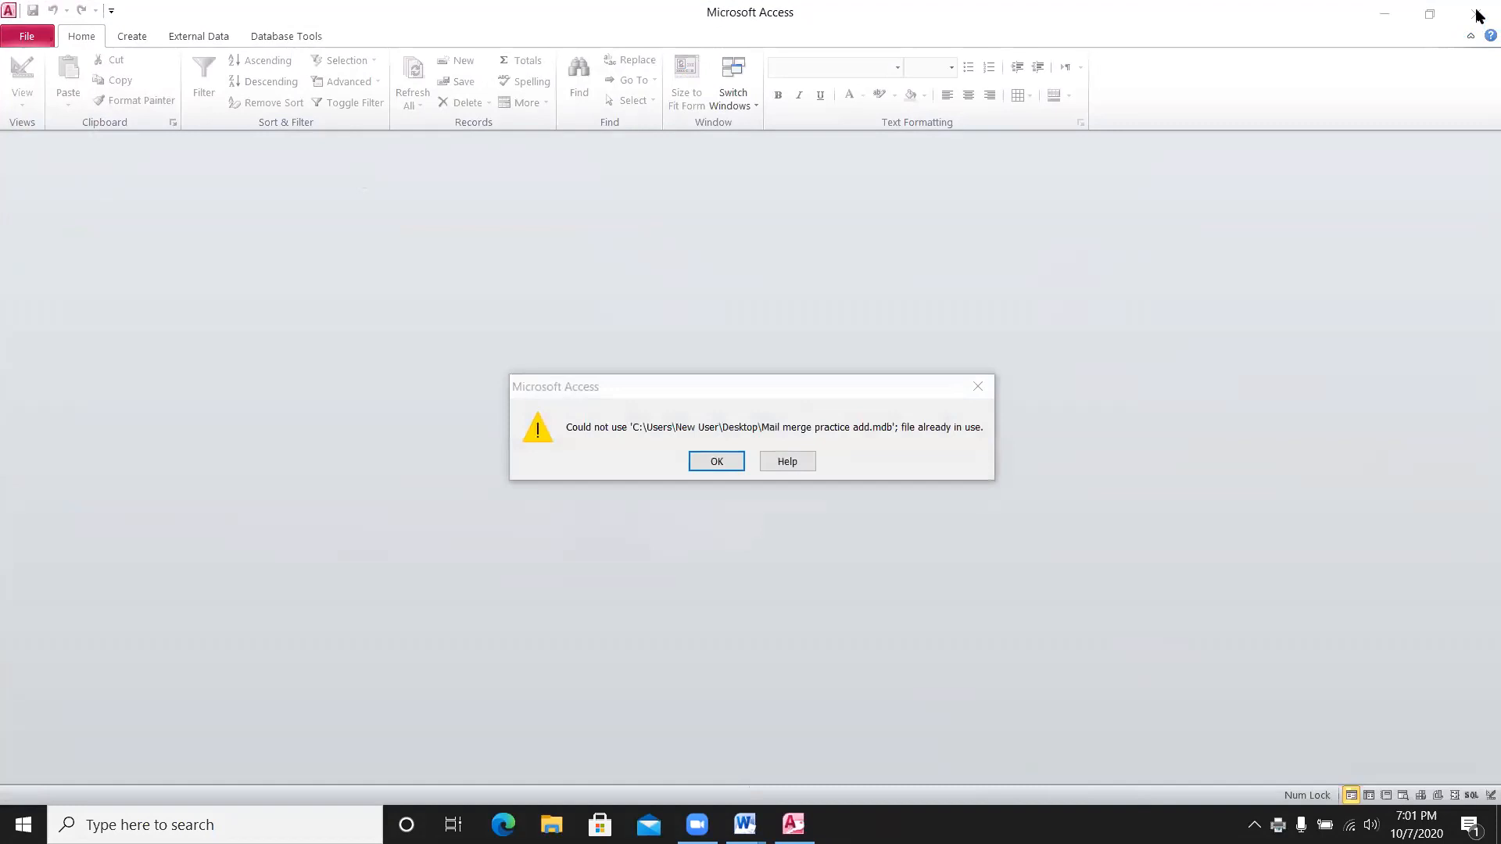
- Dismiss the file-in-use error and close Access
left_click(1476, 16)
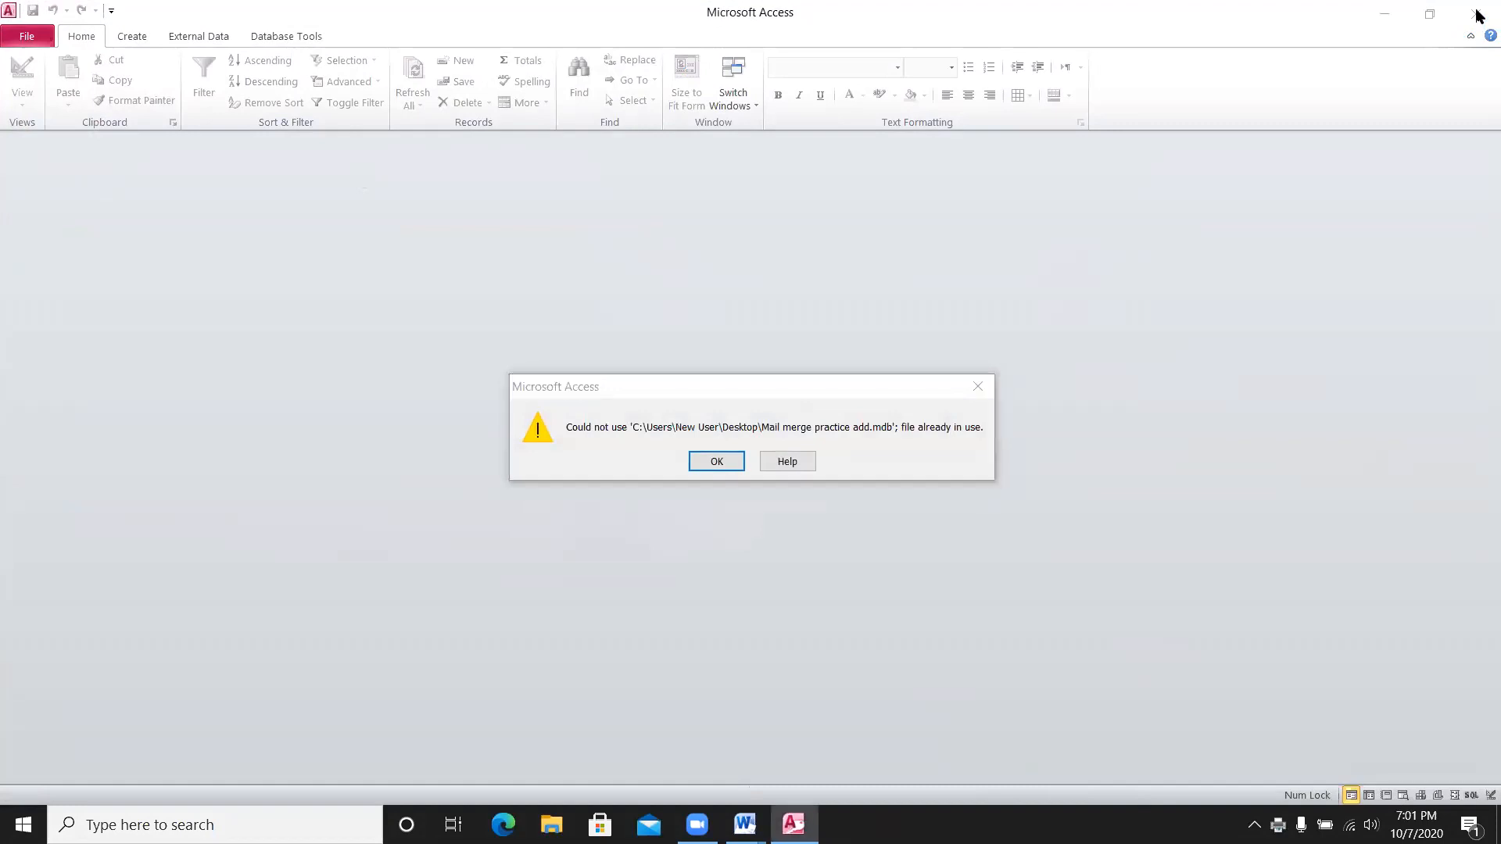
left_click(703, 463)
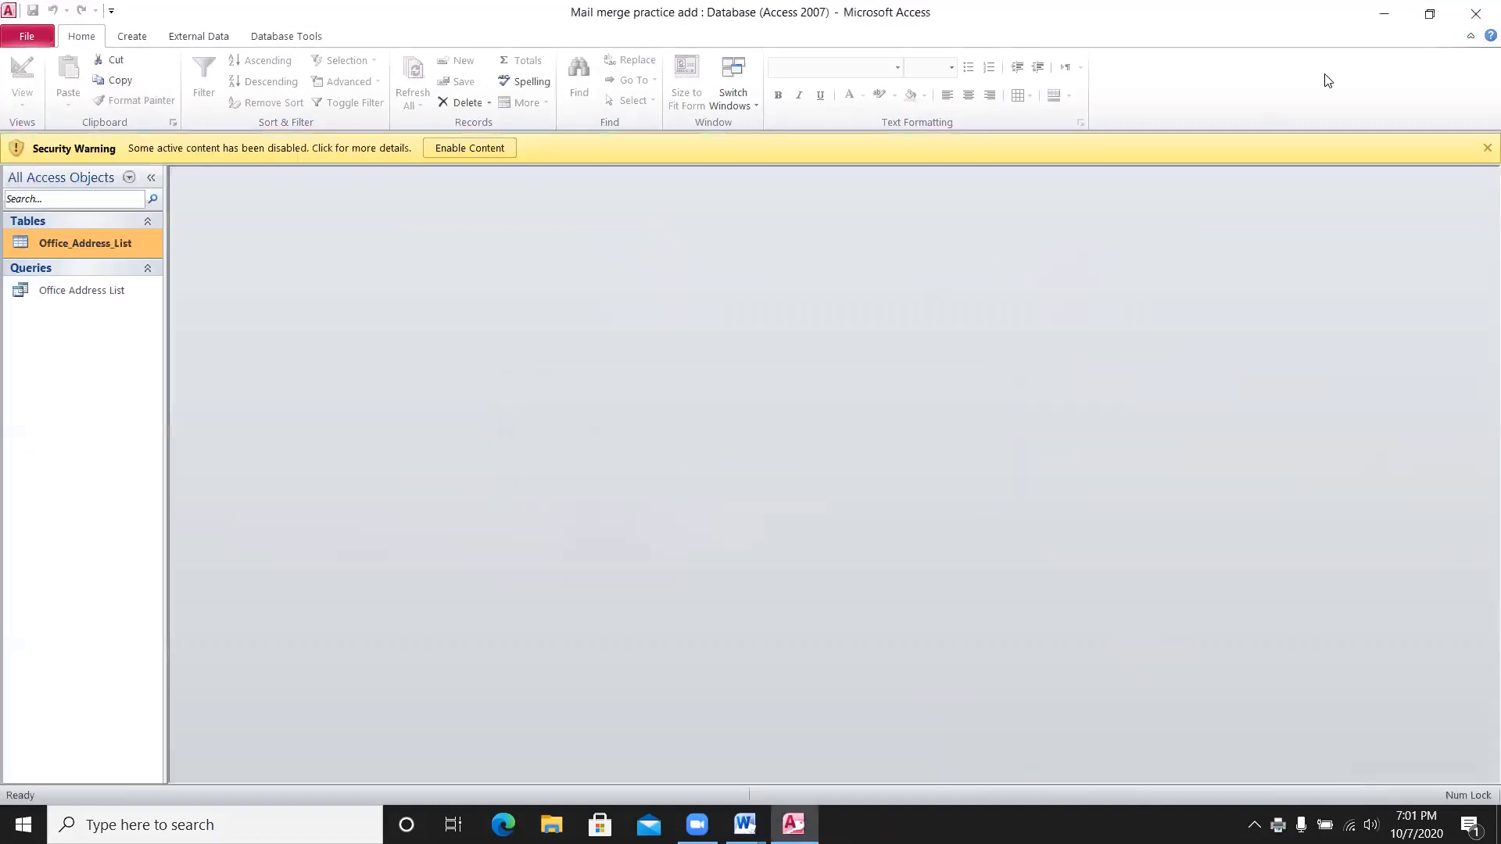
left_click(1476, 16)
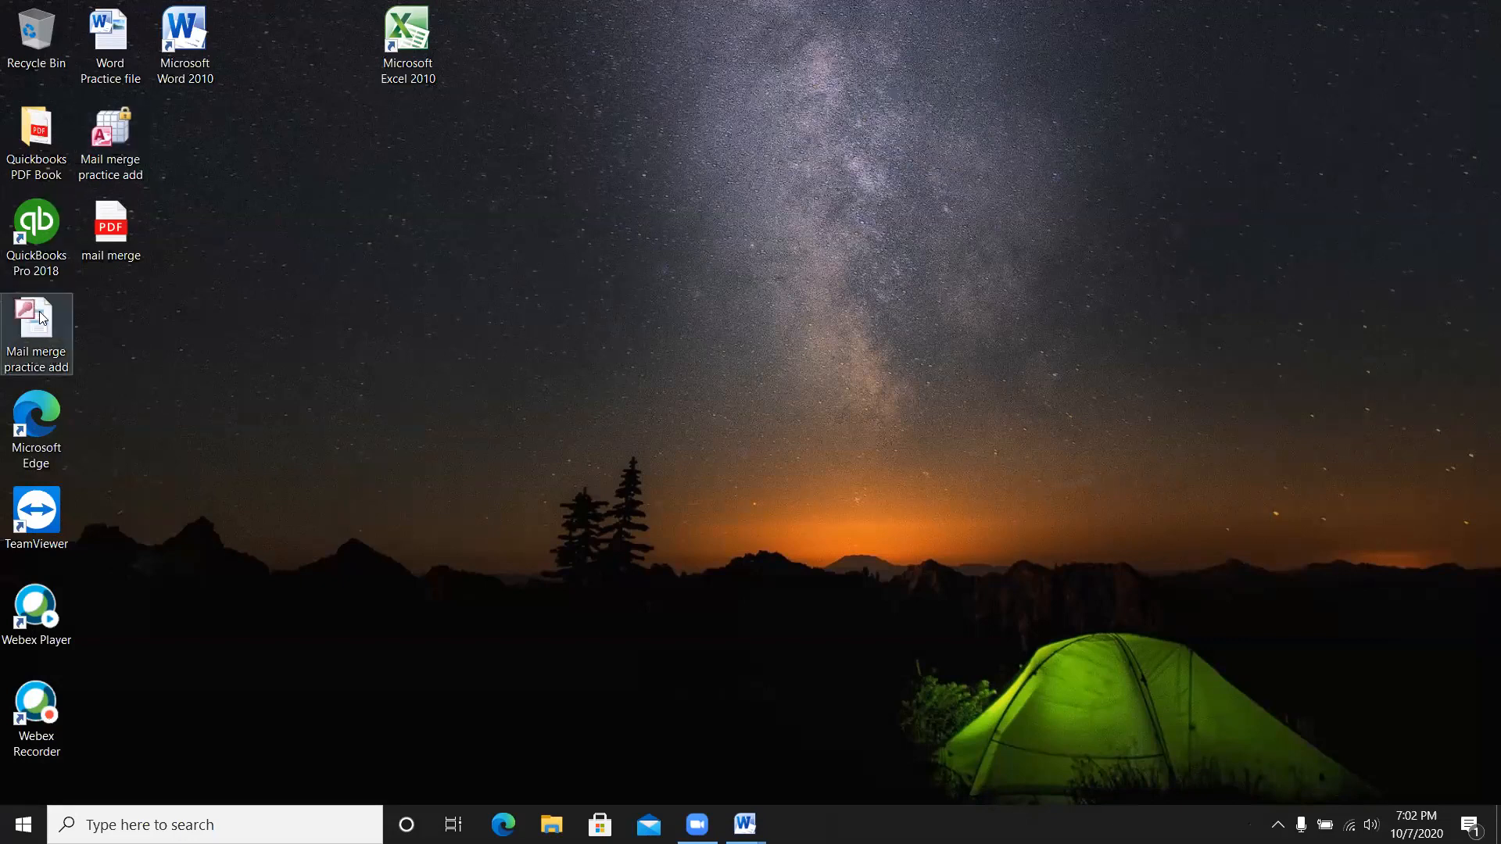
- Reopen the Mail merge practice add database from the desktop and enable its content
left_click(64, 366)
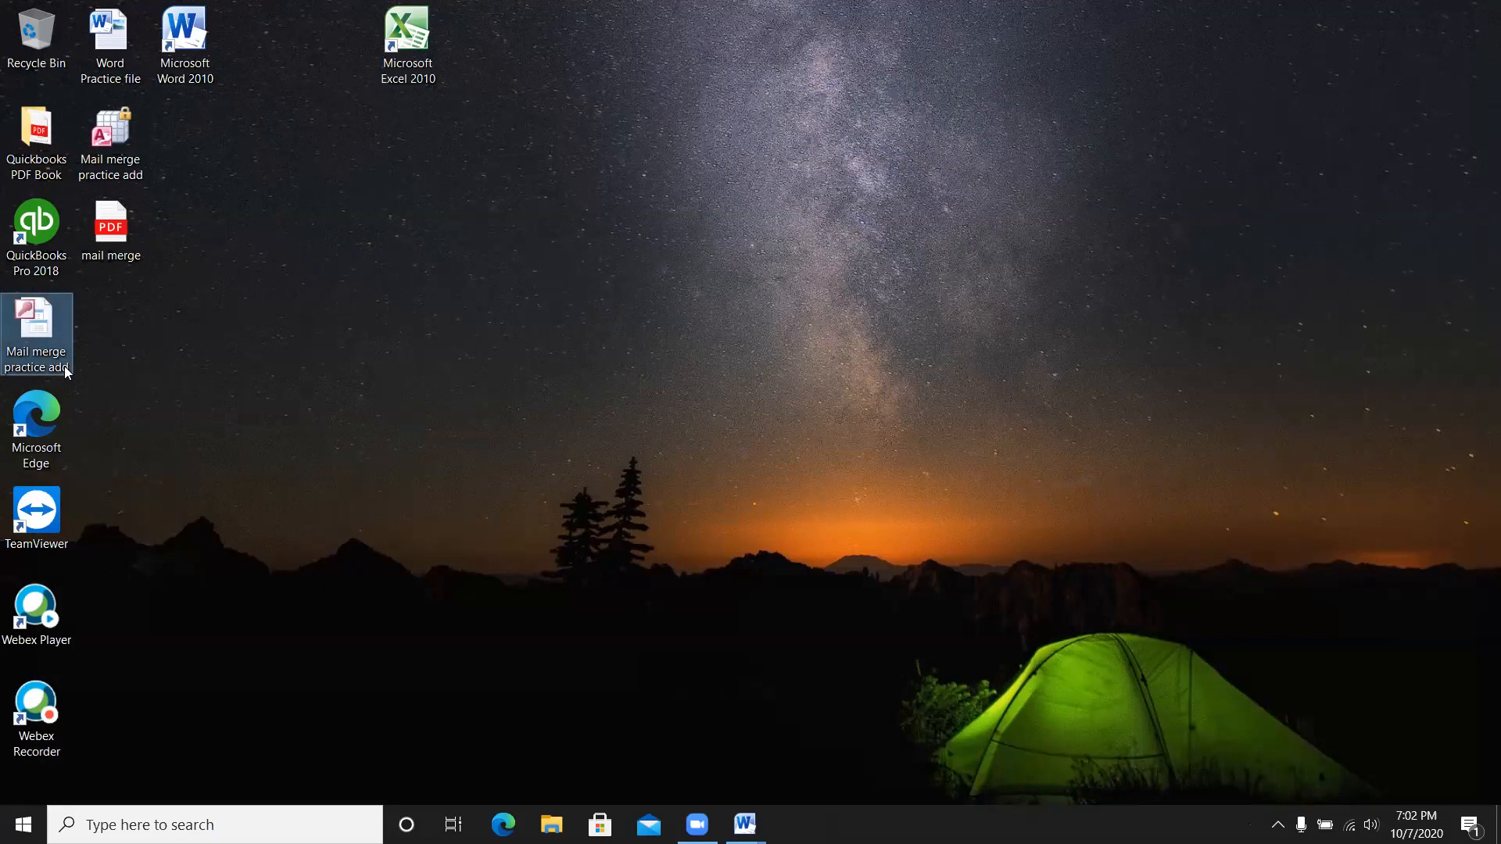
left_click(64, 366)
double_click(66, 365)
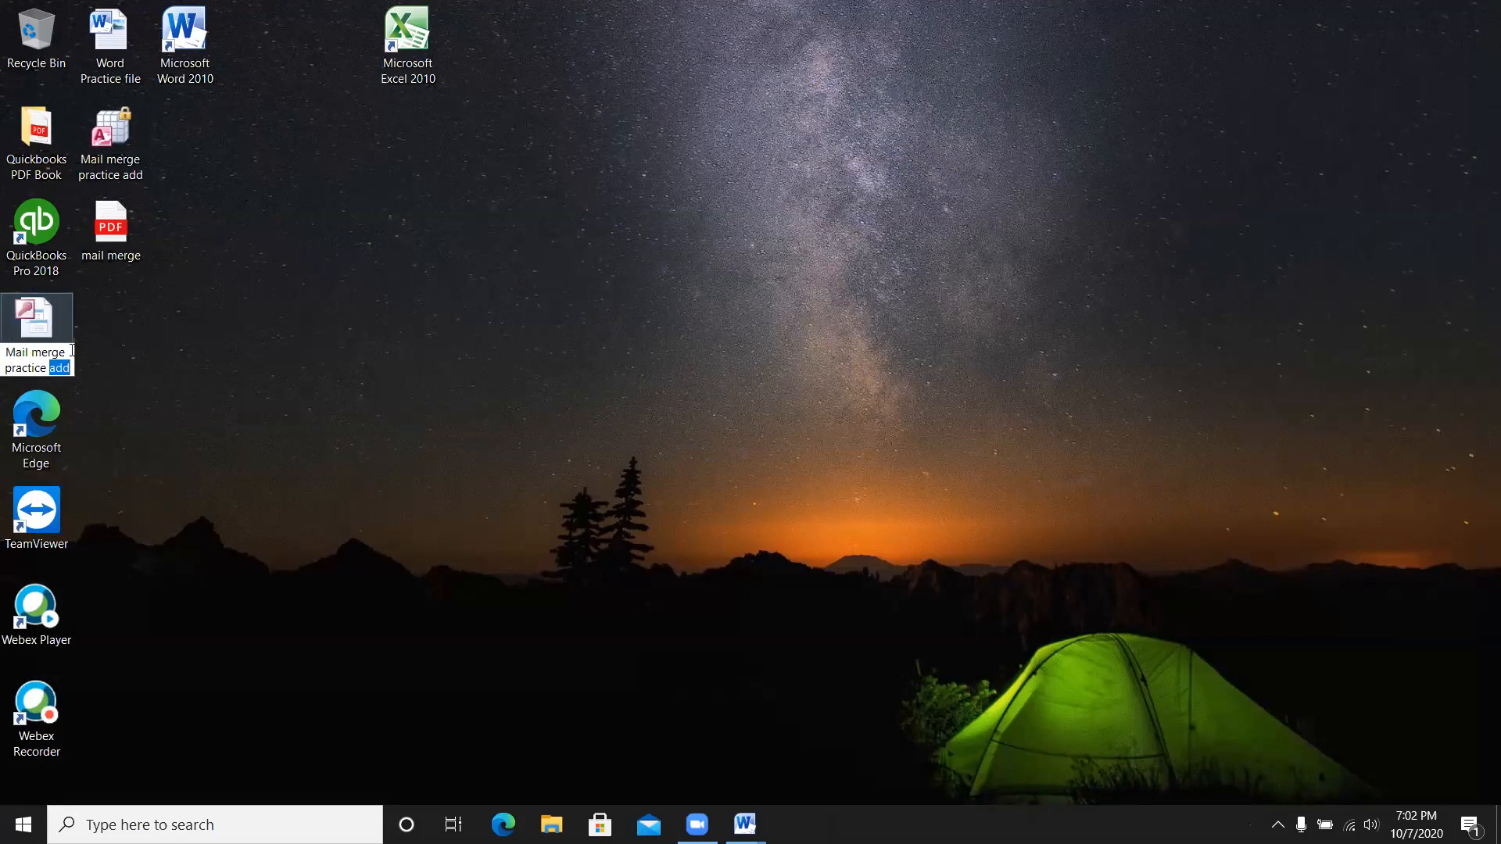
left_click(134, 323)
double_click(68, 366)
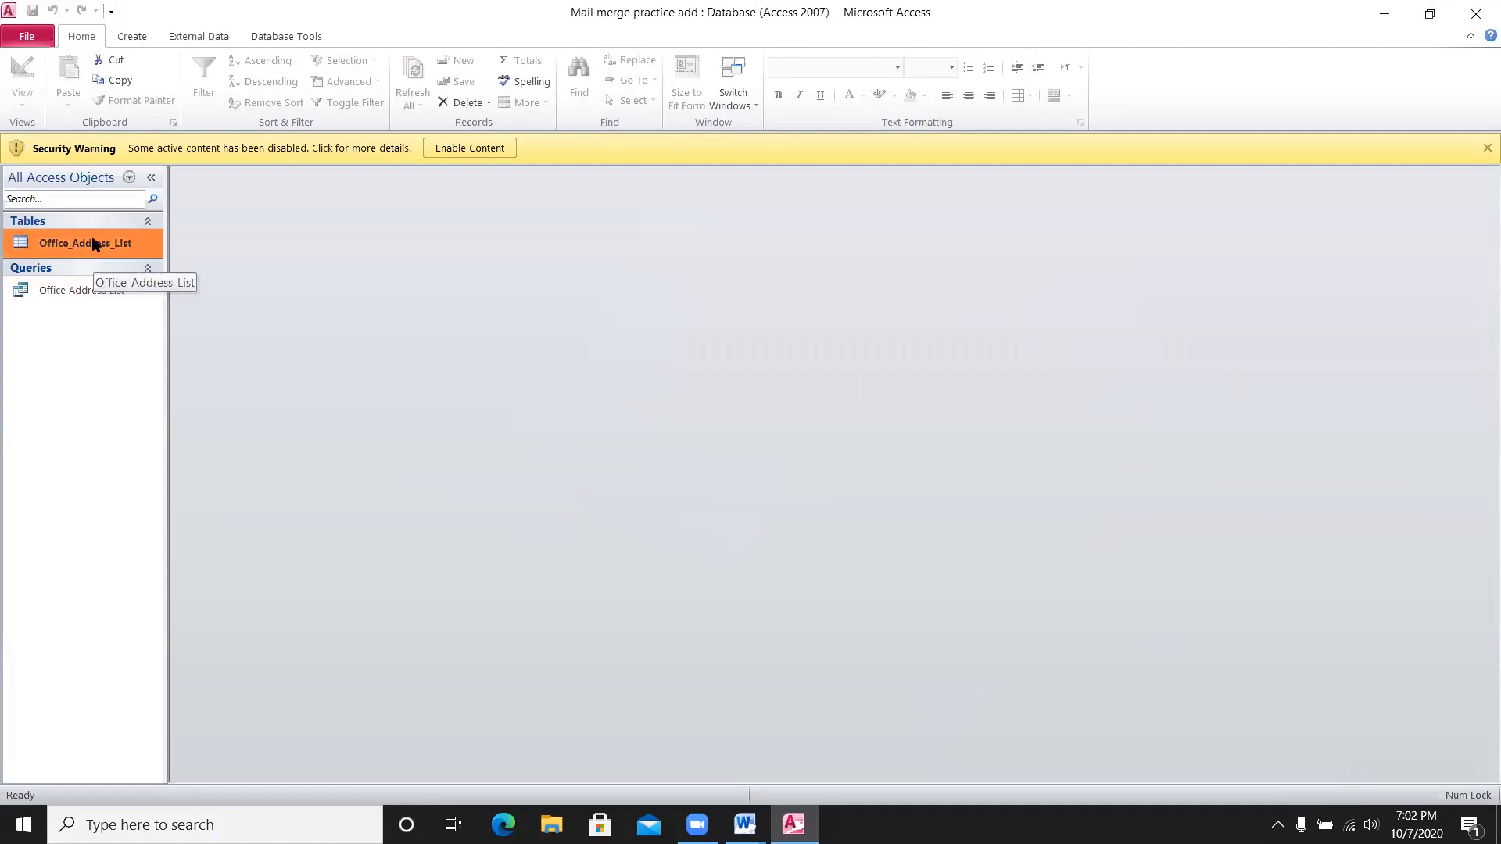
left_click(468, 148)
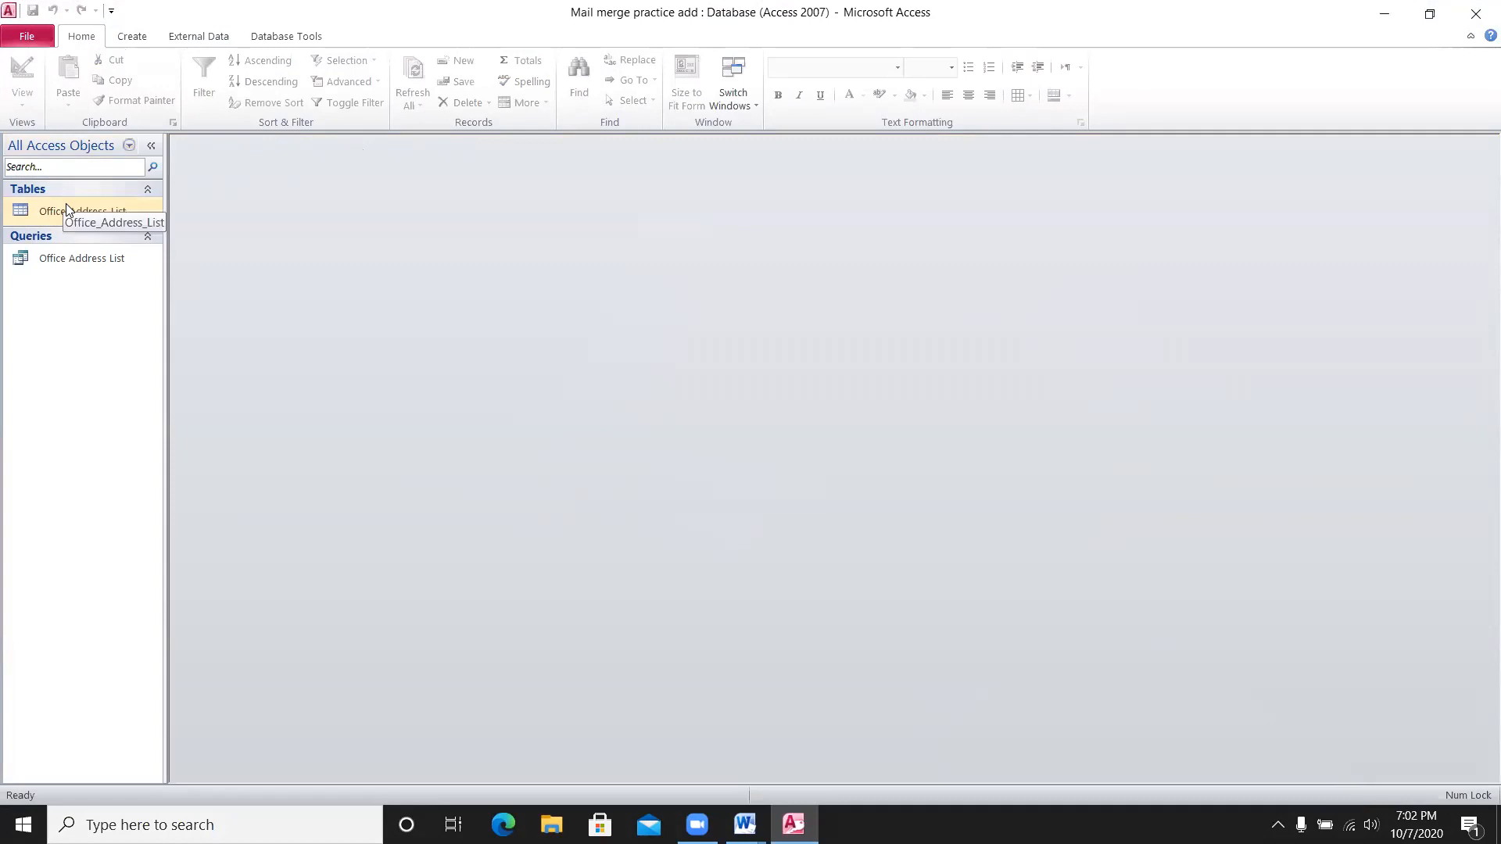
- Review the three recipients in the Office Address List query, then close the datasheet and Access
left_click(64, 259)
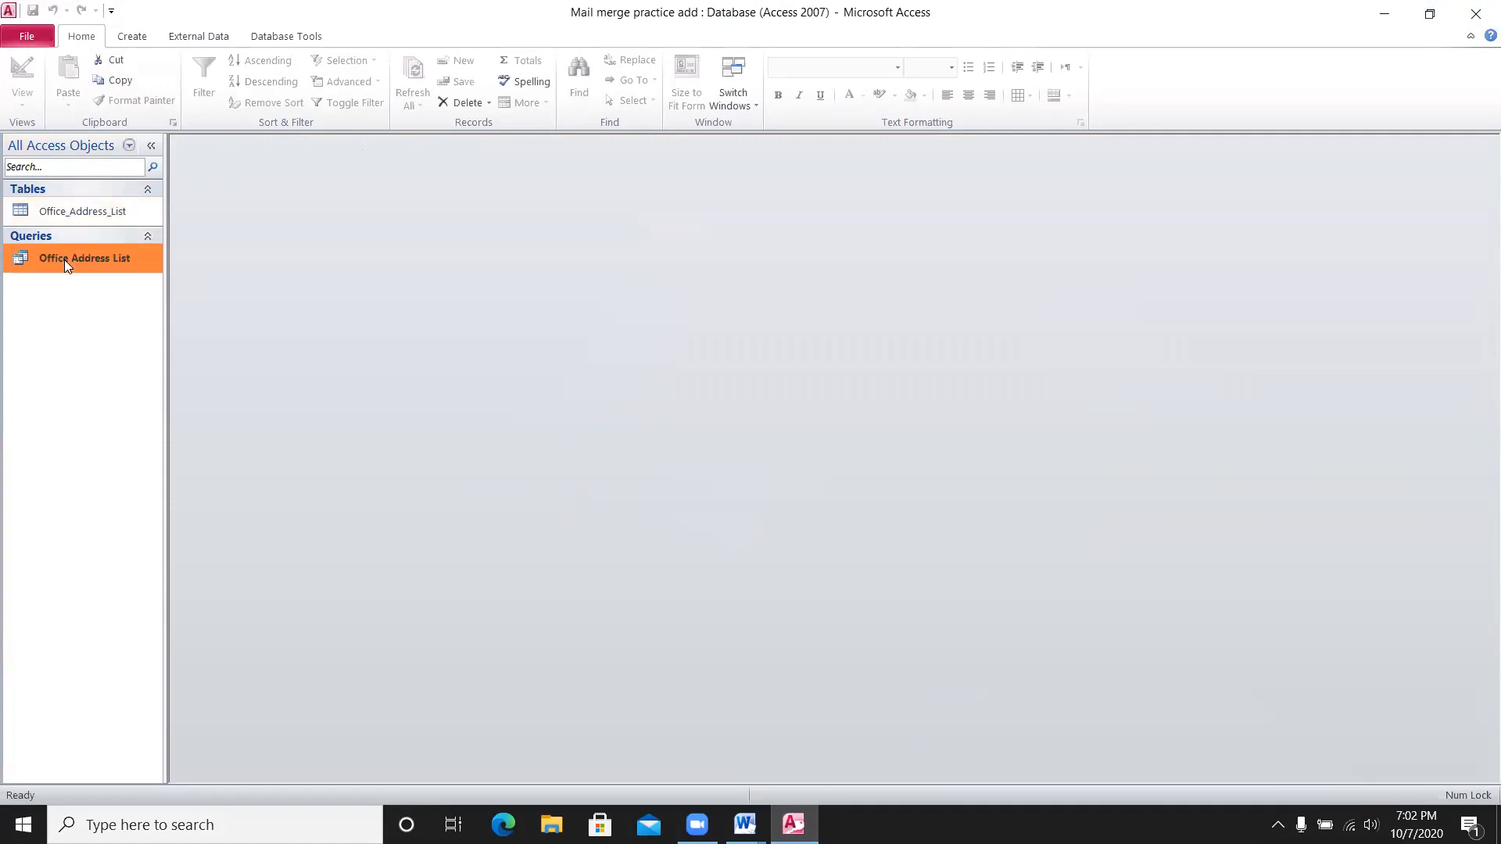
double_click(64, 259)
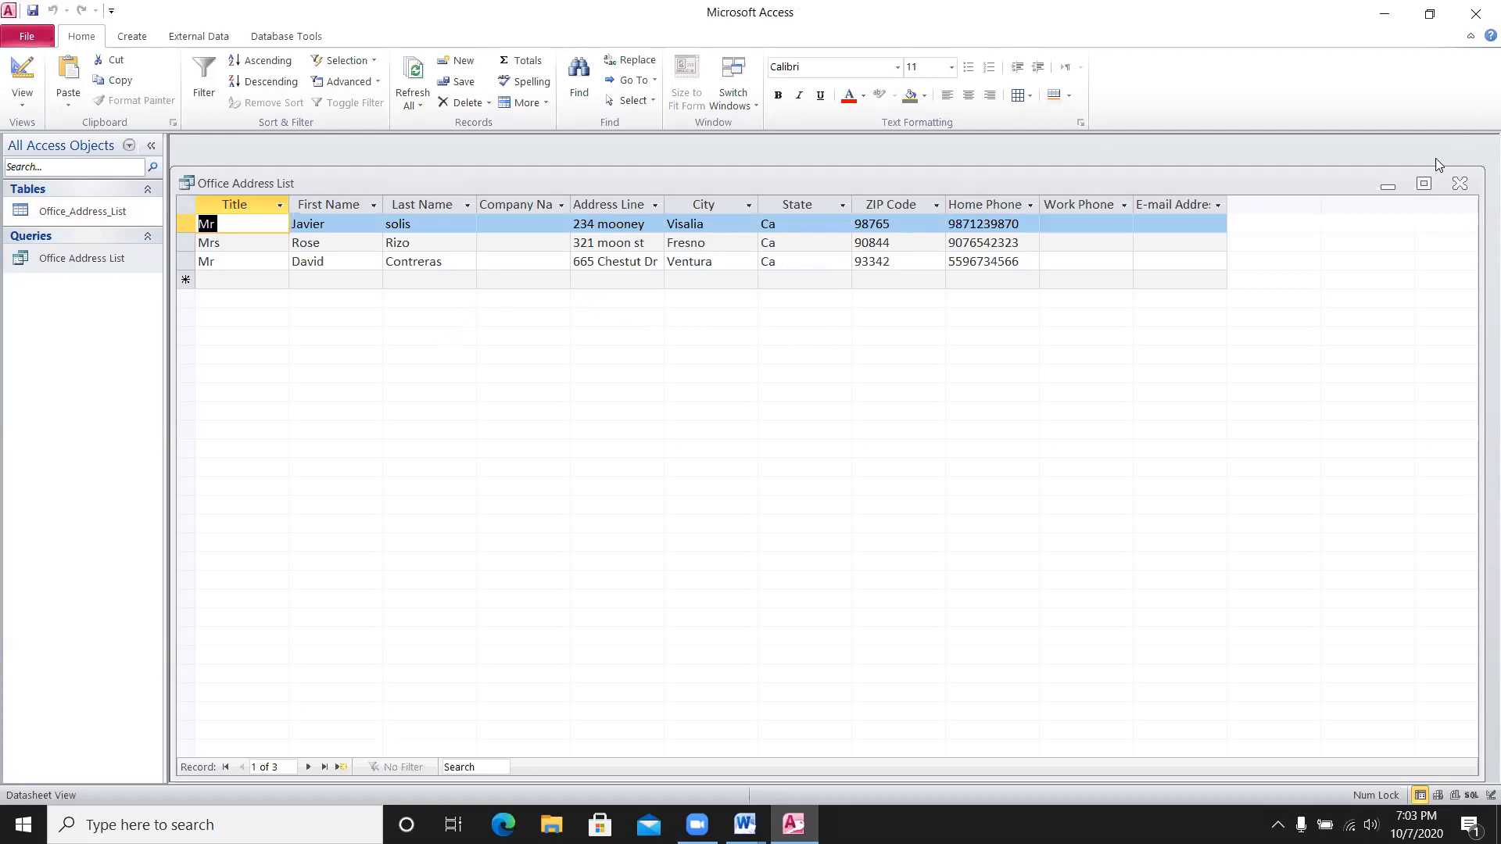
left_click(1456, 183)
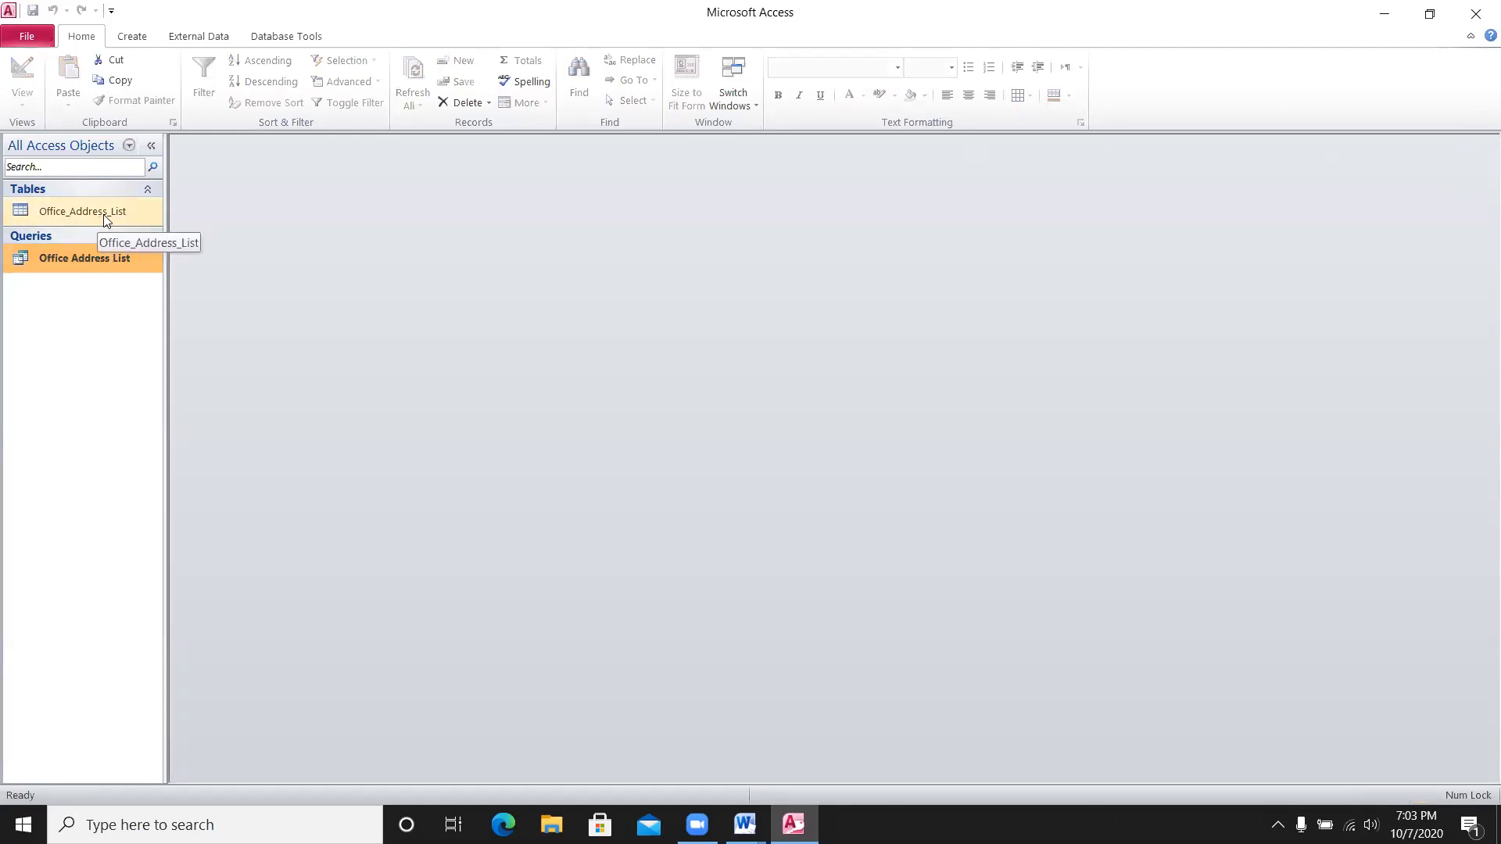
left_click(1477, 14)
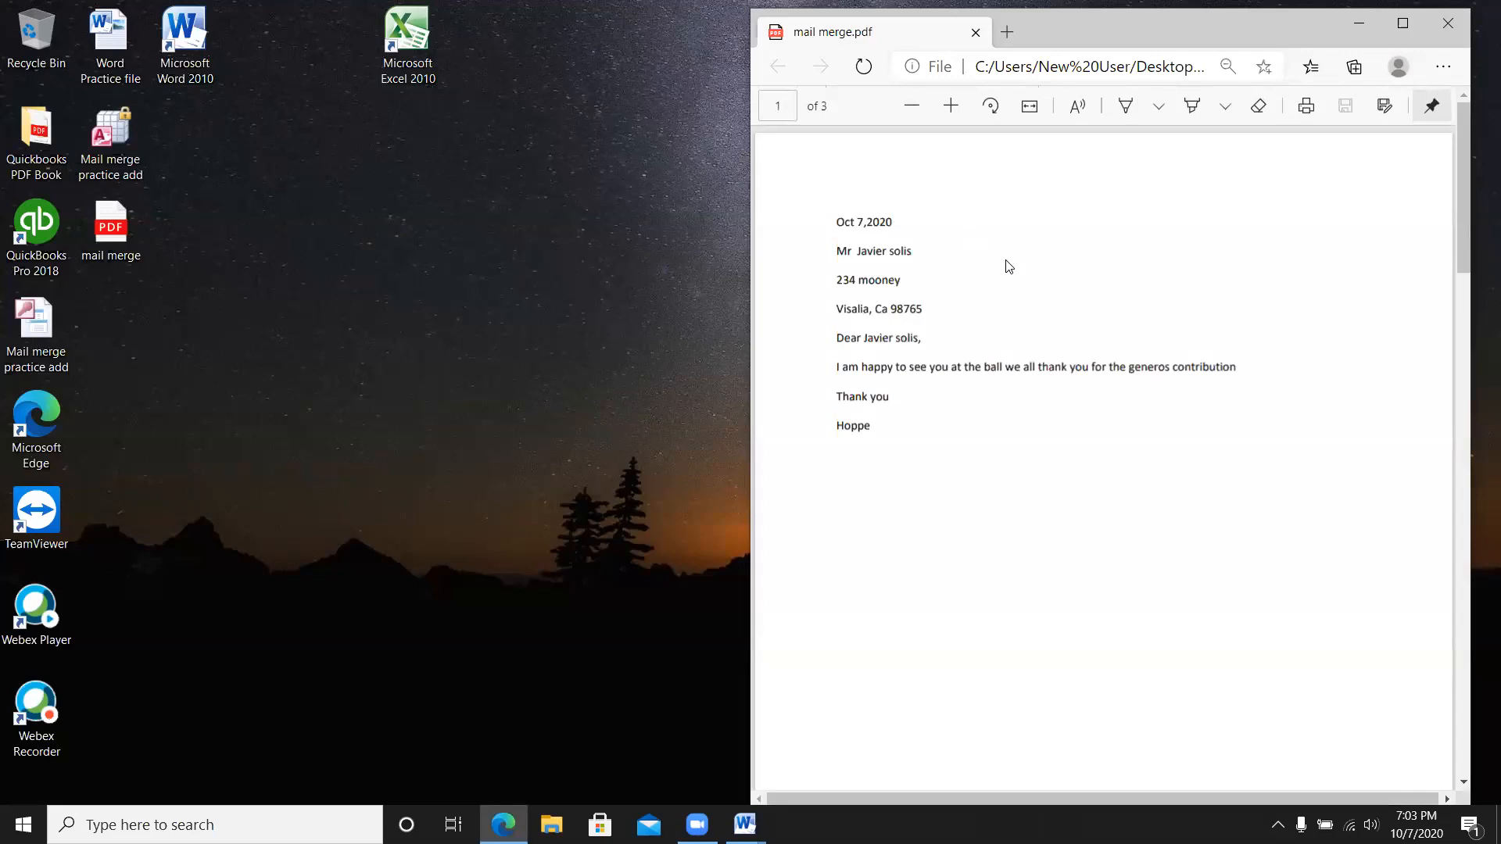
- Scroll mail merge.pdf through to page 3 and maximize the Edge window
left_click(1463, 782)
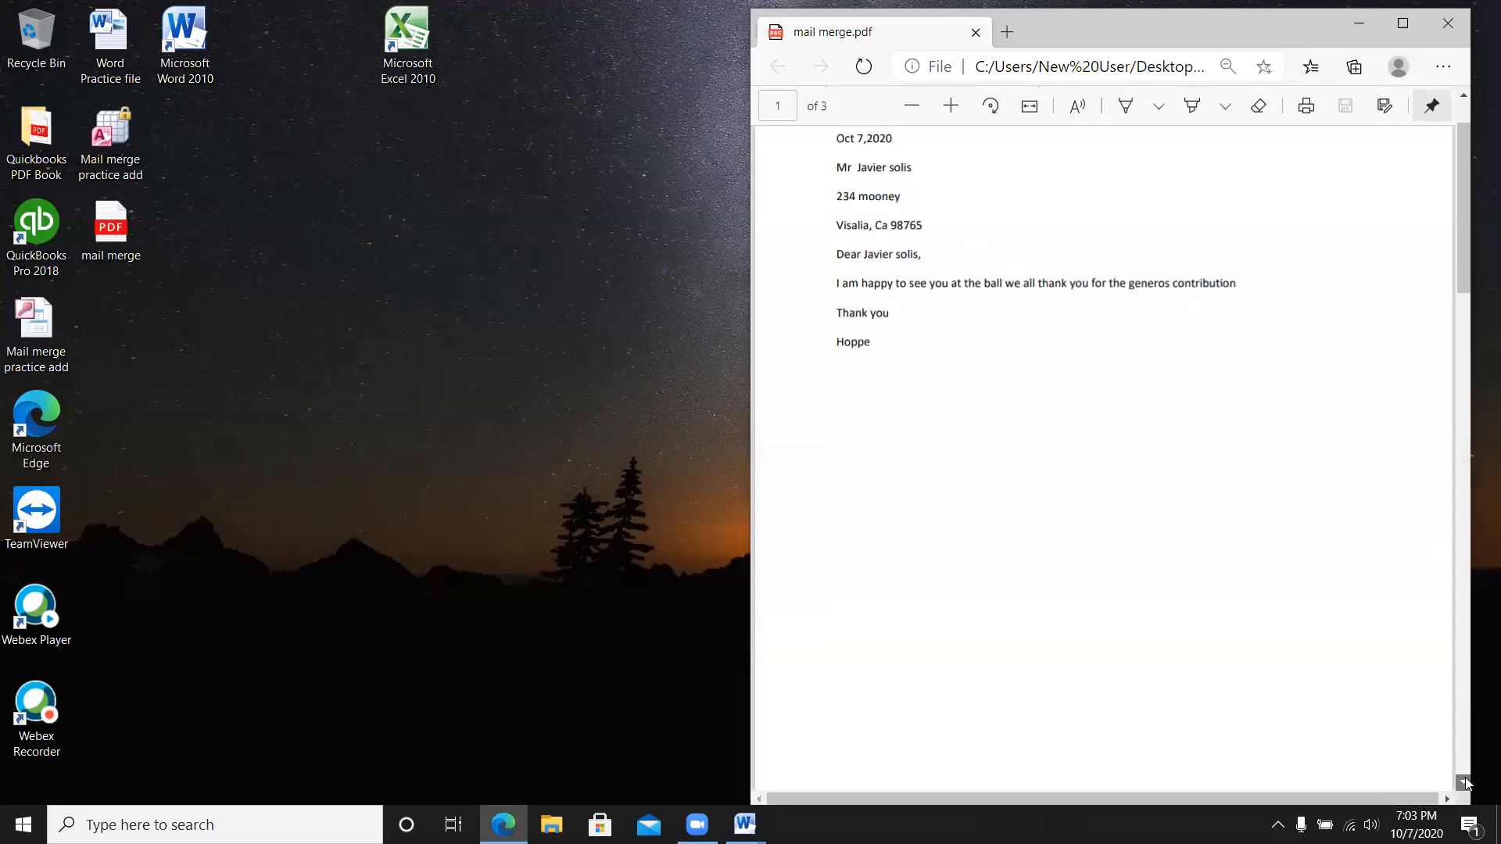
left_click_drag(1463, 783, 1463, 782)
left_click(1403, 24)
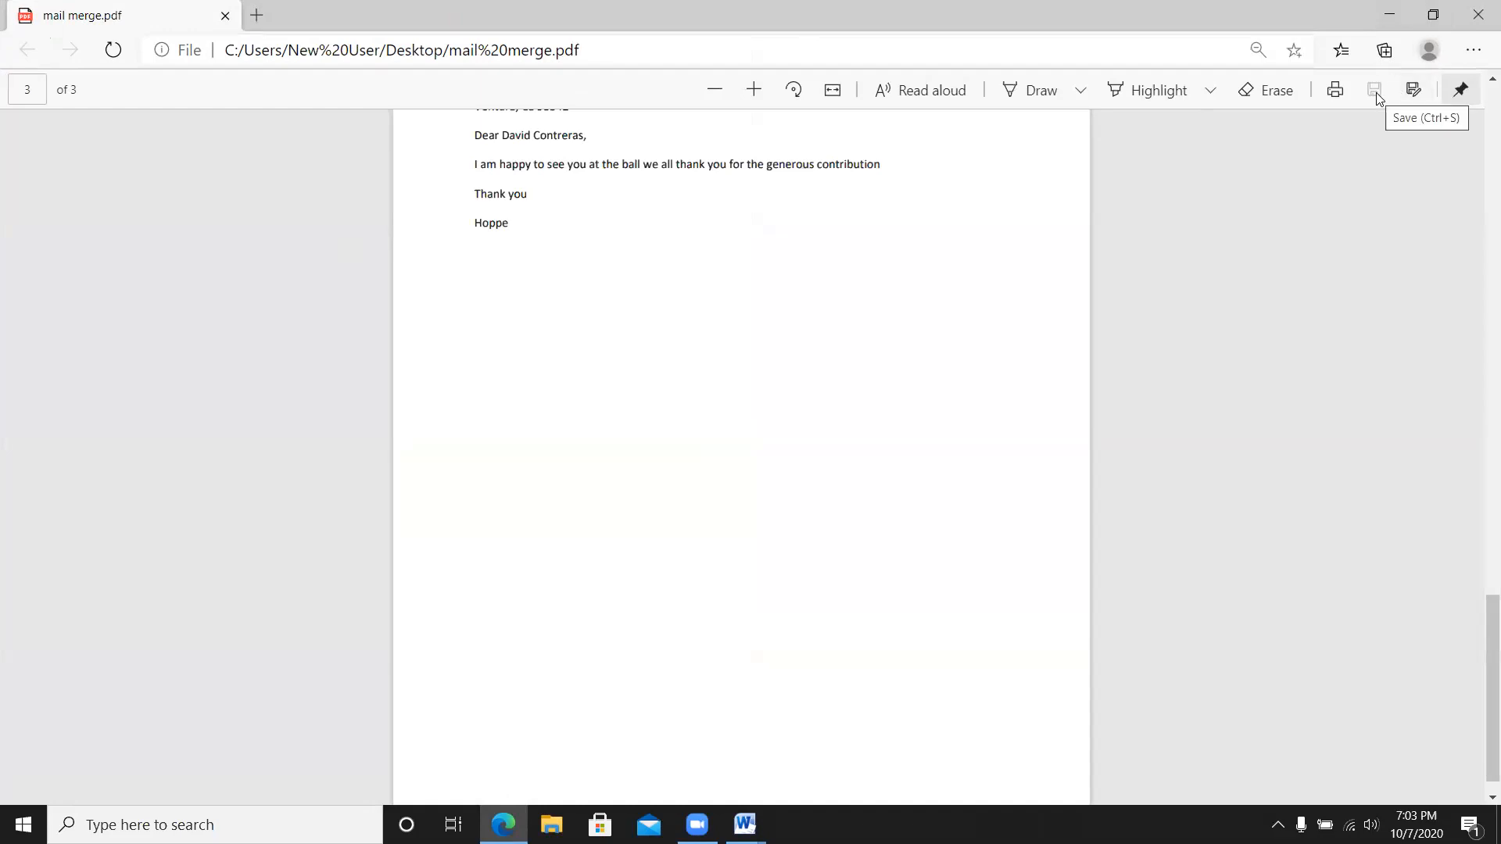
- Preview the three-page print of mail merge.pdf, then close Edge
left_click(1334, 91)
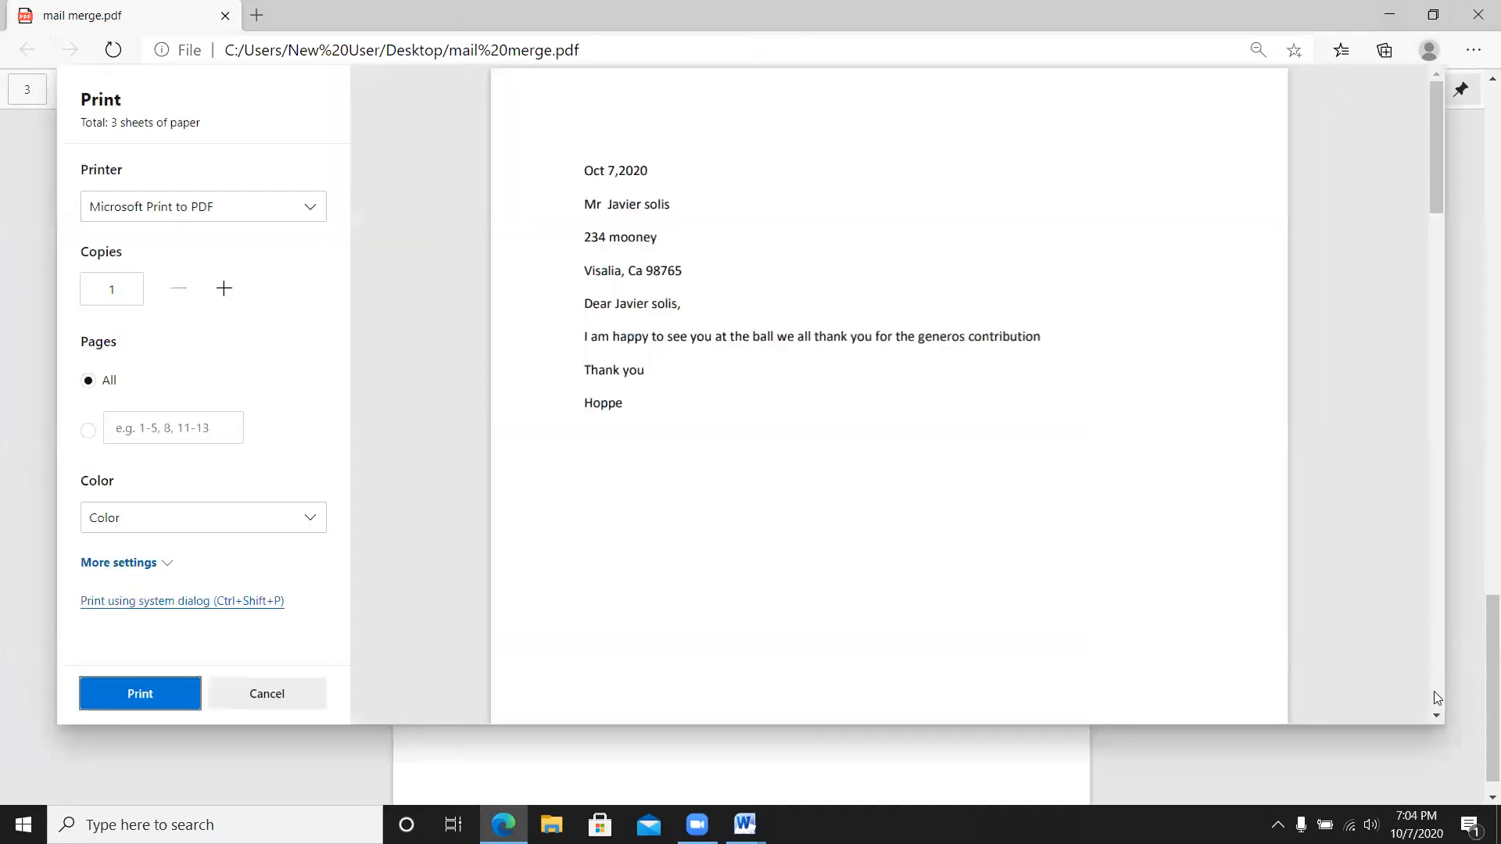
scroll(1435, 720, "down", 10)
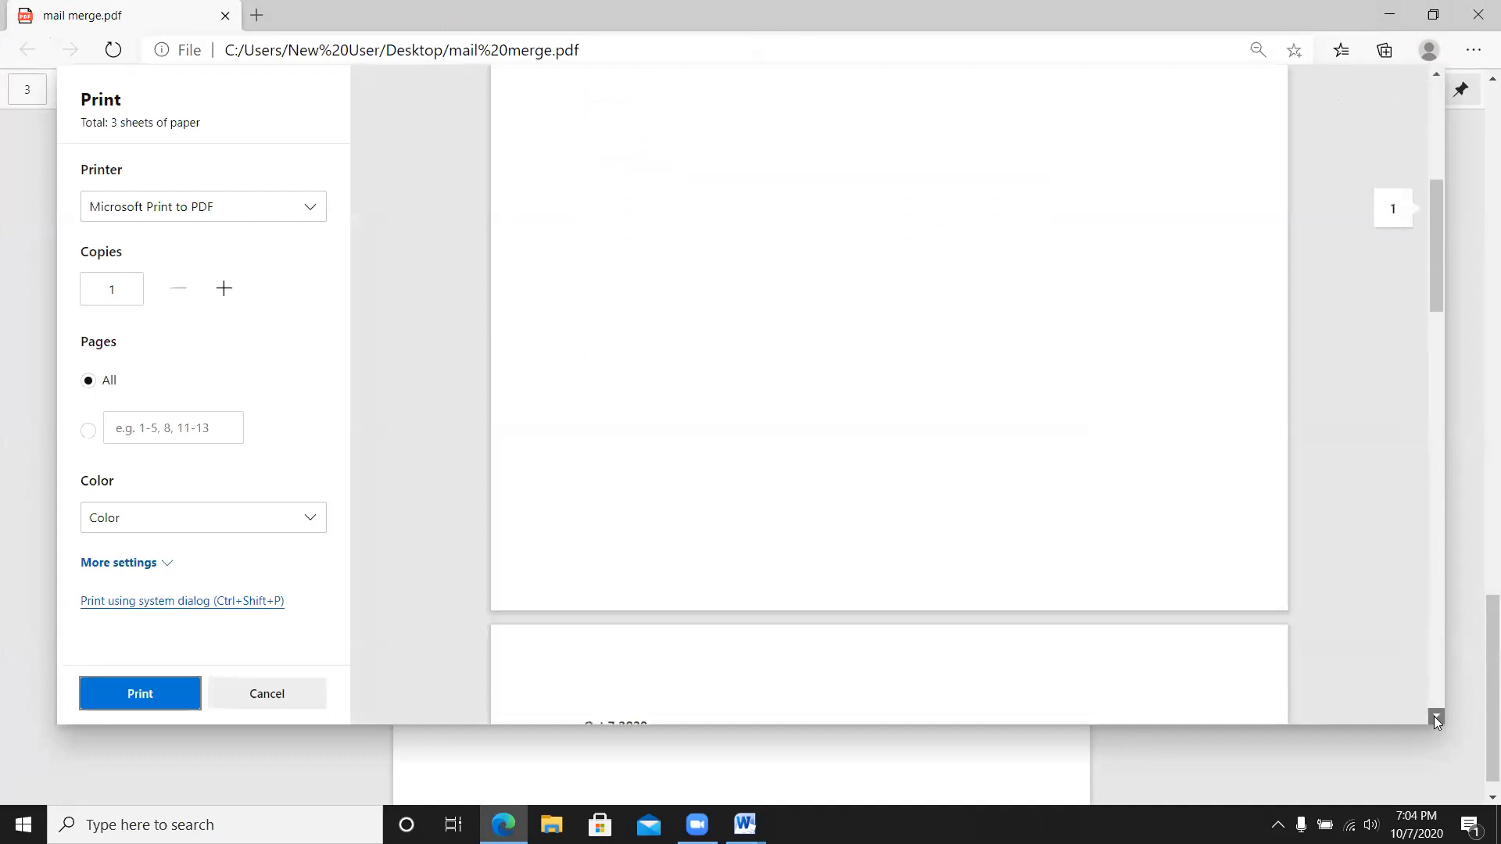
scroll(1435, 720, "down", 1)
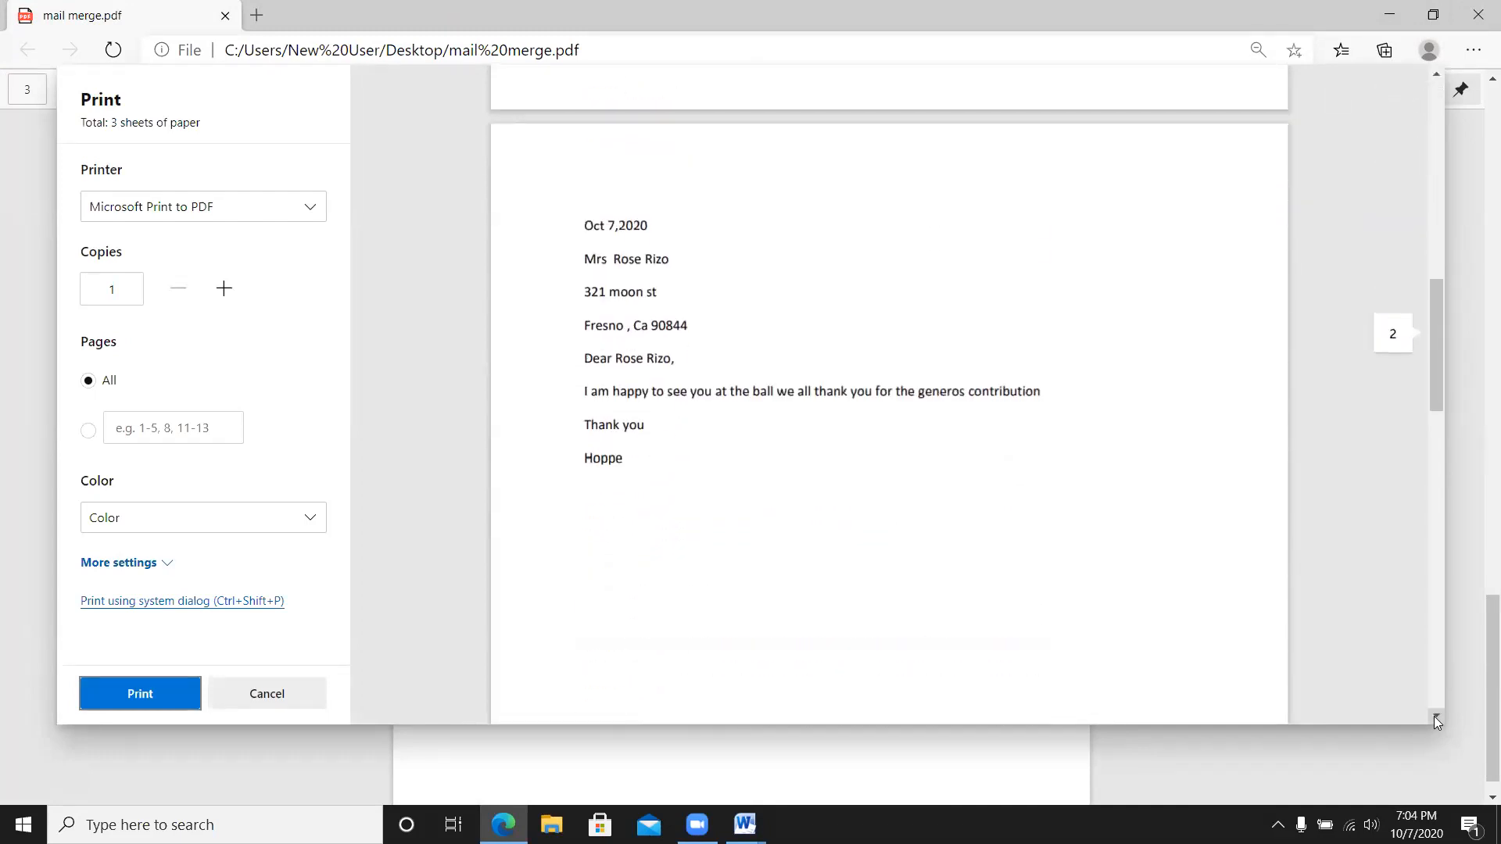
scroll(1434, 716, "down", 12)
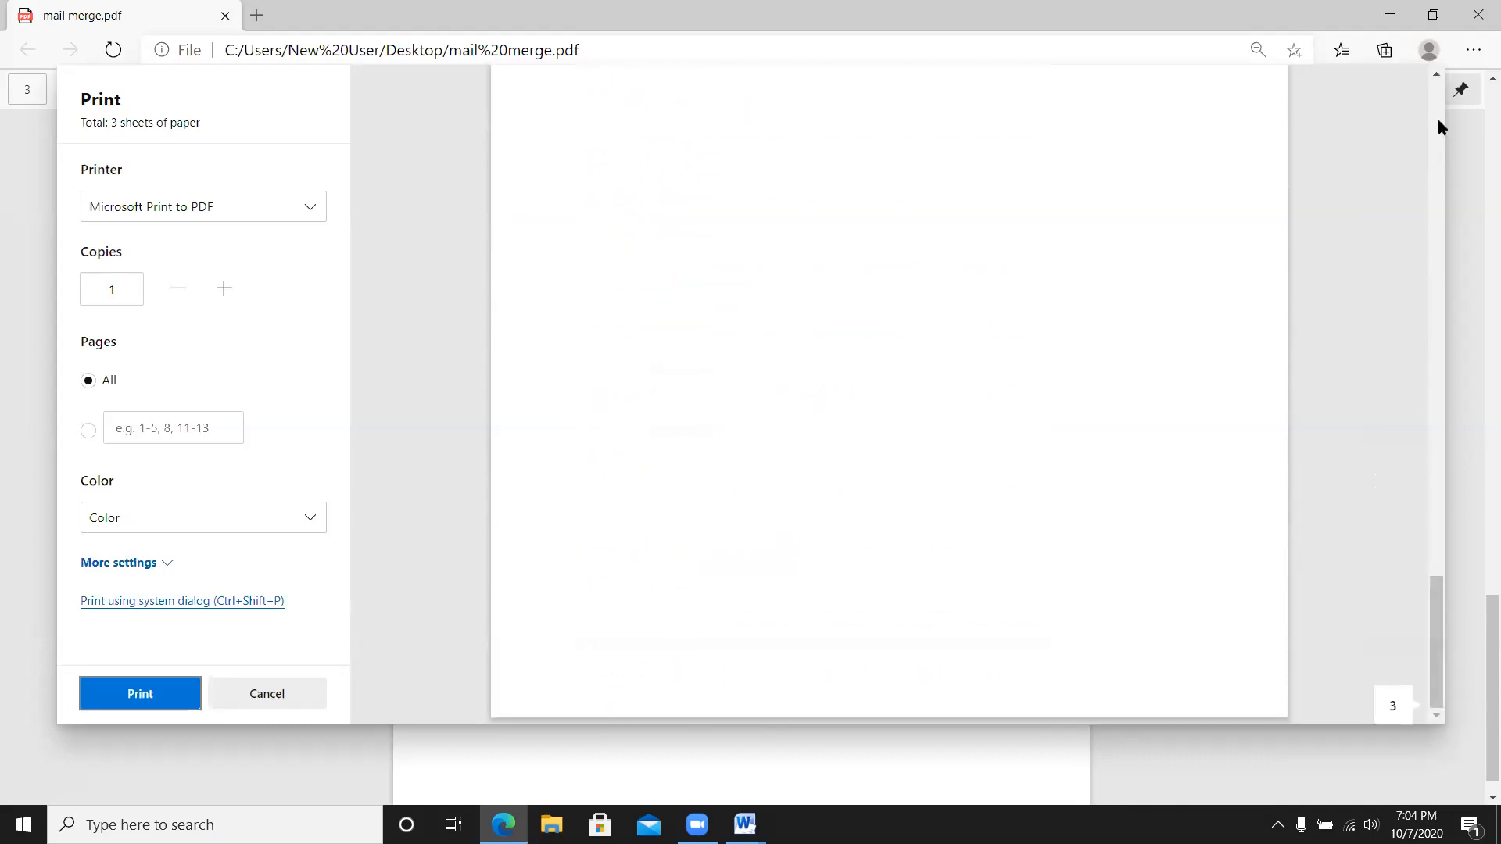
left_click(1477, 16)
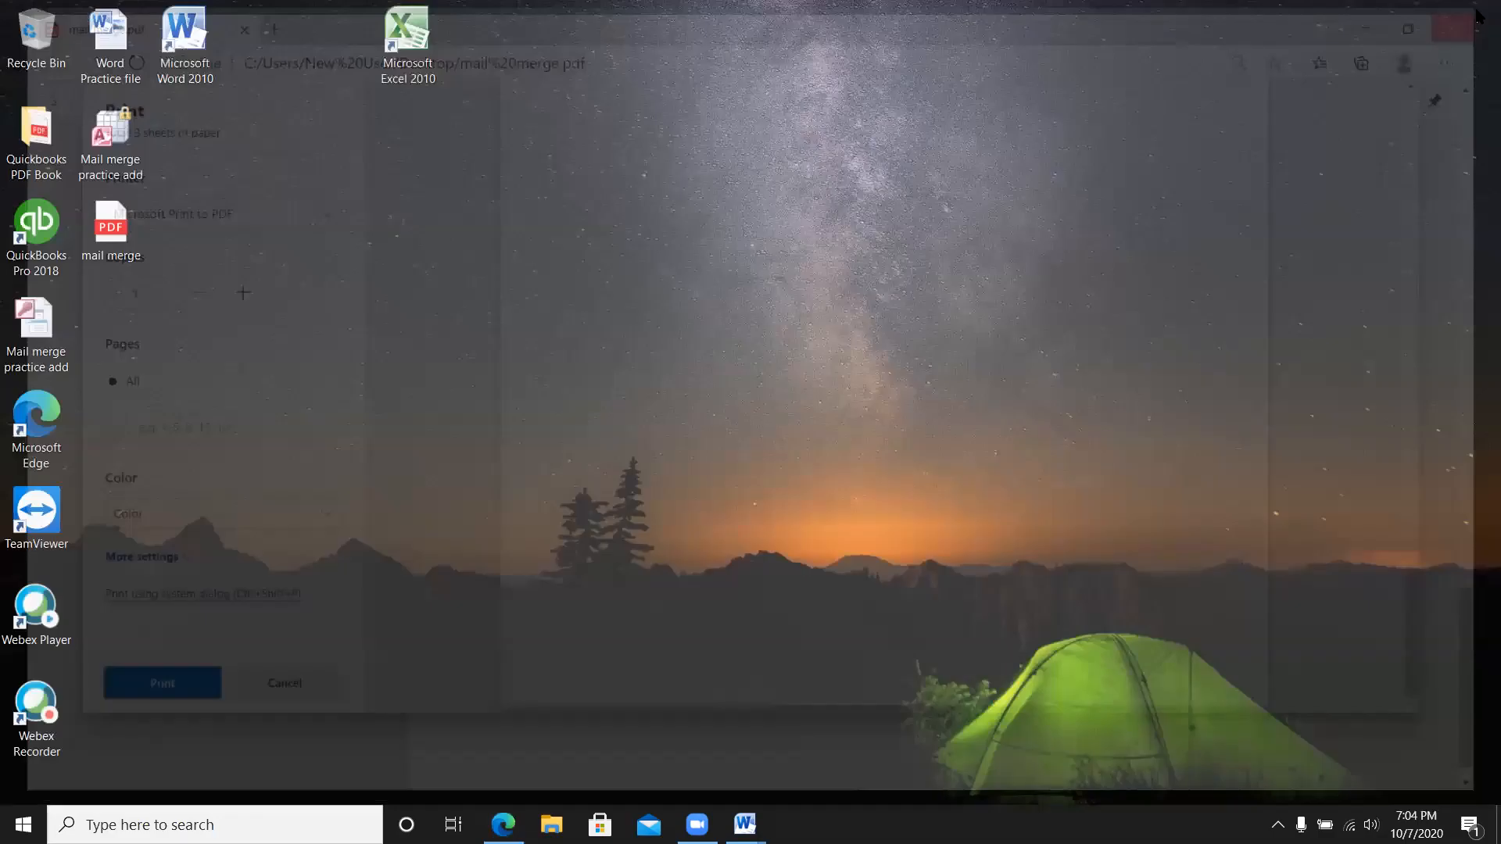